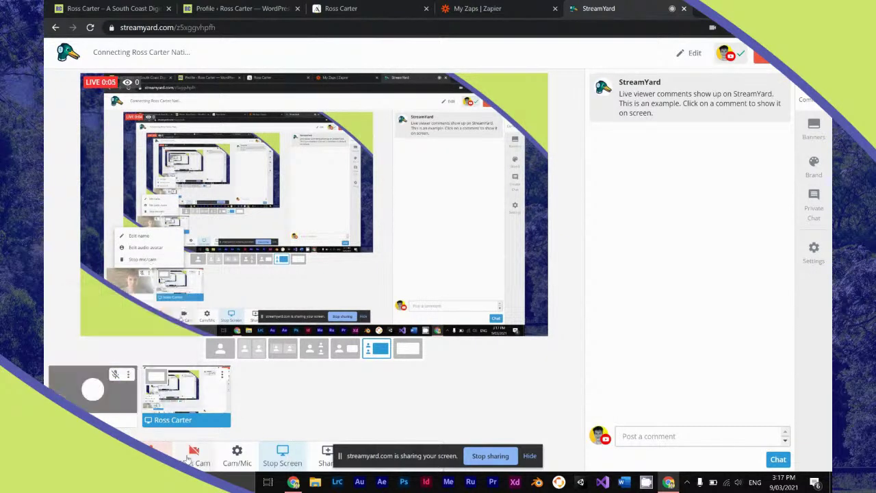
Load the WordPress All Posts list in its tab, then return to the Adalo app.
click(477, 8)
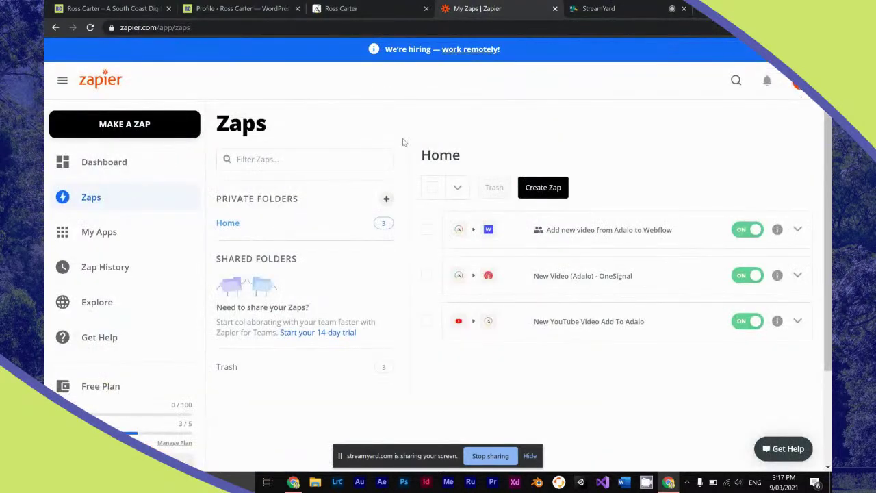
click(370, 8)
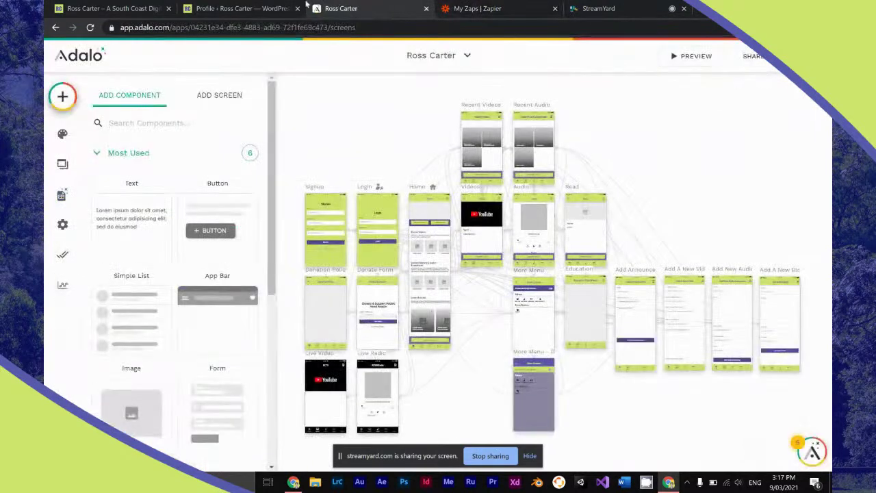
click(280, 8)
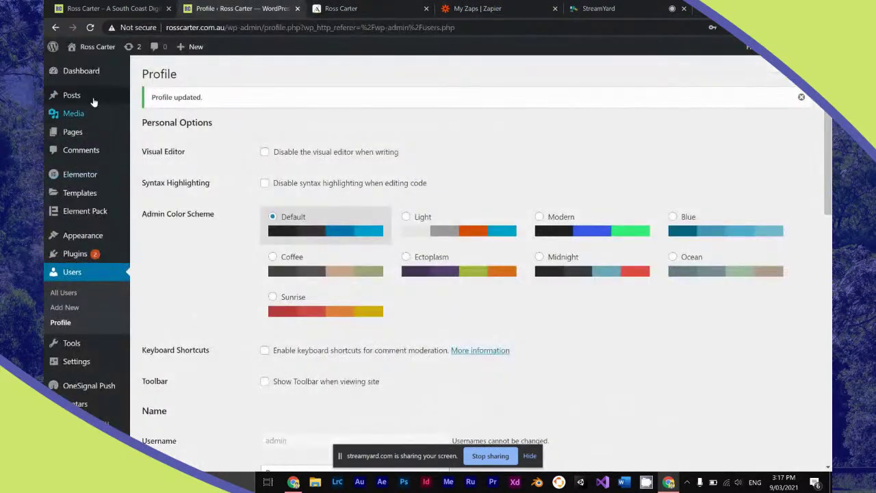
click(146, 98)
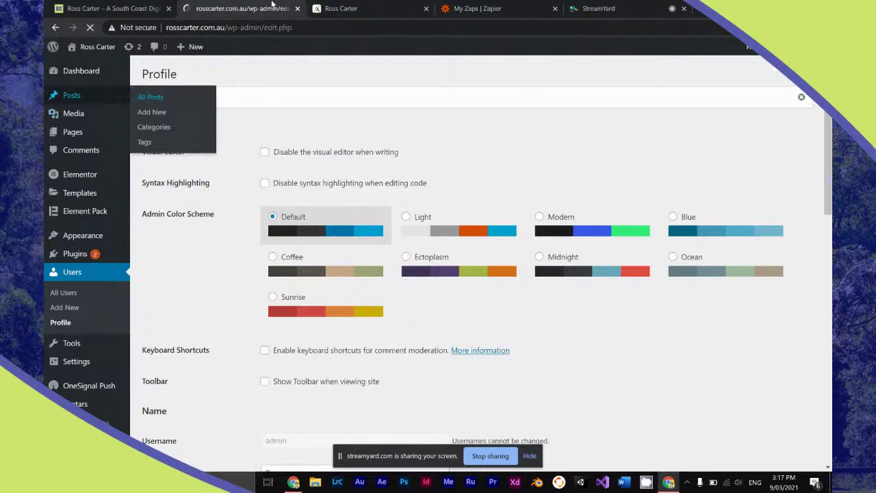
click(327, 6)
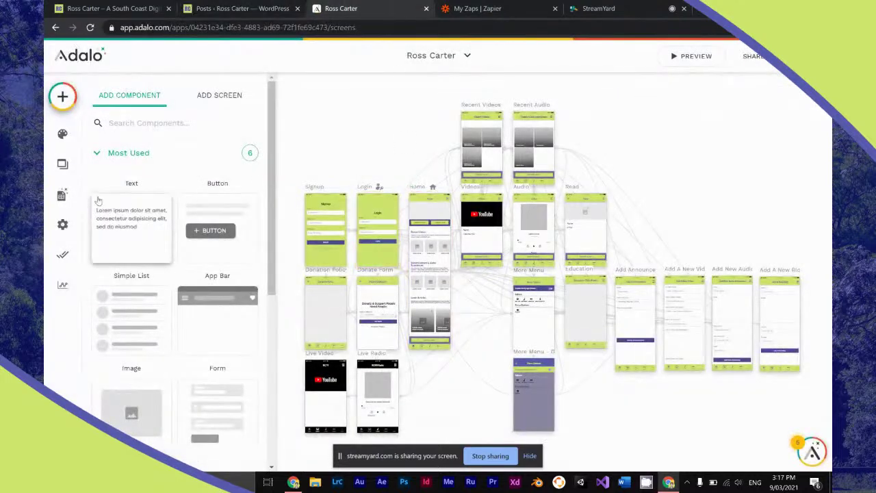
Review the 'More No's, Mean Yes!' record in Adalo's Videos collection, then go back to WordPress.
click(53, 196)
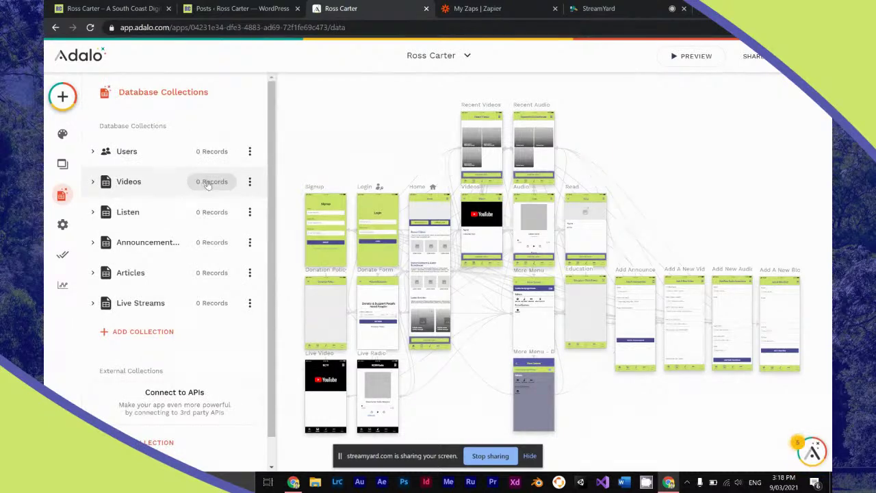
click(207, 183)
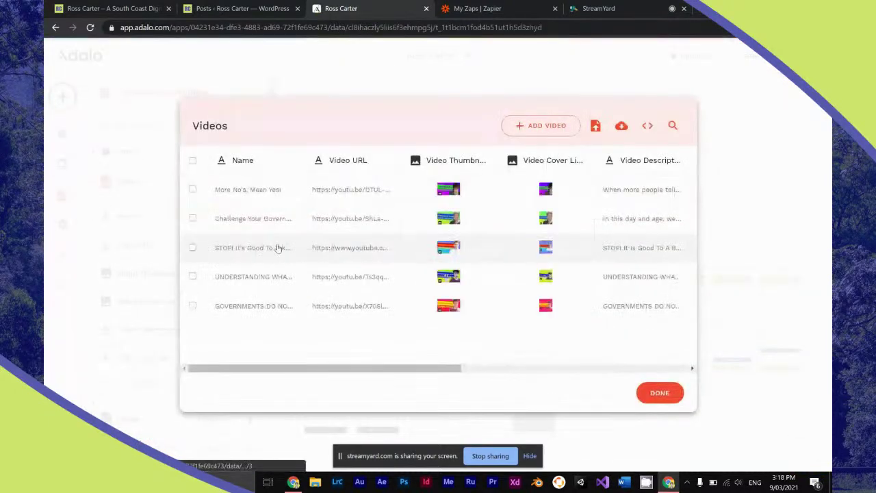
click(617, 198)
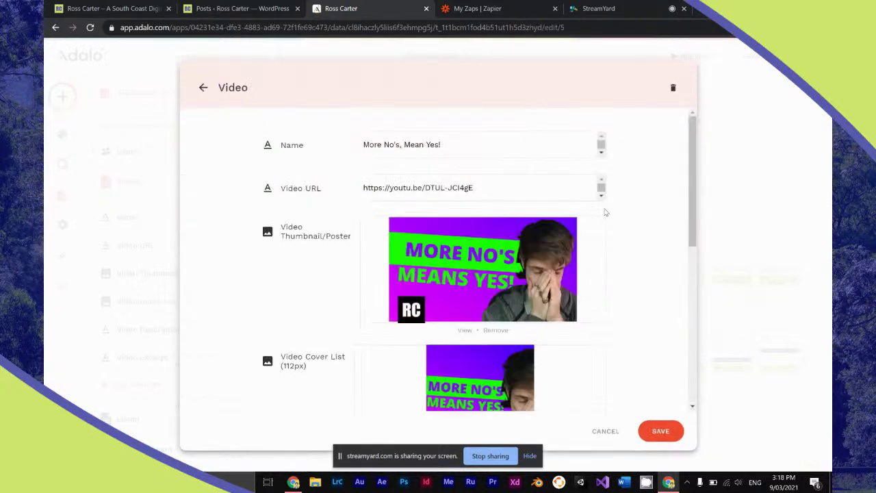
scroll(605, 212, down, 10)
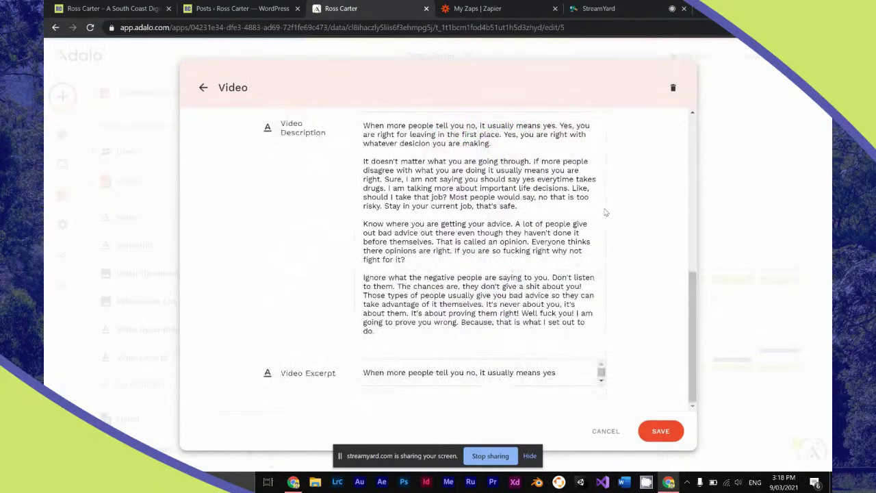
scroll(605, 208, up, 10)
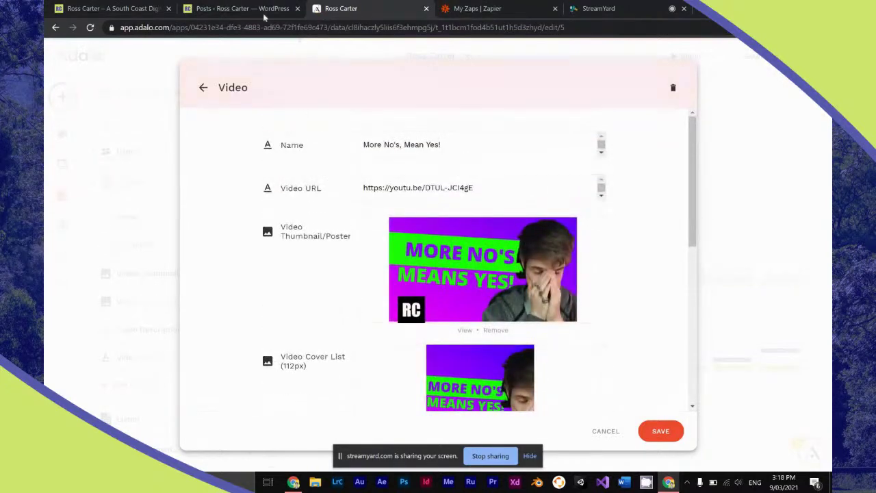
click(253, 9)
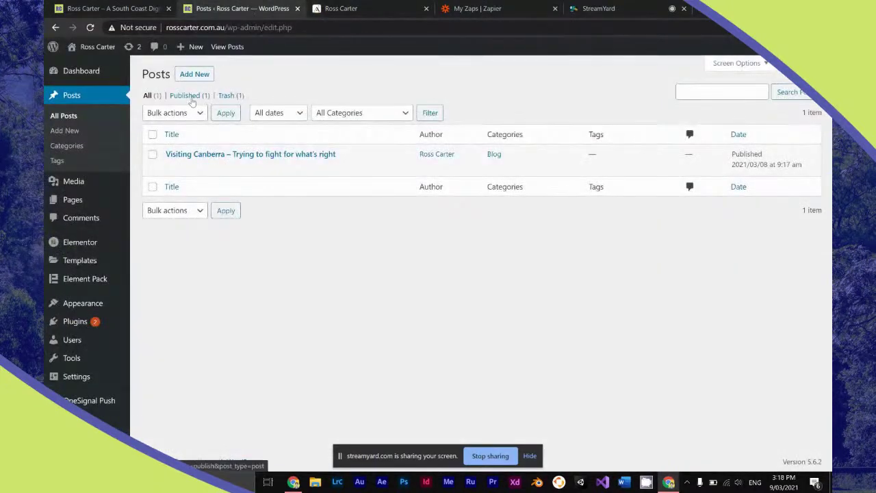
click(196, 74)
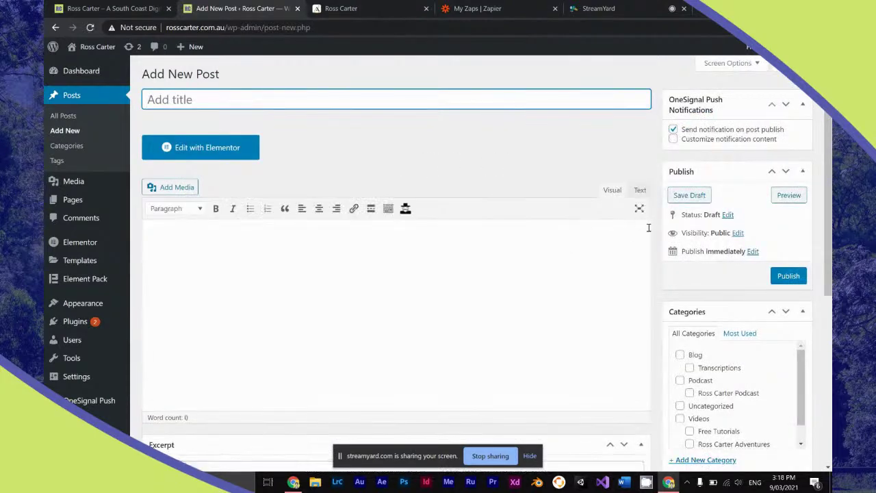
scroll(338, 159, down, 4)
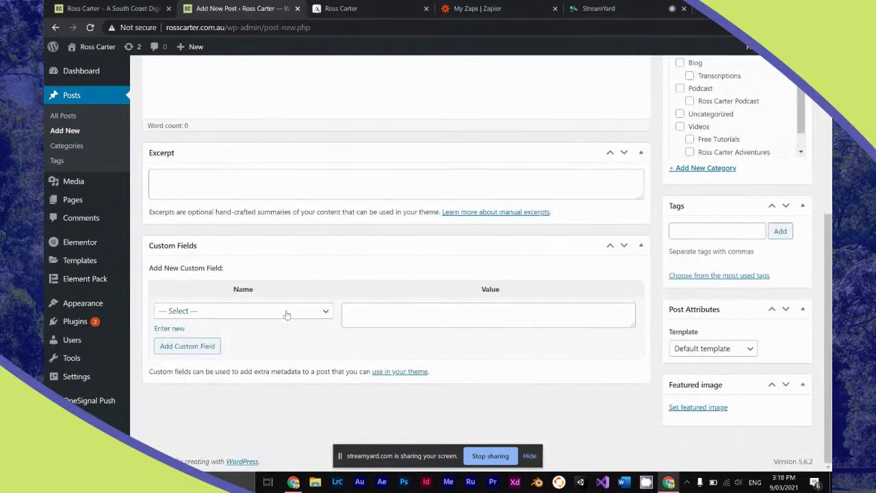
click(287, 314)
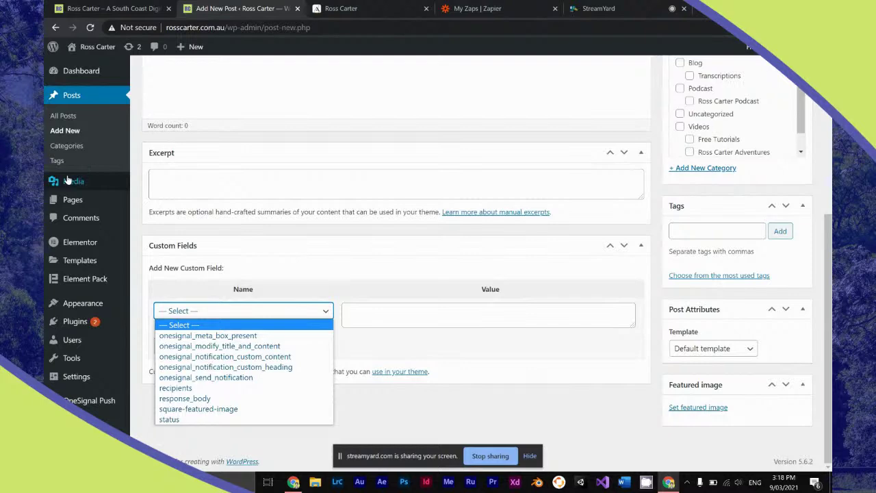
click(69, 115)
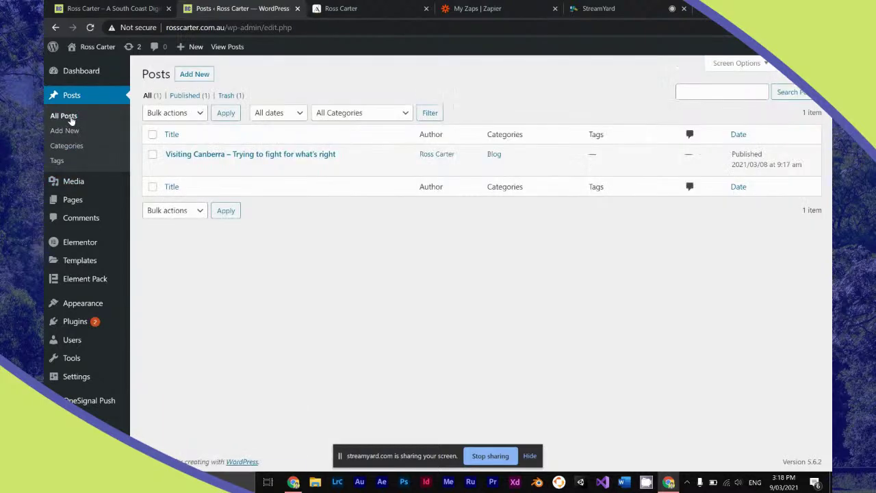
Inspect the Visiting Canberra post's square-featured-image custom field, then start a new post.
click(169, 165)
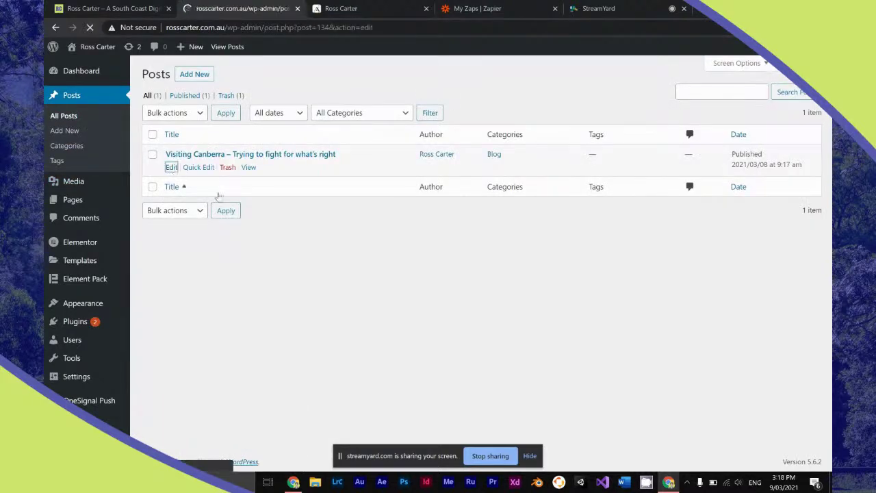
scroll(228, 213, down, 8)
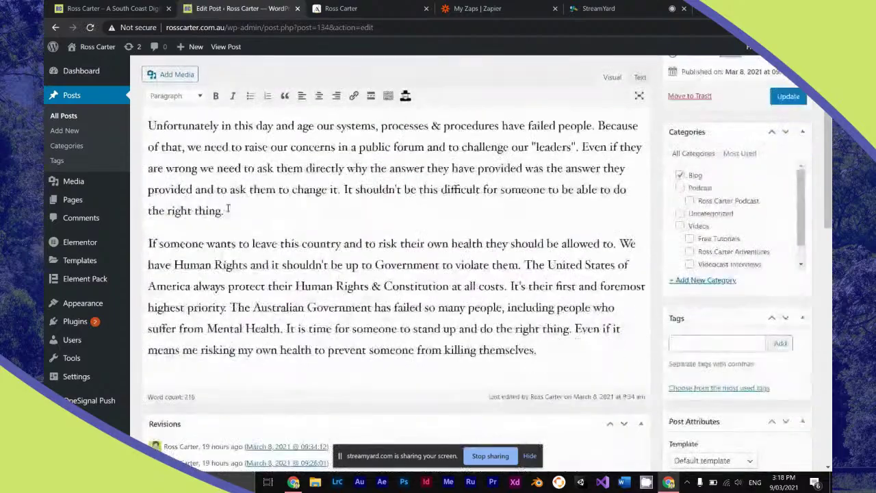
scroll(228, 213, down, 5)
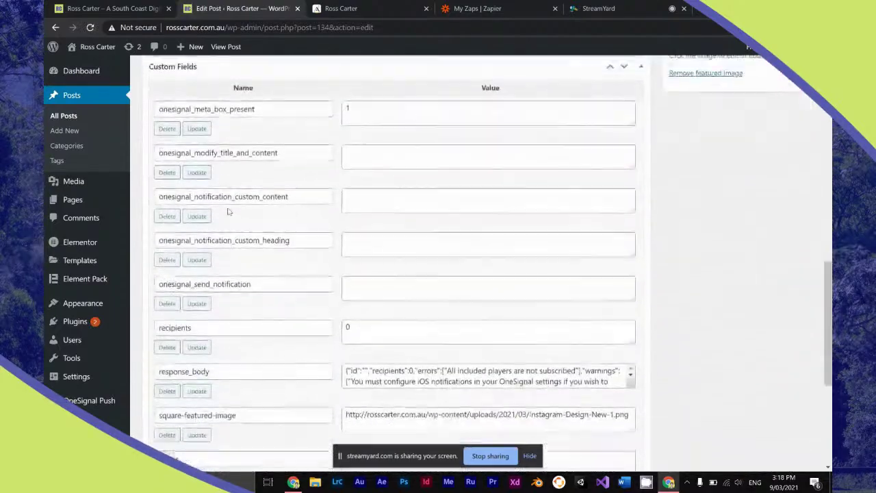
scroll(227, 208, down, 1)
triple_click(216, 298)
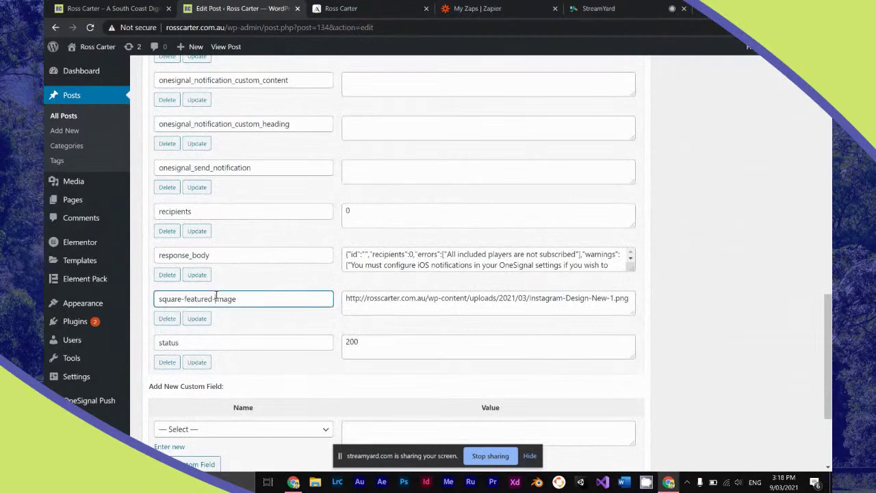
scroll(217, 298, down, 2)
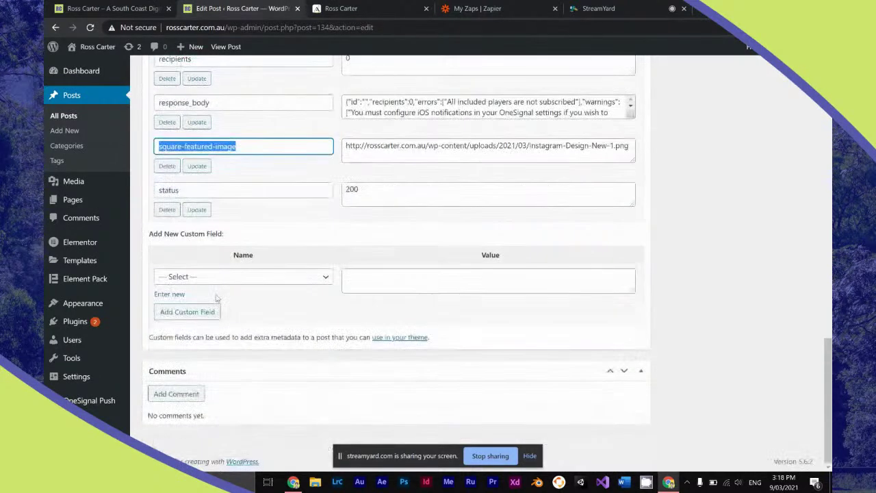
scroll(216, 298, up, 2)
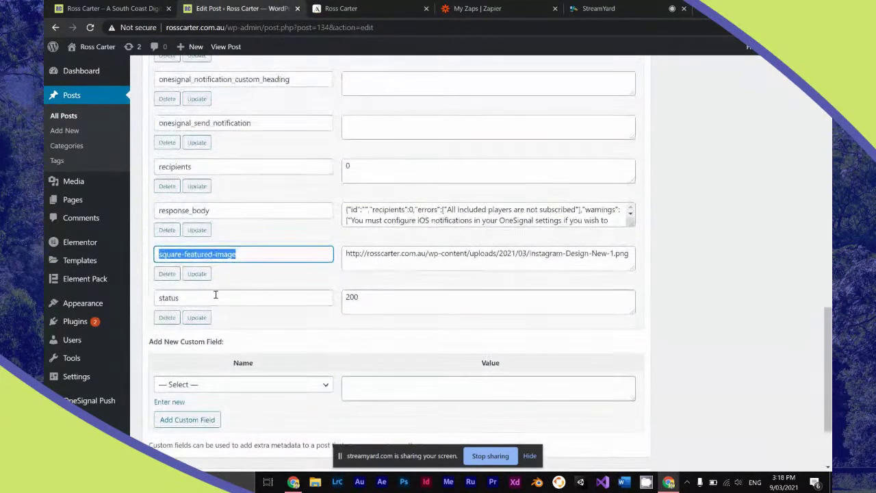
click(65, 117)
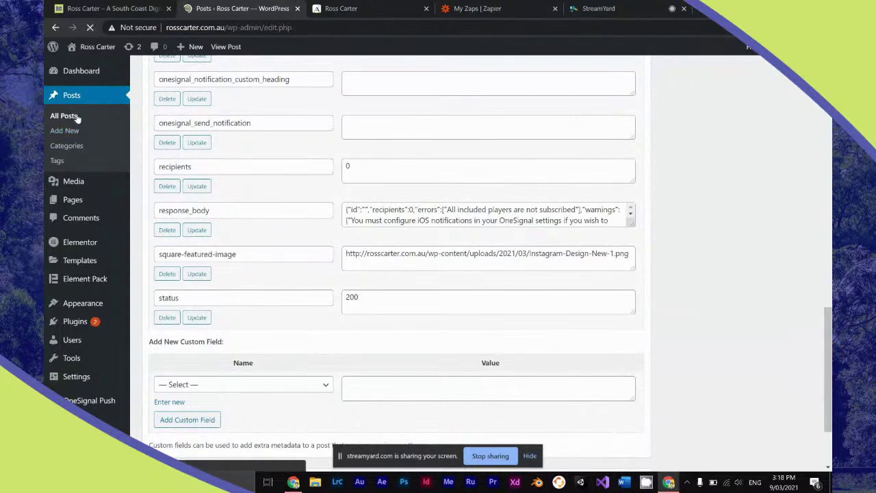
click(194, 74)
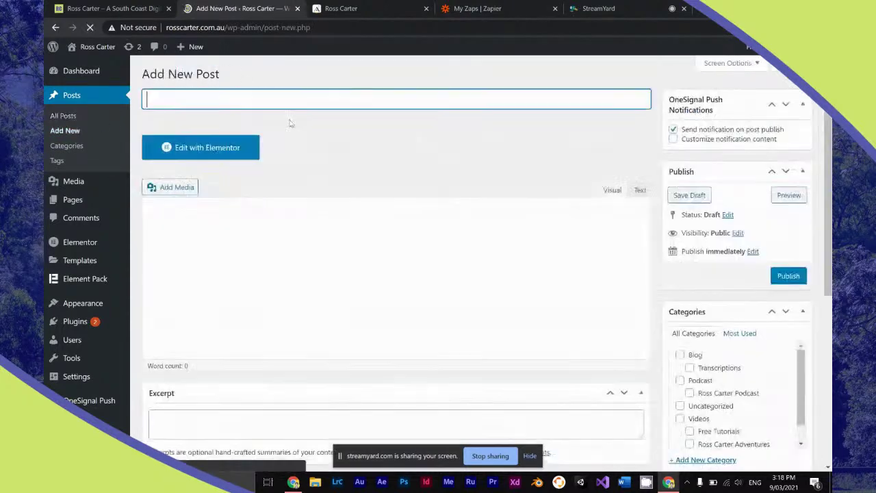
Browse the existing custom field names, trying square-featured-image, and keep the default post template.
scroll(269, 263, down, 5)
click(249, 311)
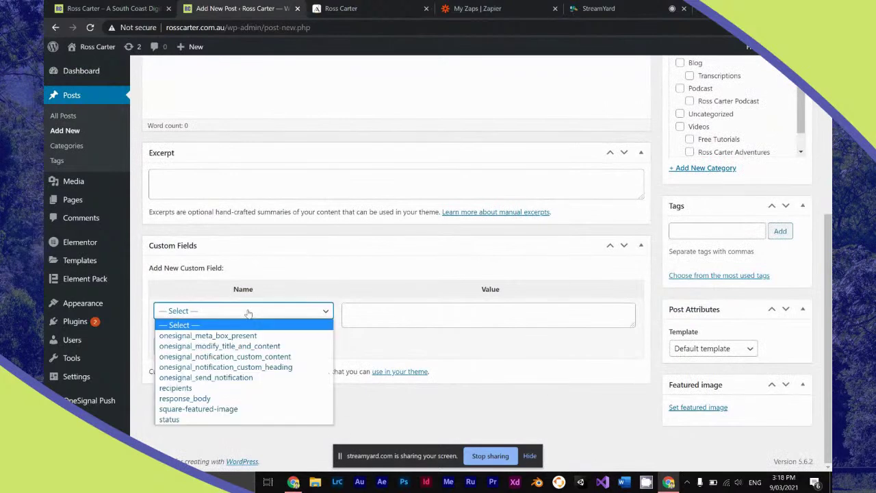
click(248, 311)
click(247, 310)
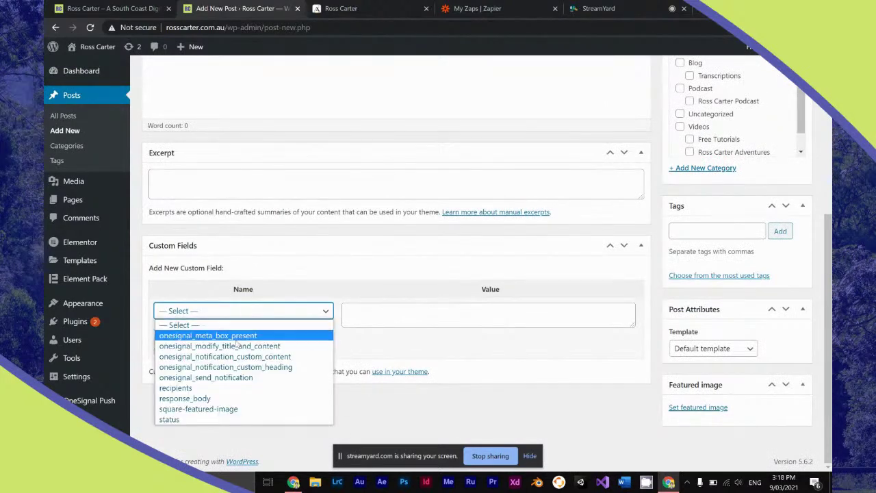
click(221, 409)
click(438, 315)
click(523, 339)
click(703, 349)
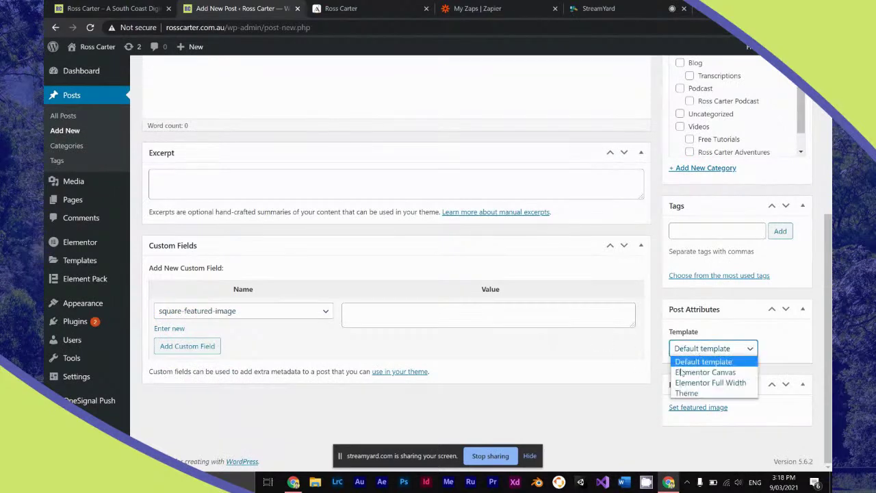
click(701, 360)
Add a new custom field named 'YouTube URL' to the post.
click(171, 329)
click(195, 307)
text(YouTube URL)
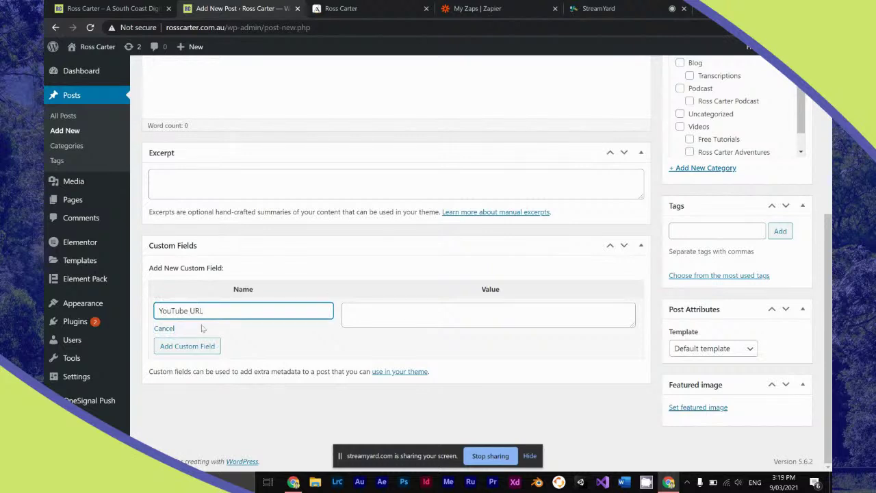
click(192, 347)
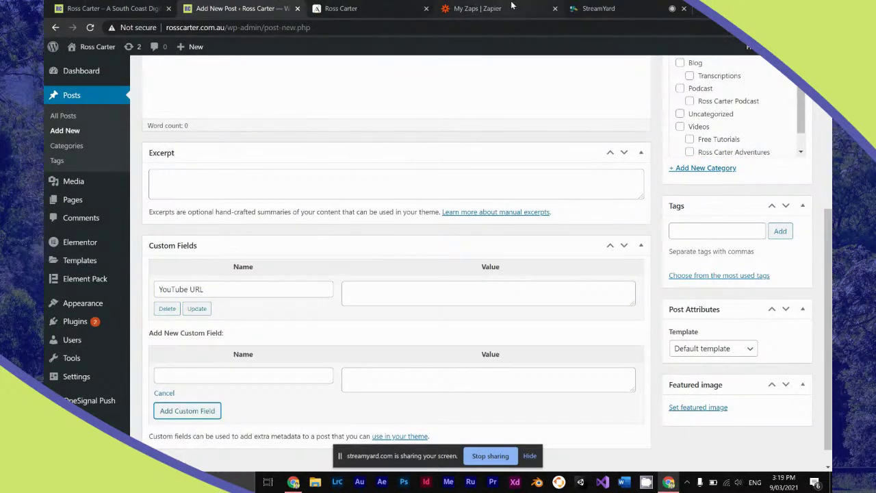
click(373, 8)
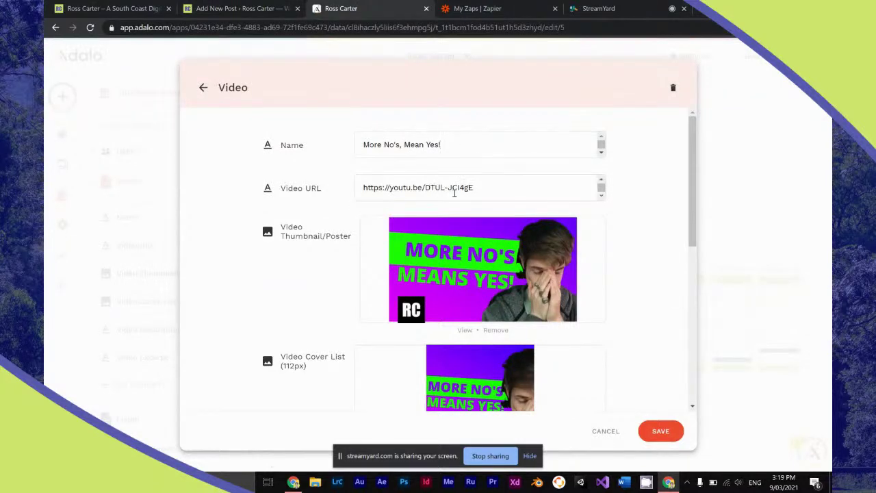
Paste the Adalo video's URL into the post's YouTube URL custom field value.
drag(692, 203, 690, 356)
click(233, 9)
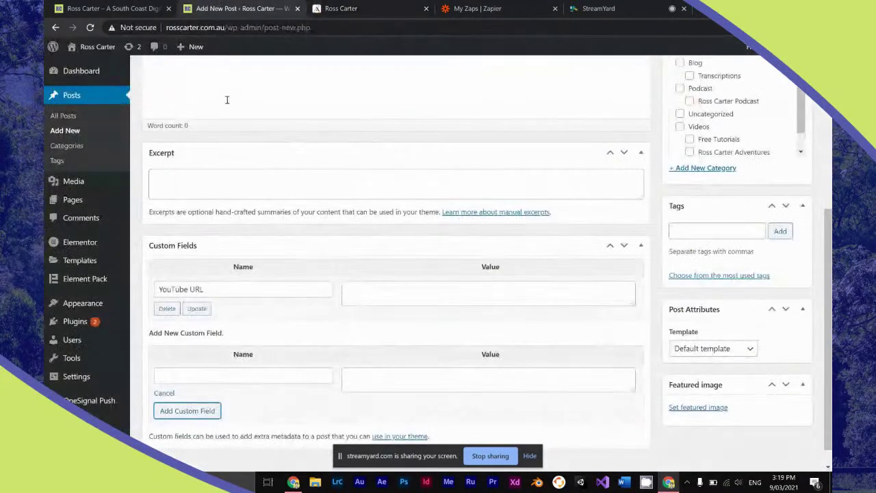
scroll(248, 334, up, 5)
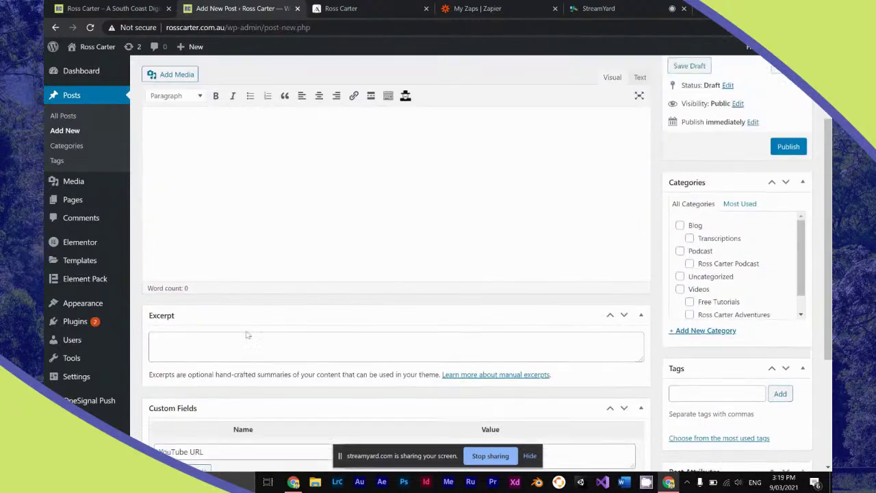
click(341, 8)
scroll(447, 338, up, 10)
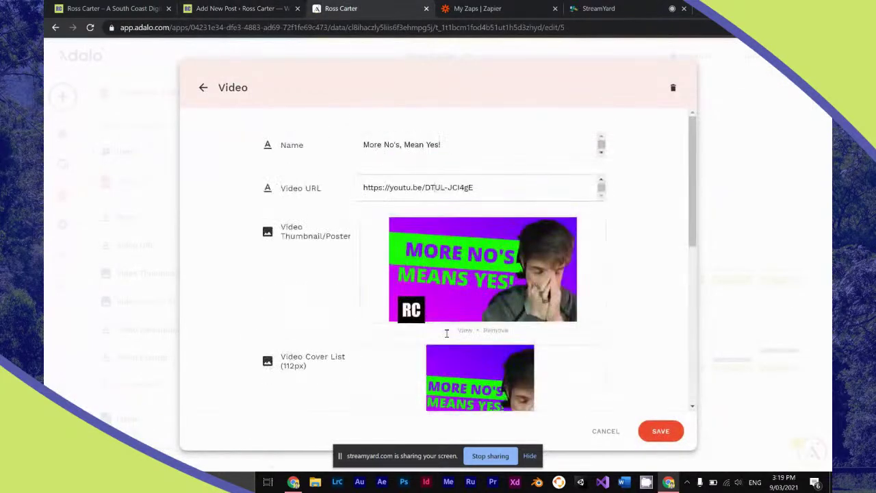
key(ctrl+a)
key(ctrl+c)
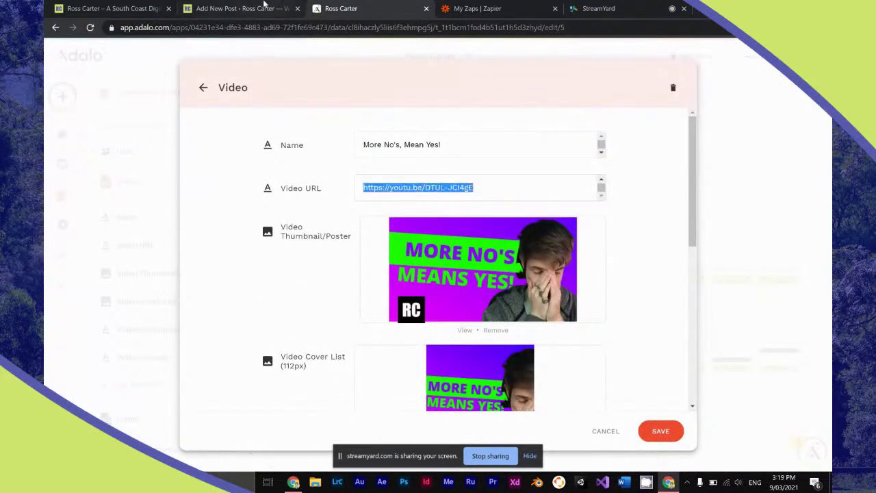
click(236, 8)
scroll(307, 210, down, 10)
click(371, 267)
key(ctrl+v)
Select and copy the full video description in the Adalo record.
key(ctrl+Tab)
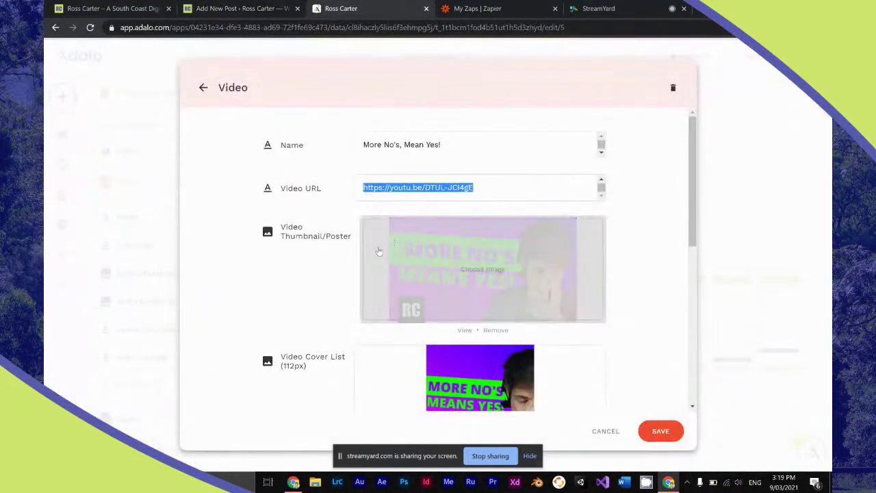
scroll(378, 251, down, 6)
click(404, 210)
key(ctrl+a)
key(ctrl+c)
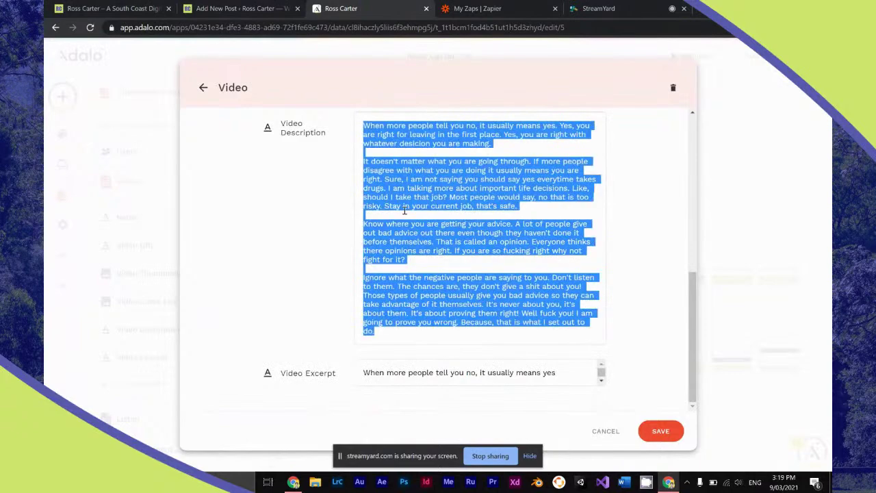
Paste the video description into the new post's body.
click(235, 9)
scroll(269, 170, up, 5)
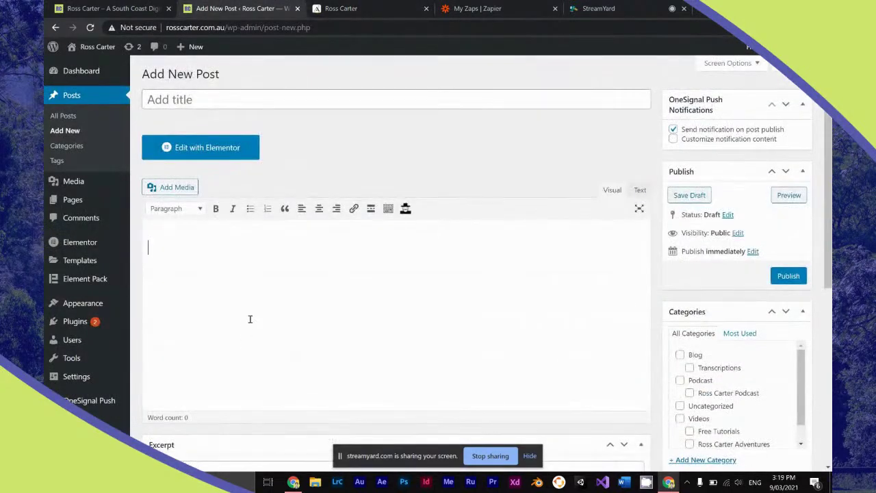
key(ctrl+v)
Copy the Video Excerpt sentence from the Adalo record.
click(369, 8)
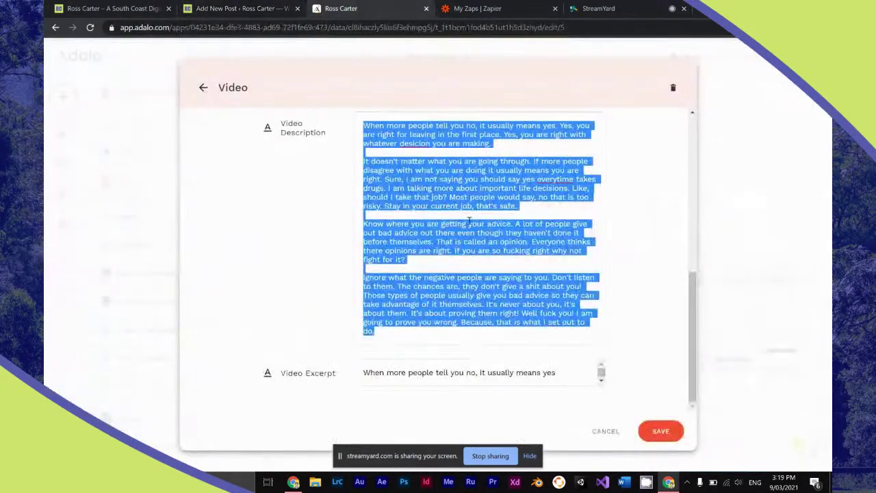
triple_click(436, 372)
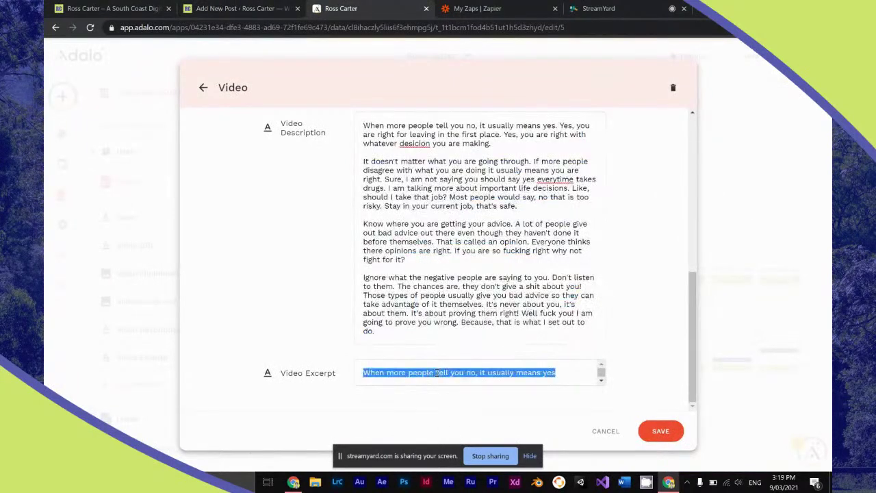
click(563, 372)
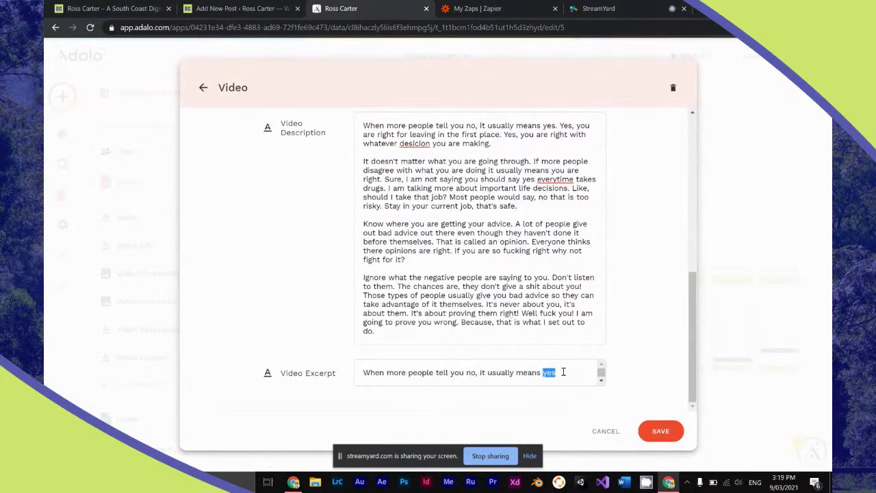
key(ctrl+a)
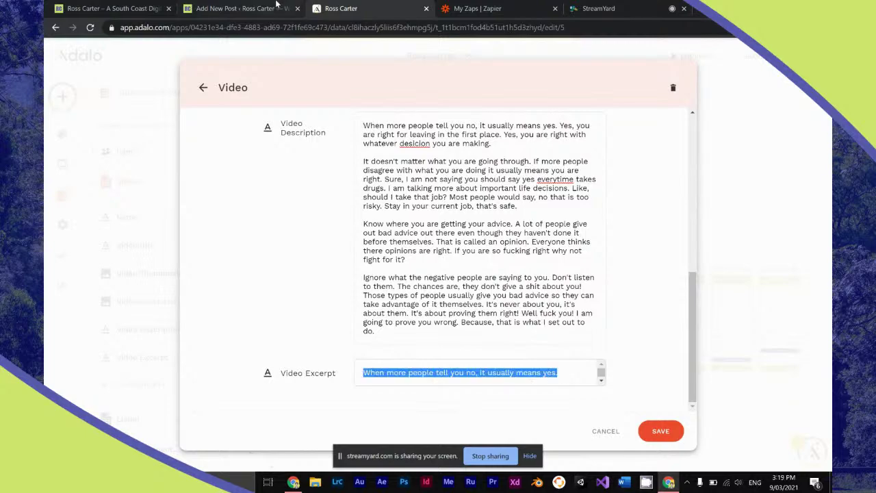
Correct 'desicion' to 'decision' and 'everytime' to 'every time' in the post body.
click(239, 8)
scroll(300, 243, down, 10)
scroll(299, 242, up, 10)
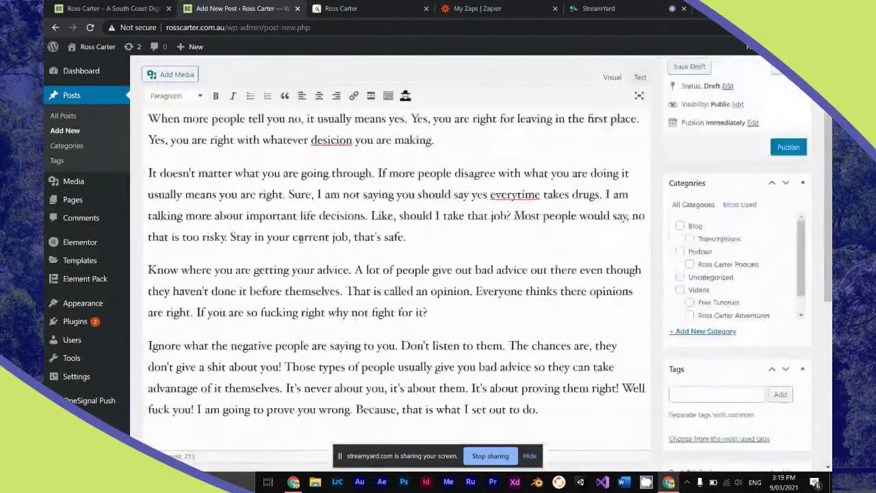
right_click(322, 268)
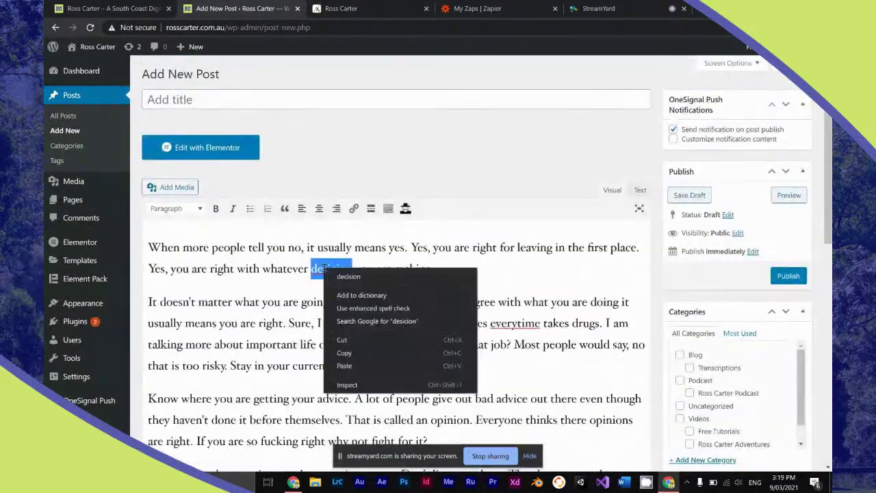
click(330, 276)
right_click(514, 327)
click(522, 335)
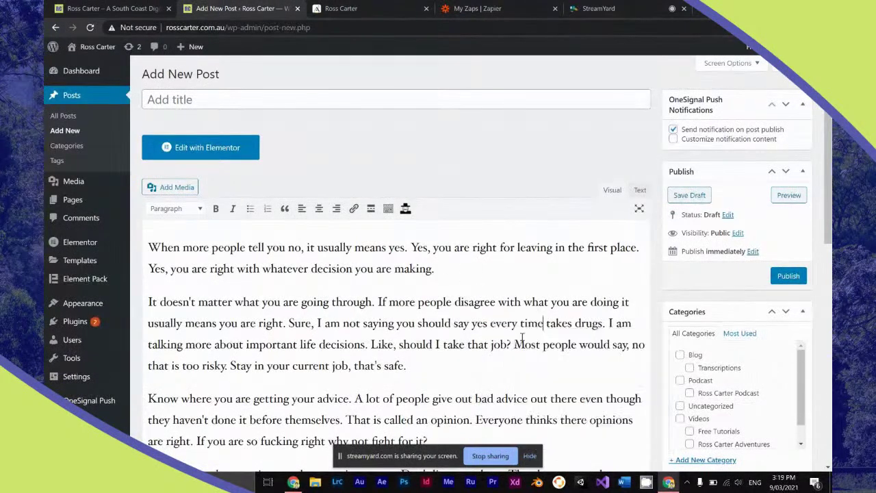
scroll(521, 336, down, 4)
scroll(522, 337, down, 3)
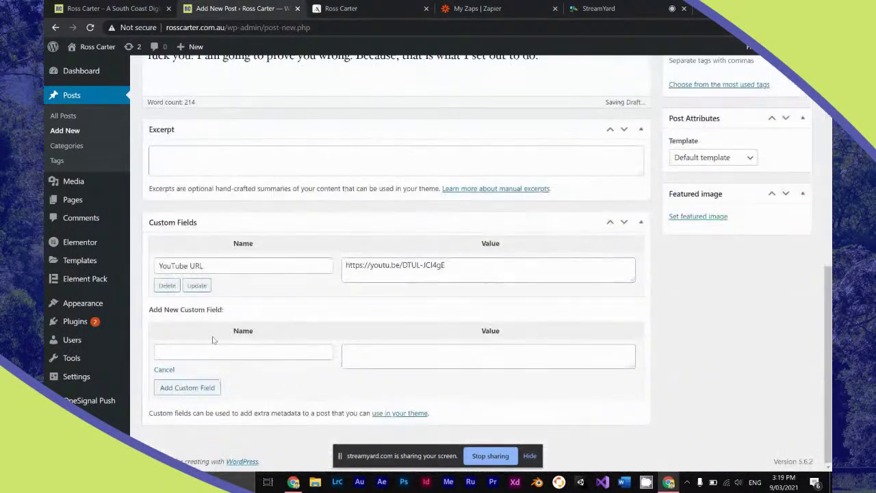
Paste the excerpt 'When more people tell you no, it usually means yes.' and add a square-featured-image field.
click(164, 370)
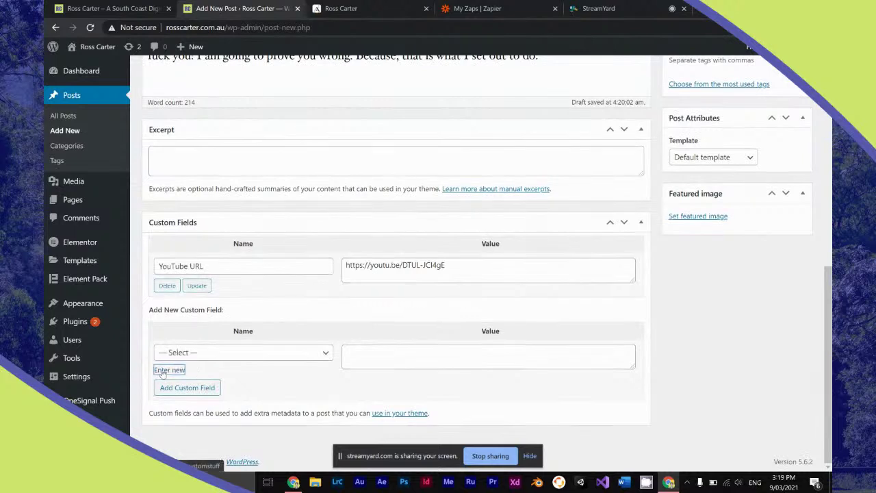
click(197, 354)
click(198, 449)
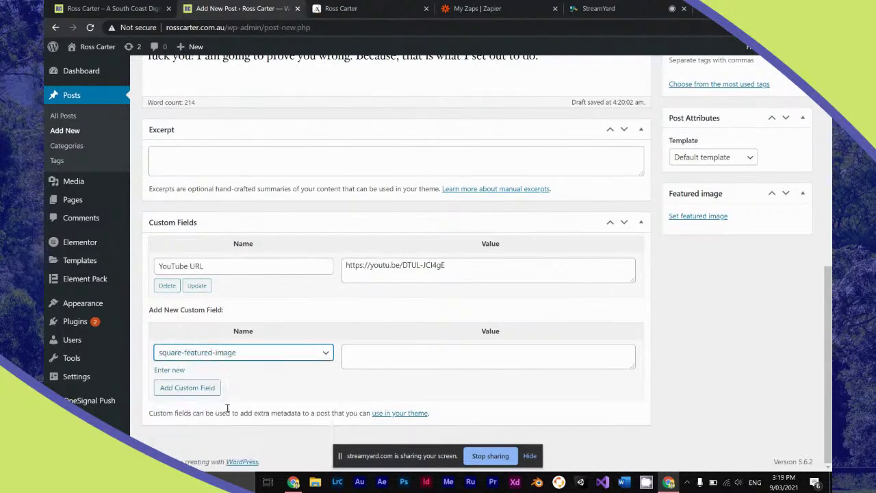
click(269, 162)
text(When more people tell you no, it usually means yes.)
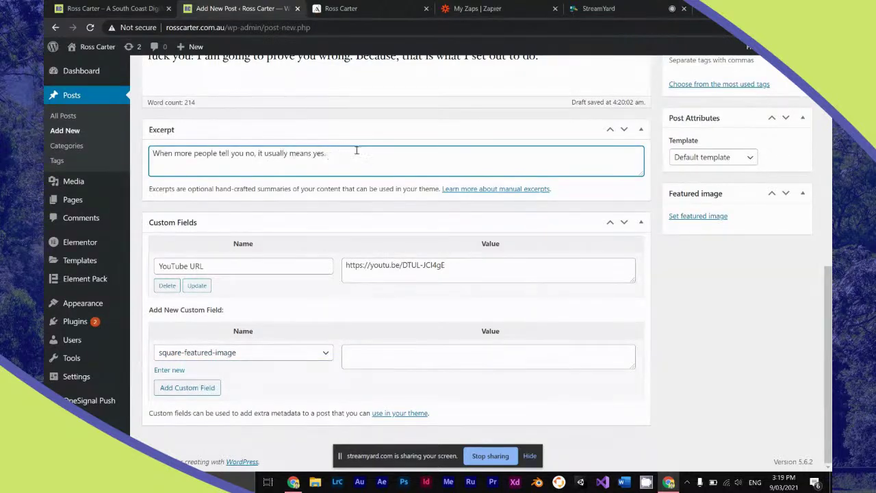
click(203, 392)
click(370, 8)
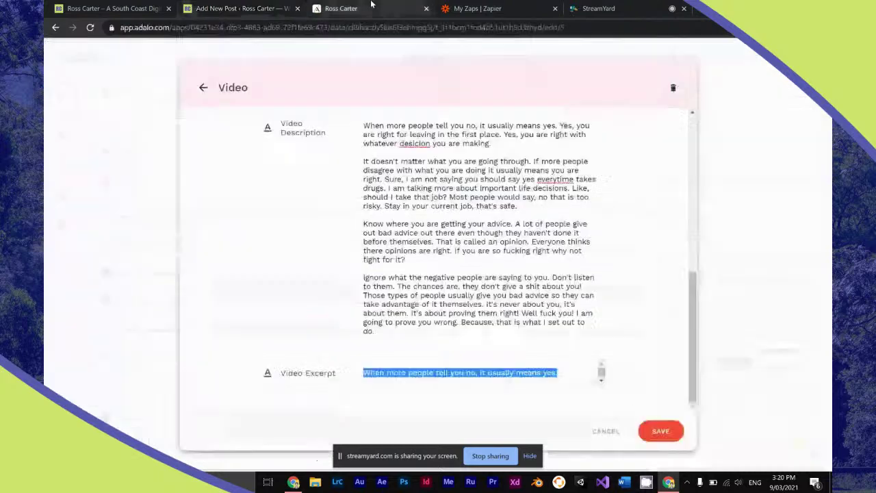
click(239, 8)
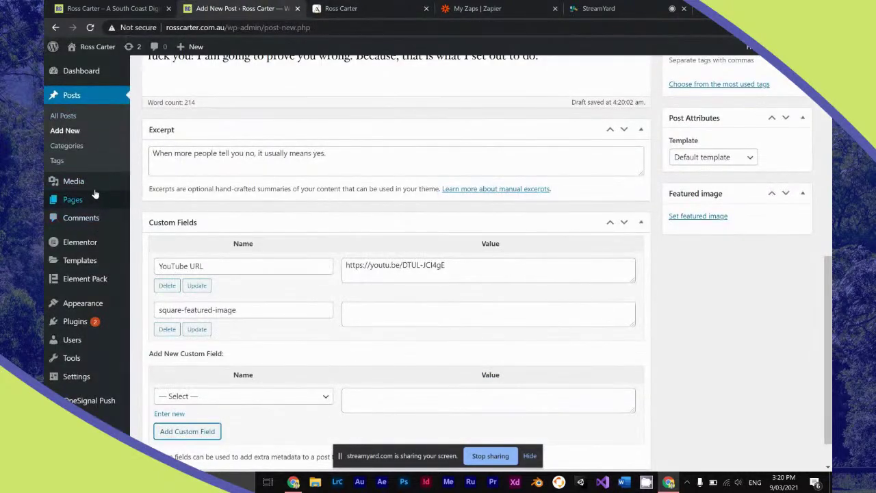
Open WordPress's Add New media page in a new tab.
mouse_move(116, 181)
right_click(147, 197)
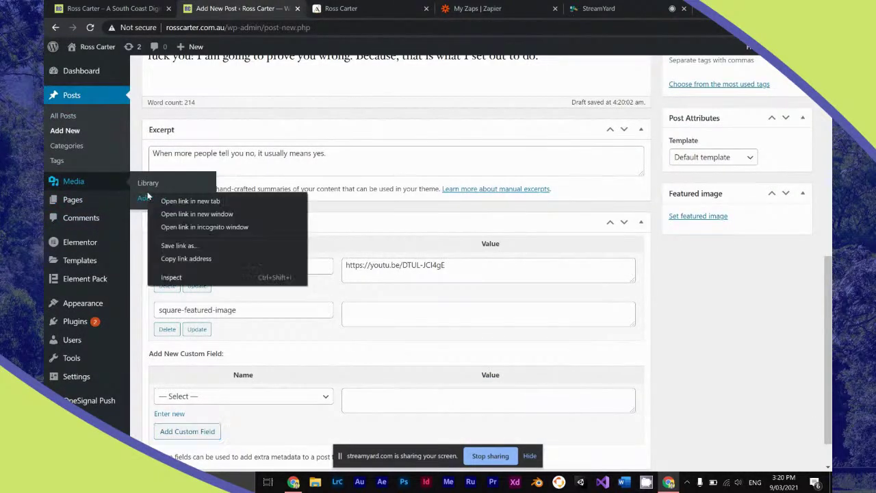
click(190, 200)
Save the video's thumbnail image from the Adalo record to the computer.
click(415, 8)
scroll(418, 197, up, 1)
scroll(418, 196, up, 5)
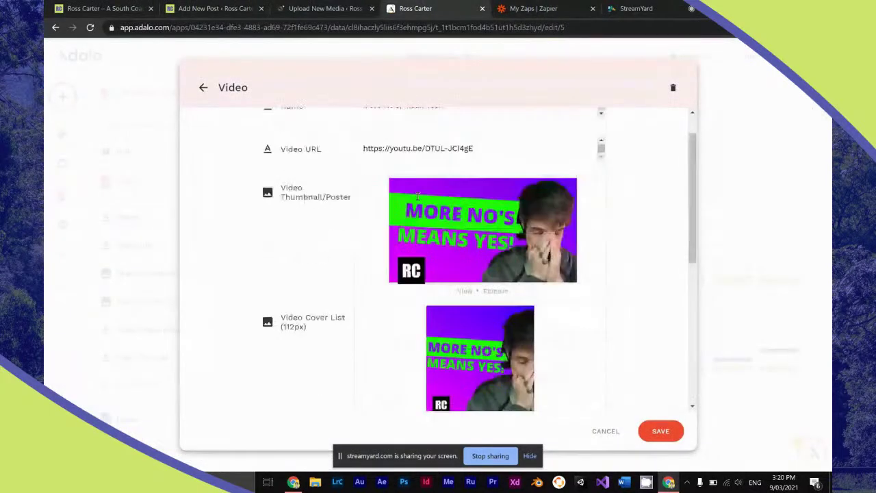
right_click(426, 224)
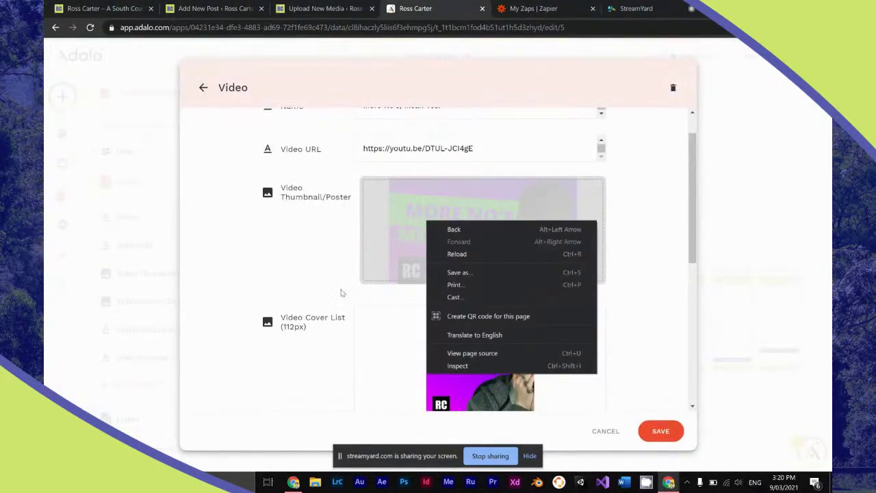
click(343, 295)
click(465, 290)
right_click(451, 199)
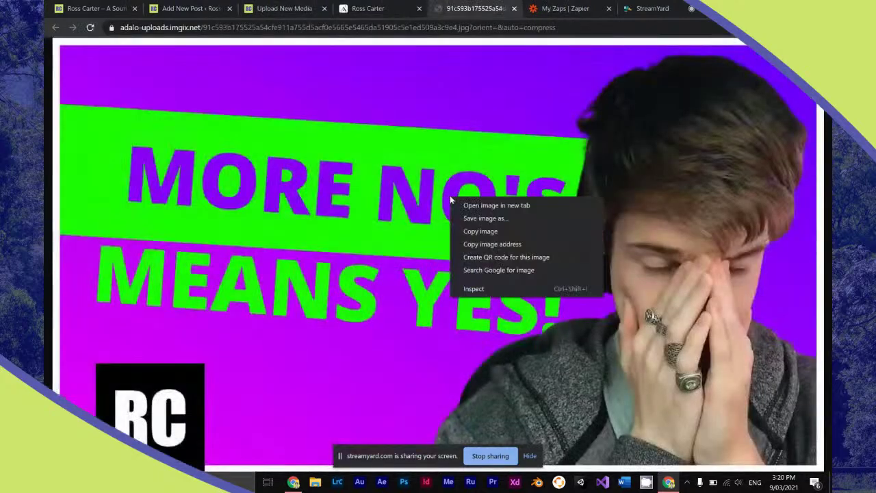
click(463, 217)
key(Return)
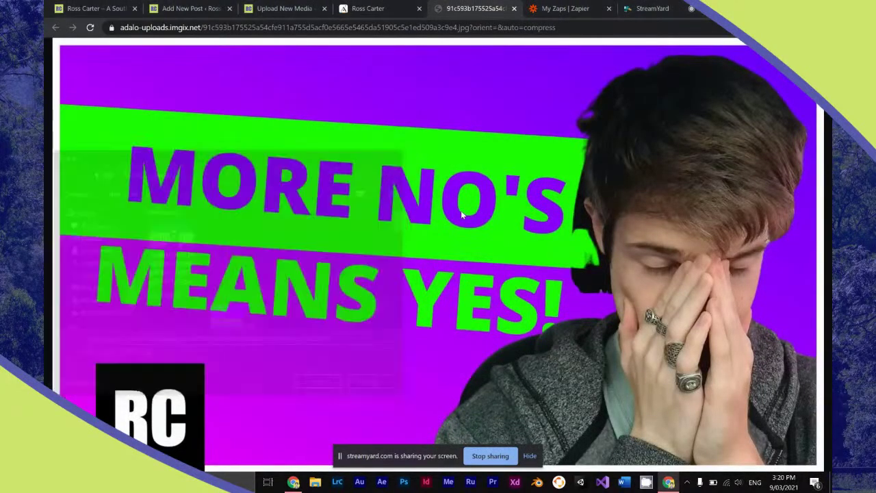
key(ctrl+w)
Save the square cover image from the Adalo record to the computer.
scroll(383, 283, down, 3)
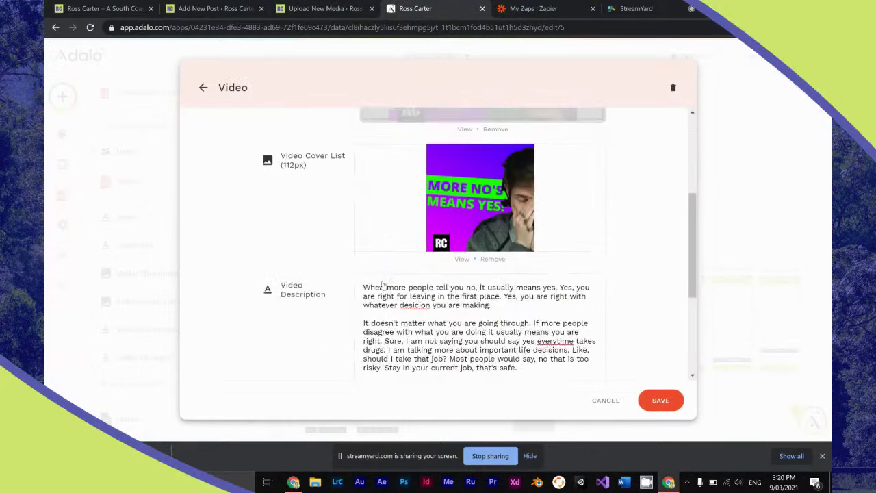
click(461, 258)
right_click(463, 255)
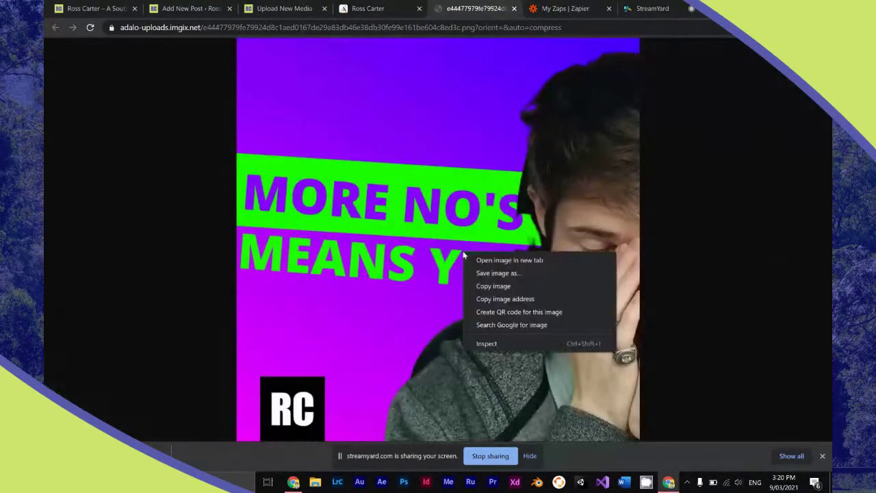
click(487, 272)
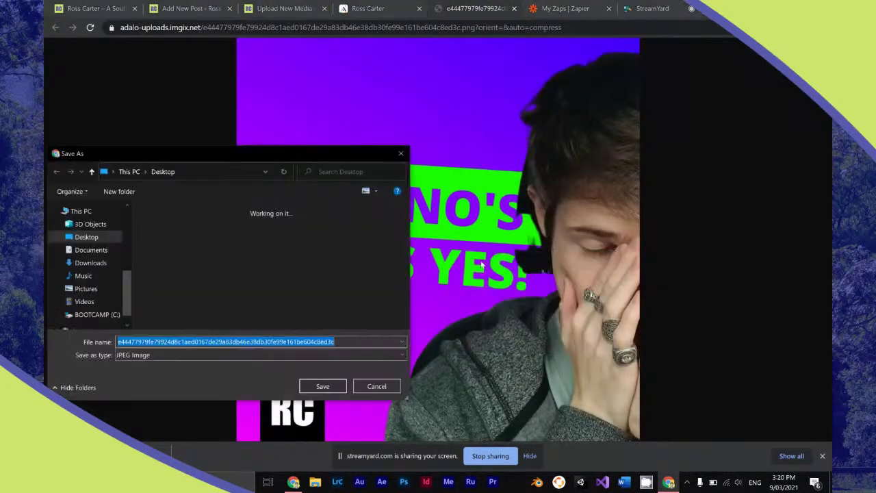
key(Return)
key(ctrl+w)
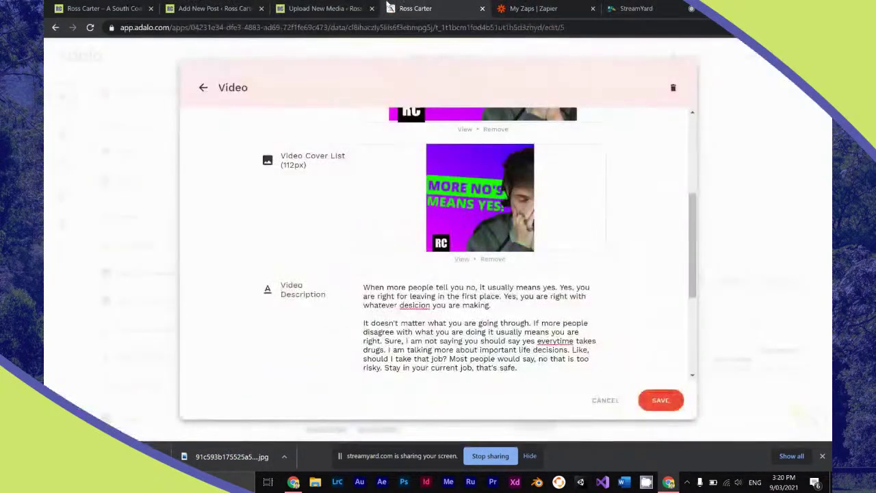
Upload both downloaded 'More No's Means Yes' images to the WordPress media library.
click(321, 9)
drag(226, 457, 315, 137)
drag(225, 457, 309, 137)
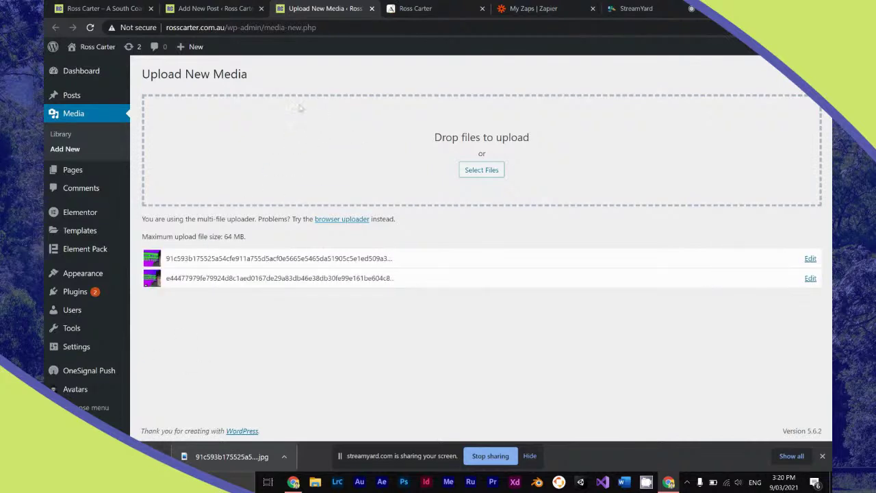
Open the uploaded thumbnail's media details and select its file URL.
click(809, 259)
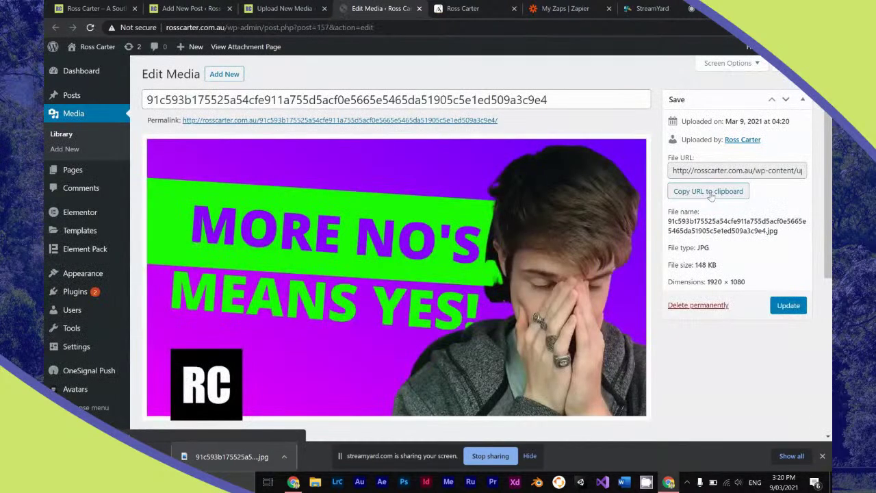
click(716, 171)
click(306, 7)
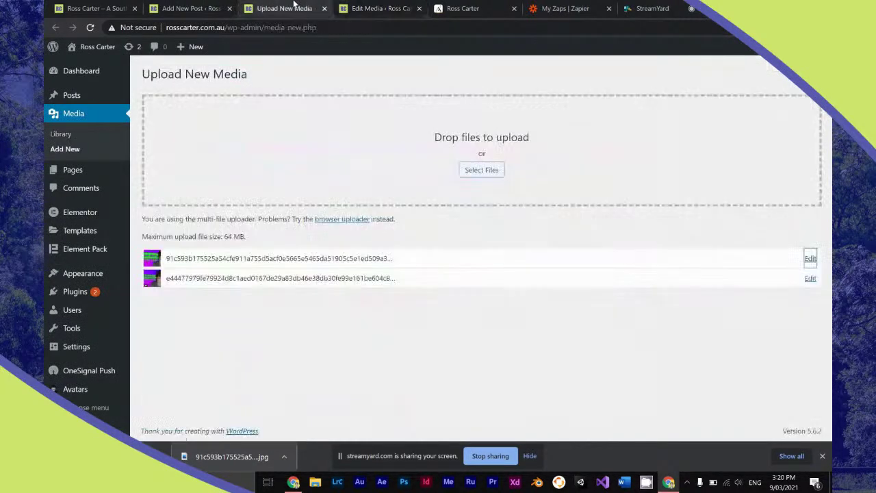
click(216, 7)
Set the wide MORE NO'S MEANS YES thumbnail as the post's featured image.
scroll(575, 251, up, 3)
scroll(576, 251, down, 1)
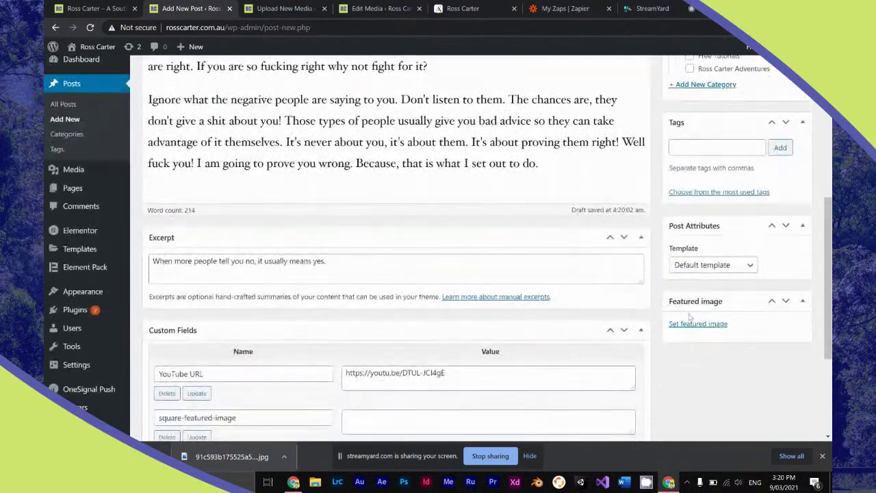
click(687, 325)
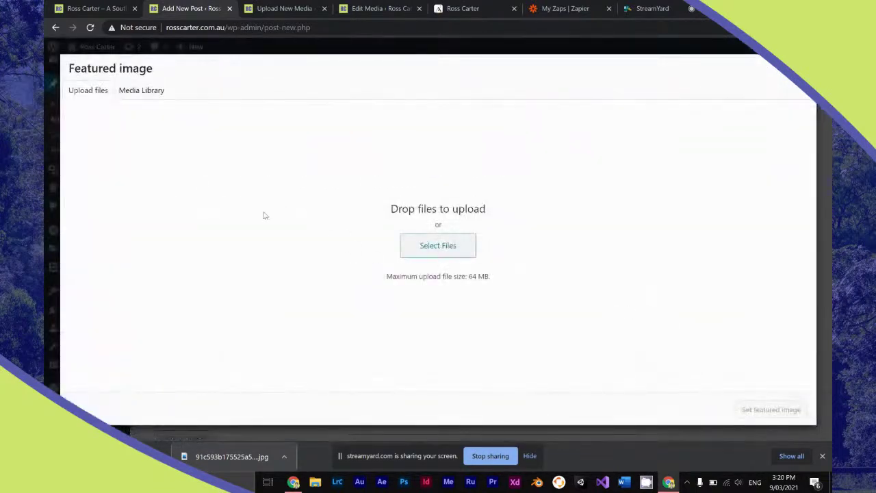
click(161, 93)
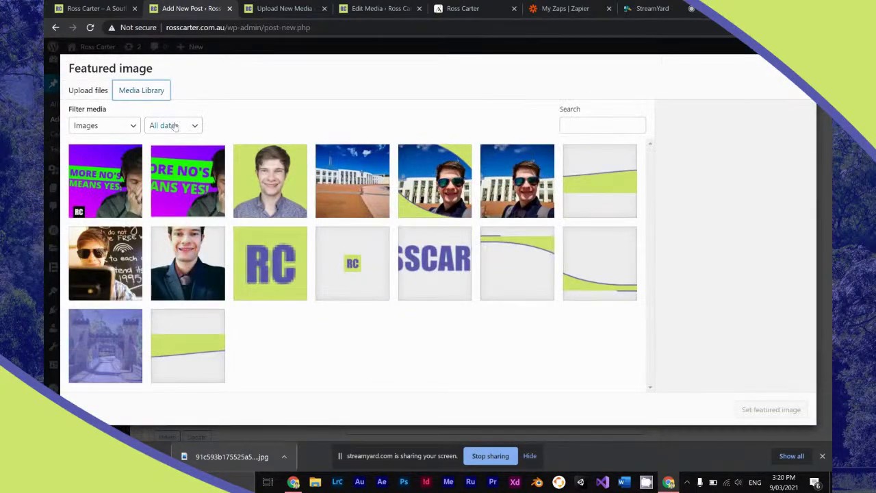
click(184, 187)
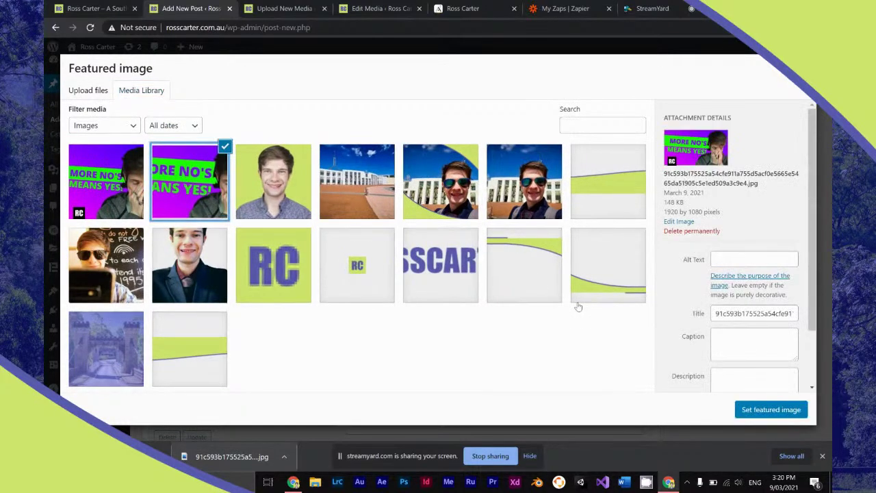
click(755, 410)
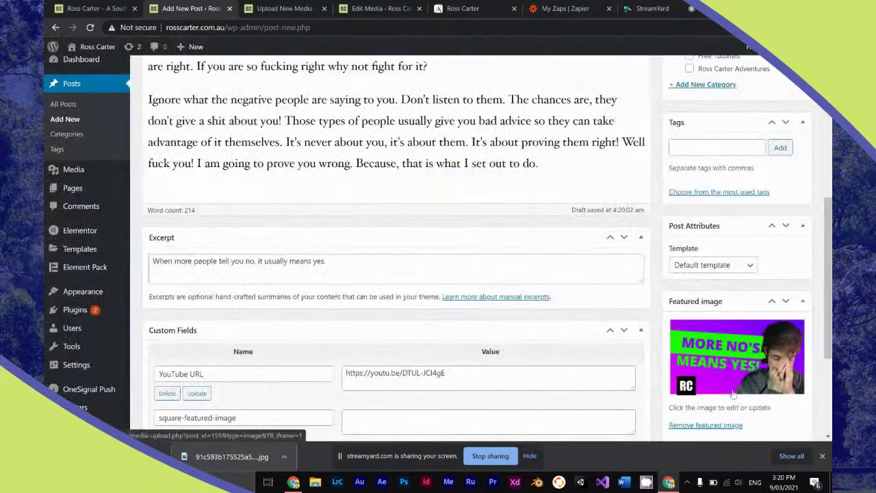
scroll(684, 332, down, 2)
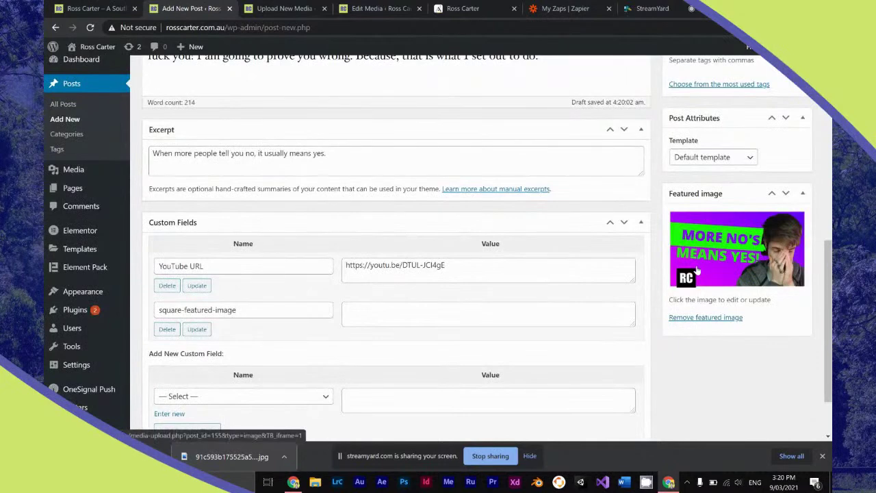
click(331, 8)
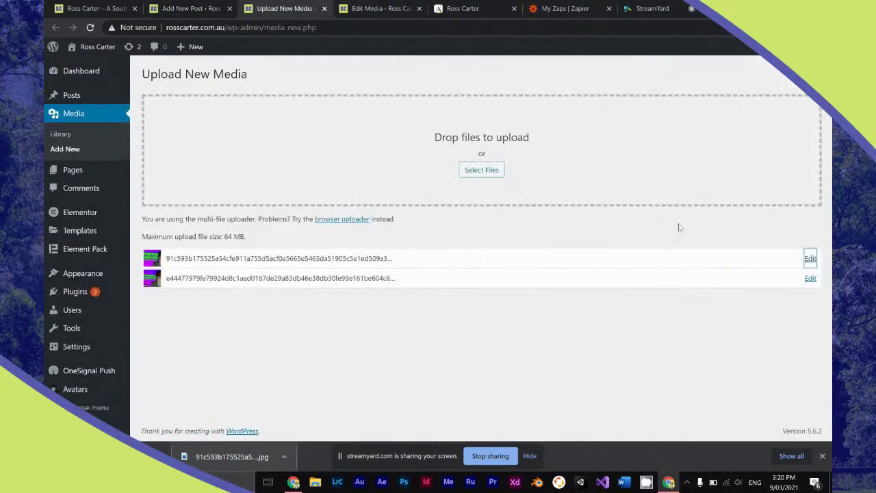
Paste the square 1080 × 1080 image's file URL into the square-featured-image field value.
click(810, 278)
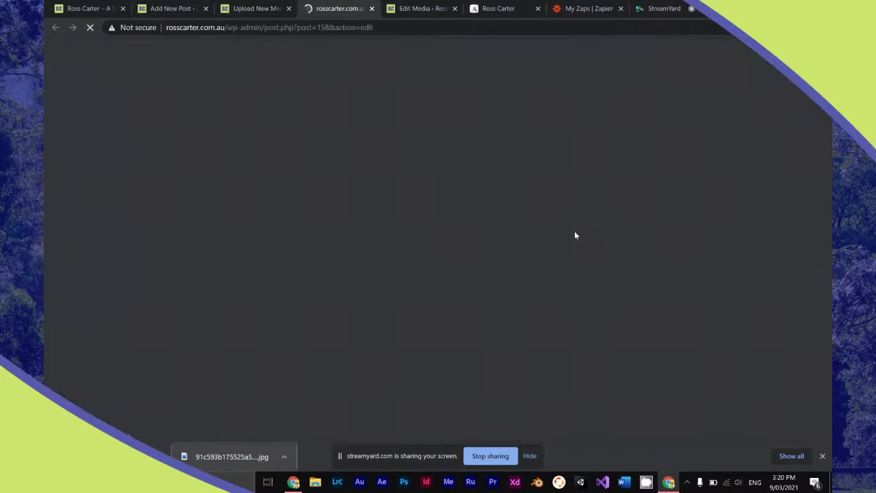
click(719, 172)
key(ctrl+c)
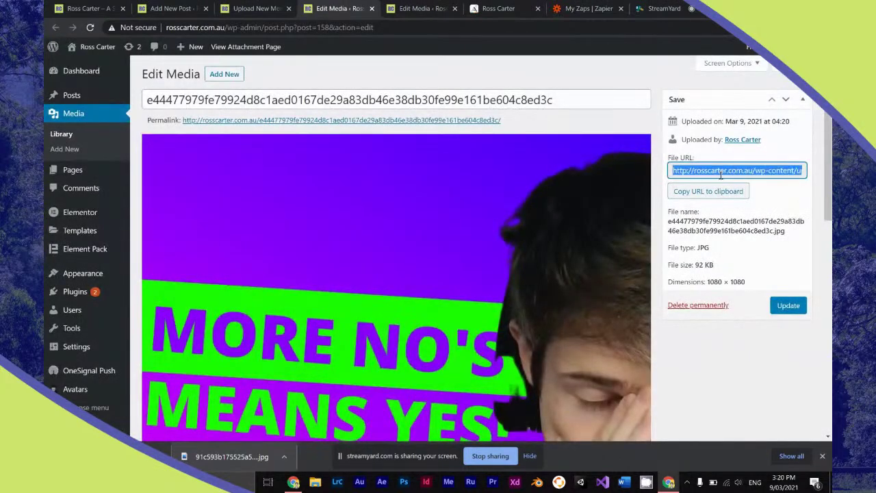
key(ctrl+w)
key(ctrl+shift+Tab)
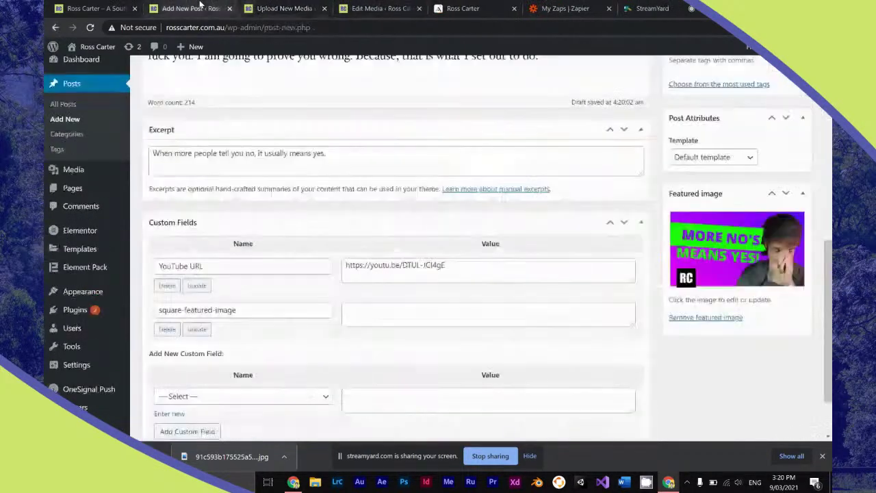
click(400, 305)
key(ctrl+v)
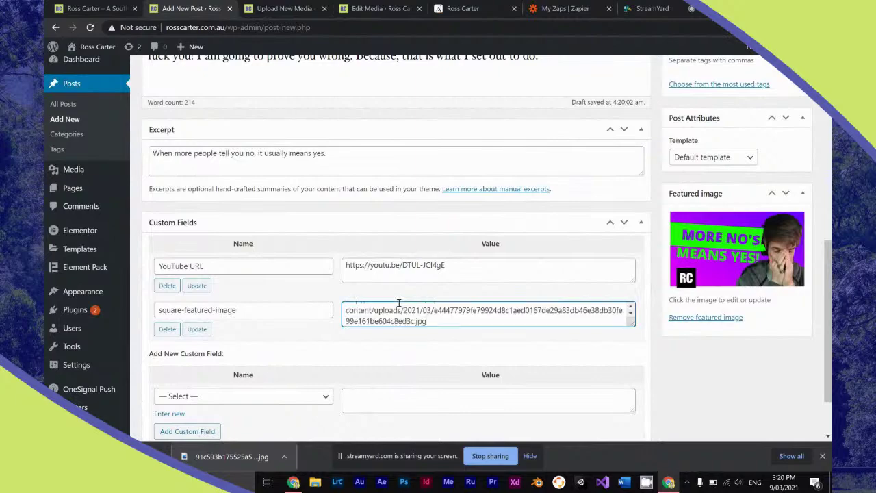
scroll(399, 303, up, 1)
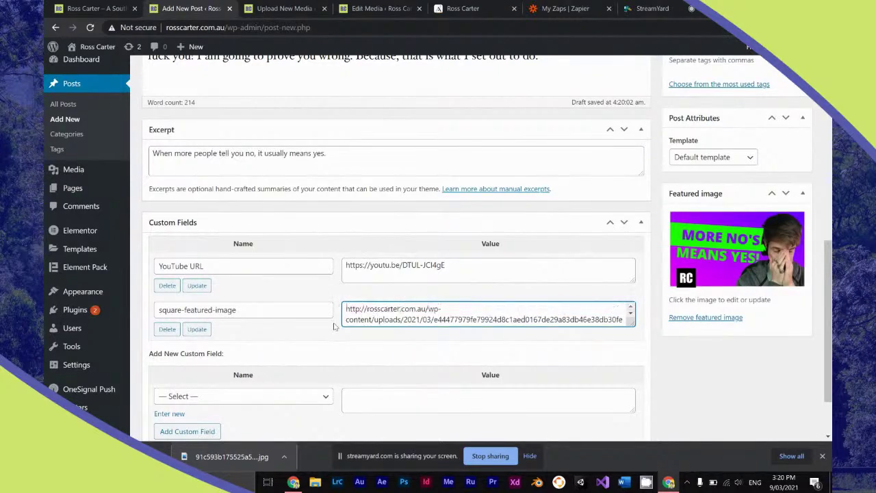
scroll(334, 327, down, 1)
scroll(333, 326, up, 7)
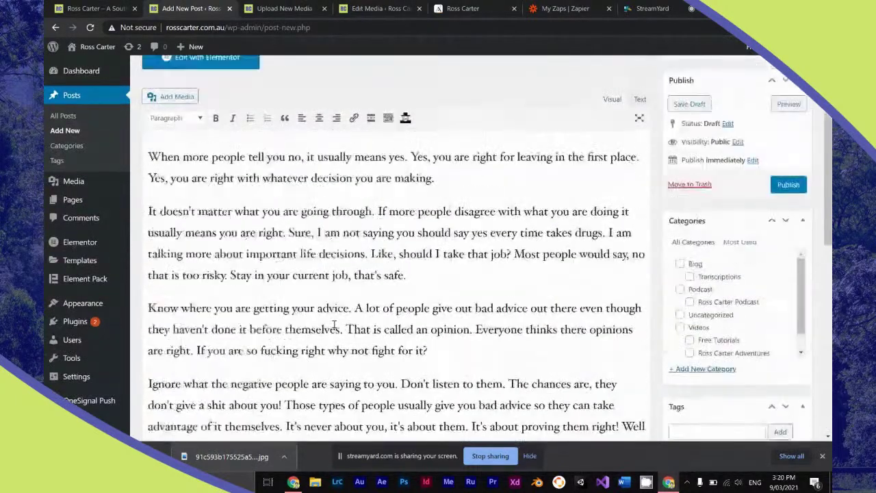
Switch off the customized push notification content option for the new post.
scroll(334, 324, up, 2)
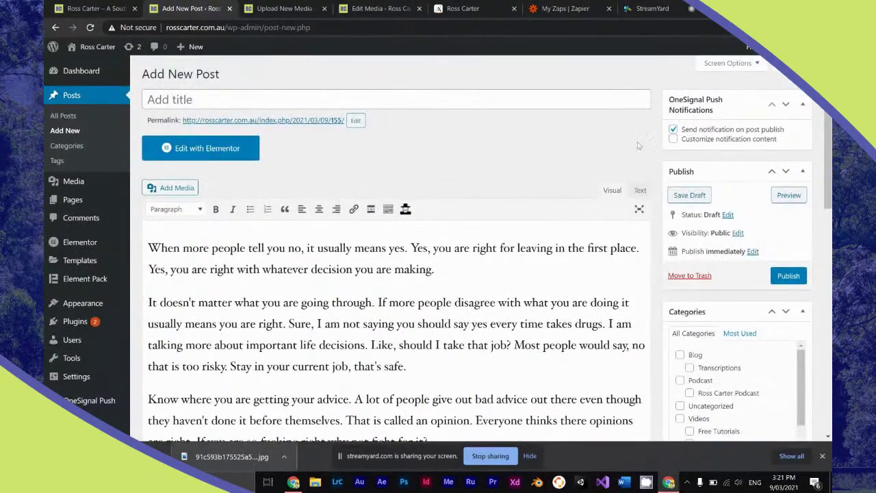
scroll(637, 158, down, 3)
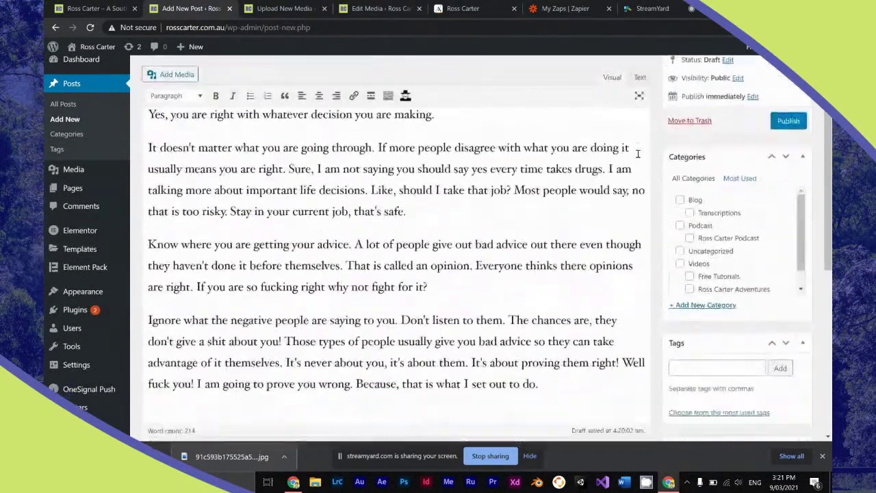
scroll(631, 205, up, 3)
click(673, 139)
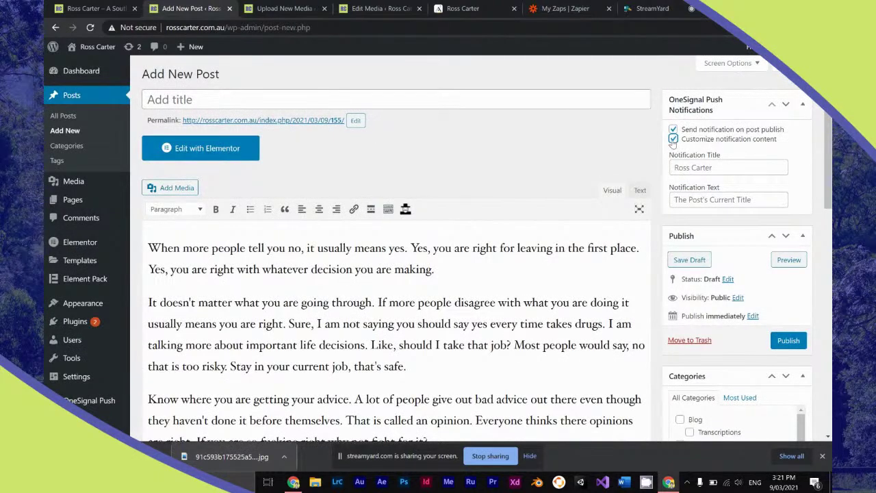
Title the post 'More No's, Mean Yes!' with the video name copied from Adalo.
click(378, 9)
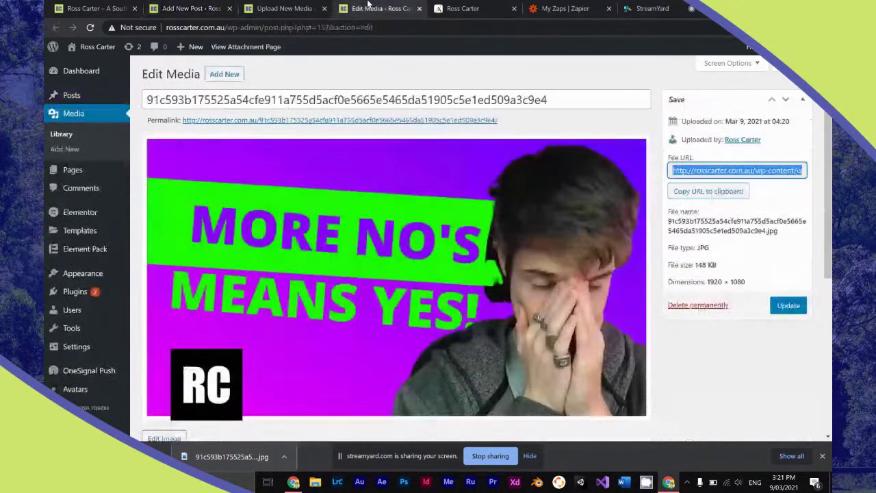
click(446, 8)
scroll(413, 164, up, 10)
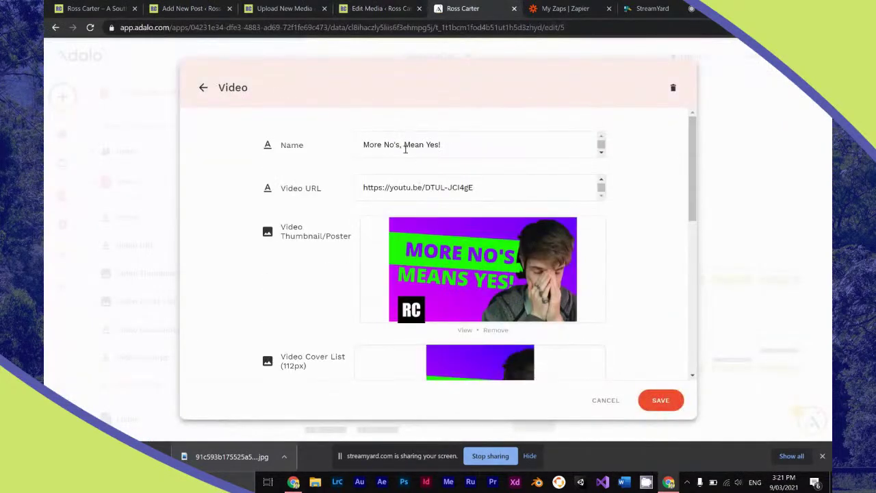
triple_click(405, 149)
key(ctrl+c)
click(284, 8)
key(ctrl+shift+Tab)
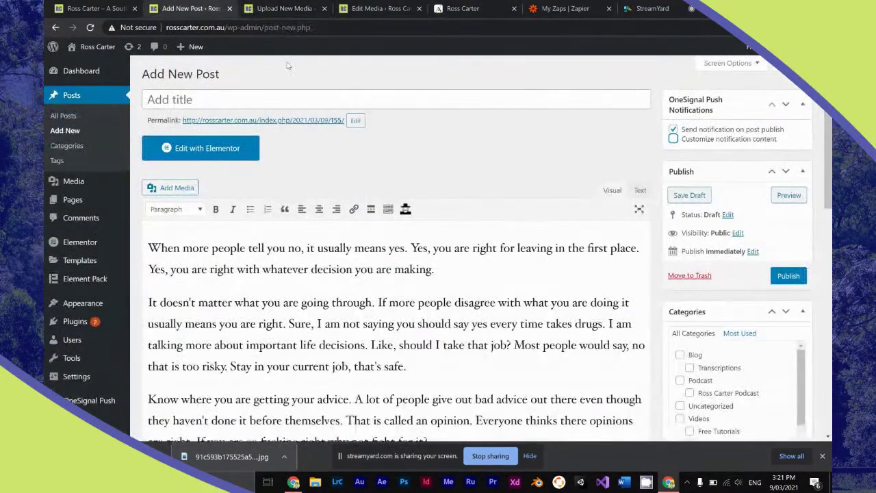
click(251, 94)
key(ctrl+v)
scroll(413, 127, down, 12)
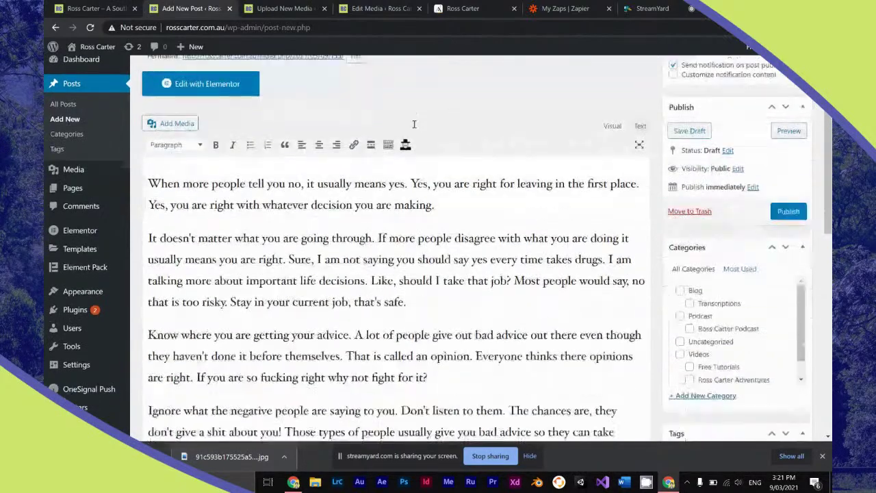
scroll(494, 160, up, 12)
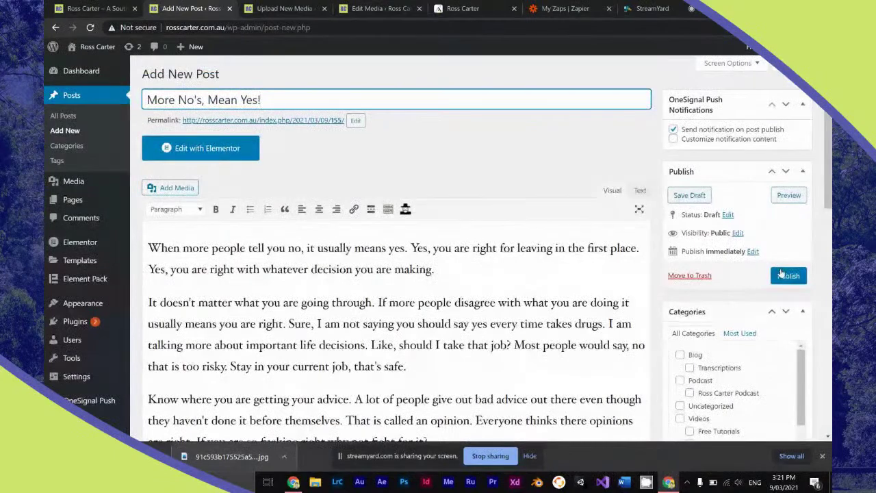
Publish the post and open the OneSignal apps link from the push confirmation in a new tab.
click(781, 275)
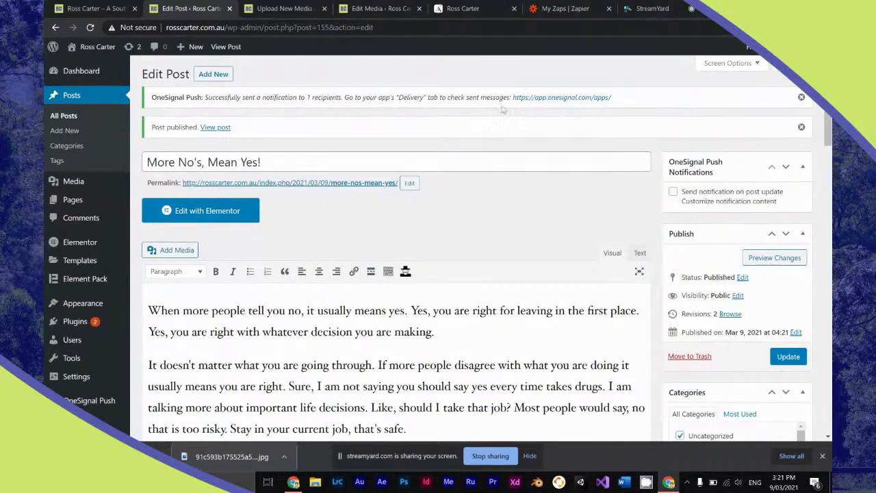
triple_click(582, 97)
click(623, 104)
drag(558, 97, 513, 100)
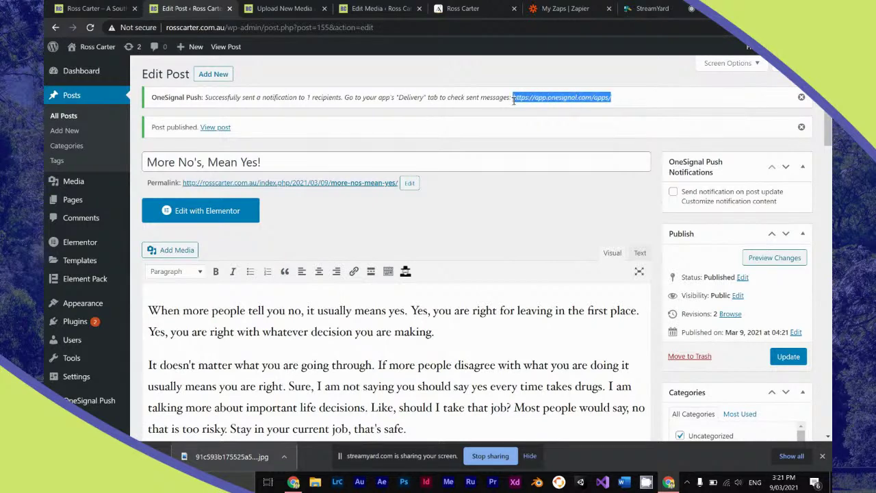
key(ctrl+c)
key(ctrl+t)
key(ctrl+v)
key(Return)
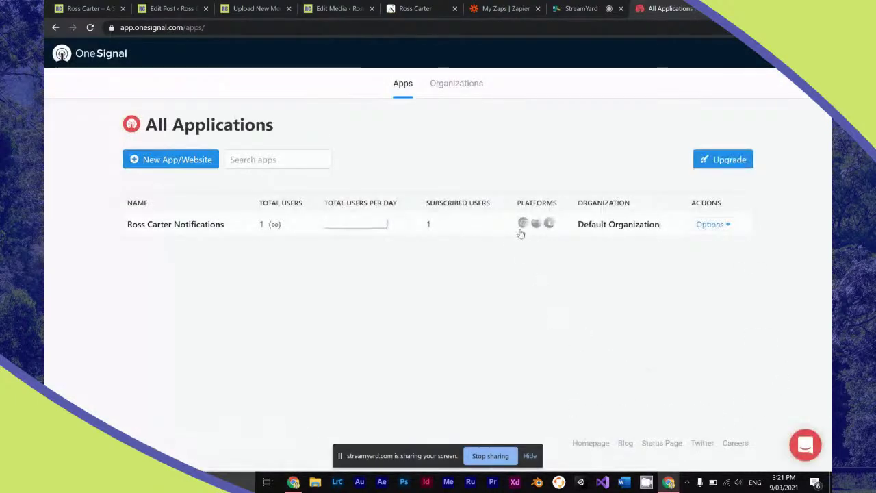
click(586, 233)
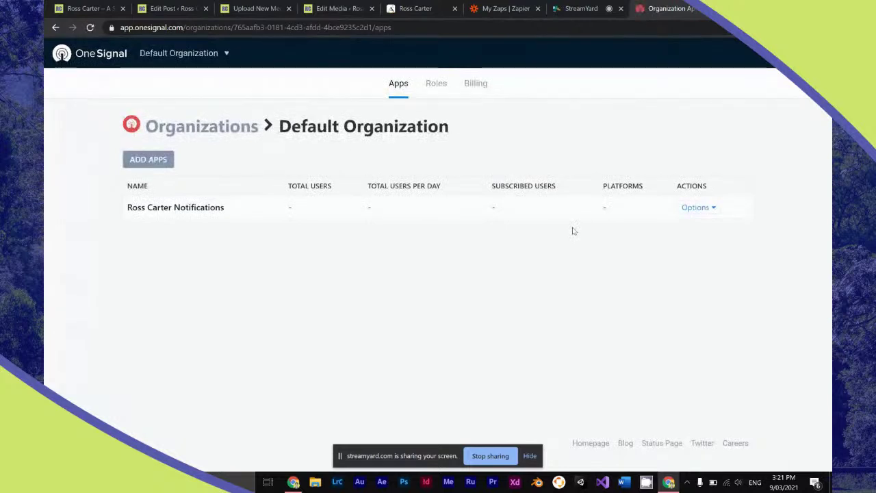
click(466, 212)
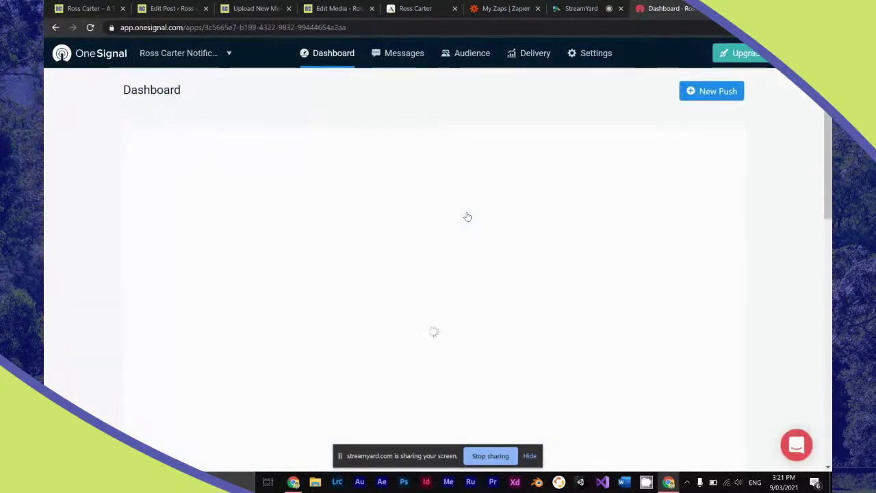
scroll(467, 217, down, 6)
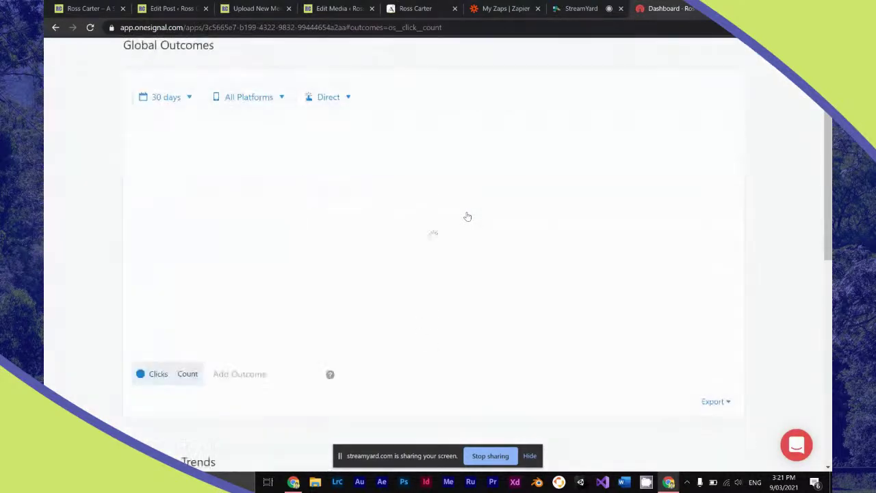
scroll(468, 216, down, 5)
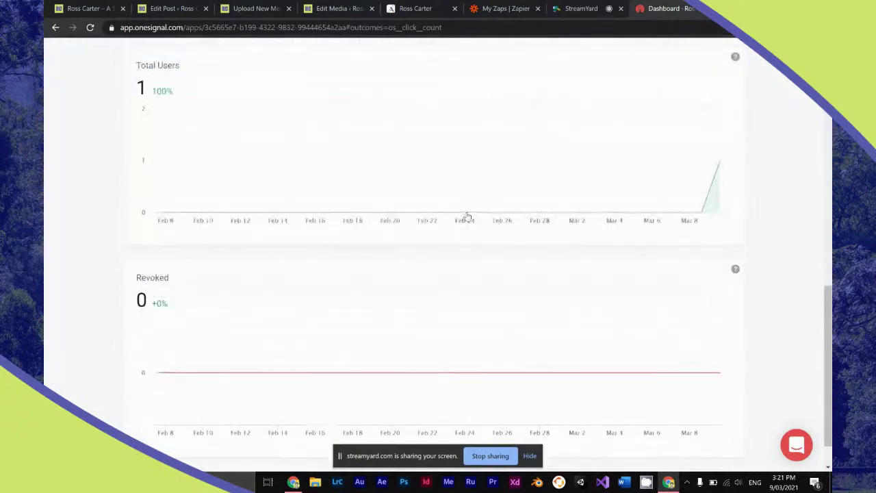
scroll(468, 216, up, 6)
scroll(468, 216, up, 3)
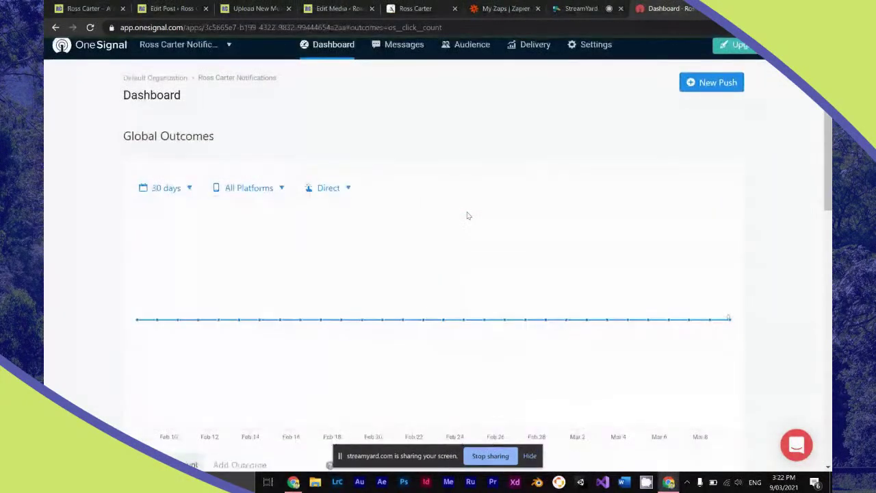
scroll(467, 216, down, 10)
scroll(467, 216, up, 15)
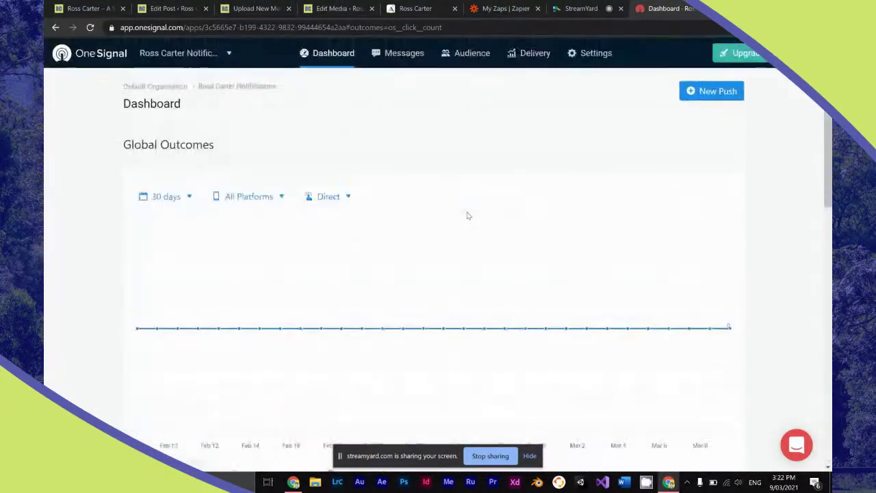
Close the OneSignal dashboard and return to the Ross Carter home page tab.
key(ctrl+w)
click(294, 4)
click(357, 7)
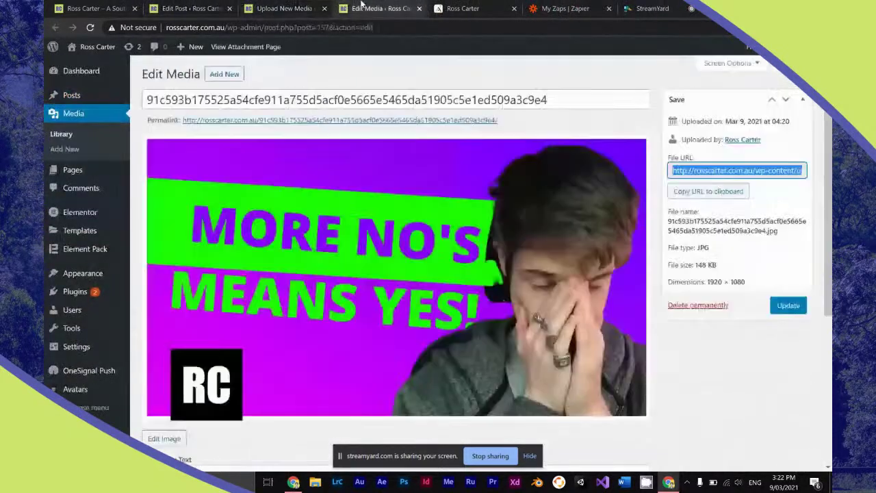
click(90, 8)
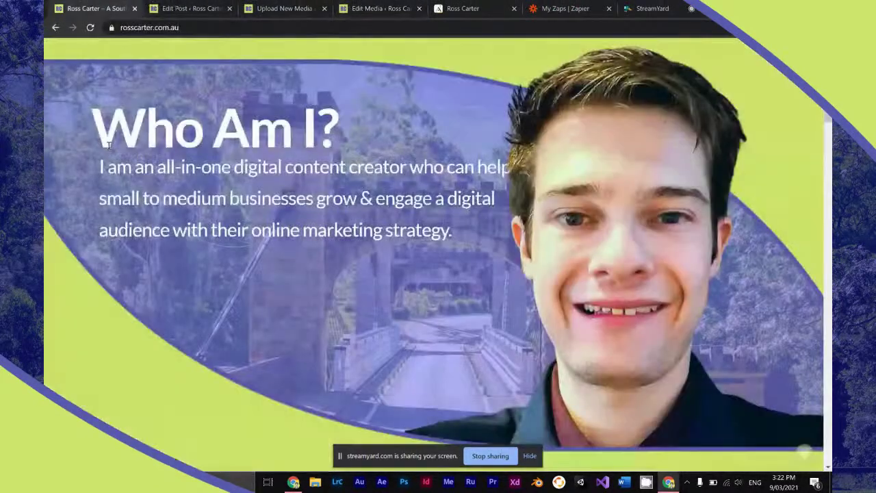
Reload the home page to find 'More No's, Mean Yes!' in recent content, then reach the editor's Categories.
key(F5)
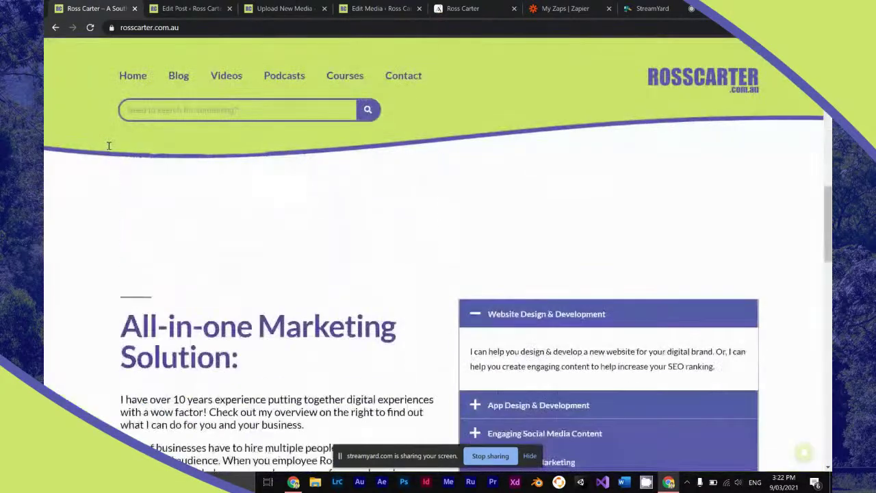
scroll(108, 145, down, 5)
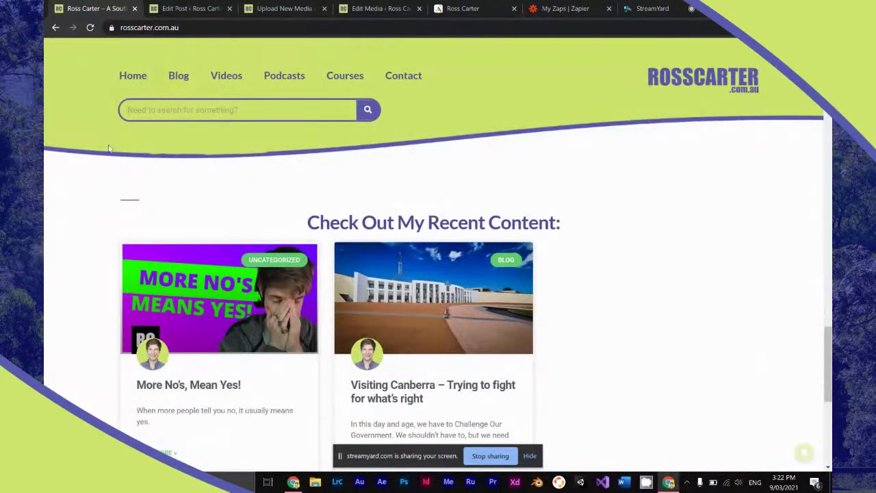
click(218, 8)
scroll(737, 259, down, 4)
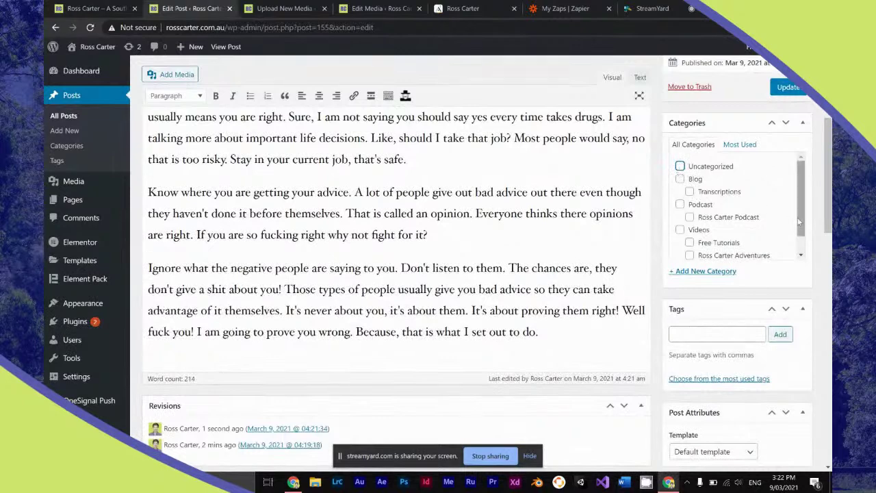
Add an Entertainment category with Videos as its parent.
drag(800, 229, 802, 241)
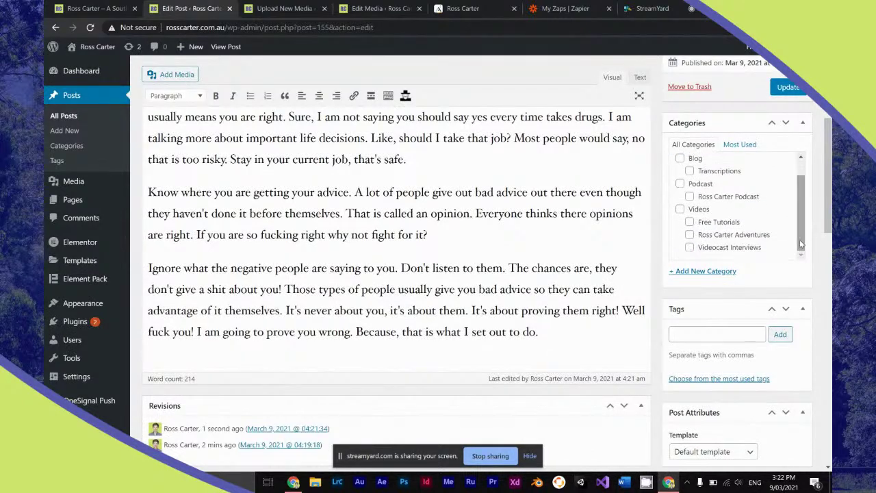
click(699, 273)
click(705, 320)
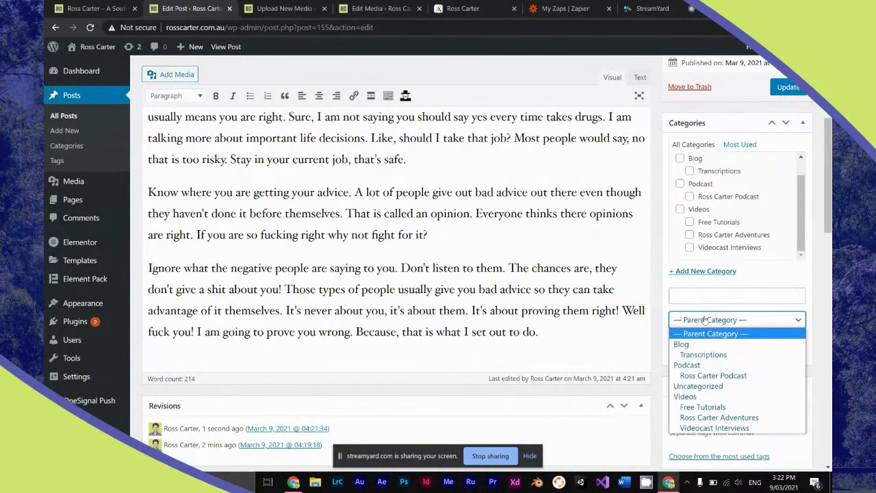
click(694, 396)
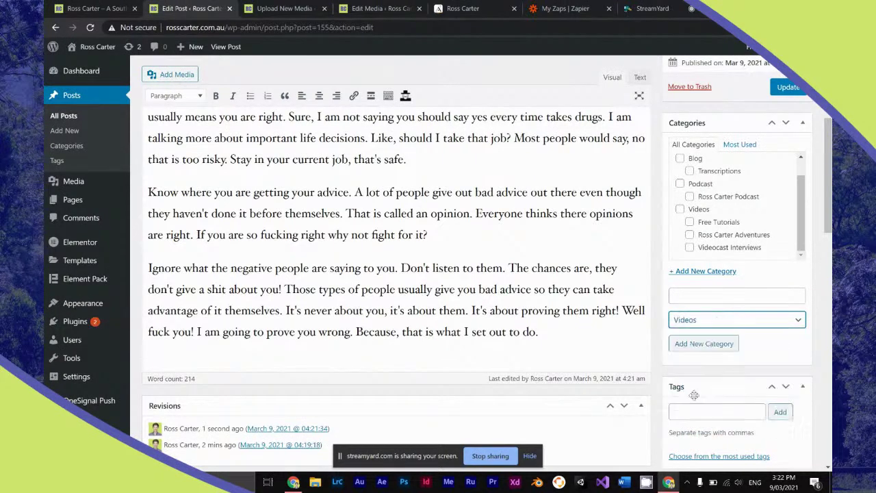
click(696, 296)
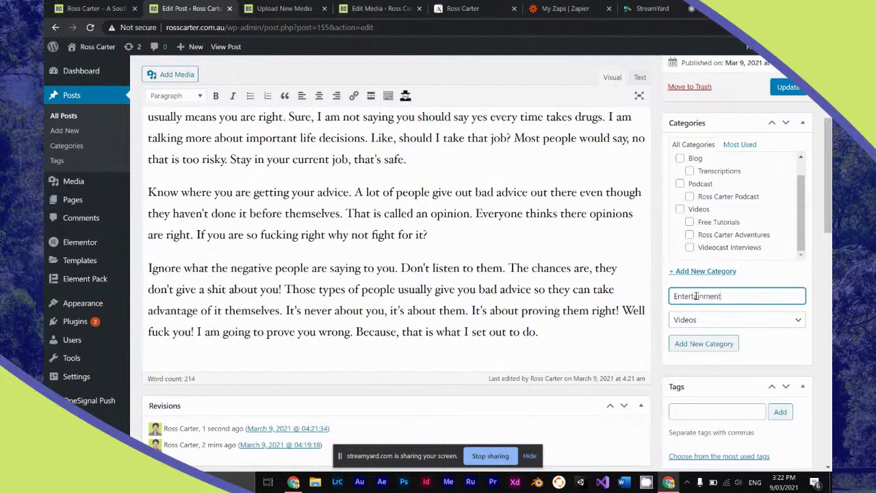
click(713, 346)
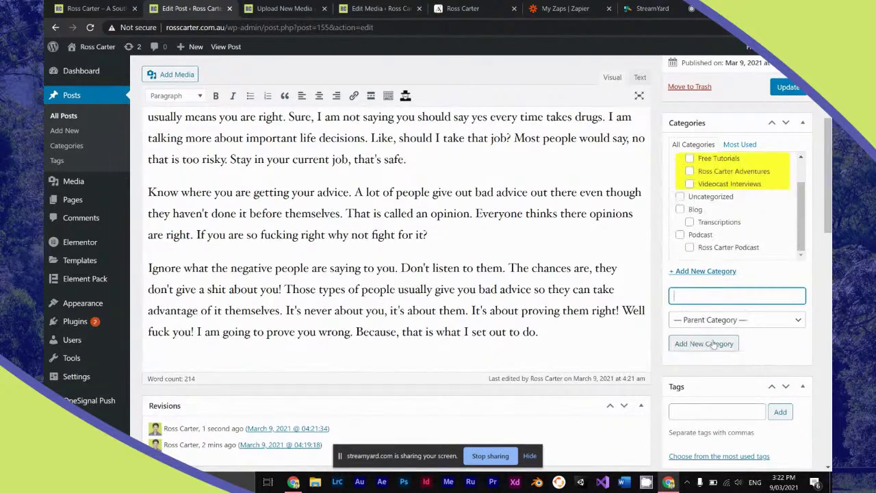
Toggle Entertainment on the post and check the categories page in a new tab.
drag(801, 212, 802, 193)
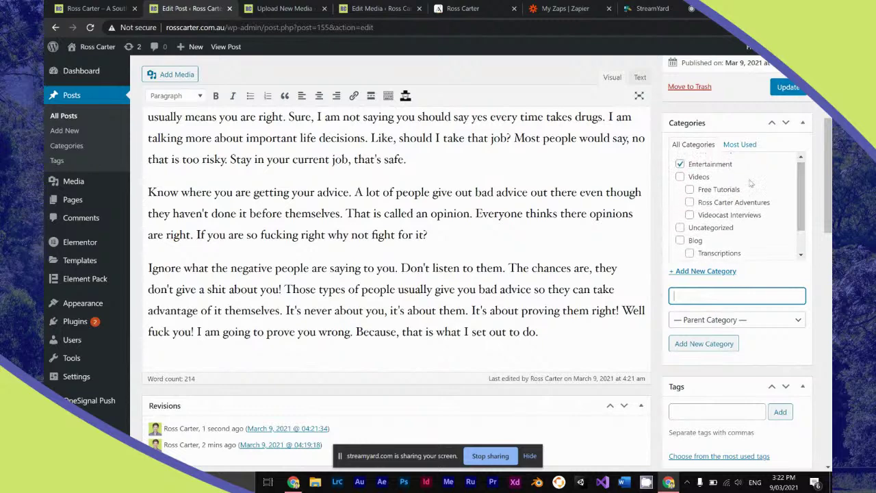
click(679, 164)
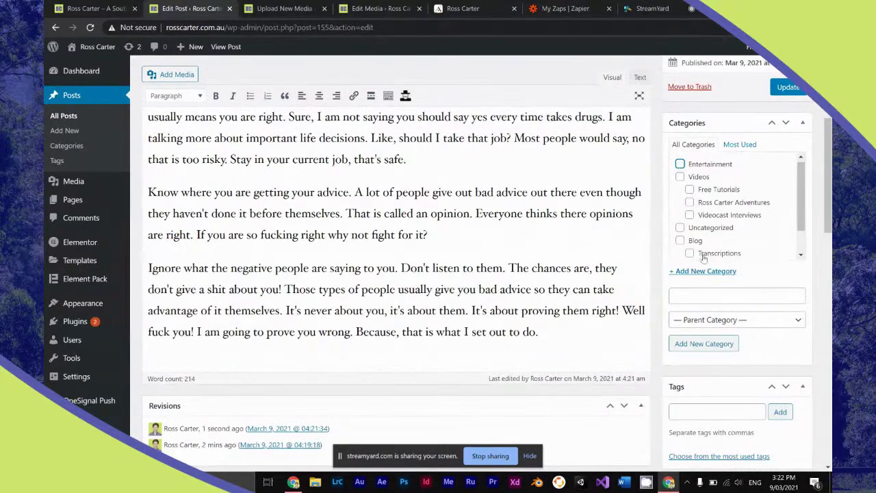
right_click(78, 147)
click(109, 151)
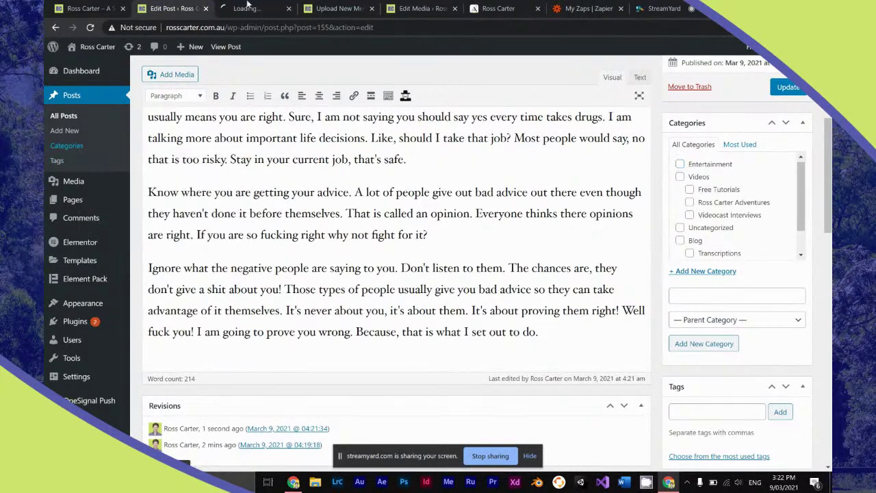
click(248, 6)
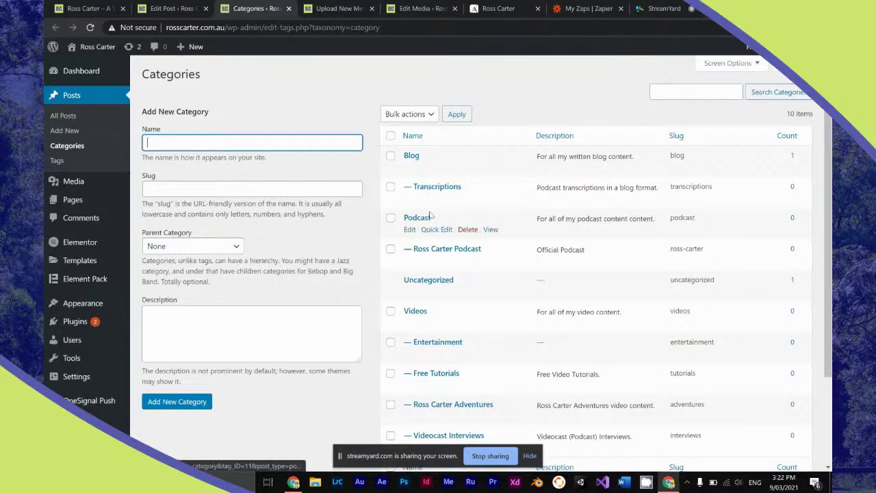
scroll(430, 216, down, 3)
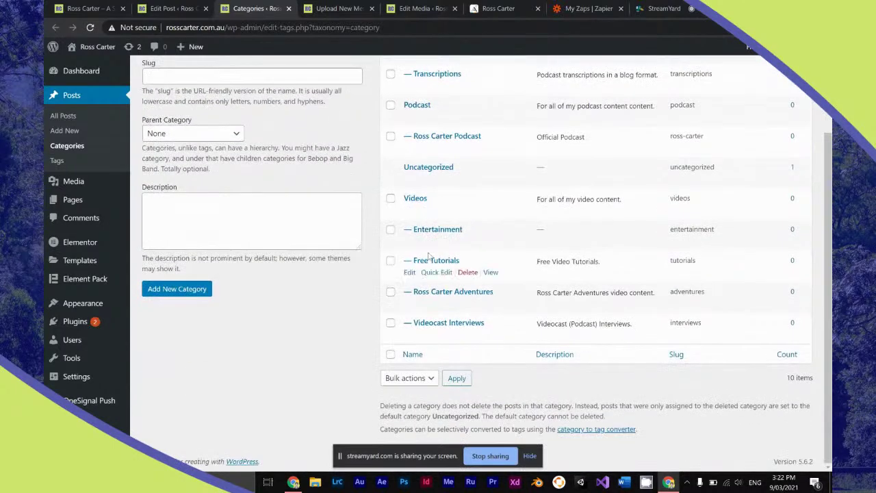
Reload the post editor and update the post with its Entertainment category.
key(ctrl+shift+Tab)
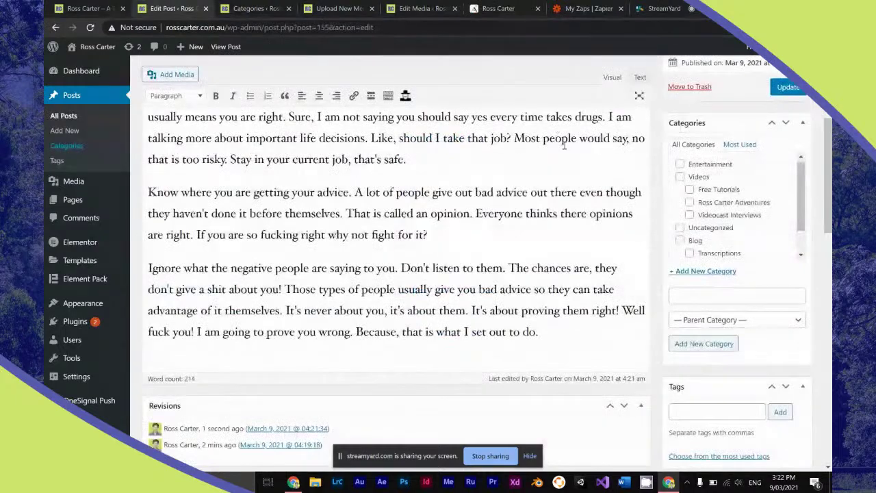
key(F5)
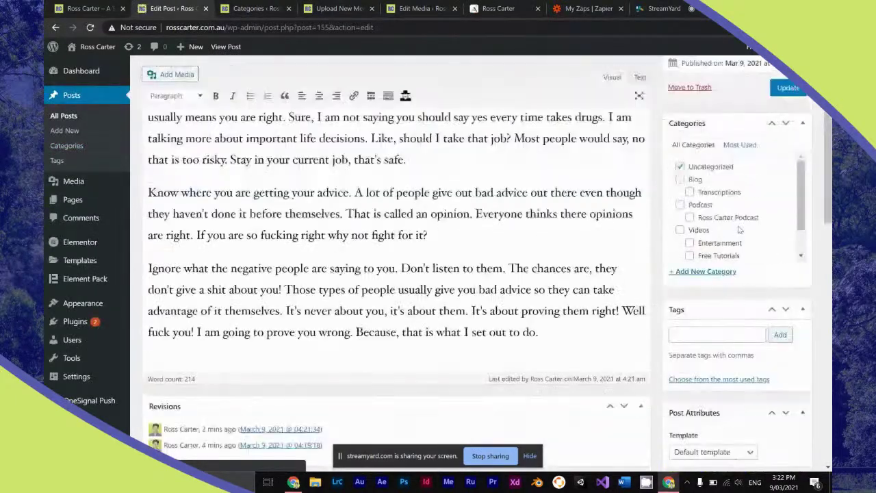
scroll(738, 228, down, 2)
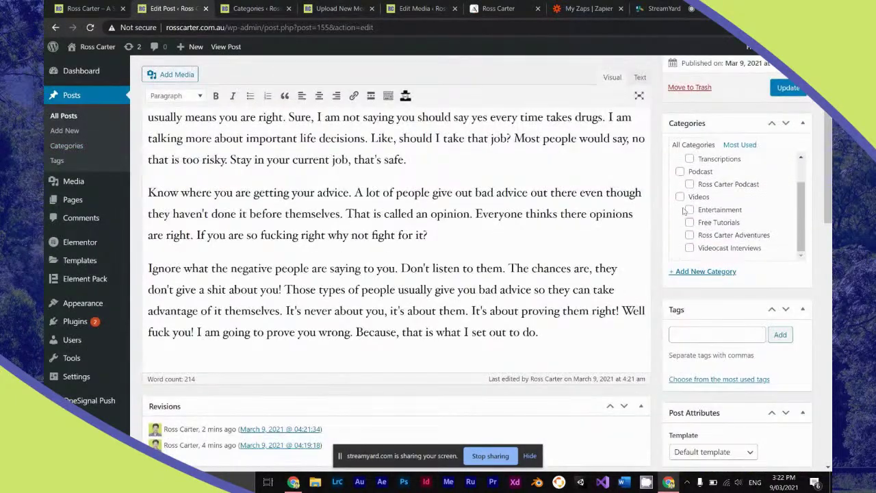
scroll(576, 271, down, 3)
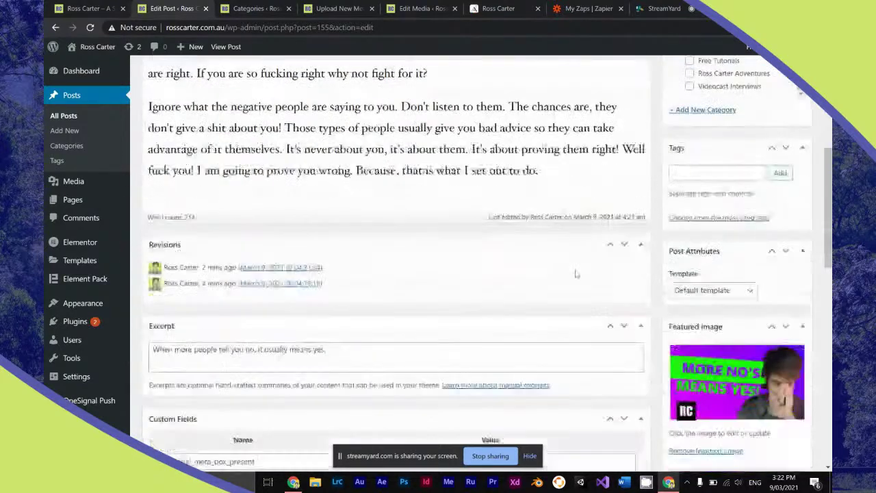
scroll(574, 271, up, 6)
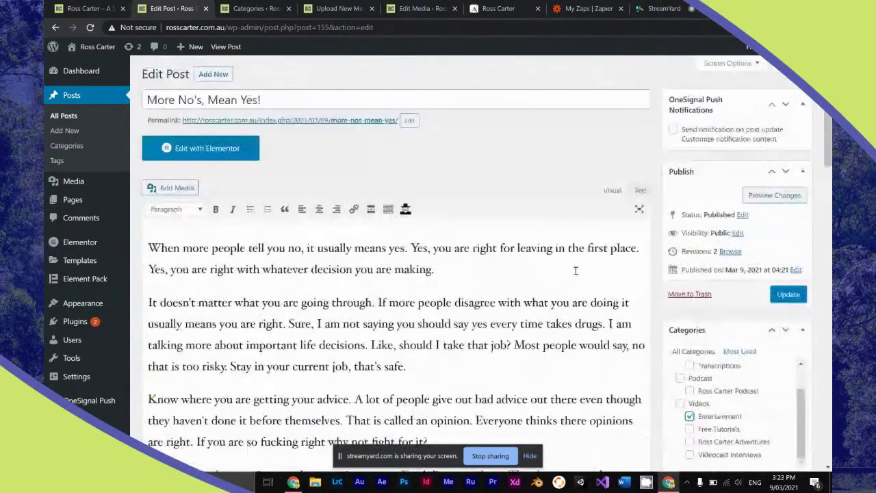
click(784, 295)
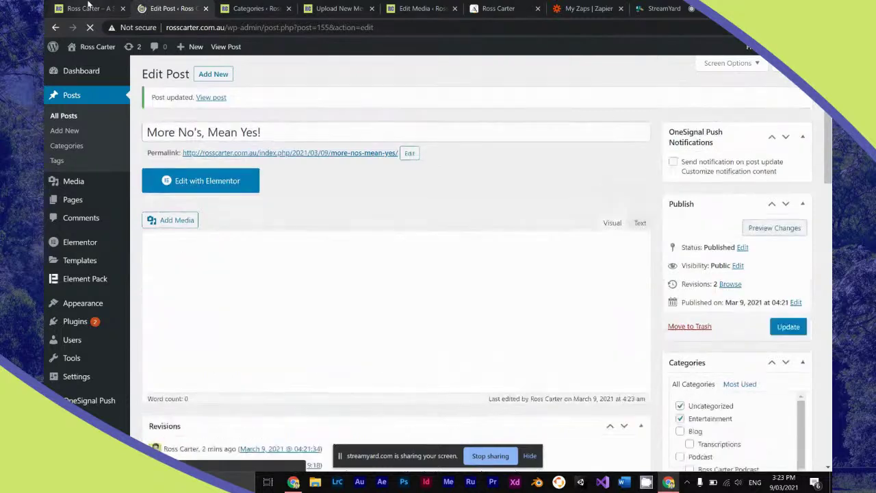
click(88, 10)
click(90, 27)
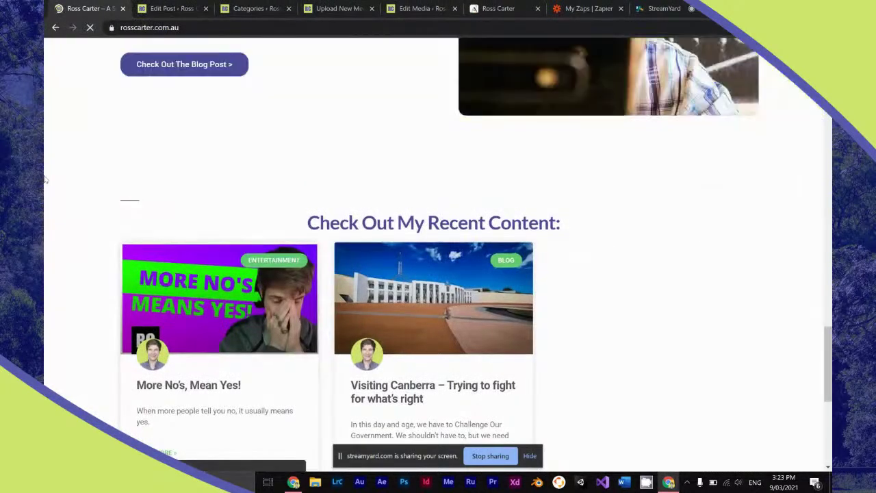
scroll(45, 255, down, 1)
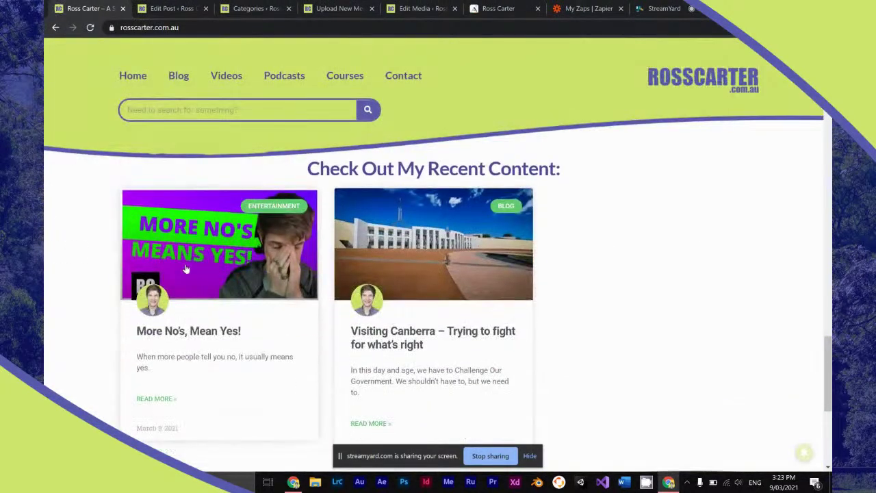
click(206, 273)
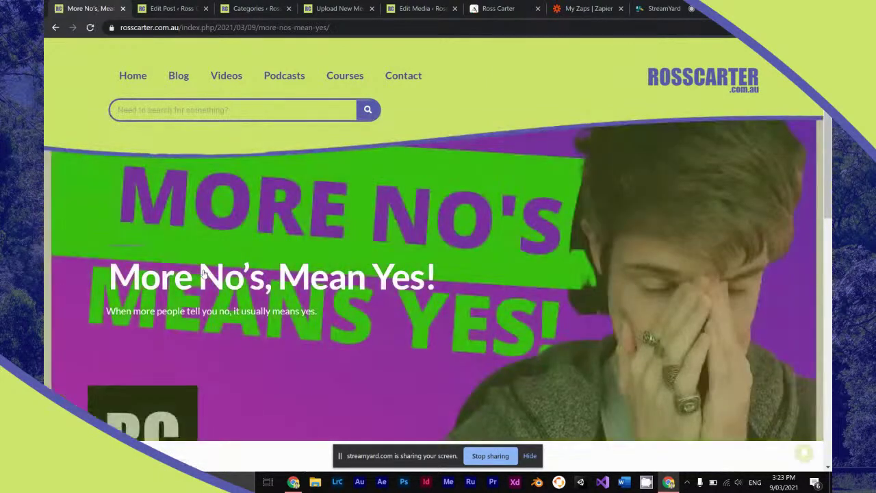
scroll(203, 273, down, 4)
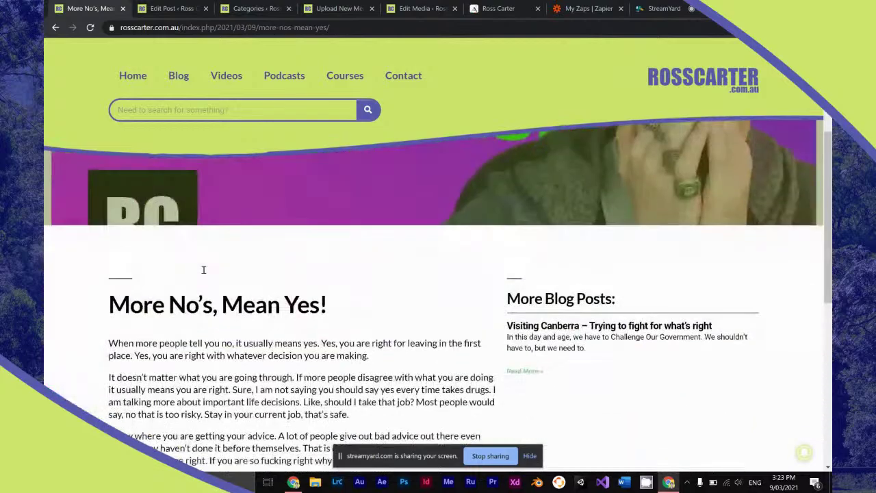
scroll(203, 270, down, 2)
scroll(203, 269, up, 2)
scroll(203, 270, down, 10)
scroll(203, 270, up, 8)
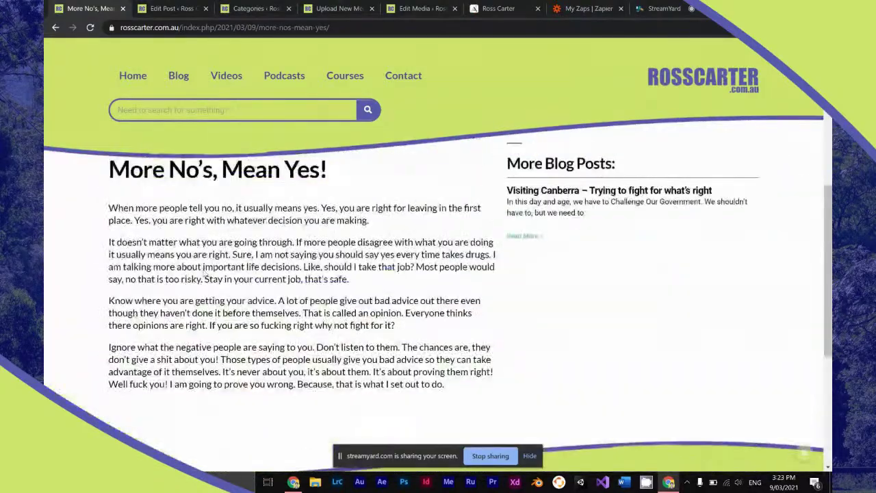
scroll(203, 270, down, 1)
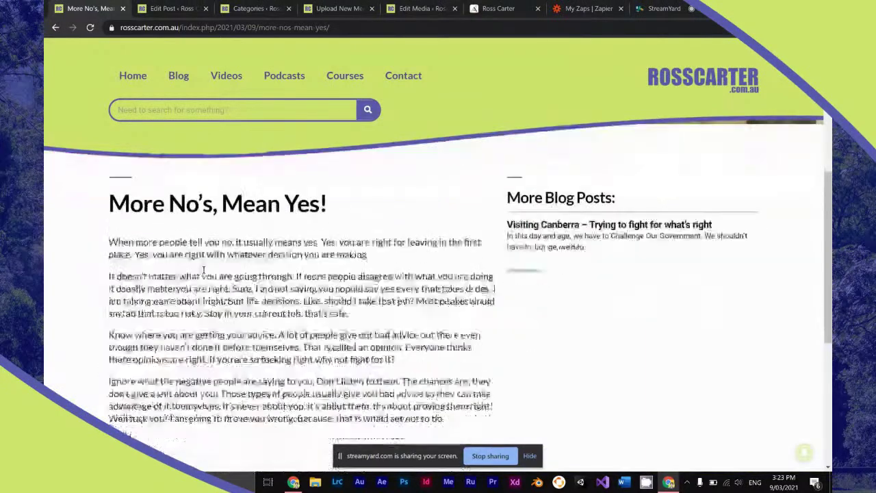
click(171, 9)
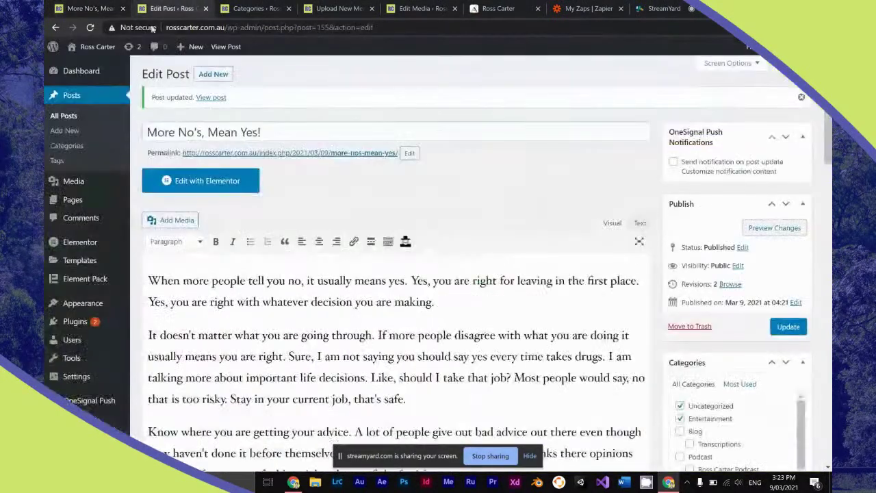
Close the leftover media upload tab and return to the post editor.
click(241, 8)
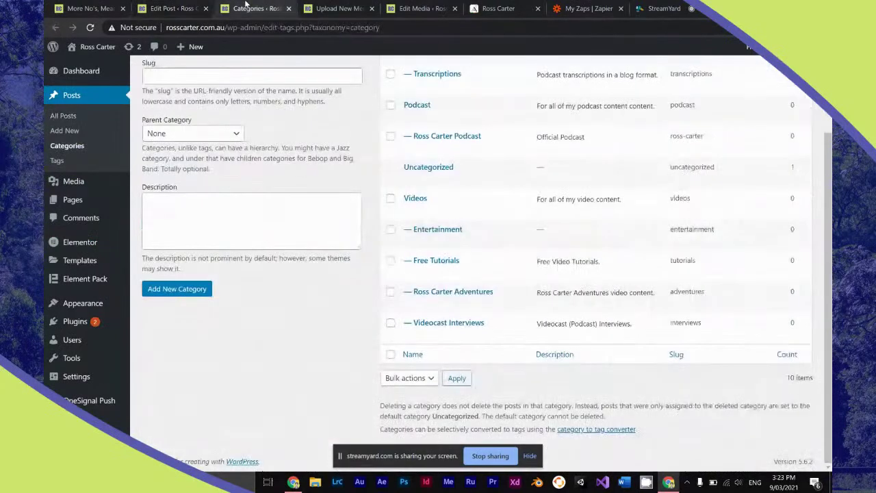
scroll(273, 170, up, 3)
click(331, 6)
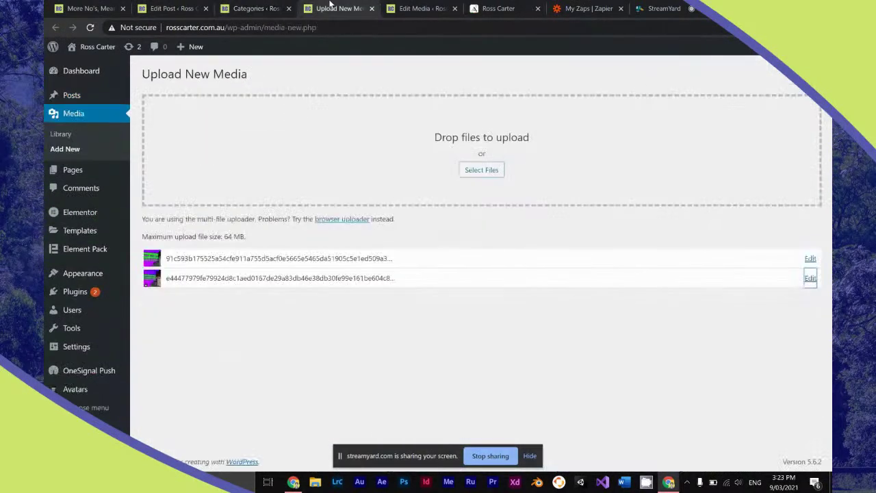
click(371, 8)
click(271, 8)
click(185, 8)
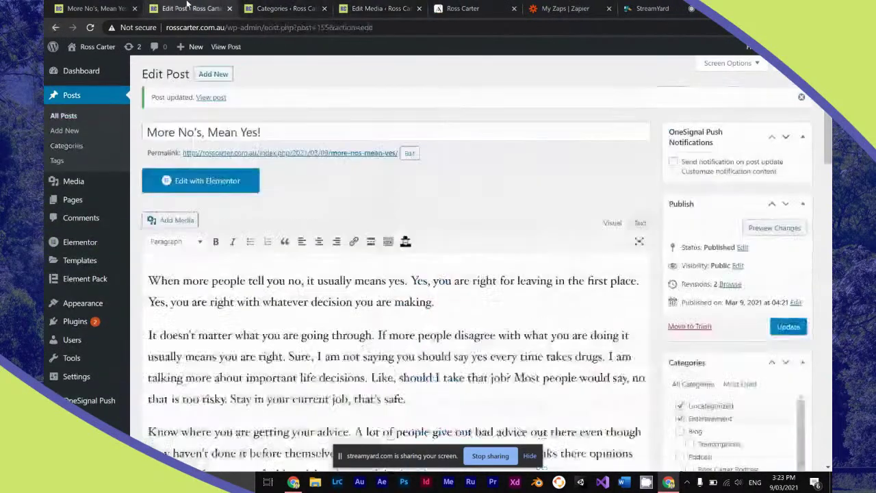
Open the Theme Builder list and the existing blog template in a new Elementor tab.
mouse_move(80, 342)
mouse_move(104, 305)
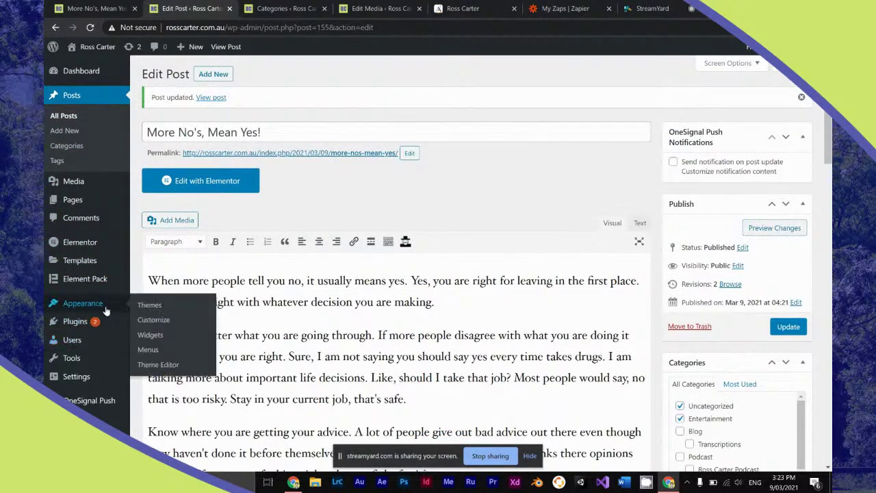
mouse_move(105, 259)
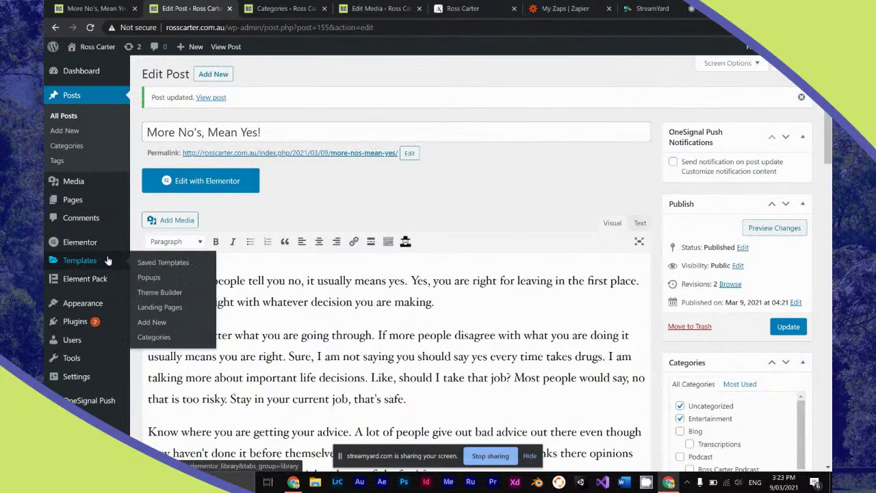
click(166, 292)
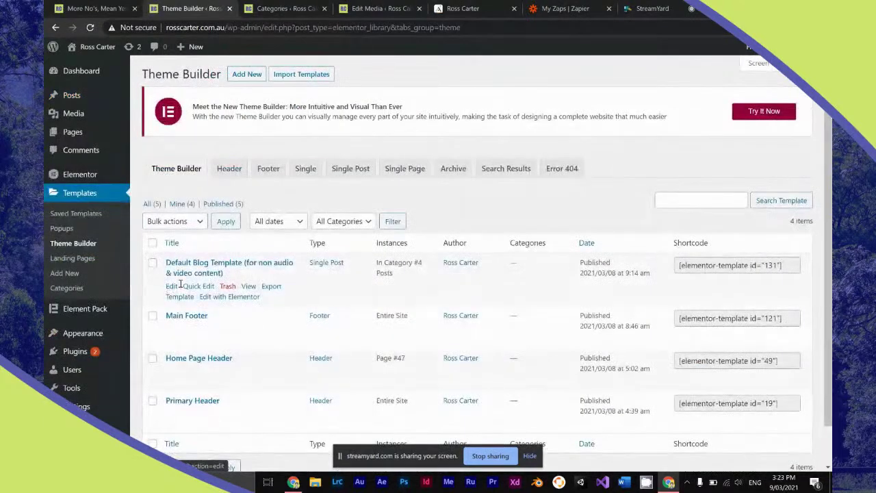
right_click(227, 298)
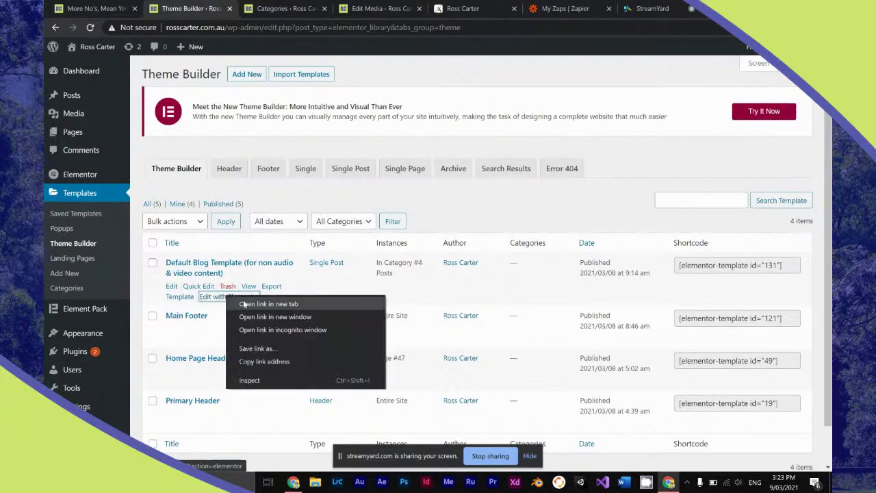
click(243, 303)
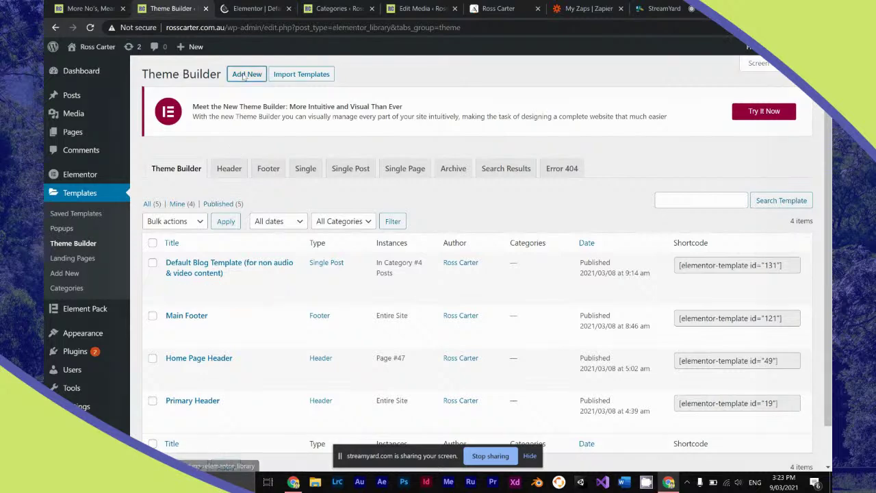
Create a Single Post template named 'Video Template'.
click(244, 75)
click(501, 251)
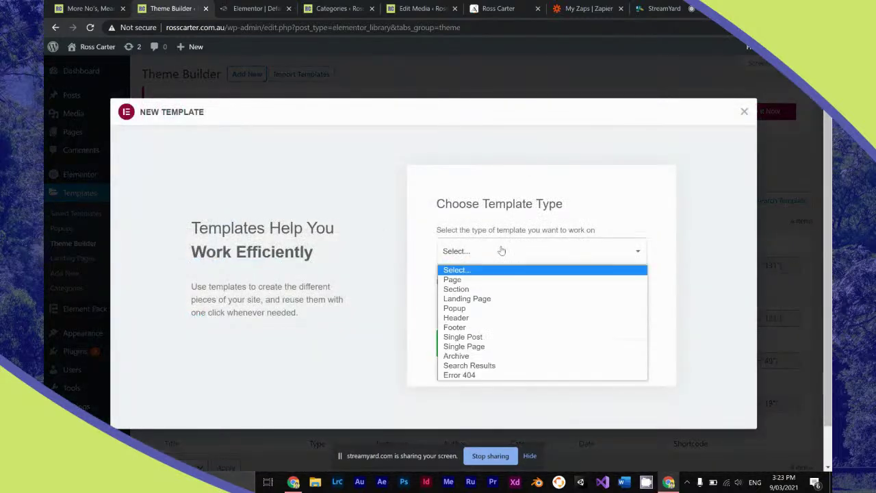
click(483, 341)
click(483, 302)
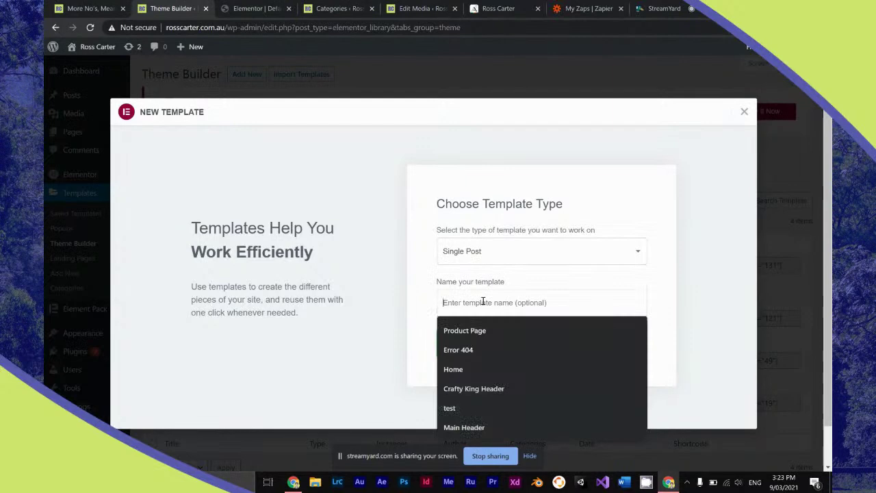
text(Video Template)
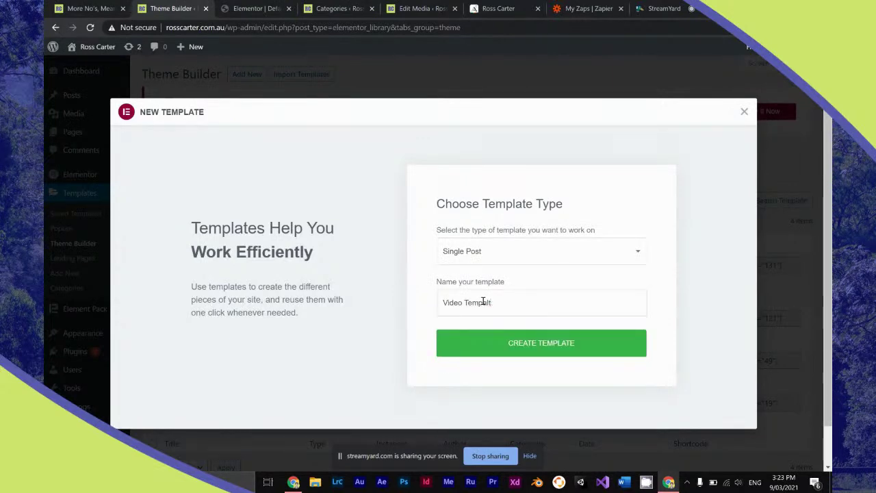
key(BackSpace)
key(BackSpace)
text(ate)
click(499, 353)
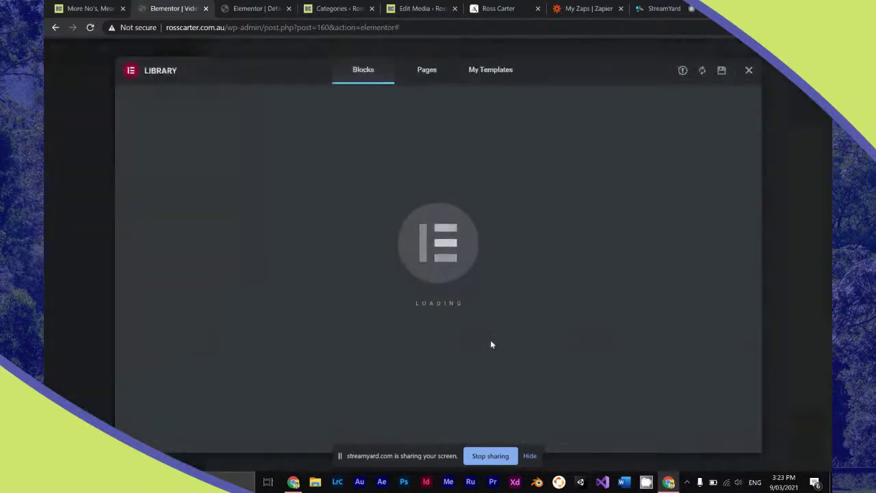
Copy the hero section from the default post template into Video Template.
click(749, 71)
click(245, 7)
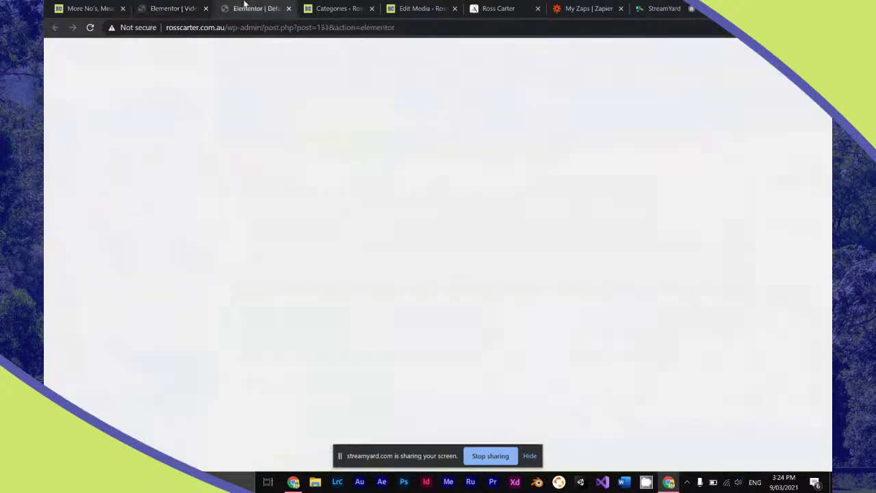
right_click(453, 172)
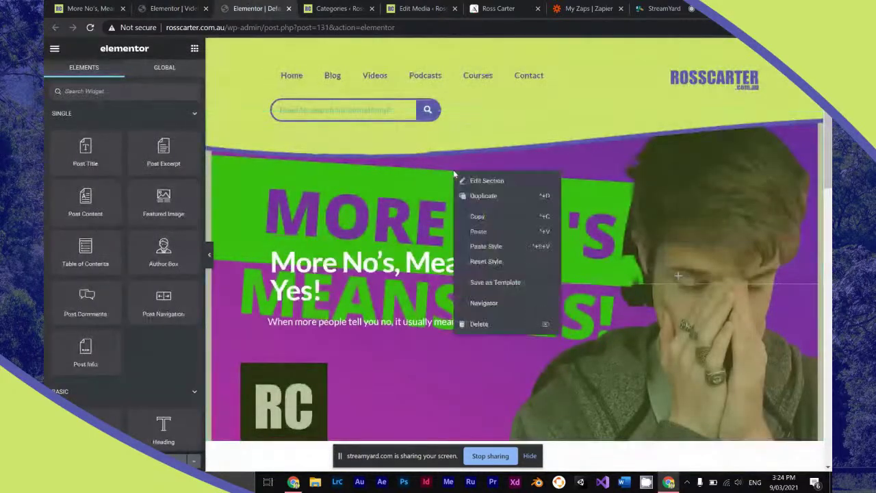
click(477, 216)
click(167, 8)
right_click(253, 170)
right_click(470, 299)
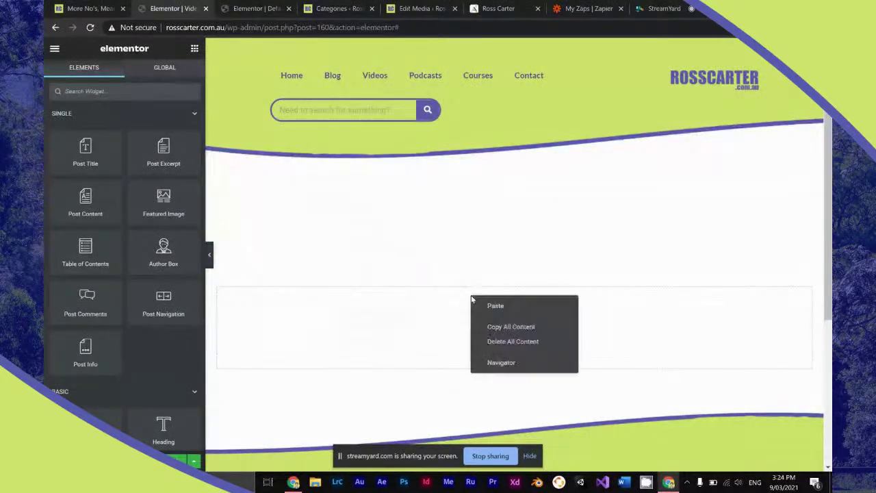
click(485, 305)
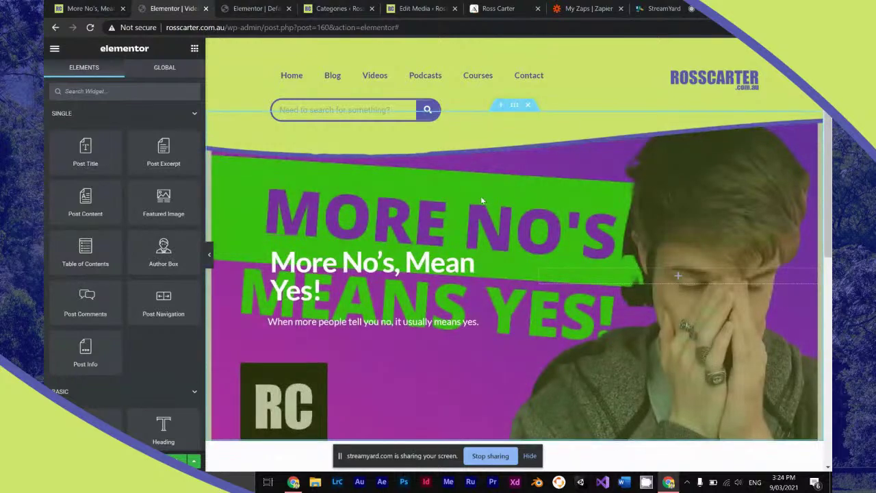
Inspect the default template's post title colour and typography settings.
scroll(481, 198, down, 3)
click(260, 8)
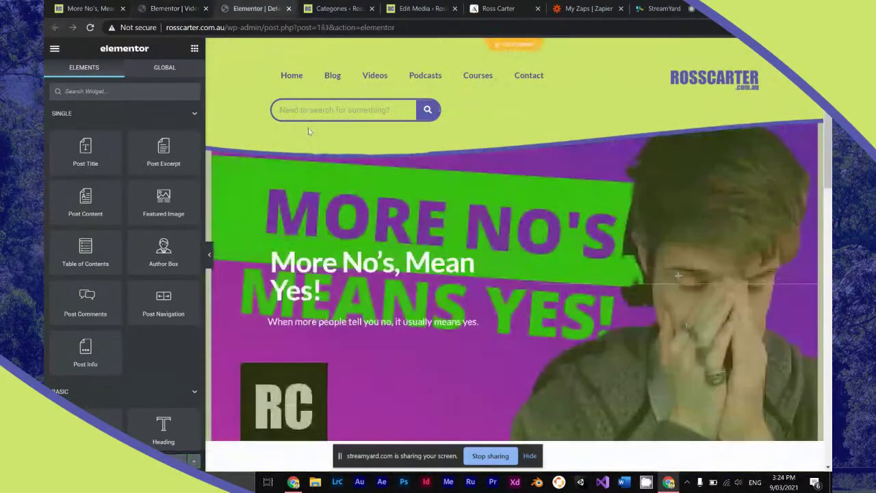
scroll(403, 303, down, 3)
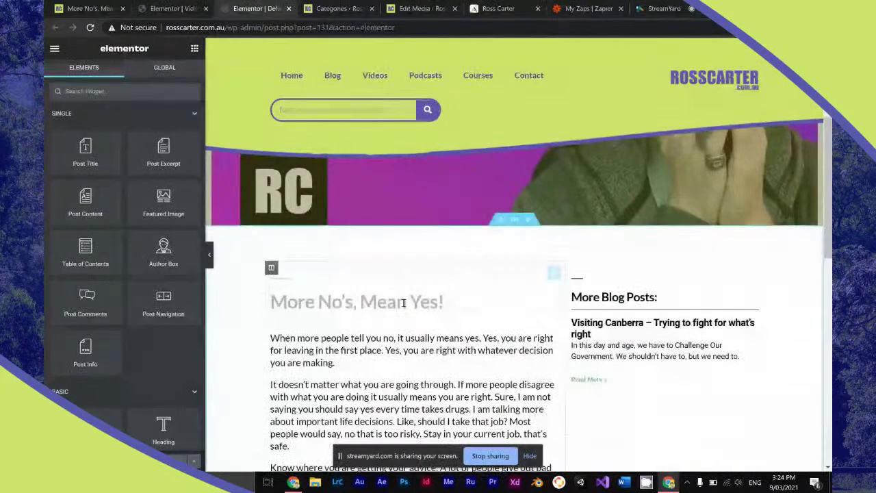
click(403, 303)
click(133, 78)
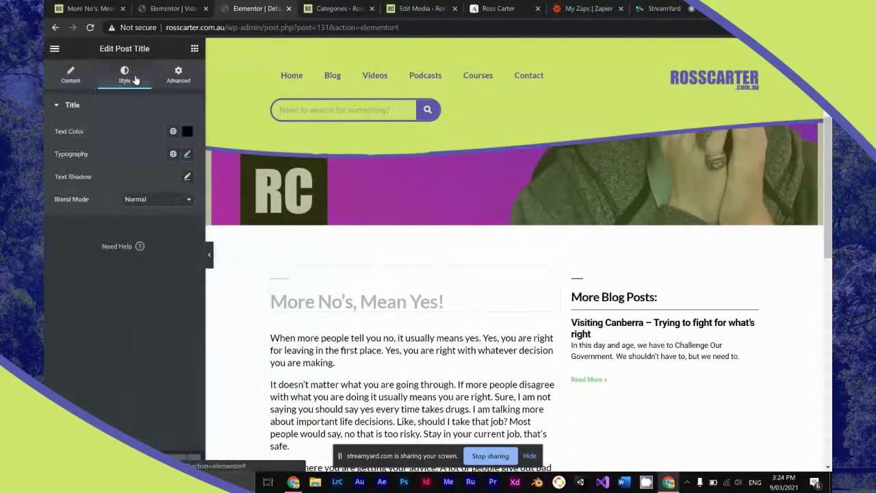
click(187, 131)
drag(112, 234, 82, 247)
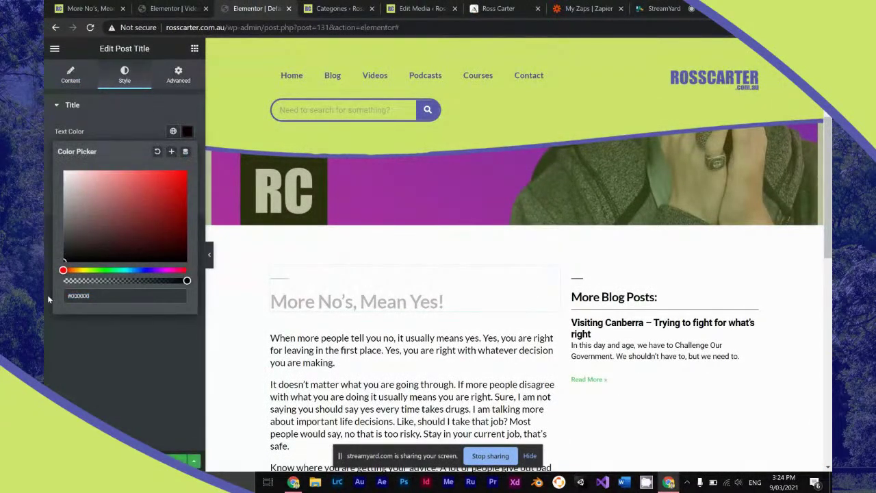
click(115, 369)
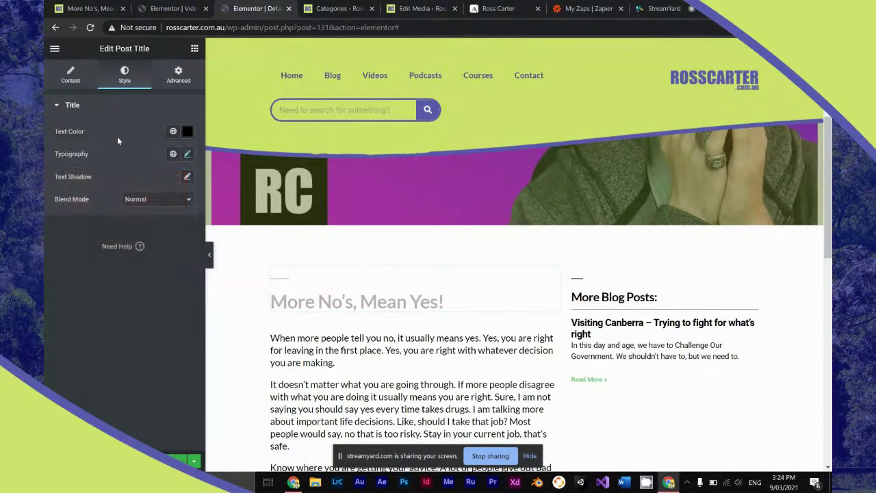
click(188, 155)
click(189, 156)
Copy the default template's post content section.
right_click(520, 226)
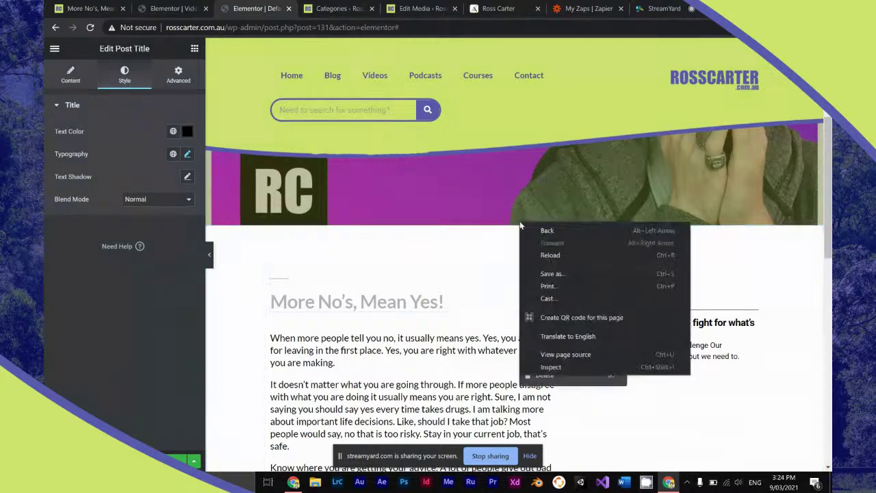
key(Escape)
click(547, 301)
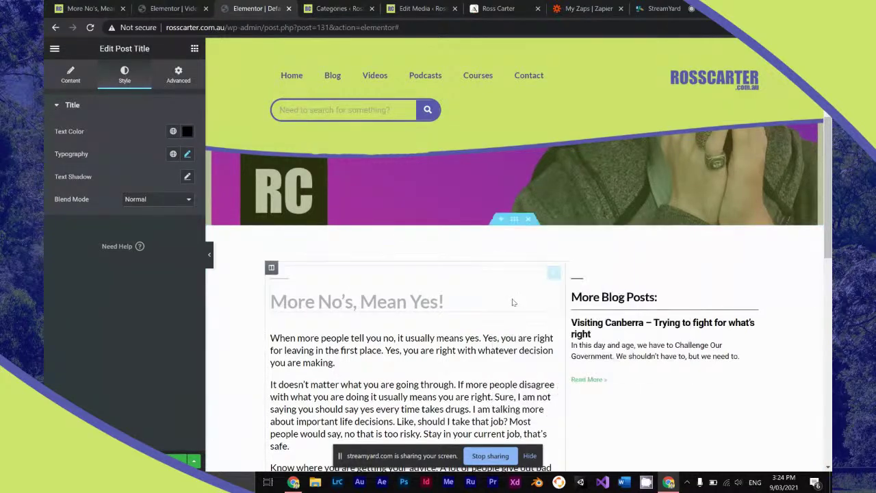
Paste the content section into Video Template and rename the sidebar heading to 'More Videos:'.
click(174, 7)
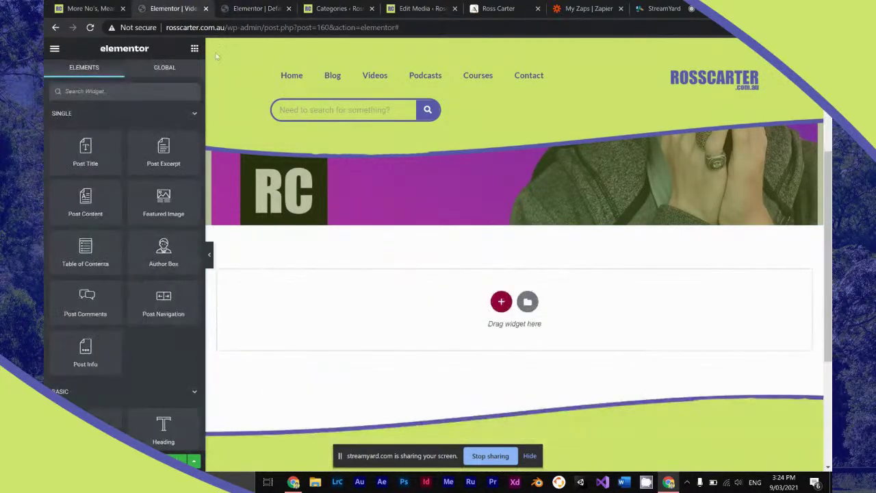
right_click(311, 262)
click(334, 277)
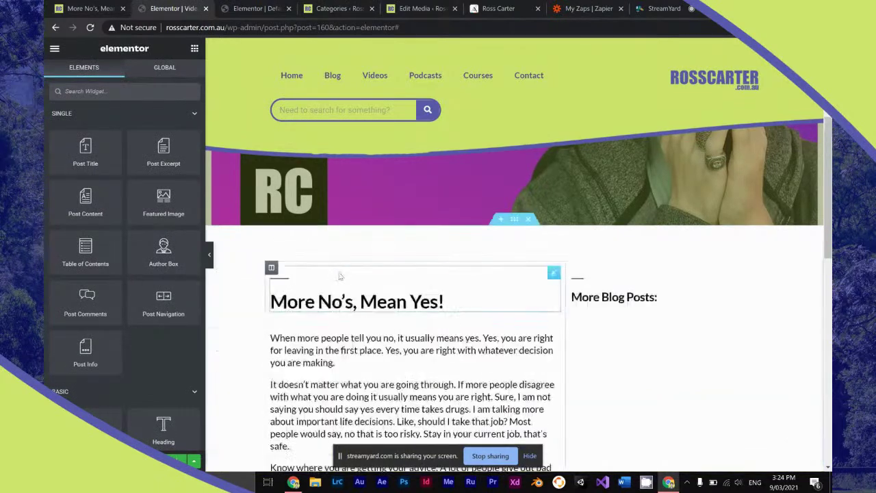
click(606, 297)
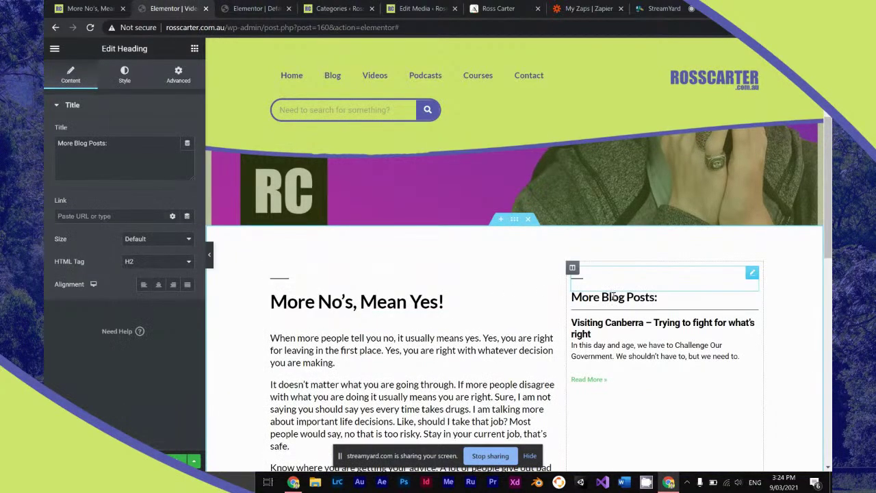
text(Video)
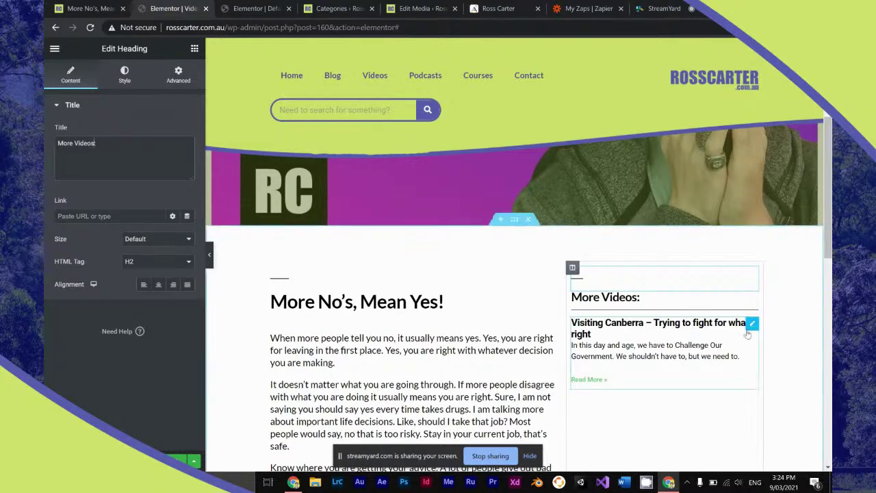
click(751, 324)
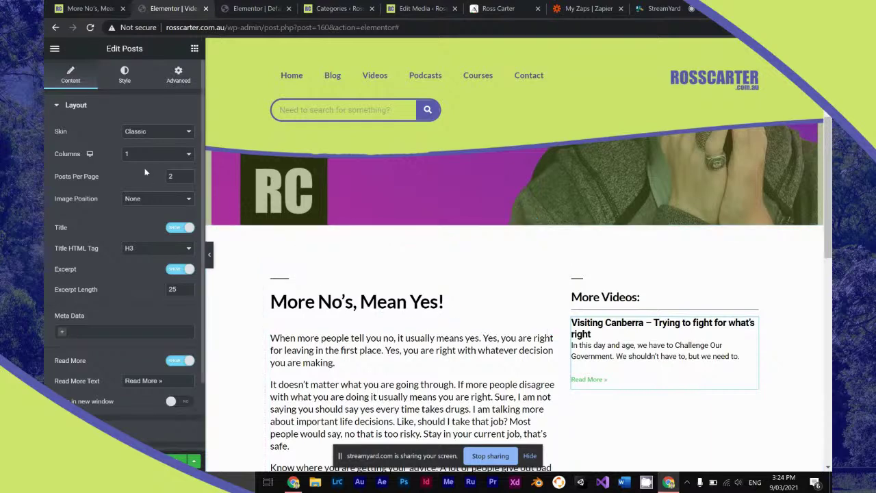
Switch the sidebar posts query's category term from Blog to Videos.
scroll(127, 279, down, 2)
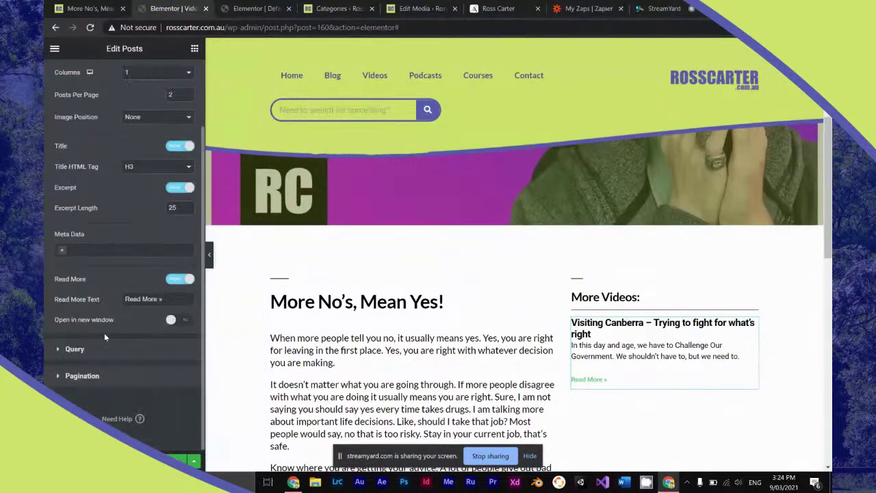
click(90, 354)
click(120, 248)
key(Escape)
click(114, 249)
text(Videos)
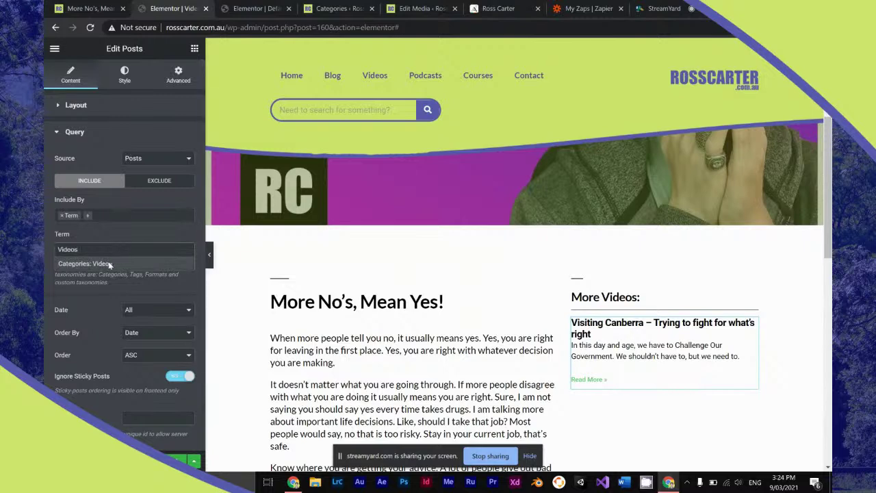
click(109, 263)
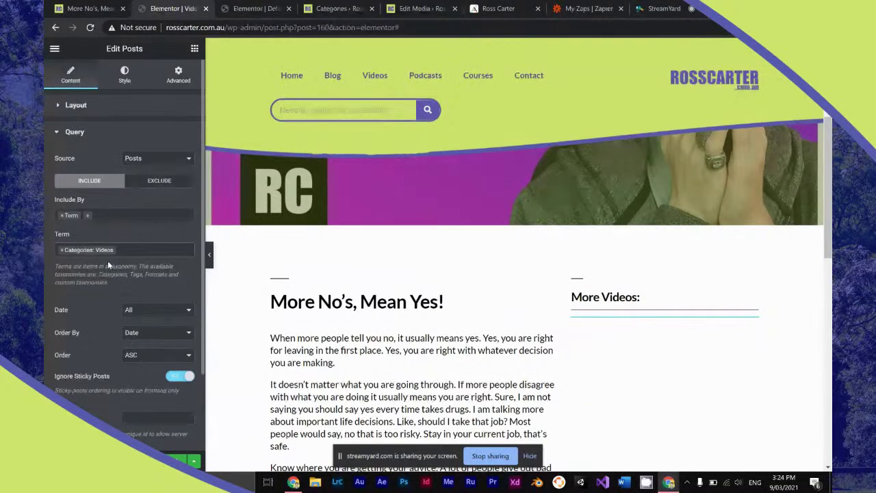
click(160, 182)
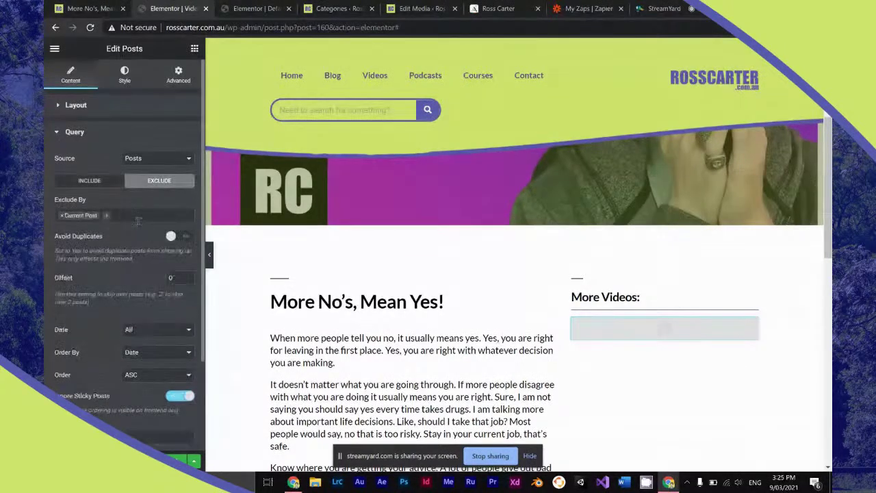
Add an 'In Category: Videos' display condition and save the template.
click(177, 460)
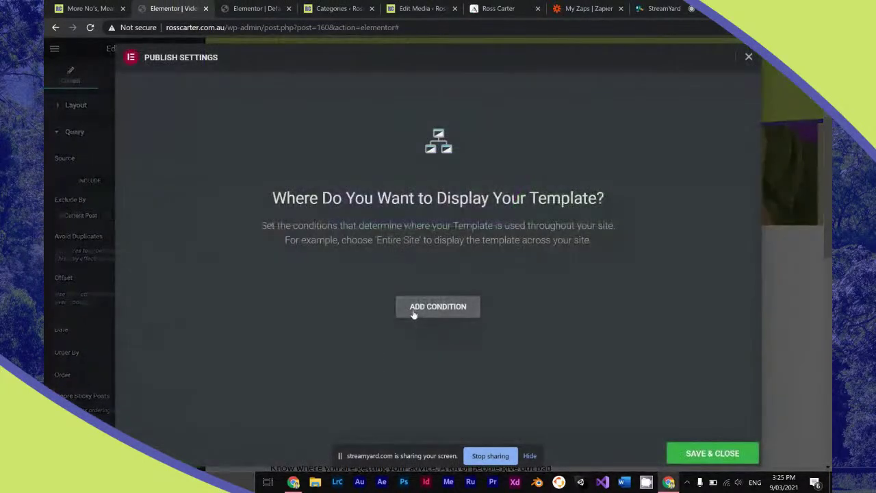
click(415, 310)
click(417, 288)
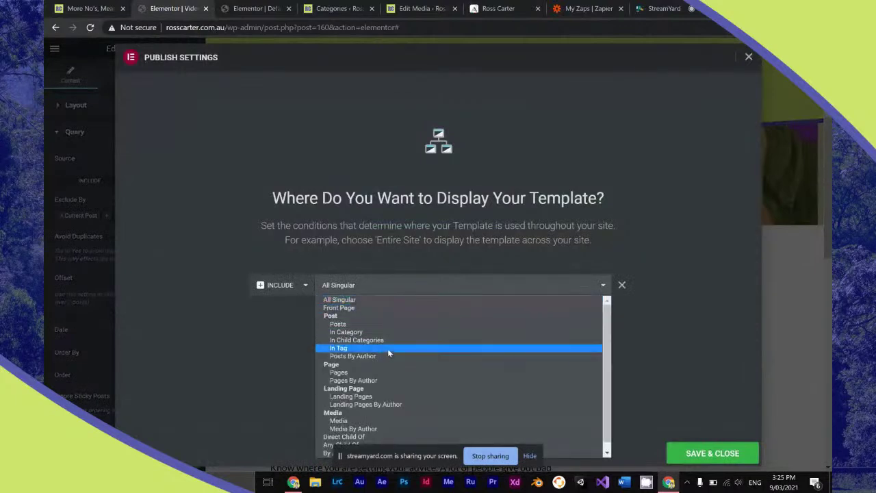
click(389, 333)
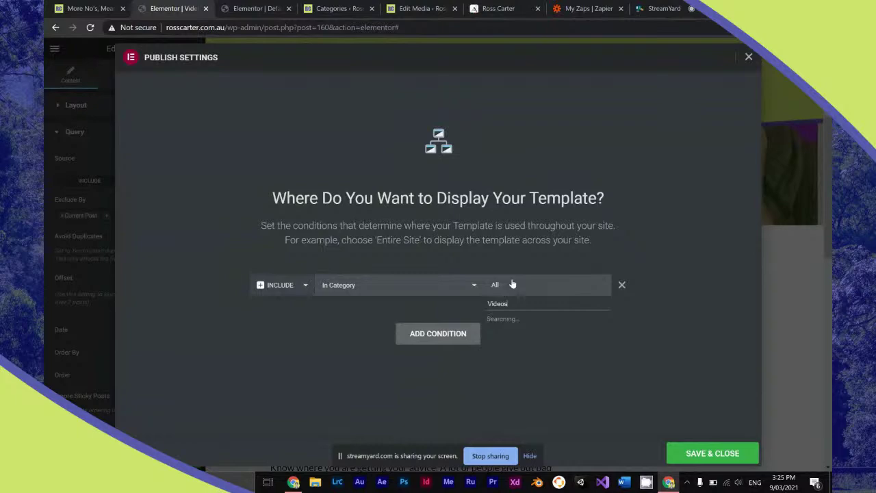
click(509, 319)
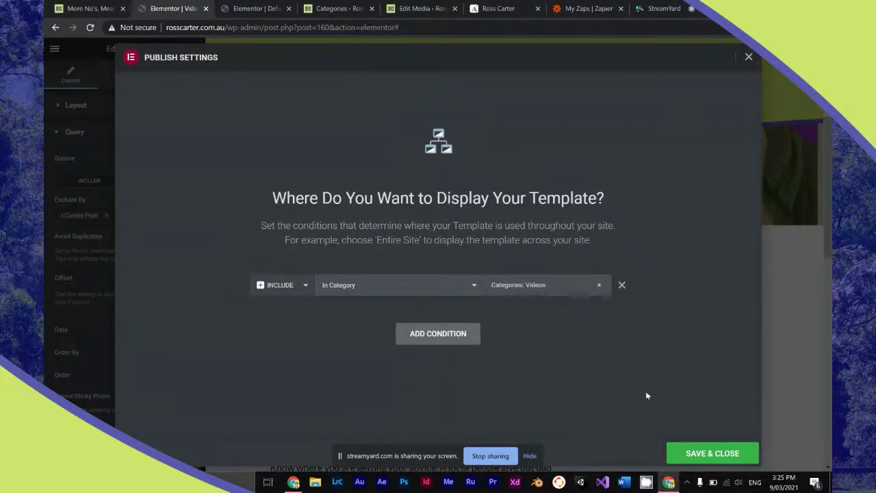
click(699, 453)
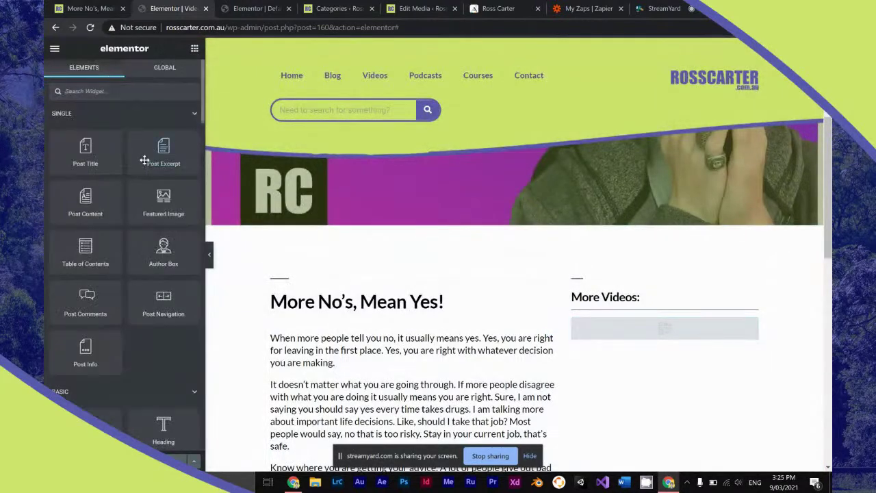
Place a YouTube video widget above the post title.
click(118, 87)
text(youtu)
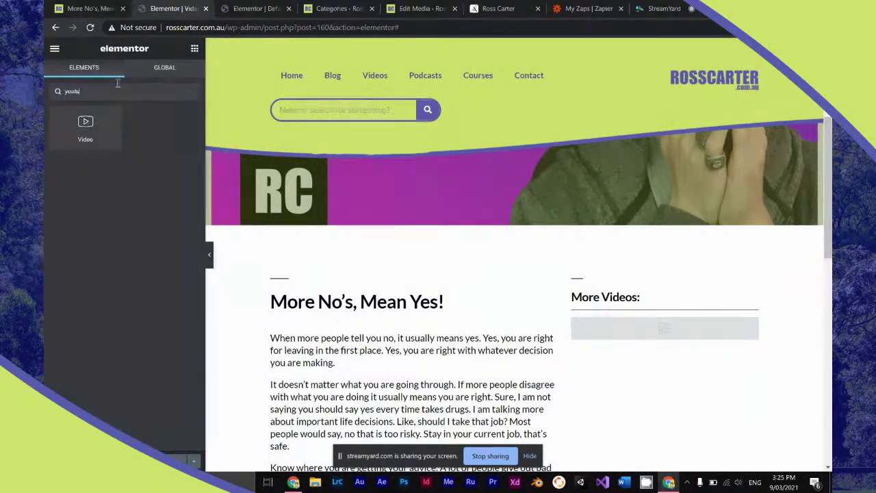
drag(99, 119, 386, 288)
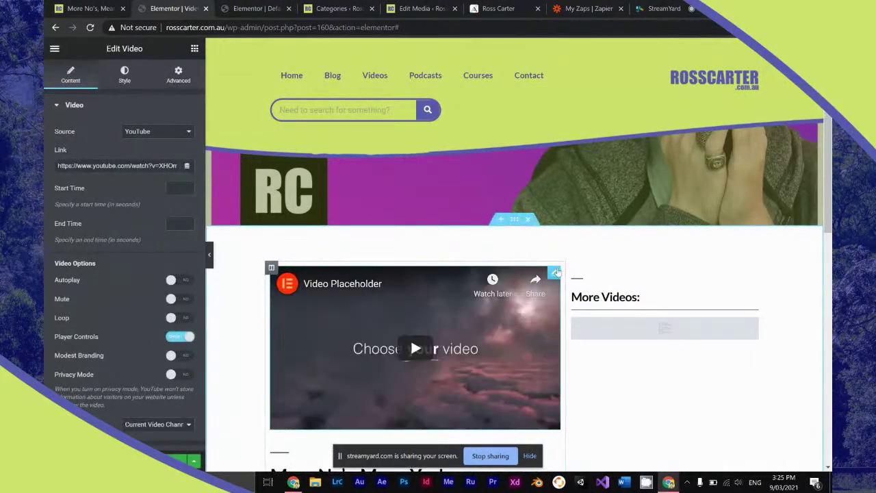
Clear the sample YouTube link and take the video link from a Post Custom Field.
triple_click(141, 165)
key(BackSpace)
click(186, 166)
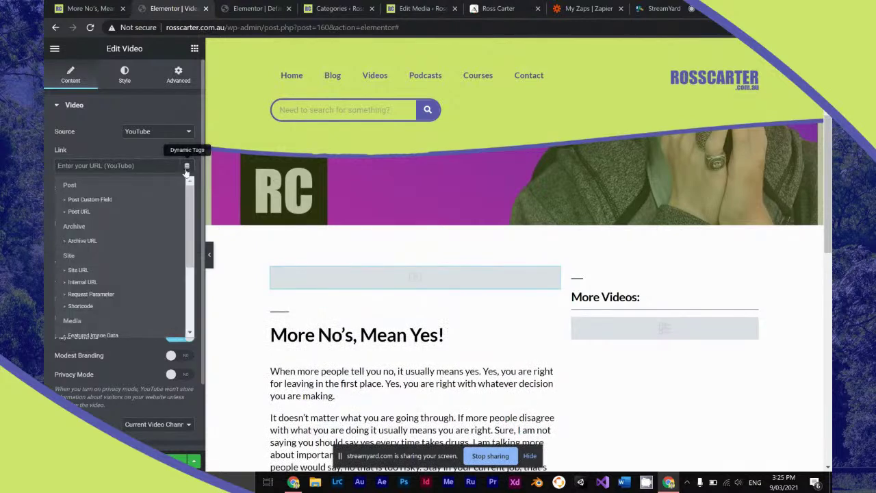
click(141, 199)
Check the custom field's empty Key list, then reload the editor with F5.
click(178, 211)
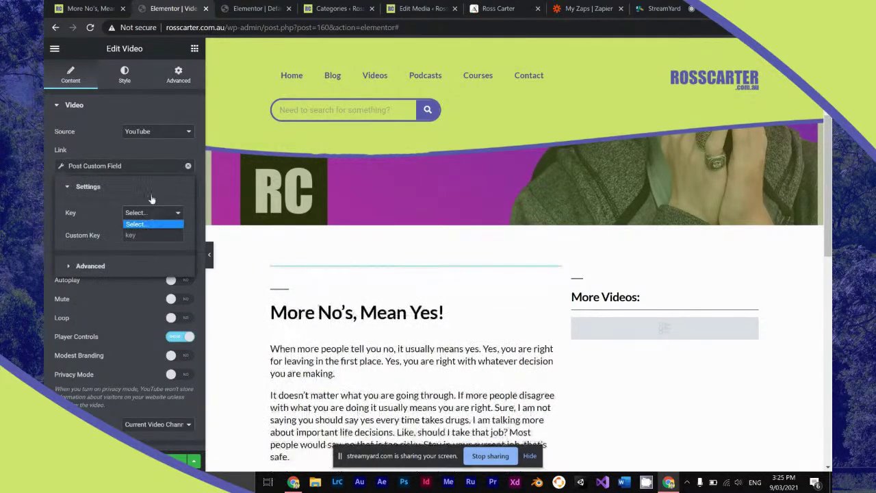
click(152, 198)
click(142, 186)
click(149, 213)
click(149, 213)
click(90, 266)
click(55, 188)
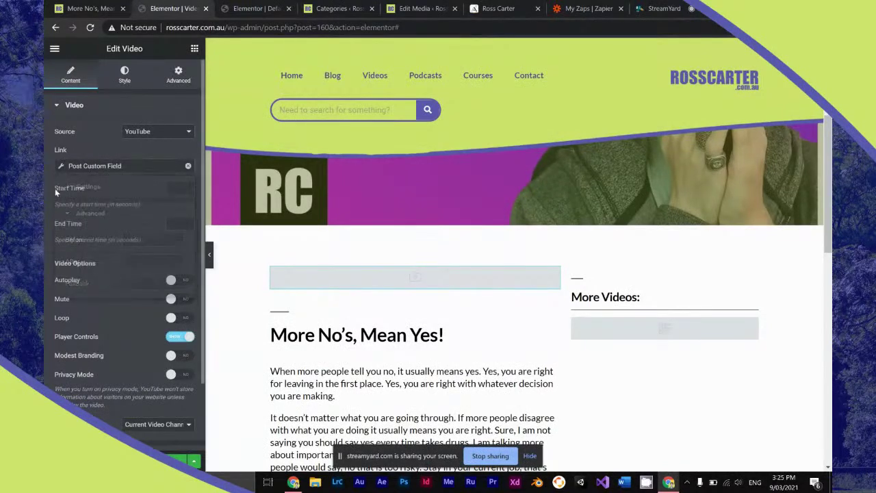
click(101, 169)
click(106, 192)
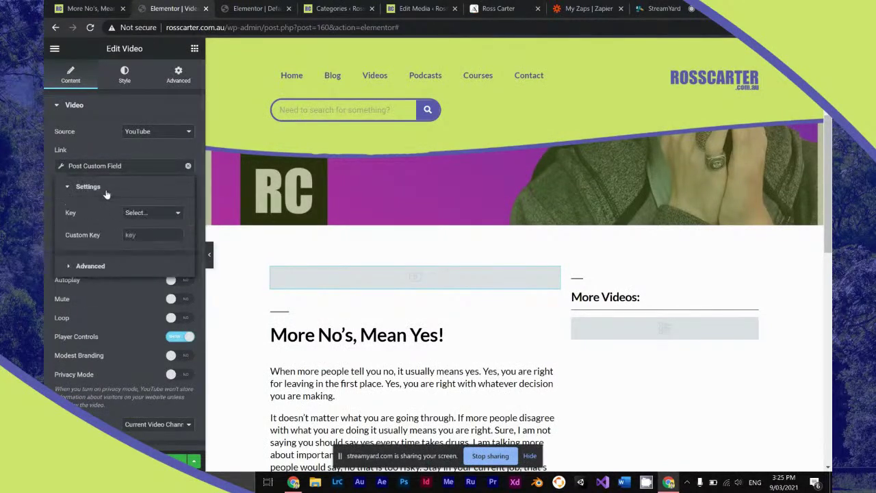
click(149, 212)
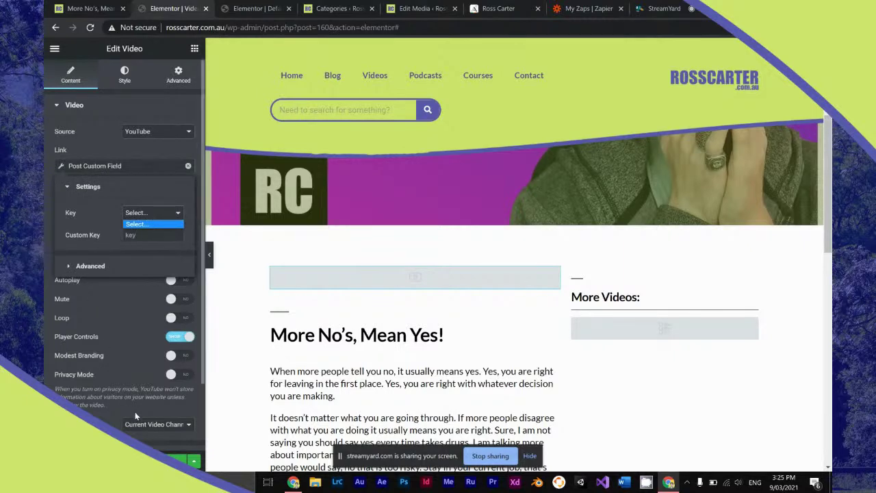
click(207, 341)
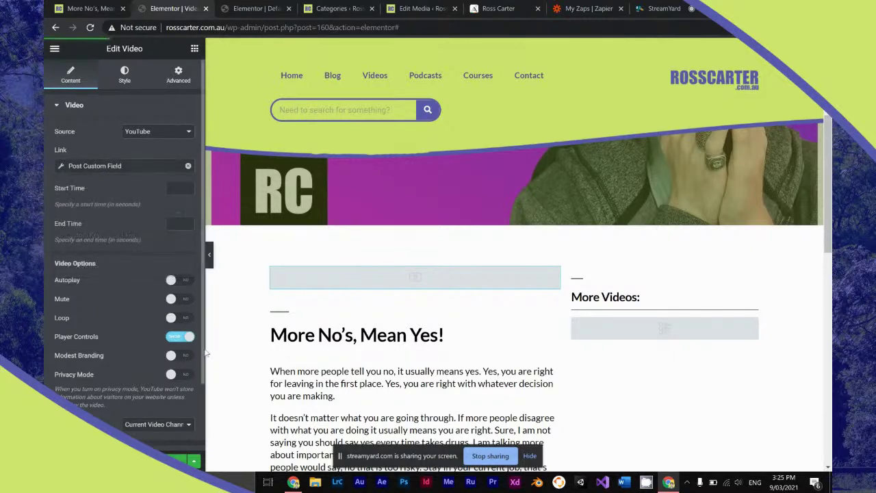
key(F5)
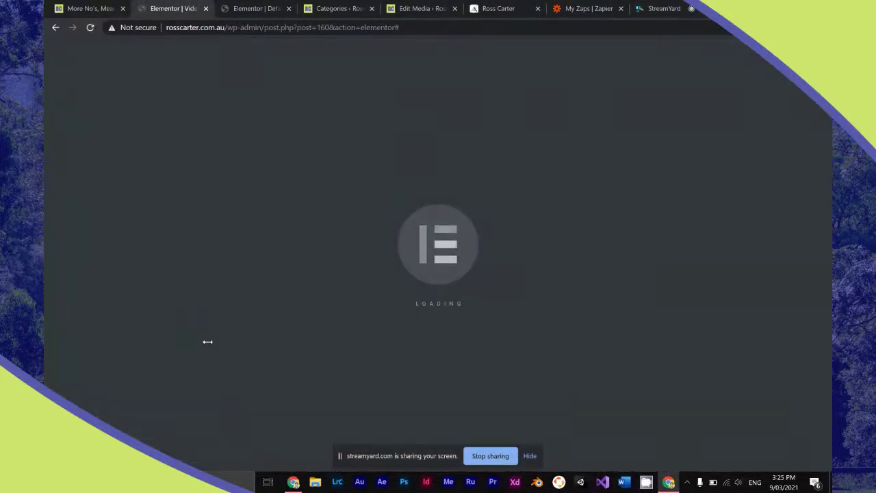
Set the video widget's Post Custom Field key to YouTube URL.
click(60, 7)
click(168, 8)
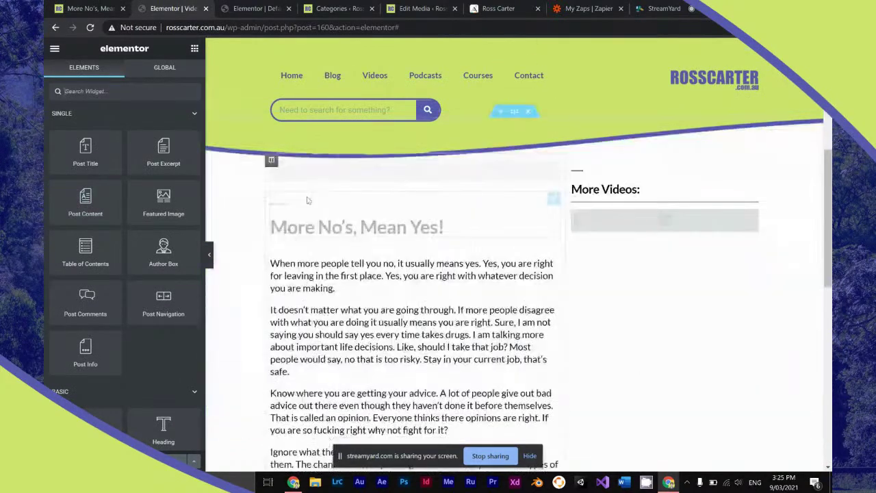
click(370, 178)
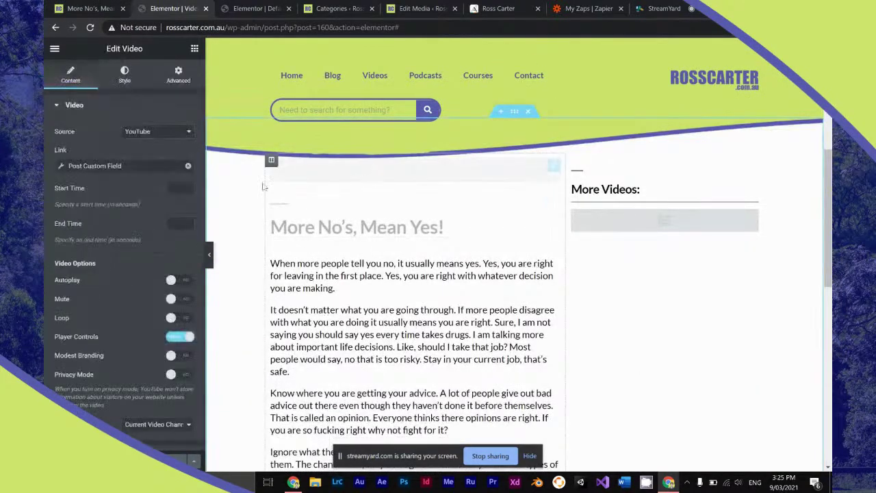
click(147, 166)
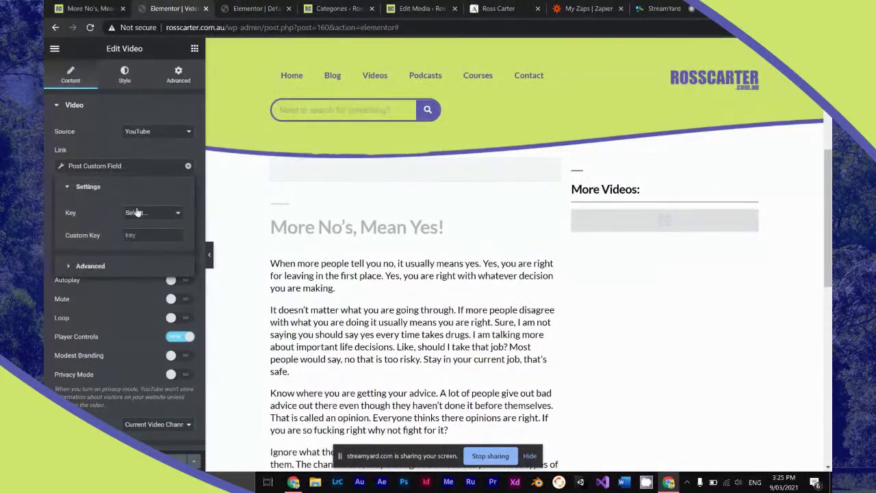
click(138, 212)
click(151, 230)
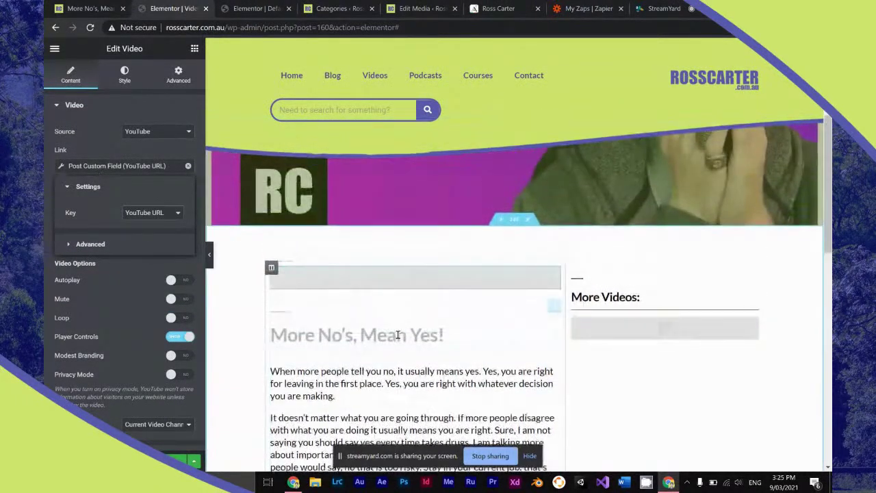
click(130, 244)
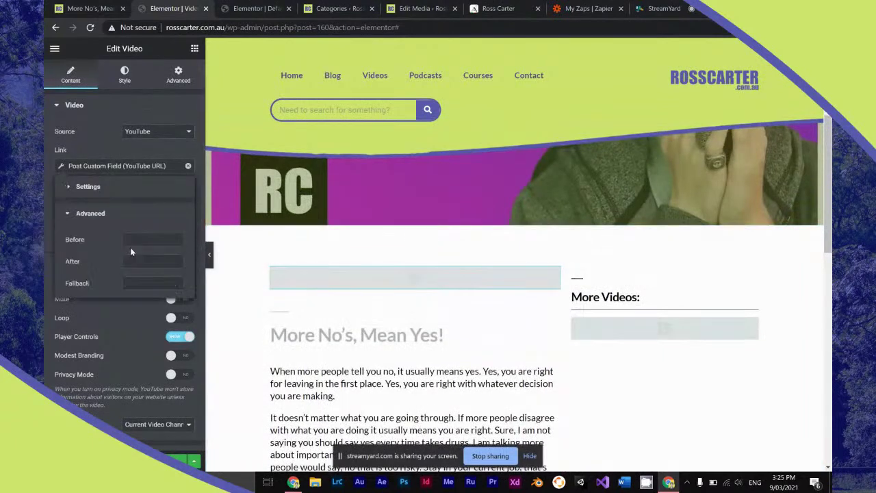
click(48, 248)
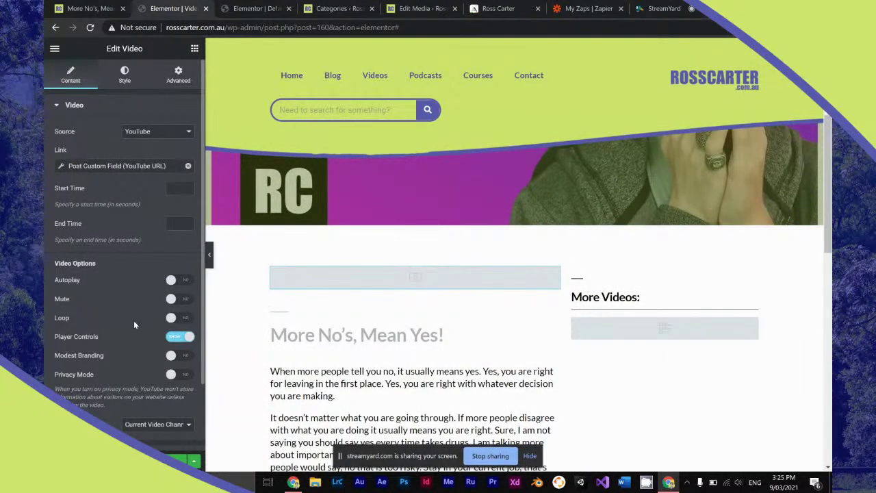
Turn on Image Overlay and use the post's Featured Image.
scroll(135, 320, down, 2)
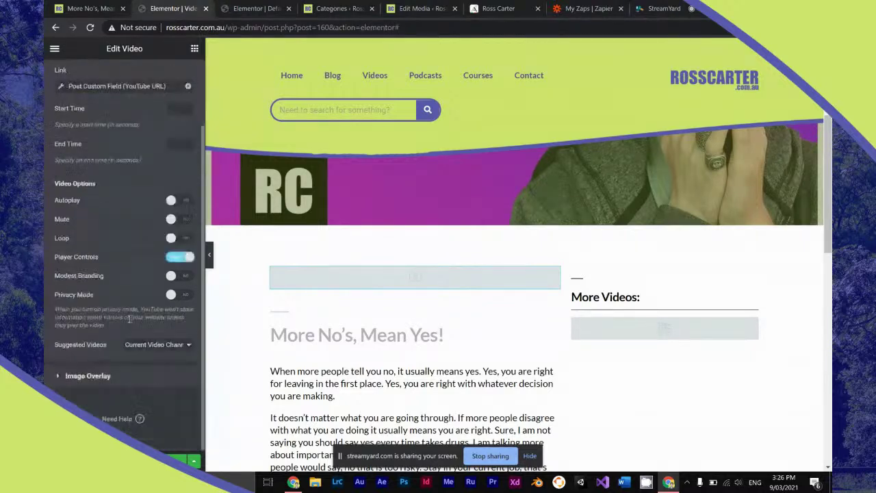
click(89, 383)
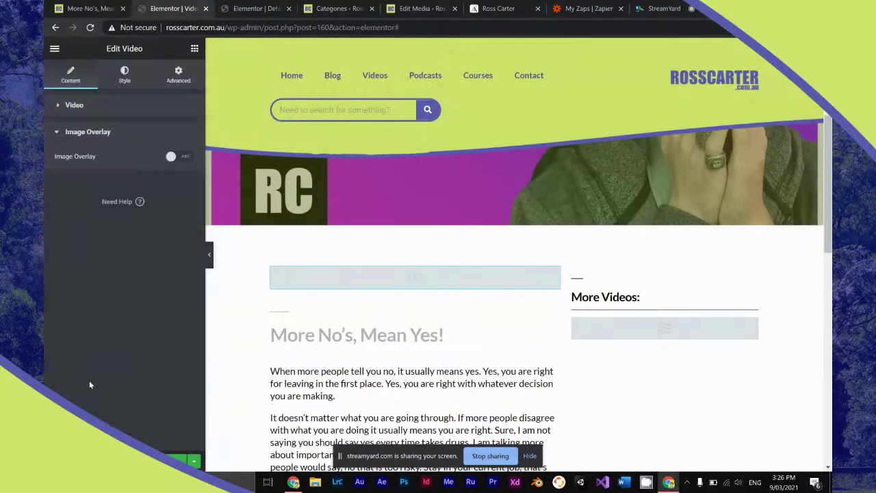
click(171, 158)
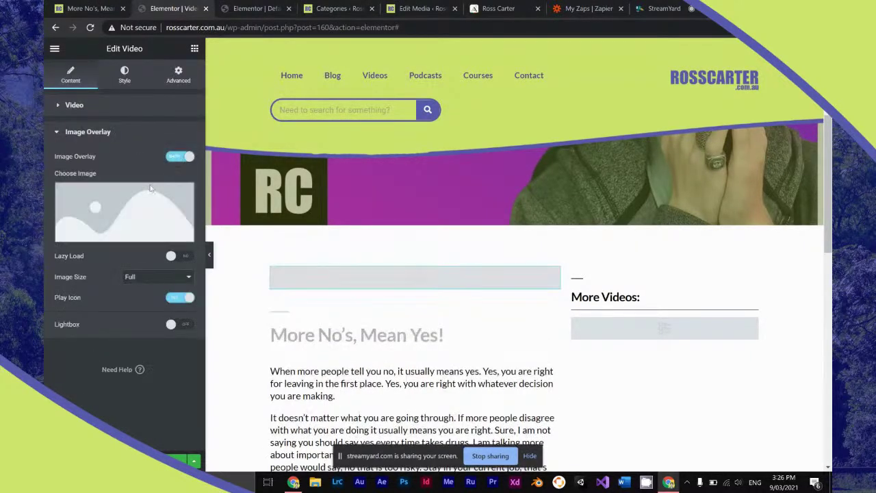
click(187, 235)
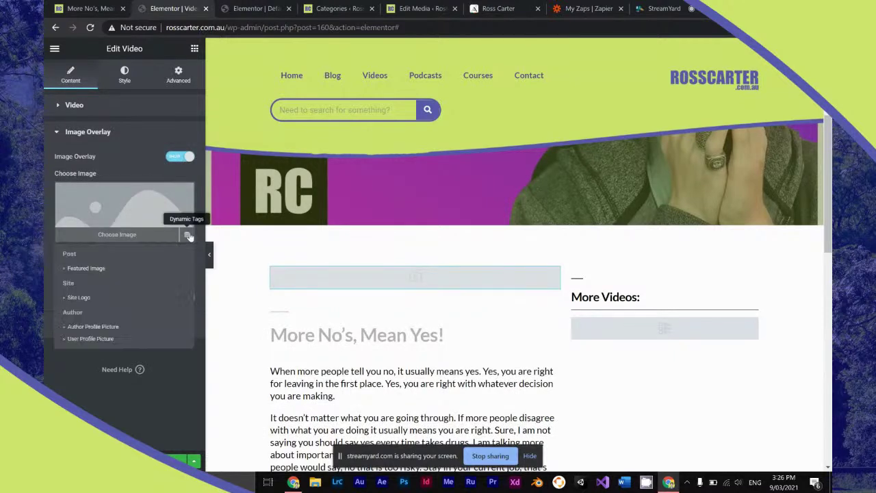
click(161, 268)
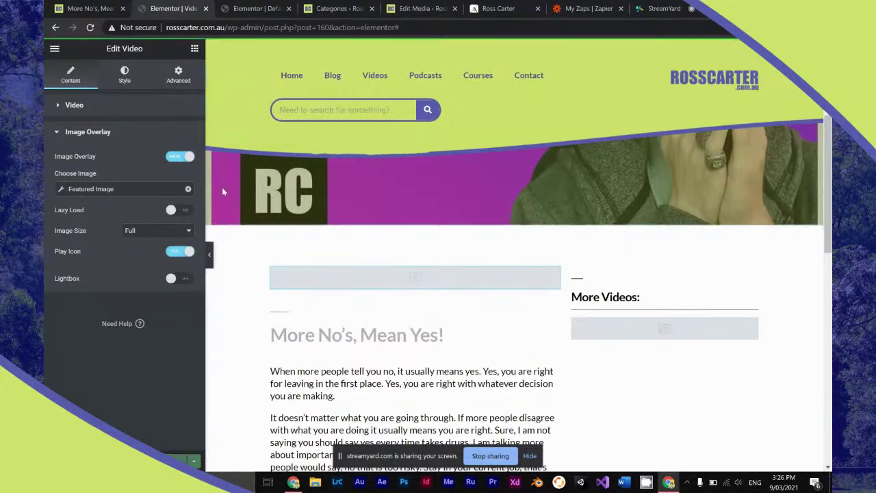
click(89, 9)
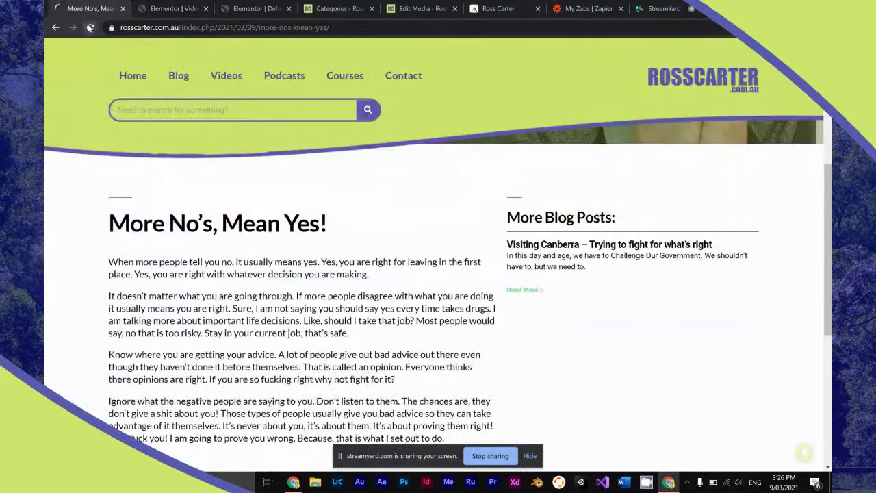
click(90, 27)
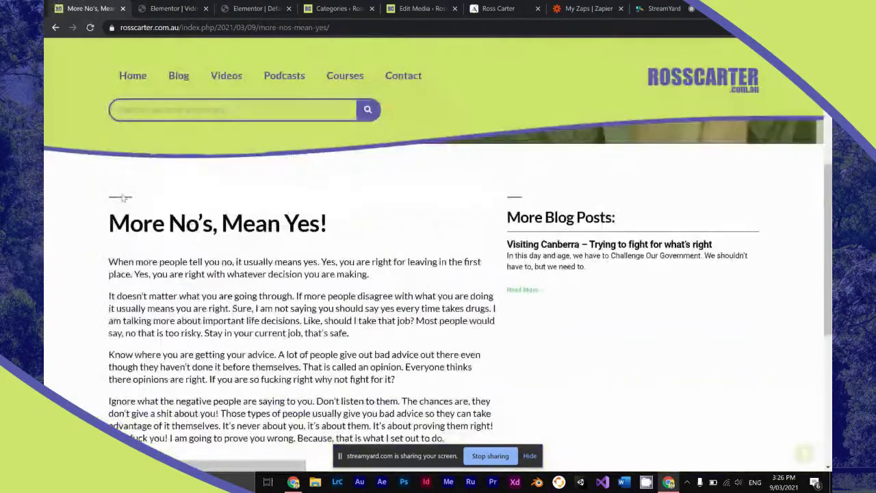
scroll(144, 228, down, 1)
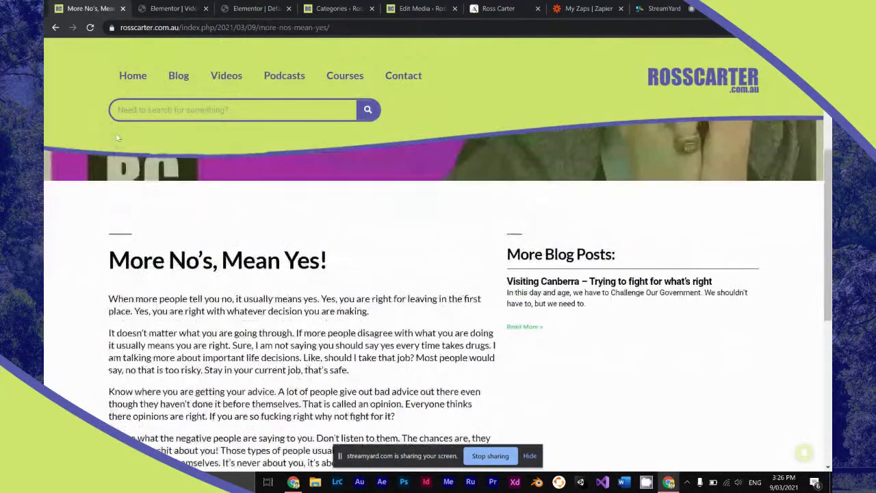
click(136, 89)
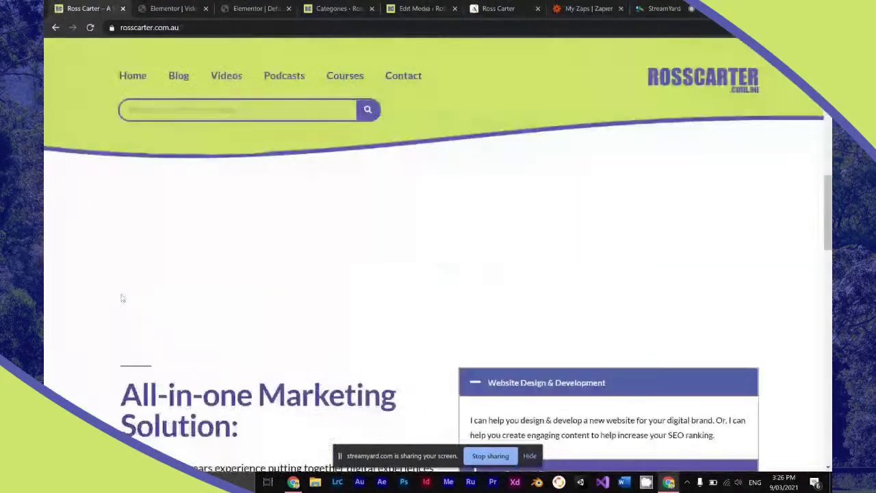
scroll(121, 294, down, 3)
scroll(121, 295, down, 10)
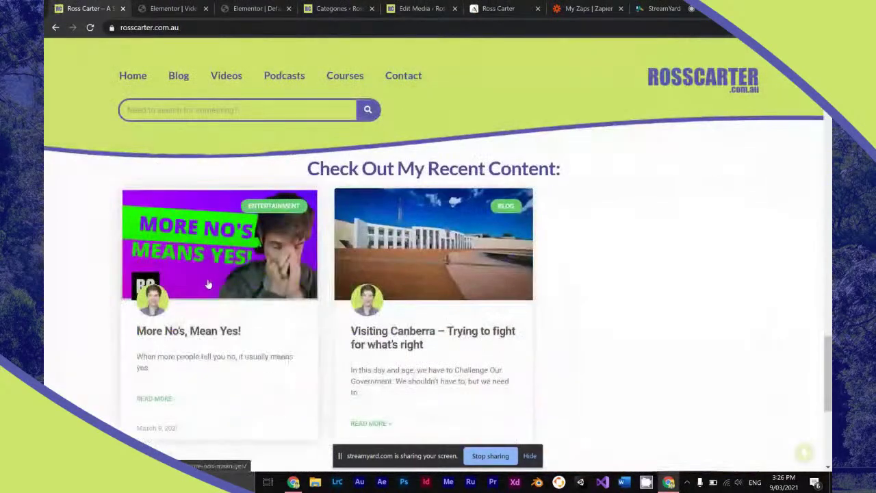
click(208, 284)
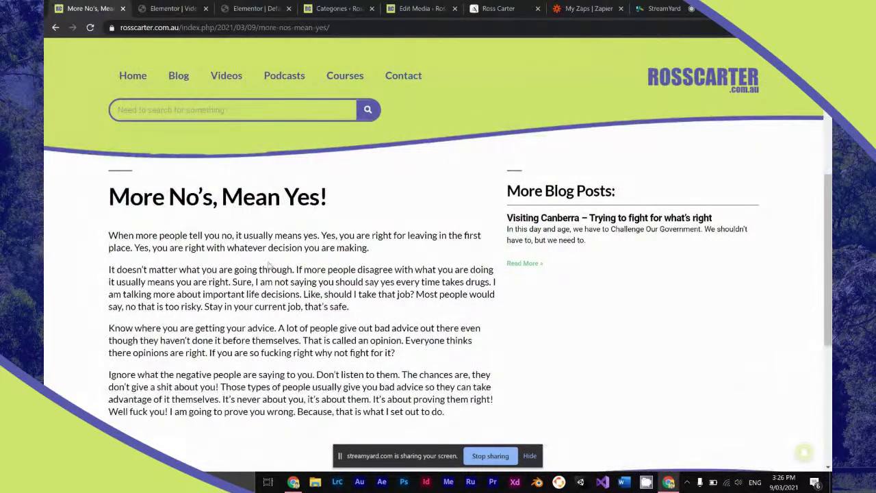
click(199, 5)
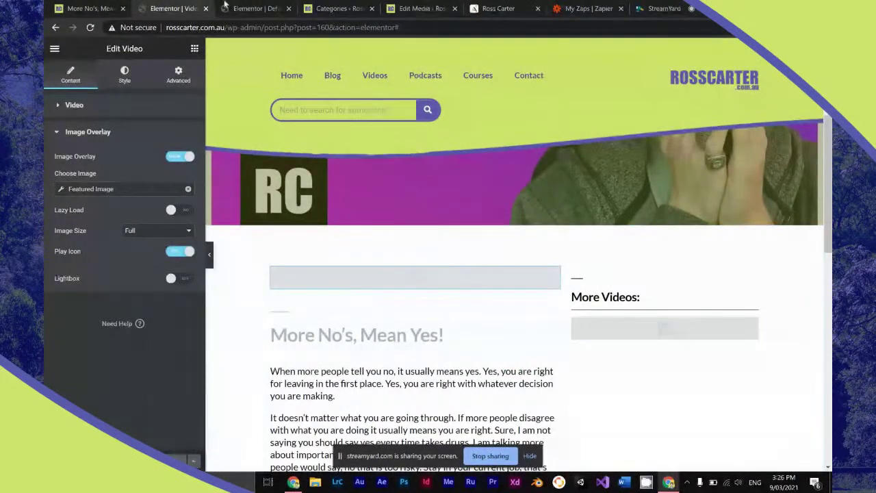
Close the 'Elementor | Default' editor tab, leaving without saving.
click(225, 5)
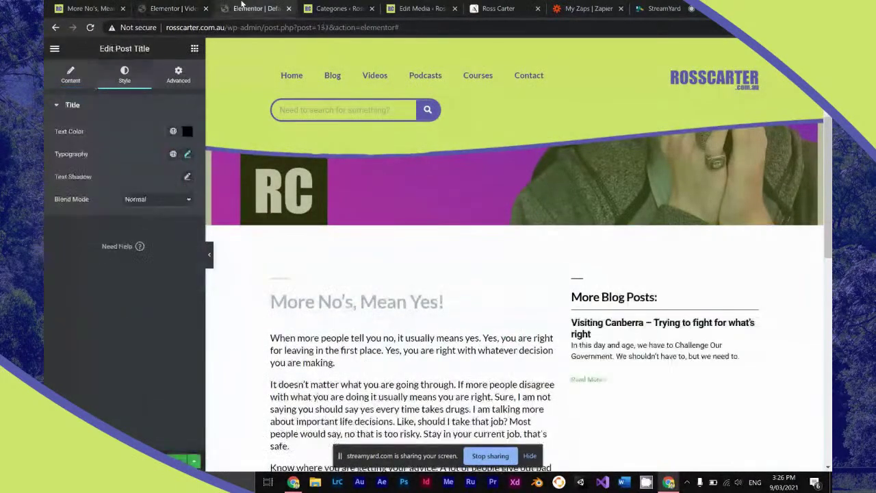
key(ctrl+shift+Tab)
click(288, 10)
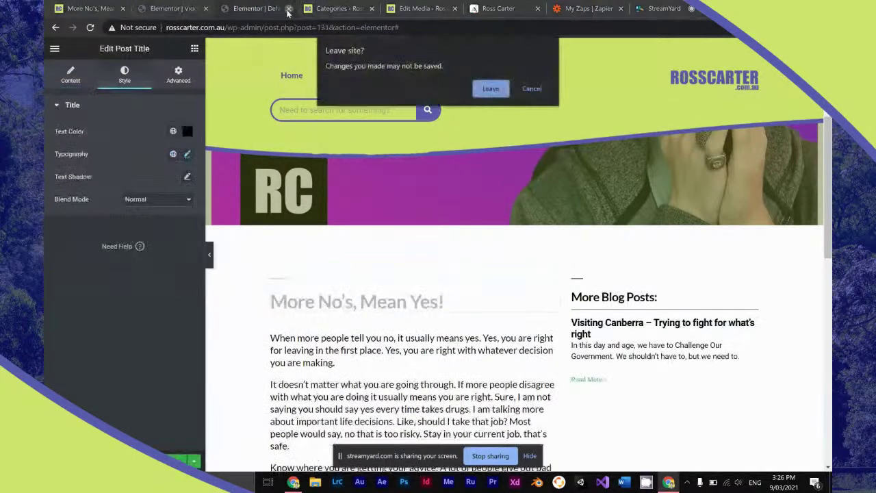
click(489, 89)
Look over the Categories, Edit Media and All Posts tabs, then return to the Video Template editor.
click(279, 8)
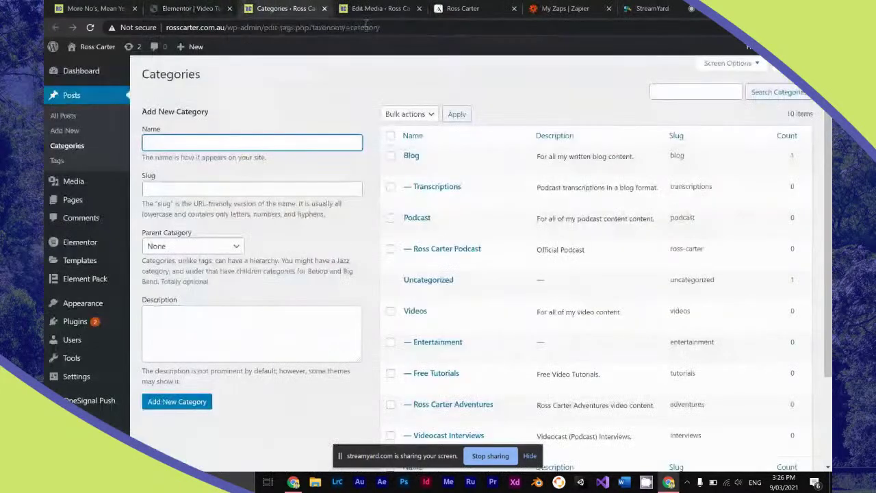
key(ctrl+Tab)
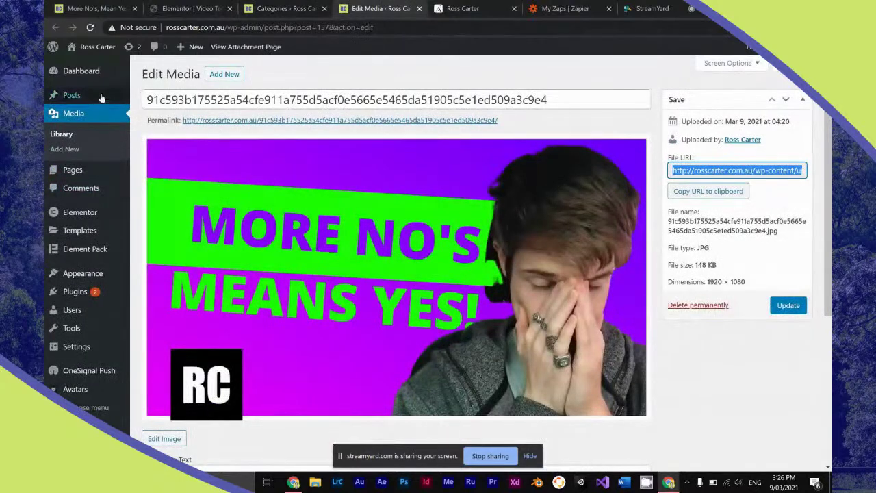
mouse_move(114, 96)
click(147, 94)
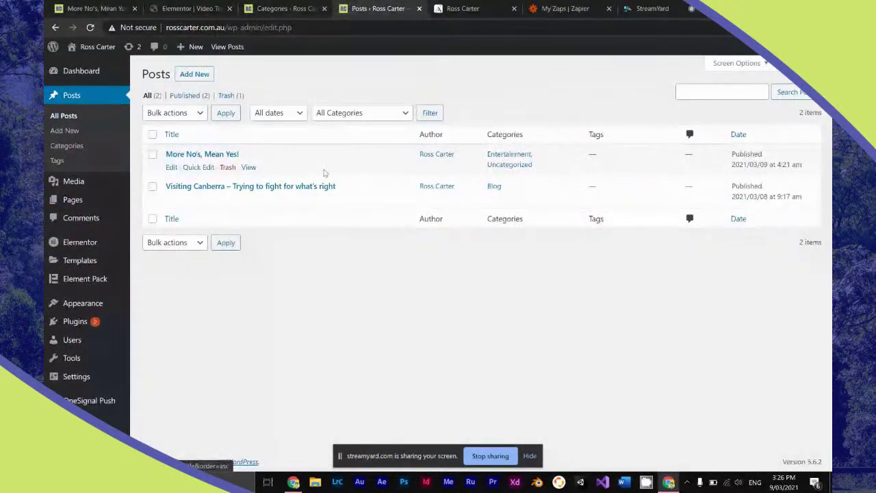
mouse_move(225, 209)
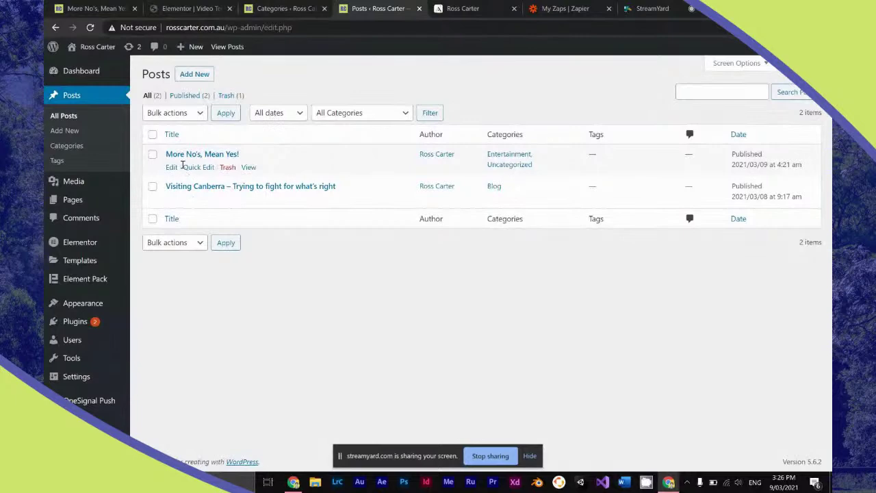
key(ctrl+shift+Tab)
key(ctrl+shift+Tab)
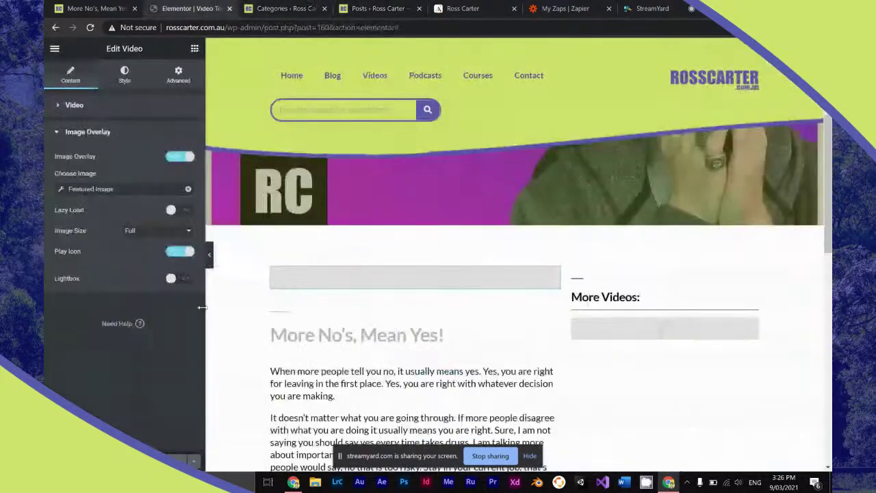
Open the template's Display Conditions, then add and remove a trial second condition.
click(195, 461)
click(167, 416)
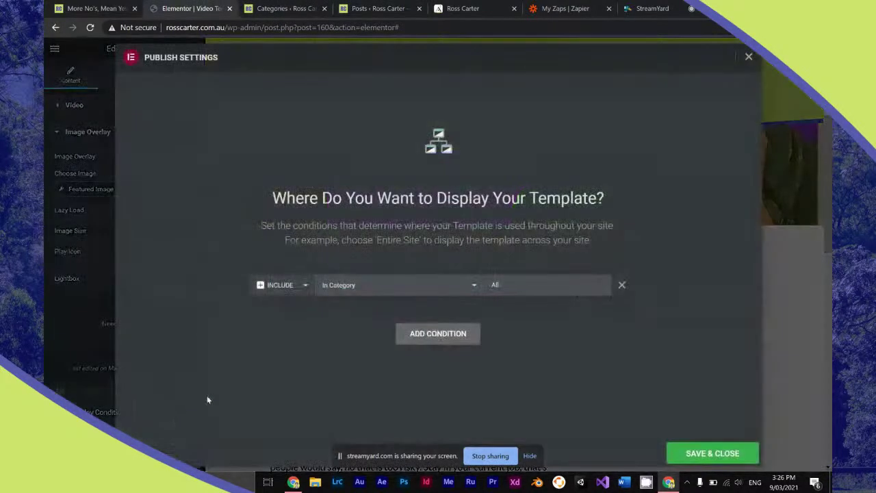
click(521, 286)
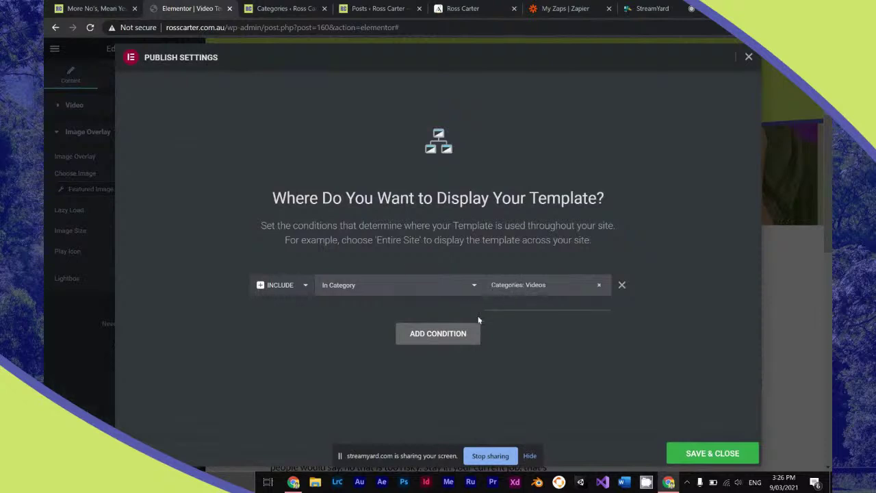
click(443, 332)
click(434, 312)
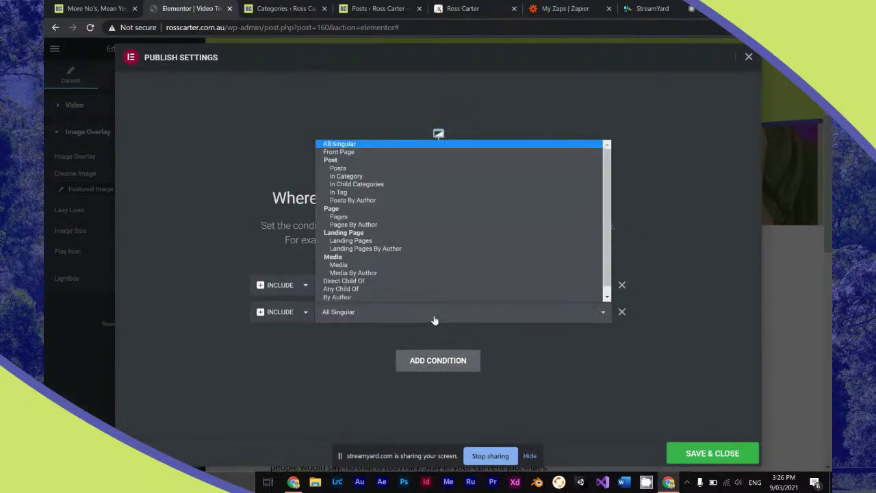
click(405, 176)
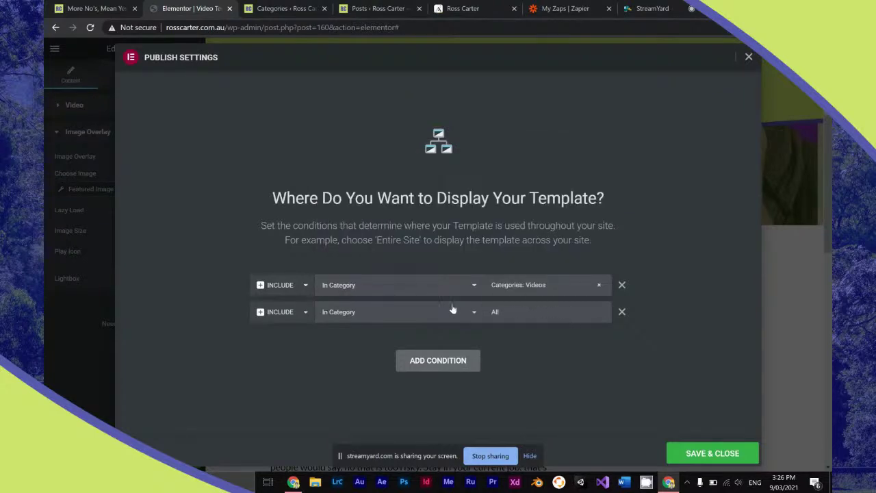
click(620, 311)
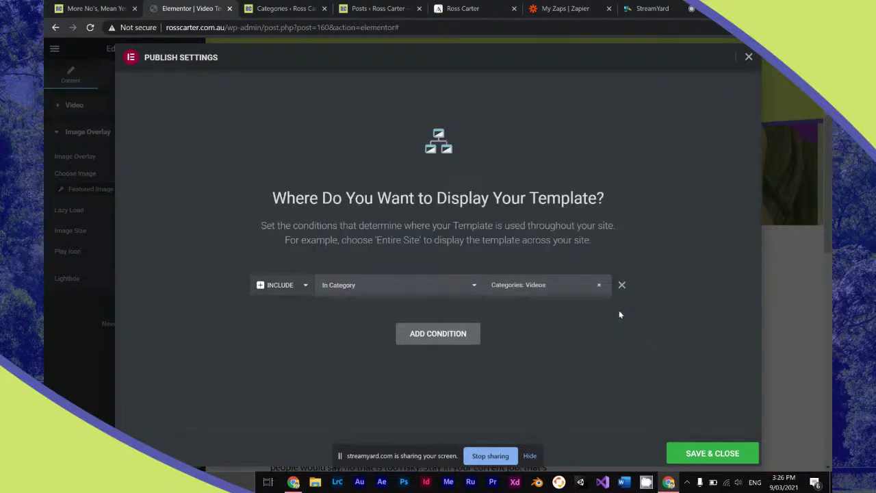
Set the condition to In Child Categories: Videos, save and close, and view the live post.
click(458, 293)
click(414, 340)
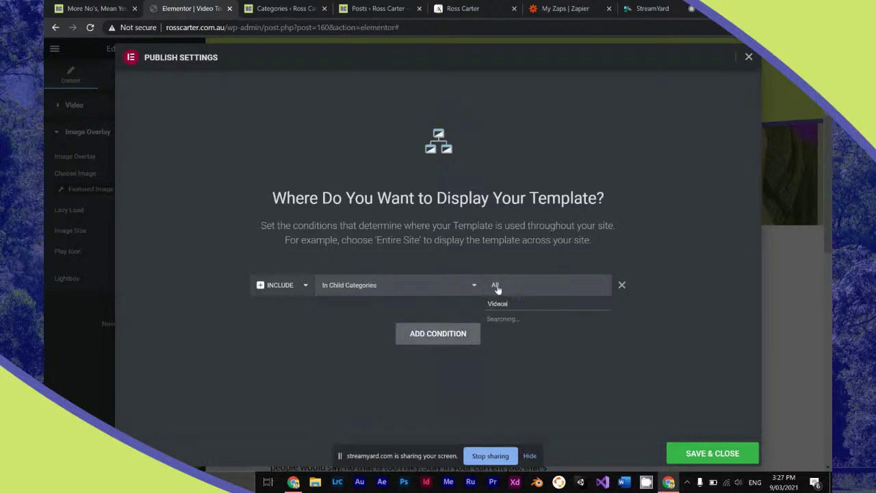
click(501, 318)
click(684, 454)
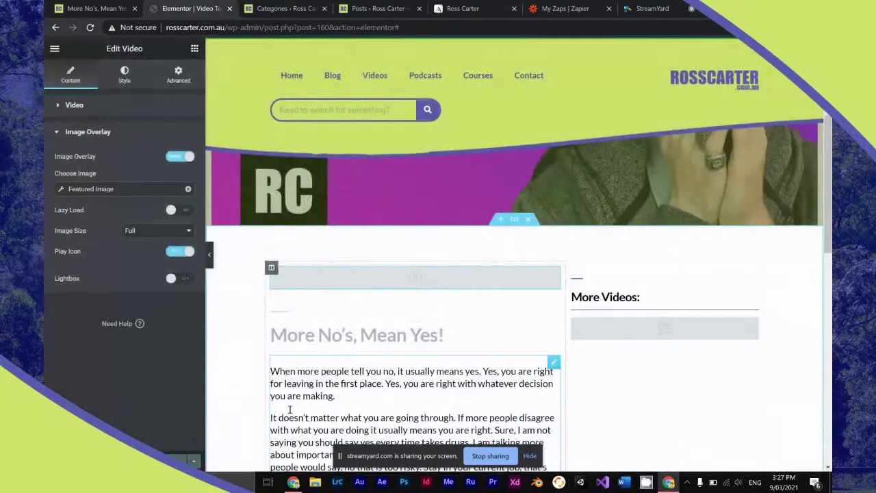
click(89, 10)
Reload the live post to check whether the template applies.
click(90, 28)
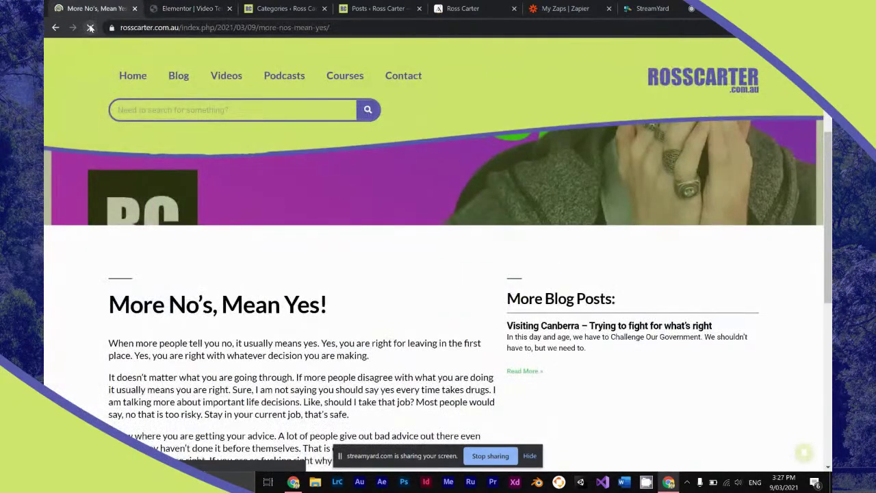
scroll(91, 137, down, 3)
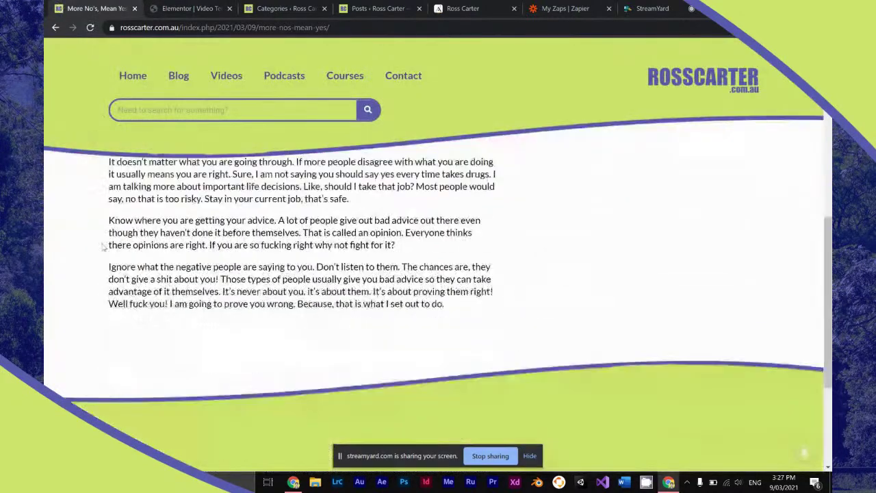
scroll(101, 233, up, 3)
click(207, 7)
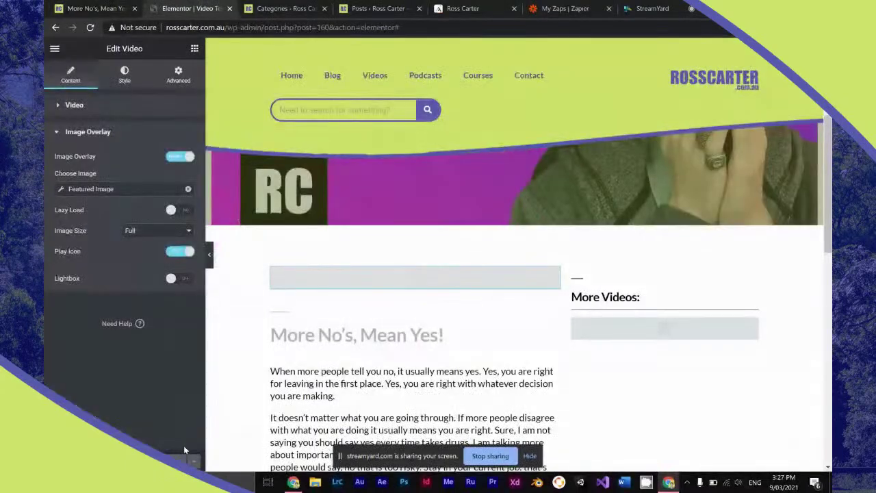
Add a display condition In Category: Videos and save and close.
click(194, 463)
click(165, 420)
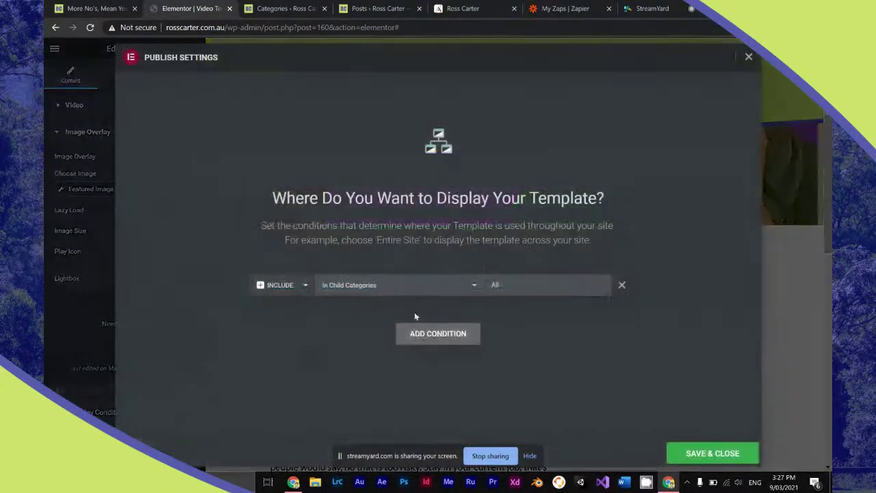
click(433, 333)
click(410, 311)
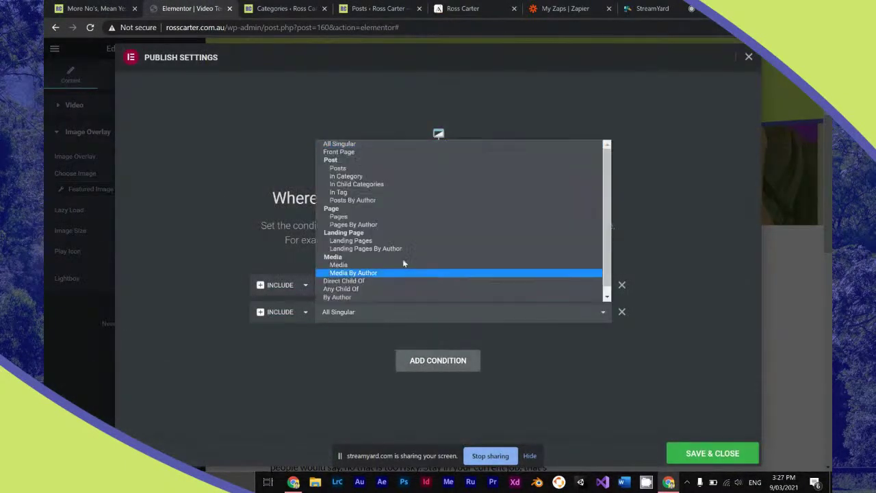
click(383, 176)
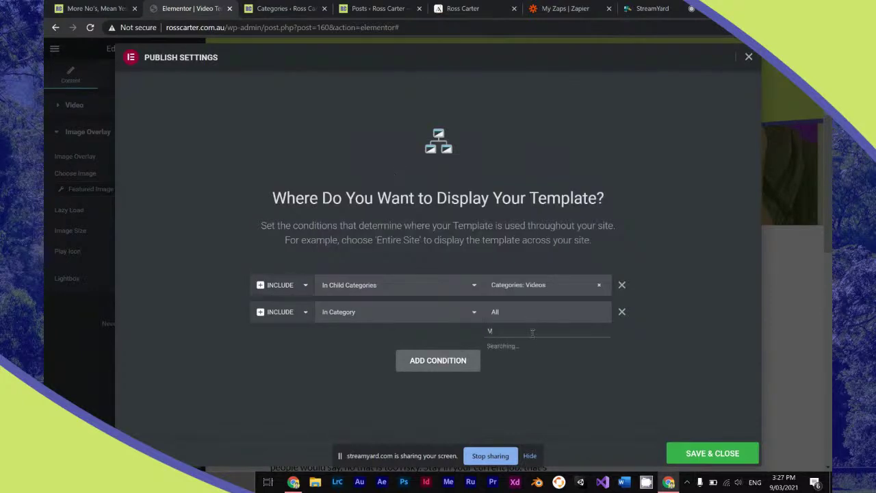
click(531, 332)
text(Videos)
click(511, 349)
click(704, 457)
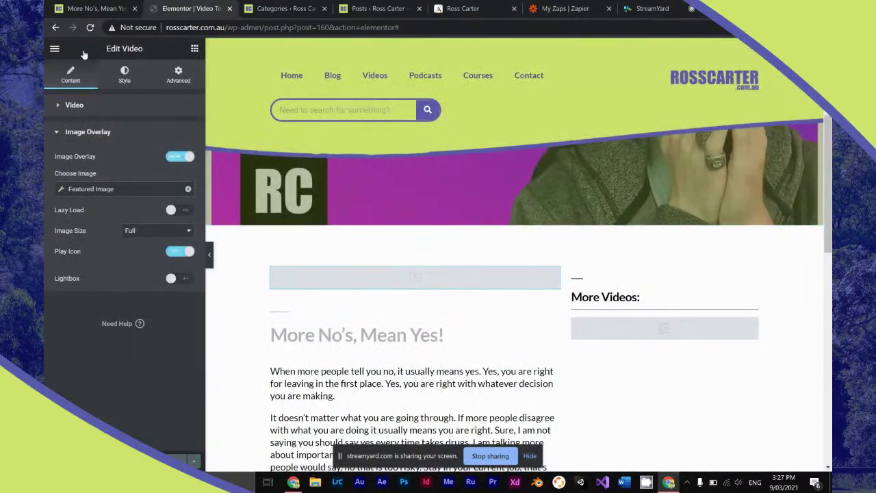
Recheck the live post and video link field, then edit More No's, Mean Yes!
click(89, 8)
click(90, 27)
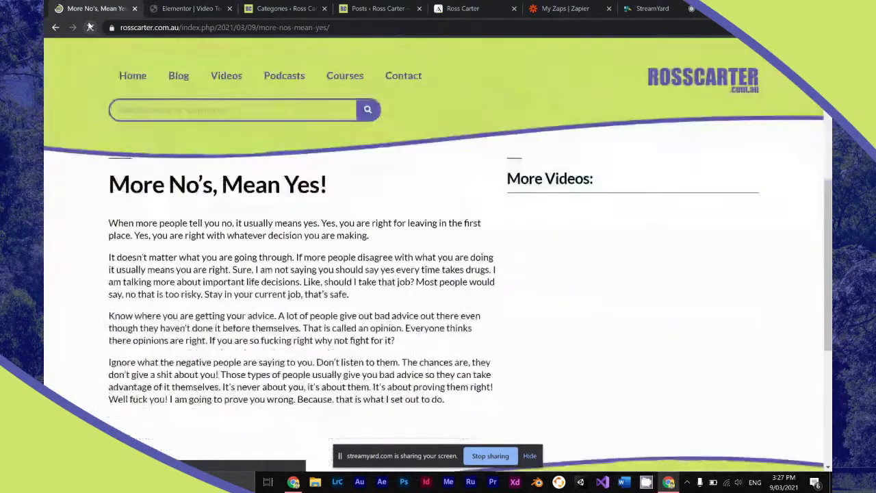
scroll(102, 157, down, 1)
scroll(101, 153, down, 1)
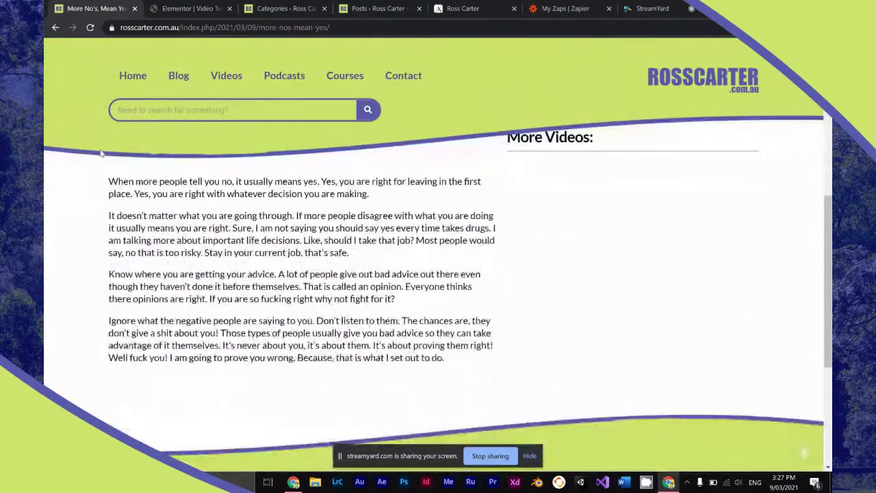
click(191, 8)
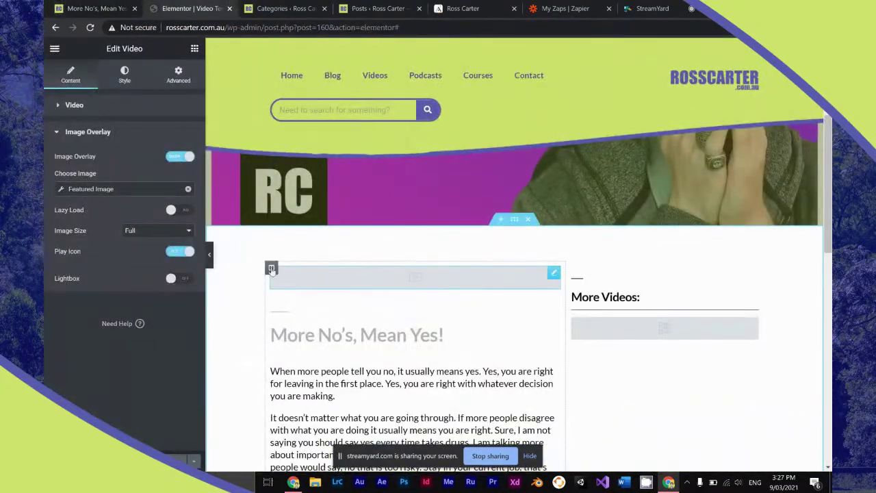
click(120, 103)
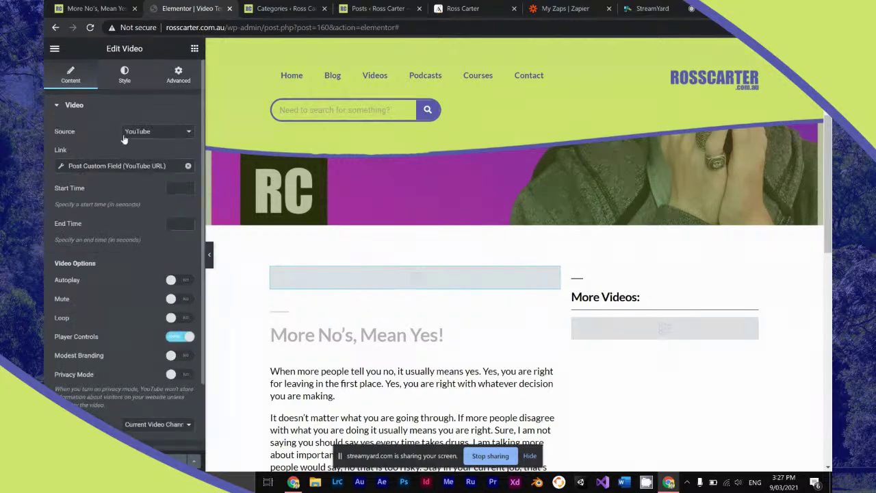
click(128, 165)
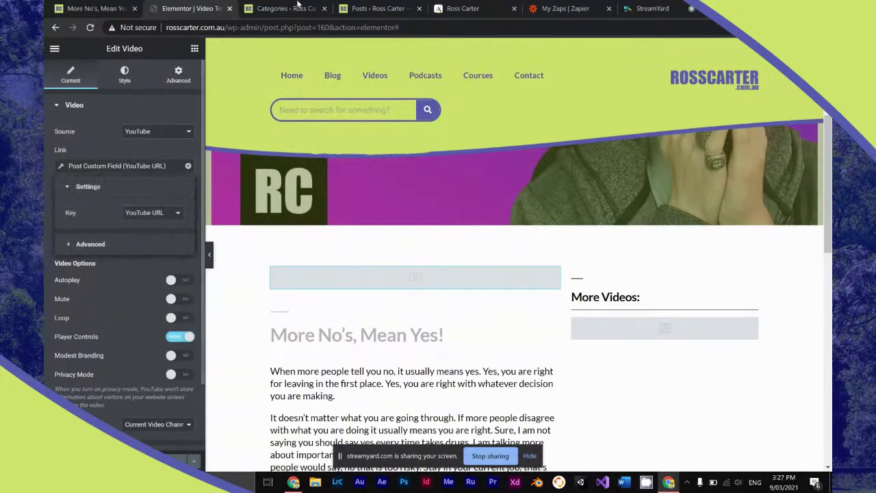
click(377, 8)
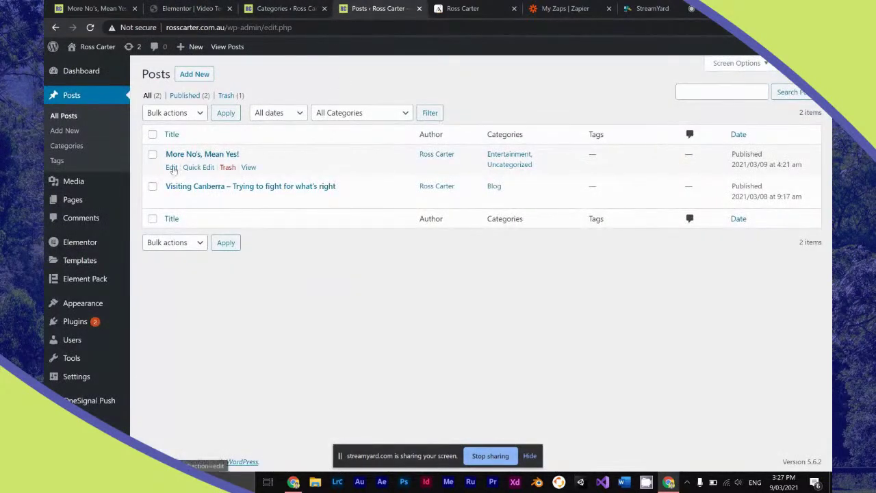
click(171, 165)
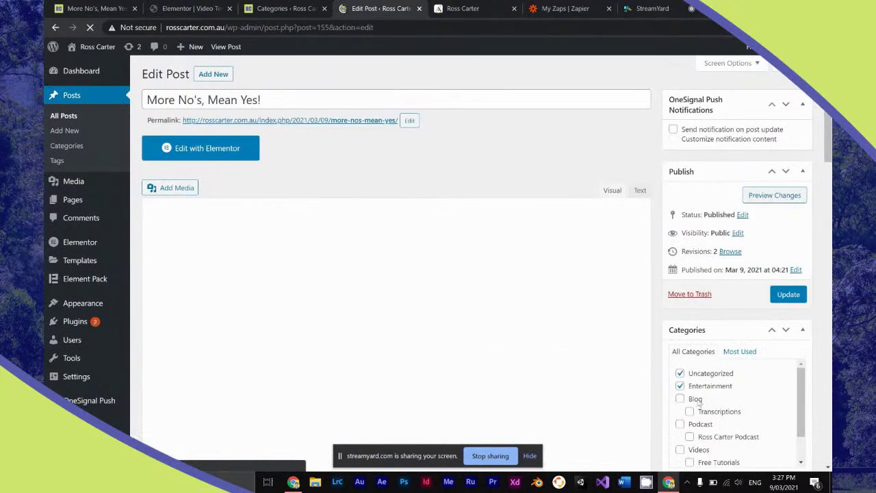
Untick Uncategorized on the post and update it.
click(679, 373)
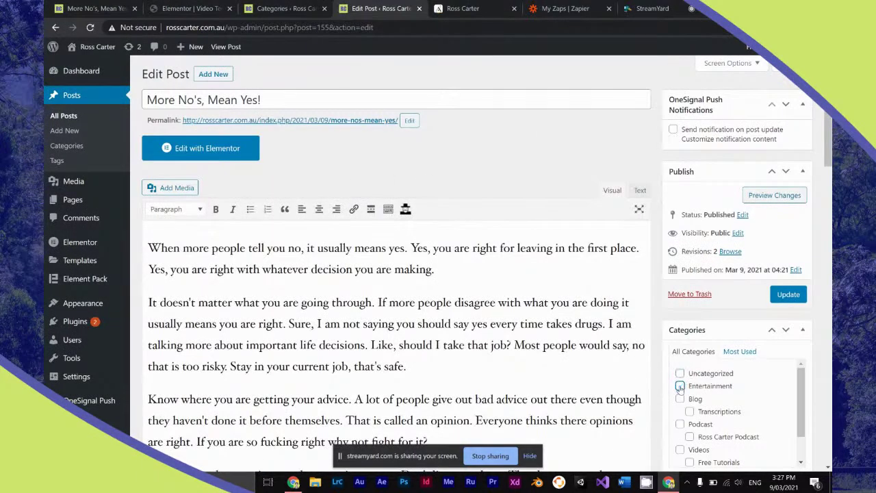
scroll(813, 383, down, 2)
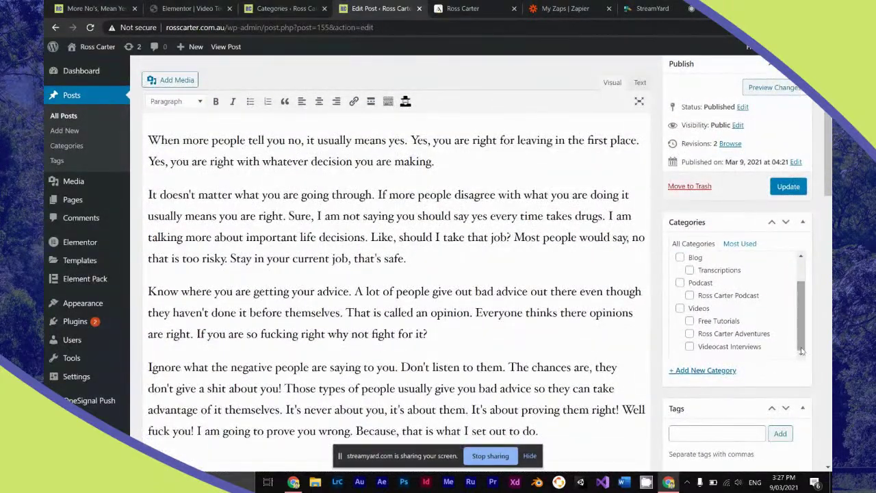
click(788, 187)
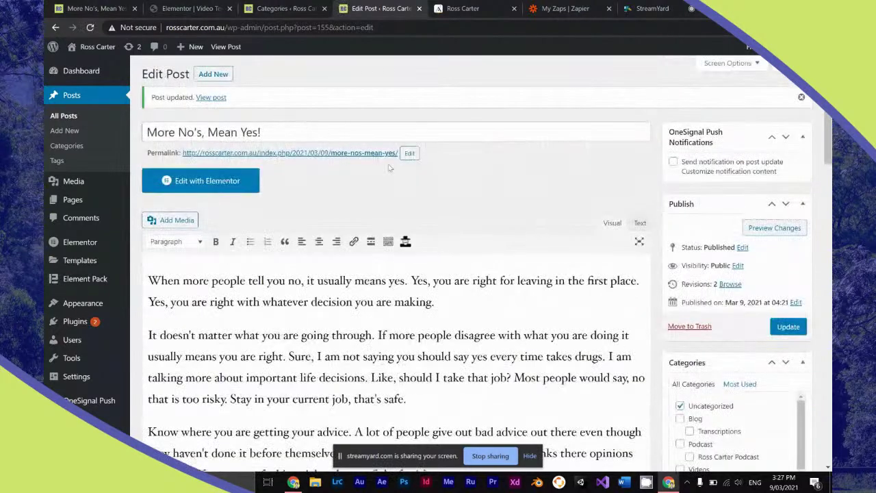
Update the post again with Videos > Entertainment ticked, then go to Categories.
scroll(389, 167, down, 1)
scroll(388, 168, down, 2)
scroll(689, 344, down, 1)
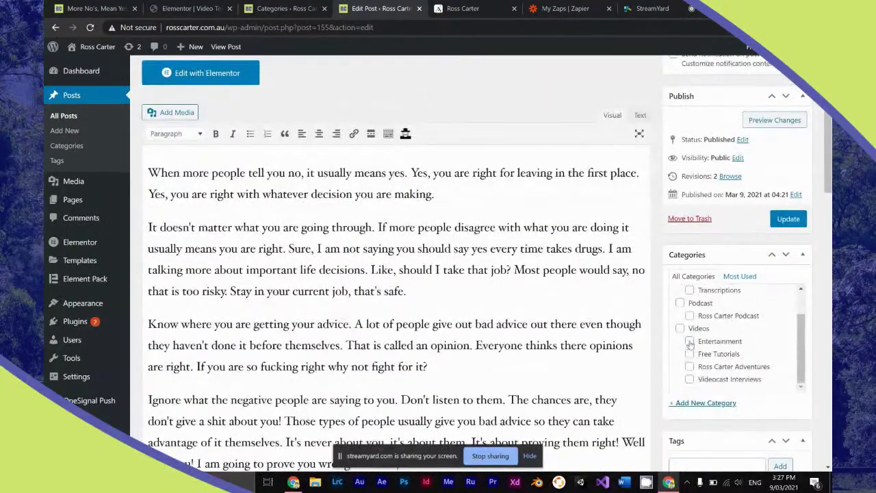
scroll(690, 343, up, 1)
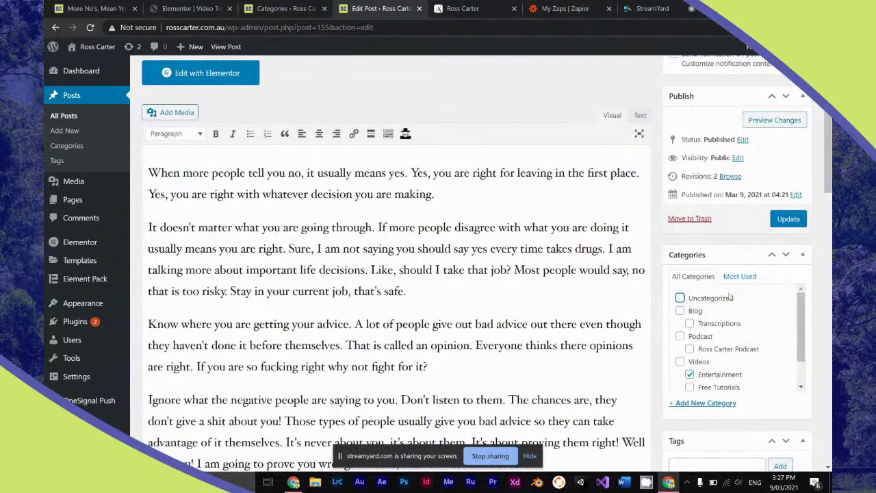
click(790, 220)
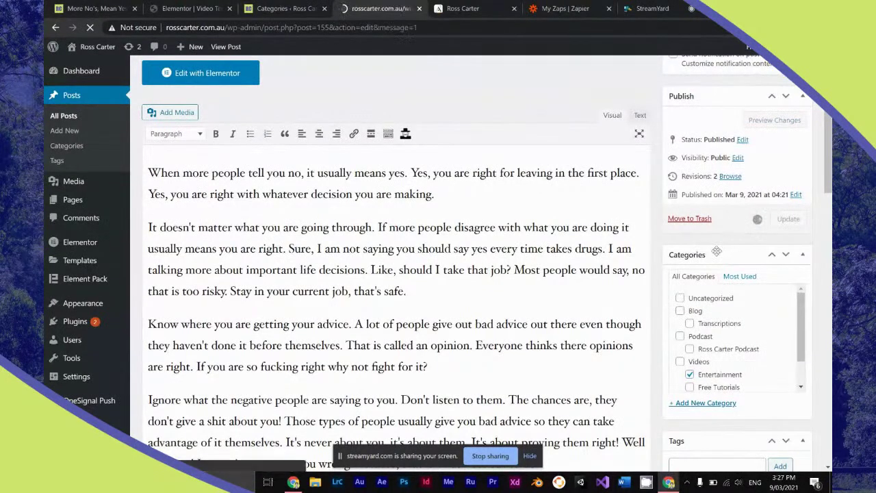
scroll(709, 251, down, 3)
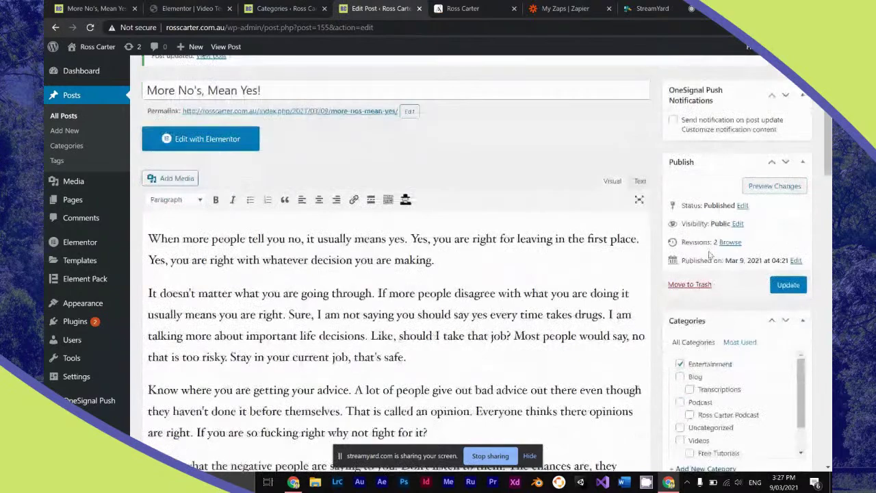
scroll(750, 290, down, 1)
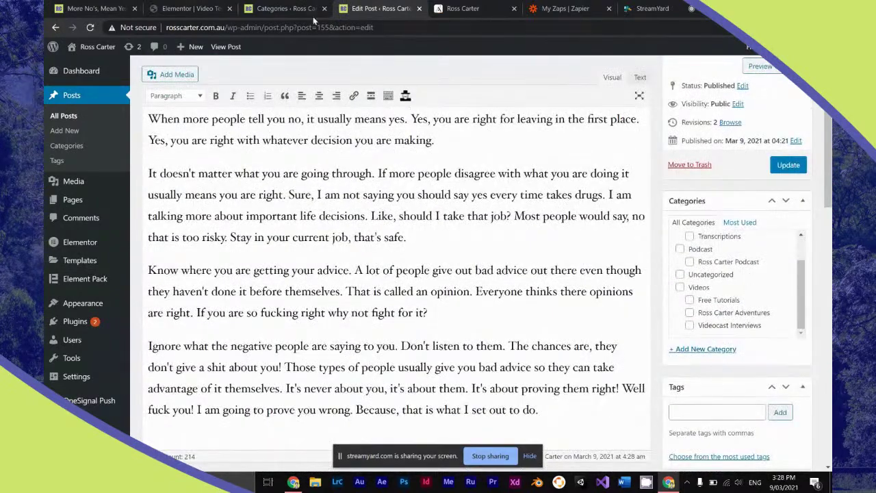
click(284, 8)
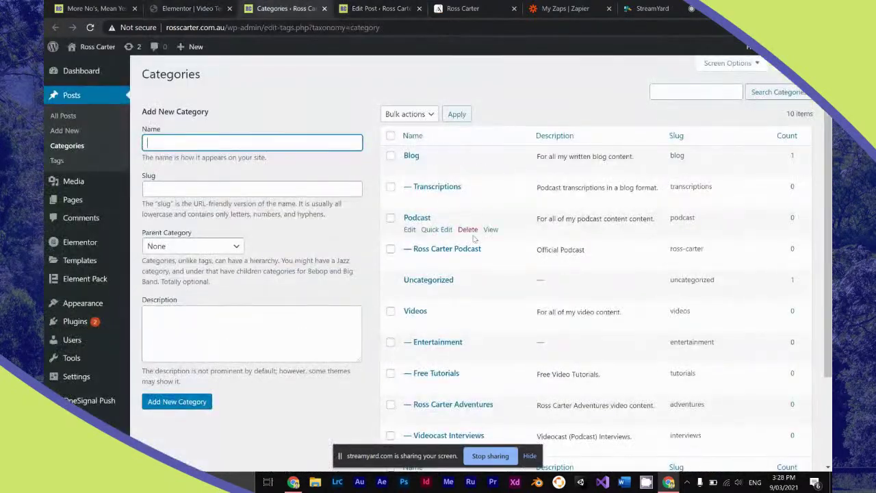
Permanently delete the Entertainment category.
scroll(474, 238, down, 2)
click(468, 245)
click(489, 111)
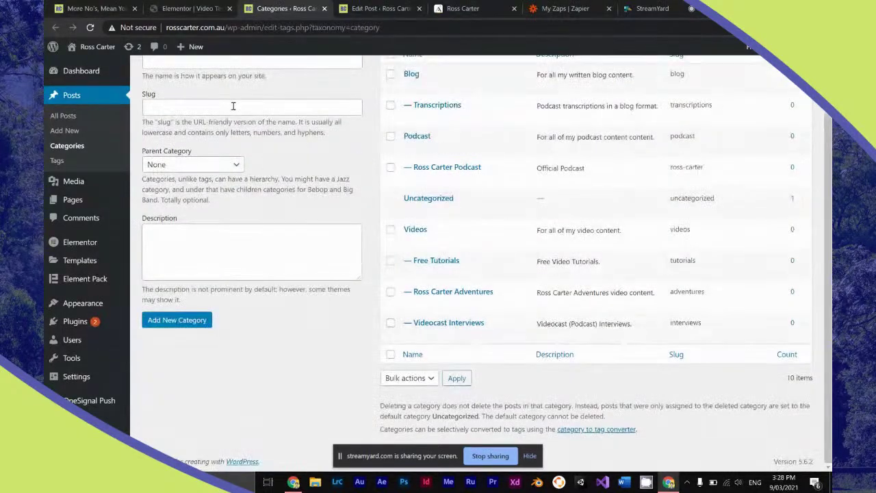
Fill in a new category named Entertainment, slug entertainment, parent Videos.
scroll(233, 106, up, 2)
click(217, 140)
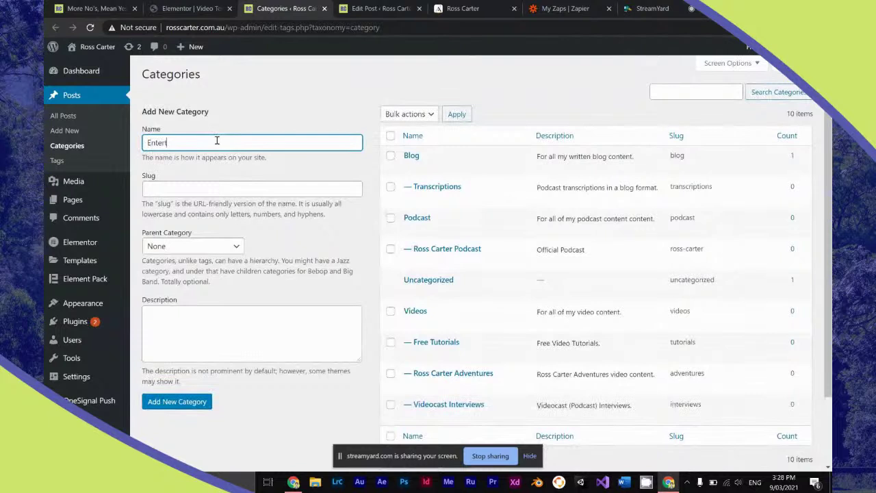
key(Tab)
text(e)
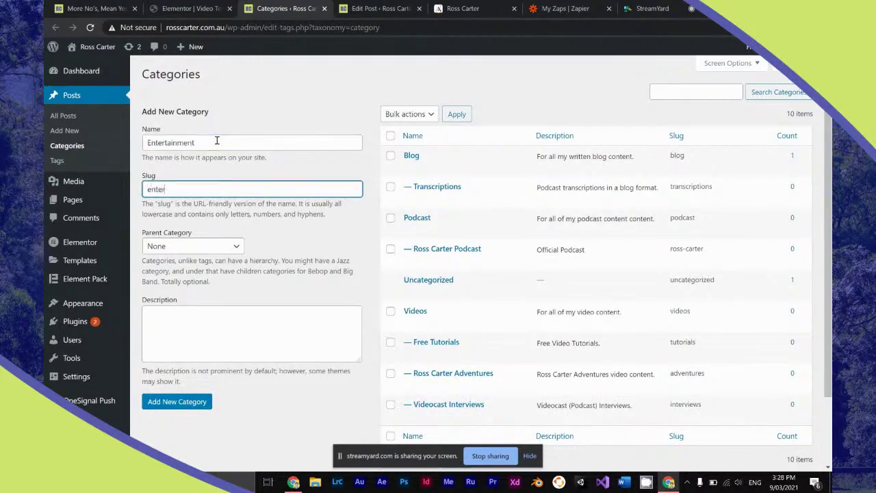
click(195, 246)
click(195, 322)
click(195, 326)
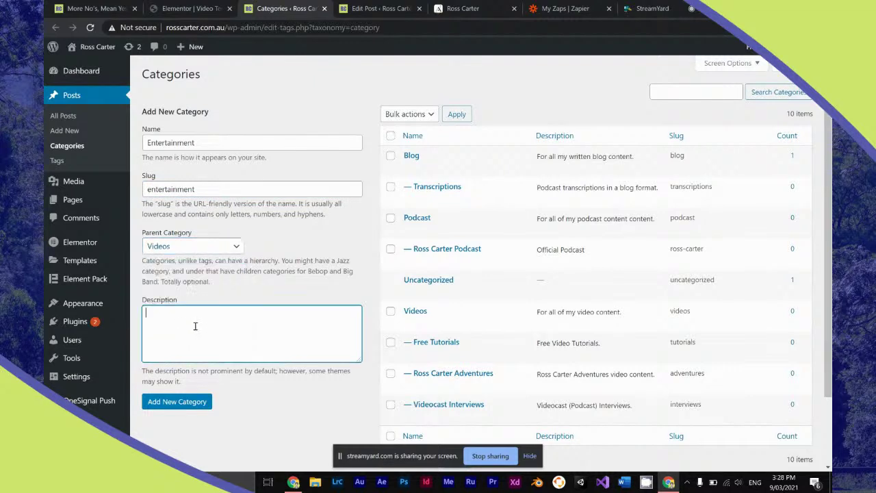
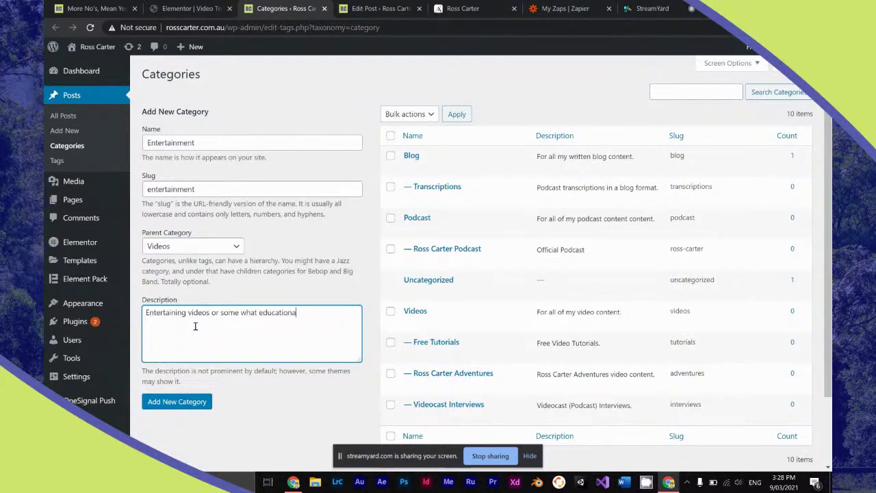
Add the Entertainment subcategory under Videos, then reload the post editor so it appears.
click(176, 401)
scroll(283, 396, down, 5)
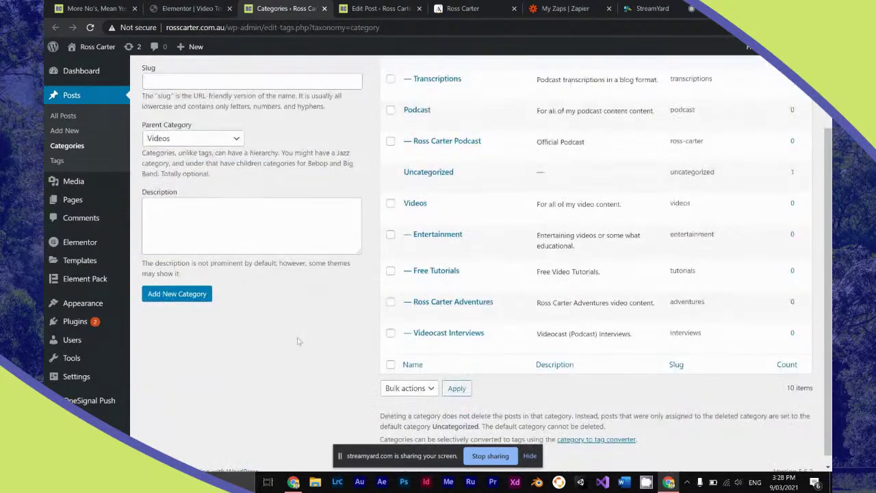
click(380, 8)
click(90, 28)
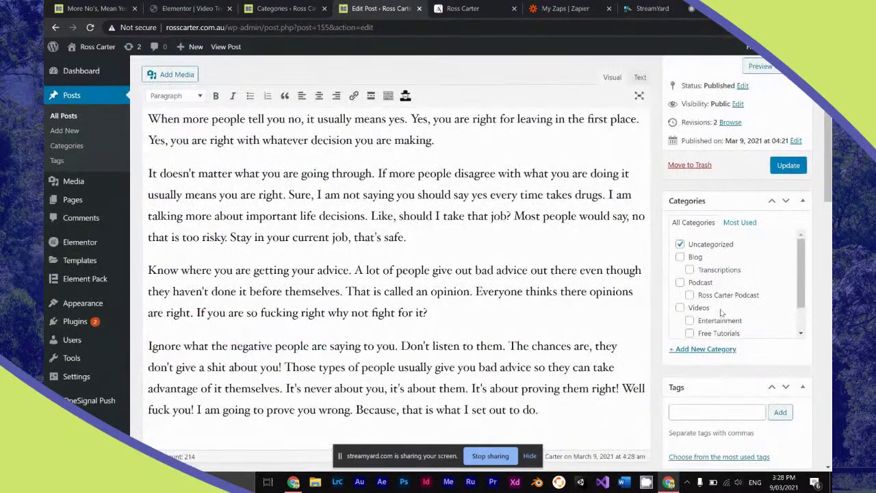
File More No's, Mean Yes! under Videos > Entertainment, update it, and view the live post.
scroll(725, 318, down, 1)
scroll(689, 288, up, 1)
click(788, 170)
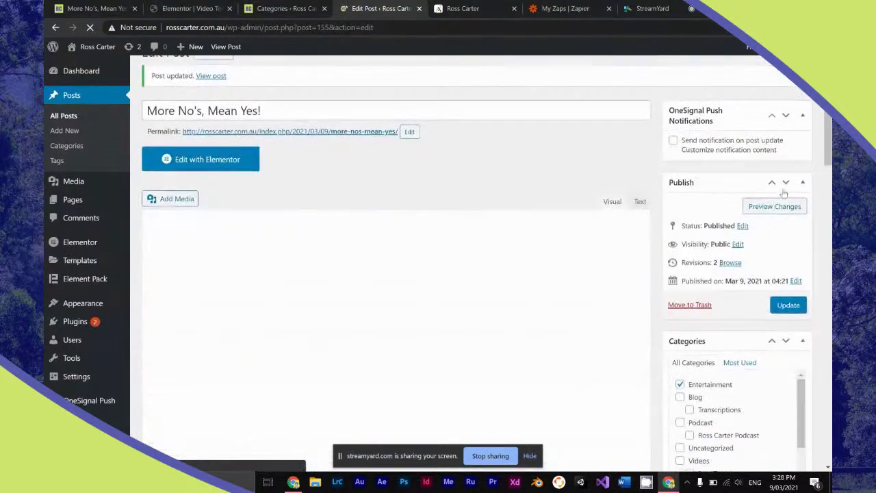
click(60, 9)
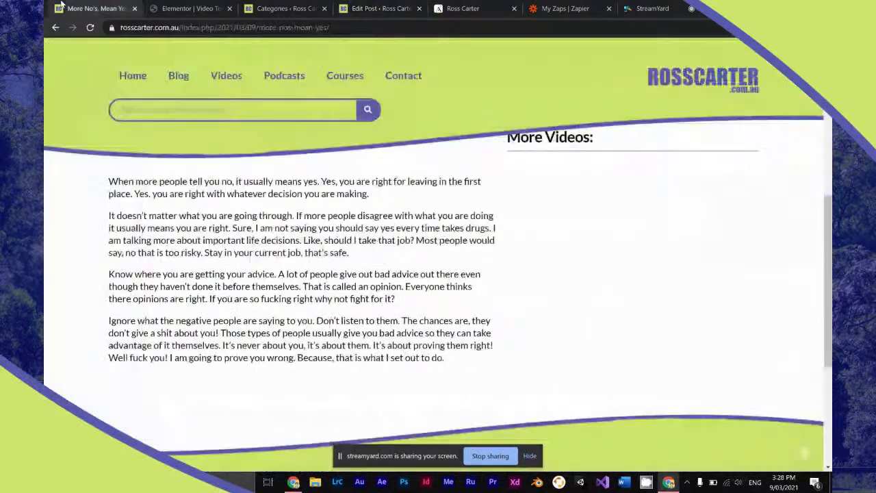
Add an In Category: Videos > Entertainment display condition to the video template and save it.
click(91, 28)
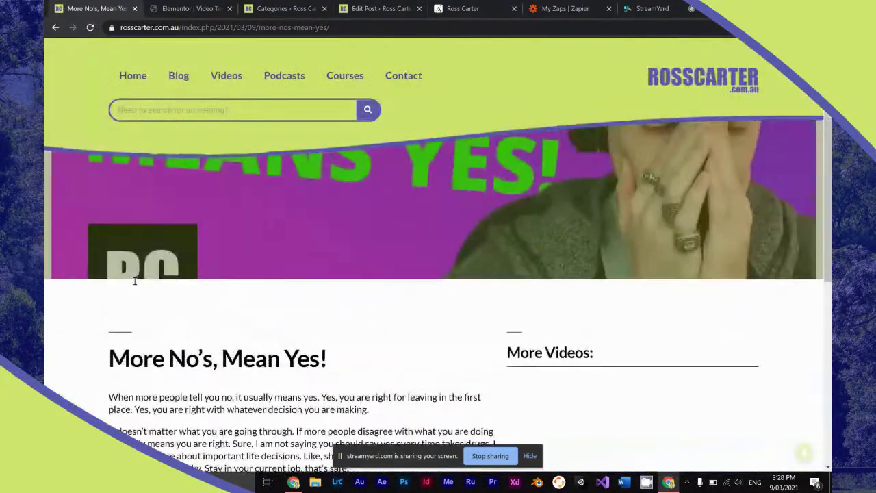
click(168, 8)
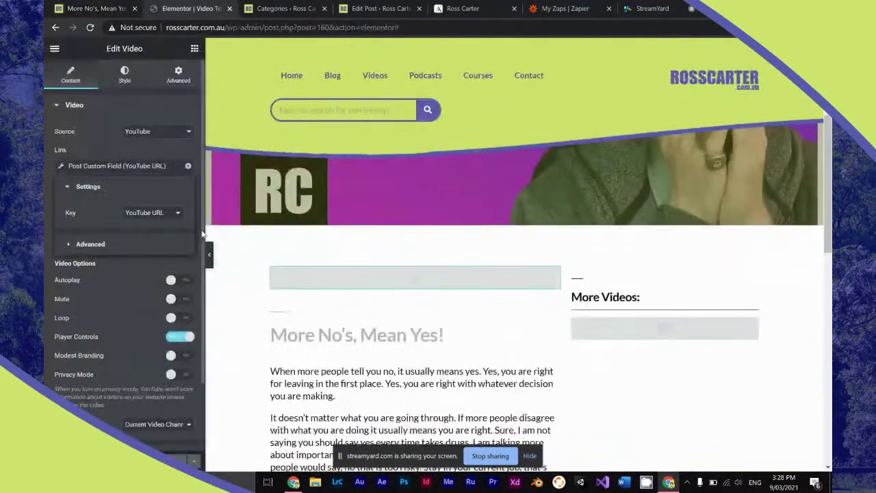
click(194, 461)
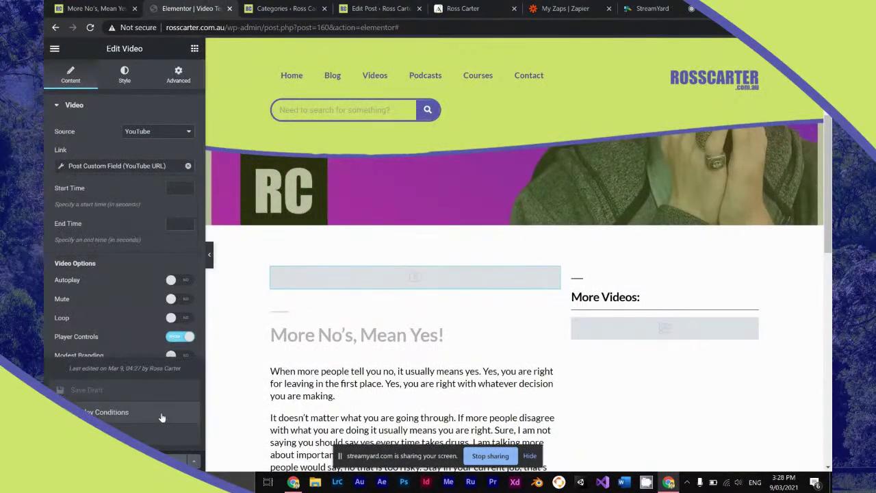
click(160, 413)
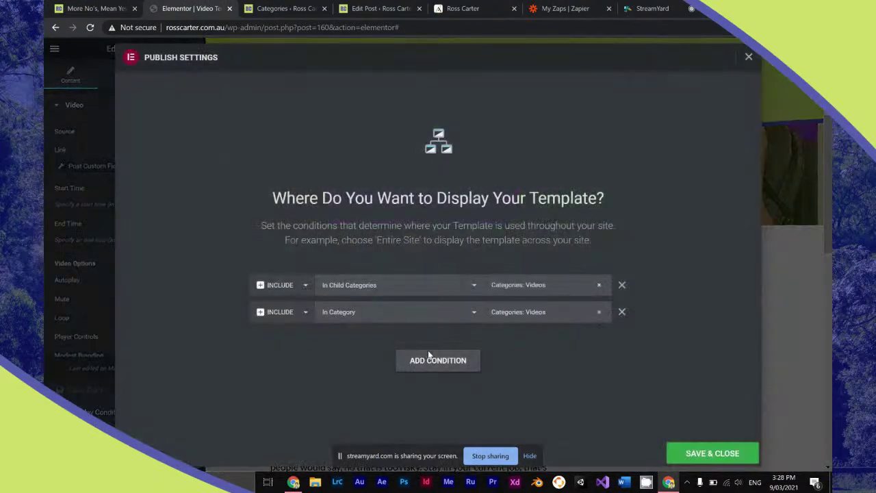
click(429, 354)
click(481, 341)
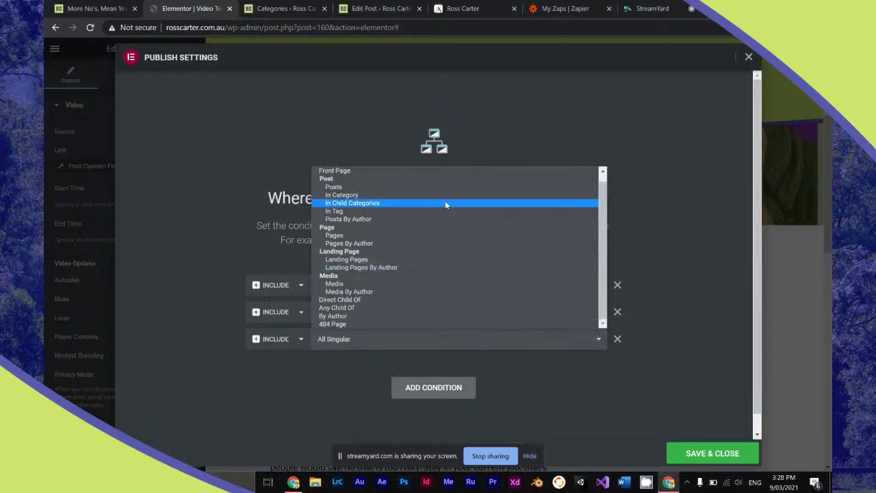
click(444, 195)
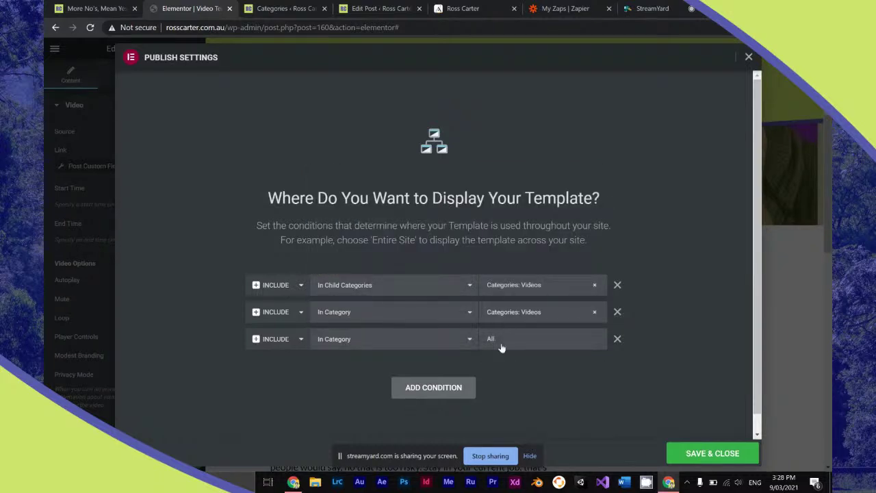
click(504, 341)
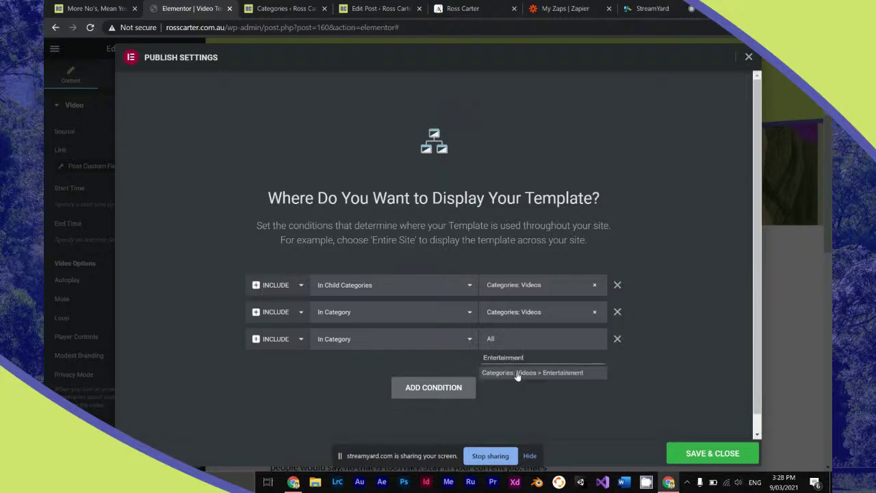
click(517, 373)
click(710, 453)
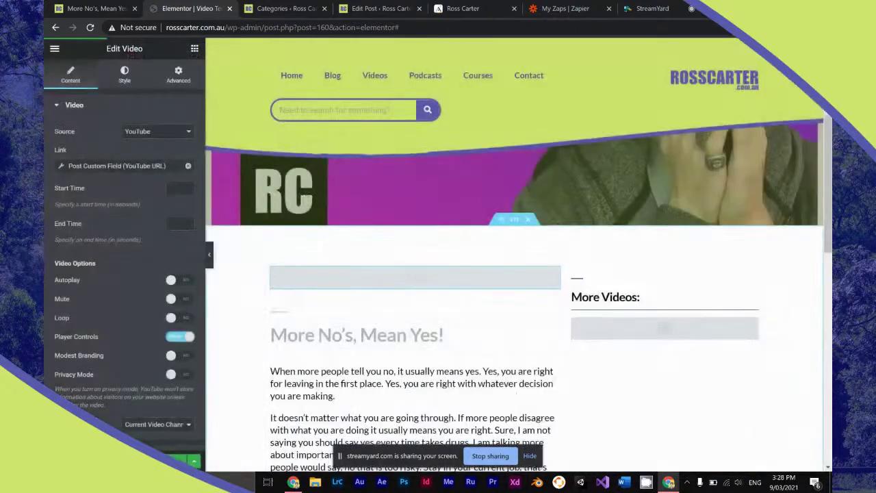
click(92, 8)
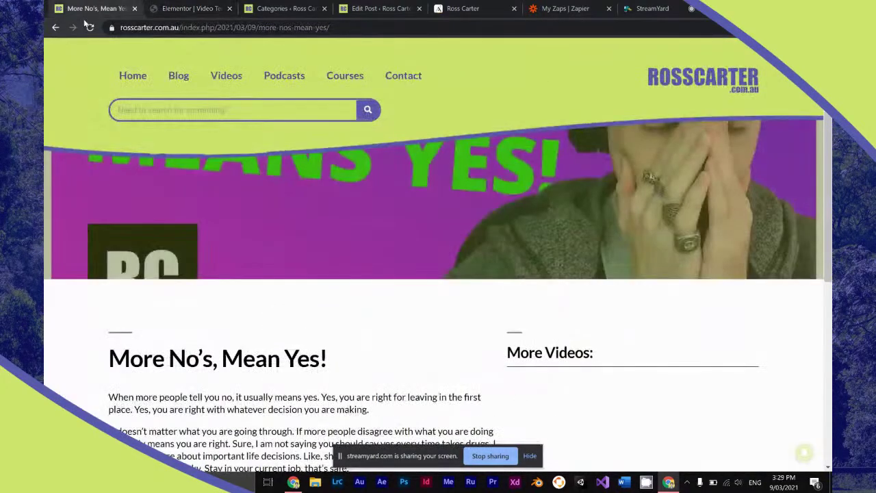
Reload the live post to check the template, then return to the post editor.
click(89, 28)
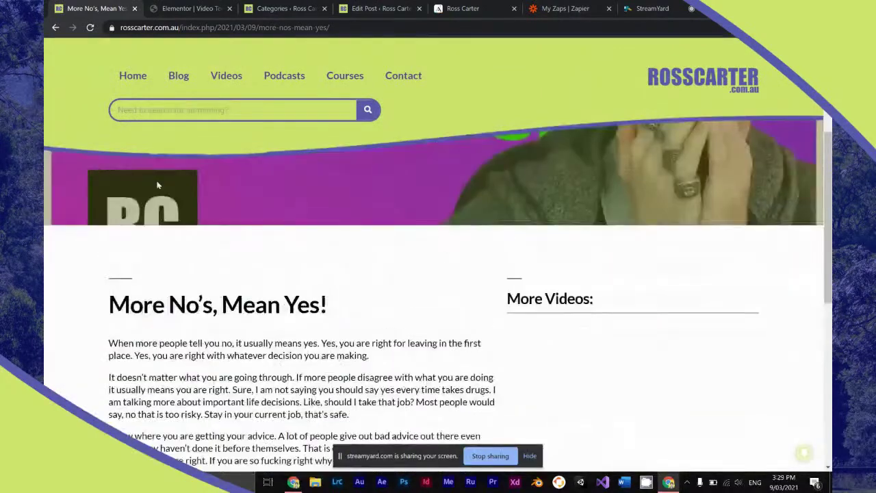
click(191, 6)
click(296, 7)
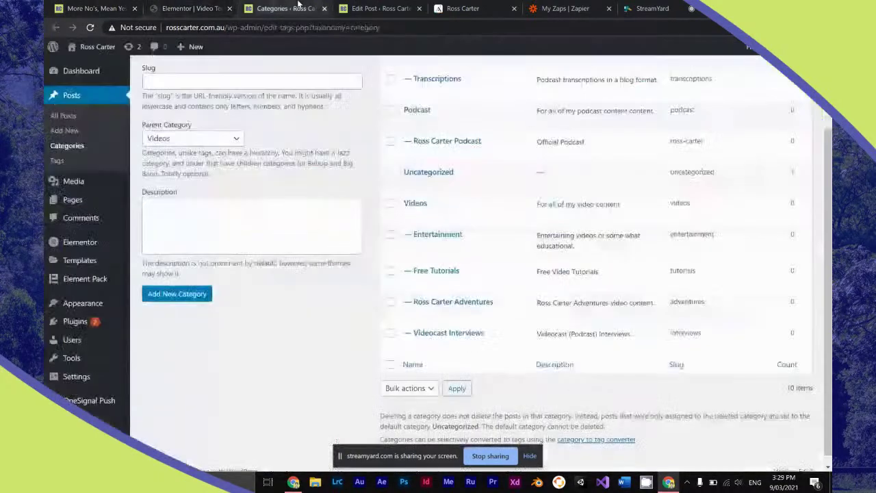
click(376, 8)
Copy the YouTube URL custom field value into a new browser tab's address bar.
scroll(344, 157, down, 10)
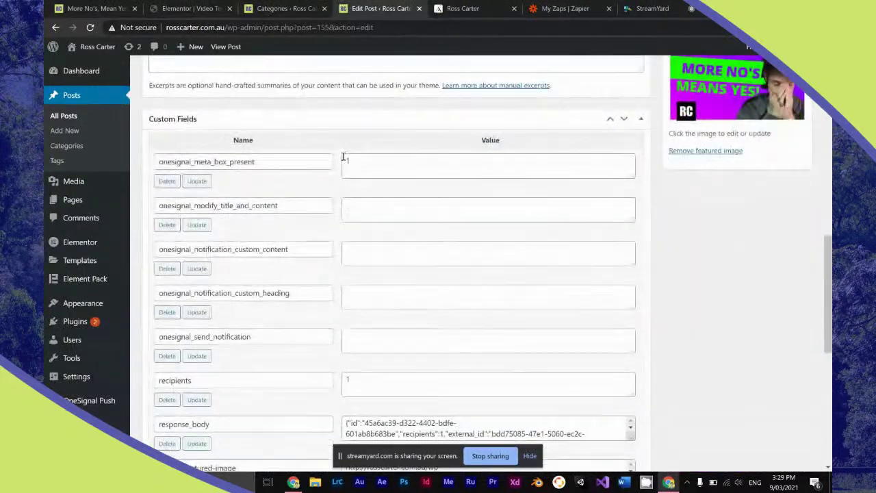
scroll(344, 158, down, 3)
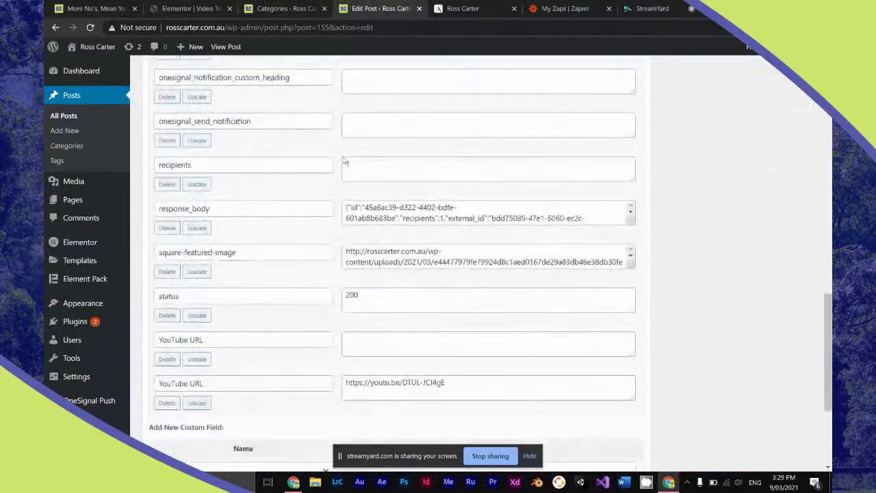
triple_click(379, 376)
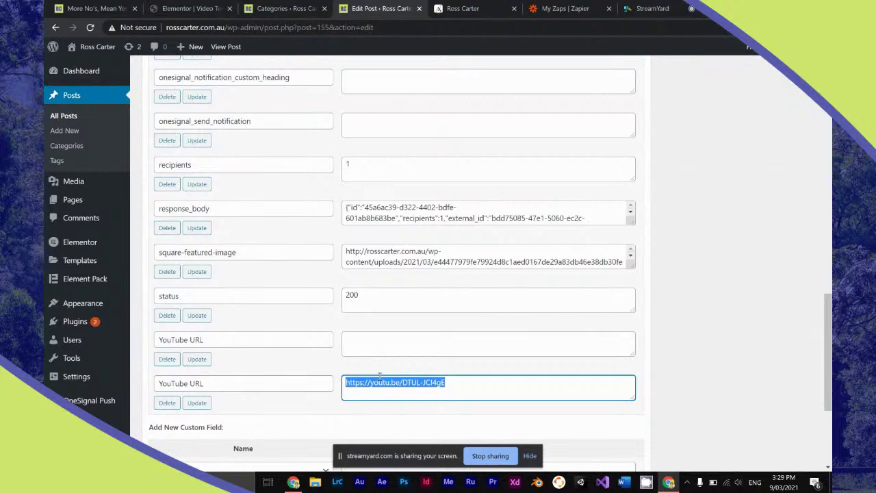
key(ctrl+c)
key(ctrl+t)
key(ctrl+v)
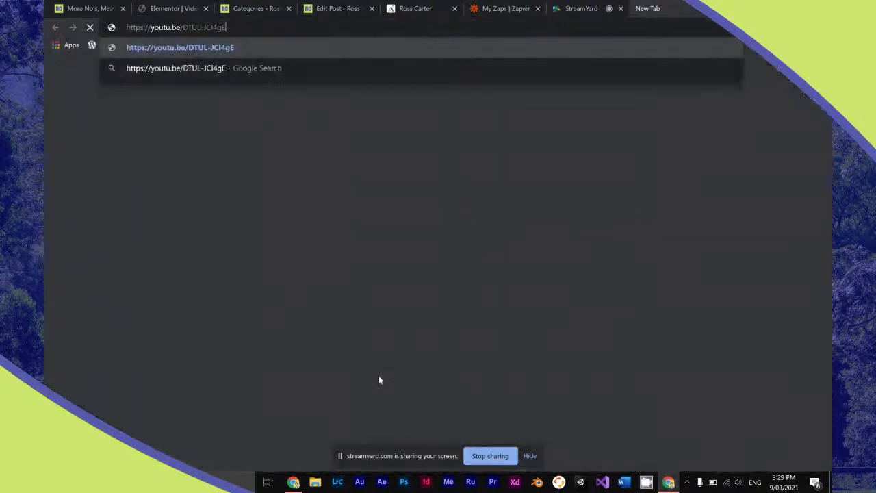
Load the More No's, Mean Yes! video, view its share link, then close it.
key(Return)
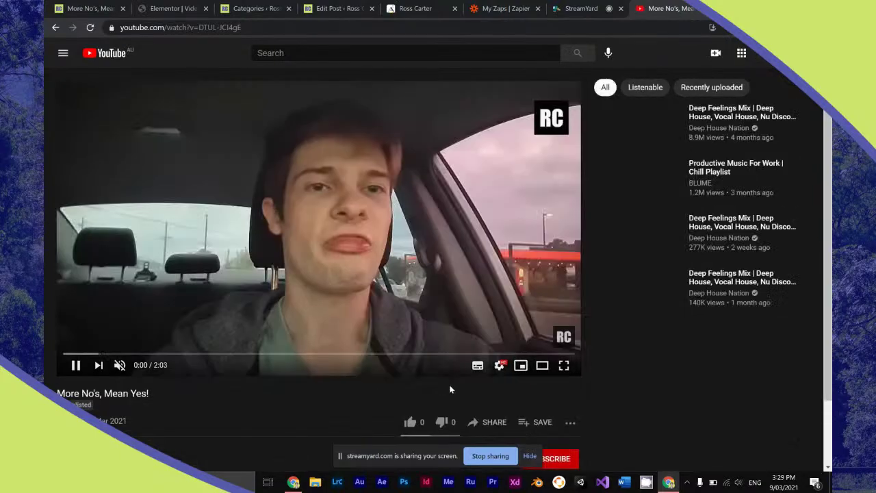
click(488, 423)
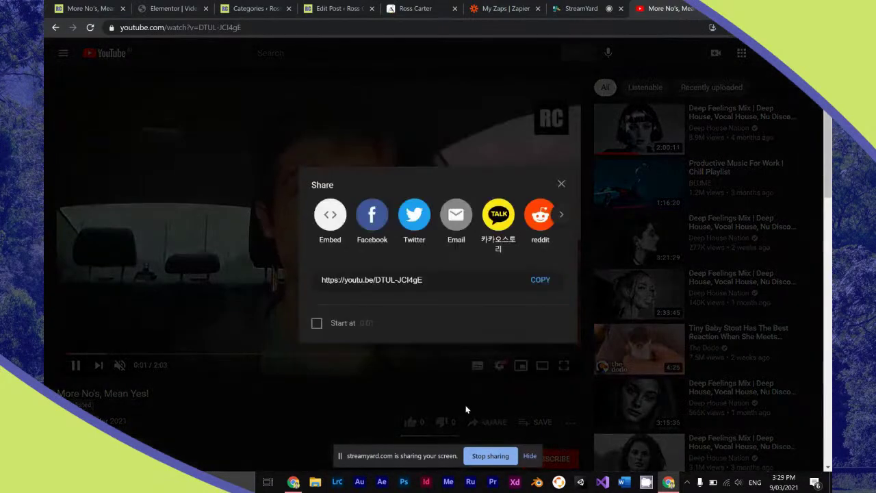
click(367, 281)
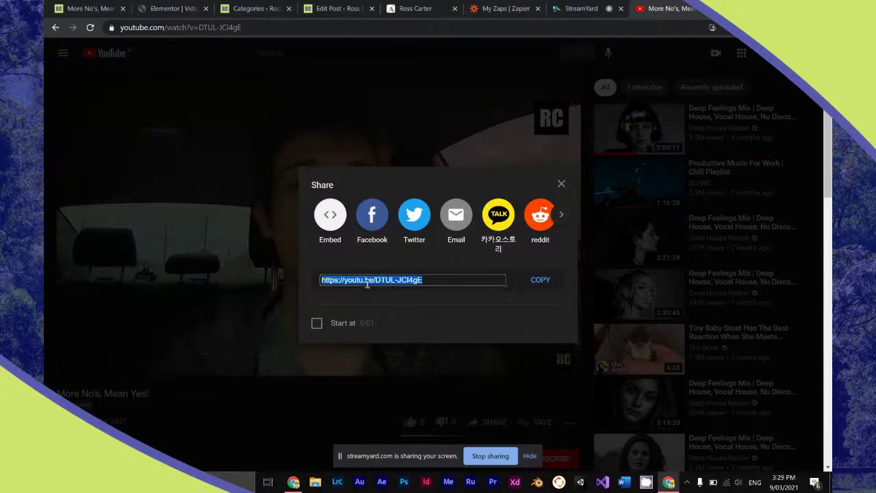
key(ctrl+w)
click(179, 8)
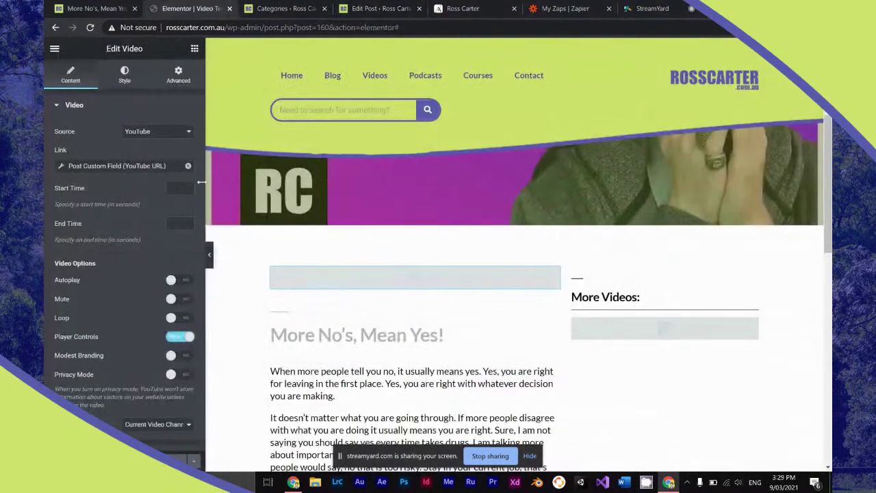
Confirm the video link's Post Custom Field key is set to YouTube URL.
click(150, 168)
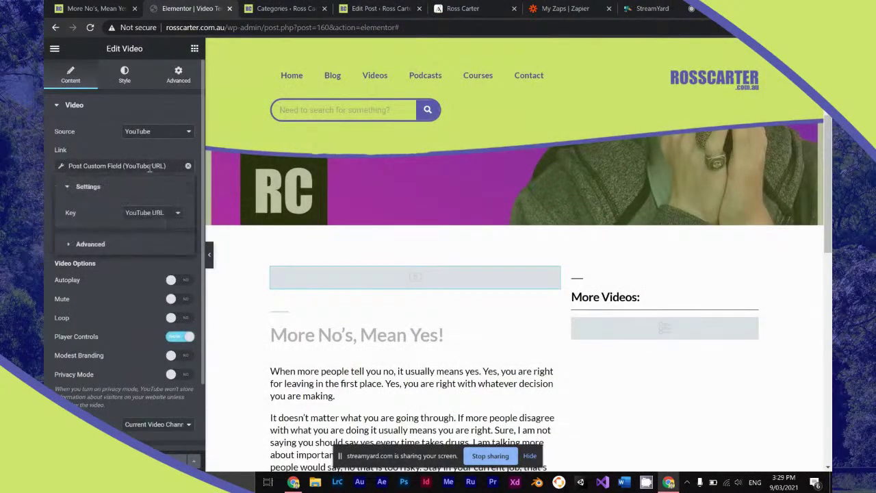
click(152, 212)
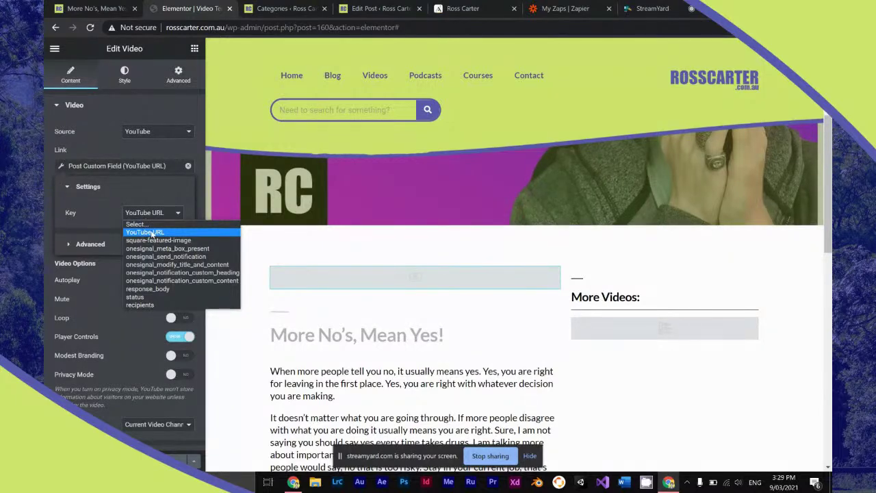
click(152, 234)
click(45, 293)
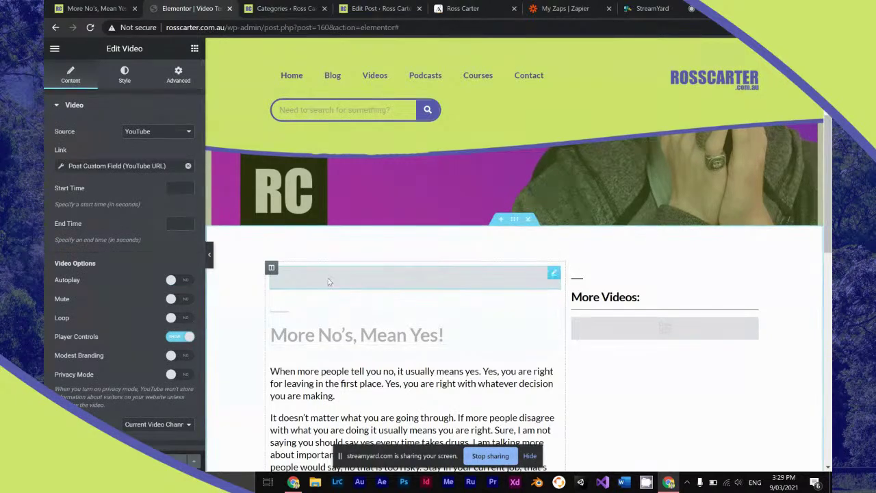
Confirm the video Source is YouTube, then check the live post and categories page.
click(179, 133)
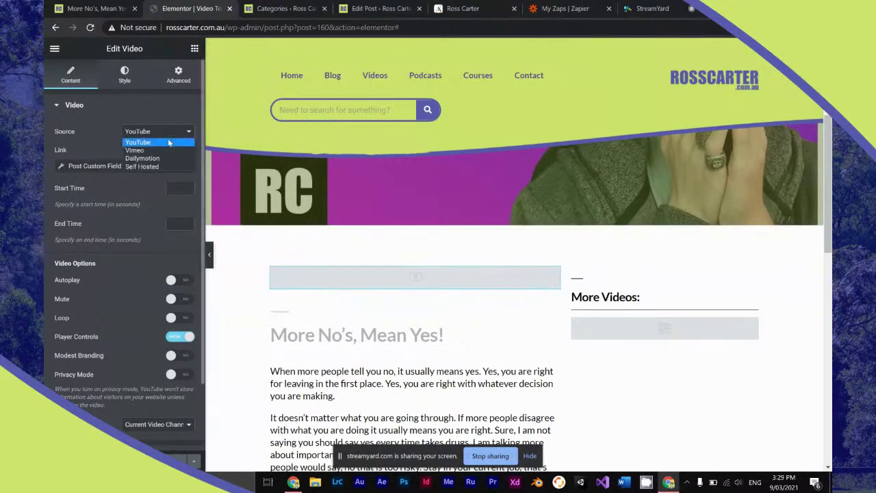
click(168, 142)
click(93, 8)
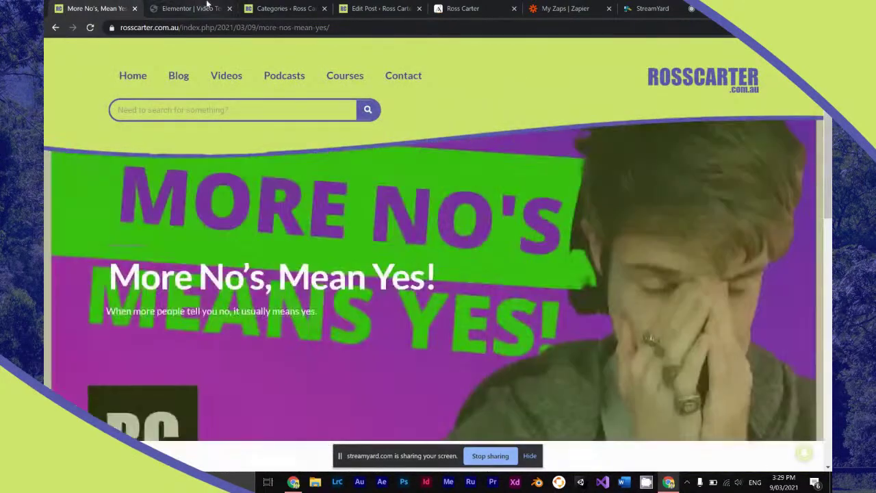
key(ctrl+Tab)
key(ctrl+Tab)
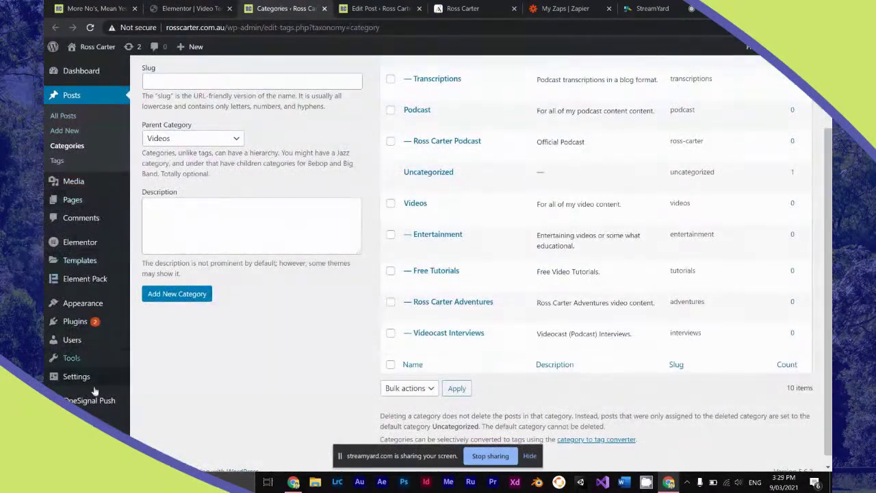
Replace the date tags with %category% for permalinks /index.php/%category%/%postname%/ and save.
mouse_move(93, 380)
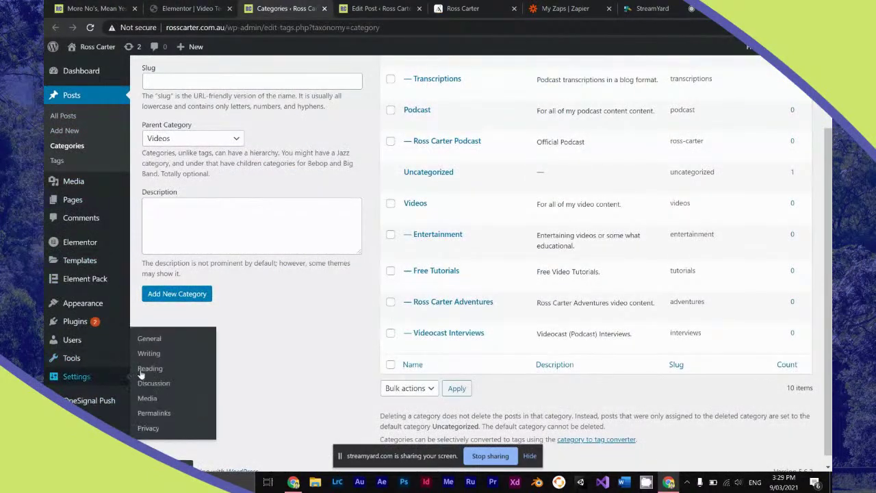
click(168, 413)
scroll(278, 353, down, 1)
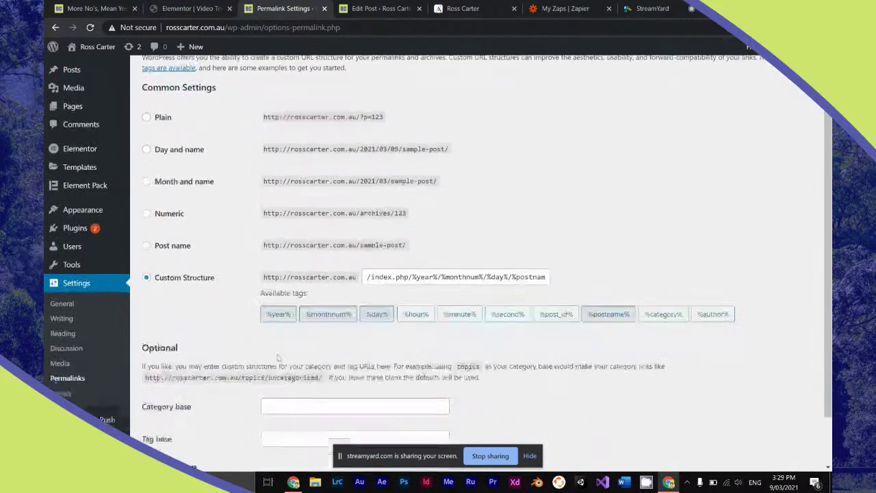
drag(411, 262, 505, 262)
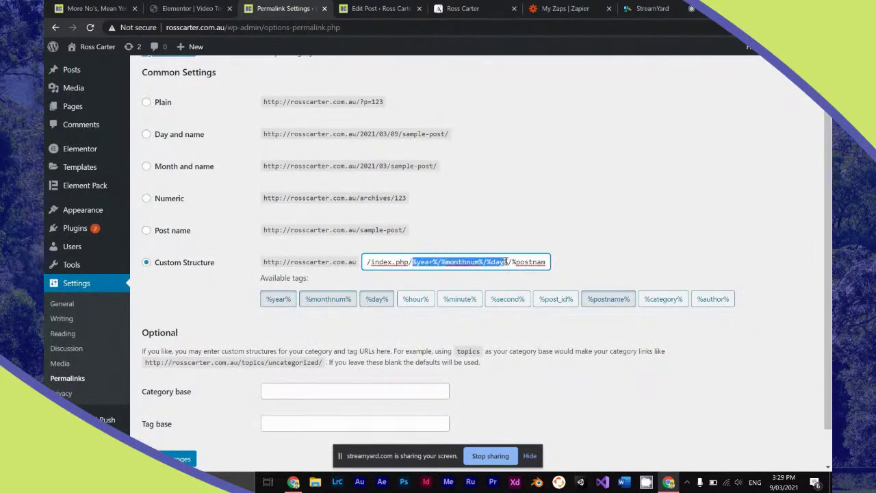
key(BackSpace)
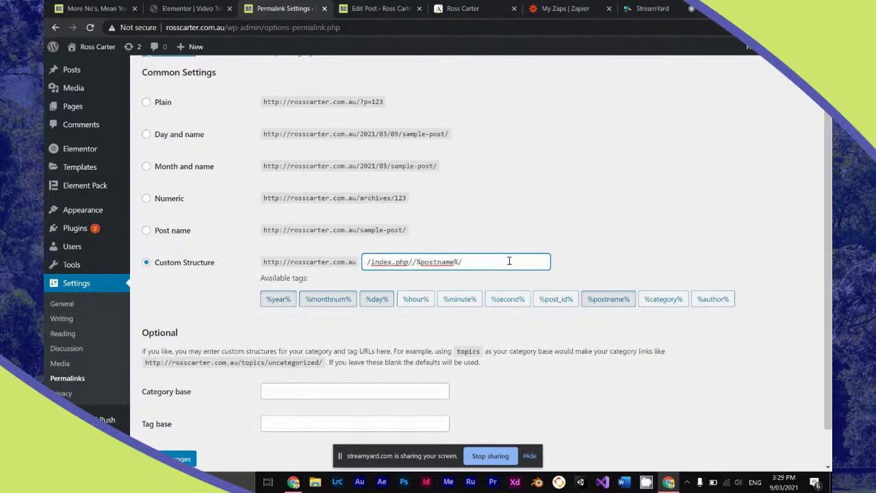
click(654, 306)
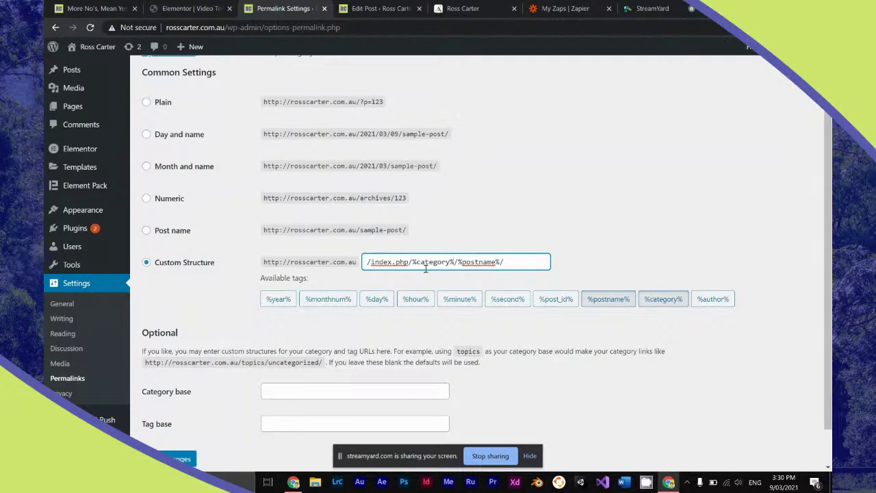
click(179, 458)
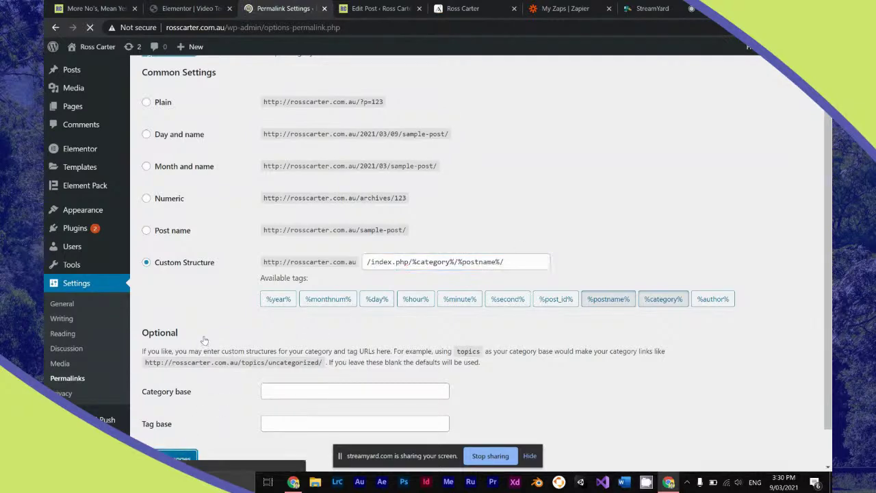
scroll(204, 305, down, 3)
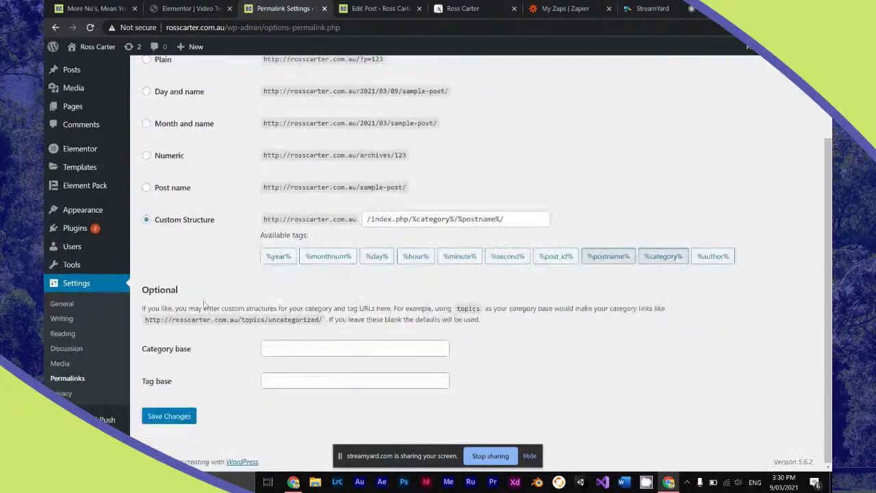
click(93, 8)
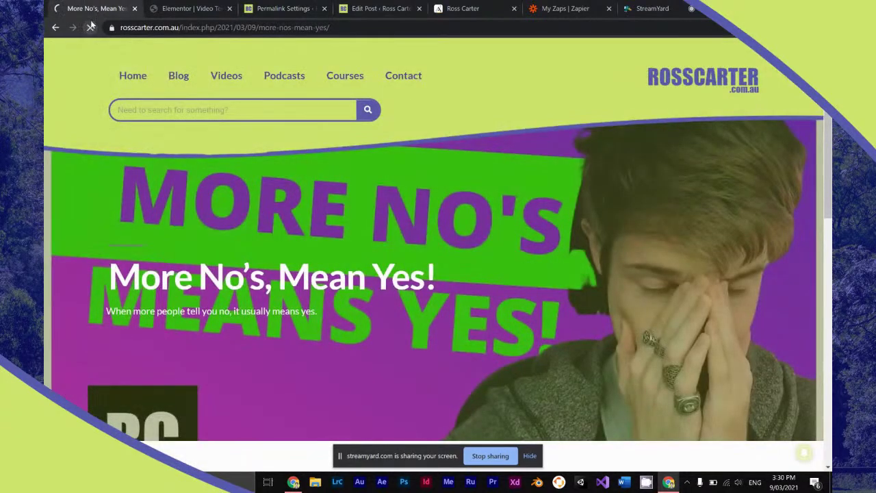
Browse from the home page to the Visiting Canberra and More No's, Mean Yes! posts.
click(130, 77)
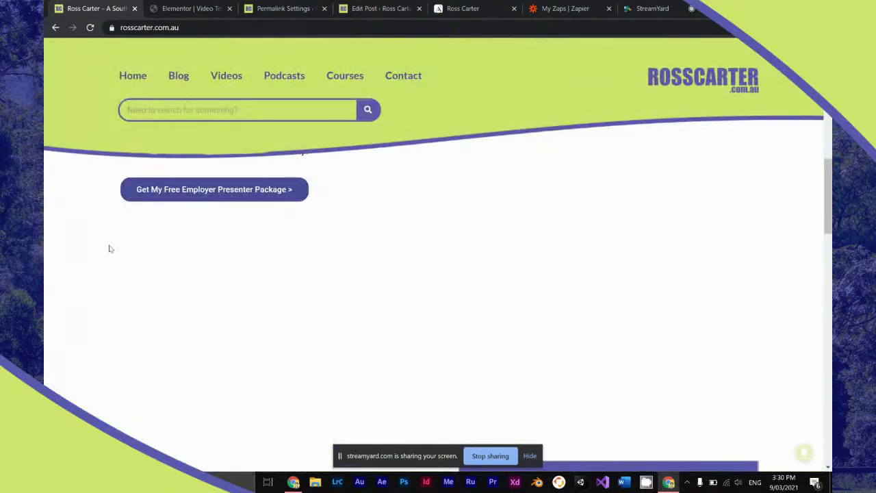
scroll(109, 248, down, 10)
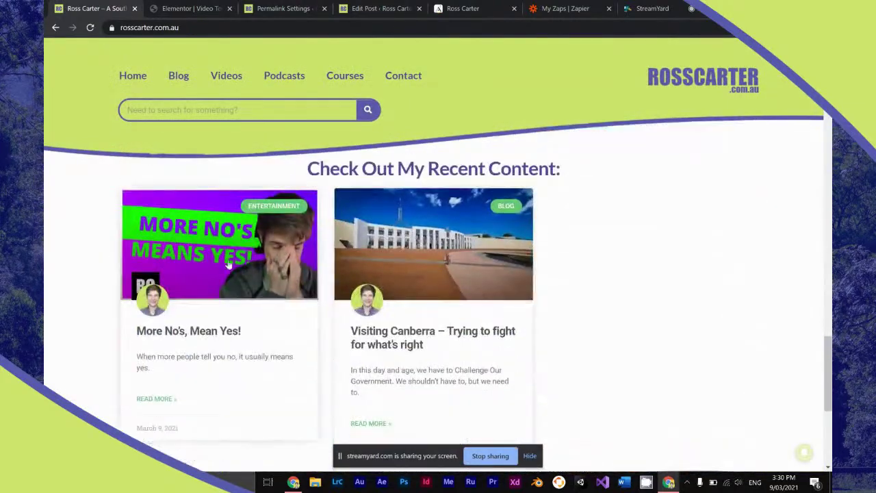
click(424, 280)
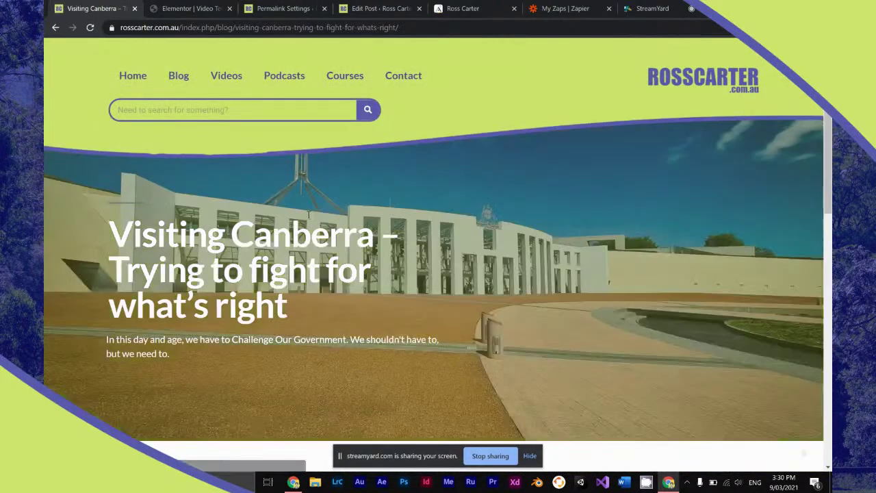
scroll(308, 215, down, 3)
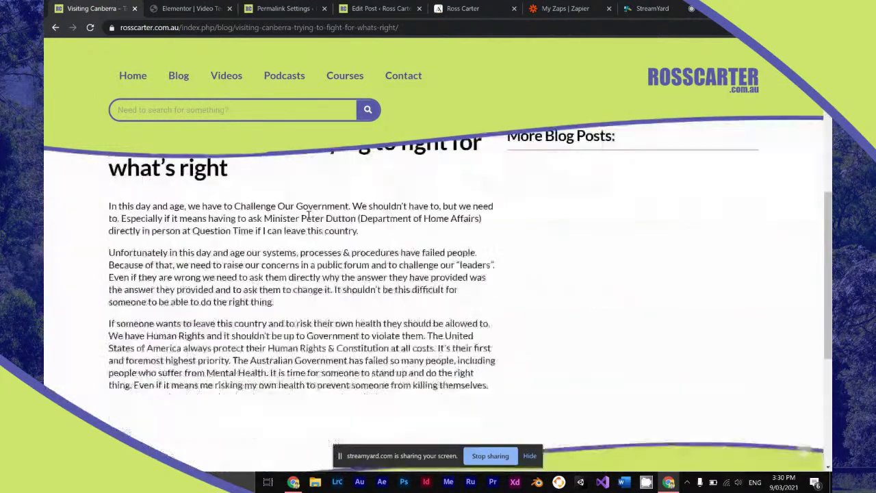
scroll(309, 215, down, 15)
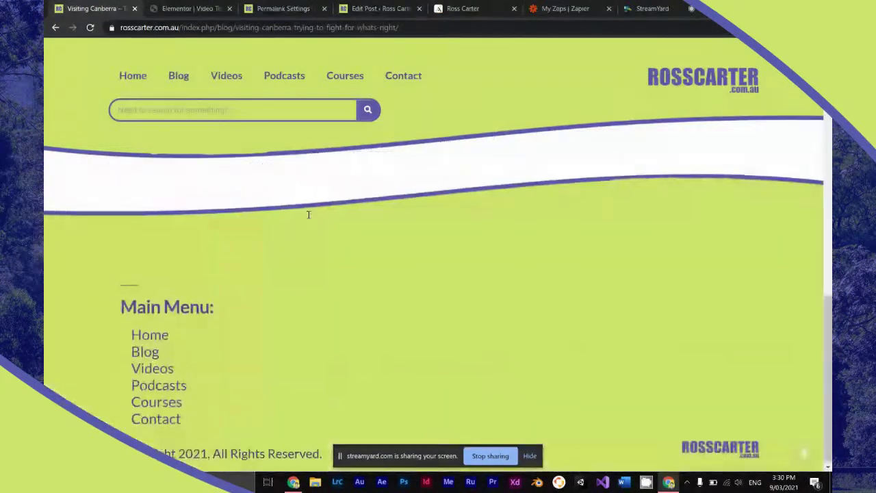
click(148, 333)
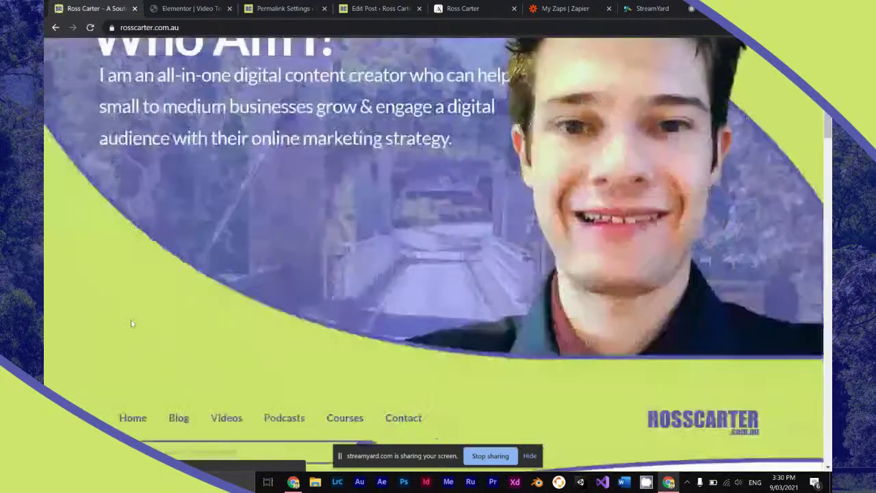
scroll(132, 323, down, 20)
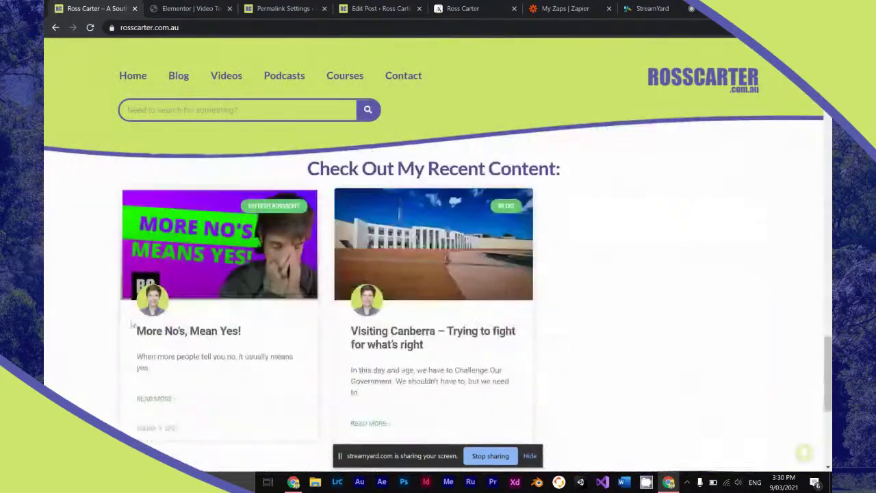
click(249, 238)
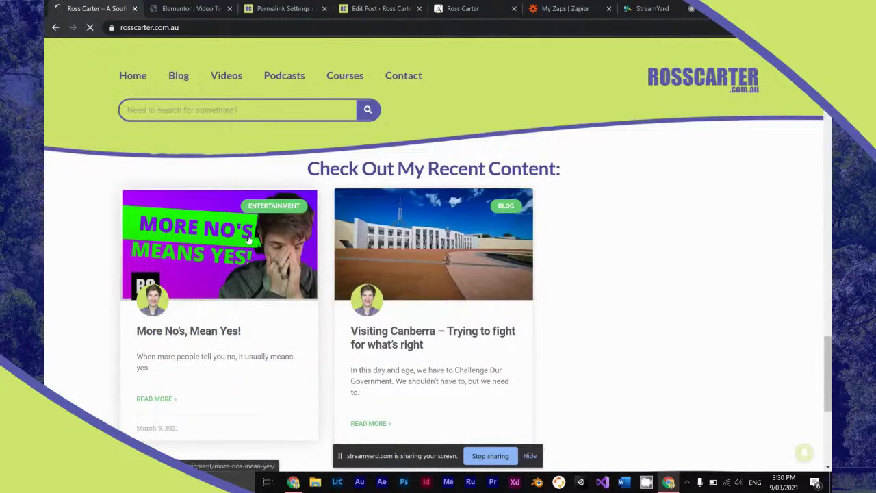
scroll(100, 249, down, 3)
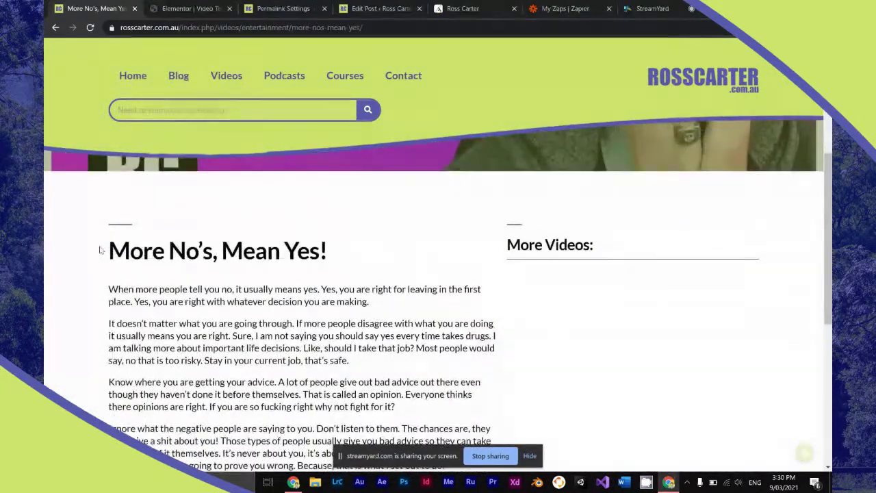
scroll(116, 245, up, 1)
scroll(138, 235, down, 1)
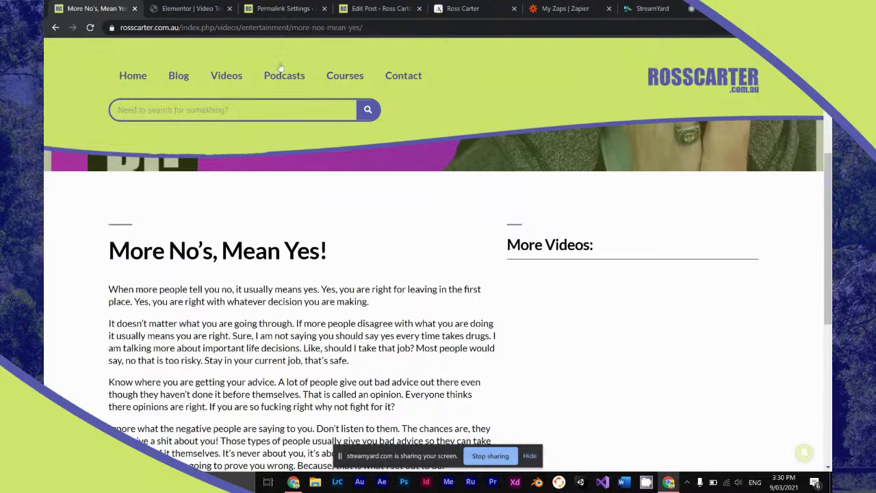
Load the post's address without index.php in a private window, confirm page not found, close it.
click(199, 9)
click(281, 8)
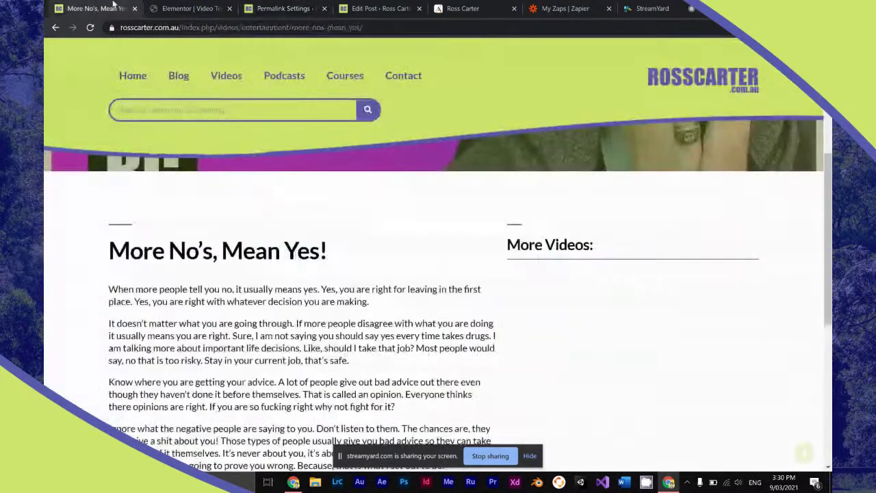
key(ctrl+1)
click(196, 28)
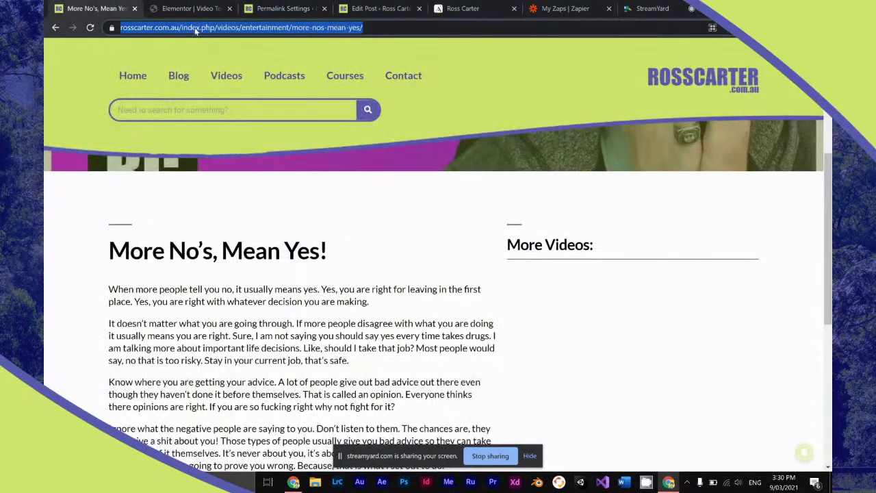
key(ctrl+c)
key(ctrl+shift+n)
key(ctrl+v)
drag(214, 27, 247, 26)
key(BackSpace)
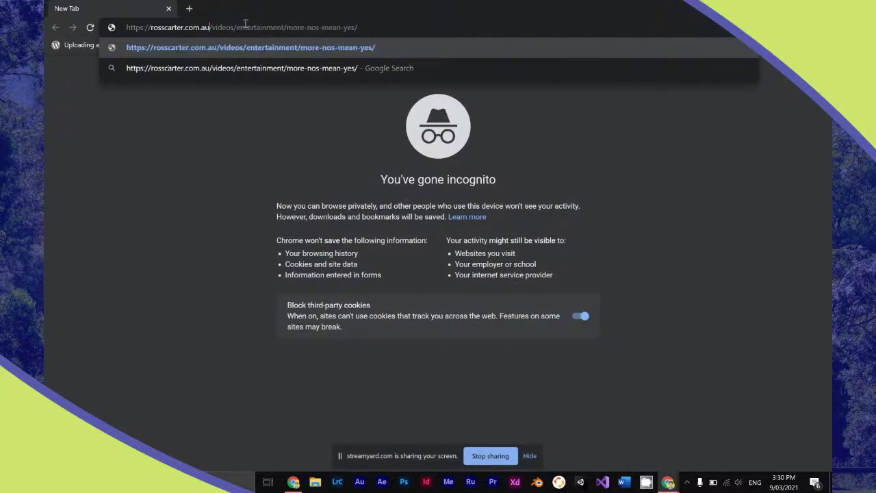
key(Return)
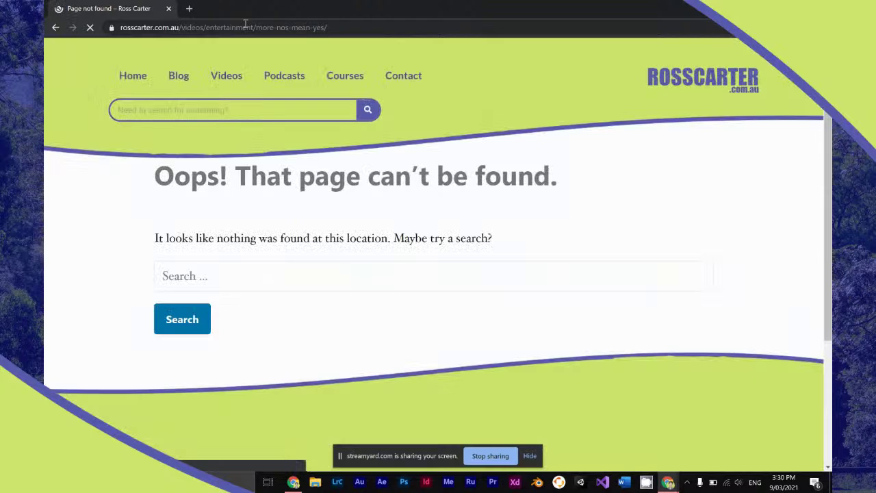
key(ctrl+w)
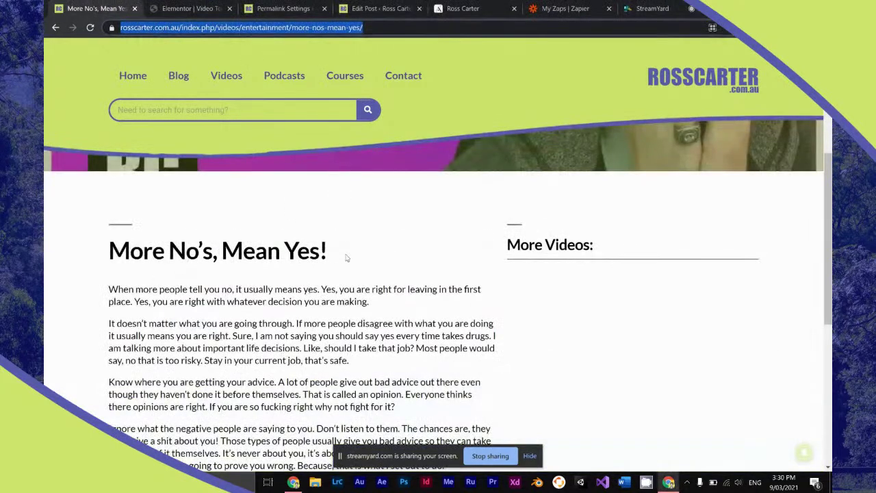
click(218, 5)
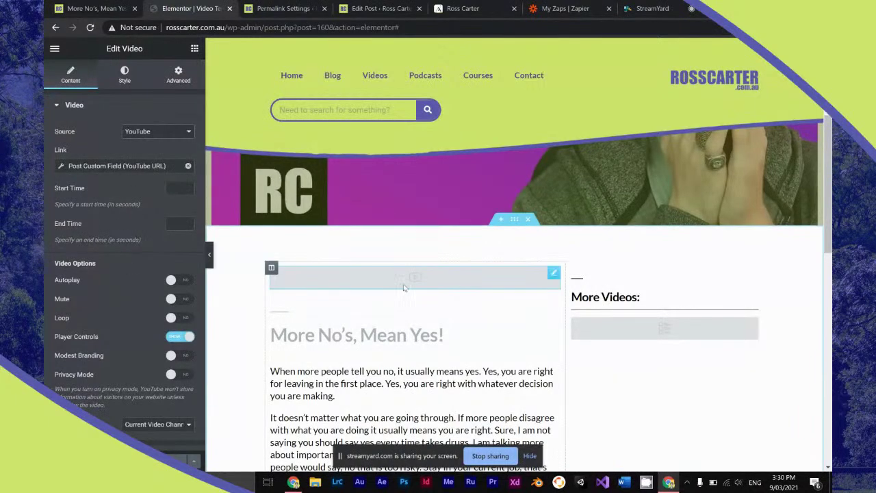
Remove the dynamic YouTube URL tag from the video Link and clear the wrongly pasted address.
click(187, 166)
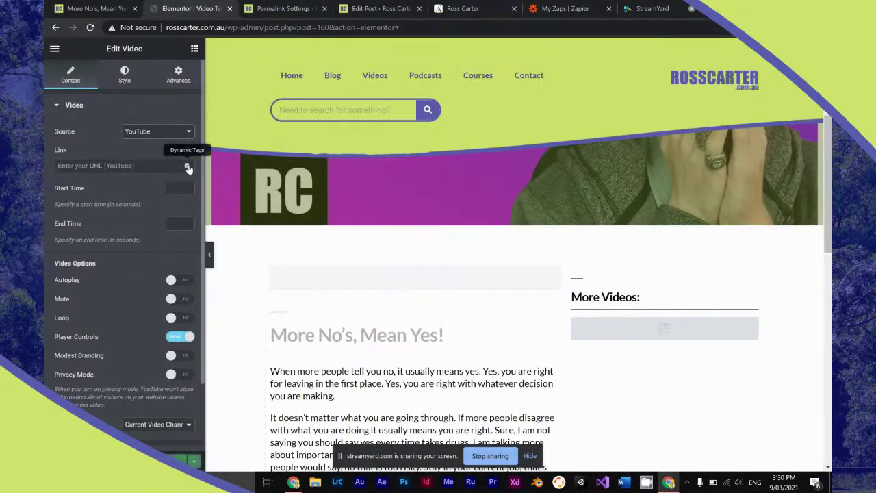
click(112, 167)
key(ctrl+v)
key(ctrl+a)
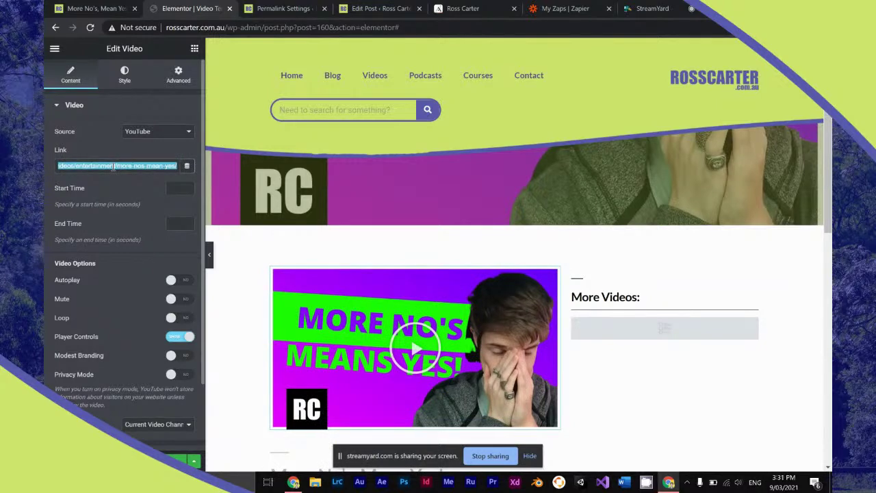
key(BackSpace)
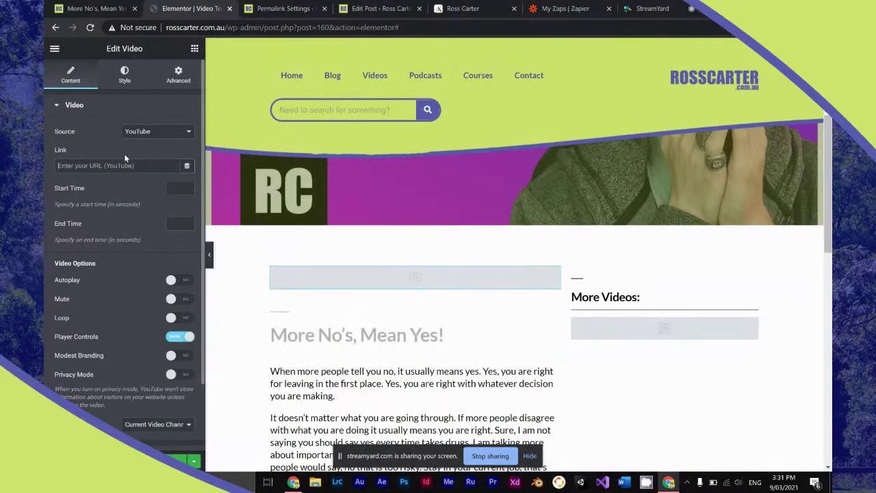
Paste the YouTube address from the Adalo record into the video Link field.
click(402, 6)
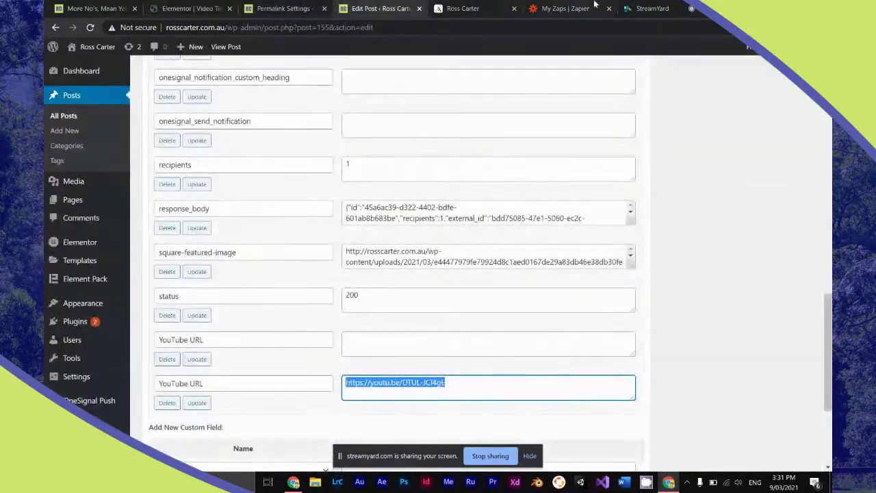
click(508, 6)
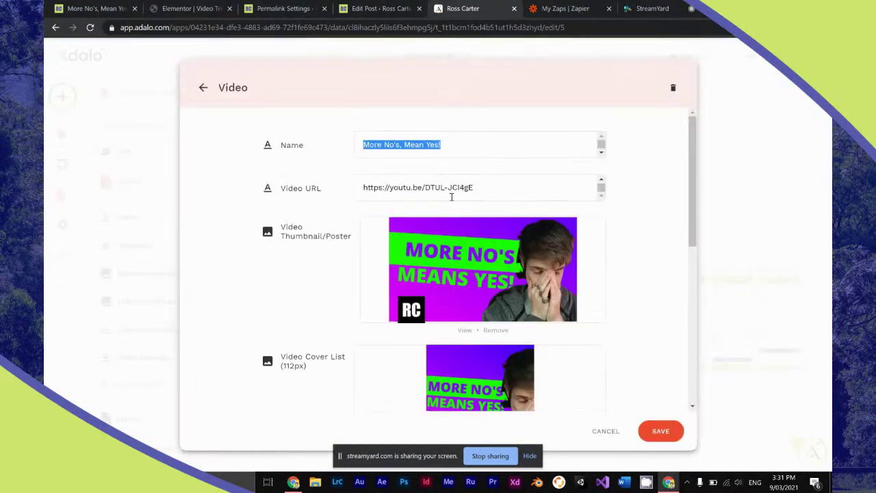
double_click(459, 188)
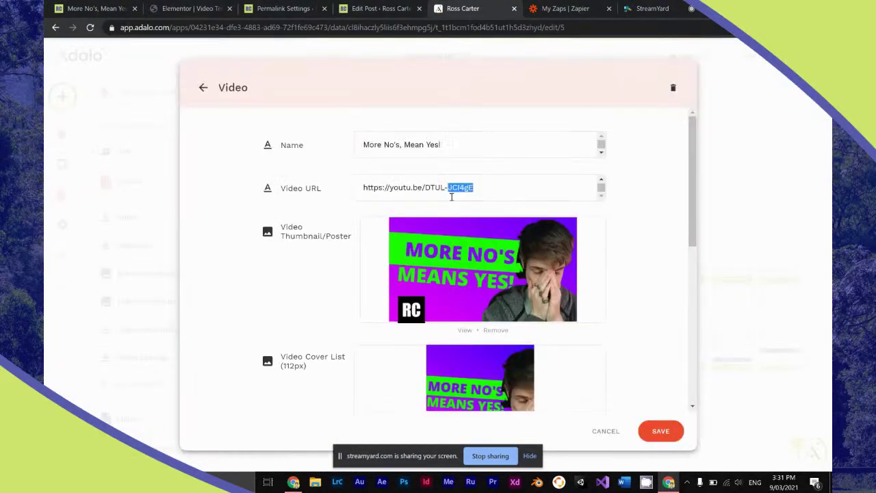
triple_click(440, 190)
click(188, 8)
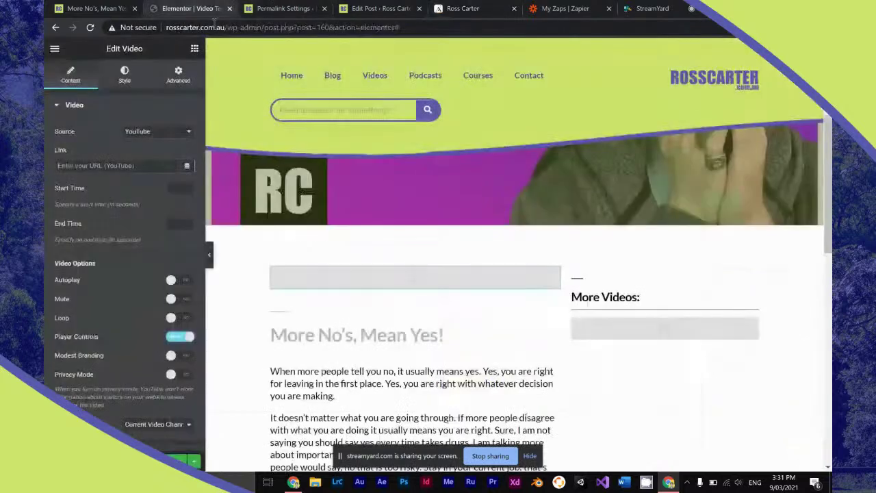
click(117, 165)
key(ctrl+v)
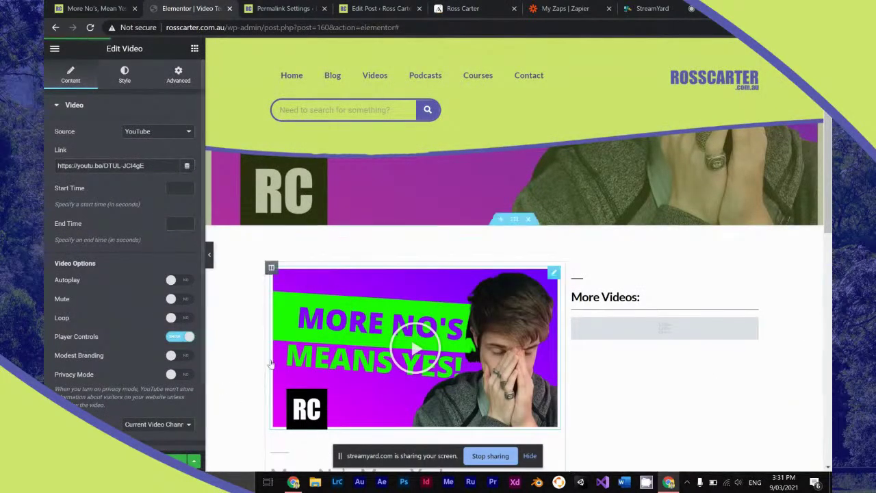
click(96, 9)
click(89, 27)
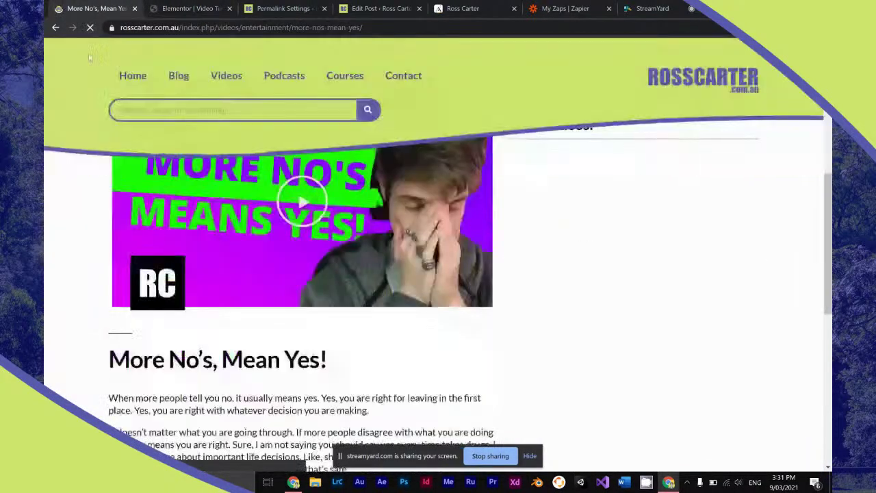
click(294, 312)
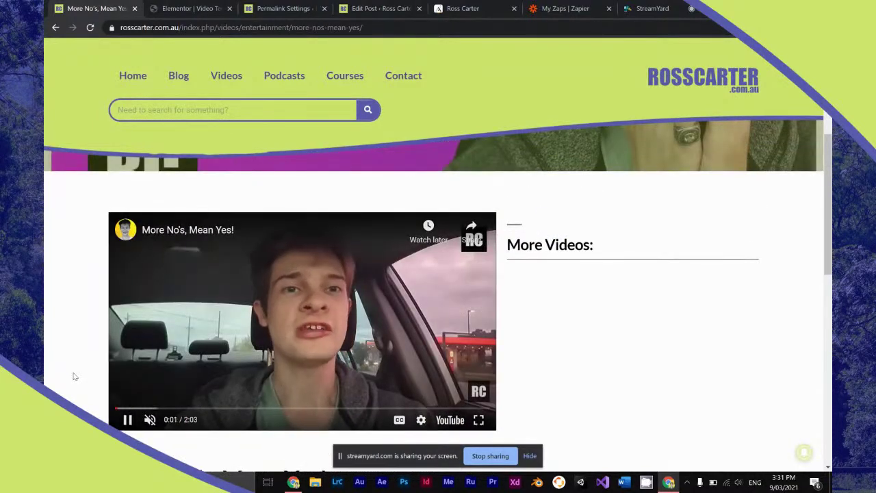
scroll(75, 376, down, 1)
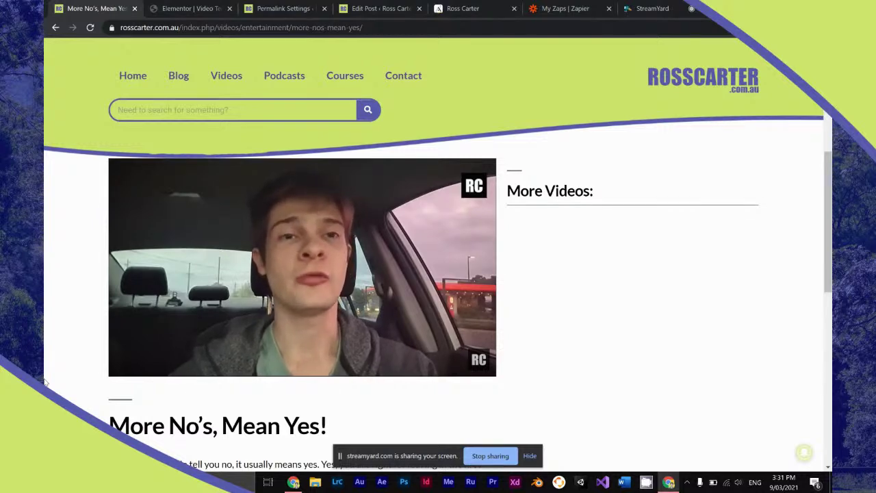
scroll(54, 382, up, 1)
mouse_move(190, 377)
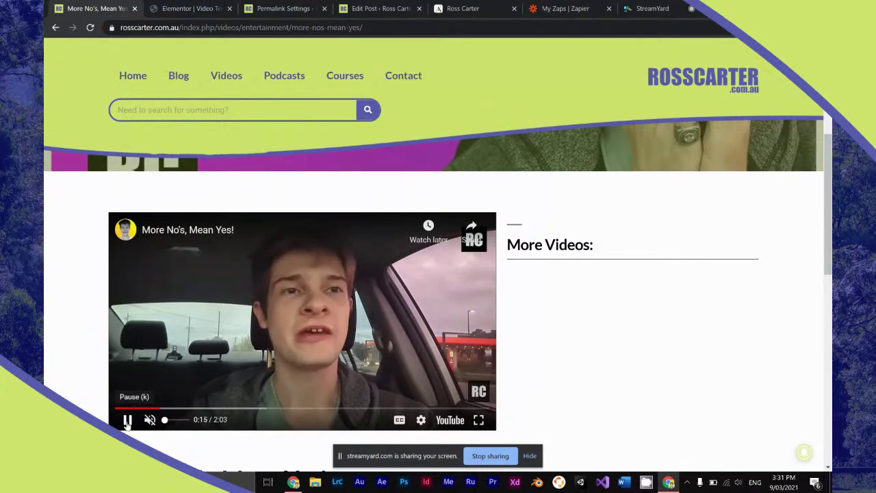
click(185, 8)
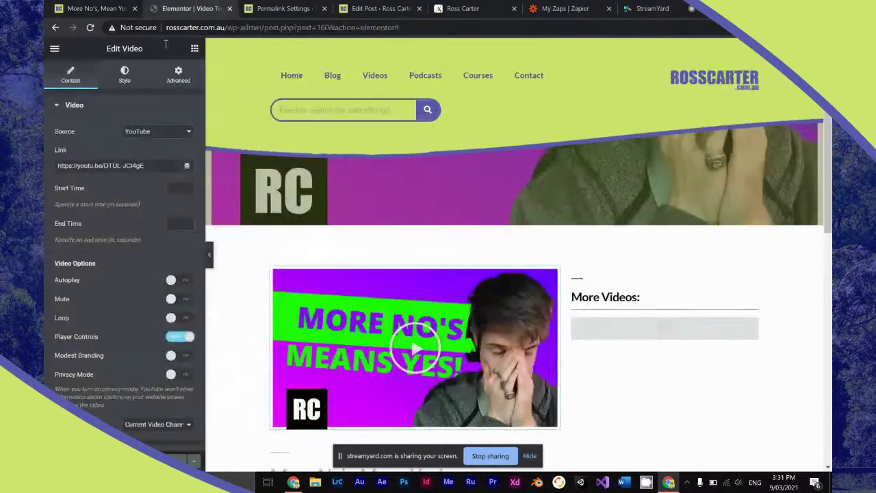
Set the video Link back to a Post Custom Field dynamic tag with key YouTube URL.
key(BackSpace)
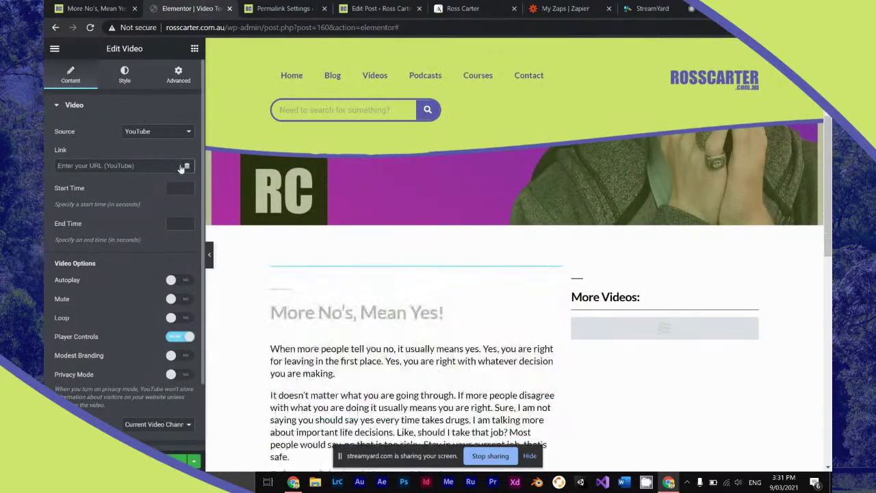
click(186, 166)
click(152, 200)
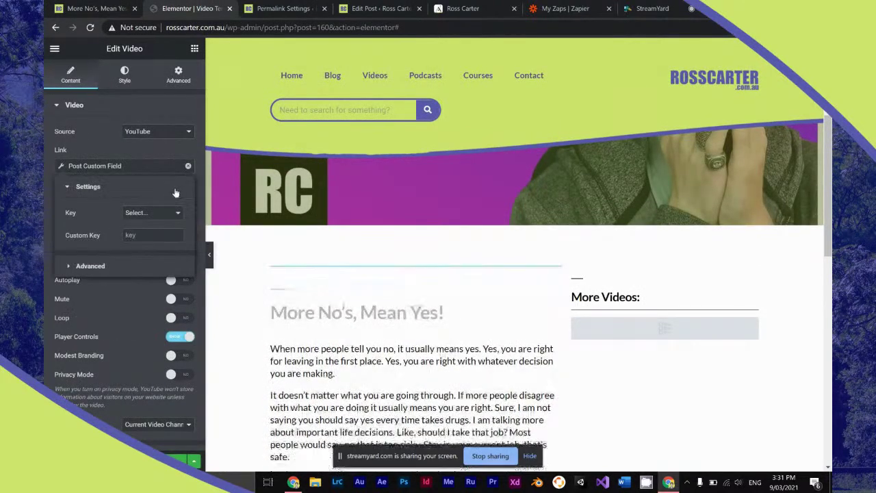
click(151, 212)
click(145, 232)
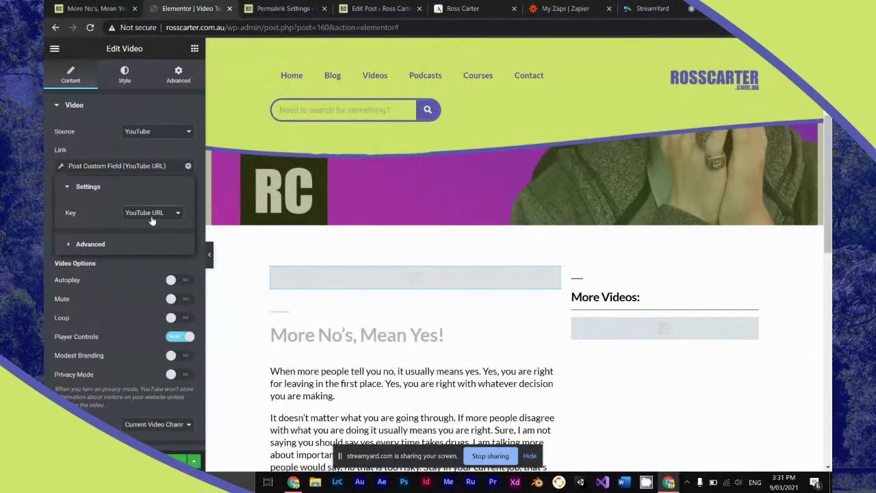
click(110, 246)
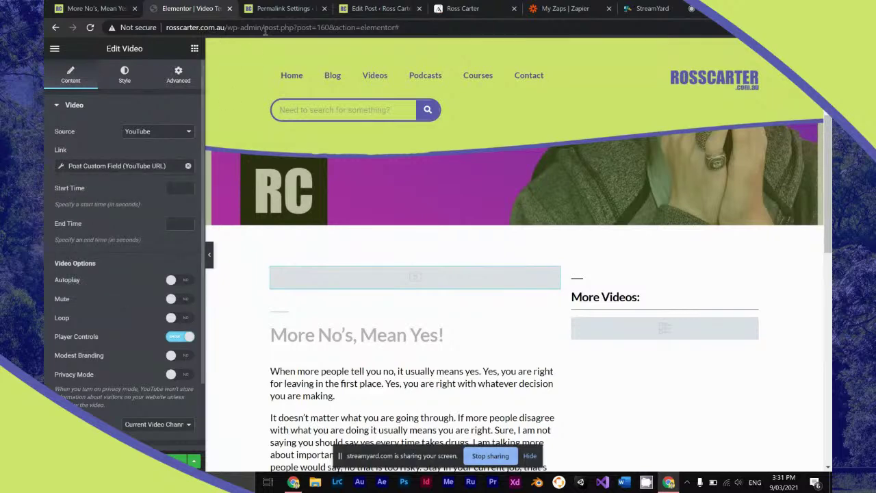
Check the post's custom fields, then search Google for 'custom fields not working elementor'.
click(283, 8)
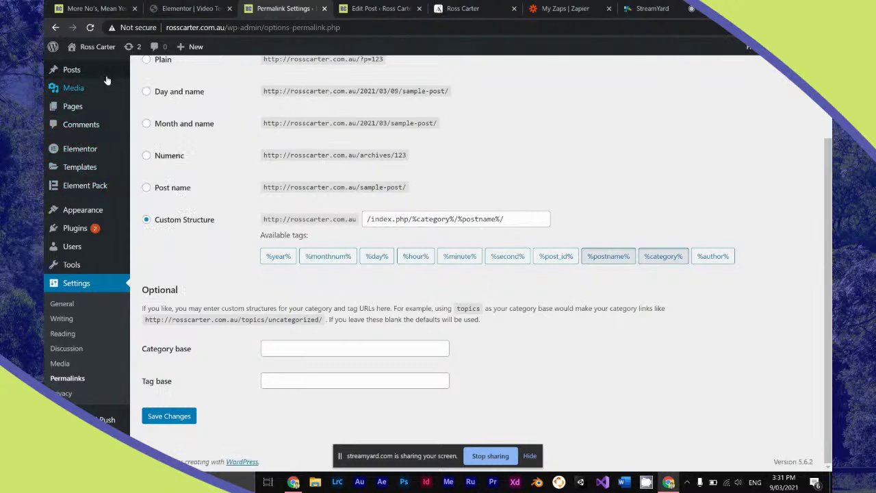
mouse_move(109, 75)
click(154, 74)
click(379, 9)
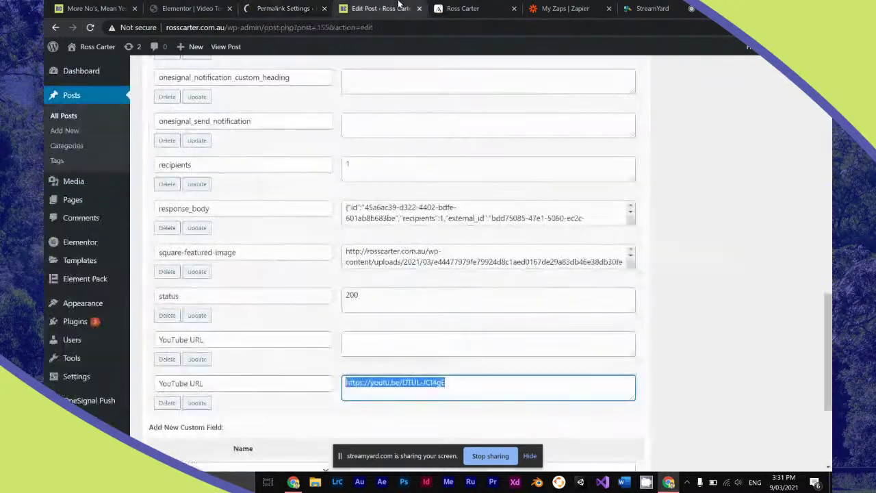
click(370, 26)
text(c)
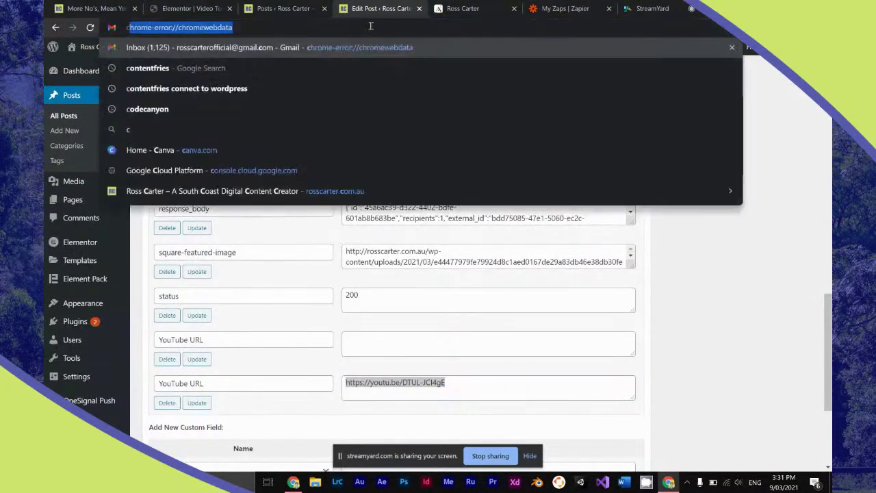
text(ustom fields not )
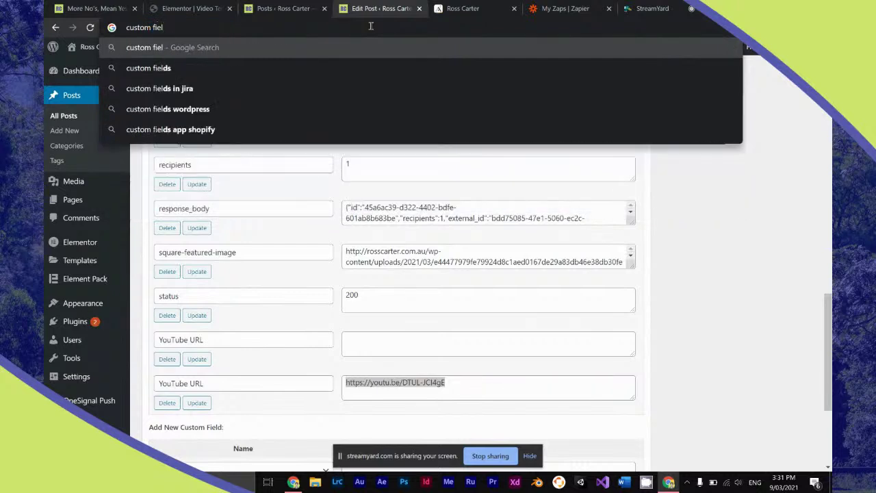
text(working elementor)
key(Return)
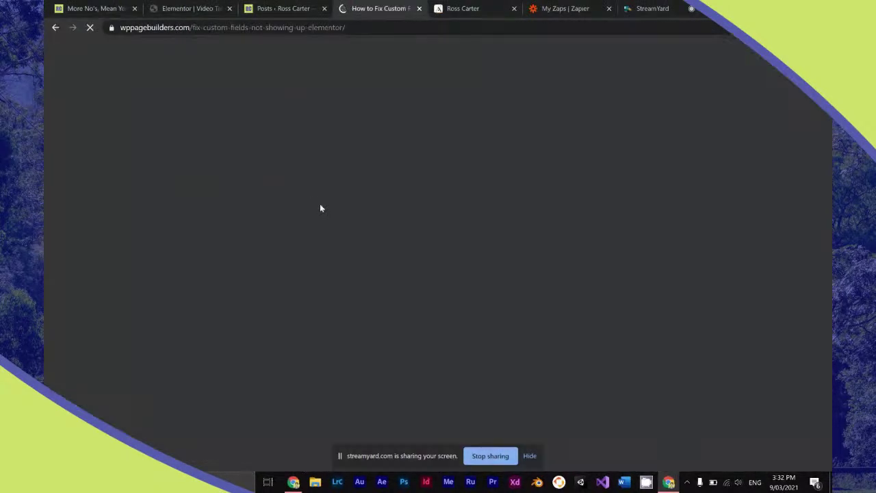
Read down the custom-fields fix article to Solution 2, rolling back to Elementor 3.0.9 and Pro 3.0.7.
scroll(322, 219, down, 4)
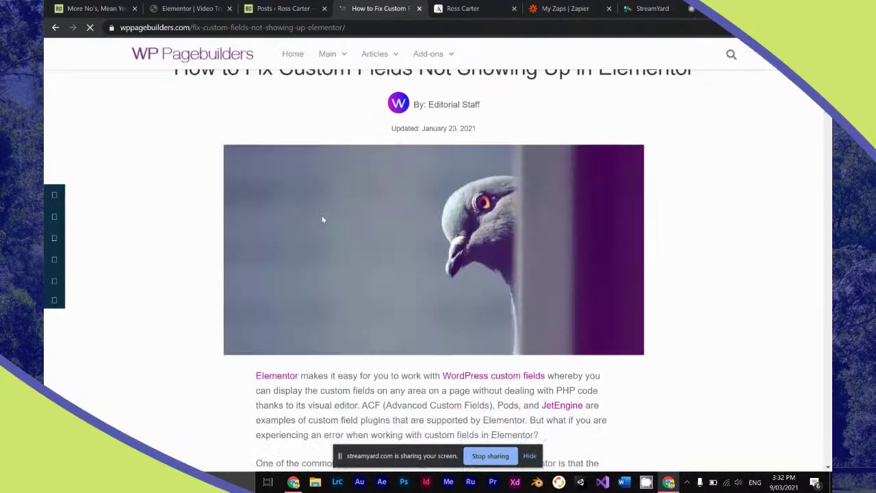
scroll(321, 216, down, 3)
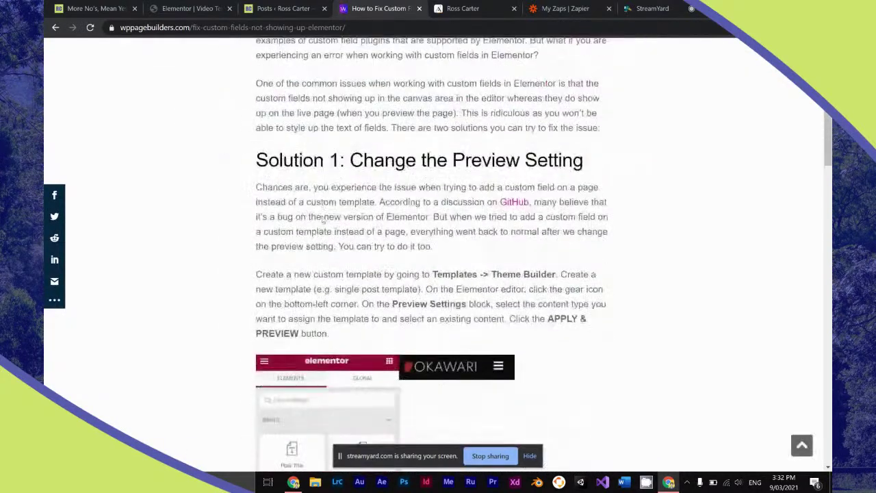
scroll(321, 216, down, 3)
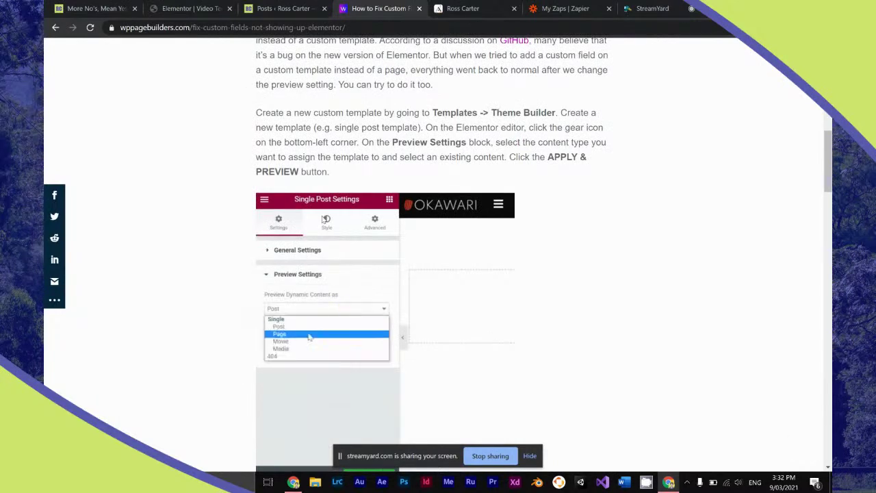
scroll(323, 219, down, 1)
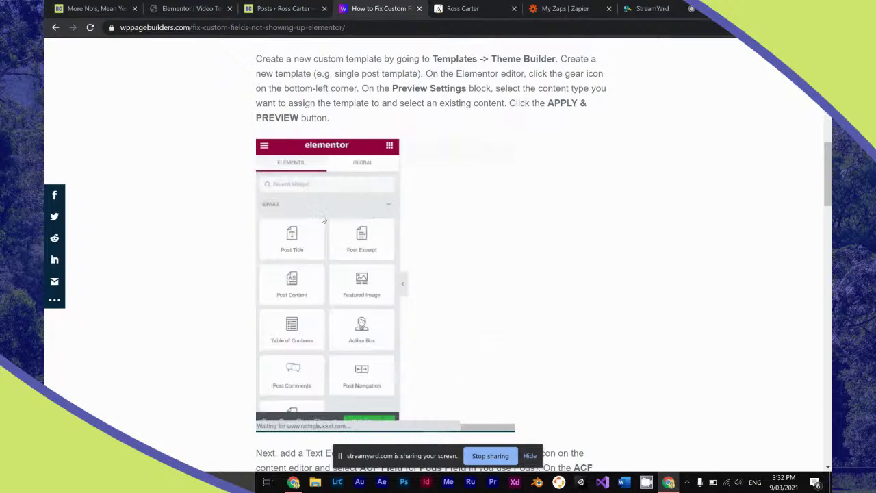
scroll(323, 219, down, 1)
scroll(323, 219, down, 4)
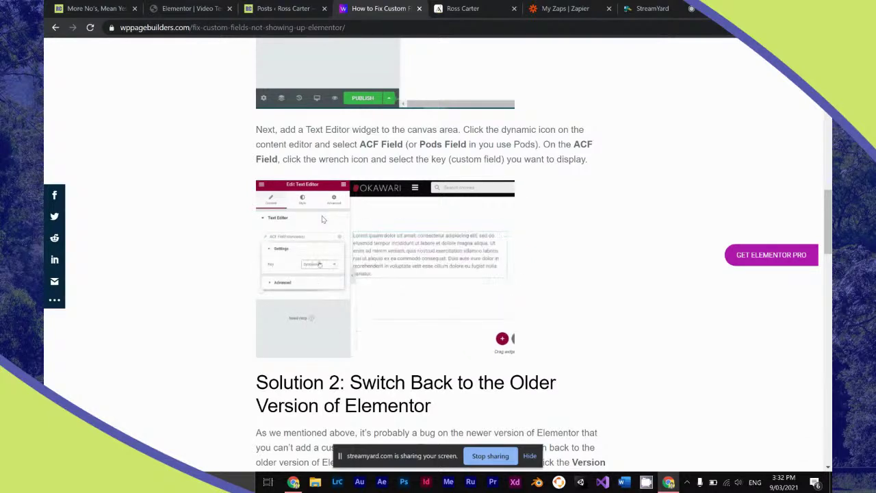
scroll(323, 219, down, 4)
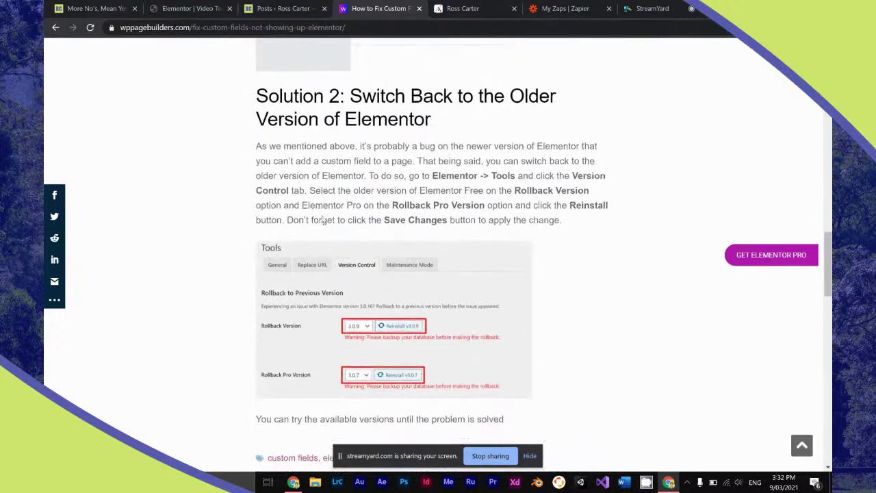
scroll(323, 218, down, 1)
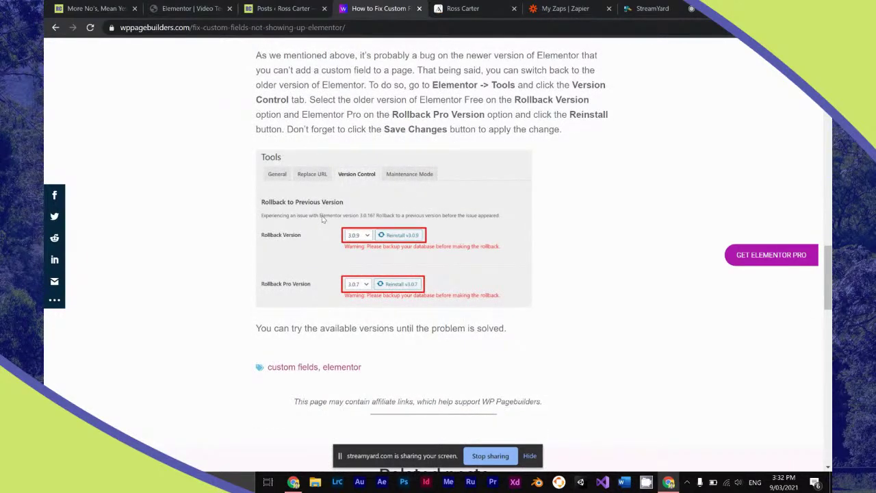
scroll(323, 219, up, 1)
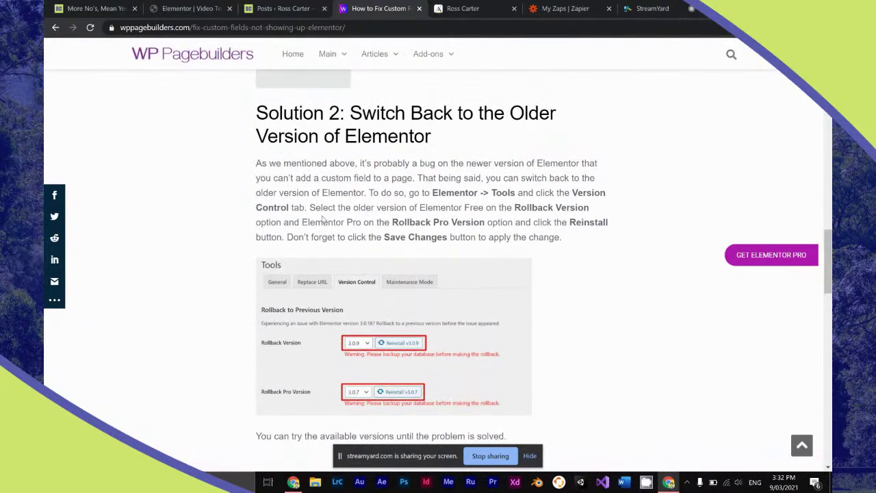
Point the video widget's link at the square-featured-image post custom field key.
click(267, 7)
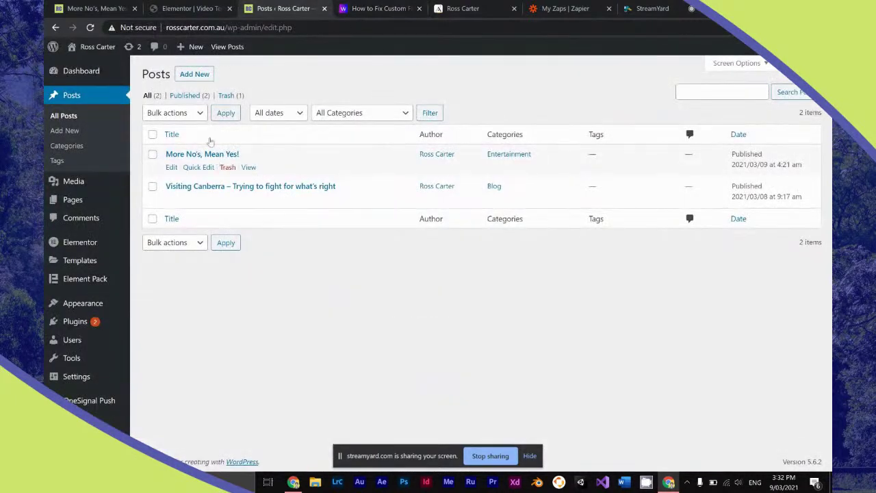
click(203, 8)
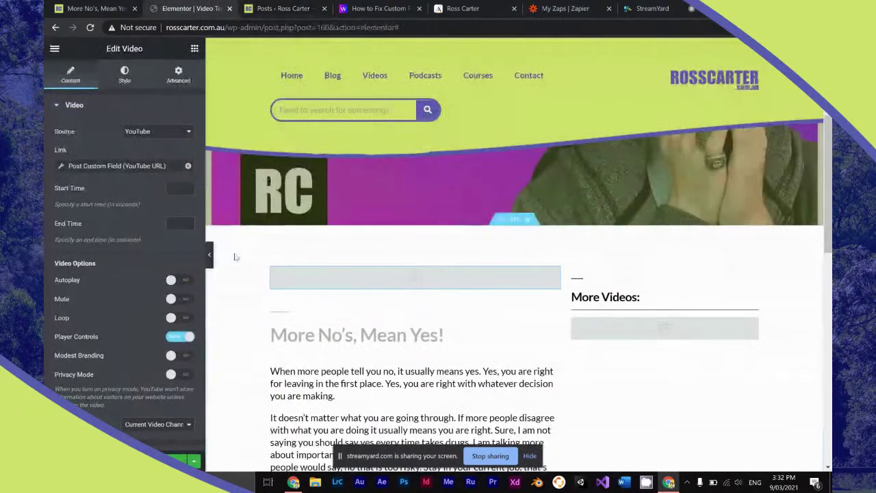
click(156, 165)
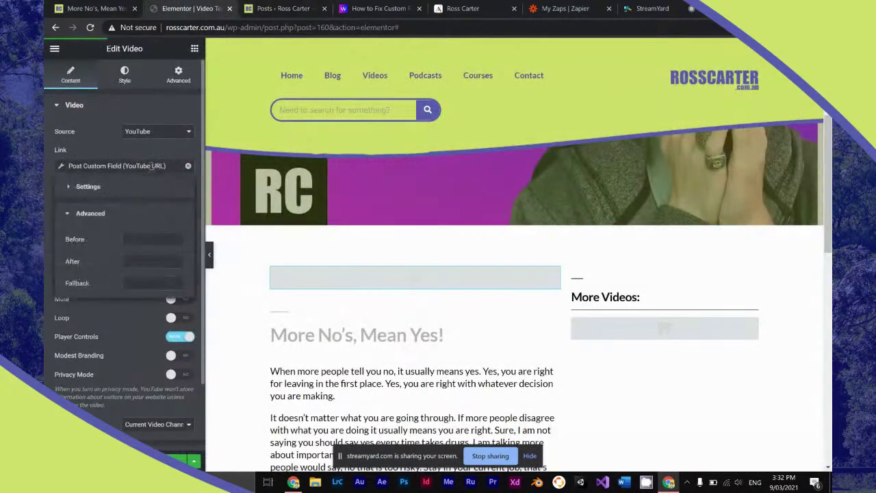
click(104, 190)
click(148, 213)
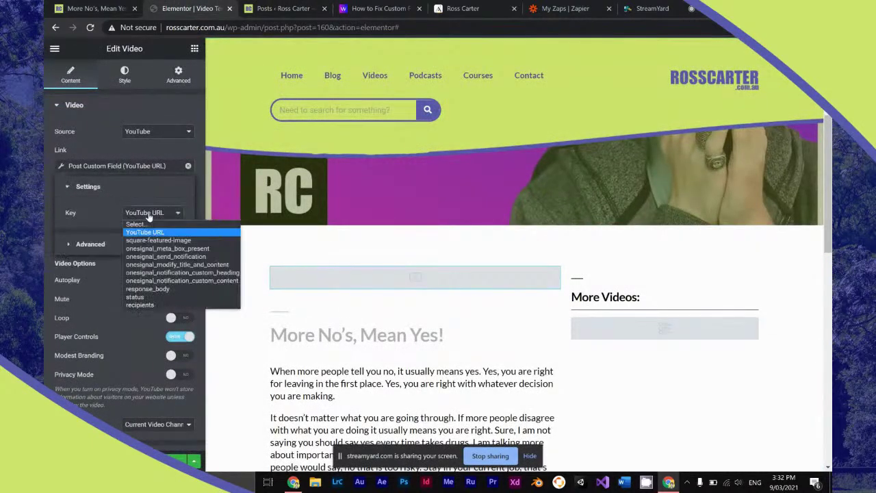
click(157, 240)
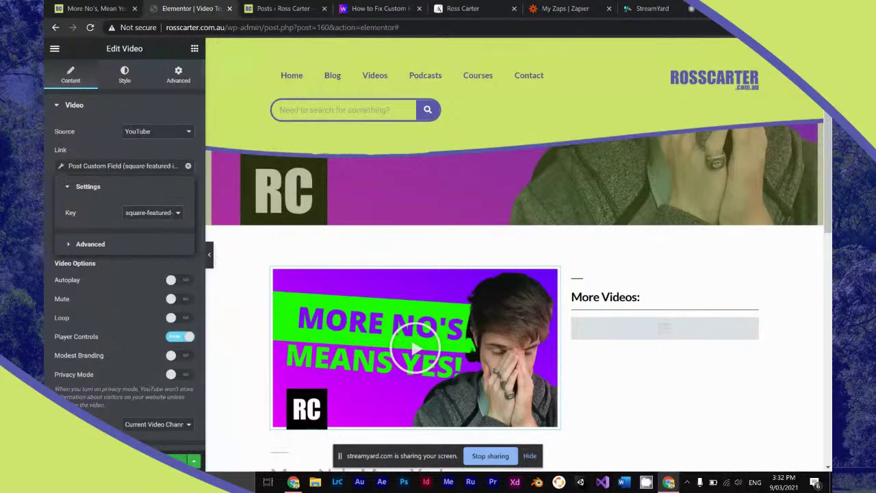
click(133, 370)
Reload the live post to check the video, then go to the WordPress Posts list.
click(89, 8)
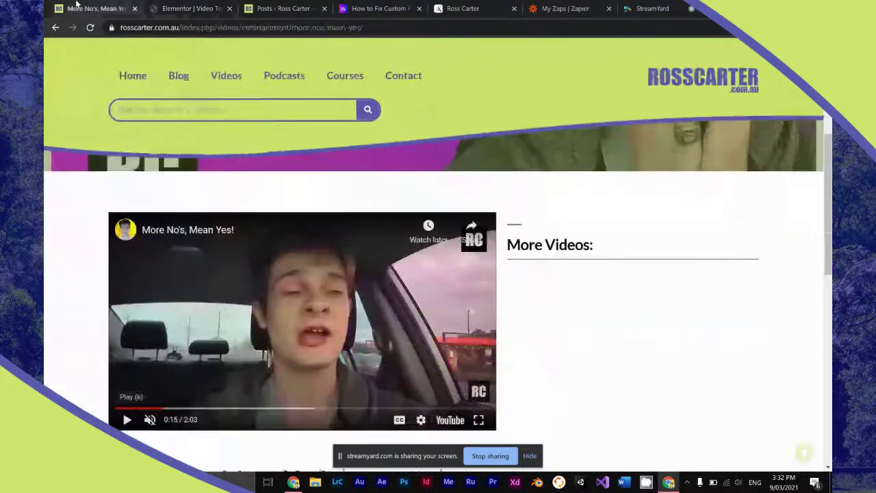
click(90, 27)
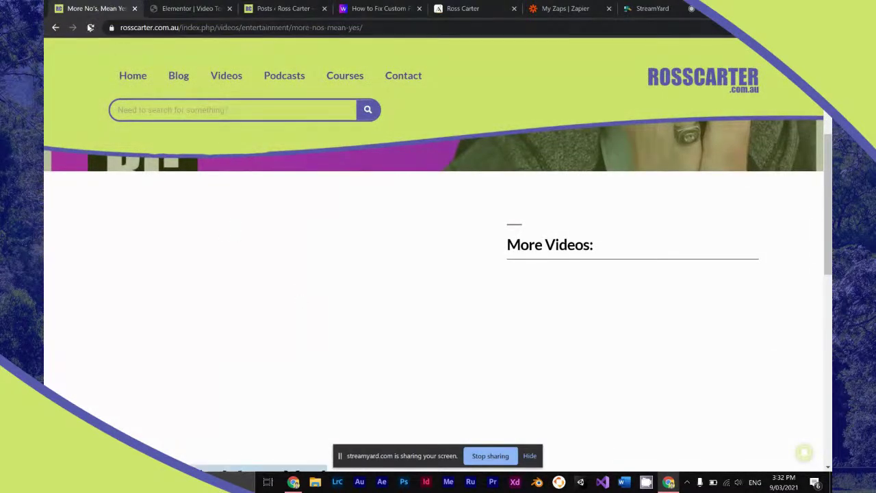
click(188, 8)
click(280, 8)
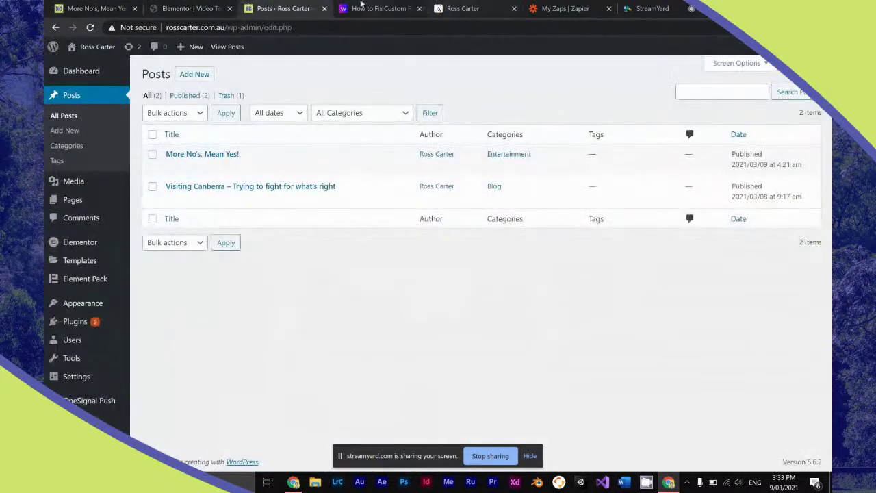
Load the short youtu.be link in a new tab and copy its full youtube.com watch address.
key(ctrl+t)
text(https://youtu.be/DTUL-JCl4gE)
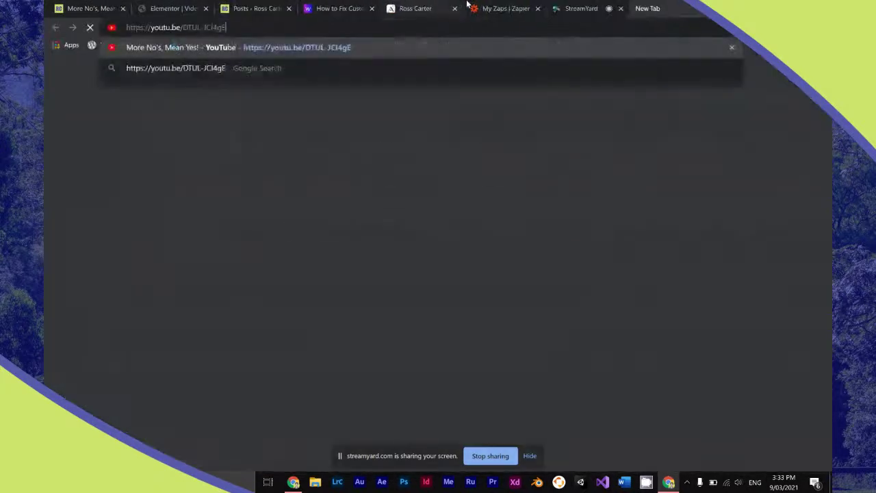
key(Return)
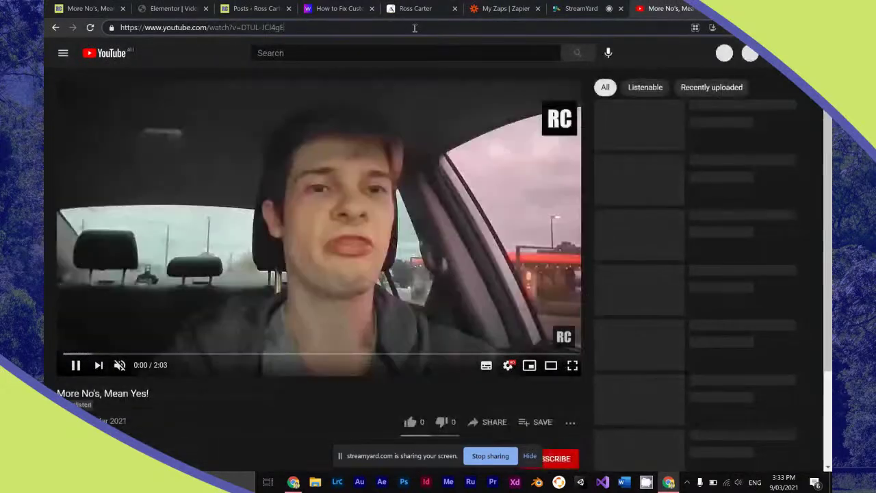
click(414, 27)
key(ctrl+c)
key(ctrl+w)
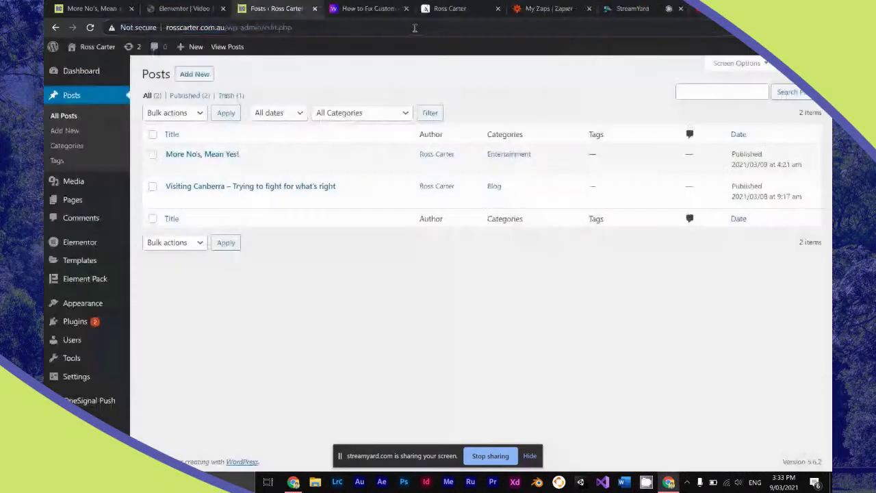
click(191, 8)
click(238, 9)
click(201, 154)
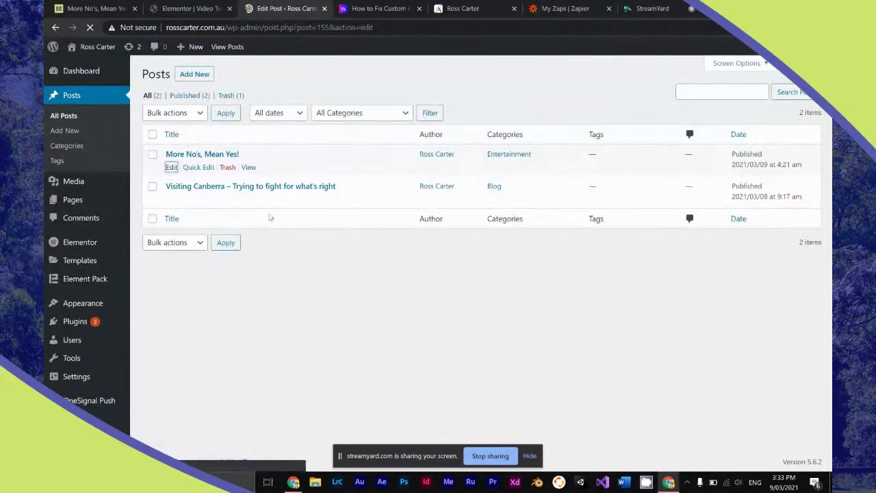
scroll(270, 218, down, 15)
drag(408, 191, 370, 190)
text(www.youtube.com/watch?v=)
scroll(419, 212, up, 4)
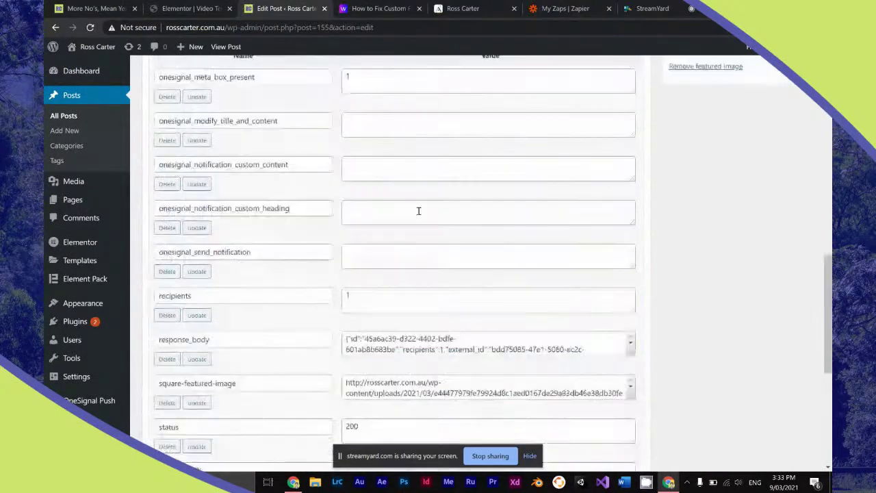
scroll(641, 267, down, 1)
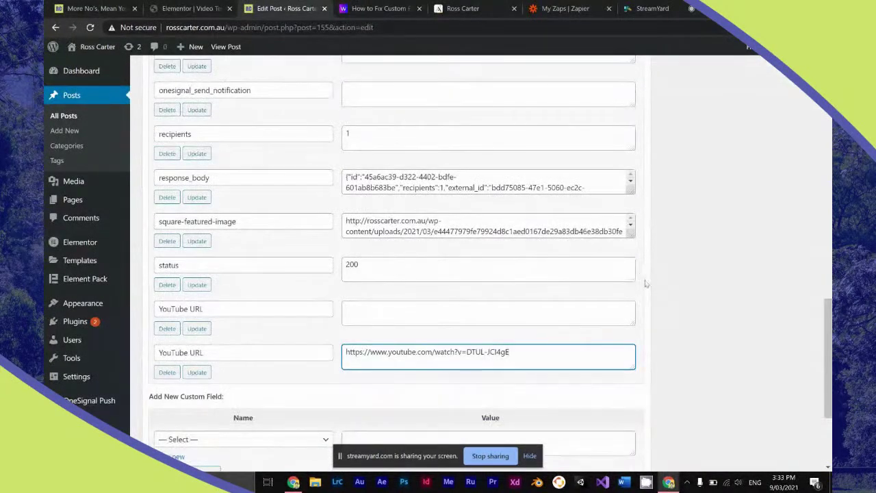
scroll(646, 283, up, 15)
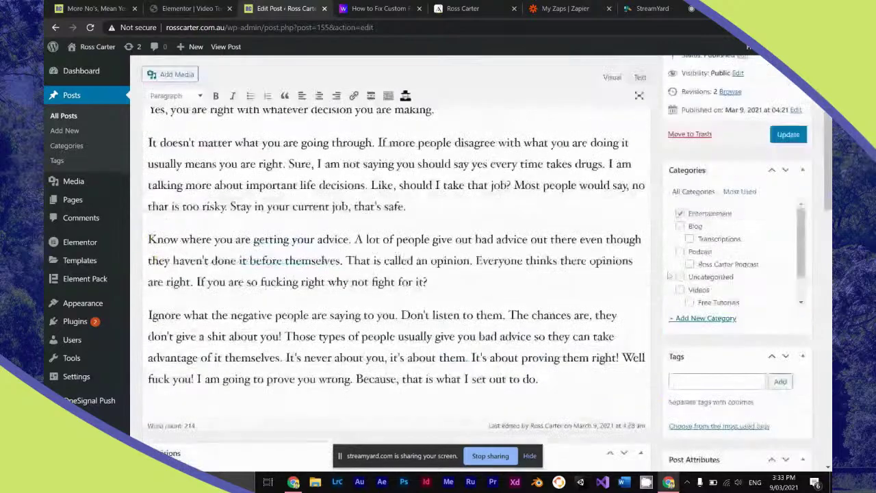
click(787, 134)
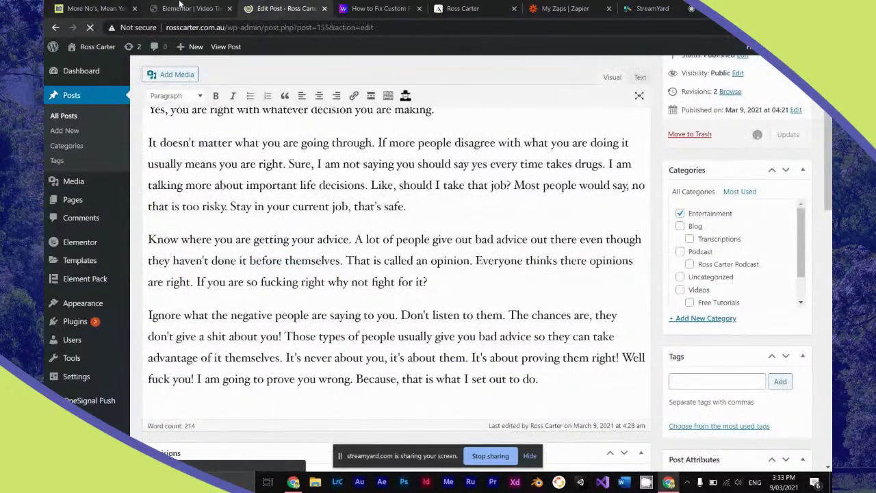
click(181, 8)
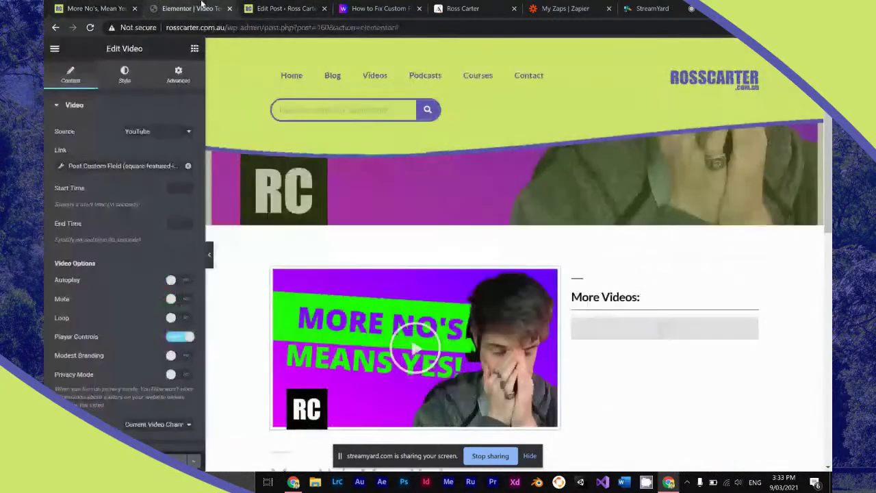
Reset the video link's dynamic tag to Post Custom Field and, after an editor reload, choose the YouTube URL key.
click(188, 166)
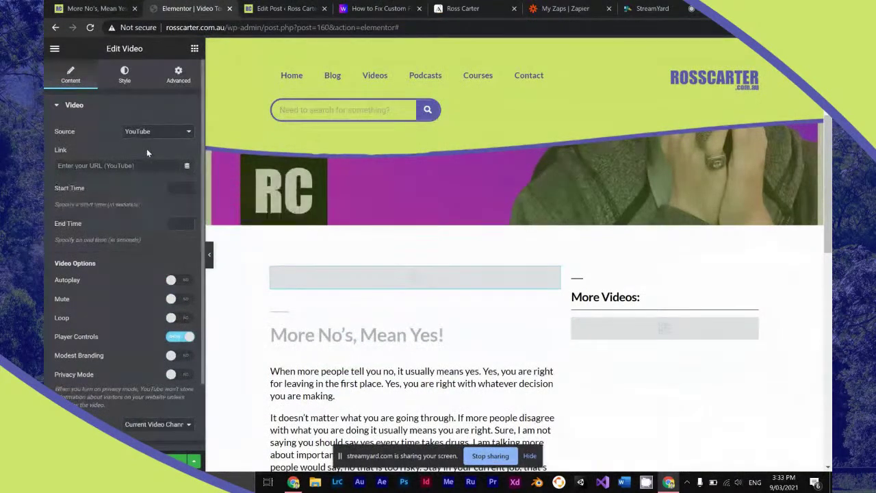
click(186, 166)
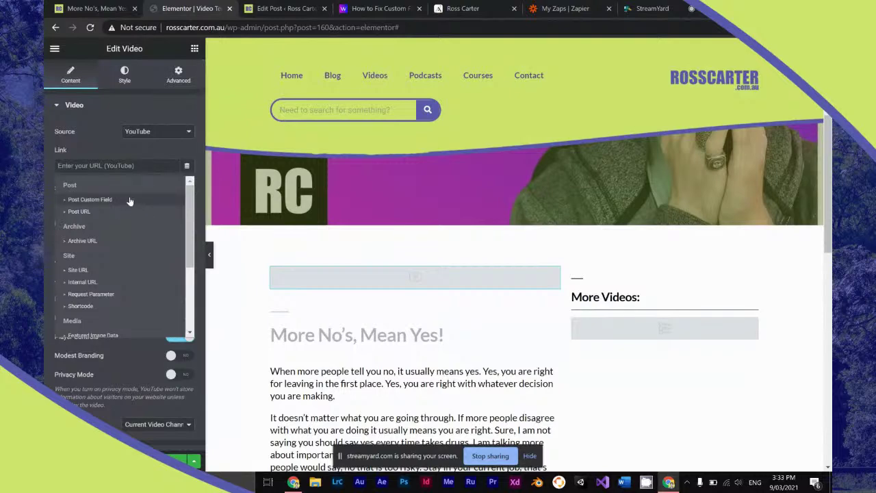
click(90, 200)
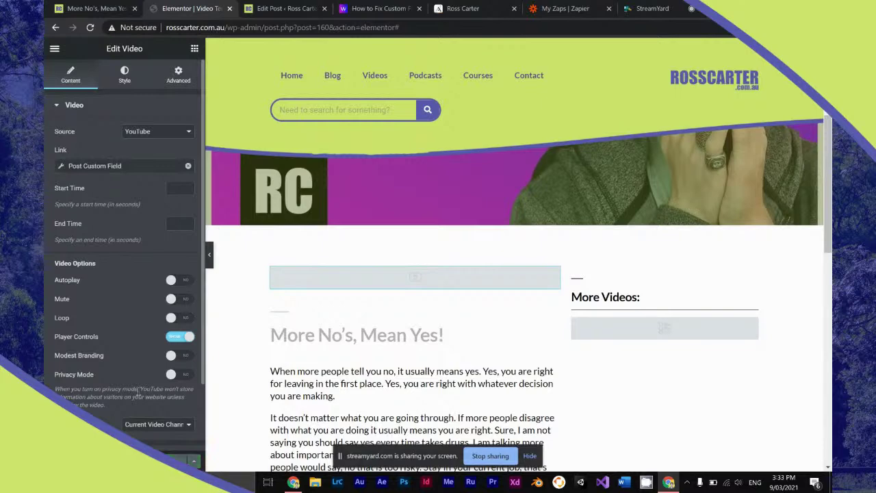
key(F5)
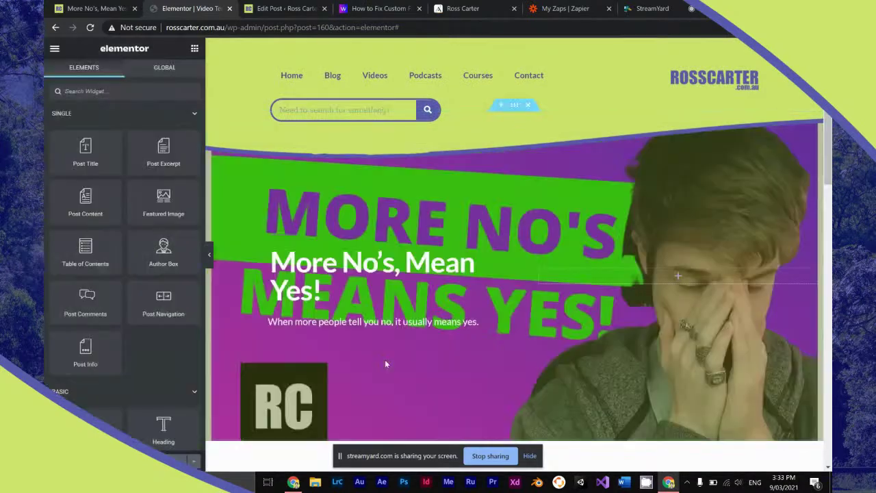
scroll(386, 329, down, 3)
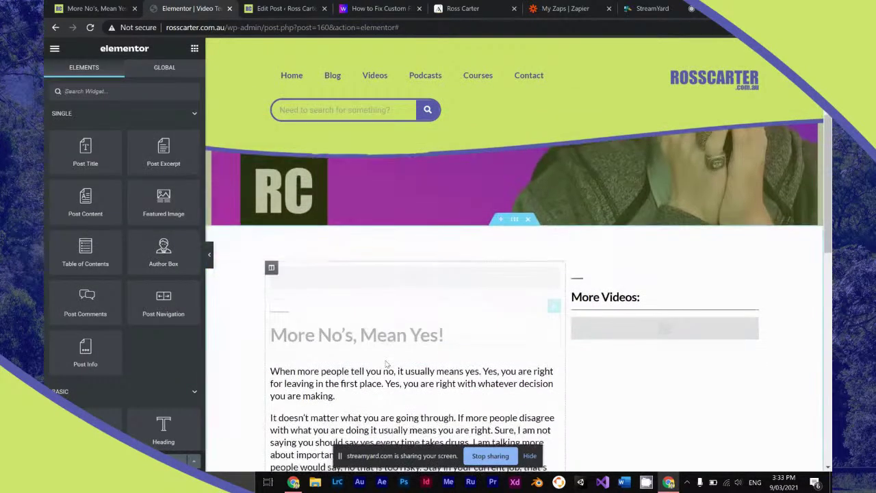
click(386, 287)
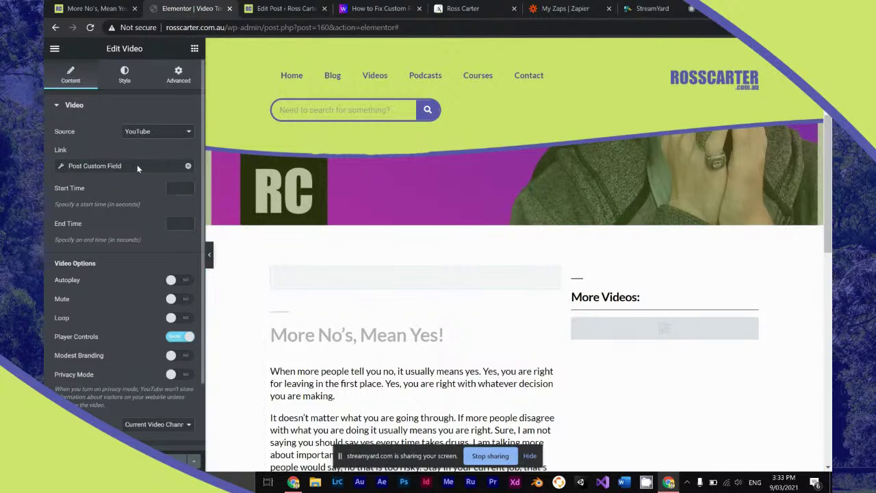
click(136, 165)
click(150, 212)
click(153, 231)
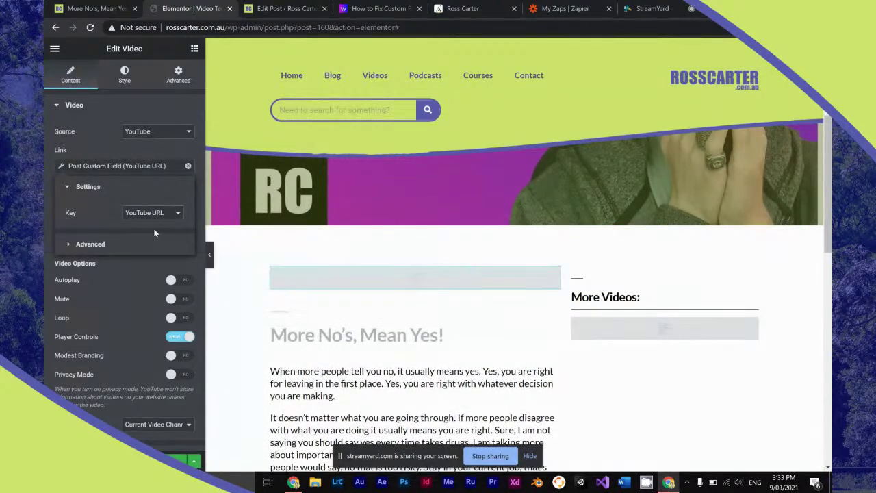
click(284, 8)
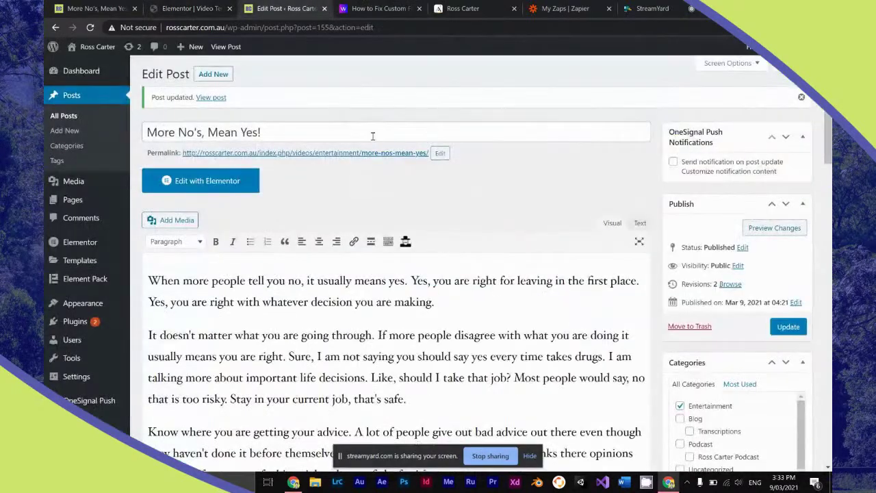
Copy the YouTube URL value and delete the duplicate YouTube URL custom field row.
scroll(373, 140, down, 10)
scroll(383, 225, down, 10)
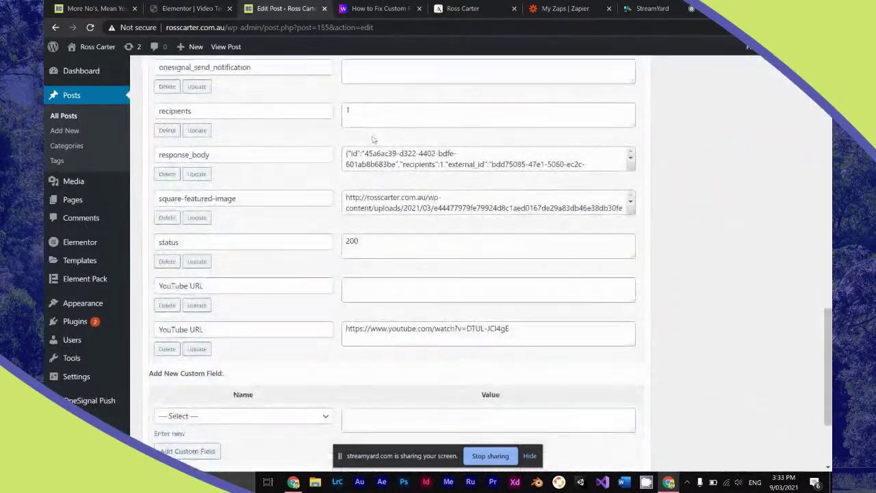
triple_click(390, 329)
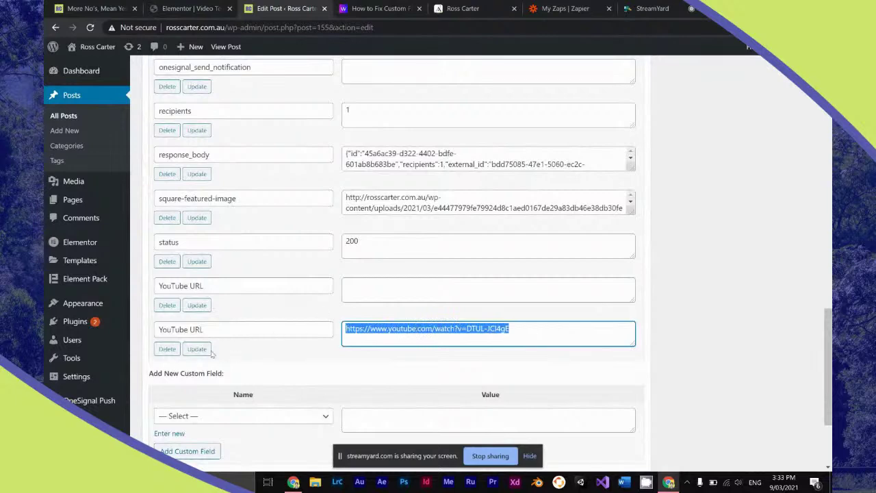
click(167, 349)
Add a new 'YouTube Video URL' custom field holding the pasted watch address and update the post.
click(198, 375)
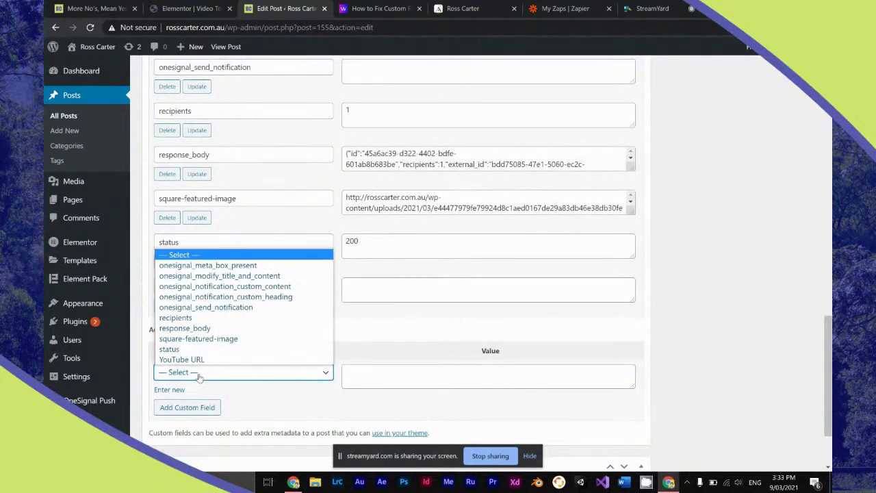
click(179, 388)
click(207, 370)
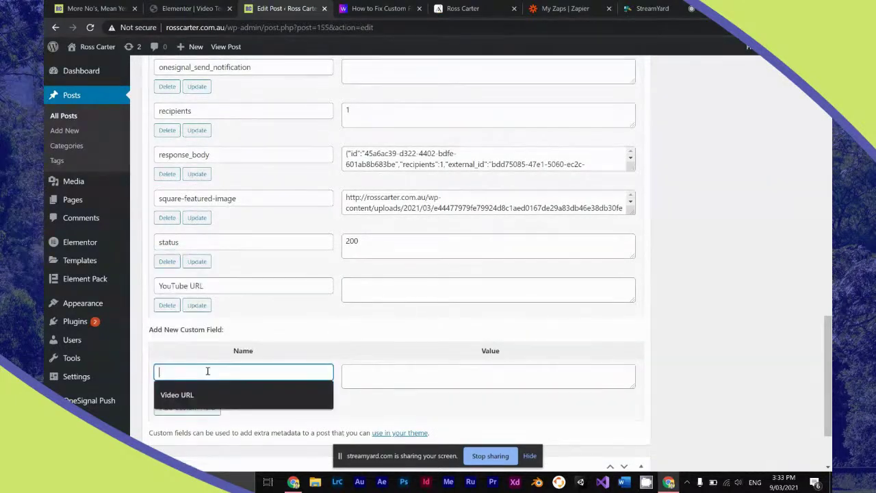
text(New)
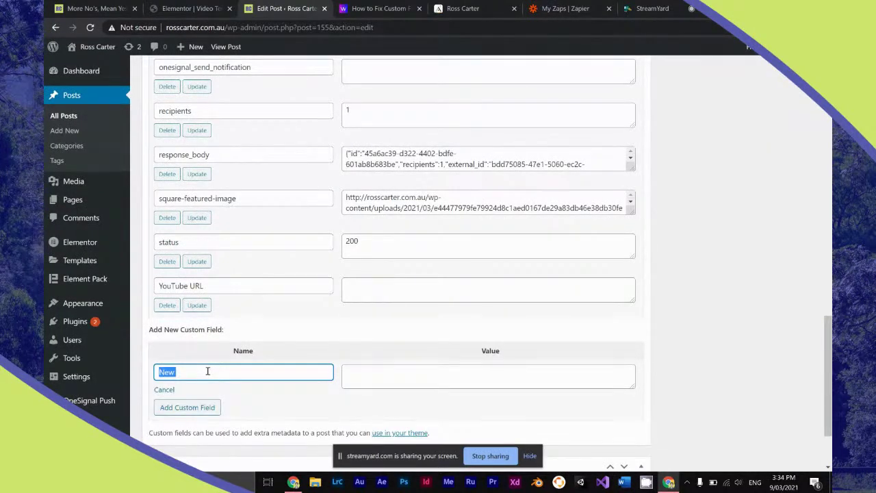
text(Video P)
text(V)
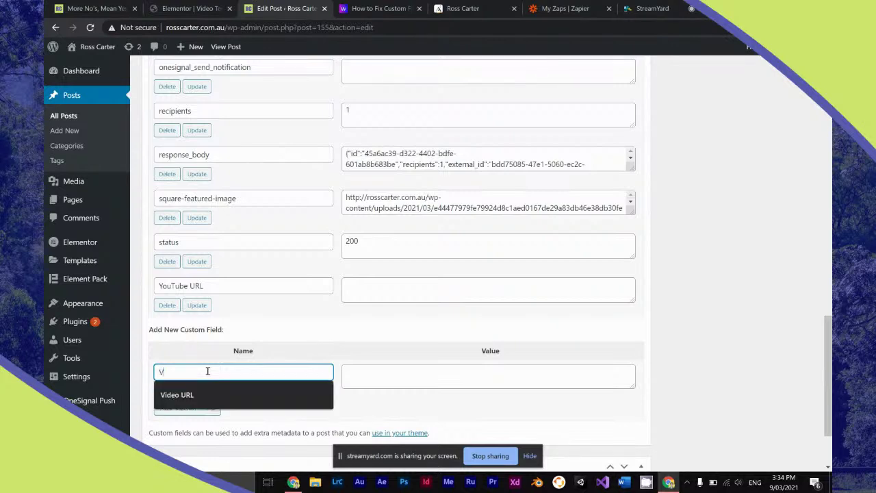
text(YouTube Video URL)
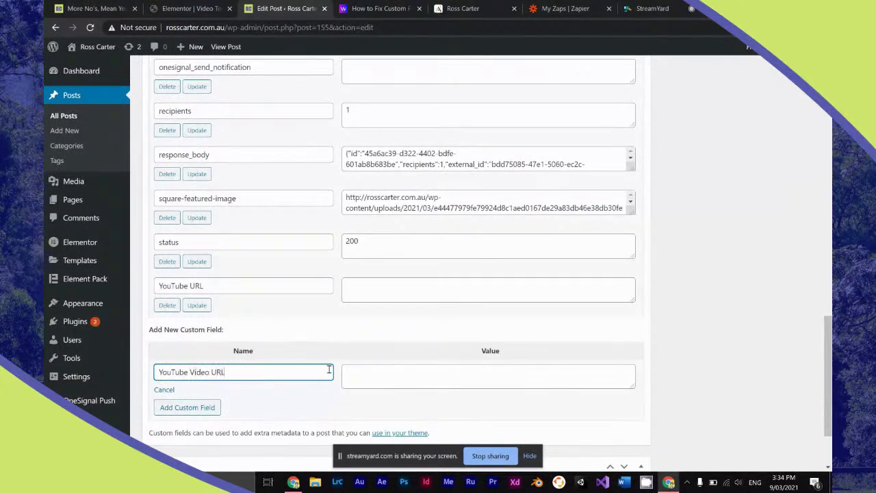
click(377, 376)
key(ctrl+v)
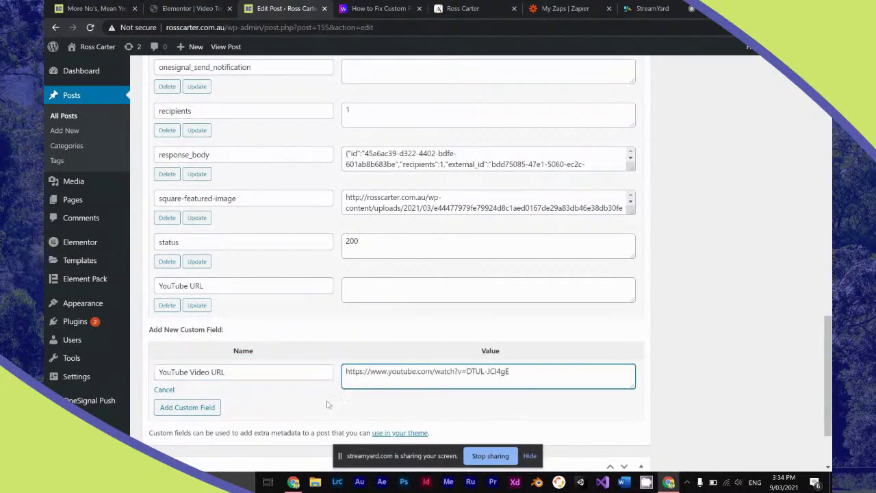
click(188, 408)
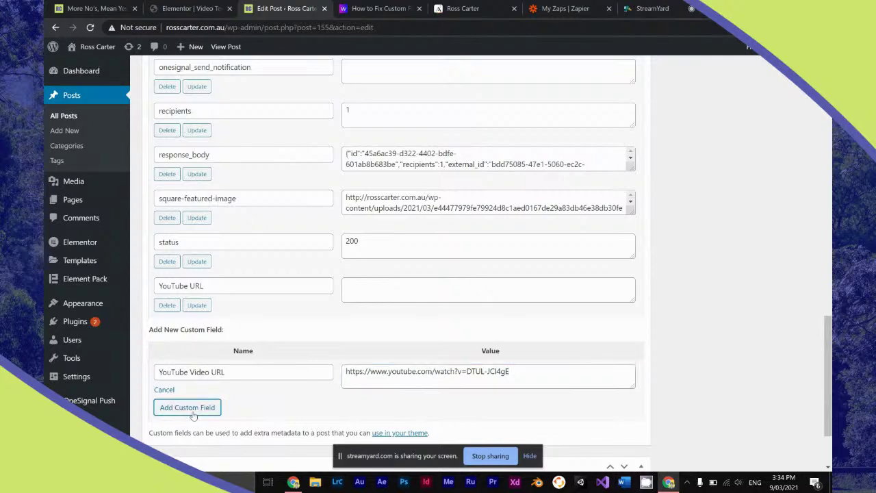
scroll(307, 302, up, 20)
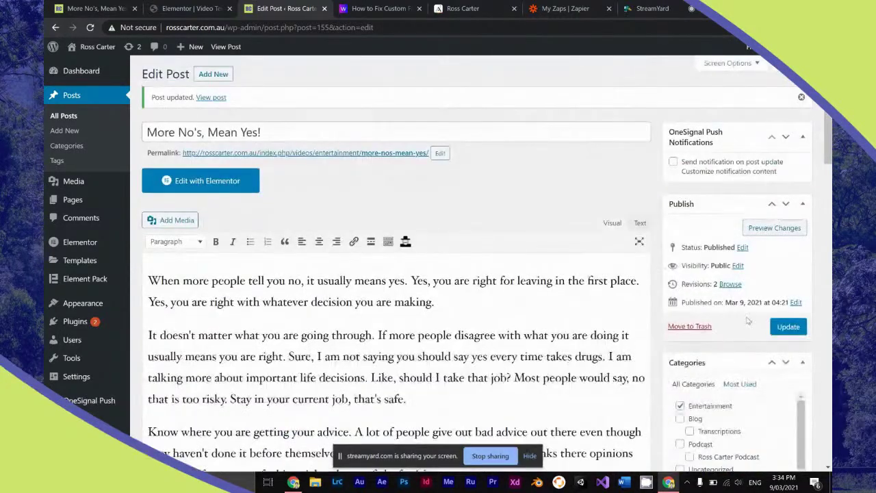
click(785, 328)
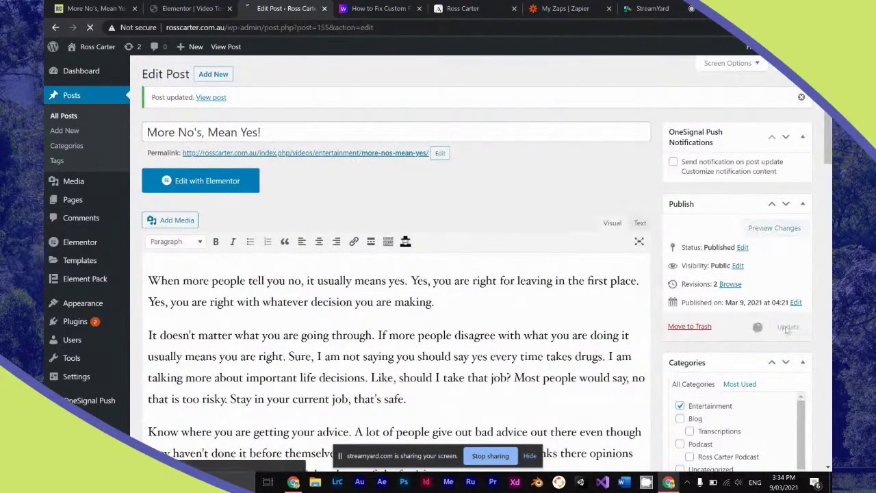
click(188, 8)
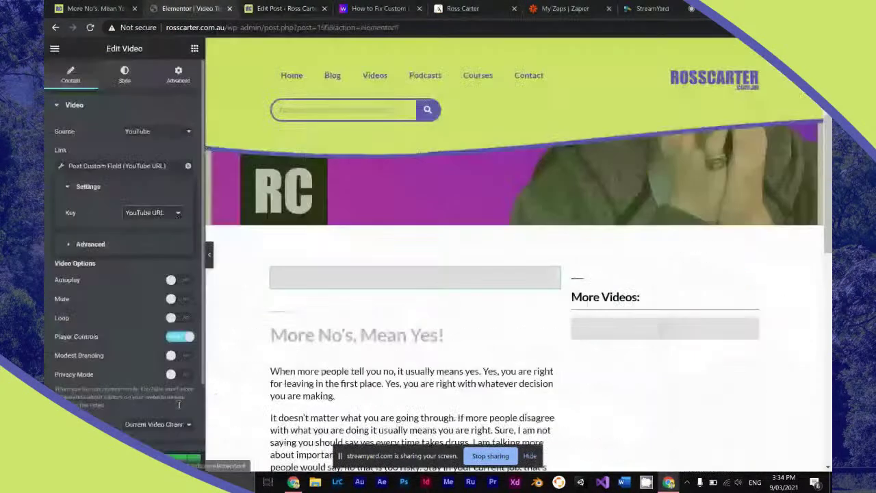
In the reloaded editor, set the video link to Post Custom Field with the YouTube Video URL key.
click(91, 28)
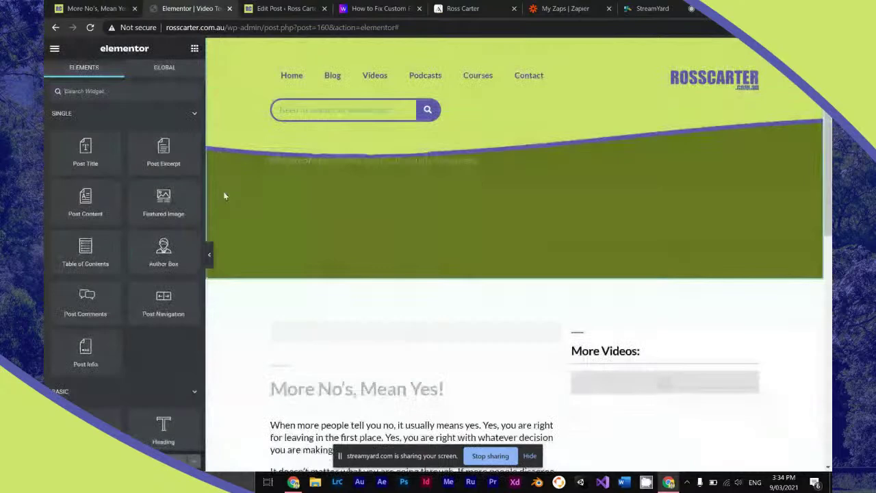
click(317, 220)
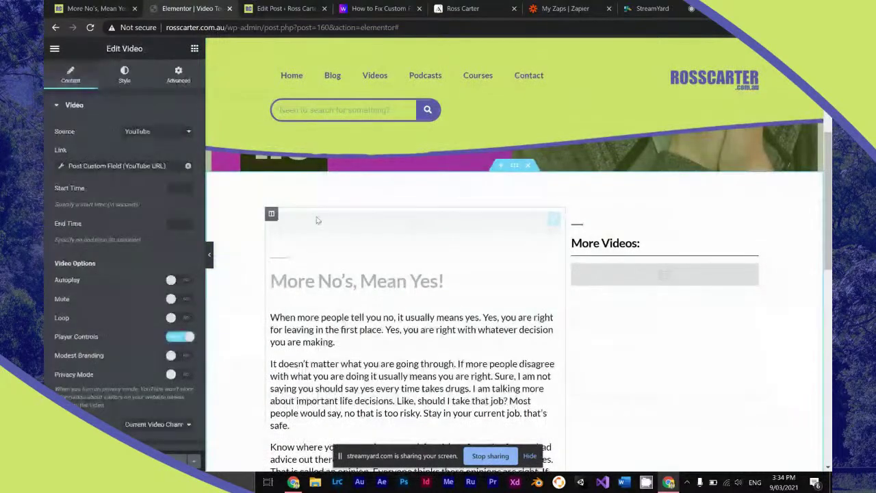
click(186, 167)
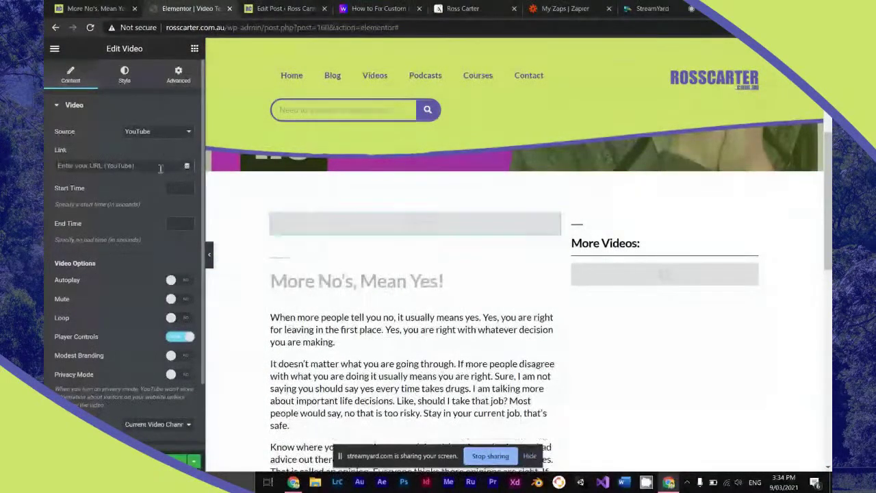
click(185, 166)
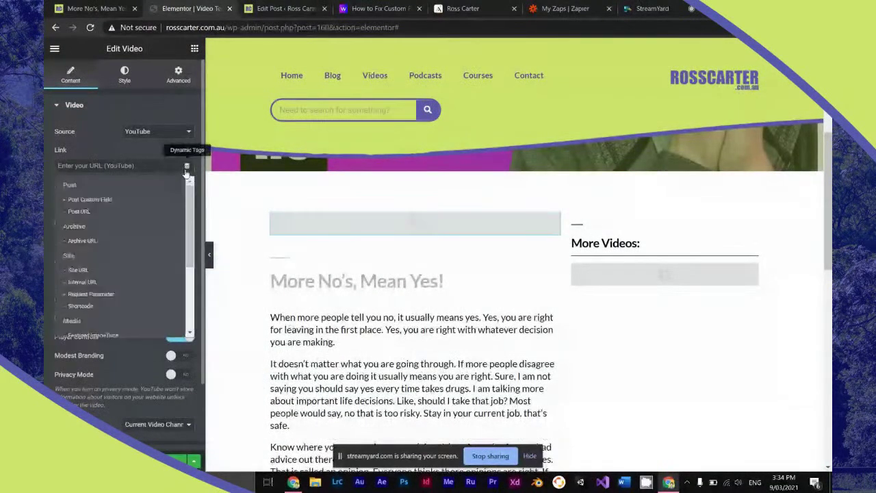
click(154, 199)
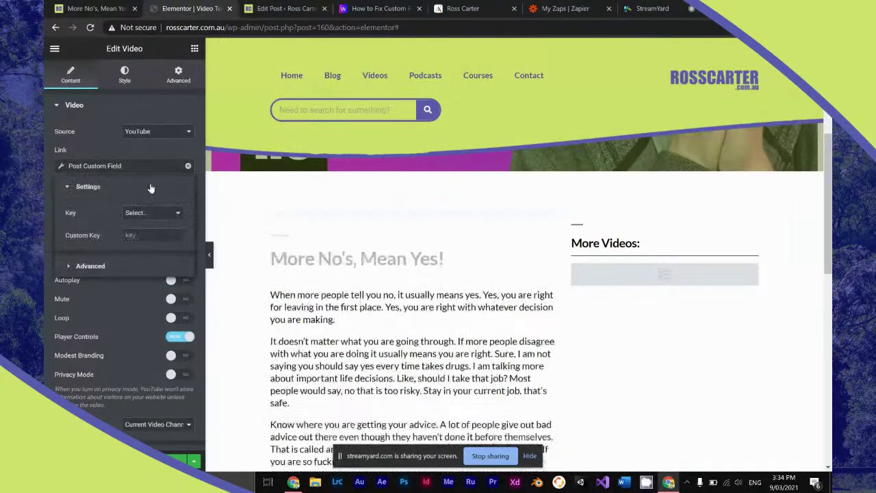
click(147, 212)
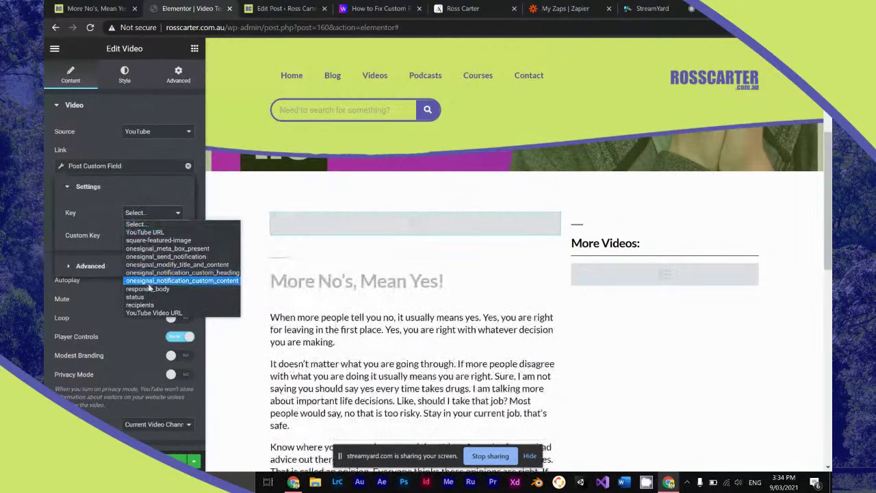
click(152, 313)
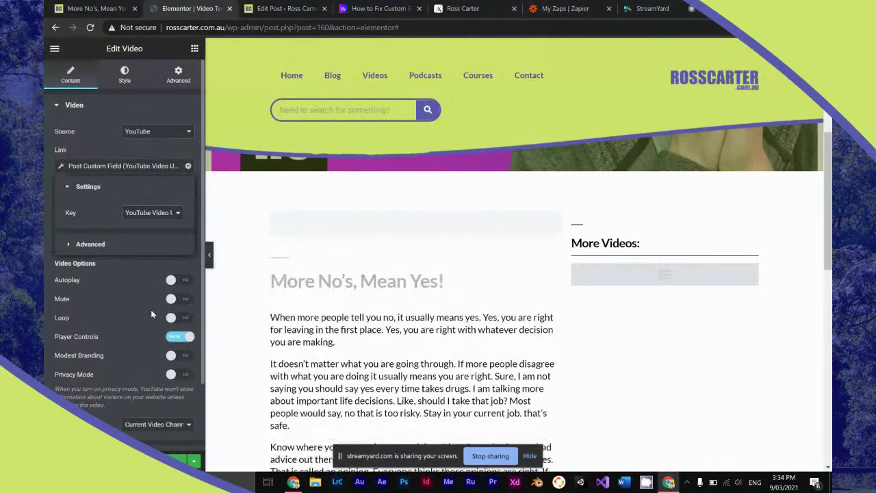
click(162, 375)
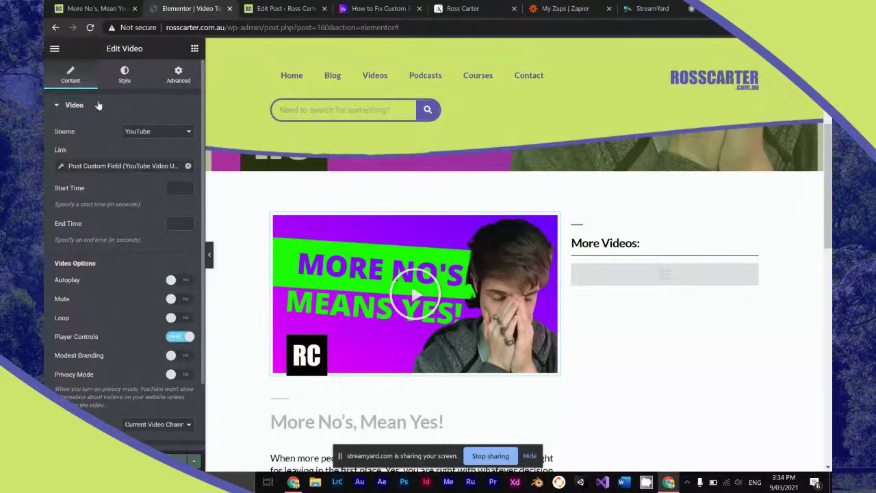
Play the embedded video on the live More No's, Mean Yes! post to confirm it works.
click(99, 8)
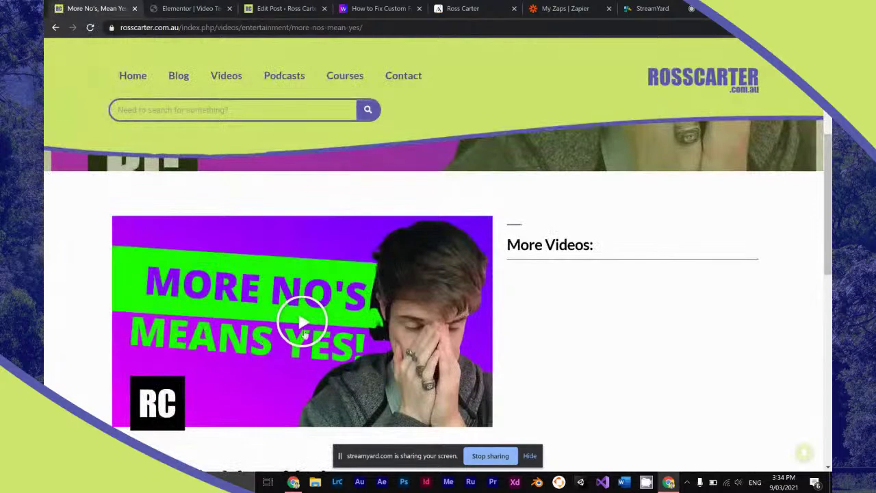
click(304, 321)
scroll(75, 370, down, 3)
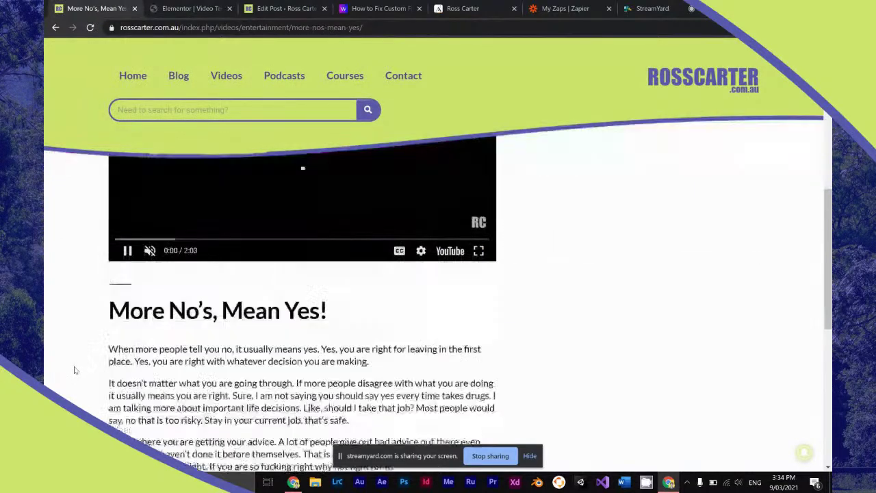
scroll(75, 370, up, 2)
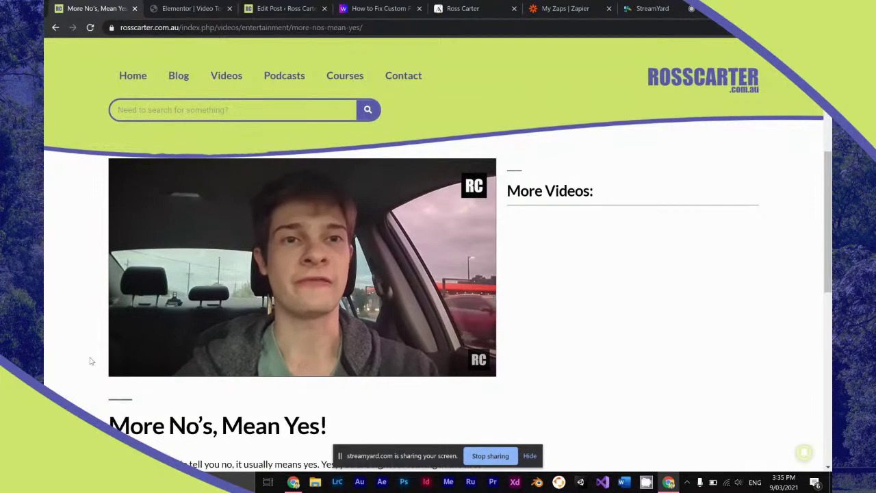
mouse_move(155, 307)
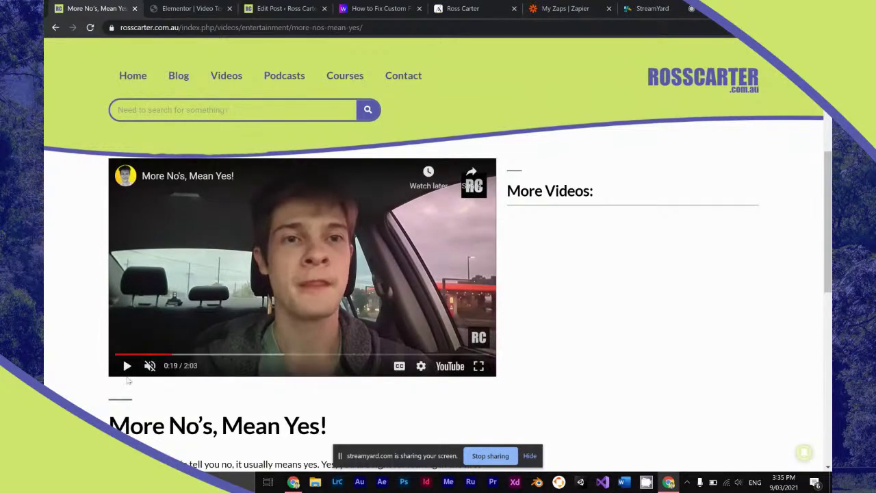
scroll(127, 381, down, 15)
scroll(127, 381, up, 15)
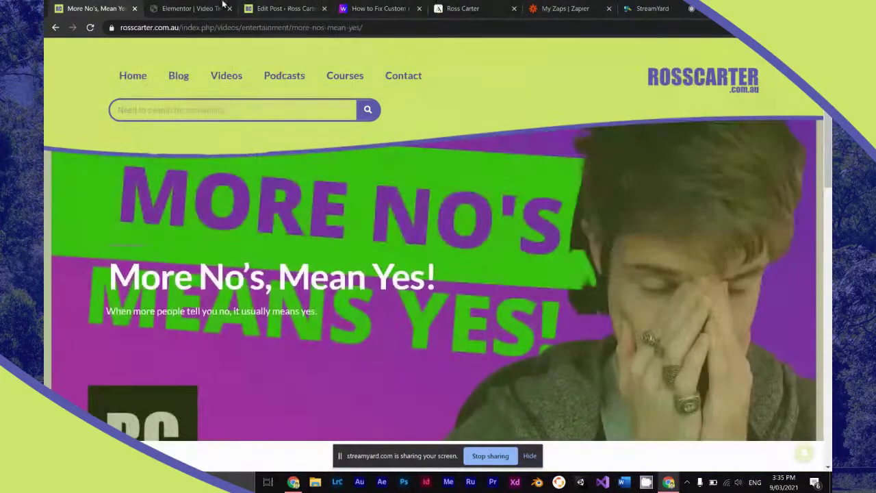
click(222, 6)
Title the new post 'Challenge Your Government', copying the name from its Adalo video record.
click(273, 9)
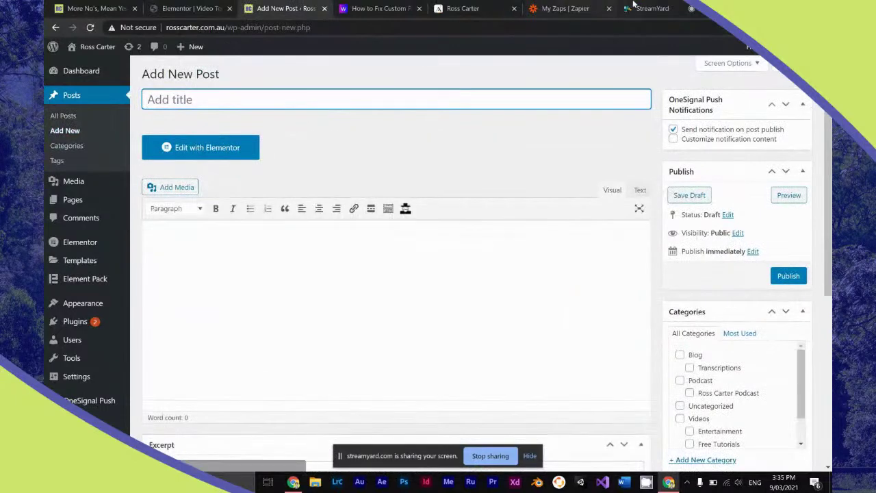
click(556, 7)
click(470, 8)
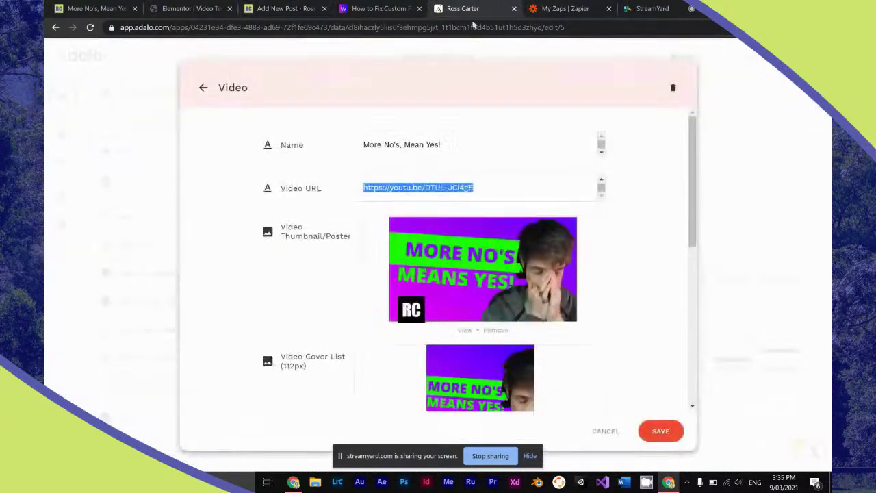
click(203, 89)
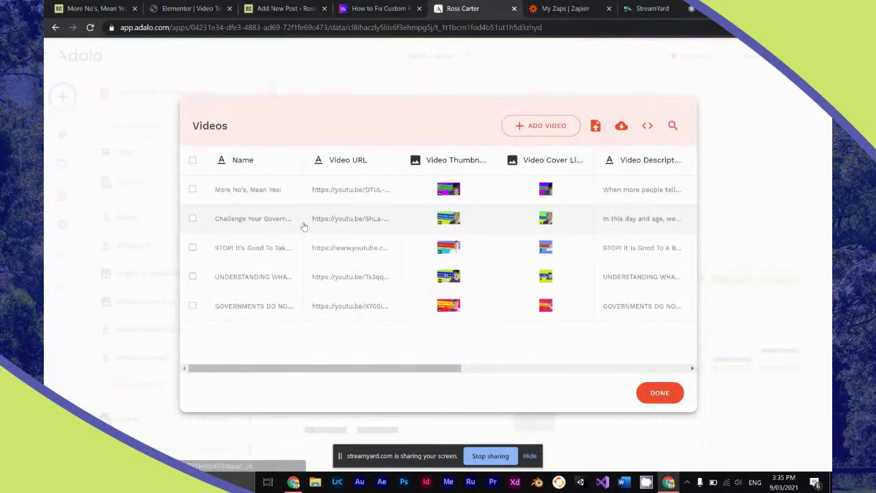
click(303, 224)
triple_click(408, 145)
key(ctrl+c)
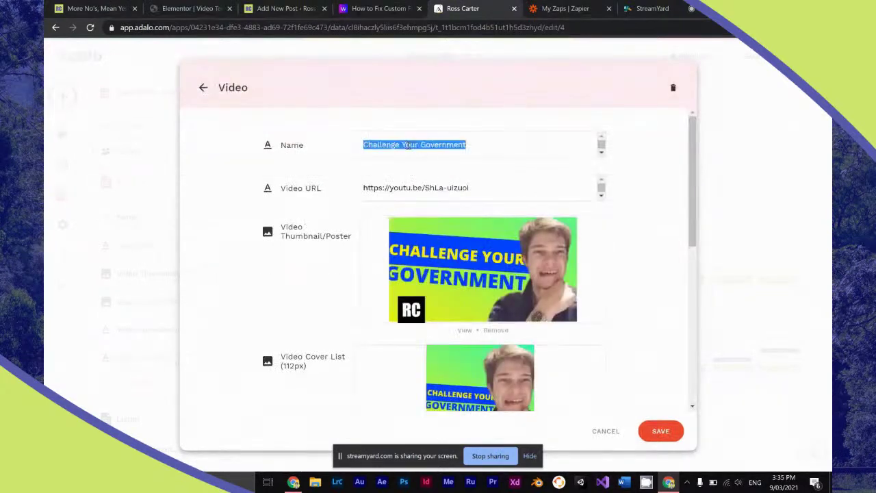
click(277, 9)
key(ctrl+v)
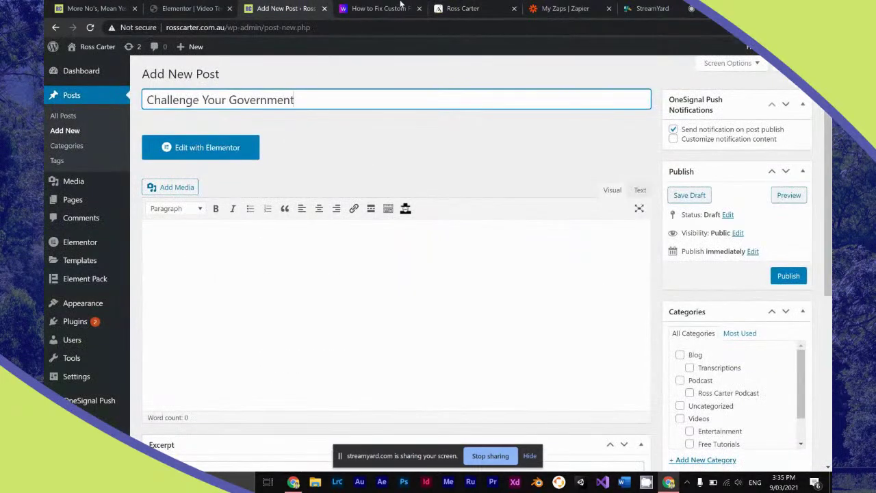
click(384, 9)
key(ctrl+w)
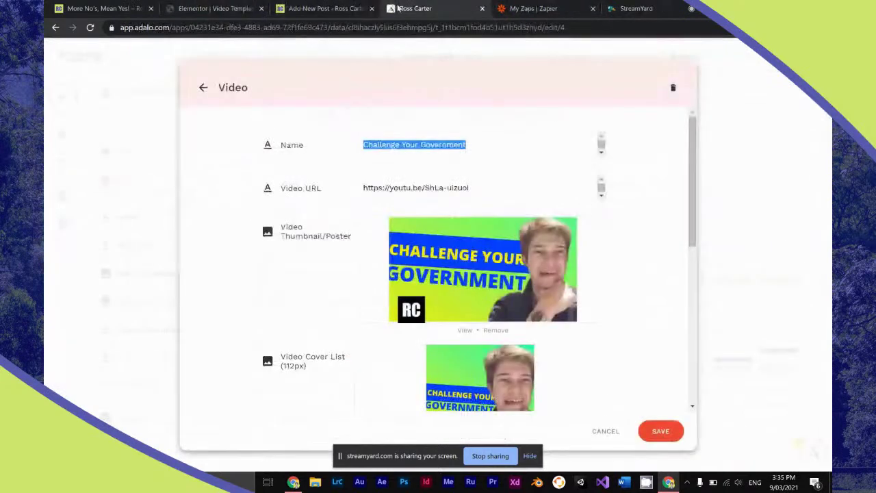
triple_click(407, 187)
key(ctrl+c)
click(313, 8)
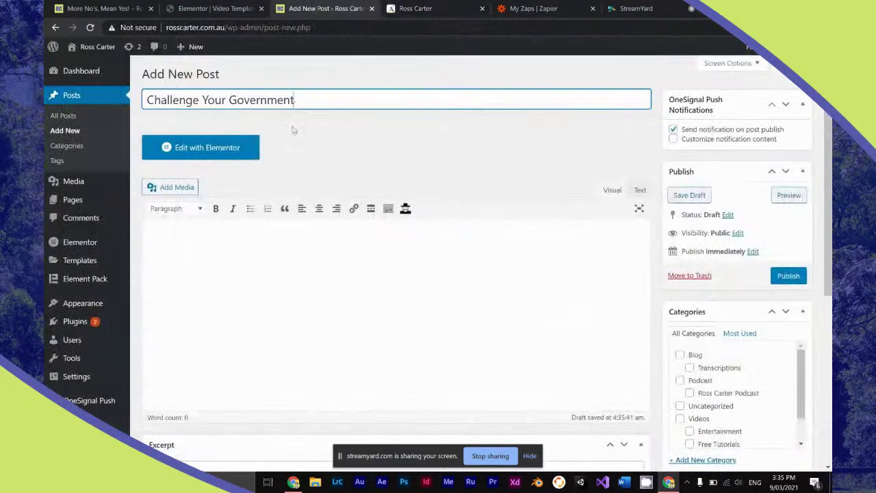
scroll(294, 137, down, 10)
click(274, 310)
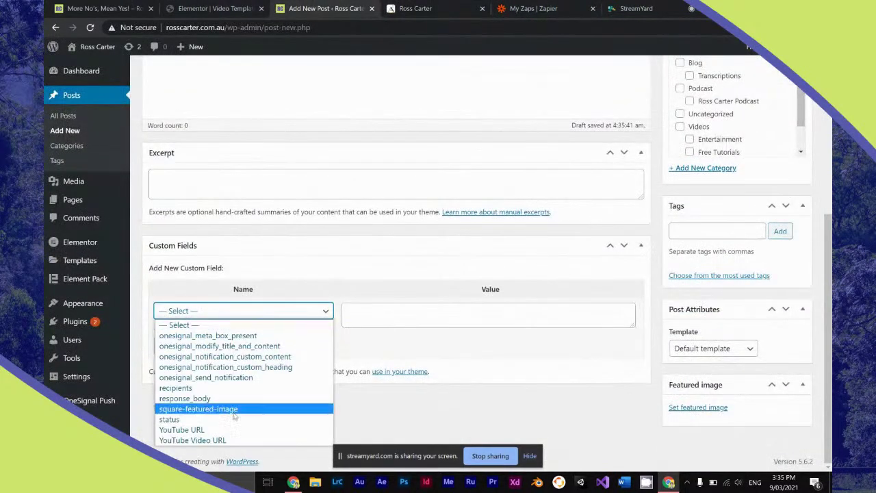
click(228, 440)
click(361, 312)
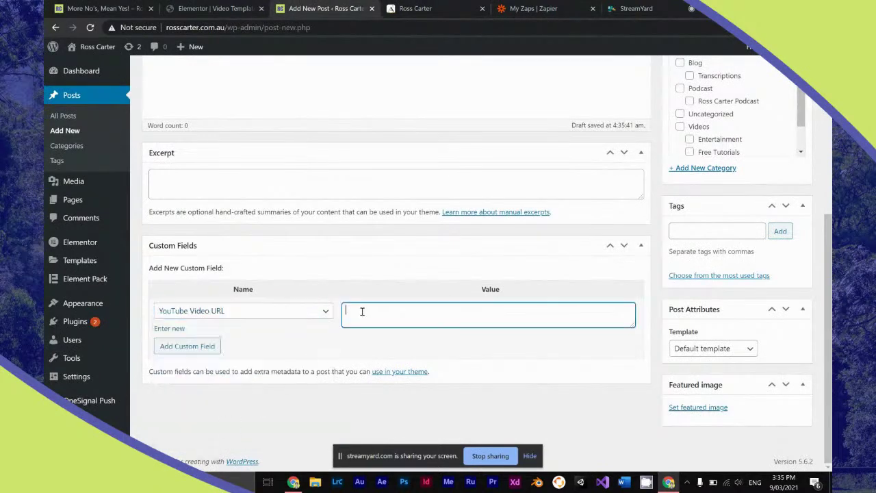
key(ctrl+v)
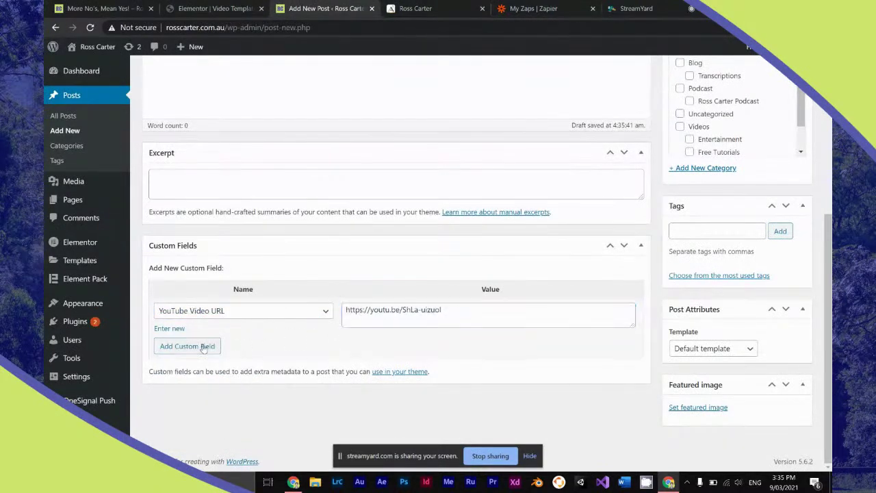
click(205, 347)
click(430, 7)
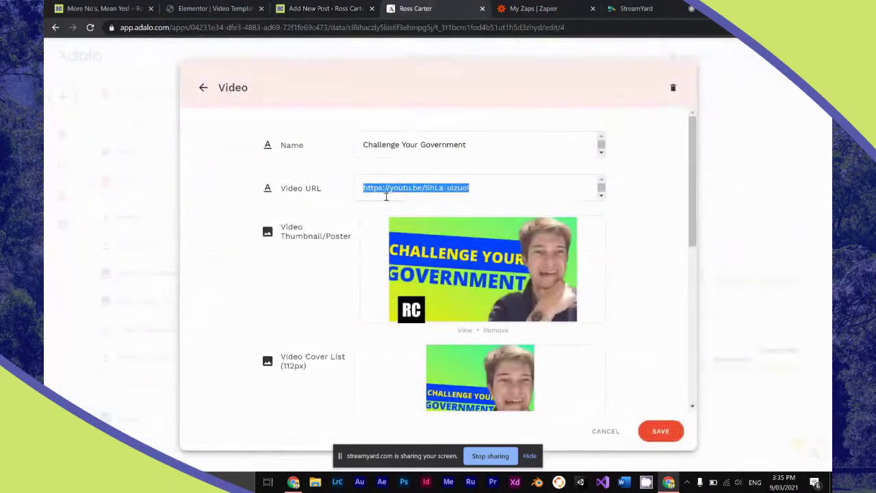
scroll(366, 218, down, 5)
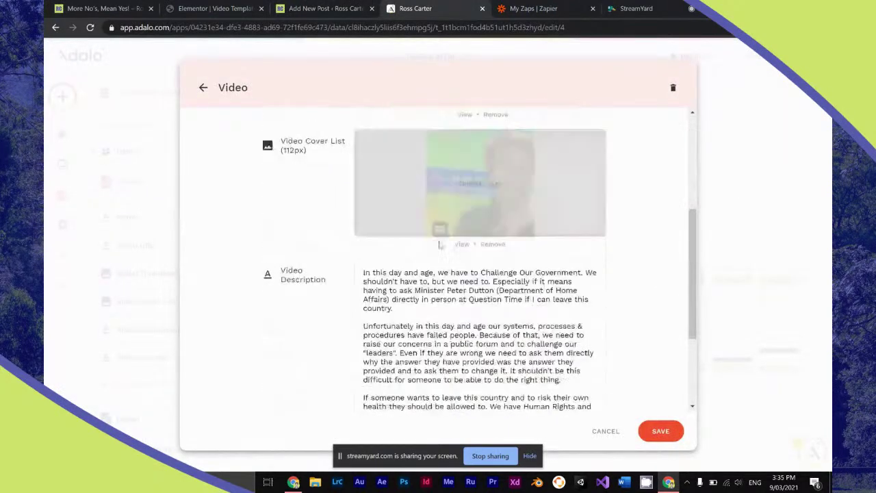
Save the Adalo record's cover image to the computer.
click(463, 245)
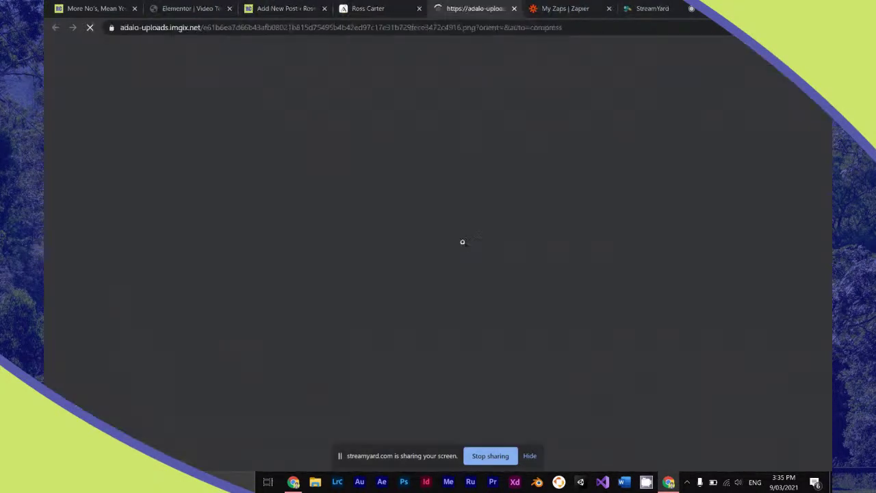
right_click(449, 214)
click(470, 236)
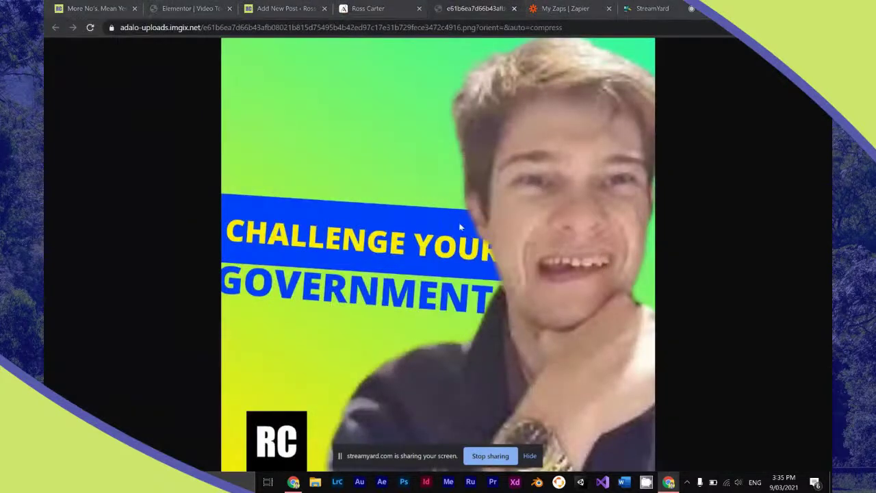
click(335, 387)
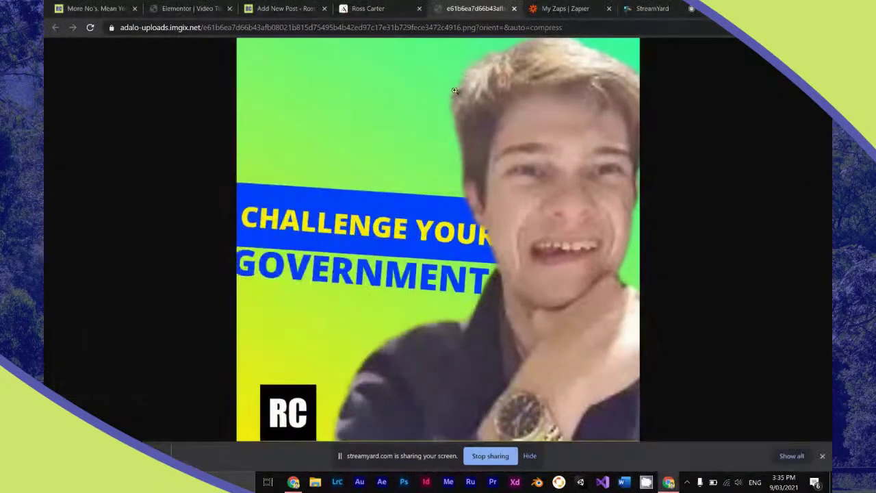
key(ctrl+w)
Open WordPress's Upload New Media page in a new tab.
click(320, 6)
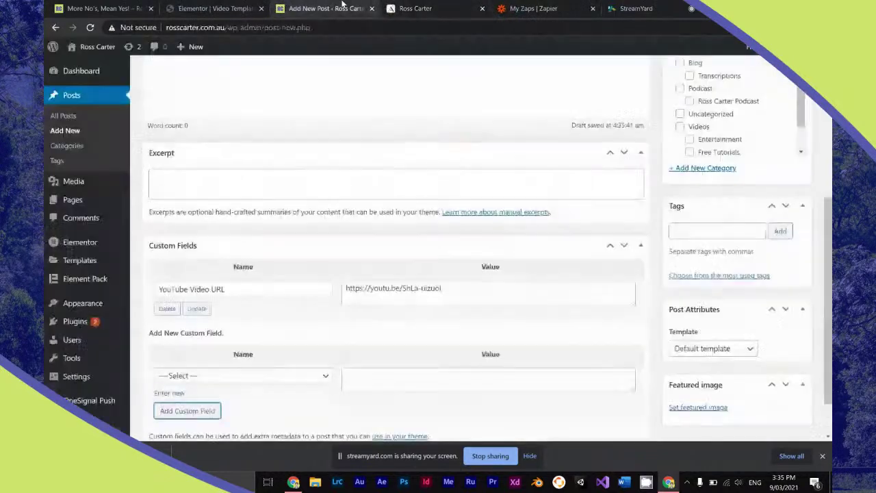
scroll(277, 139, down, 5)
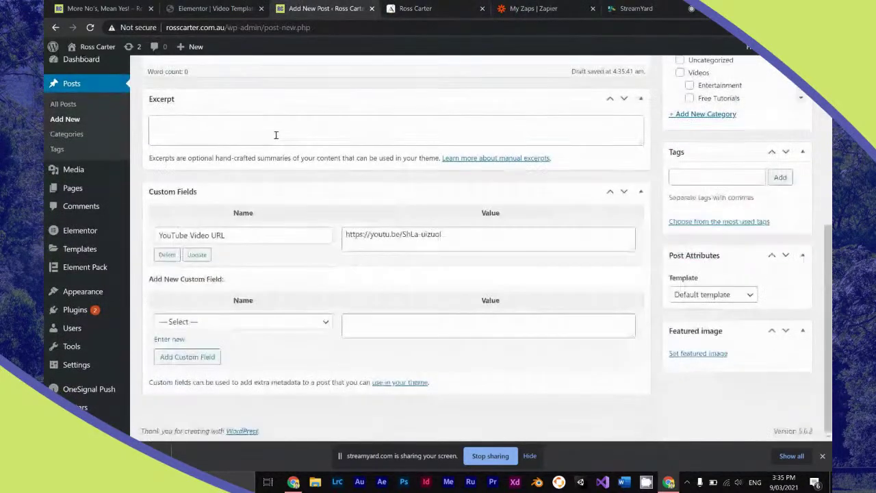
mouse_move(100, 180)
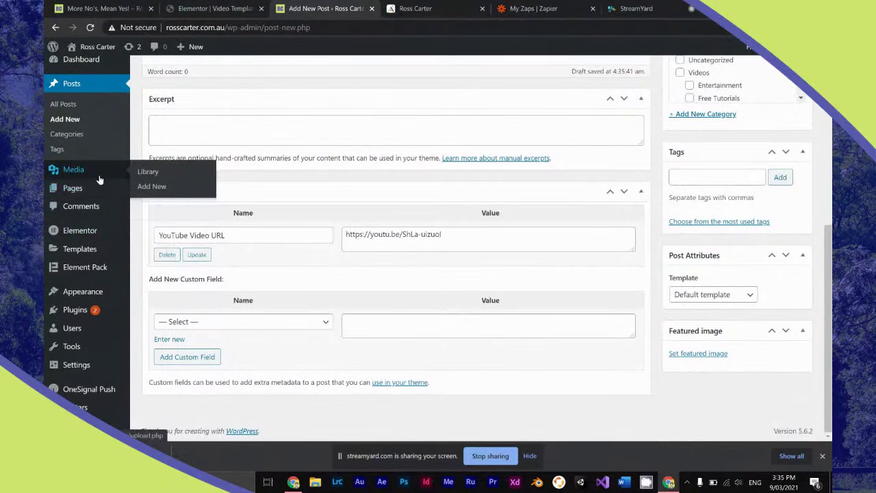
right_click(154, 196)
click(179, 203)
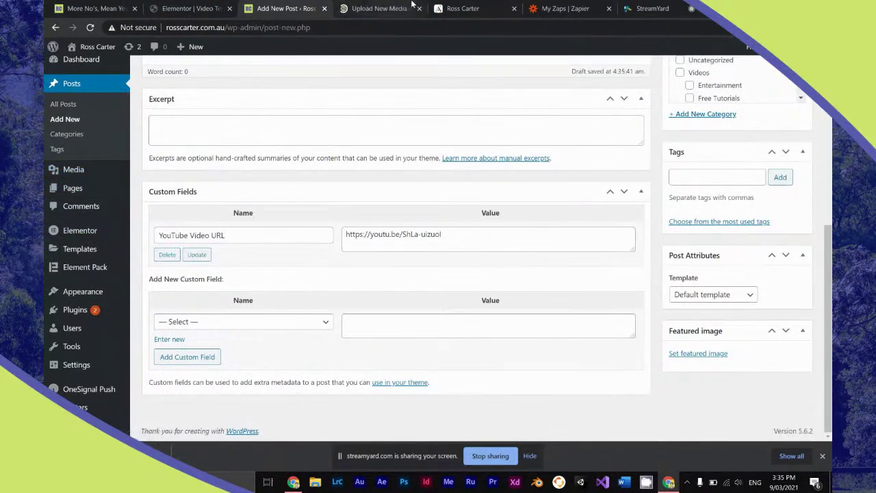
Download the Challenge Your Government thumbnail as a .jpg, then return to the upload page.
click(476, 10)
scroll(479, 240, up, 3)
right_click(464, 276)
click(501, 284)
click(504, 8)
right_click(429, 166)
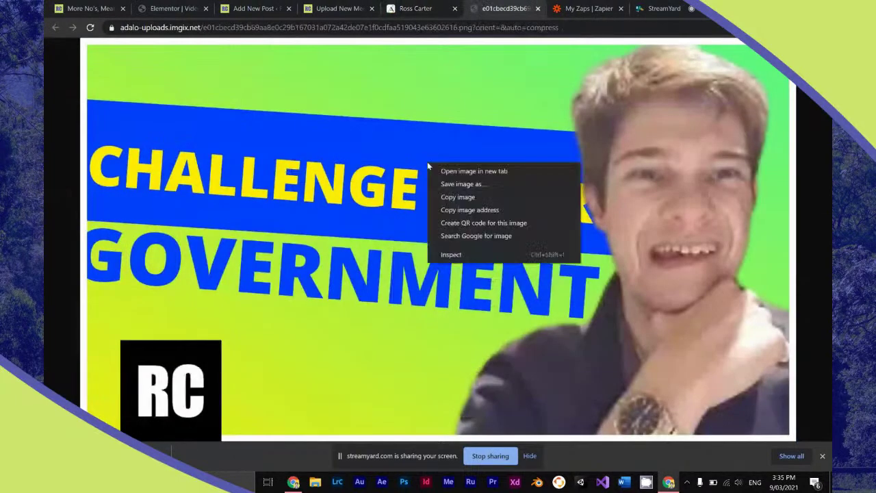
click(452, 184)
key(Return)
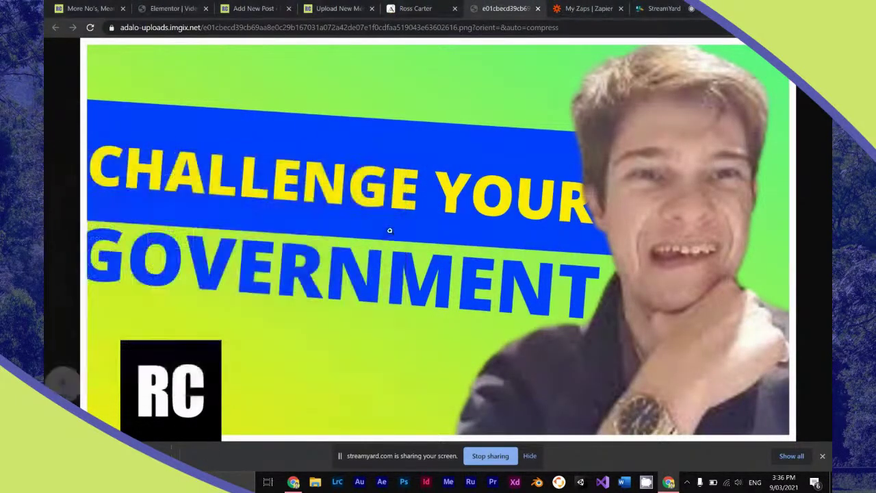
key(ctrl+w)
key(ctrl+Page_Up)
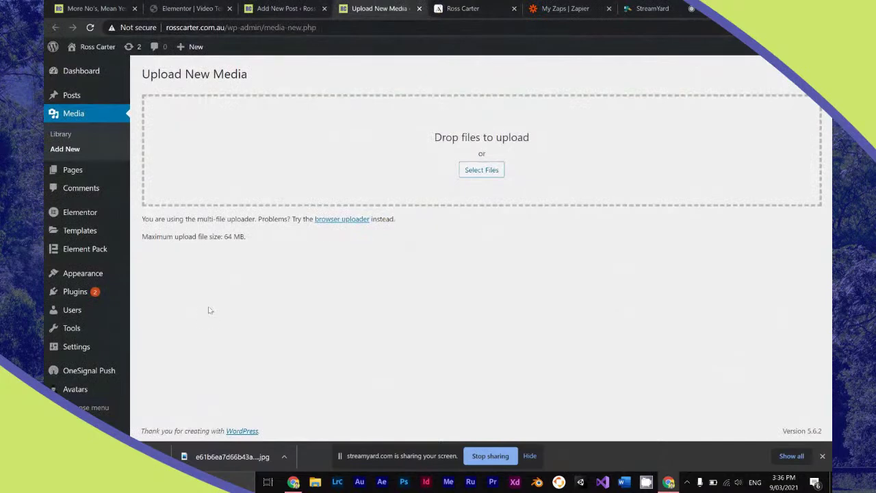
Upload the downloaded thumbnail to the media library and copy the square image's file URL.
drag(232, 456, 318, 176)
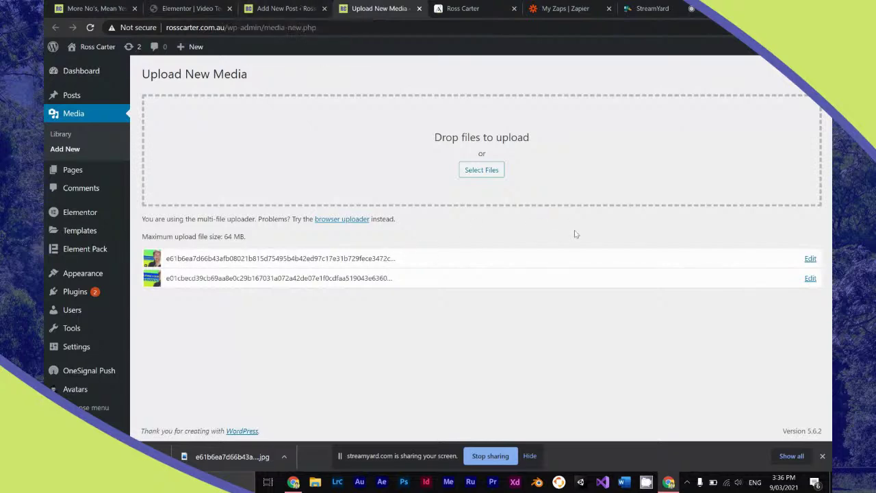
click(810, 278)
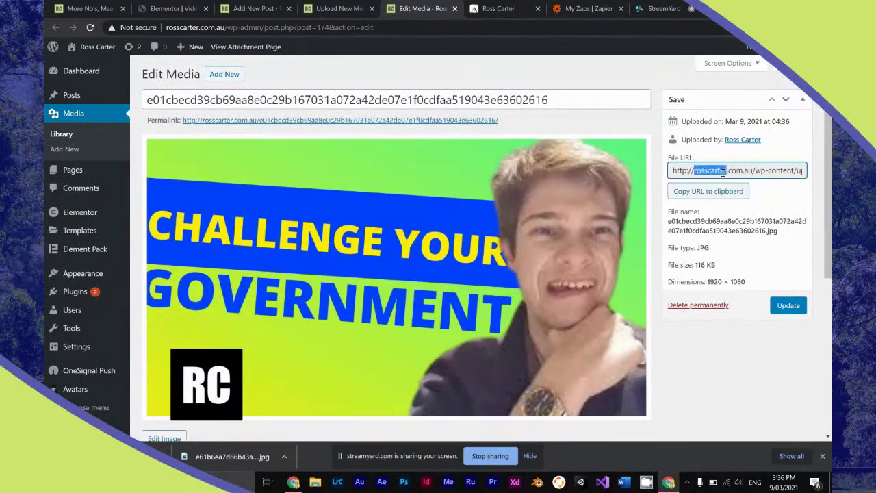
key(ctrl+a)
key(ctrl+c)
click(253, 8)
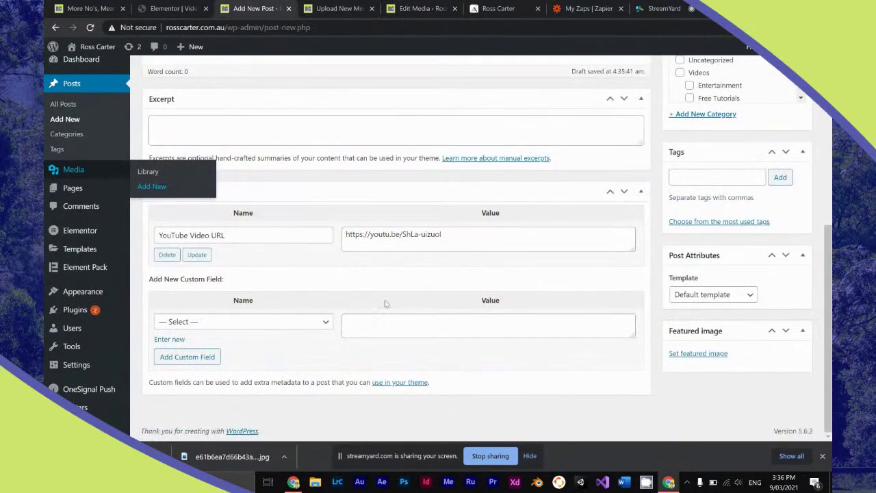
Set the wide 1920x1080 Challenge Your Government thumbnail as the post's featured image.
click(698, 353)
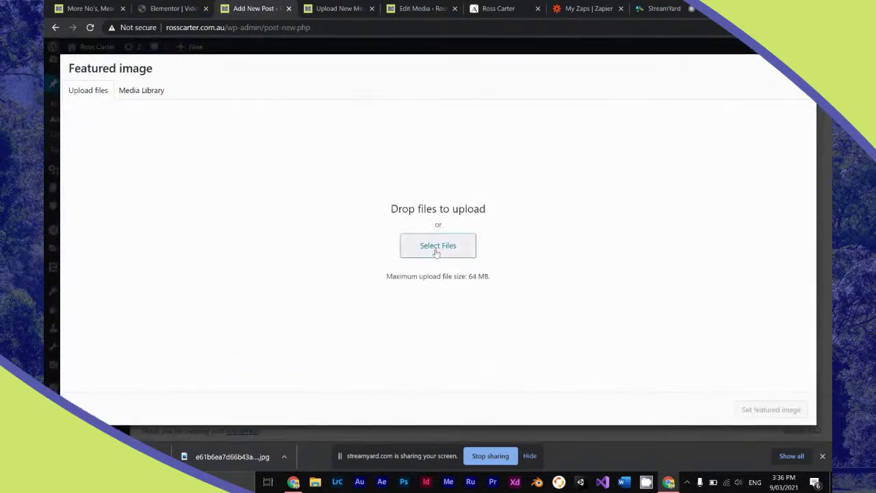
click(152, 90)
click(124, 181)
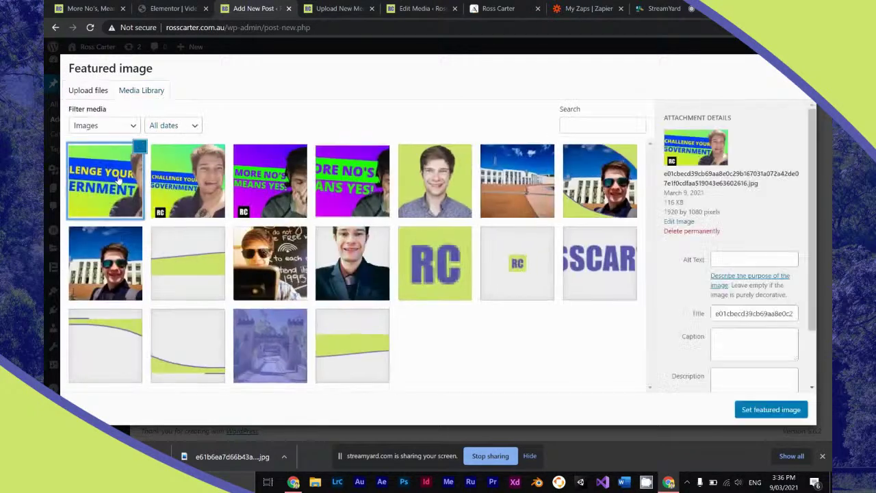
click(196, 180)
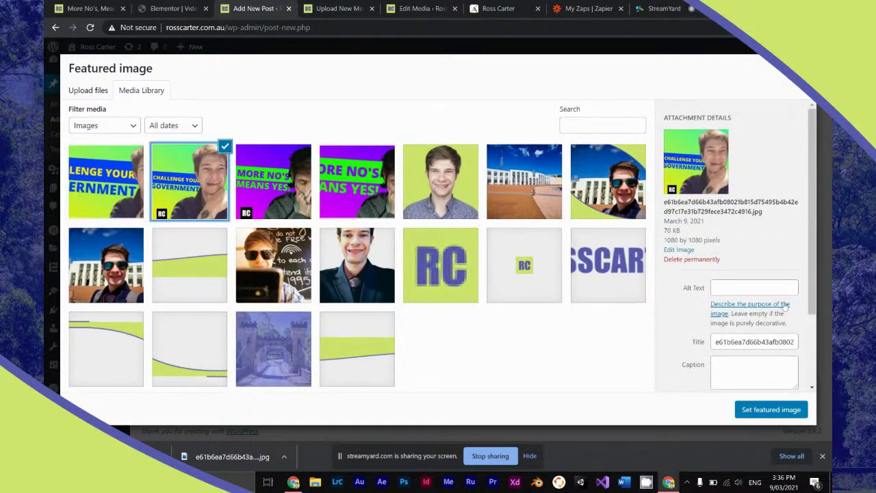
scroll(771, 289, down, 3)
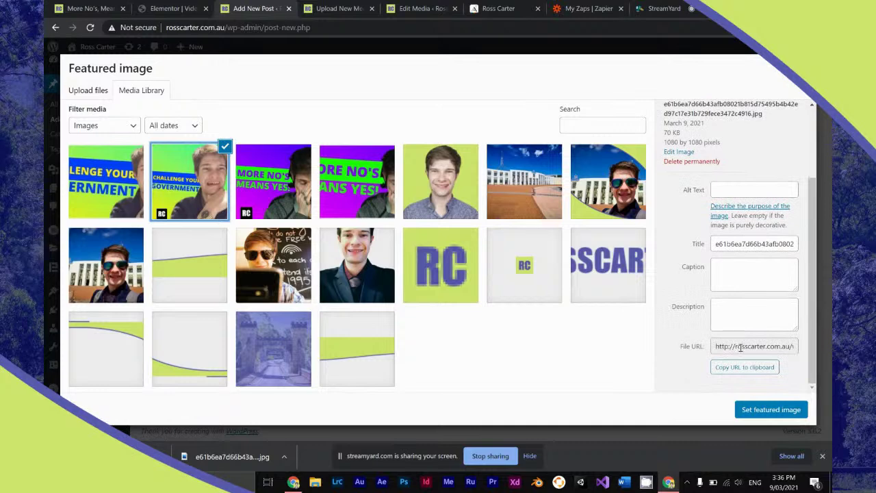
double_click(739, 347)
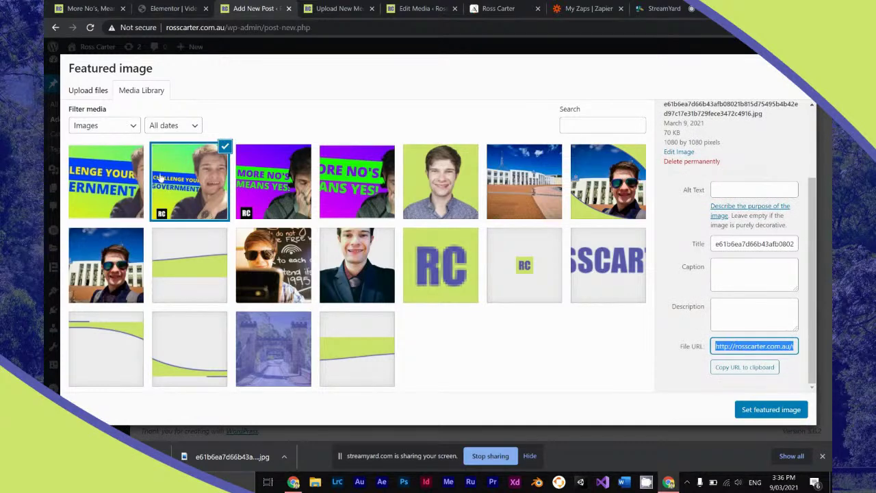
click(116, 176)
click(773, 409)
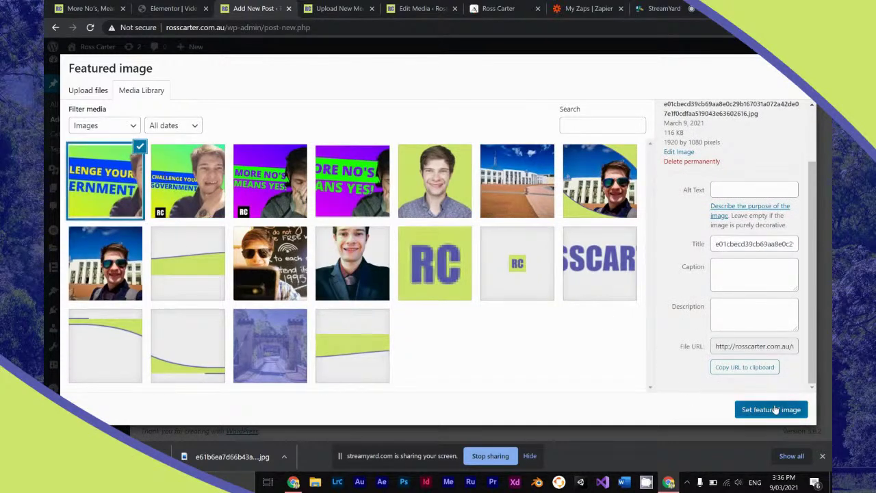
click(269, 321)
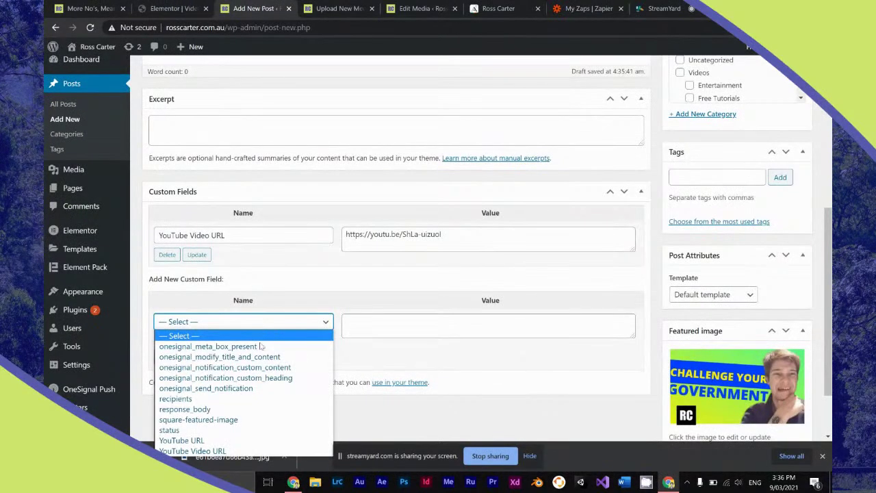
Add a square-featured-image custom field with the square image's URL as its value.
click(242, 420)
click(385, 333)
key(ctrl+v)
scroll(444, 326, up, 5)
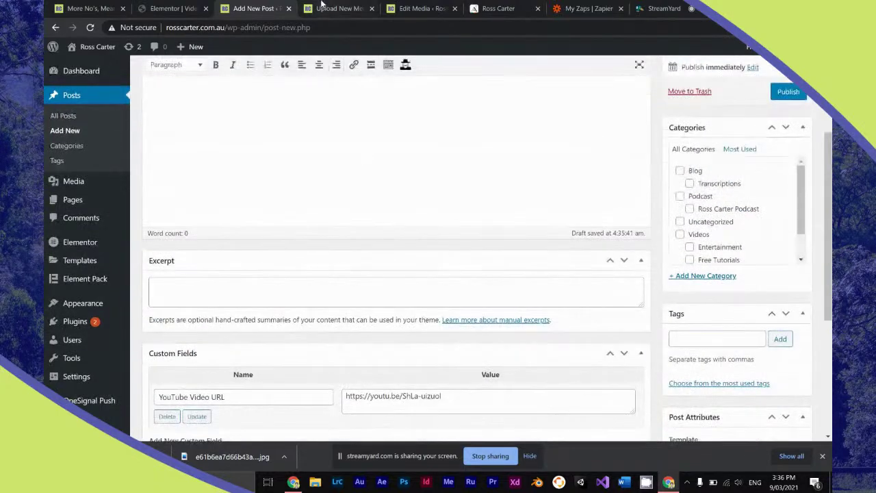
Copy the Adalo Video Description and paste it into the WordPress post body.
click(322, 7)
click(418, 8)
click(454, 8)
click(335, 8)
click(371, 8)
scroll(480, 182, down, 5)
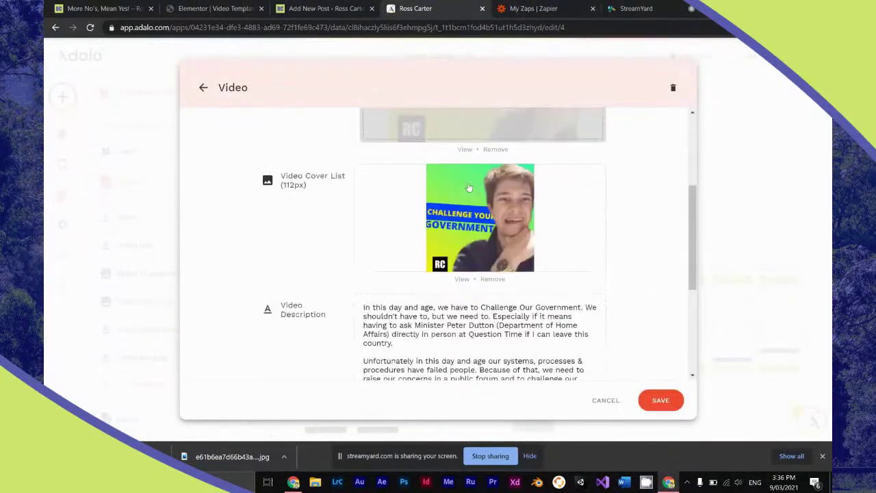
click(446, 244)
key(ctrl+a)
click(327, 8)
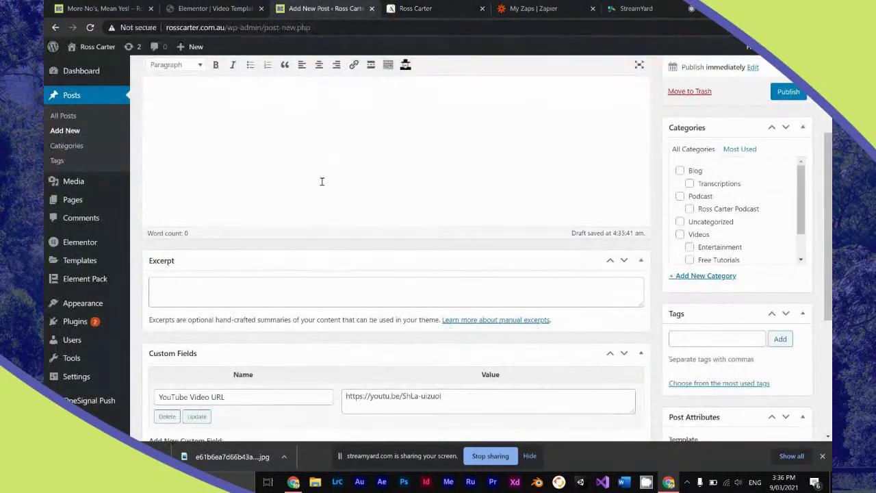
scroll(334, 275, up, 3)
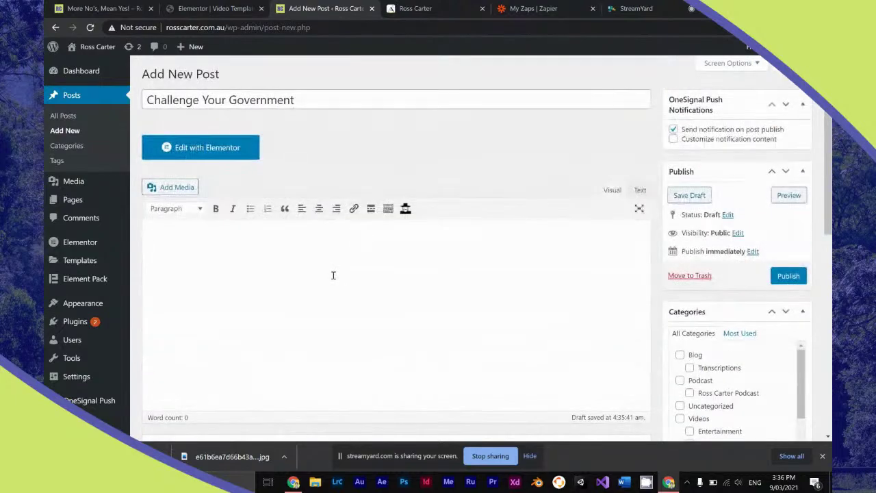
key(ctrl+v)
Copy the Adalo Video Excerpt text and place the cursor in the WordPress Excerpt box.
scroll(444, 279, up, 5)
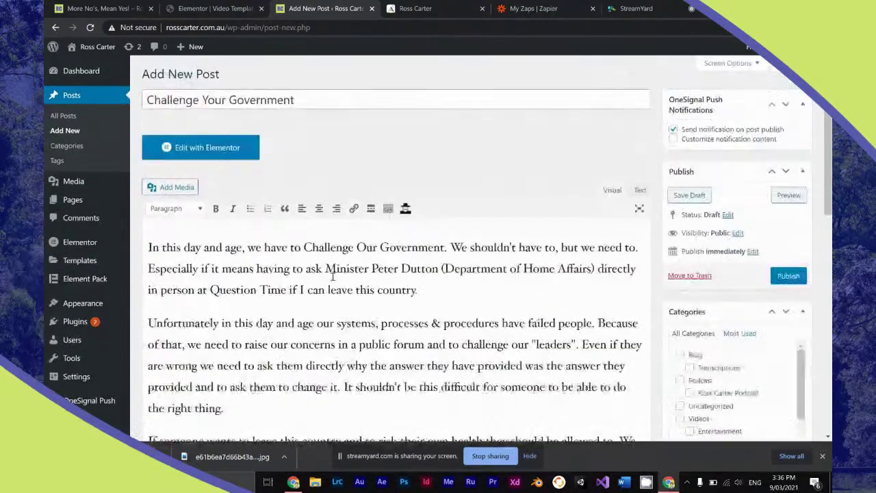
click(460, 4)
scroll(334, 262, down, 2)
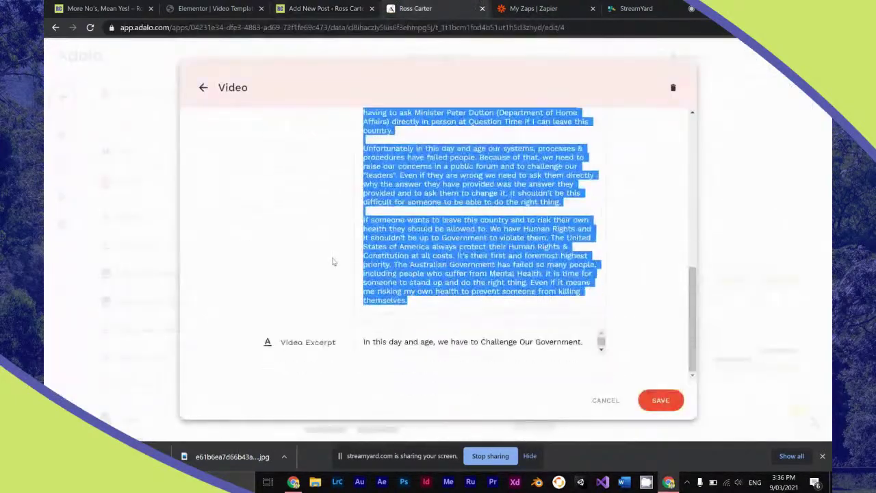
triple_click(413, 341)
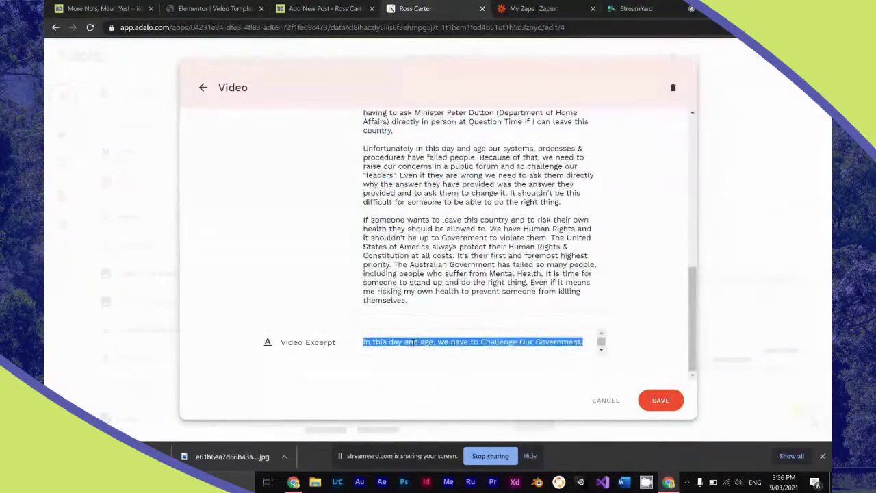
click(319, 8)
scroll(325, 185, down, 10)
click(300, 128)
Paste the one-sentence excerpt, tick Entertainment under Categories, and publish 'Challenge Your Government'.
key(ctrl+v)
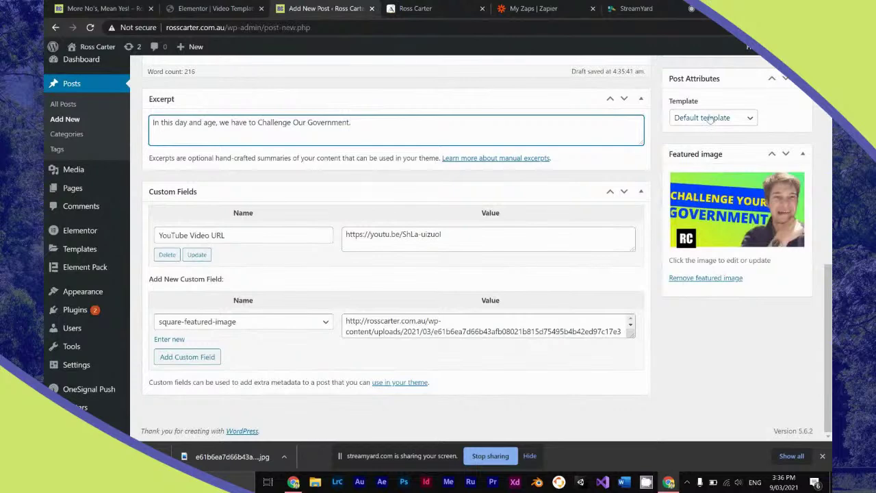
scroll(704, 117, up, 4)
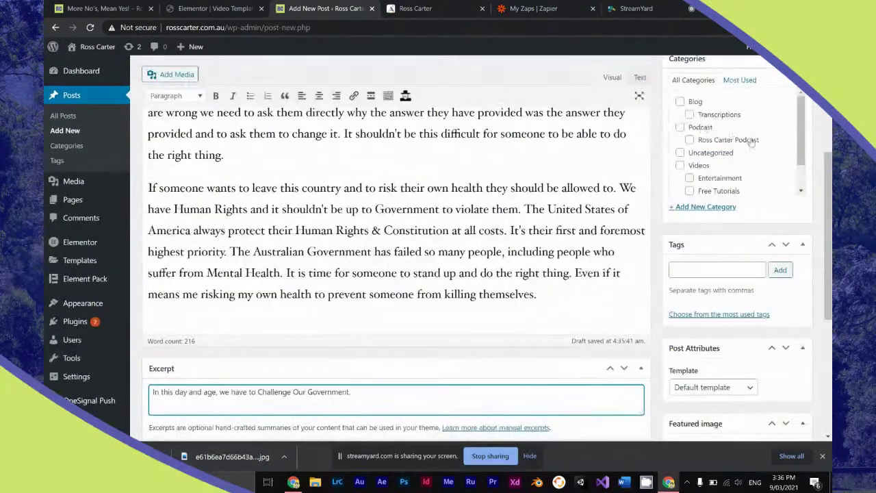
click(689, 178)
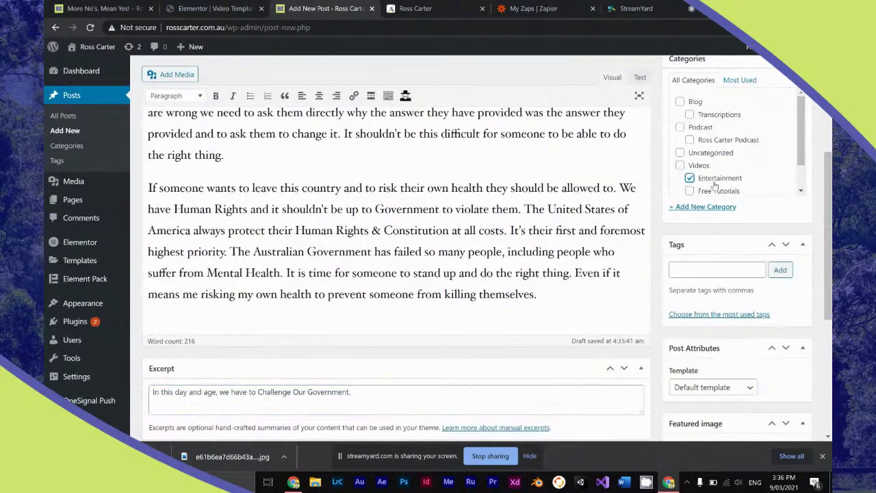
scroll(714, 185, up, 3)
scroll(712, 268, down, 2)
scroll(713, 269, up, 2)
scroll(728, 235, up, 3)
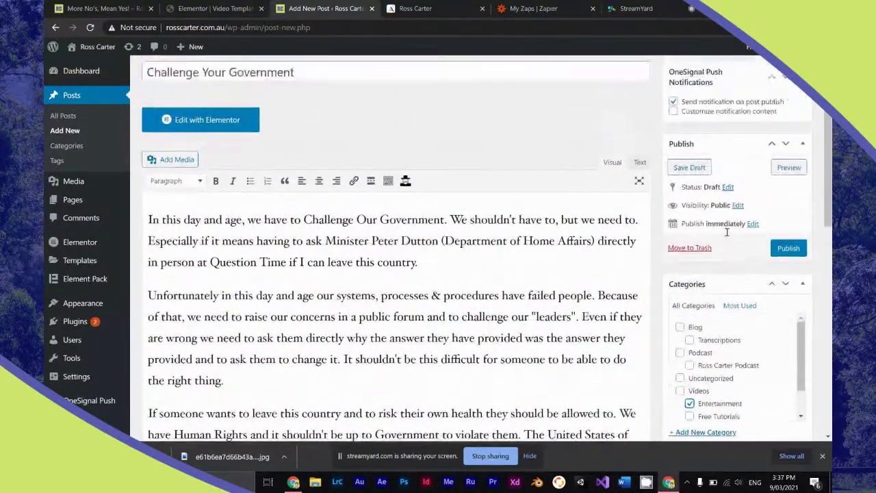
scroll(727, 236, down, 2)
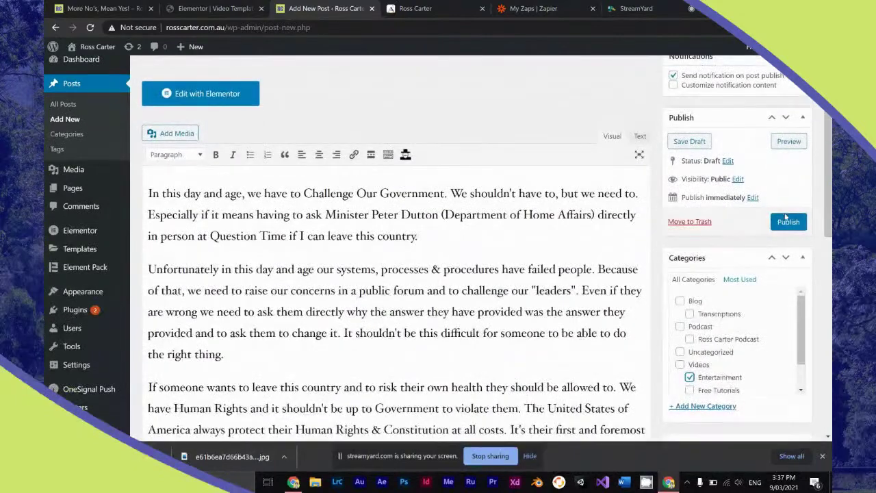
click(785, 225)
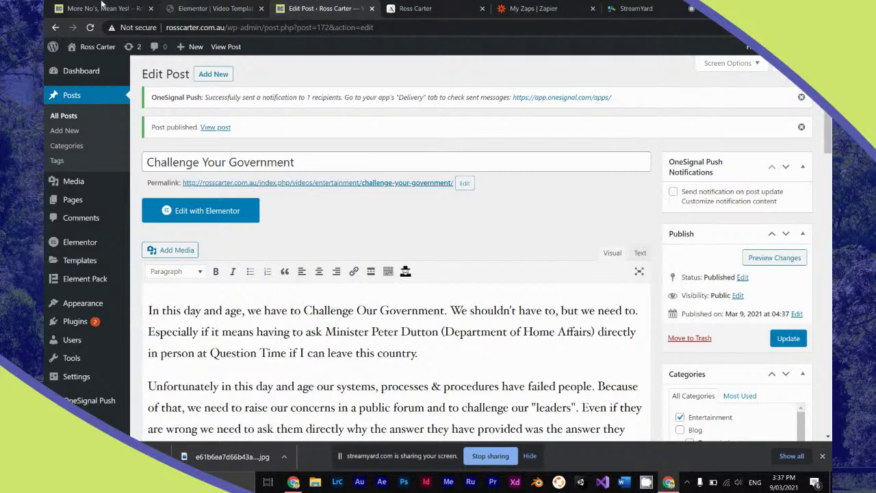
Reload the site page, open the new Challenge Your Government post and play its video.
click(101, 8)
key(F5)
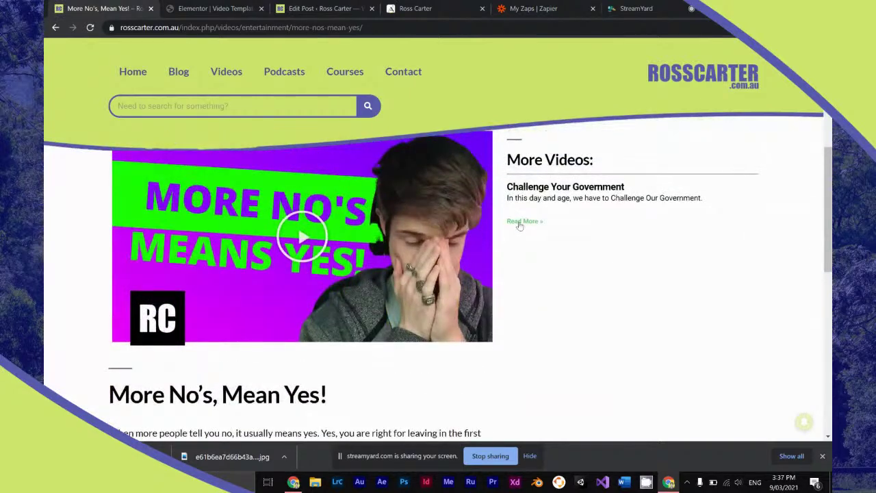
click(520, 222)
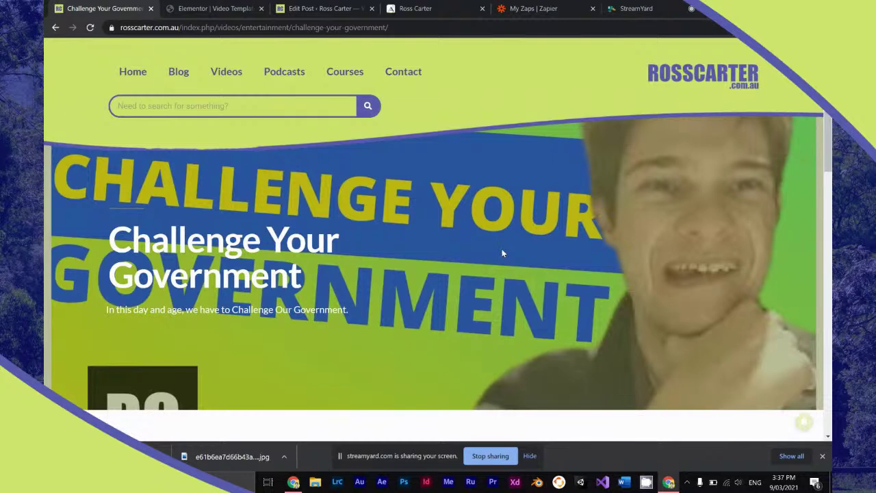
scroll(502, 253, down, 3)
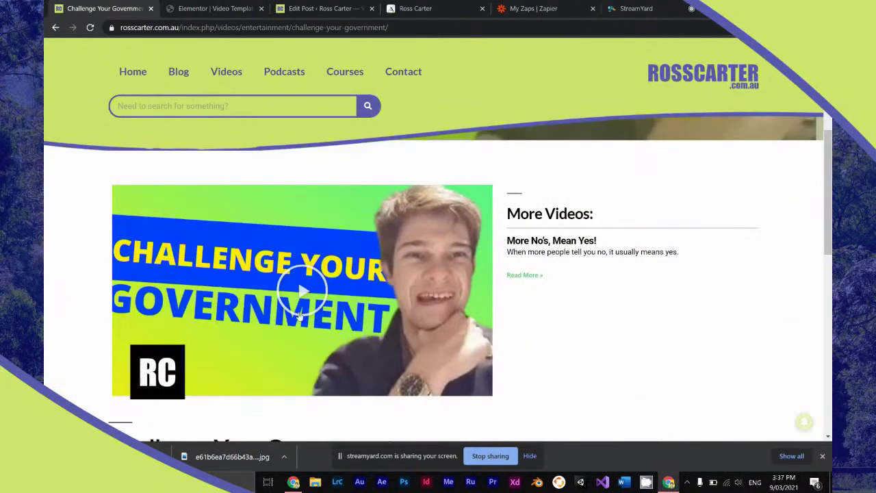
click(287, 301)
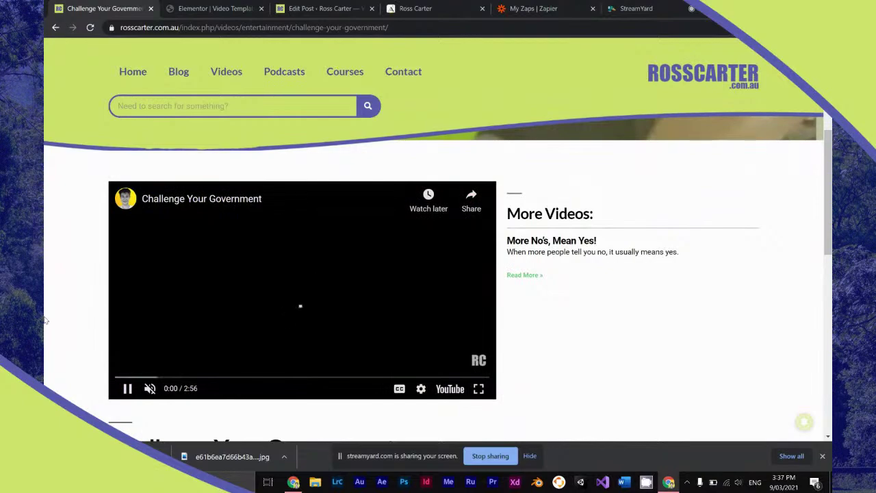
Pause the video and go back to the site's Home page.
scroll(45, 320, down, 5)
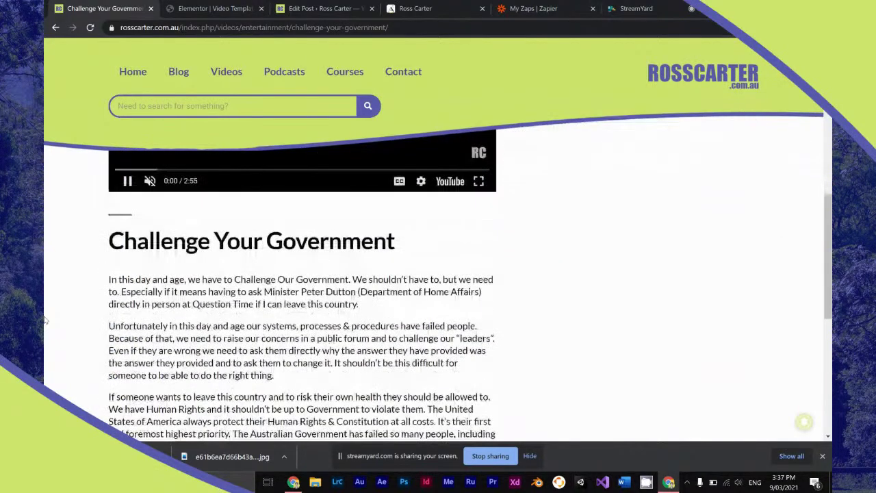
scroll(45, 320, up, 5)
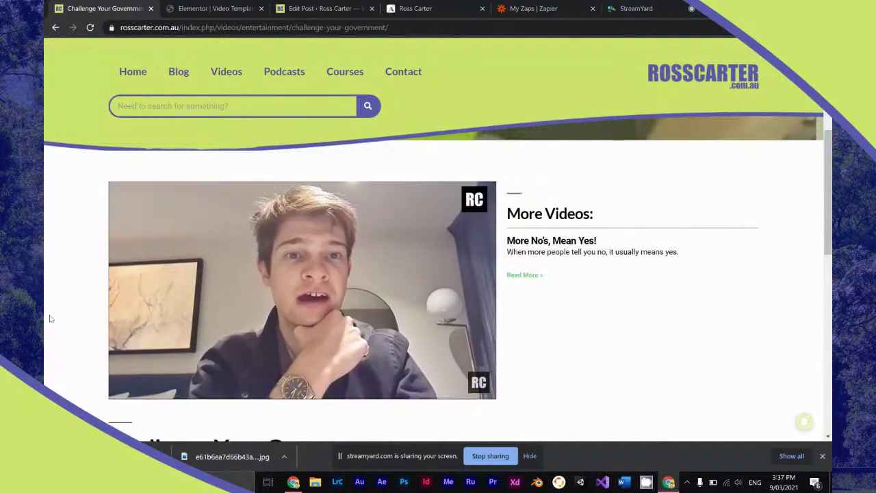
click(126, 388)
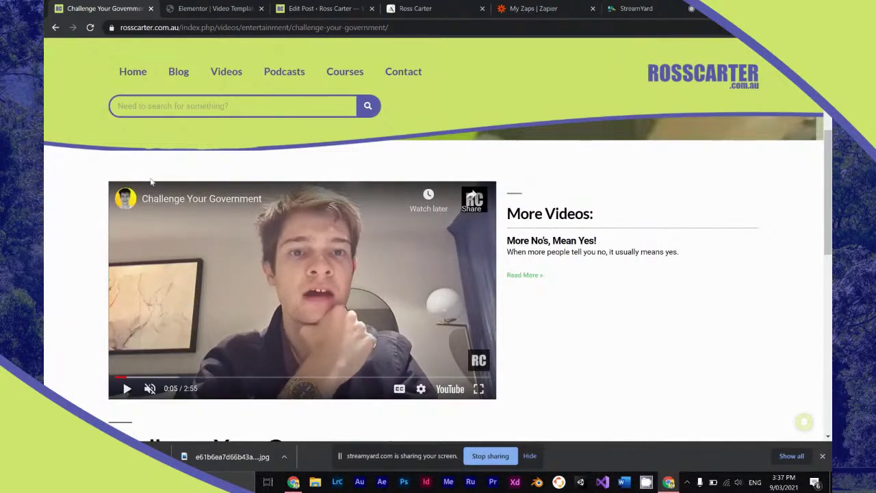
click(136, 78)
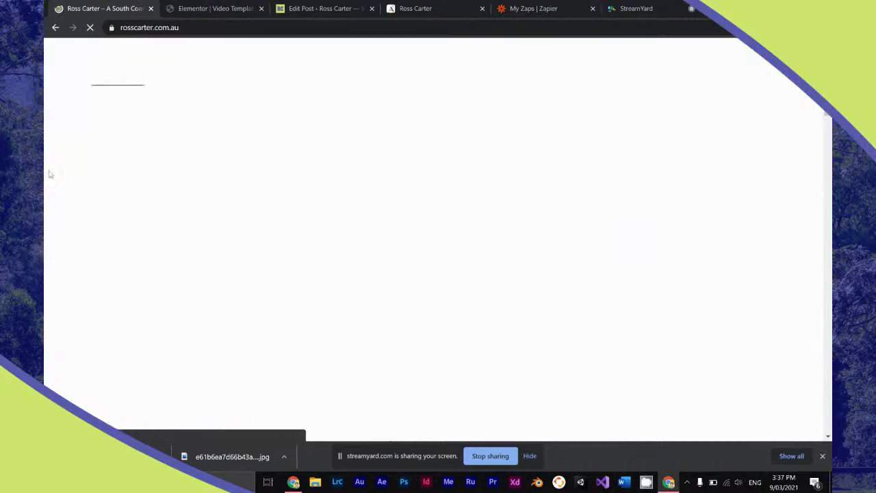
Scroll down to 'Check Out My Recent Content' and open the Challenge Your Government card.
scroll(61, 171, down, 6)
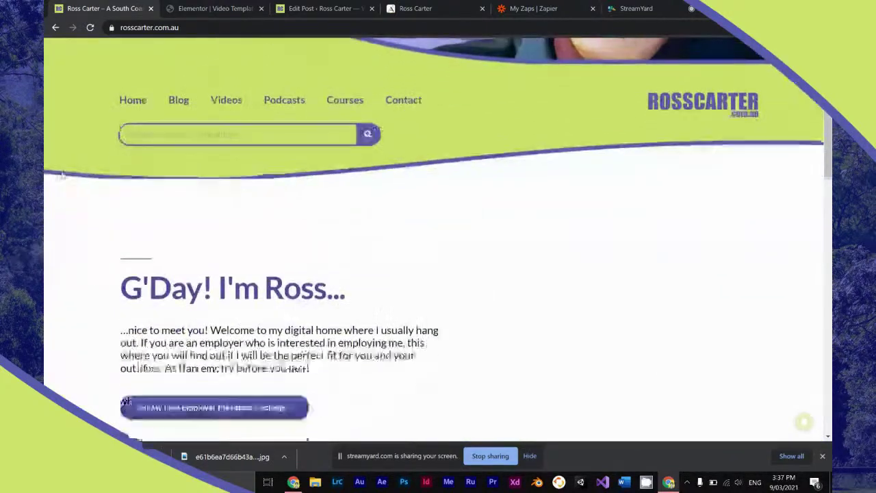
scroll(61, 176, down, 5)
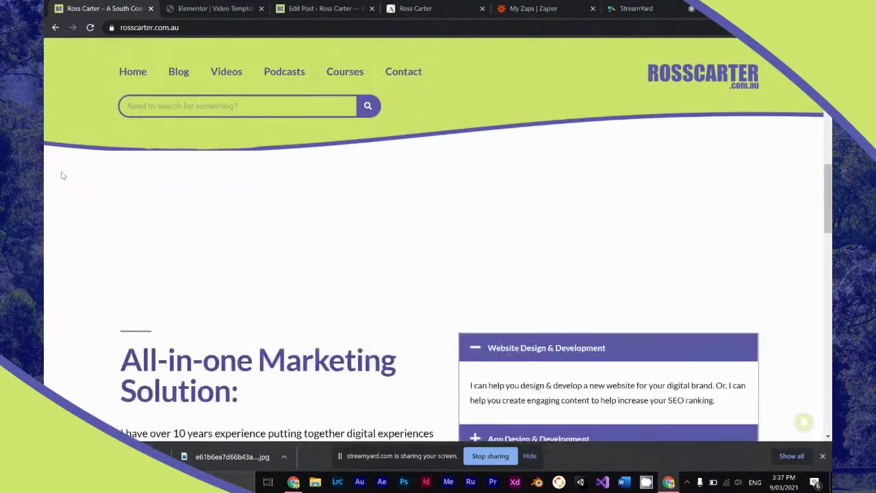
scroll(61, 176, down, 5)
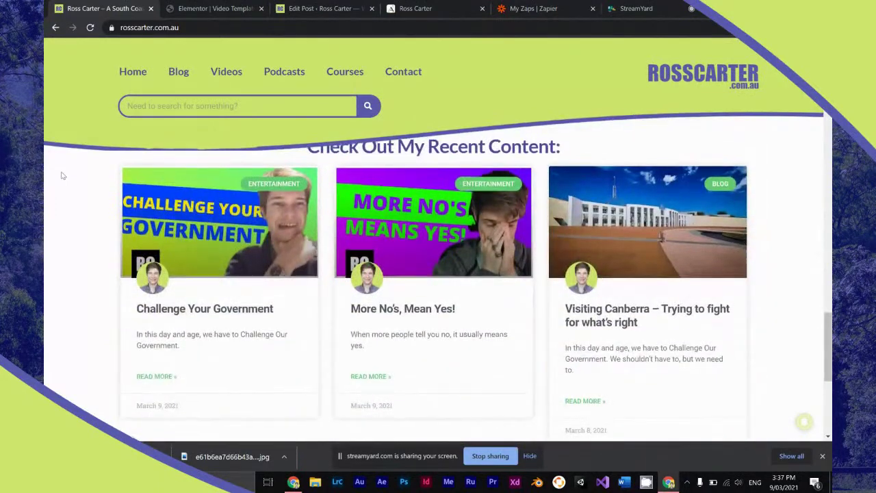
scroll(60, 176, down, 1)
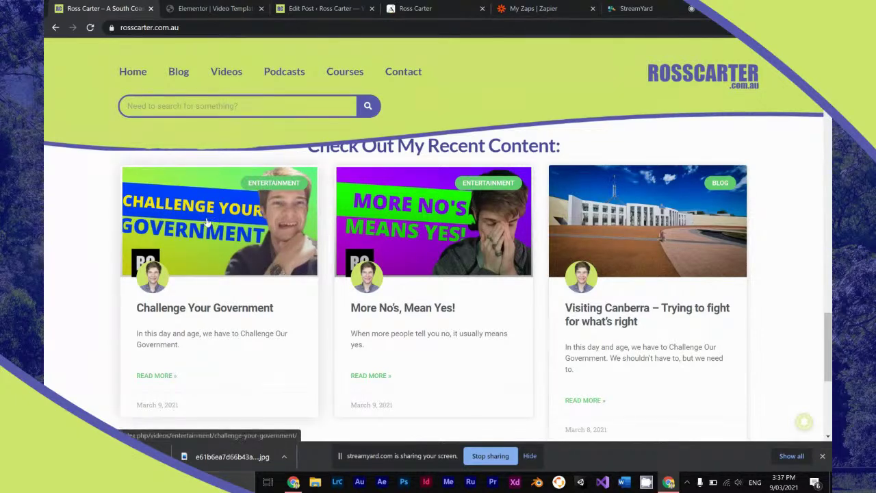
scroll(207, 218, down, 2)
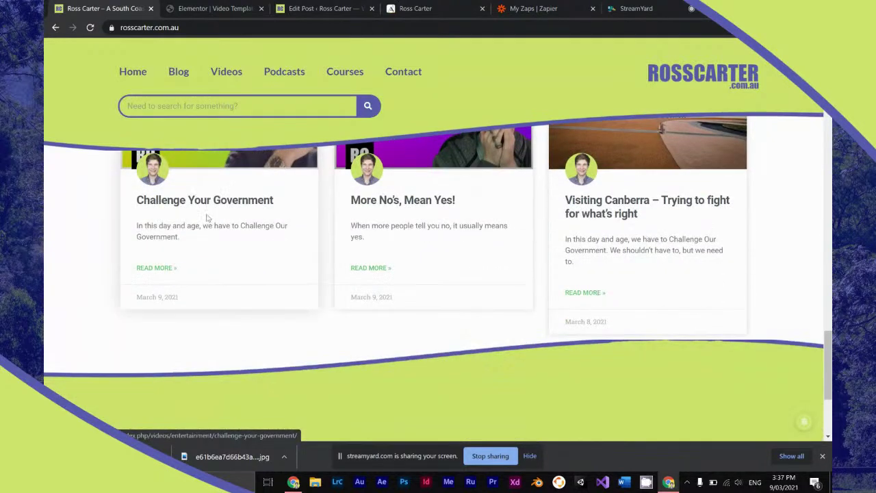
scroll(208, 217, up, 2)
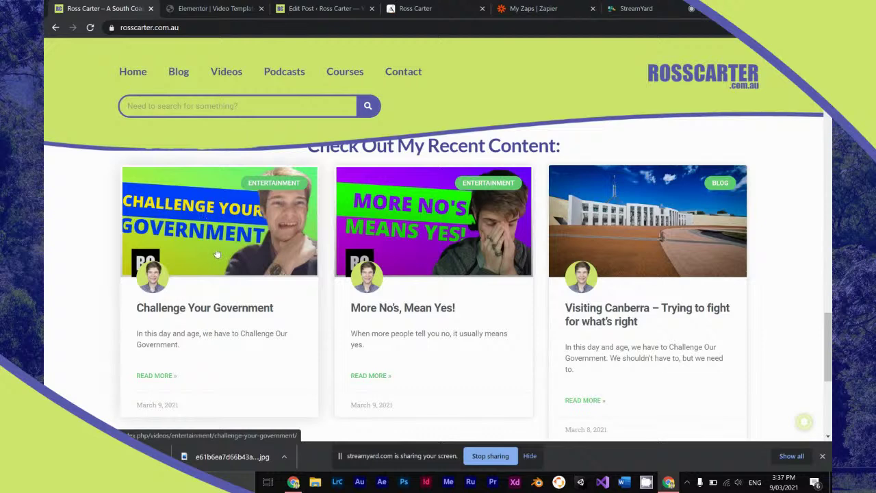
click(216, 252)
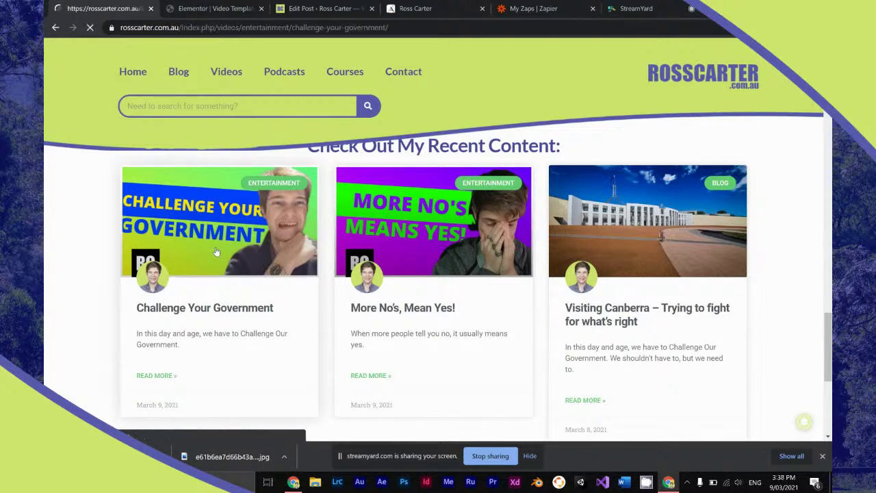
Scroll through the live post to review its video and More Videos list.
scroll(195, 252, down, 5)
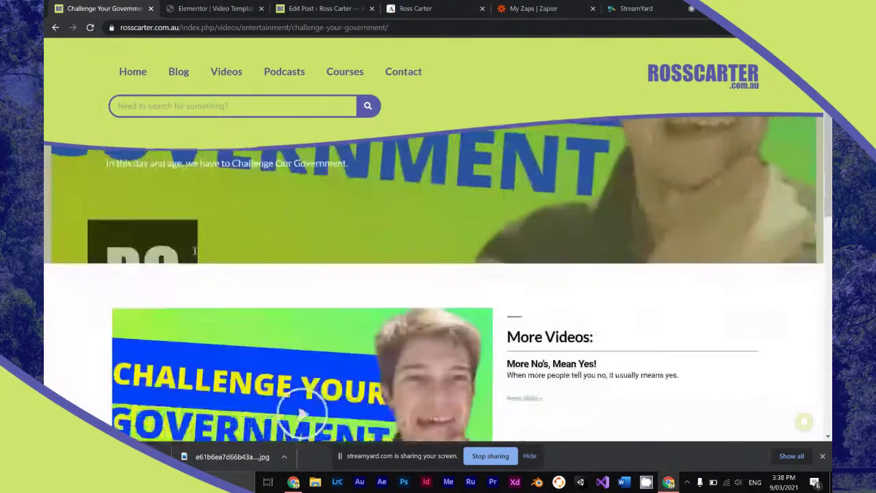
scroll(193, 253, down, 5)
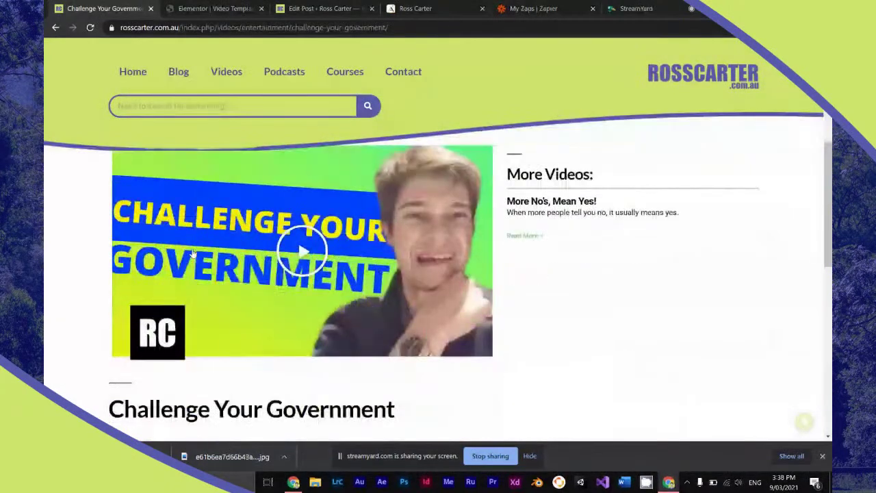
scroll(194, 253, up, 3)
scroll(194, 253, down, 1)
scroll(193, 253, up, 2)
scroll(194, 253, up, 3)
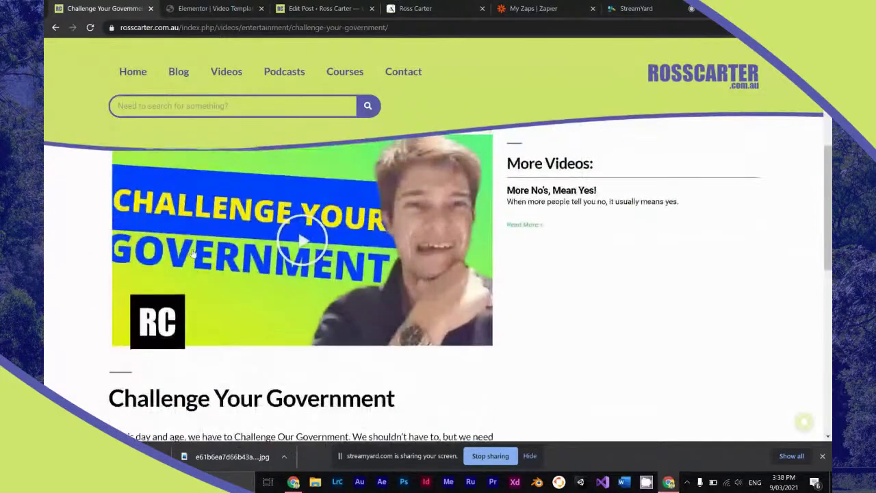
scroll(193, 253, down, 1)
scroll(194, 254, down, 2)
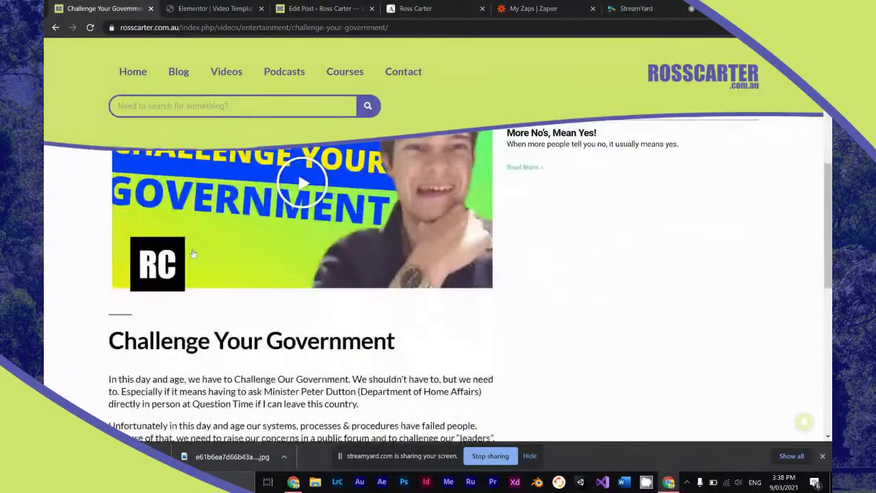
scroll(194, 253, down, 10)
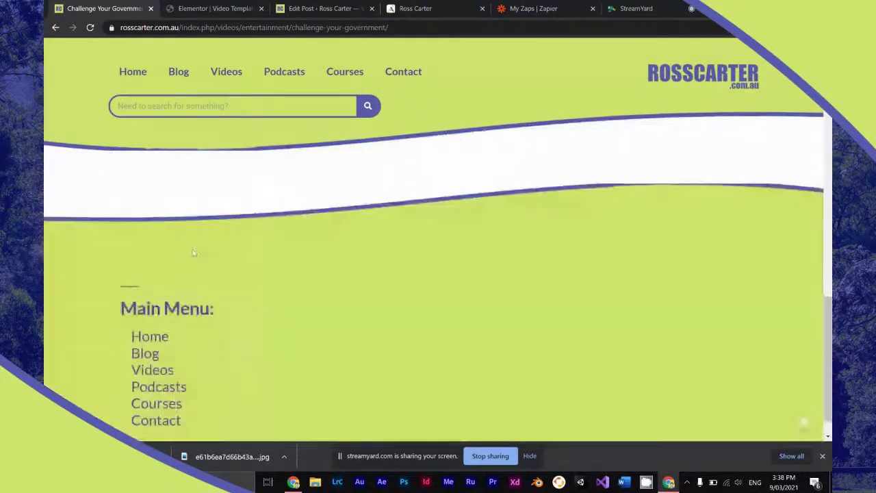
scroll(193, 253, up, 12)
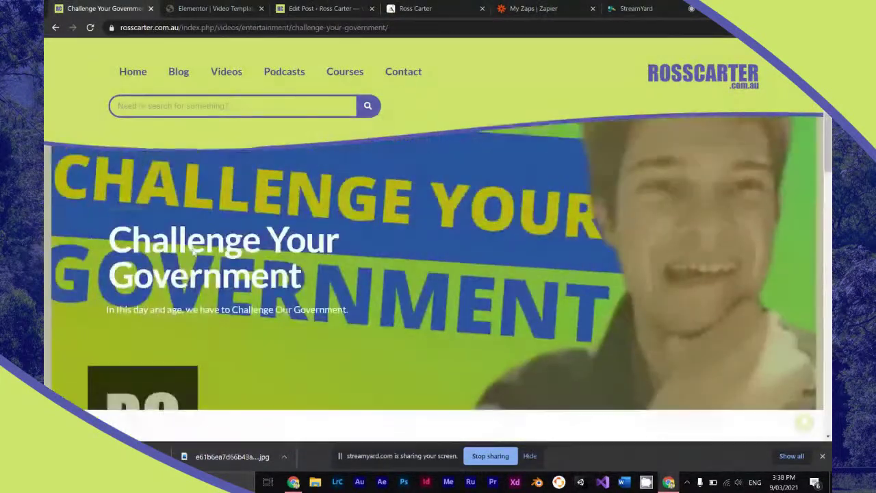
click(221, 8)
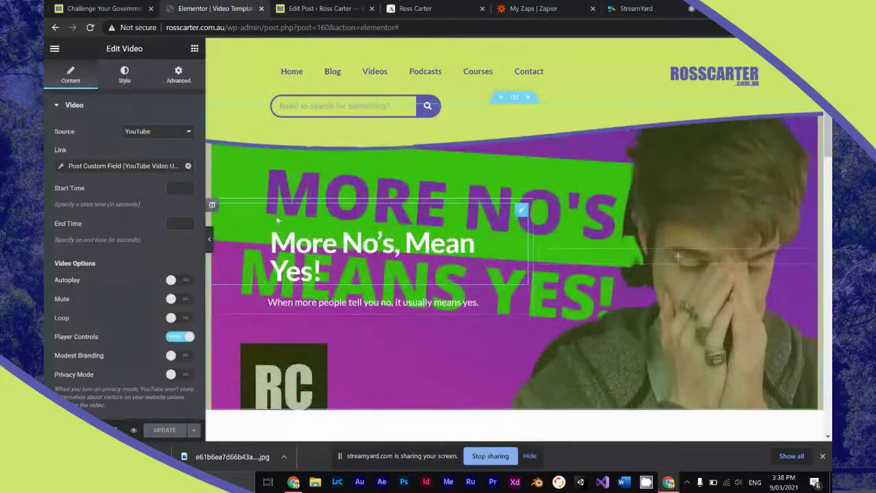
Delete the banner's title column, then the whole featured-image banner section.
right_click(293, 166)
right_click(272, 203)
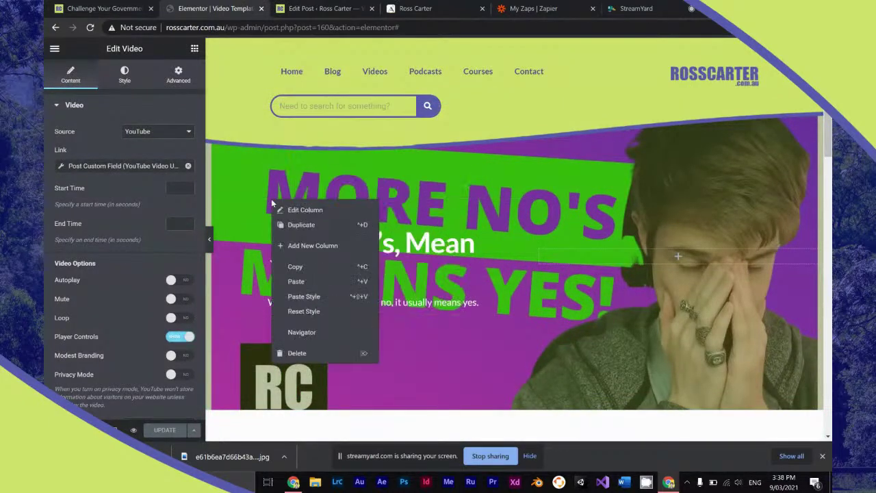
click(296, 355)
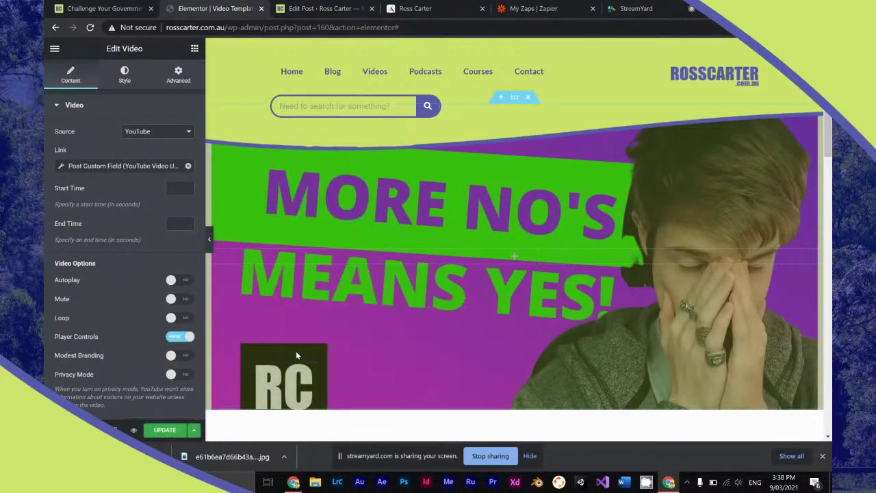
right_click(420, 308)
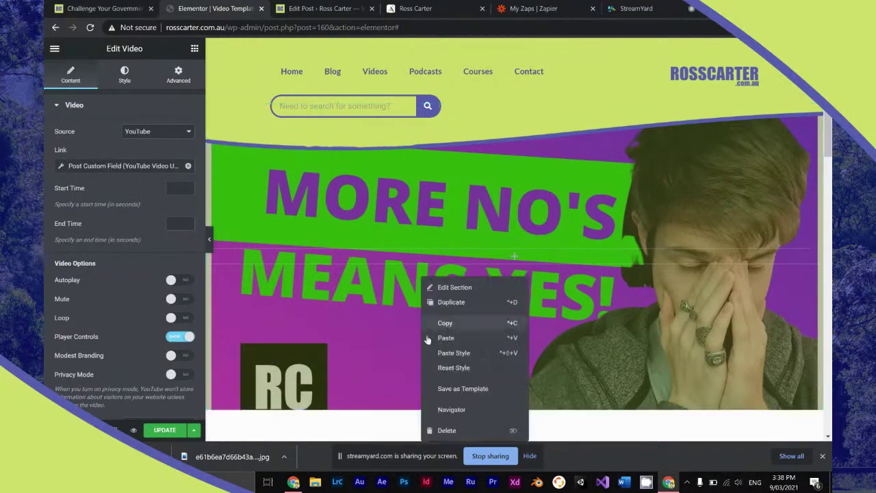
click(449, 431)
Save the template with UPDATE and reload the live post to confirm the banner is gone.
scroll(570, 242, down, 10)
click(164, 429)
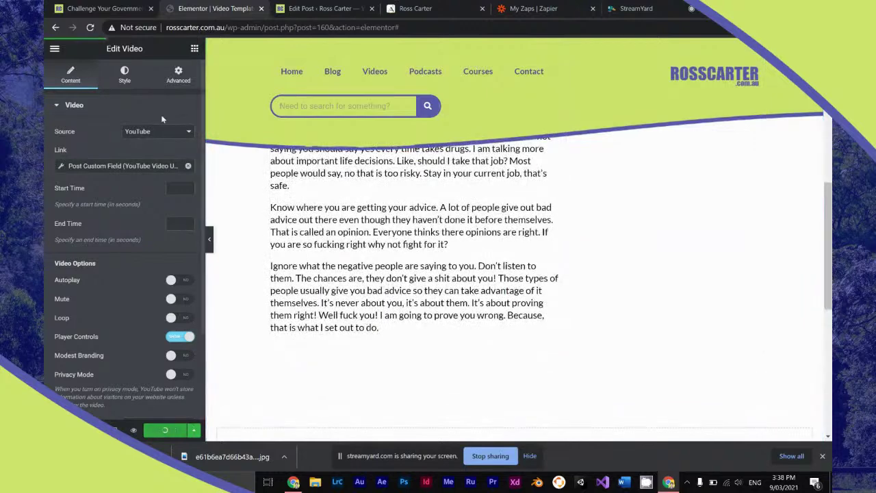
click(102, 8)
click(90, 28)
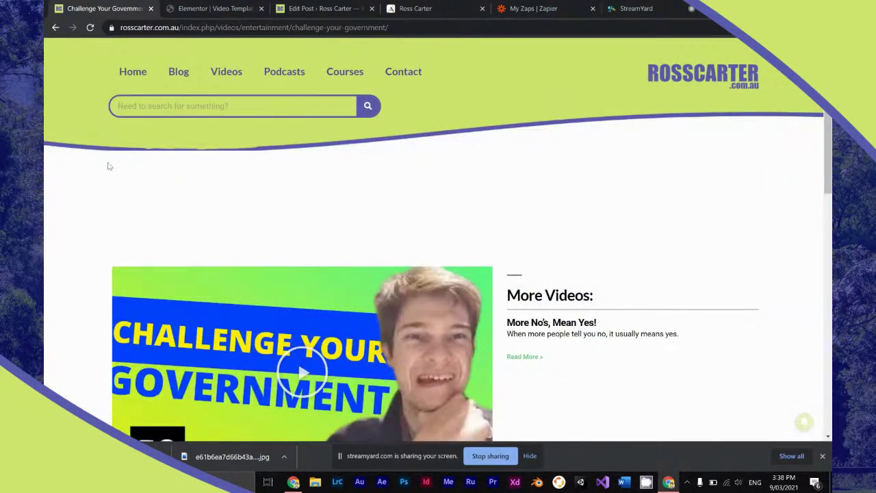
click(216, 8)
scroll(399, 213, up, 5)
Set the video section's top margin to -3 em, update the template, and reload the live post.
click(514, 215)
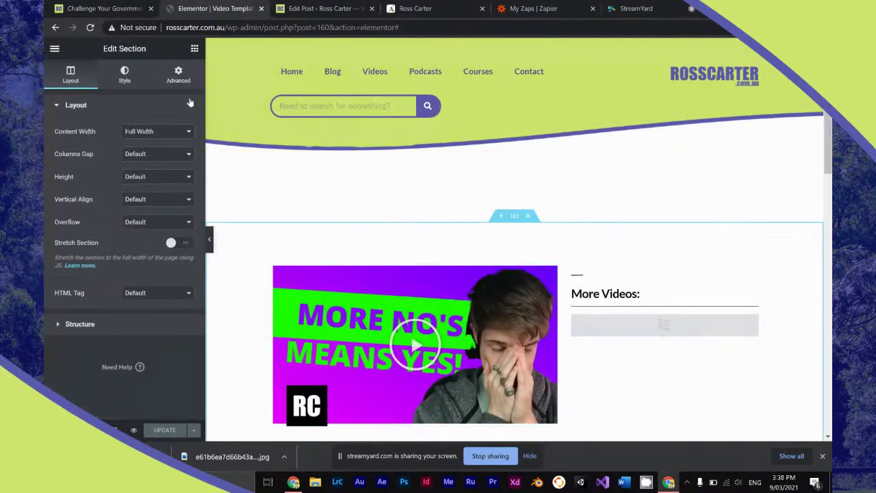
click(179, 74)
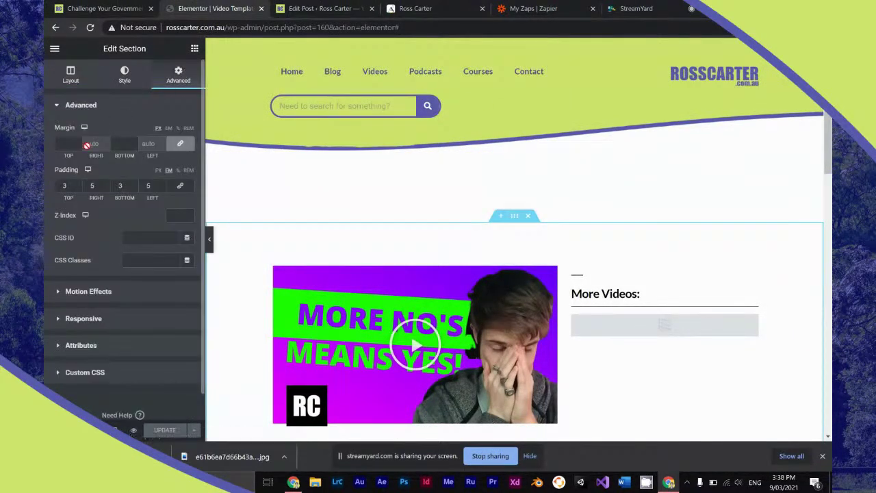
click(169, 128)
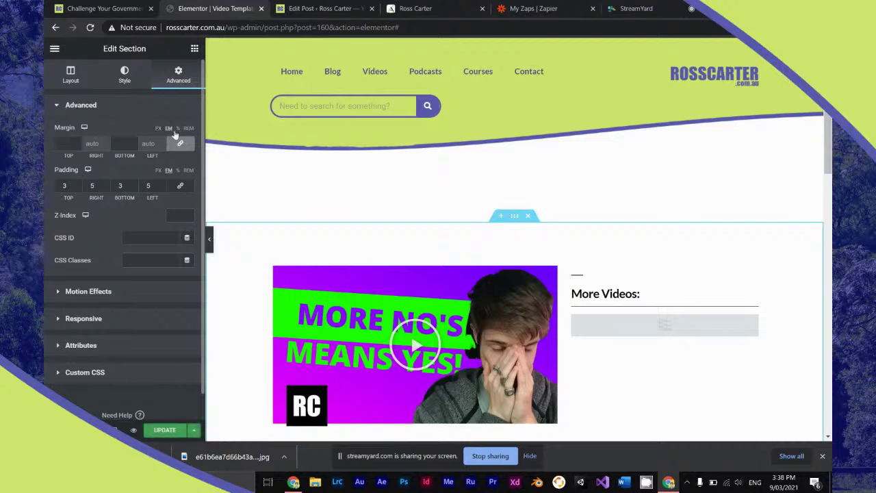
click(79, 145)
click(78, 146)
click(79, 146)
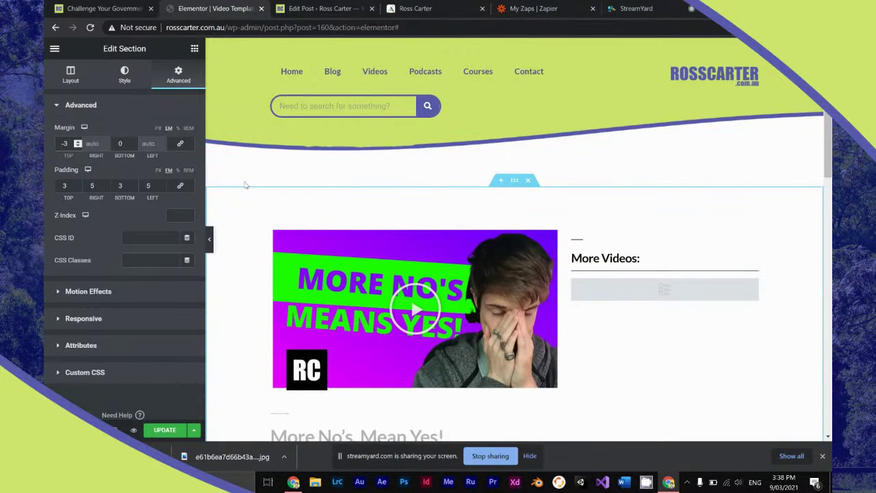
click(162, 430)
click(103, 9)
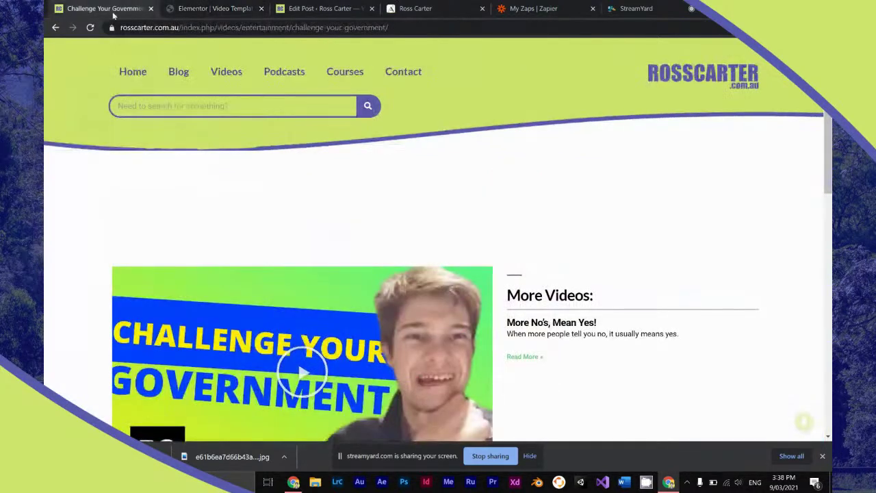
click(90, 28)
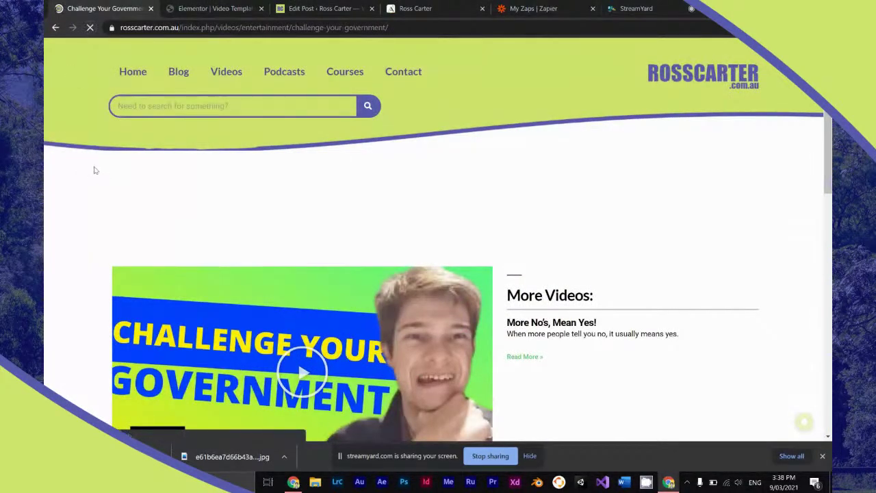
key(ctrl+Tab)
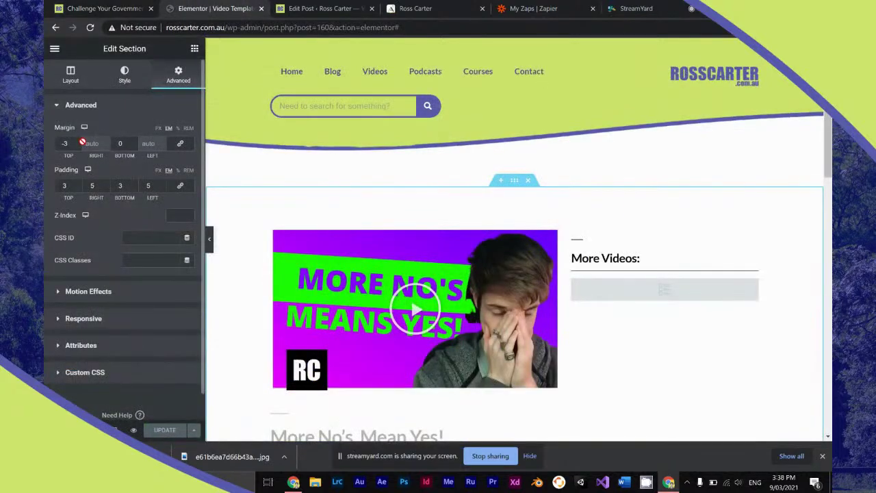
Change the top margin to -5, update, and reload the live post to review the layout.
double_click(79, 147)
click(164, 430)
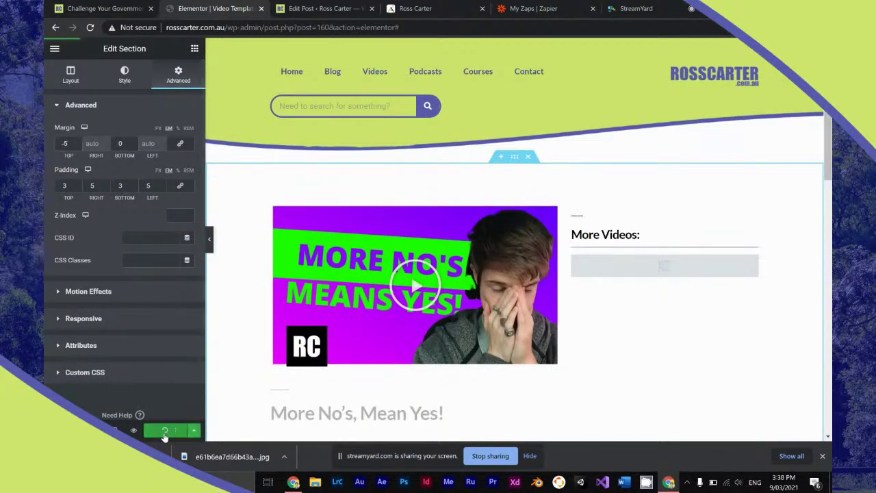
key(ctrl+shift+Tab)
click(90, 27)
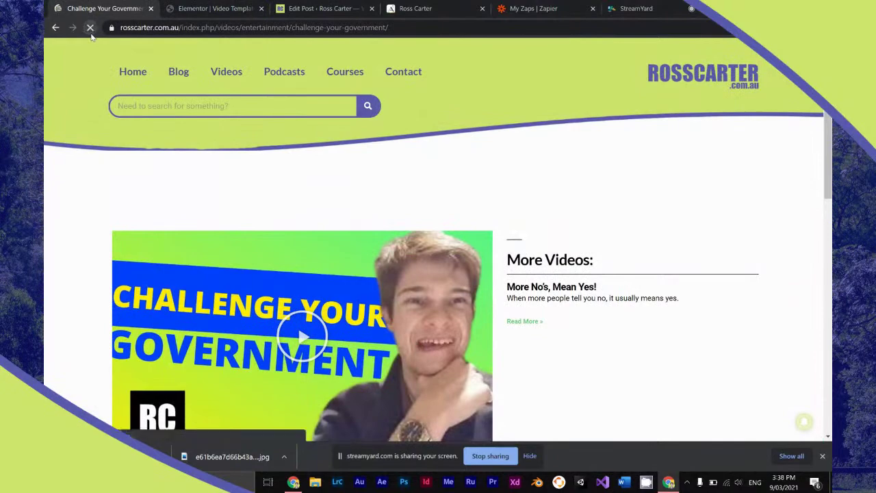
scroll(85, 120, down, 2)
scroll(86, 123, down, 2)
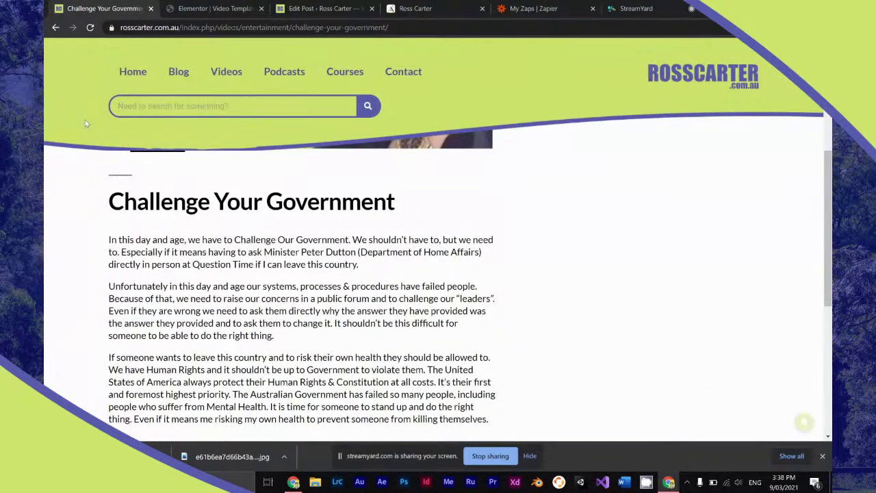
scroll(85, 122, down, 5)
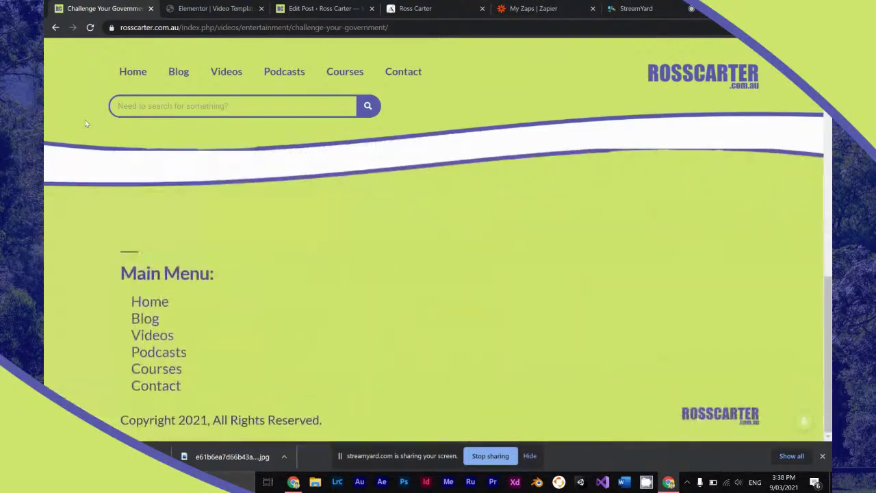
scroll(85, 121, up, 8)
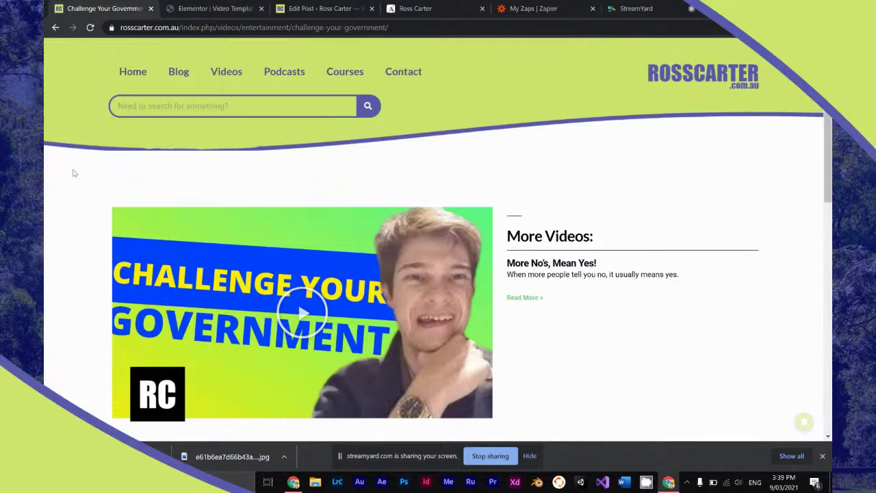
scroll(74, 173, down, 5)
scroll(73, 173, up, 6)
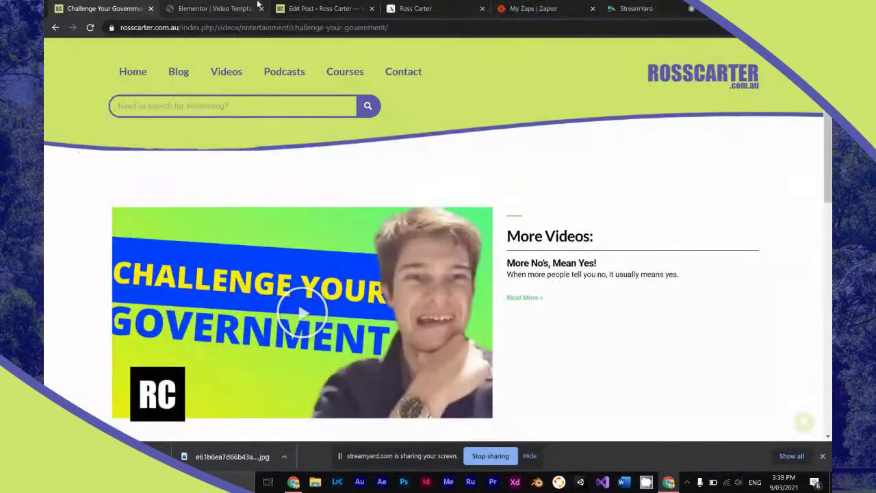
click(500, 8)
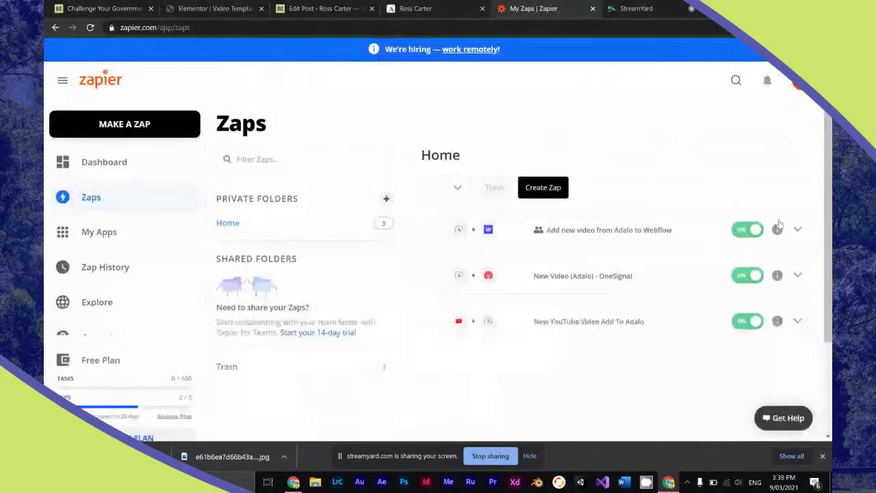
Turn off the Adalo to Webflow and OneSignal zaps.
click(797, 230)
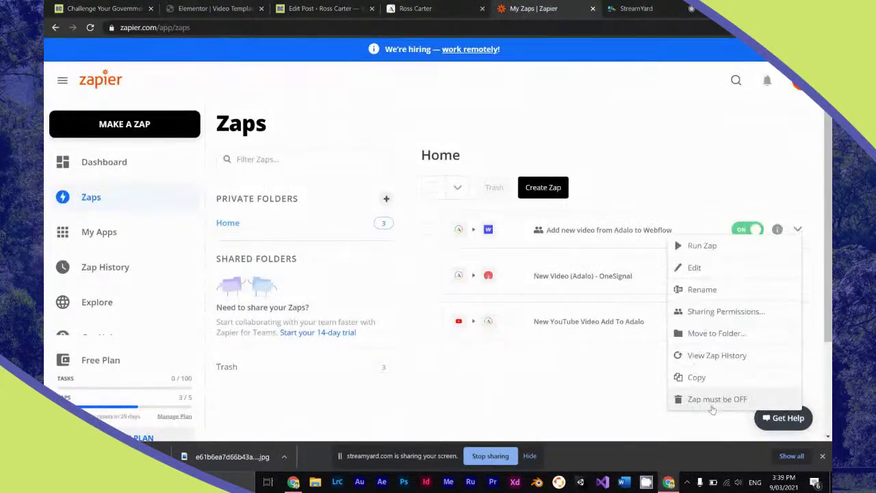
click(734, 194)
click(746, 229)
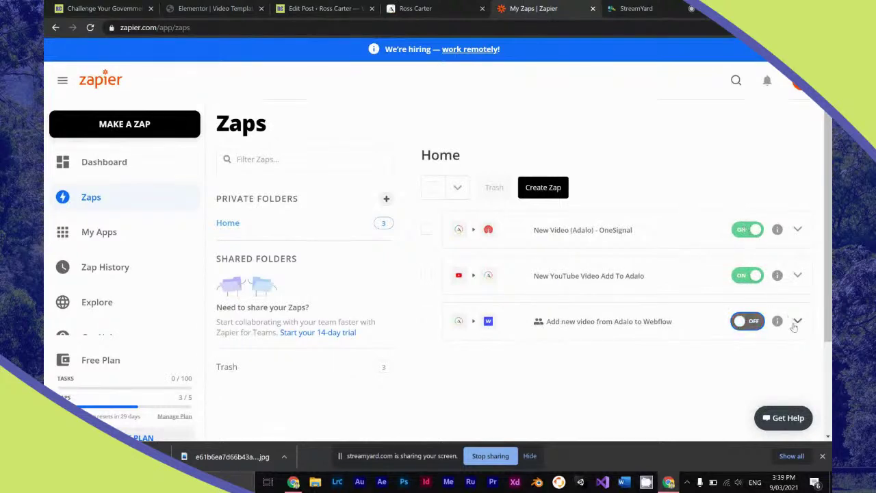
click(747, 231)
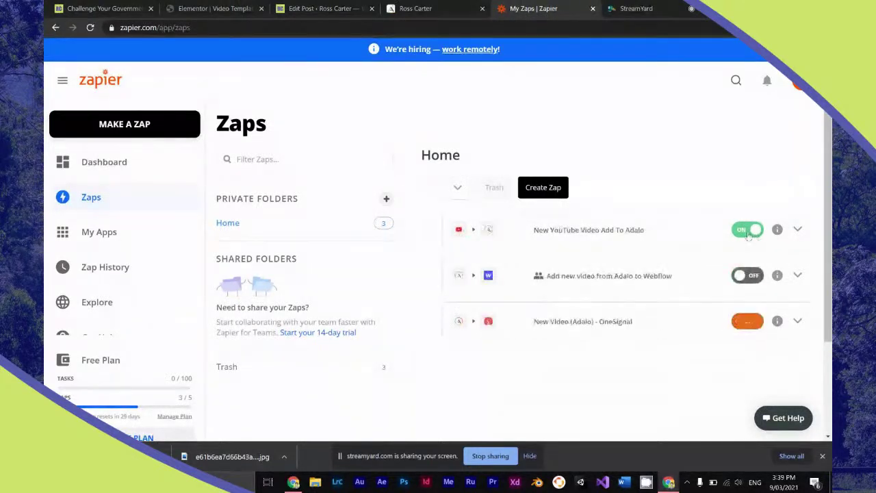
Select both disabled zaps and move them to the trash.
click(798, 321)
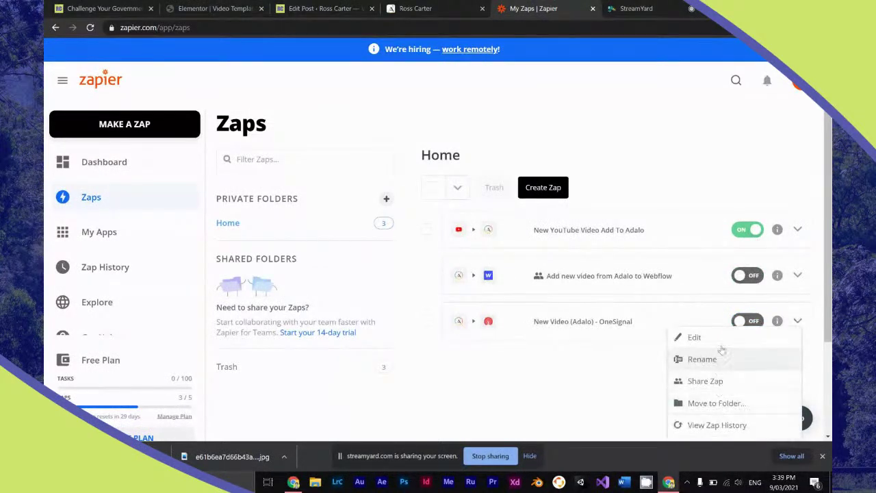
click(703, 405)
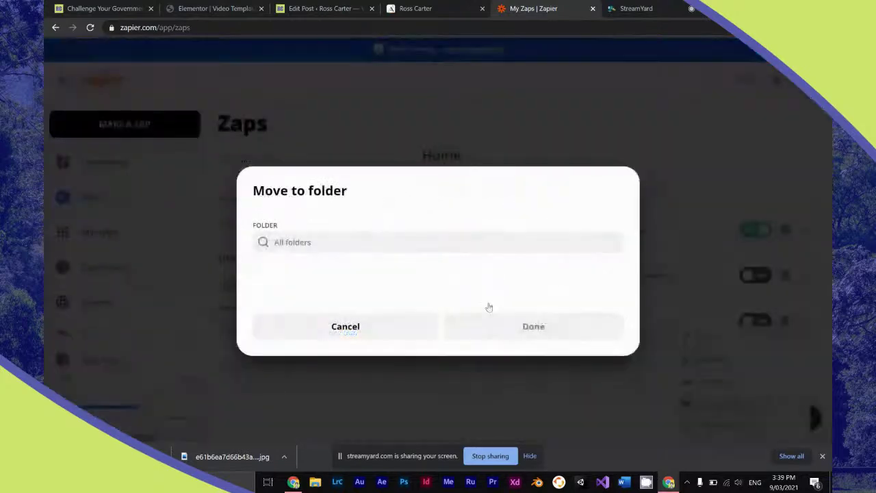
click(416, 334)
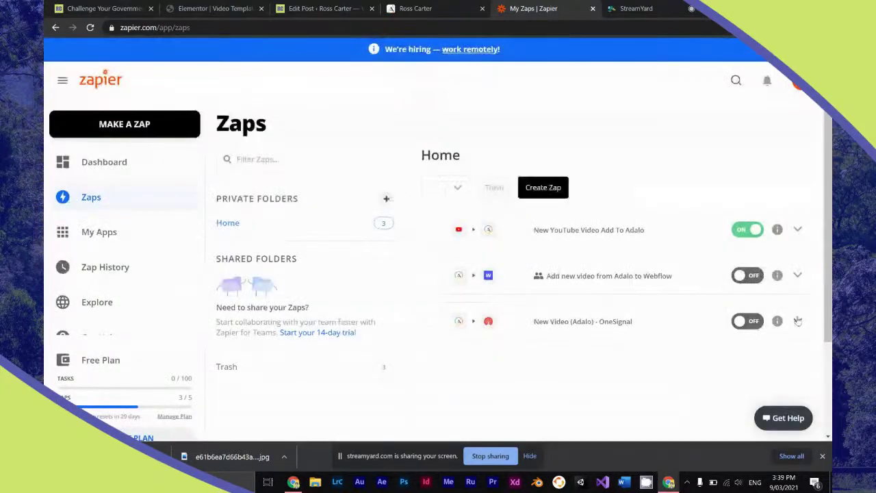
click(799, 322)
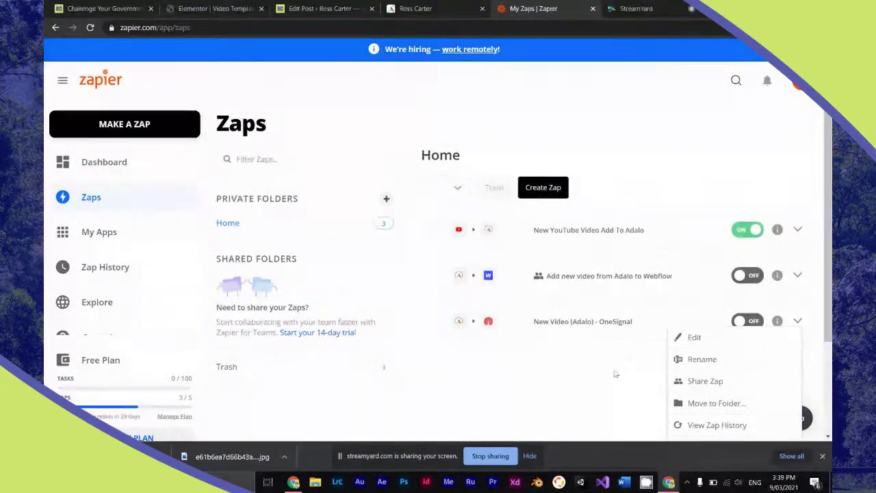
click(536, 371)
click(425, 321)
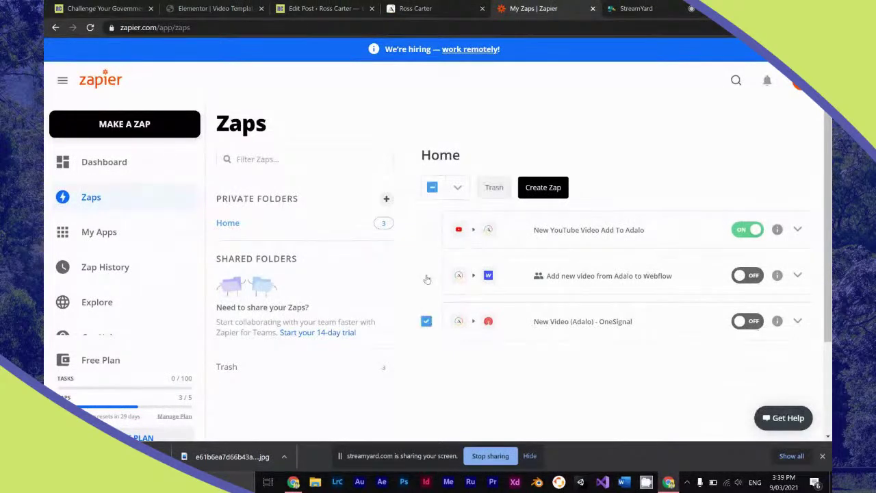
click(492, 189)
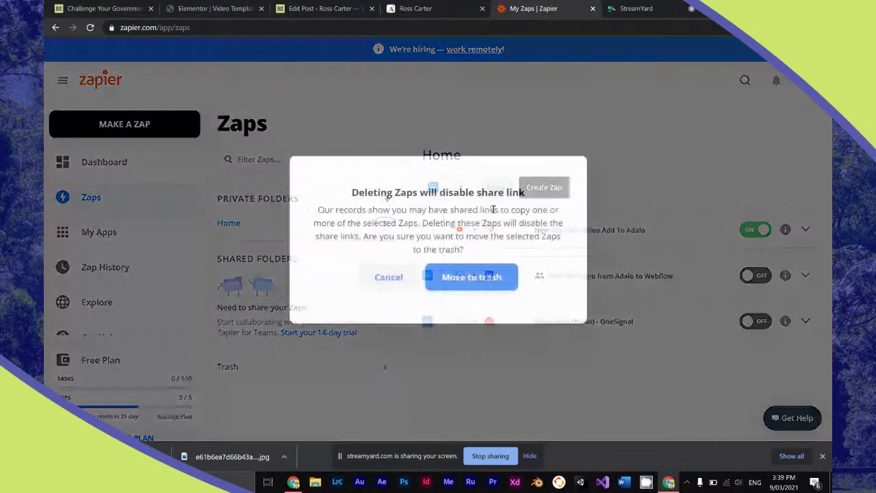
click(481, 273)
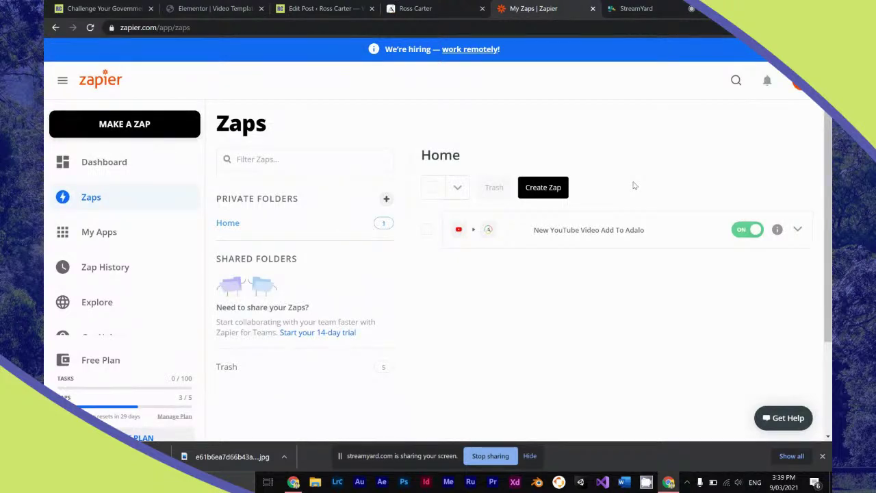
Open the My Zaps page in a second browser tab placed beside the first.
right_click(605, 233)
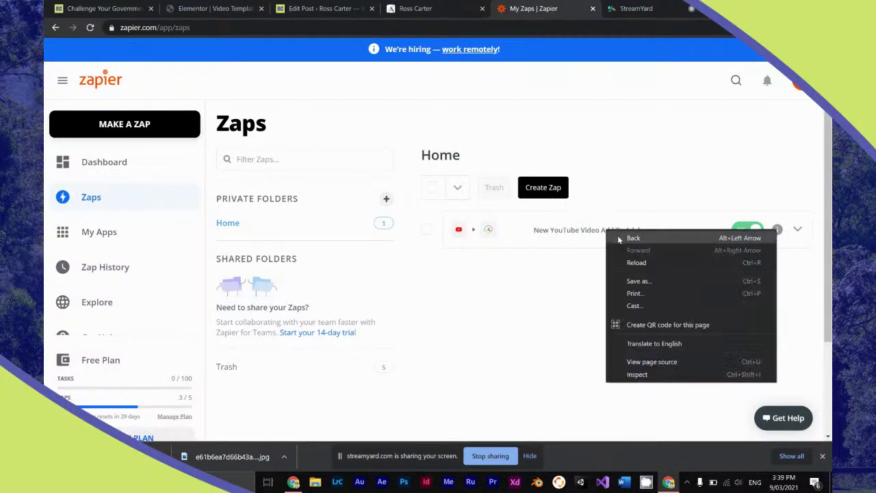
click(552, 256)
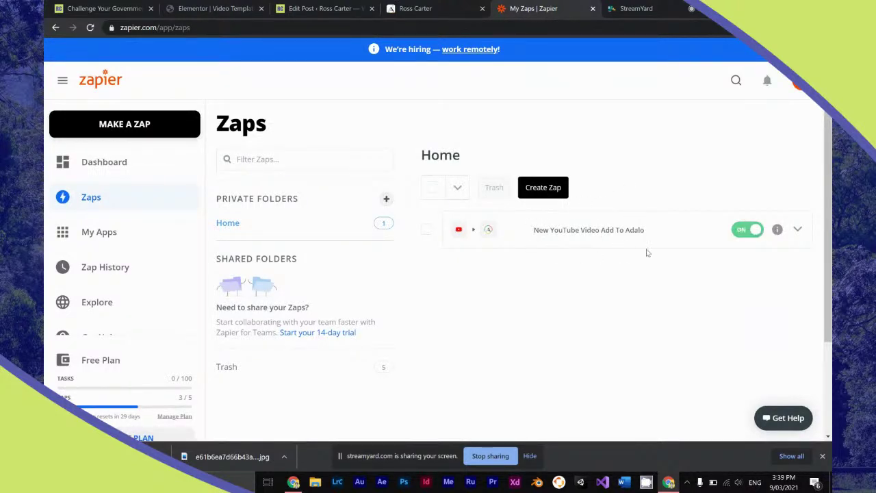
click(797, 231)
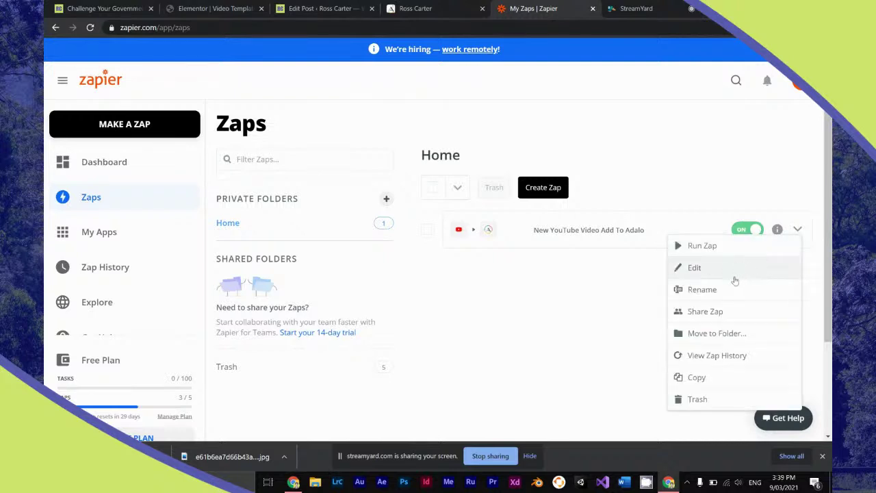
click(614, 312)
click(232, 34)
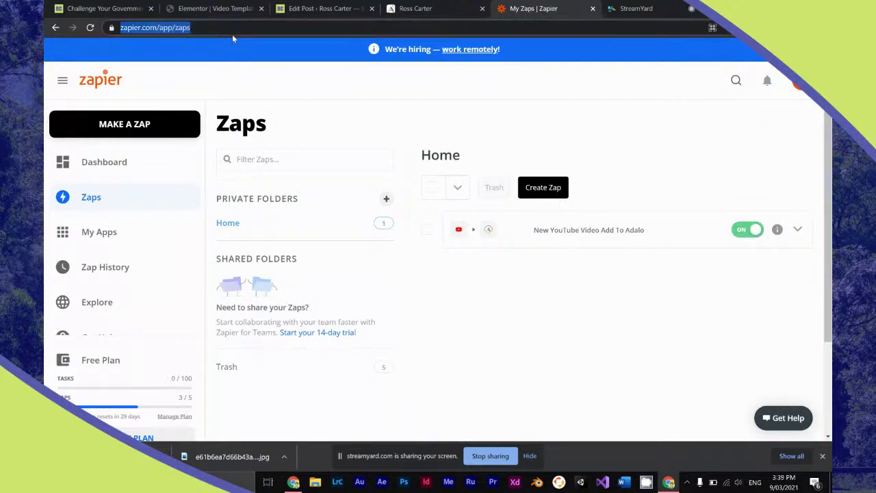
key(ctrl+c)
key(ctrl+t)
key(ctrl+v)
key(Return)
drag(653, 8, 549, 8)
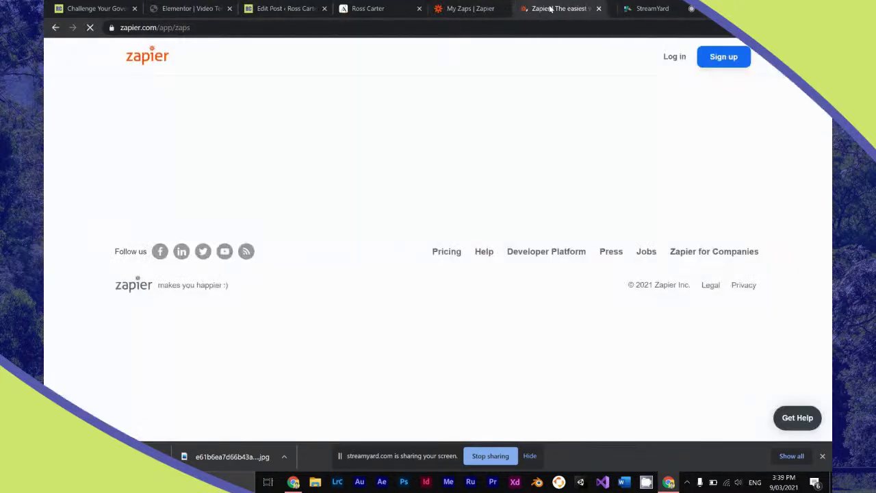
click(822, 455)
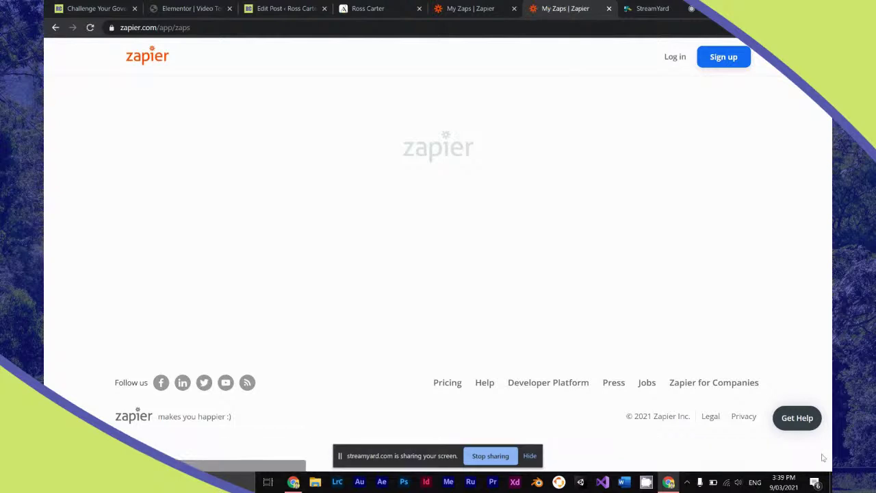
click(479, 8)
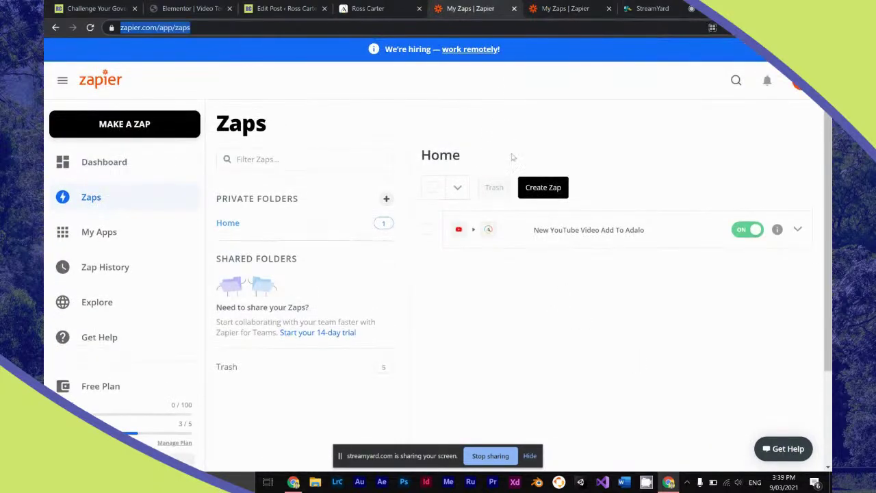
click(555, 7)
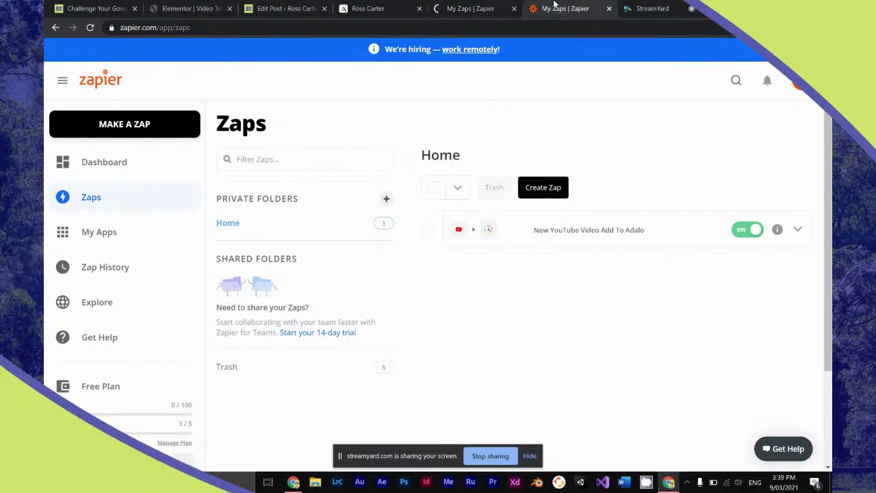
Open the New YouTube Video Add To Adalo zap and retest its Create Record in Adalo action.
click(558, 237)
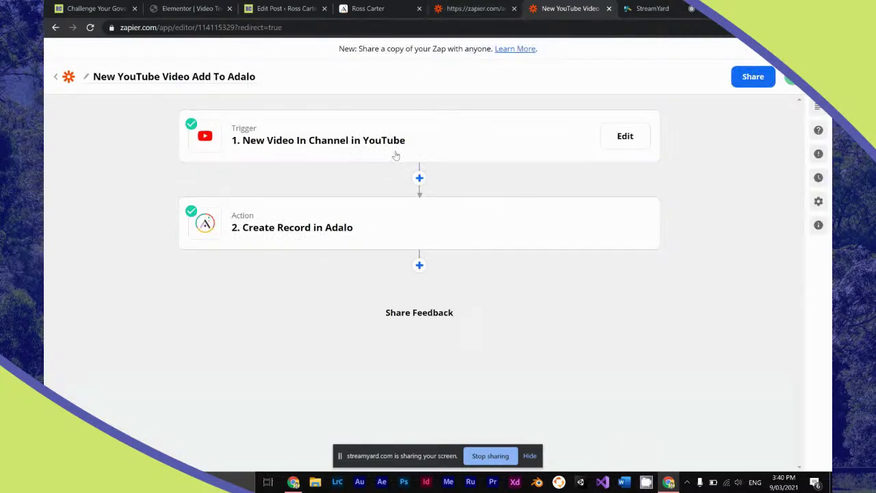
click(581, 223)
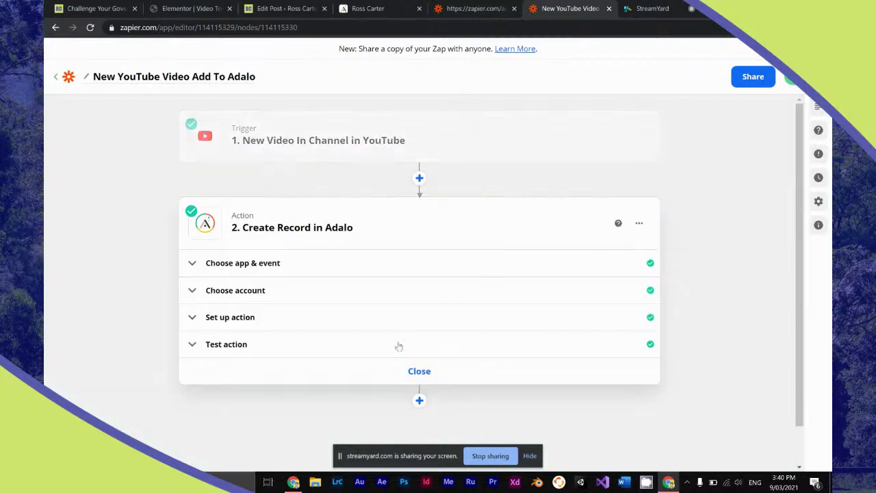
click(294, 351)
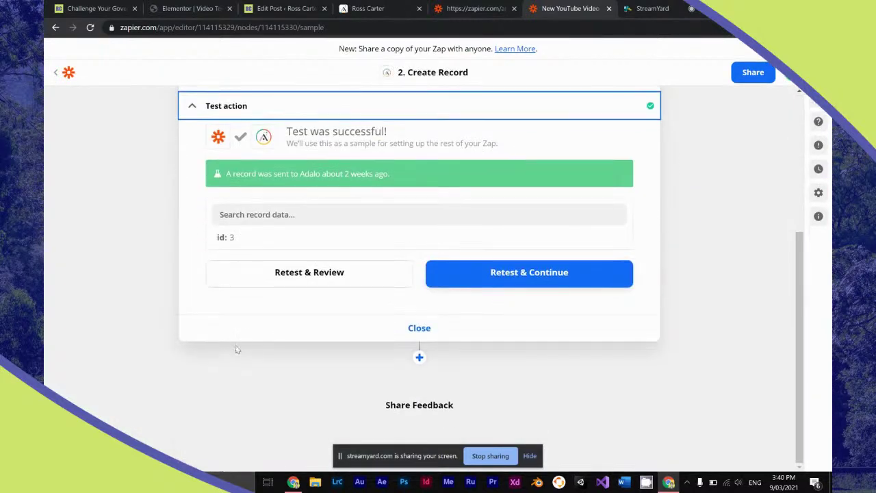
click(280, 272)
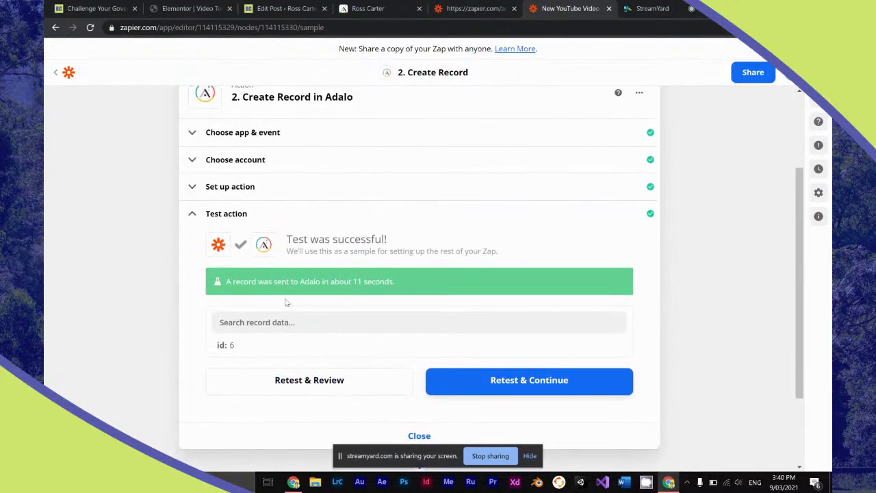
scroll(286, 317, up, 3)
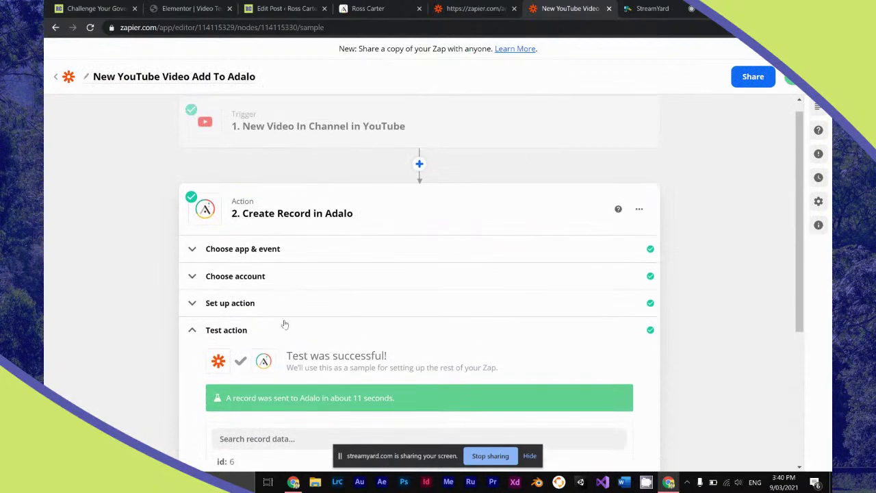
click(455, 8)
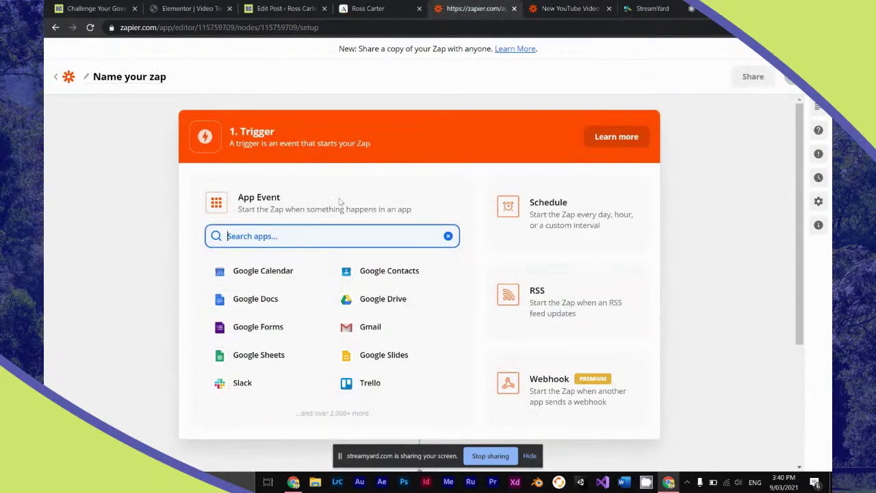
Choose Adalo with the New Record trigger event and connect the Adalo account.
text(Adalo)
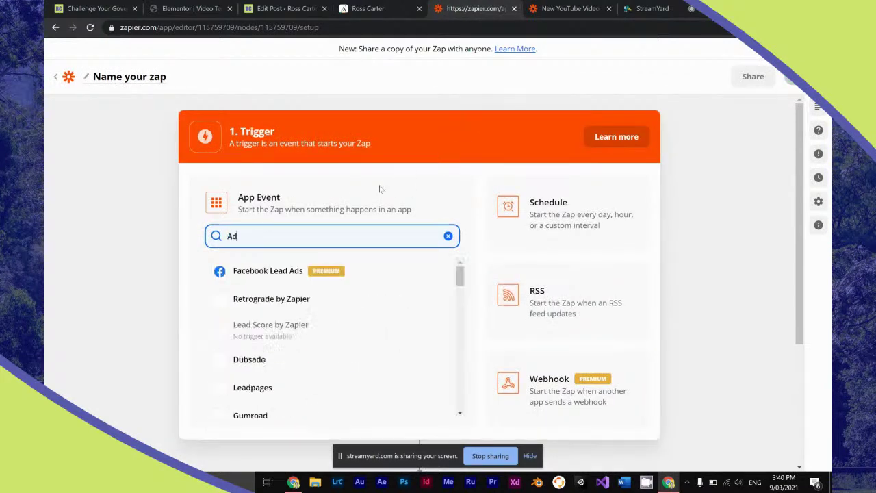
click(246, 270)
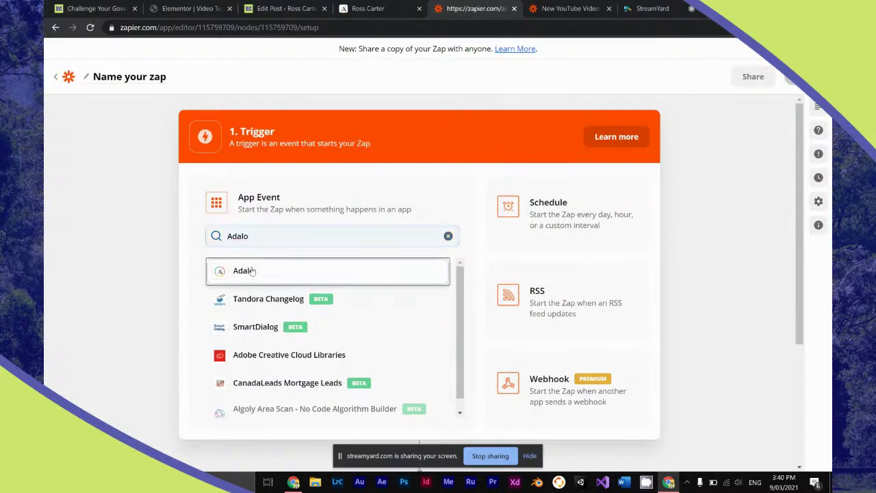
click(302, 273)
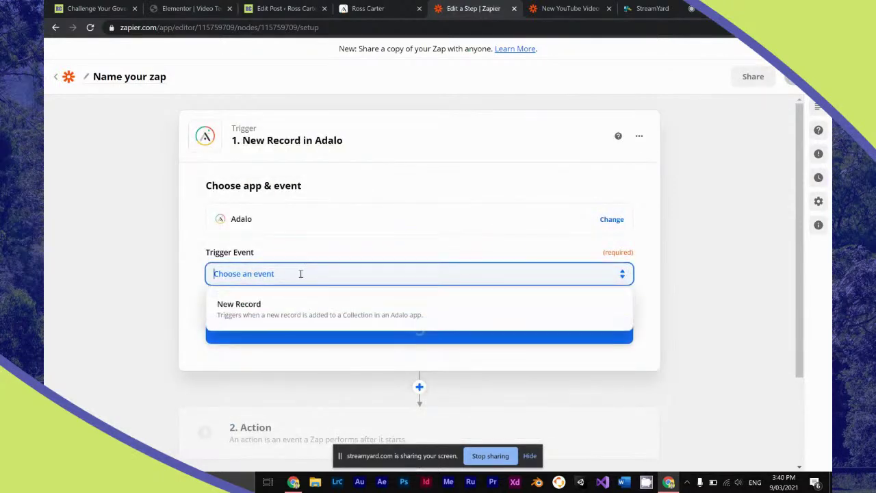
click(279, 313)
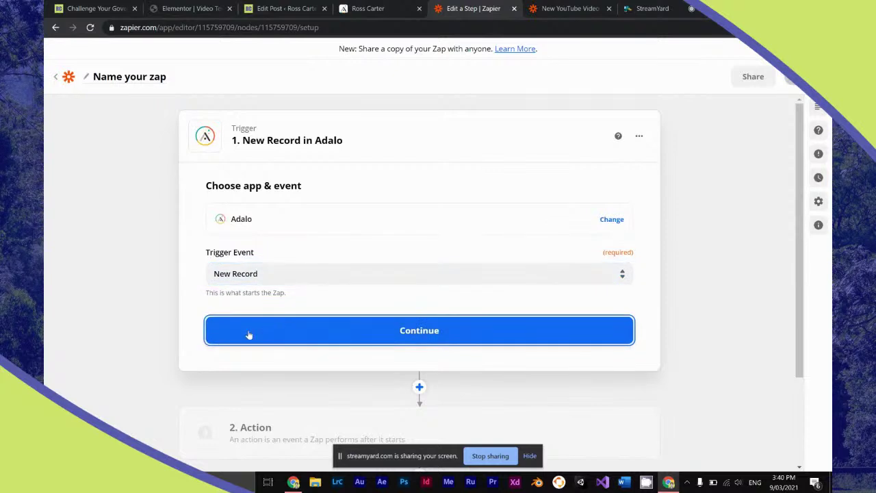
click(249, 335)
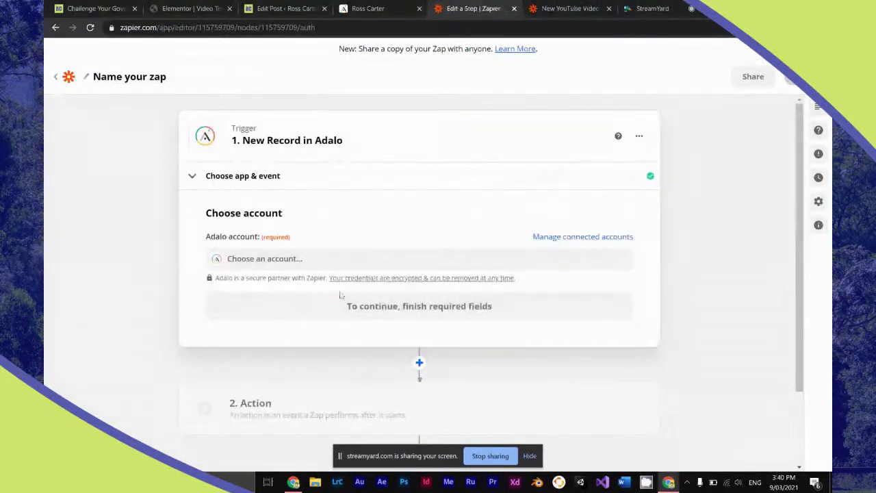
click(331, 260)
click(271, 353)
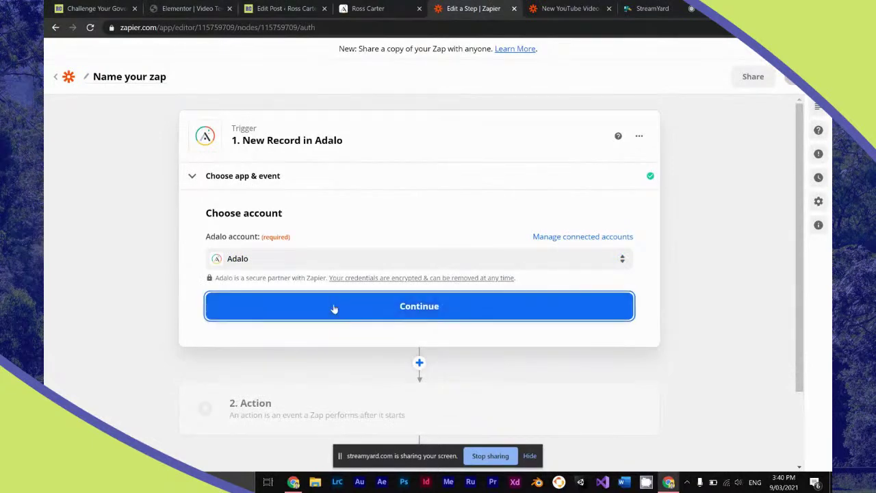
click(334, 310)
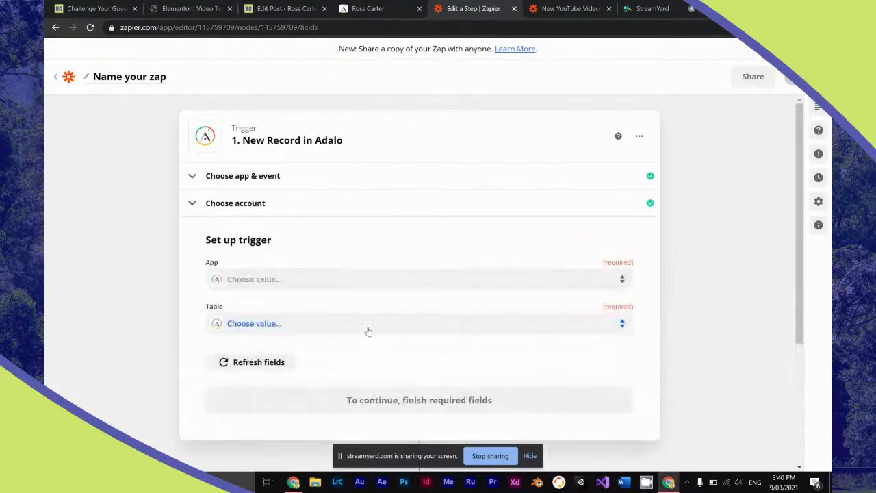
Set the trigger to watch the Videos table in the site's Adalo app.
click(363, 281)
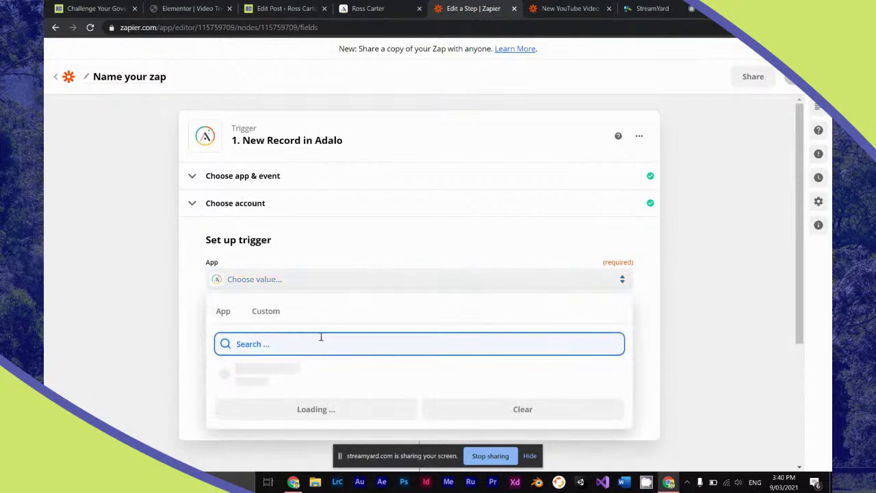
click(263, 375)
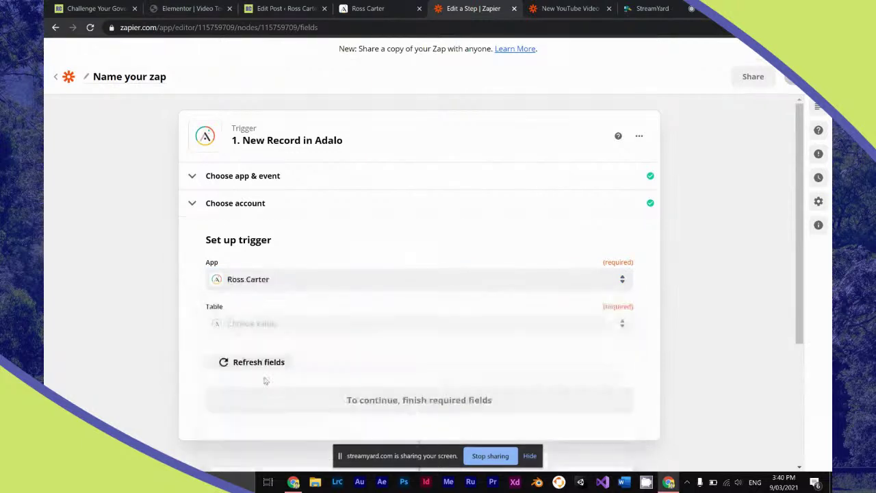
click(290, 328)
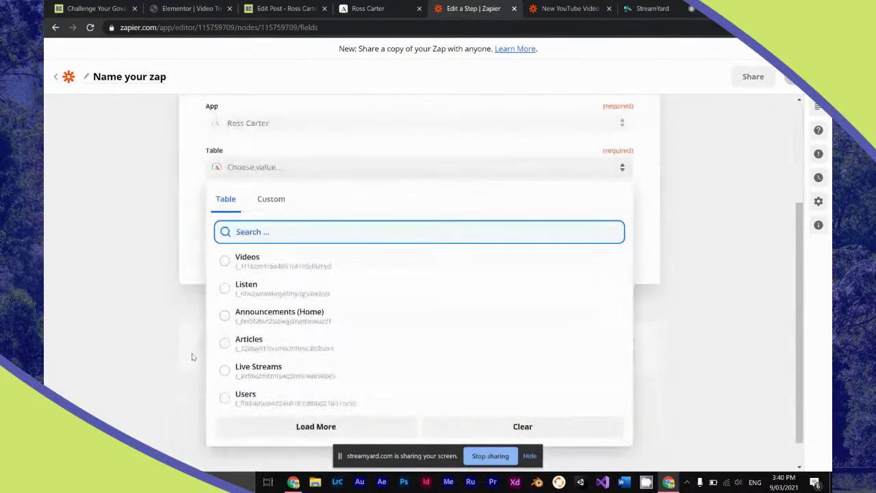
click(269, 246)
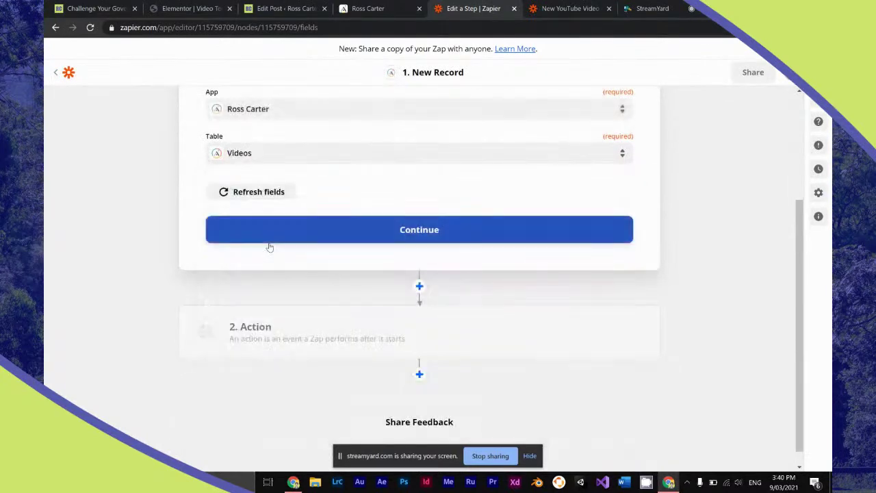
click(399, 233)
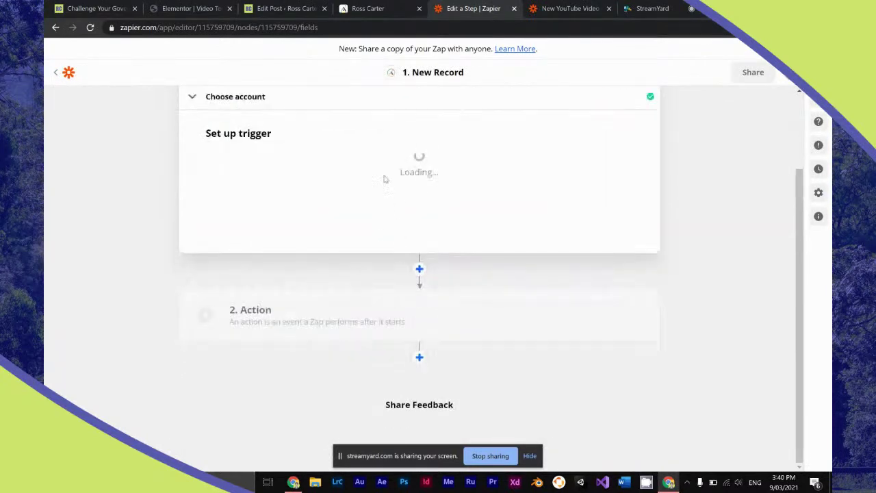
Close the open video record form in Adalo.
click(394, 9)
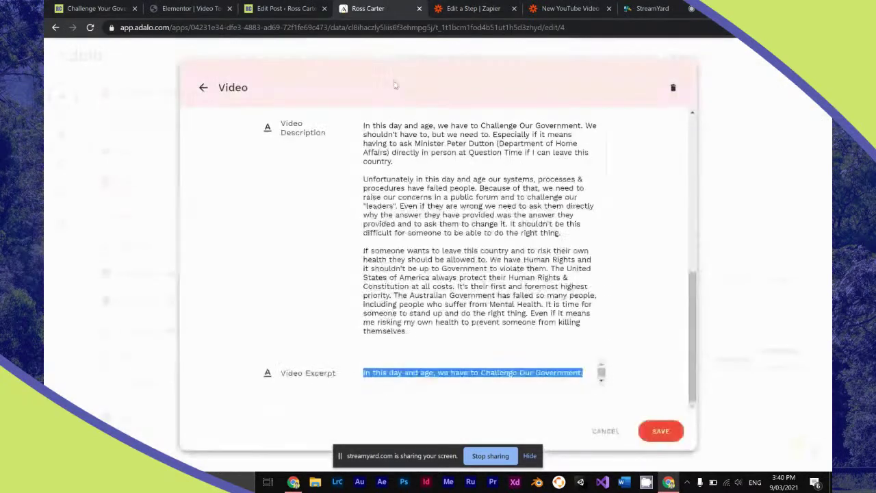
click(326, 230)
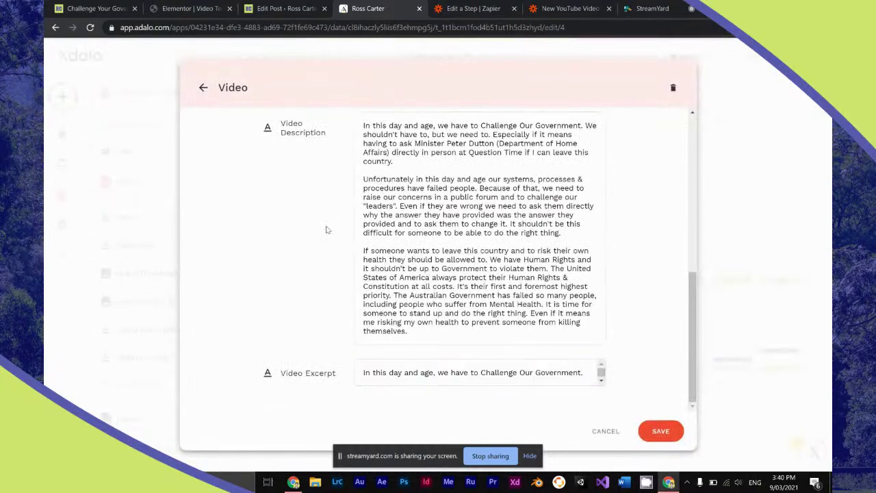
scroll(326, 230, up, 10)
scroll(326, 230, down, 10)
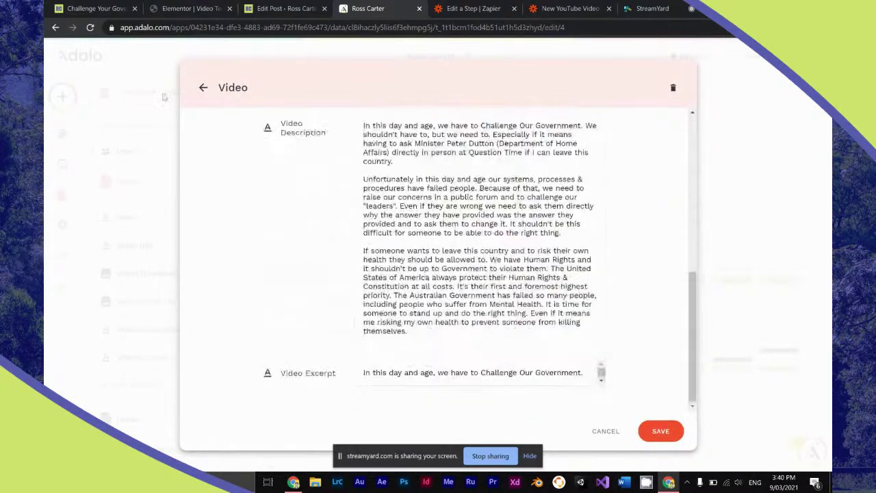
click(177, 191)
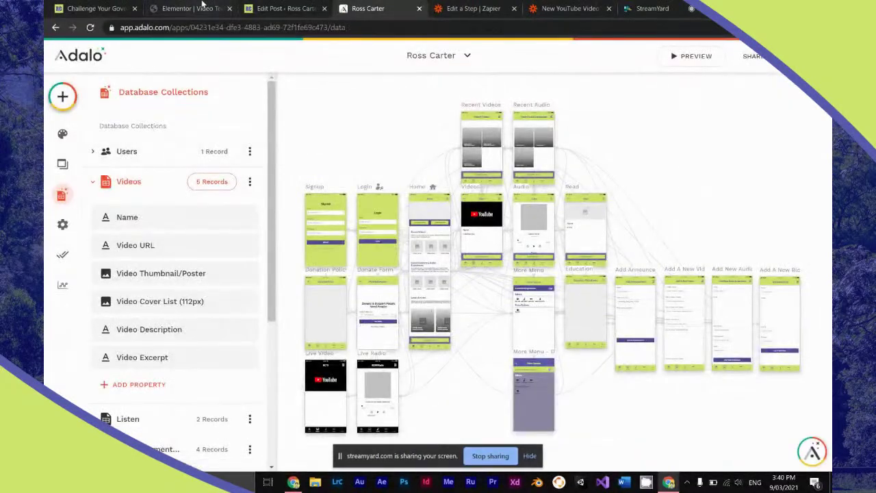
Check the video page, Elementor template and WordPress categories, then return to Adalo's collections.
click(87, 8)
click(191, 8)
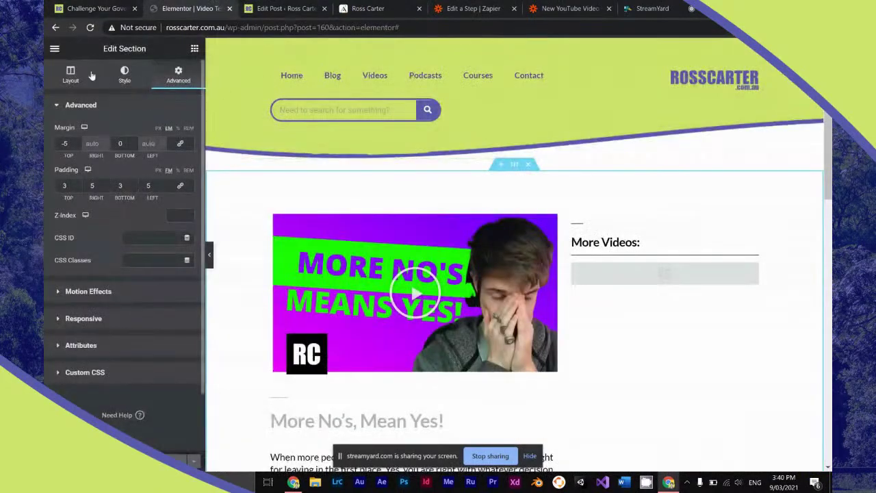
click(284, 9)
scroll(375, 157, down, 2)
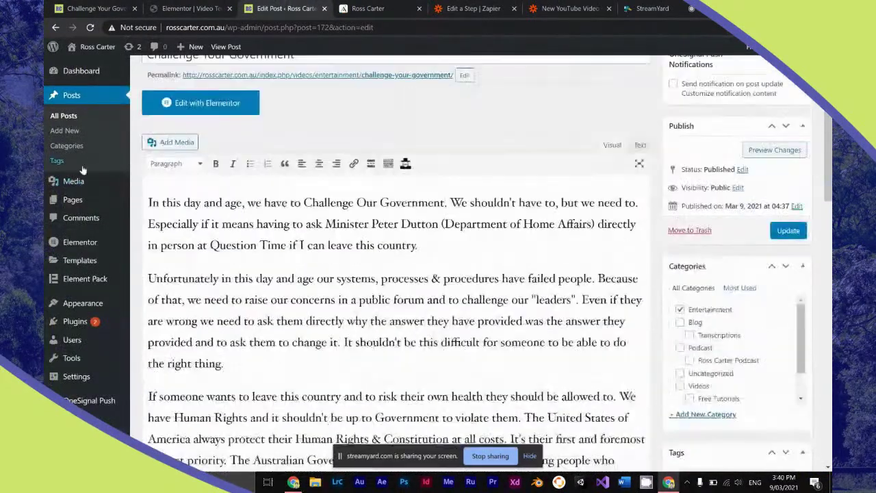
click(77, 145)
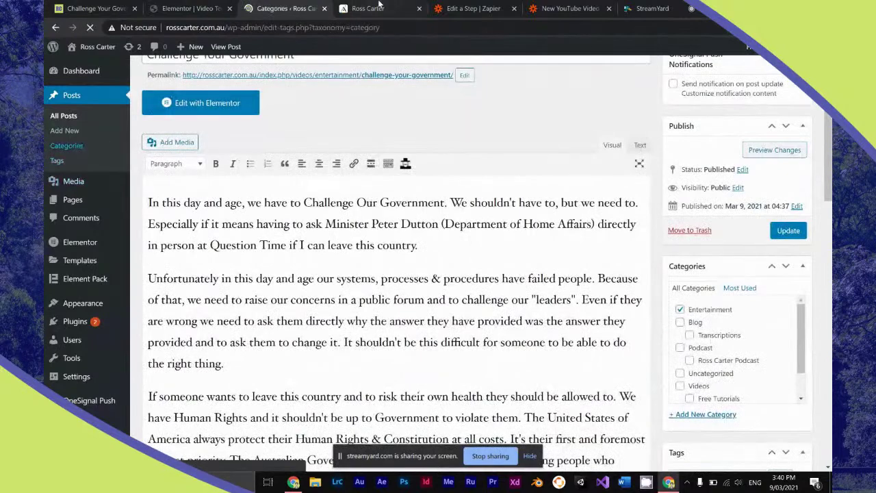
scroll(392, 125, down, 1)
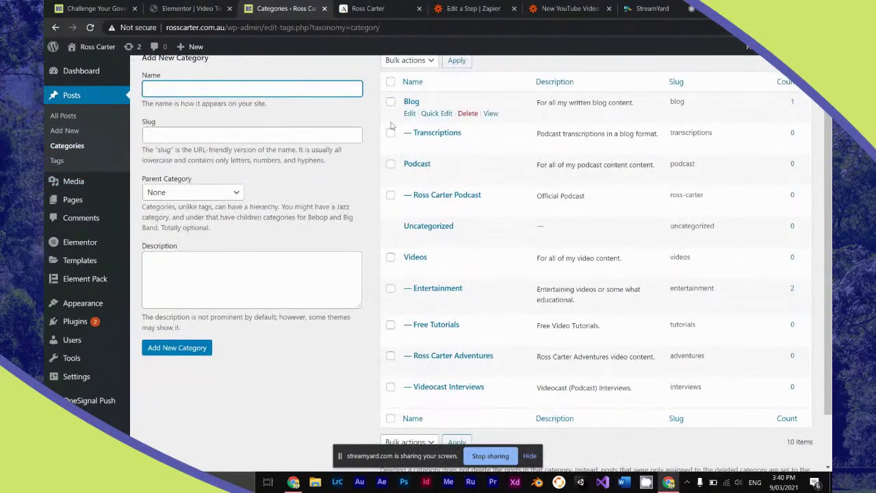
click(373, 8)
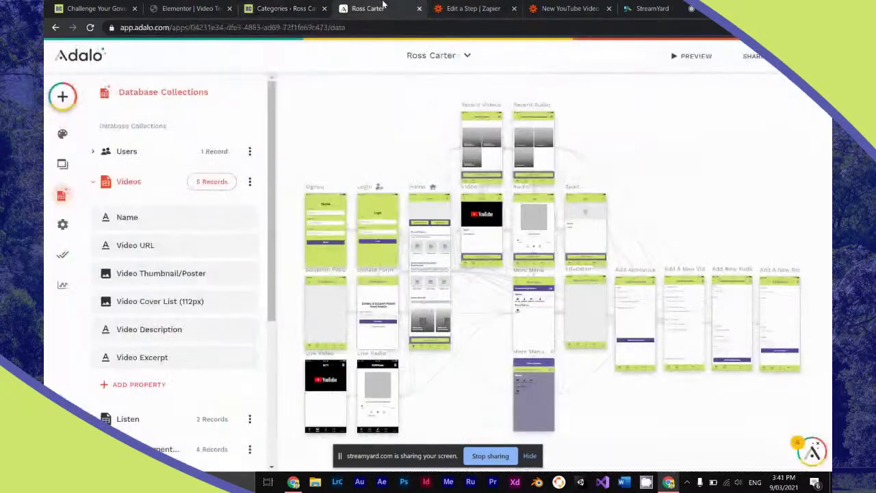
Add a Text property to Videos, name it 'Category', and save it.
click(137, 384)
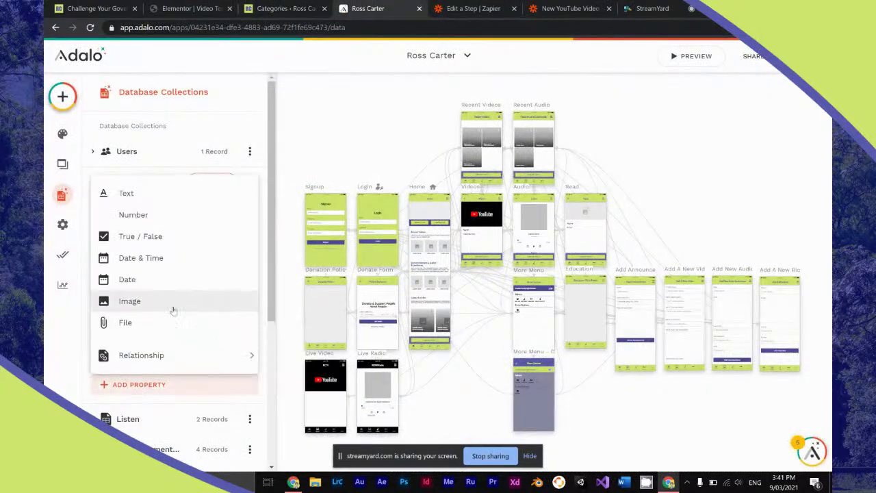
click(181, 200)
double_click(162, 359)
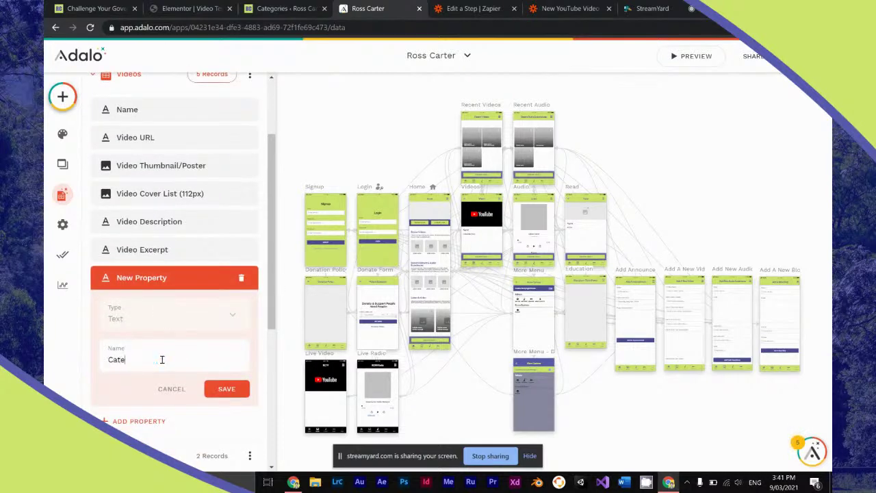
text(ry)
click(220, 386)
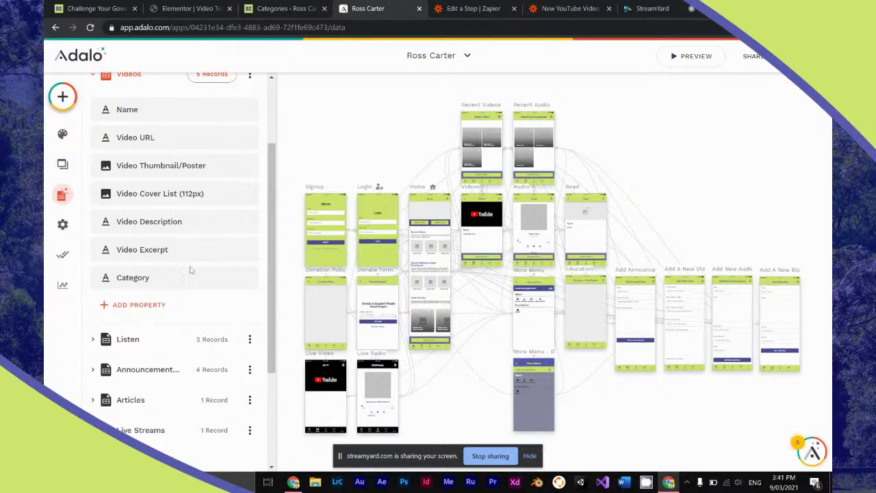
scroll(168, 273, down, 4)
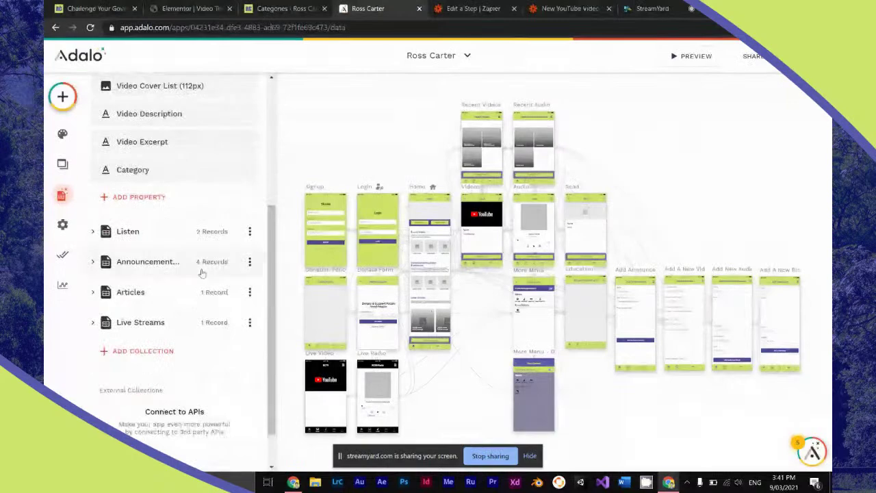
Hide the database panel and drag the Add A New Video screen taller.
click(474, 377)
scroll(475, 379, up, 5)
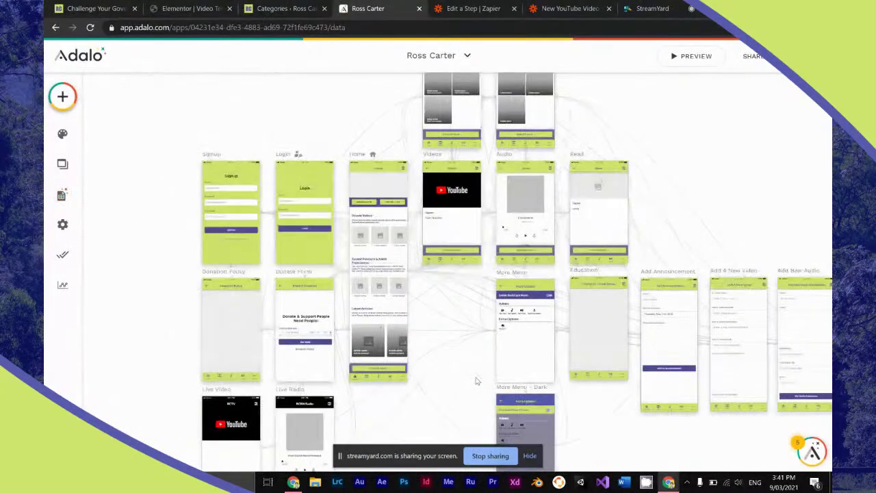
scroll(477, 380, down, 3)
scroll(477, 381, right, 2)
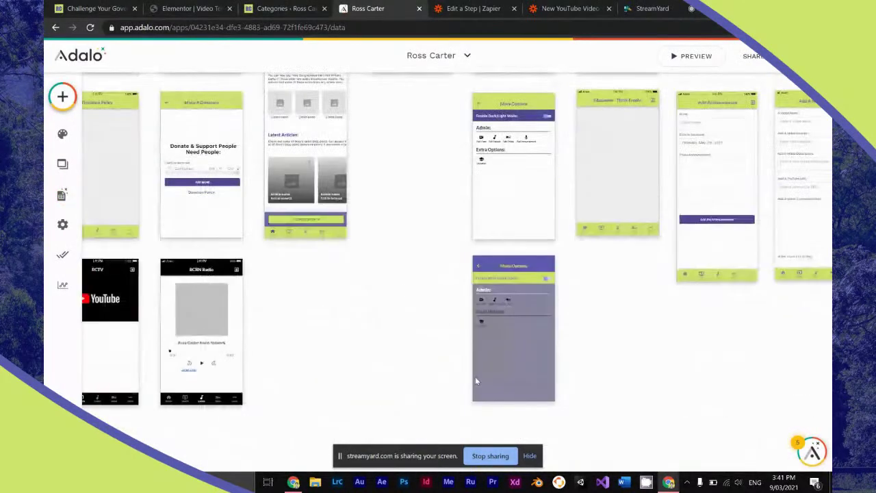
scroll(476, 381, right, 2)
scroll(477, 381, right, 2)
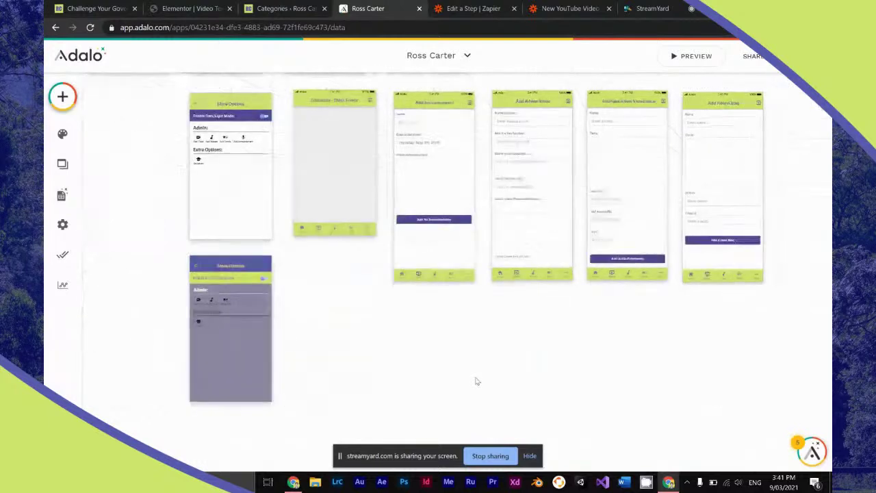
scroll(476, 381, right, 2)
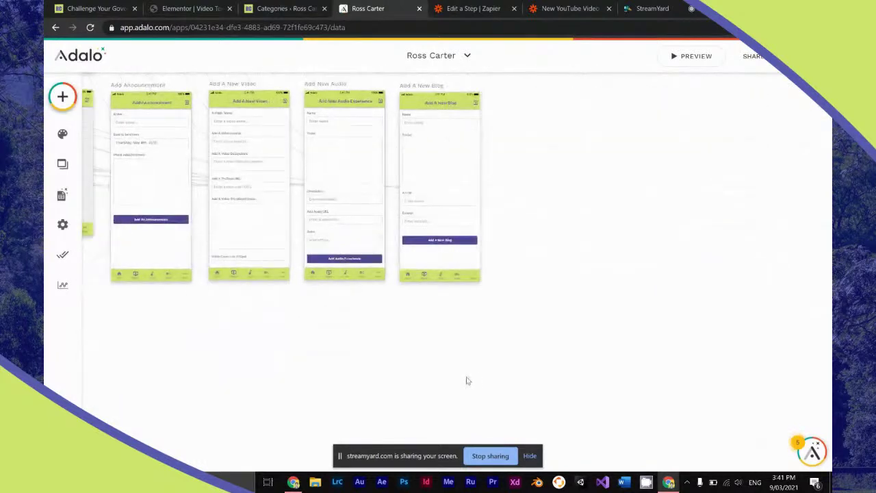
click(419, 86)
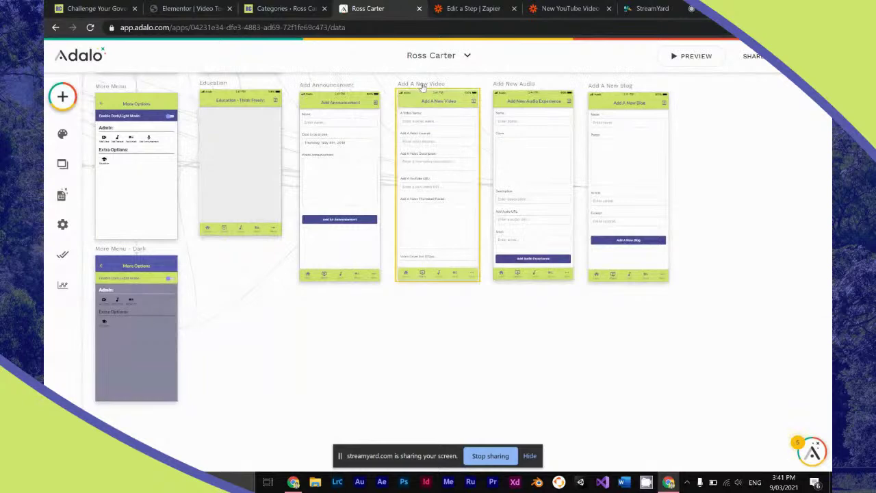
drag(477, 282, 479, 350)
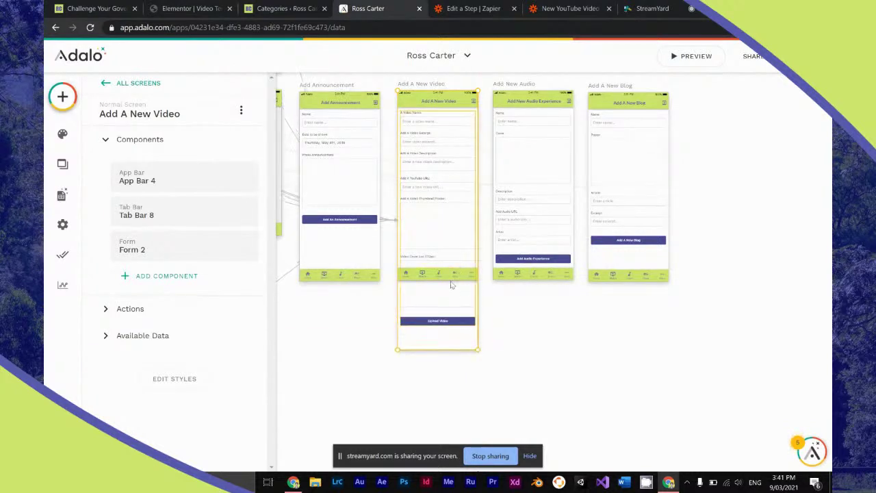
Extend the screen further and move Tab Bar 8 down to its new bottom edge.
click(451, 284)
drag(446, 289, 448, 342)
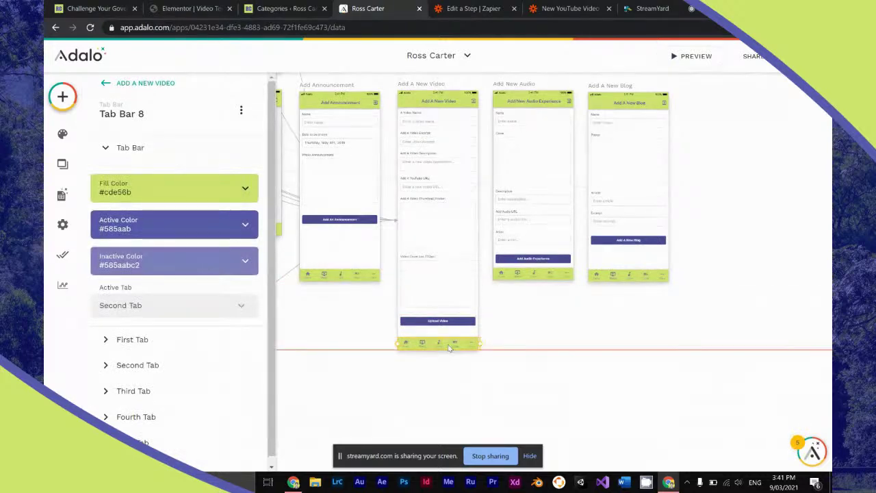
click(422, 91)
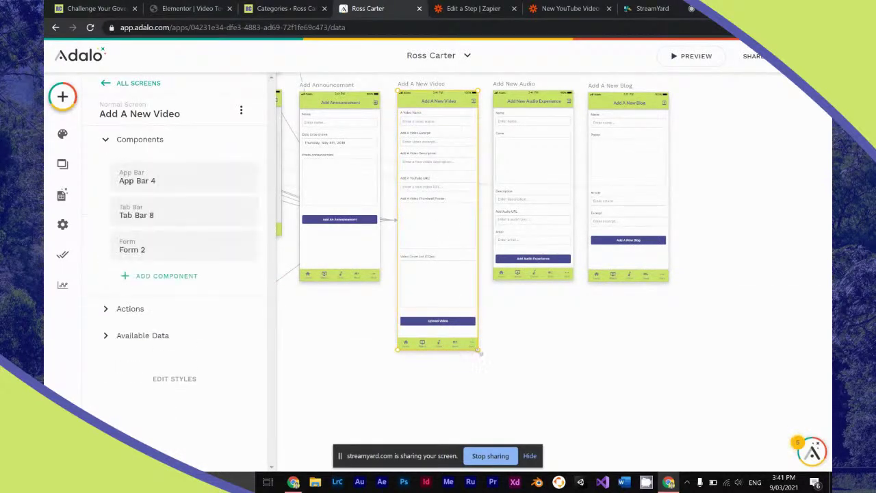
drag(479, 355, 481, 377)
click(469, 343)
click(469, 366)
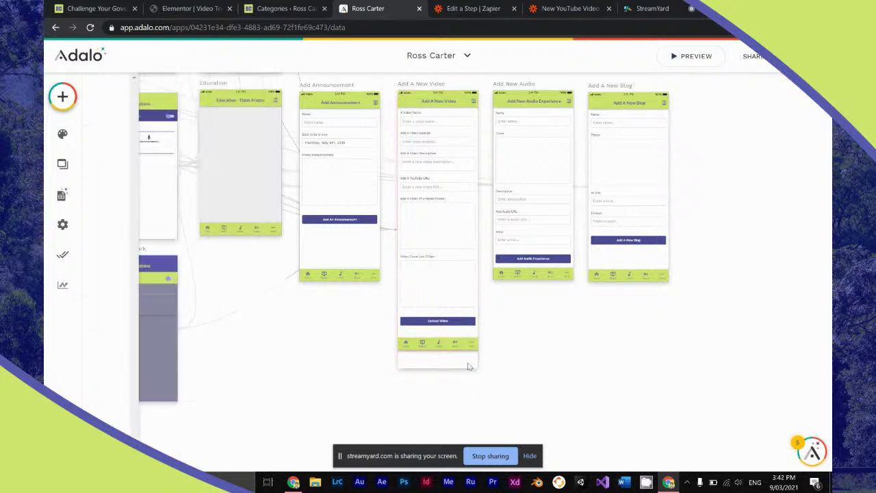
click(421, 84)
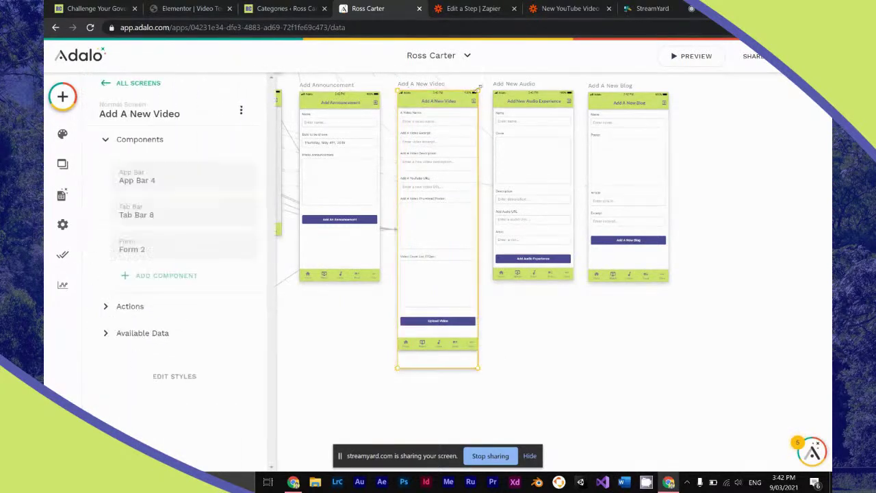
drag(440, 350, 440, 370)
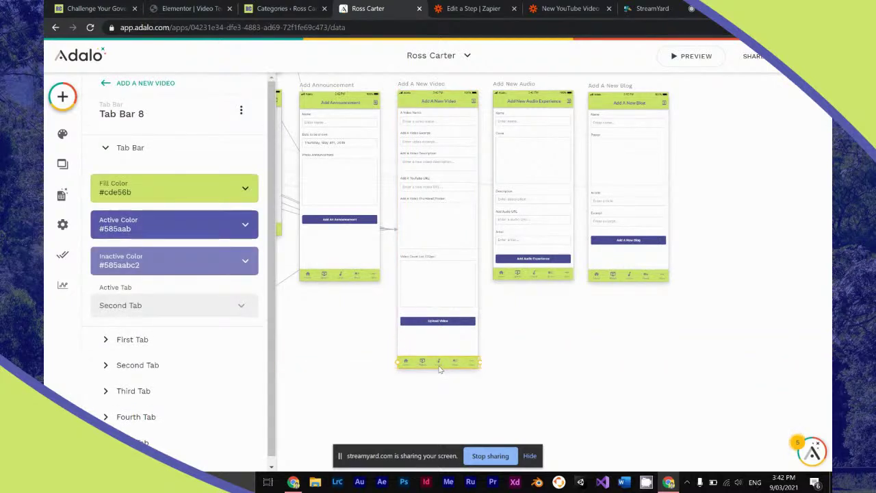
click(439, 251)
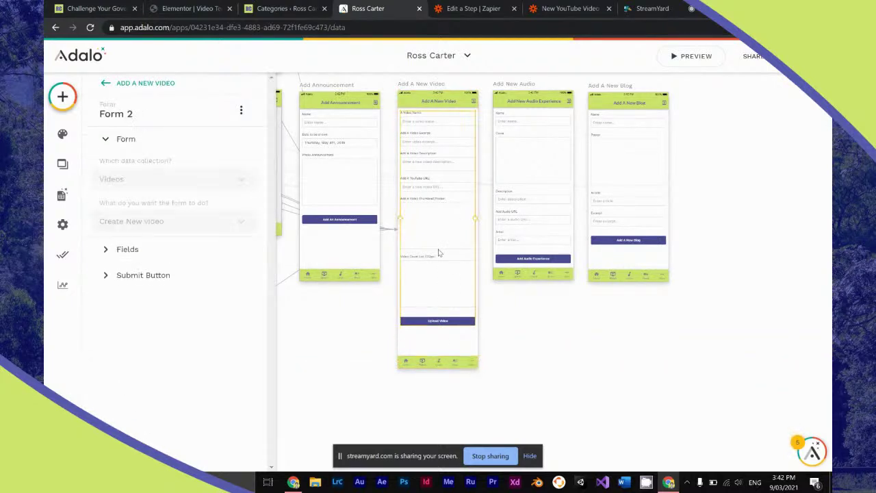
Add a Category field to the form as a Single Line input.
click(180, 255)
scroll(176, 329, down, 2)
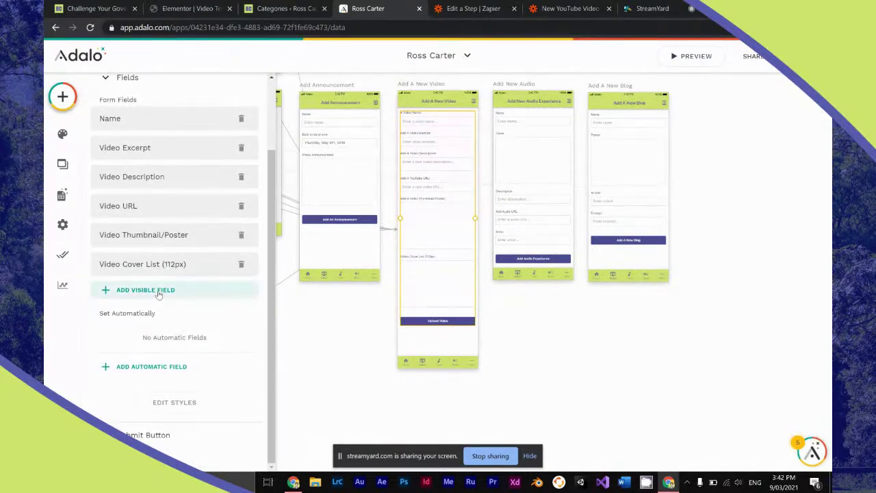
click(159, 293)
click(158, 266)
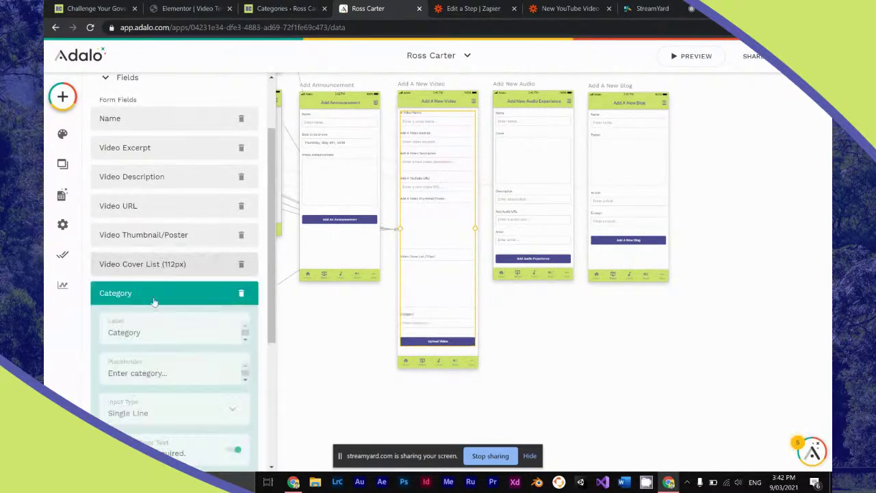
click(233, 409)
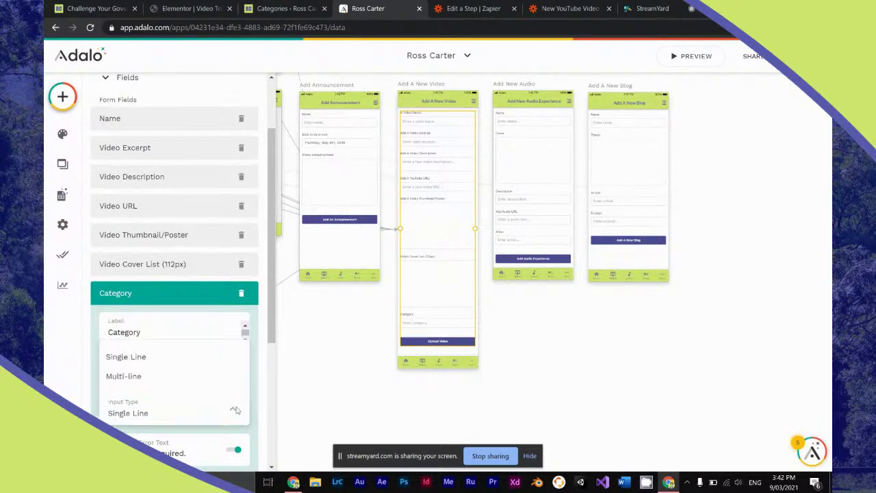
click(85, 375)
scroll(86, 375, down, 2)
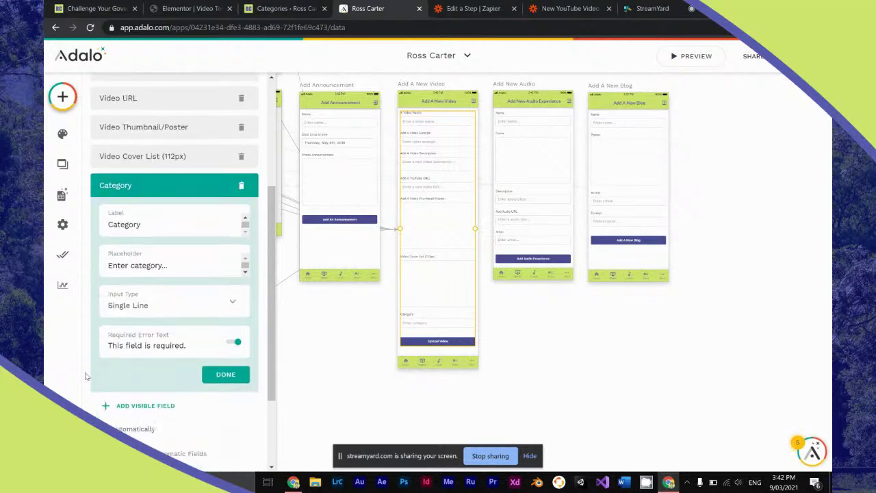
scroll(163, 268, up, 1)
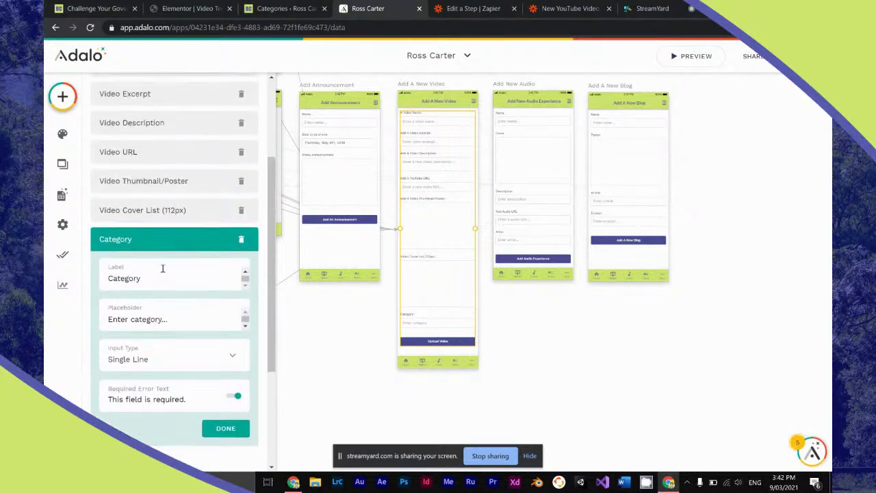
Delete the Category field and search the component list for 'drop'.
click(242, 238)
click(62, 96)
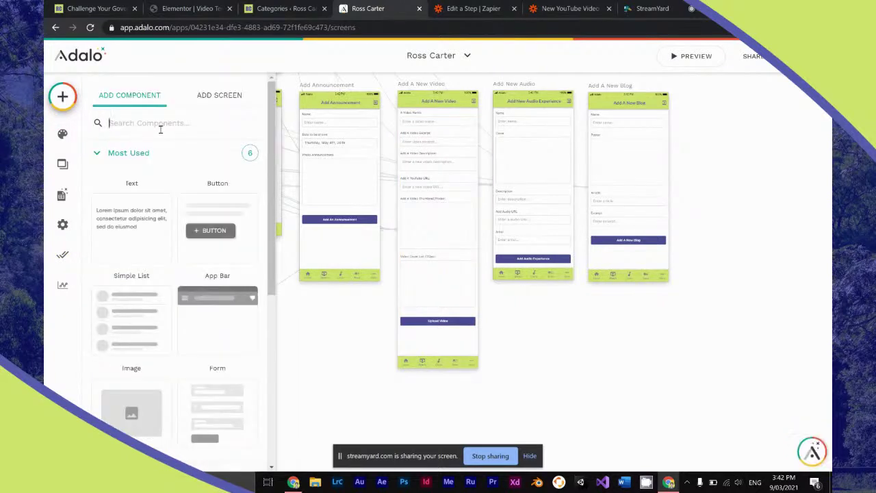
text(drop)
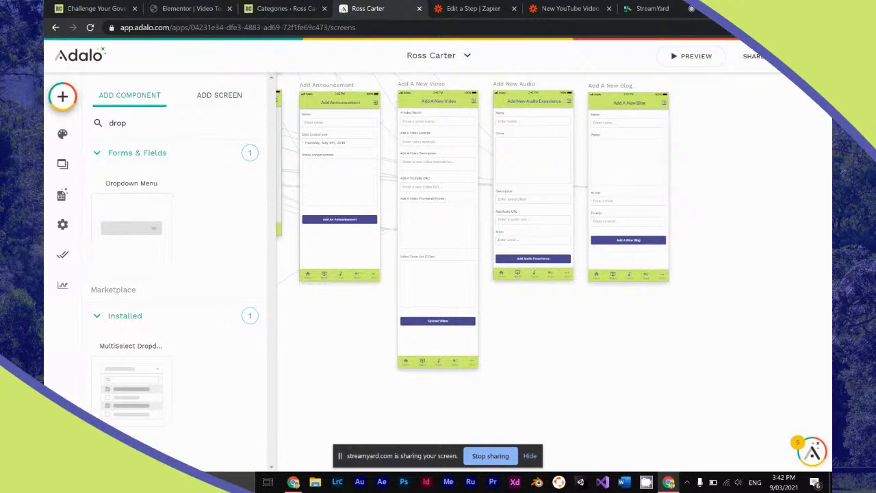
Google 'adalo add form dropdownlist' and open Adalo's 'How to have a Dropdown Menu in a Form' article.
key(ctrl+t)
text(adalo )
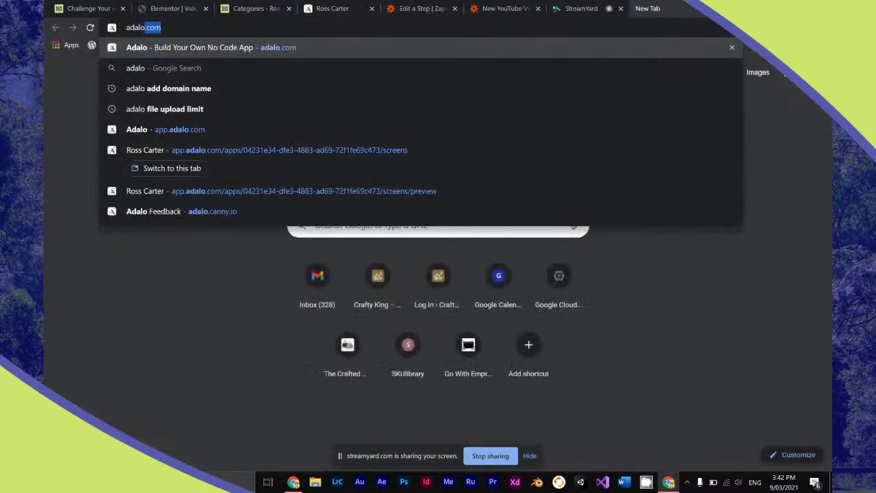
text(ad)
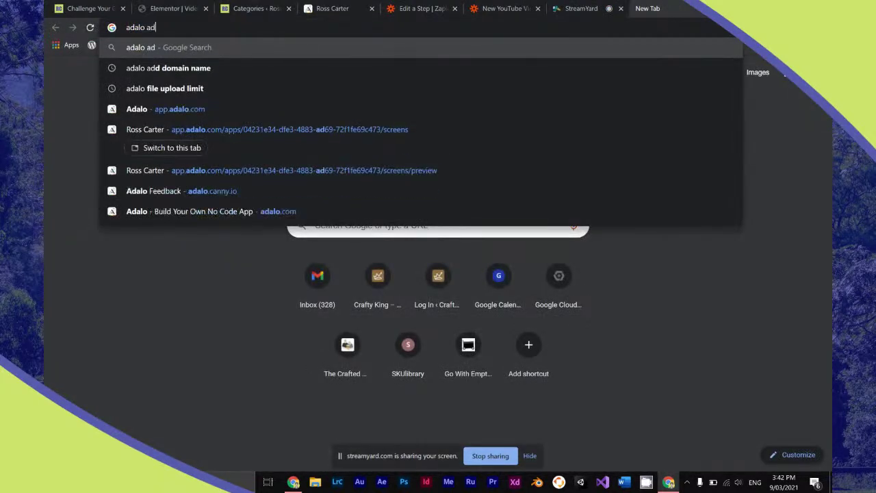
text(d form dropdown)
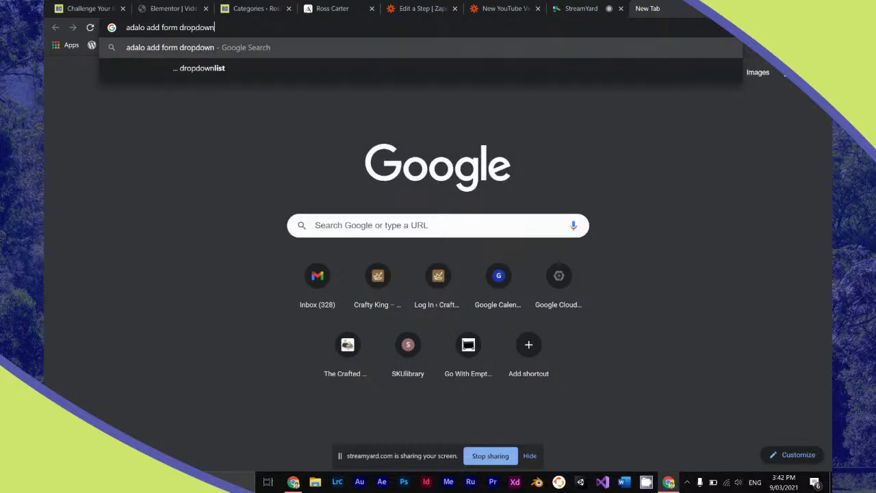
key(Down)
key(Return)
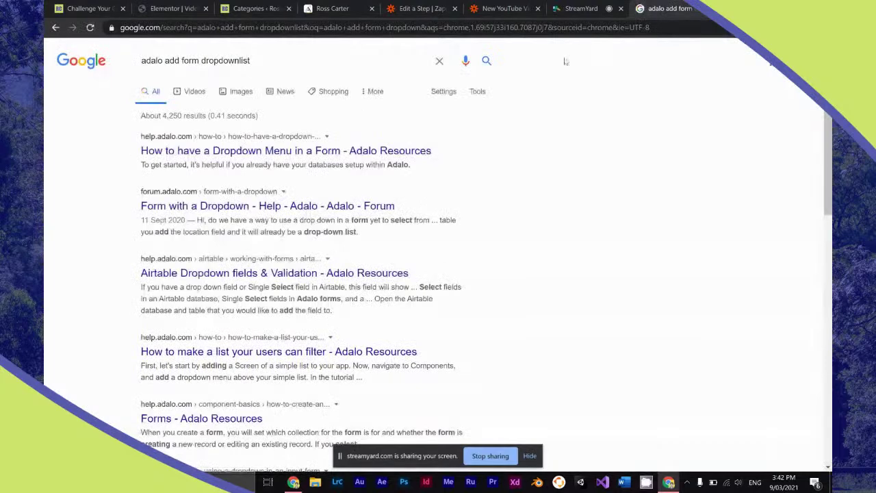
click(361, 157)
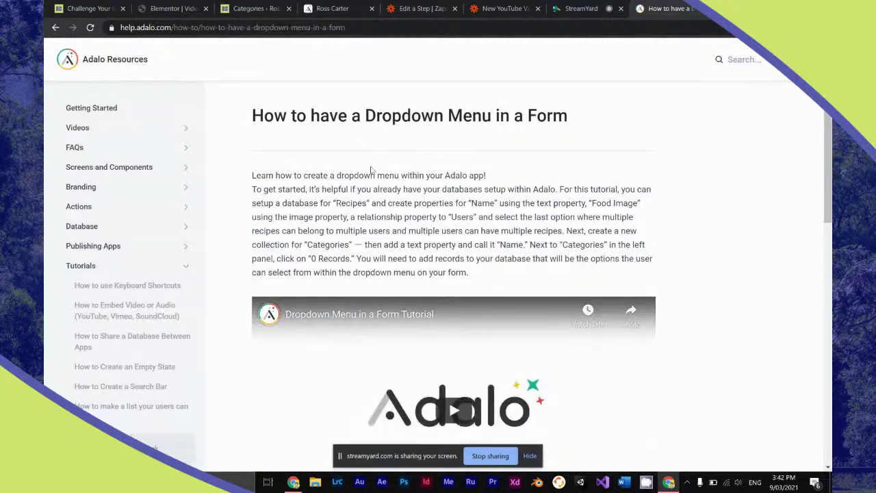
Read through the article's steps, then play the Dropdown Menu in a Form Tutorial video, skipping to 0:32.
scroll(370, 169, down, 4)
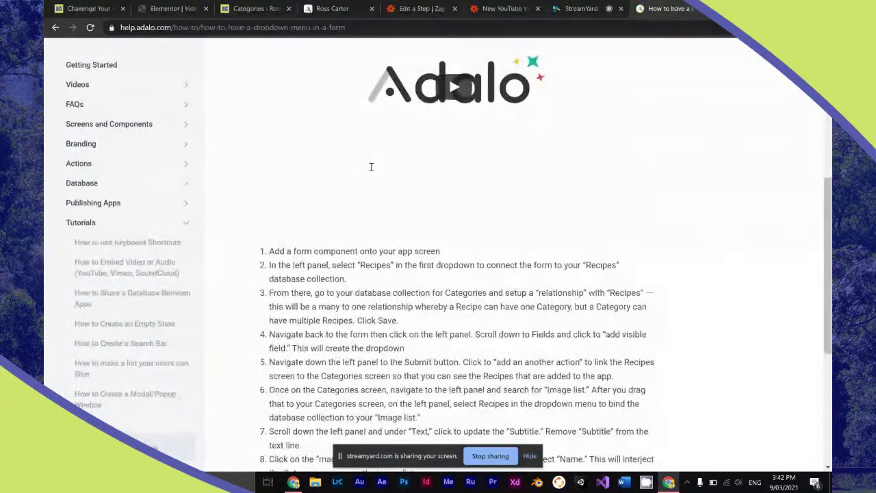
scroll(371, 169, down, 1)
scroll(370, 170, down, 1)
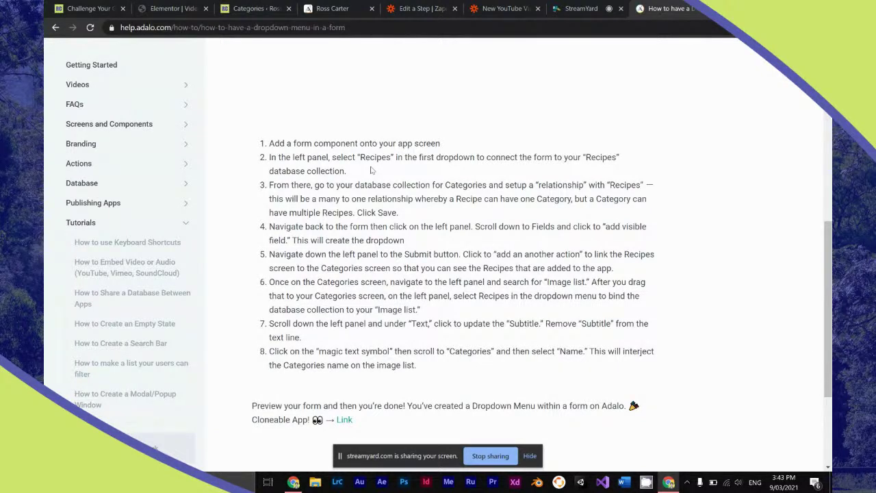
scroll(380, 156, up, 5)
click(425, 244)
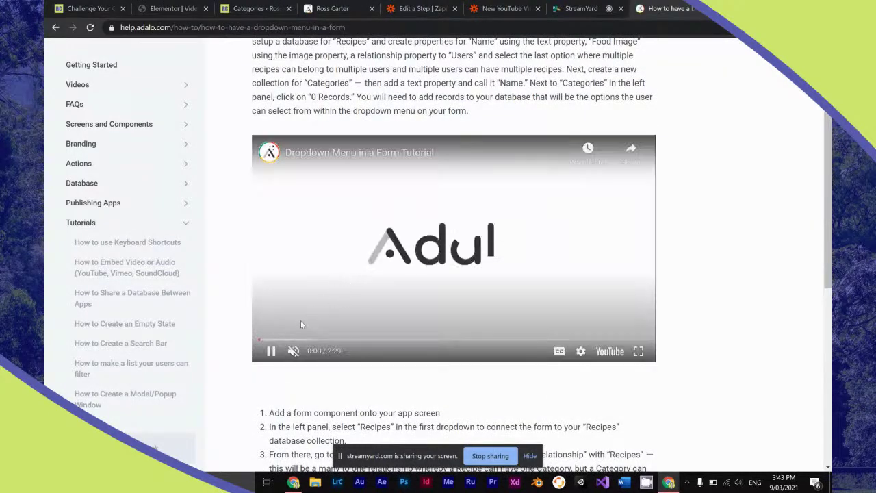
click(297, 338)
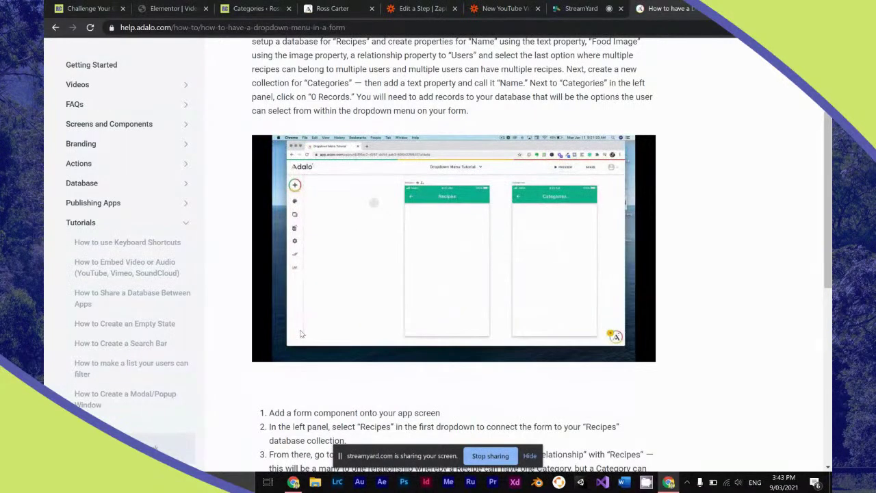
mouse_move(312, 331)
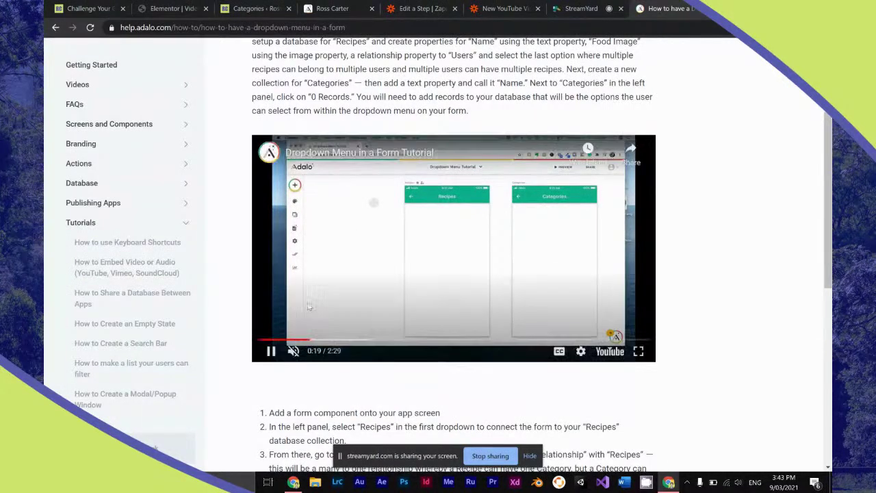
click(344, 338)
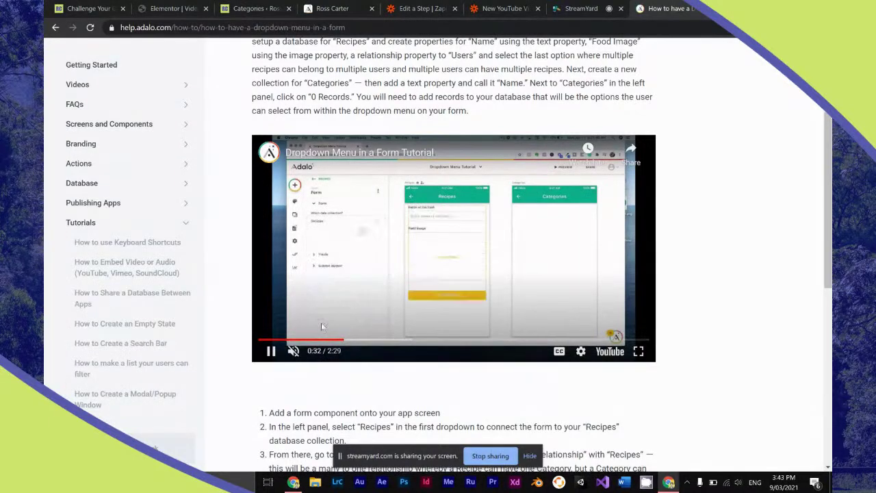
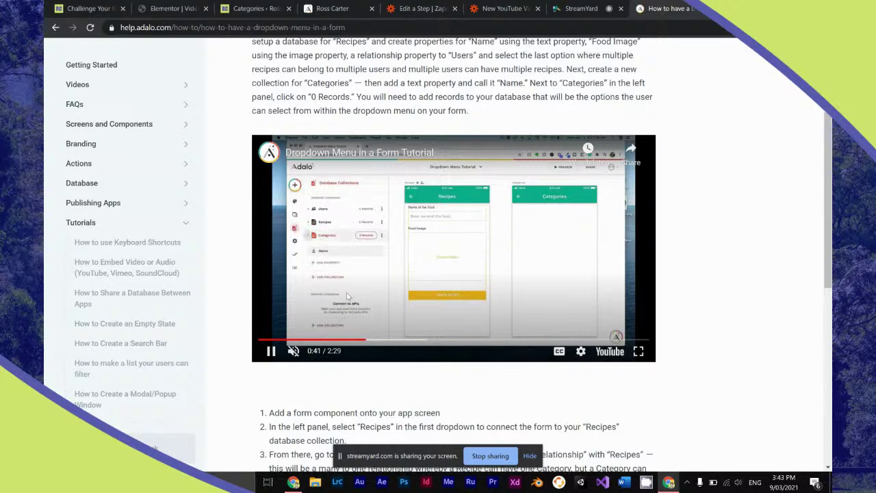
Pause the dropdown tutorial video and go back to the Adalo editor's database collections.
click(347, 295)
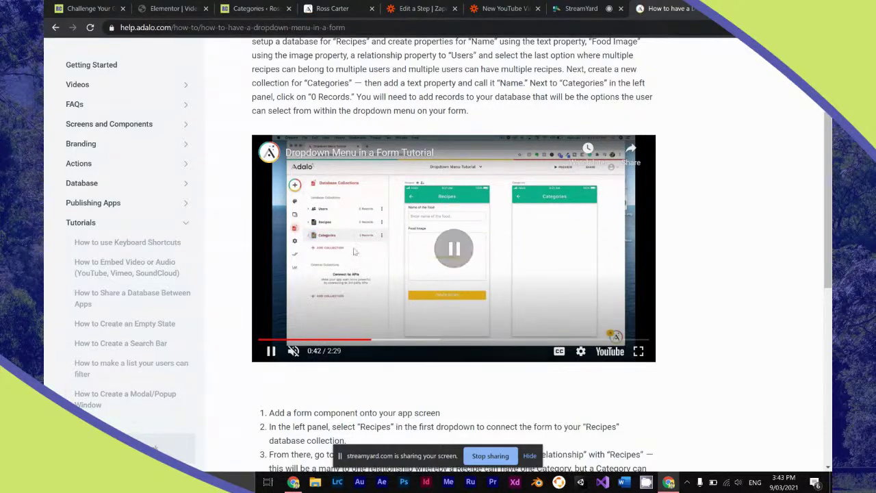
click(329, 4)
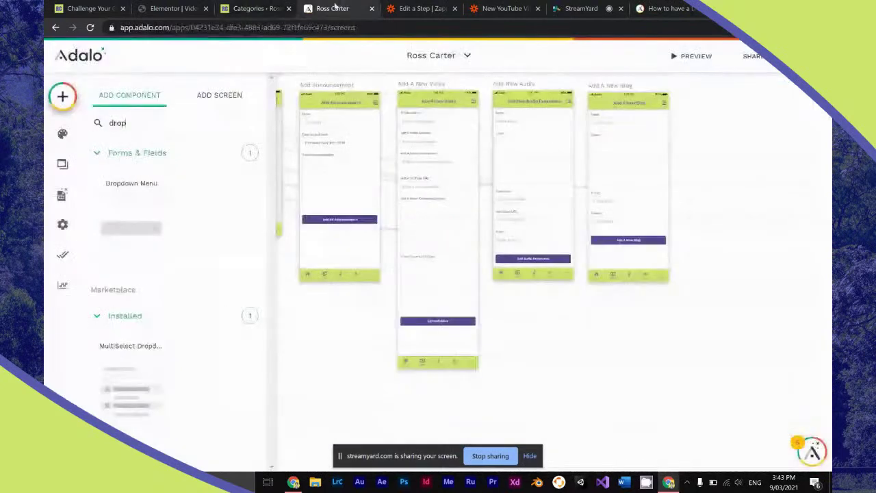
click(61, 195)
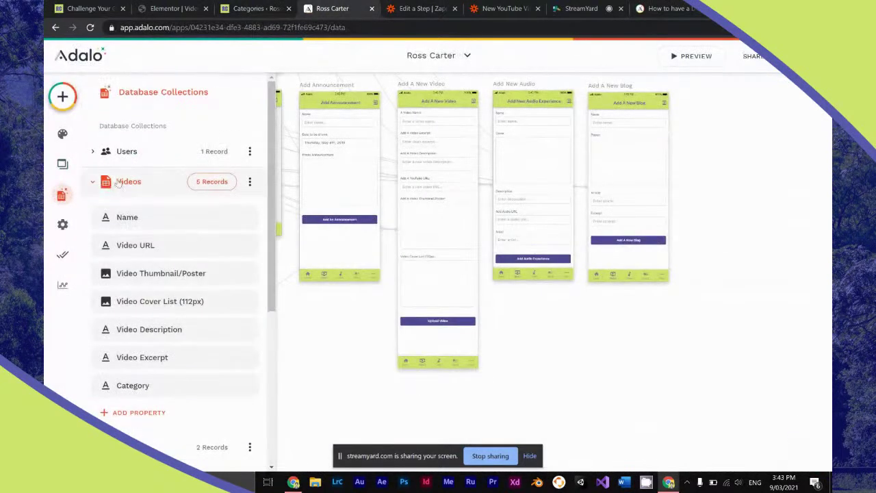
Add a Video Categories collection and rename its Name property to Category.
click(122, 181)
click(145, 333)
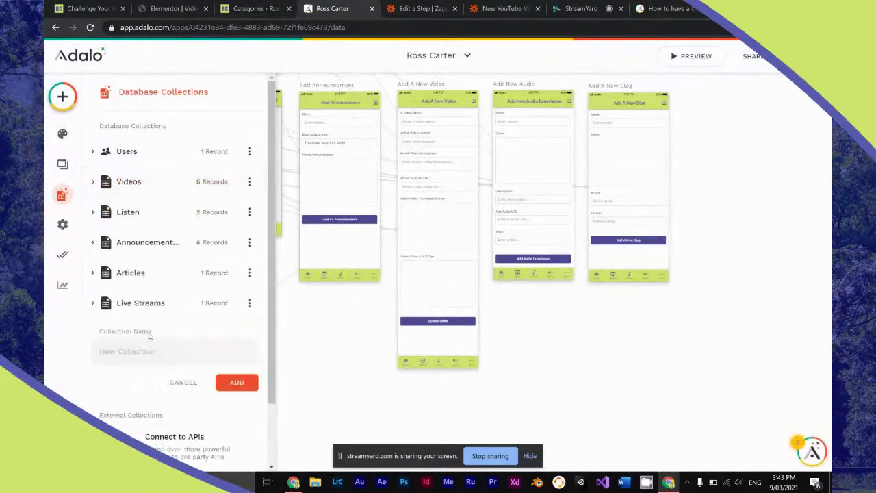
text(Video Categories)
click(232, 376)
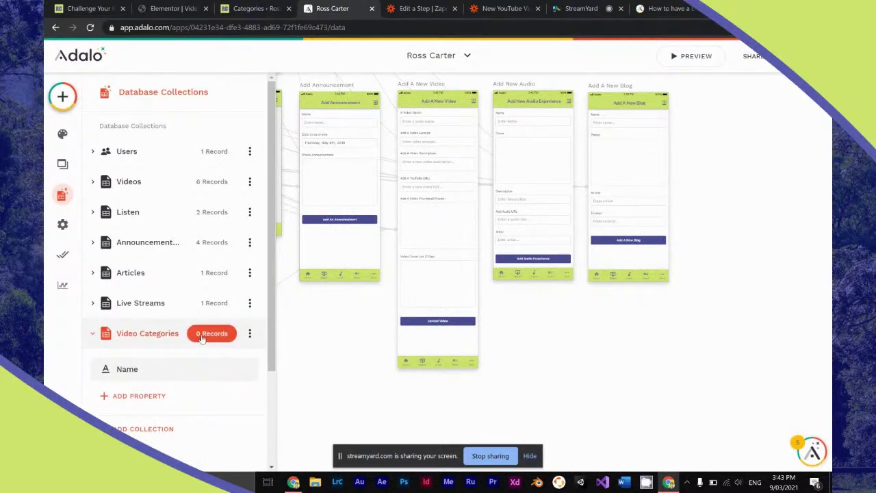
click(154, 373)
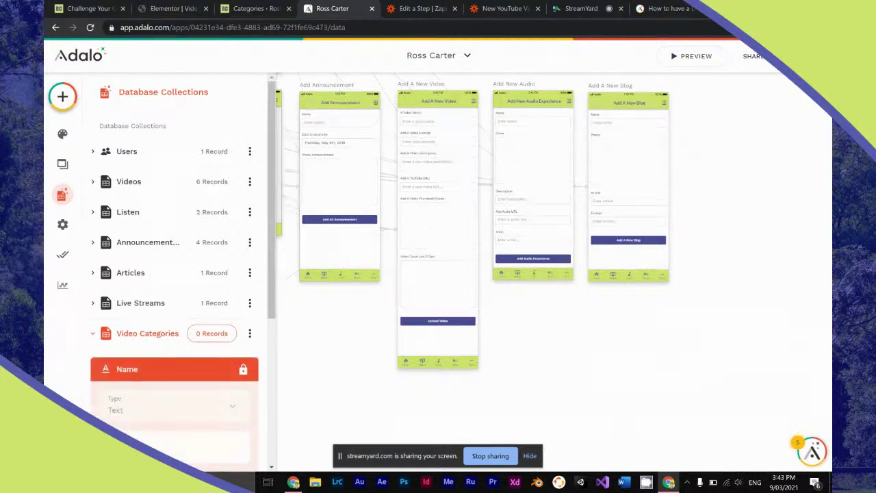
scroll(231, 303, down, 3)
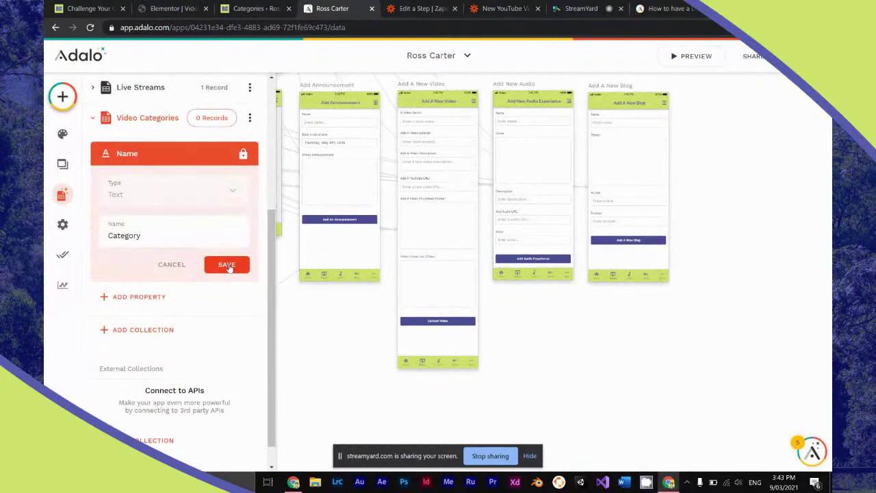
click(226, 264)
Add the Videos and Entertainment category records, checking names against the website.
click(211, 205)
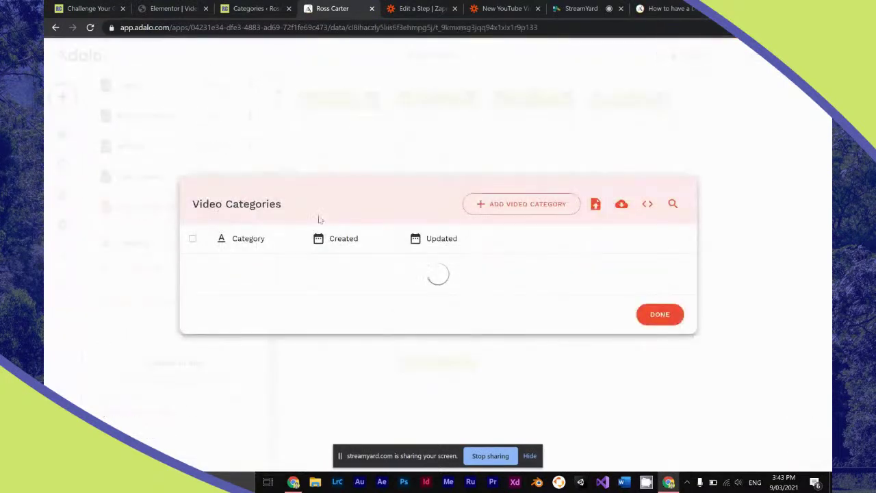
click(512, 210)
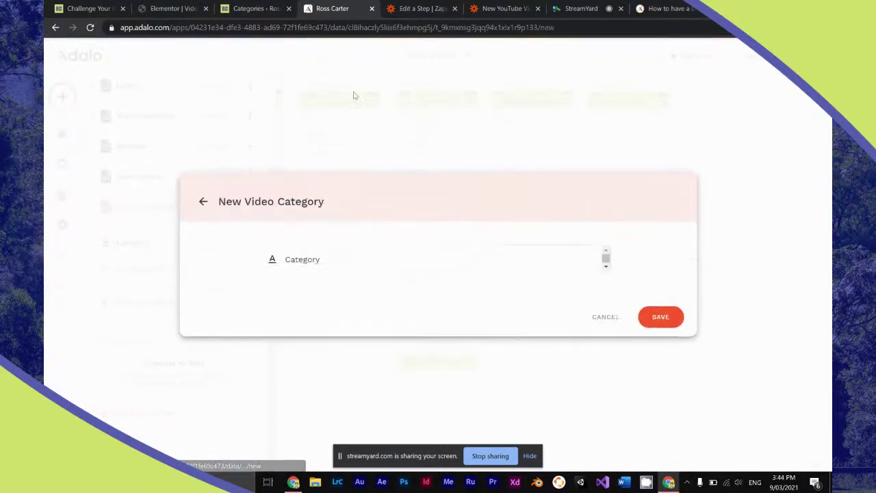
click(255, 9)
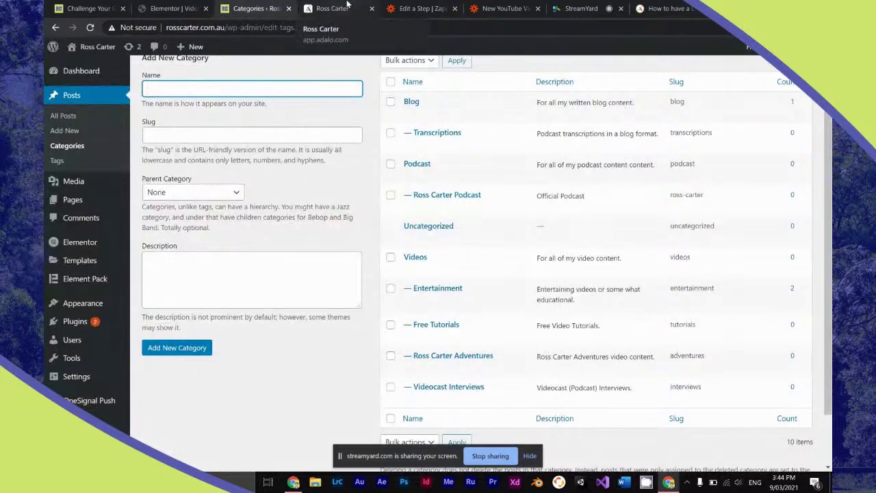
click(348, 8)
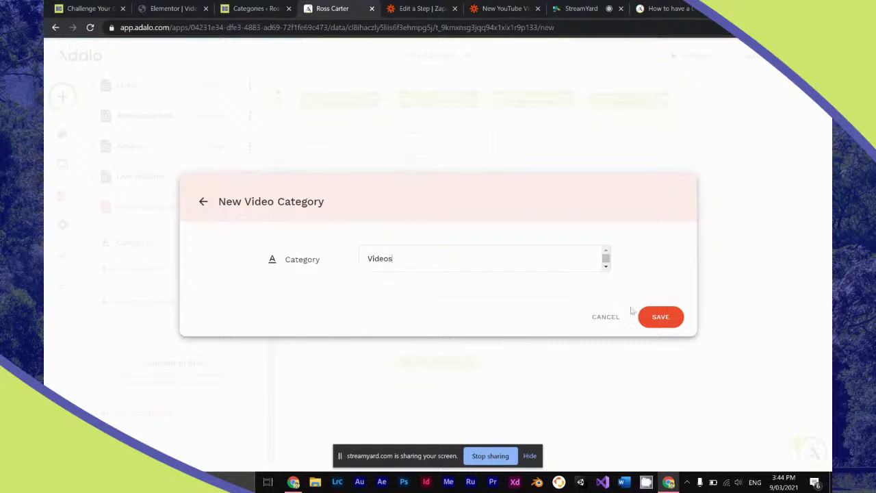
click(666, 319)
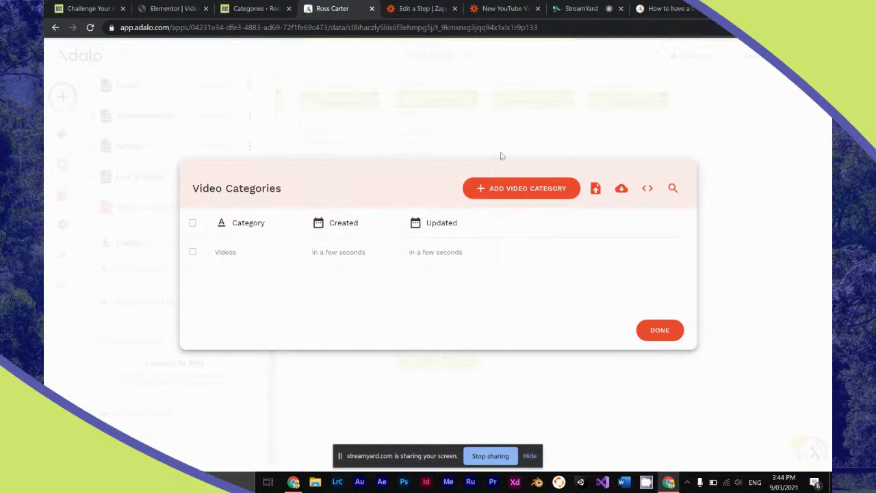
click(511, 189)
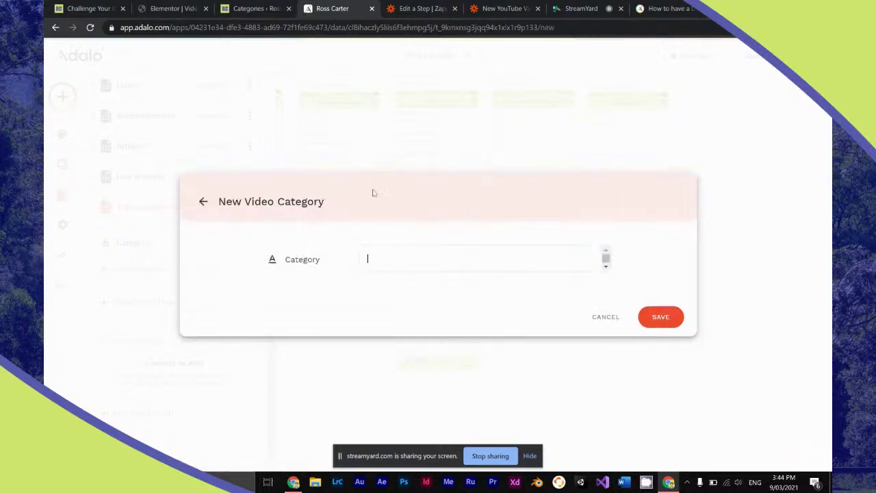
click(277, 7)
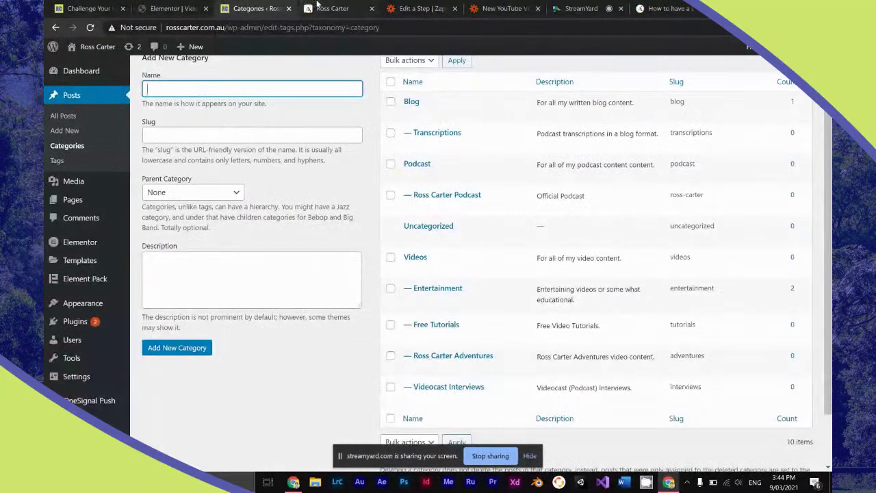
click(318, 6)
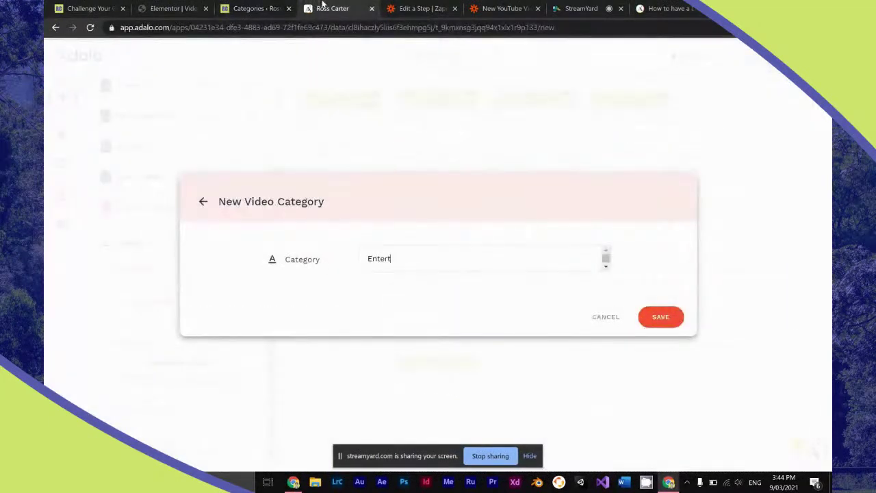
click(661, 312)
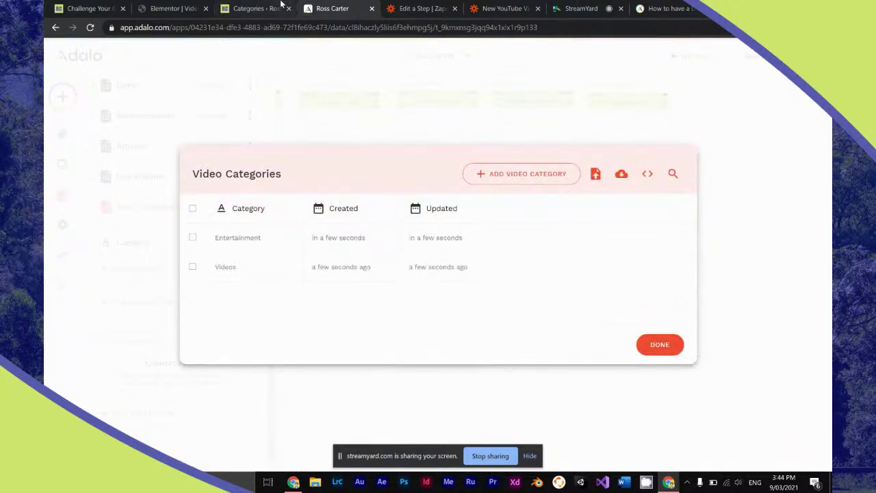
Add the Free Tutorials and Ross Carter Adventures category records.
click(281, 4)
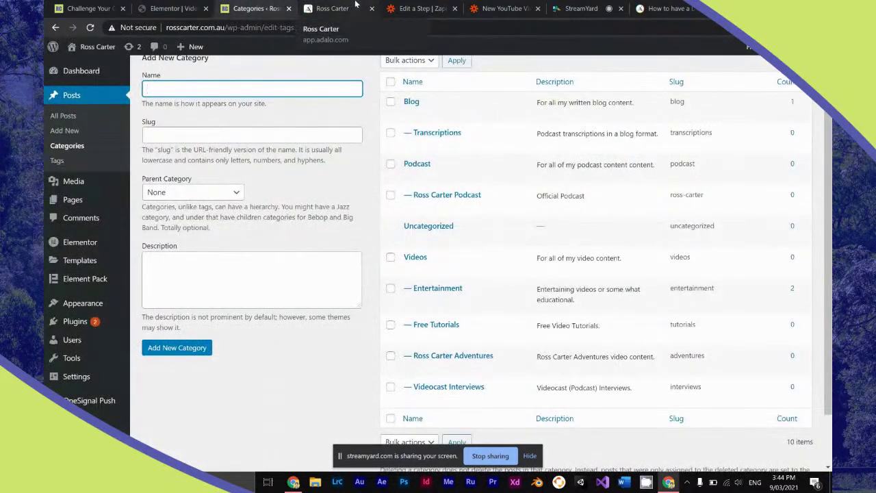
click(354, 7)
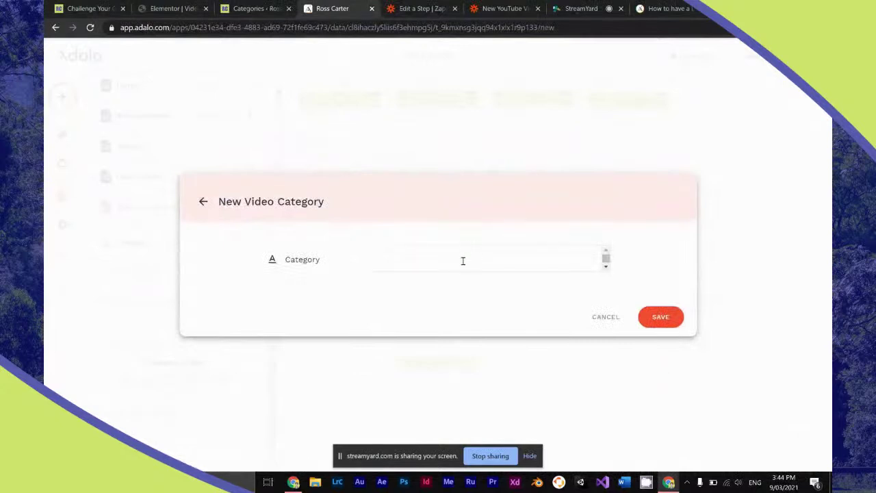
text(rials)
click(661, 317)
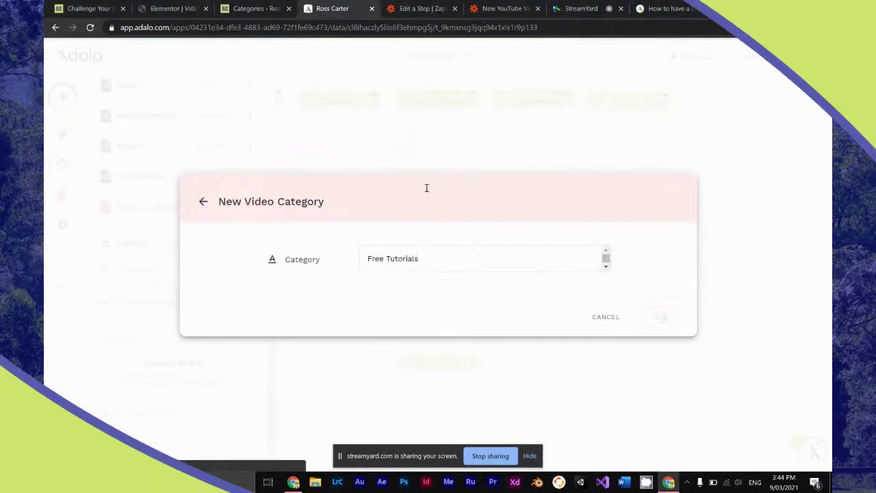
click(255, 9)
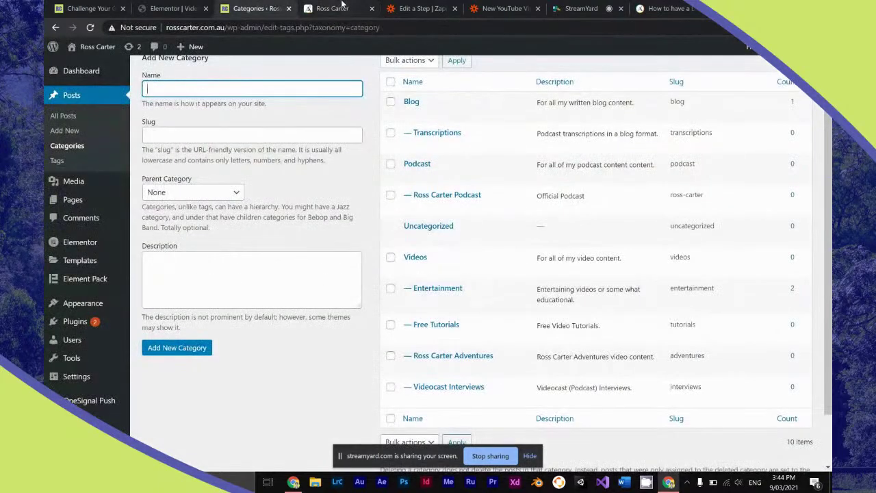
click(332, 8)
click(509, 167)
click(488, 263)
text(Ros)
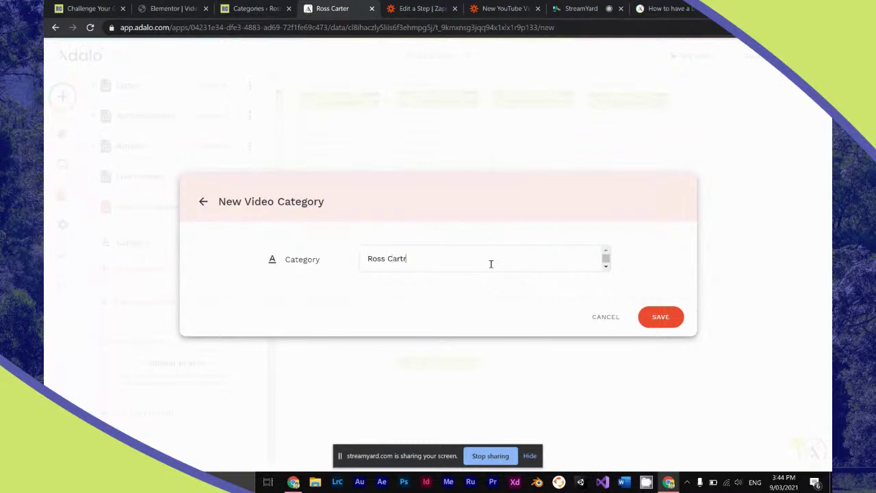
text(s Carter Adventures)
click(660, 317)
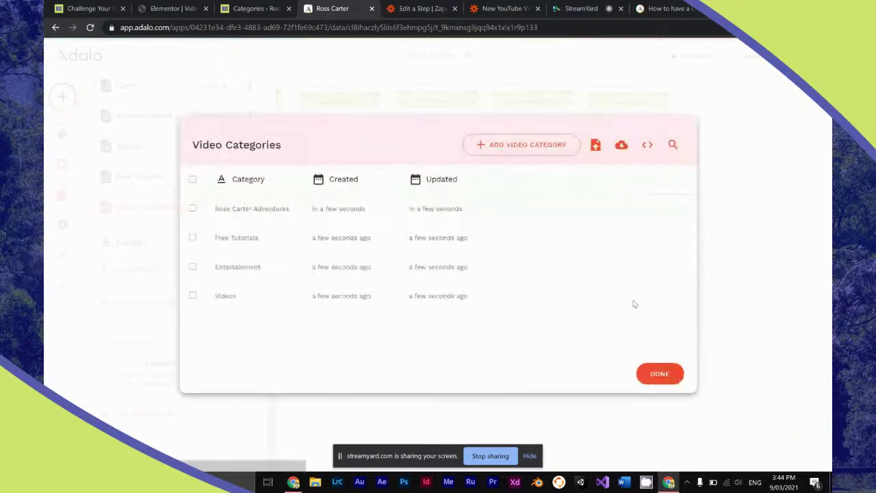
Add the final Videocast Interviews category record and close the records list.
click(247, 5)
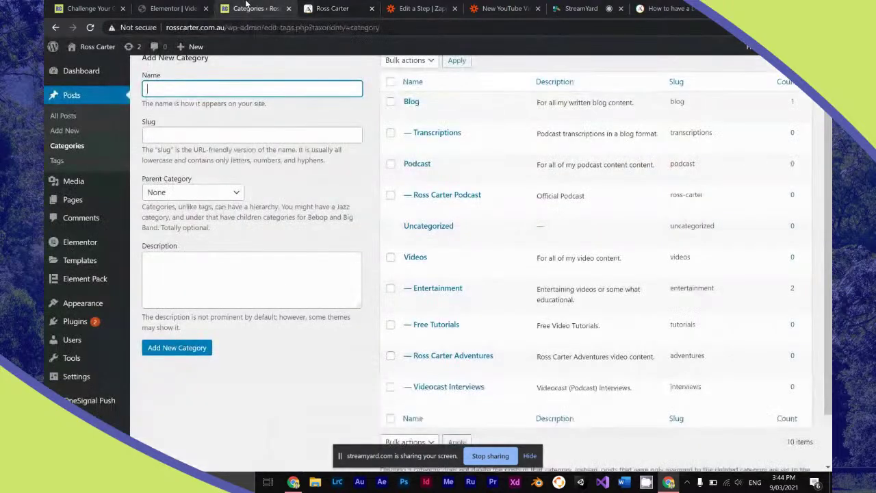
click(359, 5)
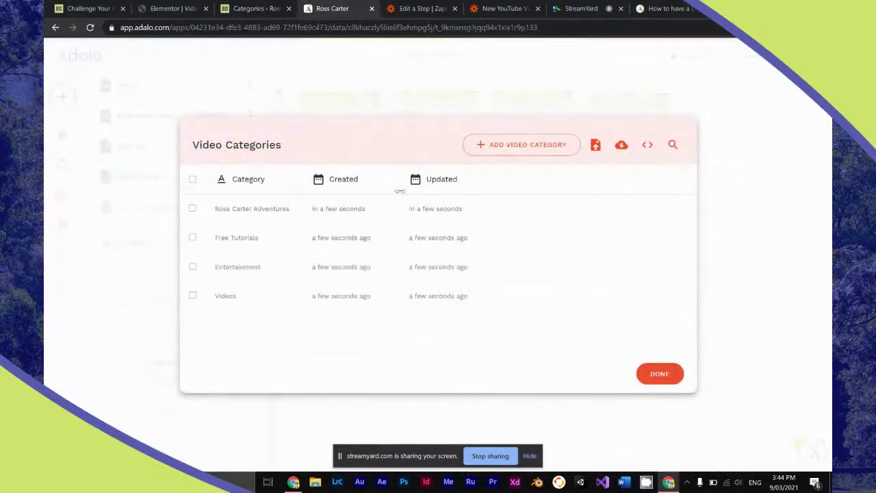
click(557, 145)
click(481, 258)
text(Videocast Interviews)
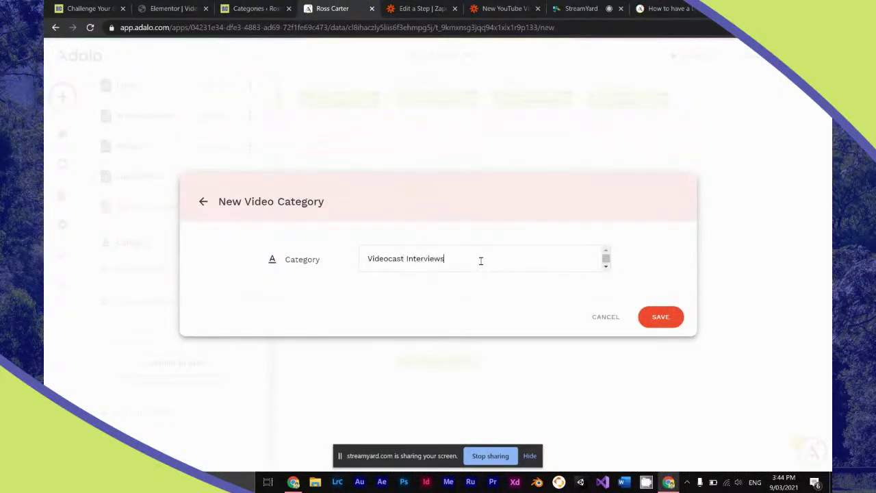
click(660, 317)
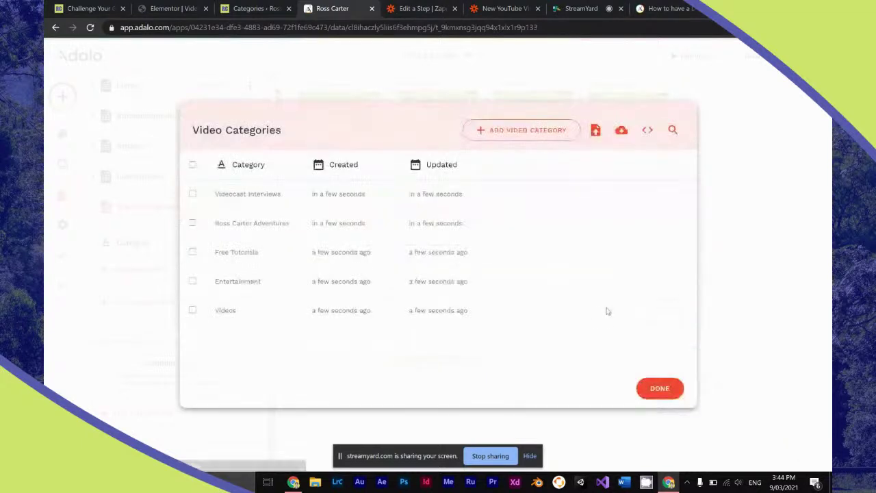
click(650, 390)
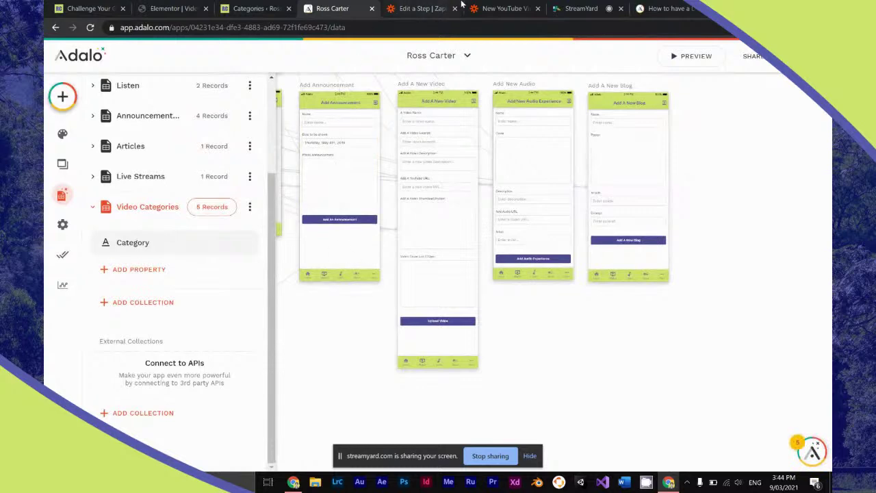
Move the help page tab beside the Adalo tab and resume the dropdown tutorial video.
click(578, 8)
click(667, 9)
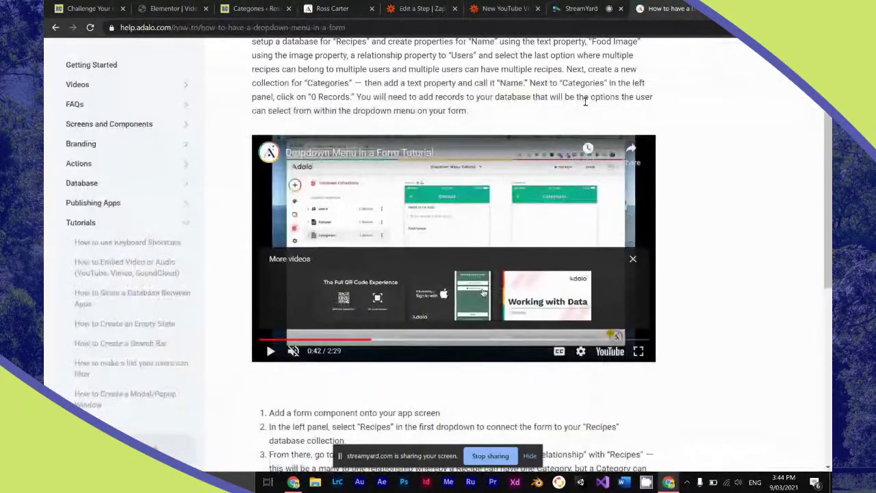
drag(667, 8, 421, 8)
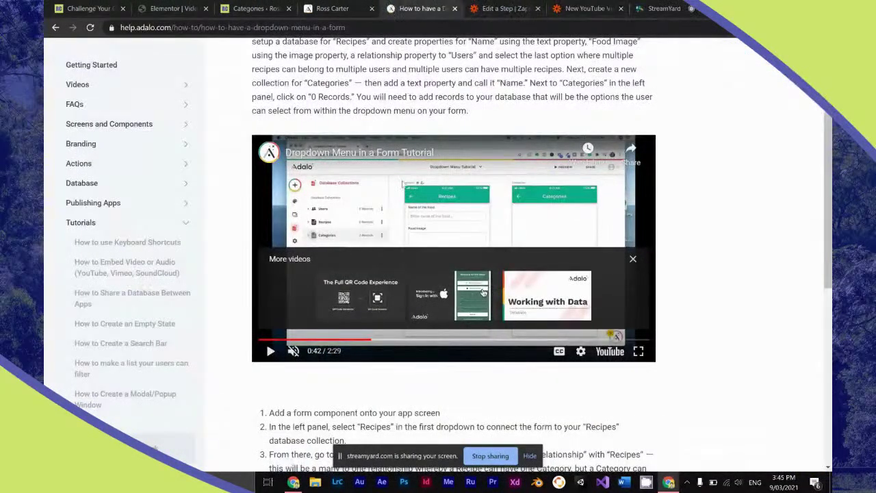
click(632, 258)
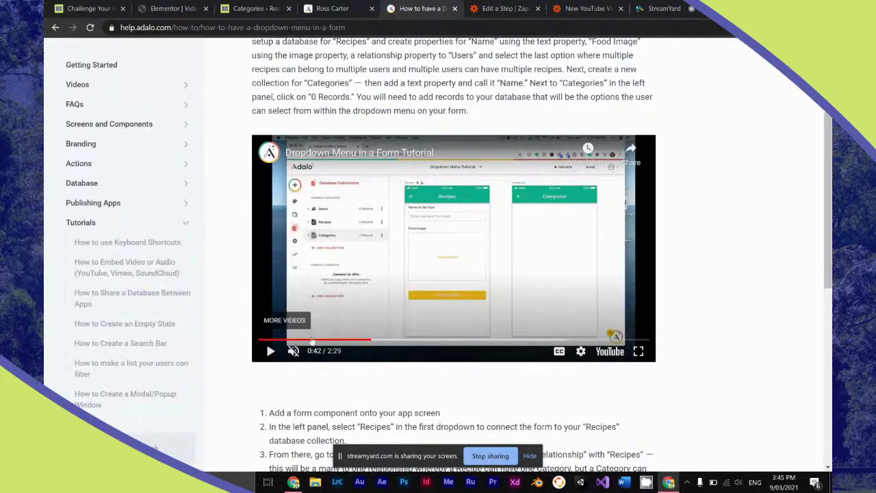
click(274, 354)
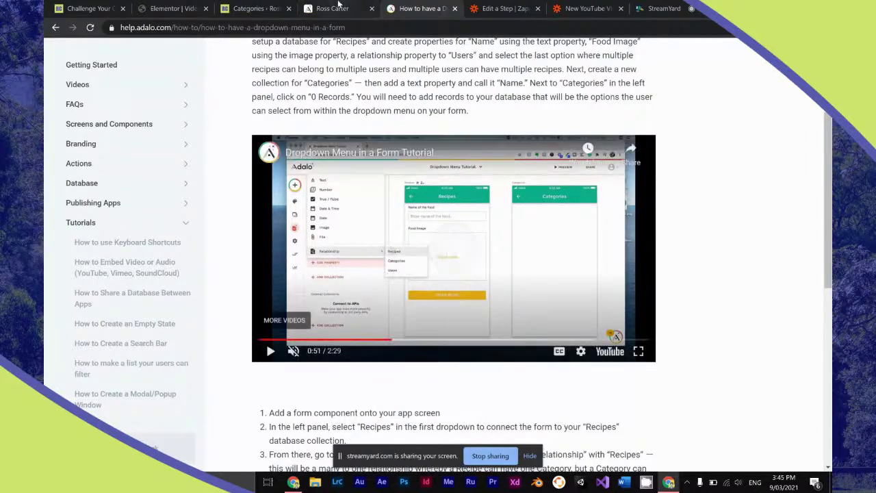
key(ctrl+shift+Tab)
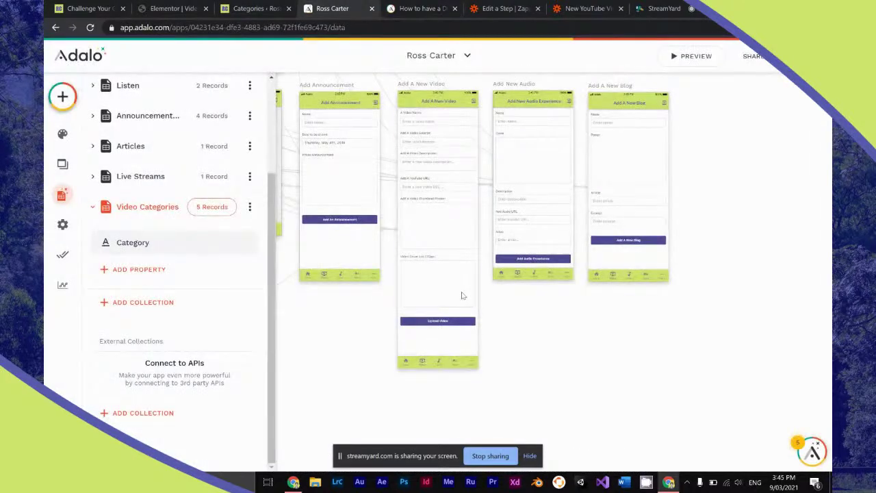
Add a Relationship property to Videos linked to the Video Categories collection.
scroll(210, 138, up, 1)
scroll(210, 138, up, 3)
click(212, 180)
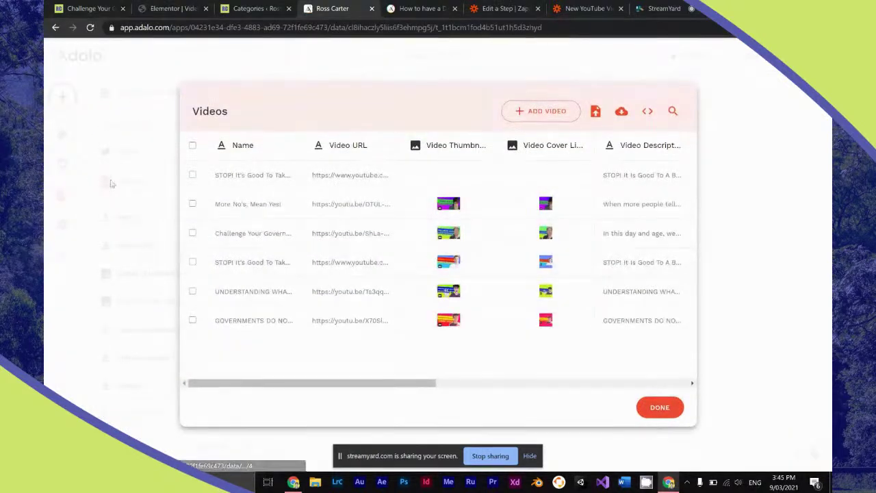
click(134, 195)
click(137, 411)
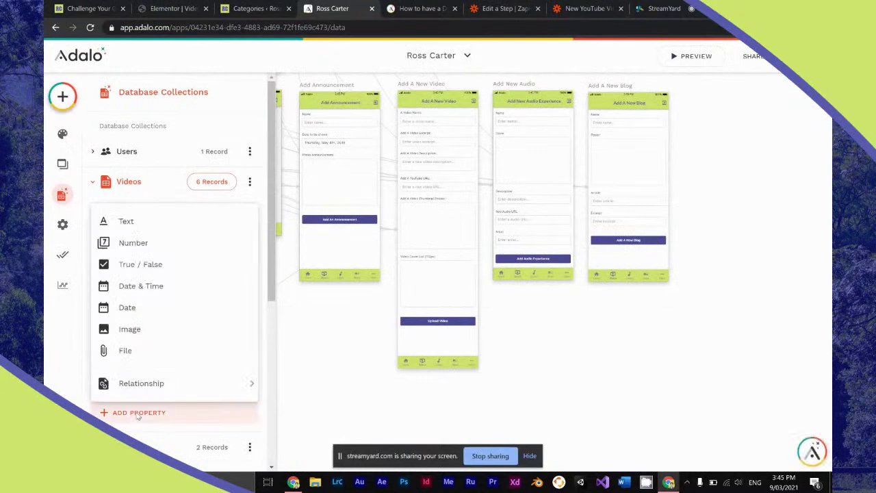
mouse_move(240, 381)
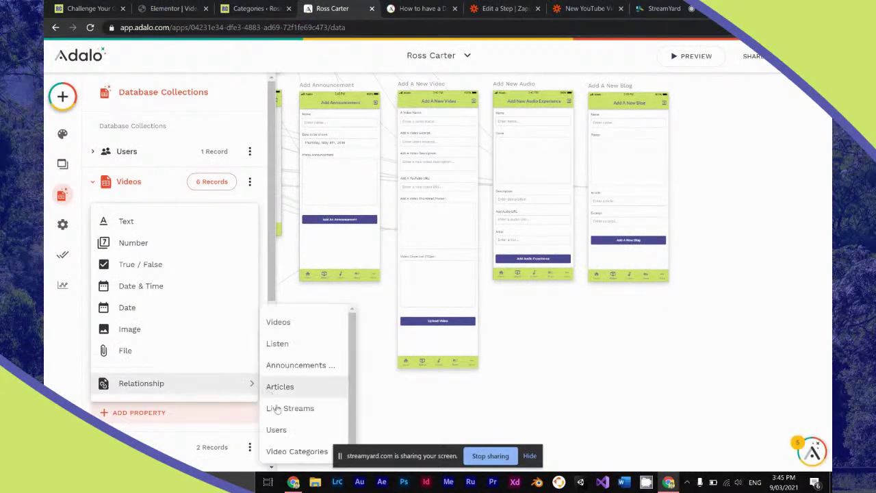
click(292, 452)
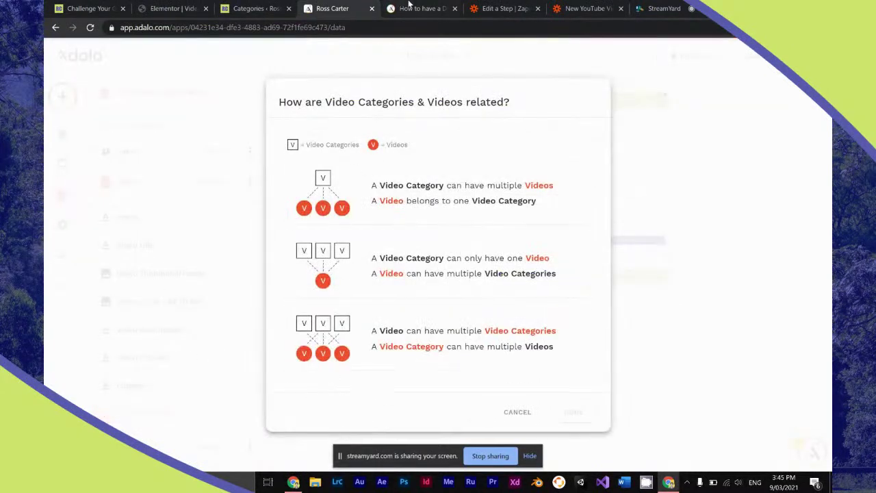
Follow the tutorial video while trying a category-to-videos relationship option.
click(419, 9)
click(437, 246)
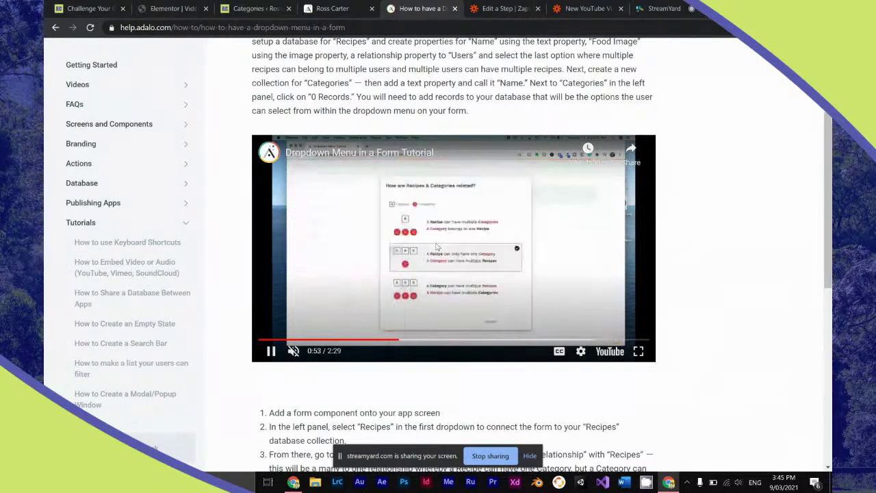
click(417, 257)
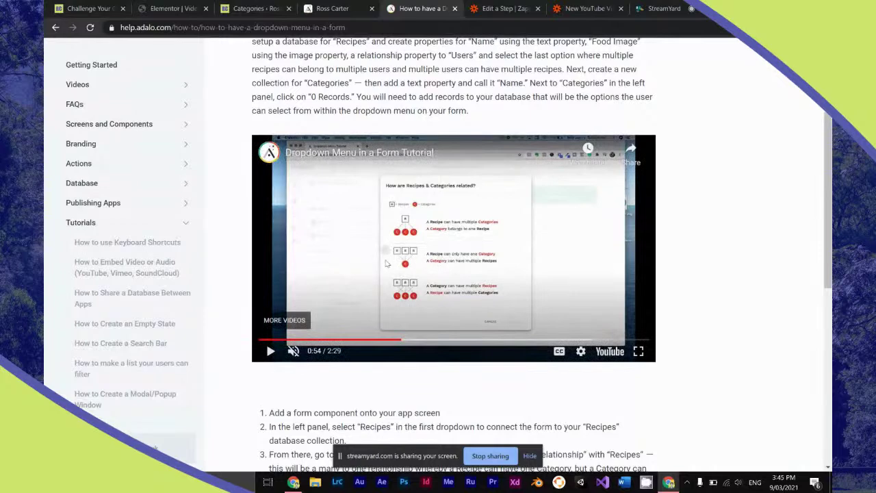
click(384, 262)
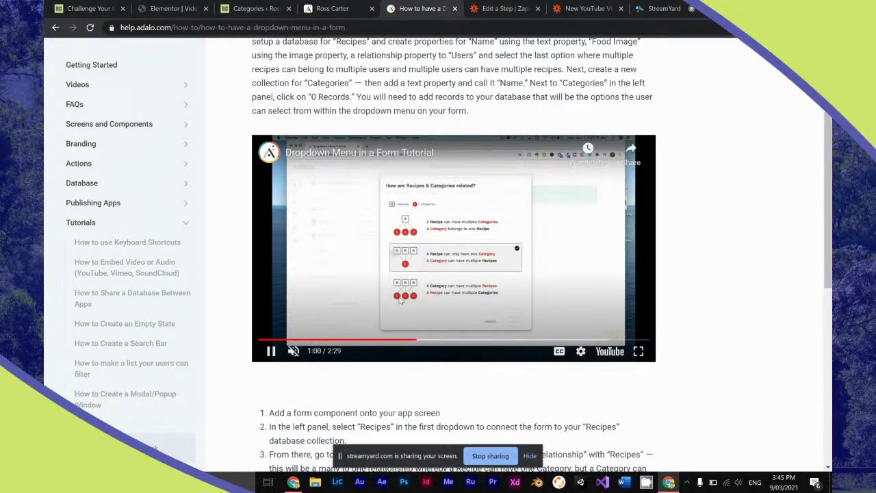
click(389, 293)
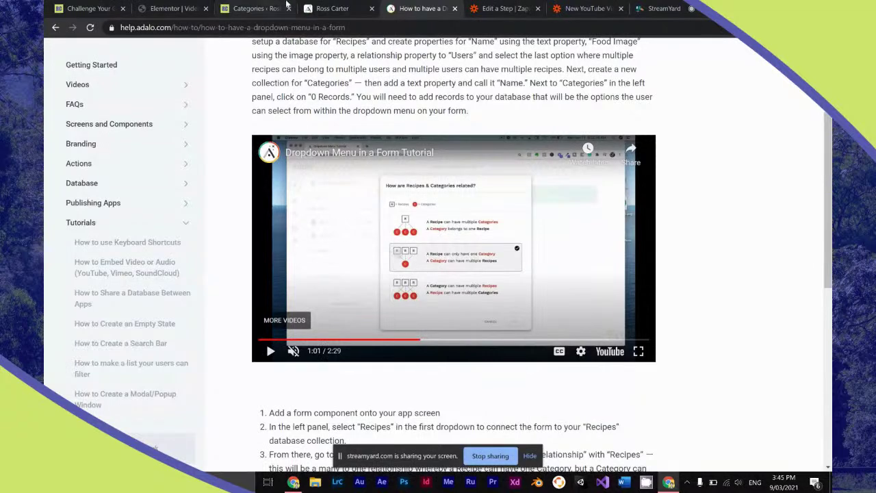
click(332, 8)
click(380, 246)
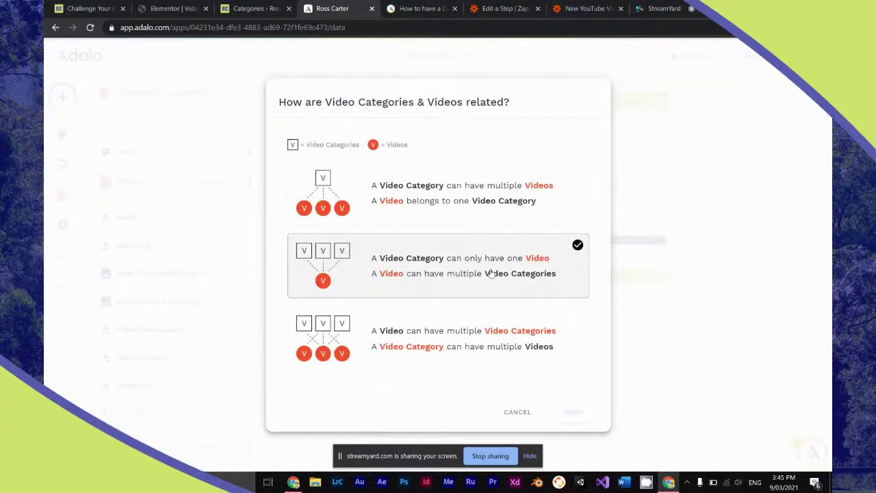
click(421, 8)
click(378, 280)
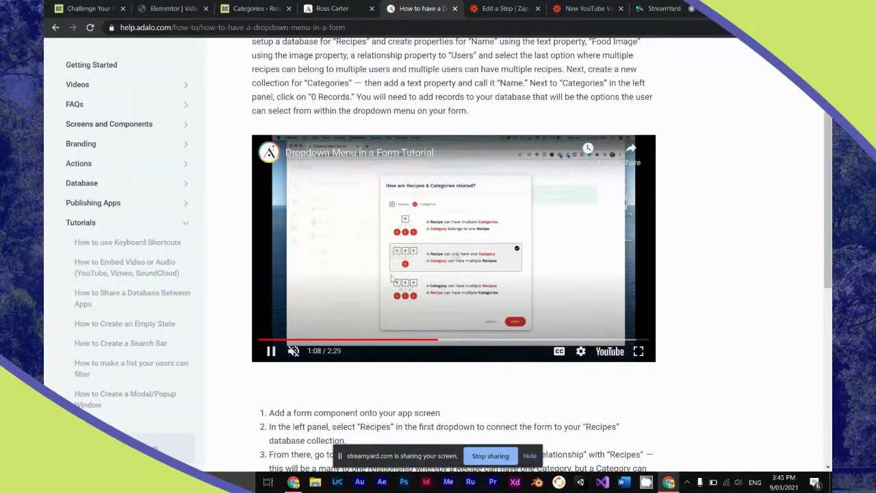
click(391, 277)
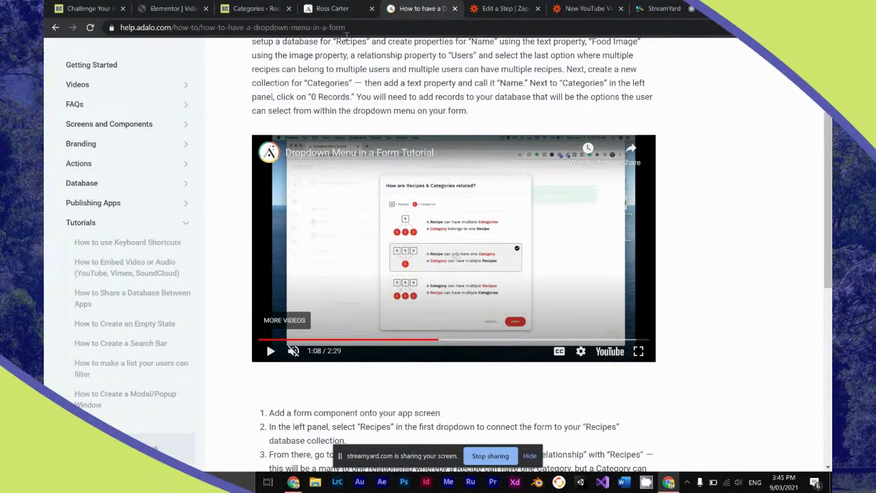
click(334, 8)
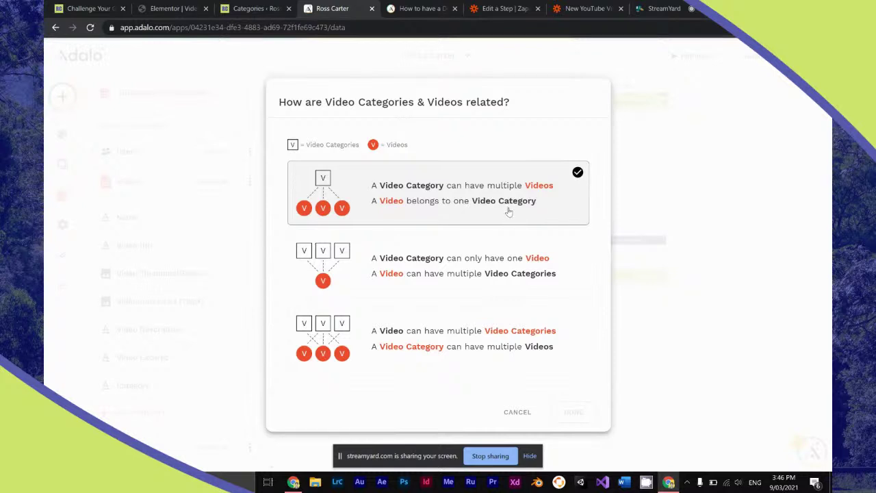
Choose 'A Video Category can have multiple Videos' and confirm the relationship.
click(413, 7)
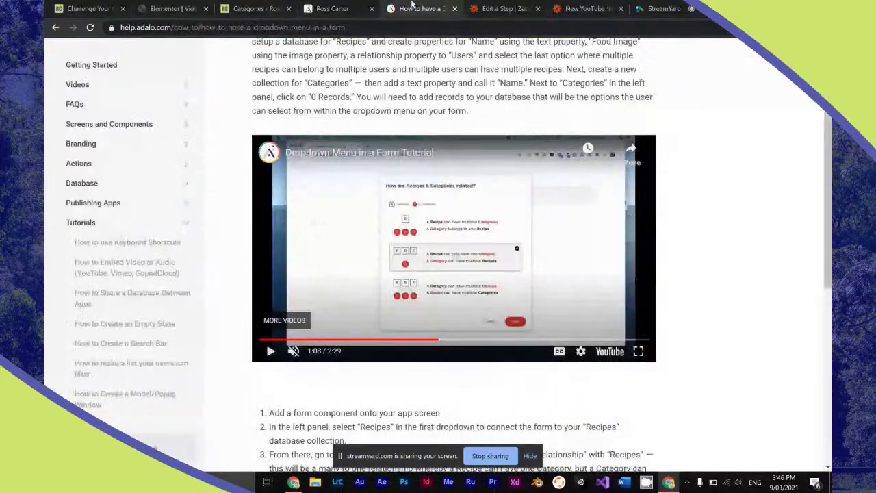
click(422, 234)
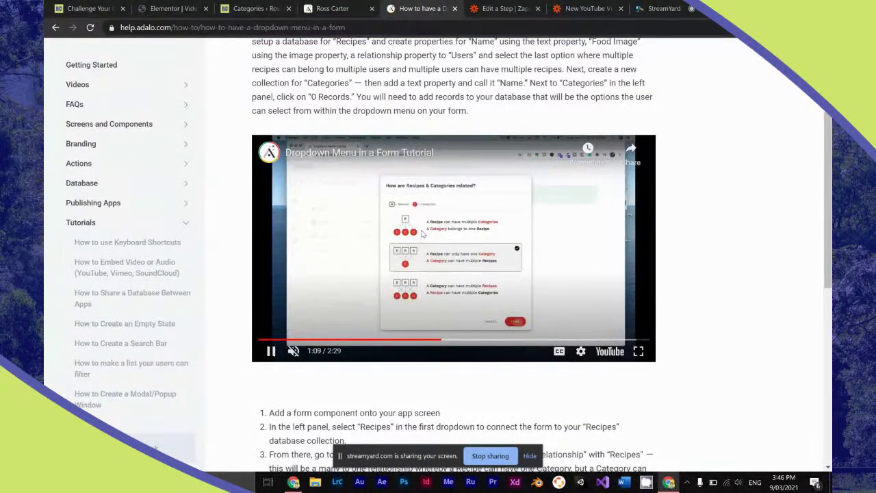
click(415, 275)
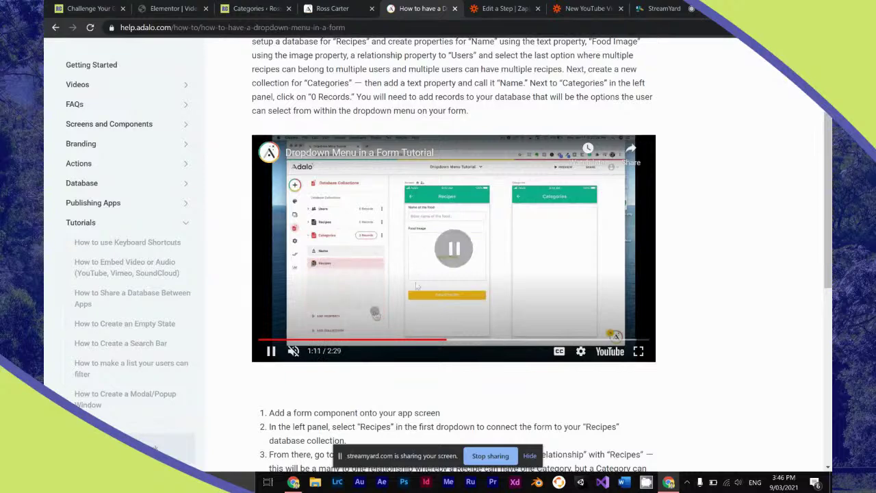
click(437, 339)
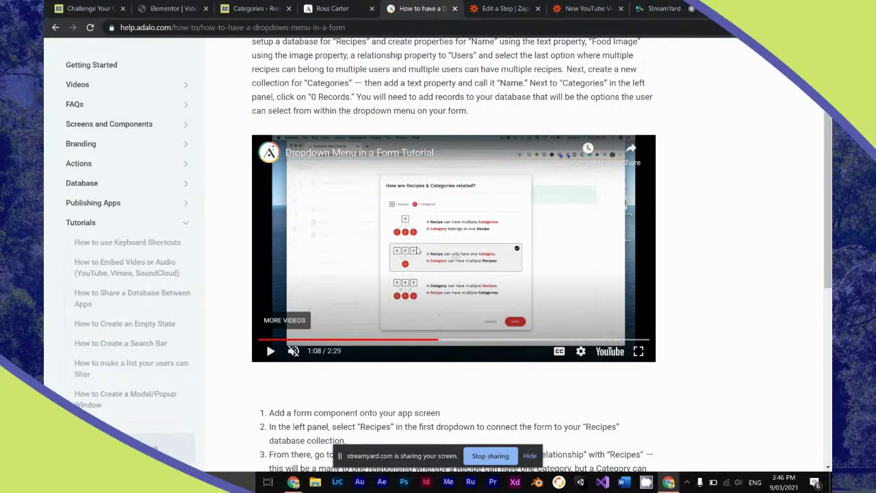
click(328, 7)
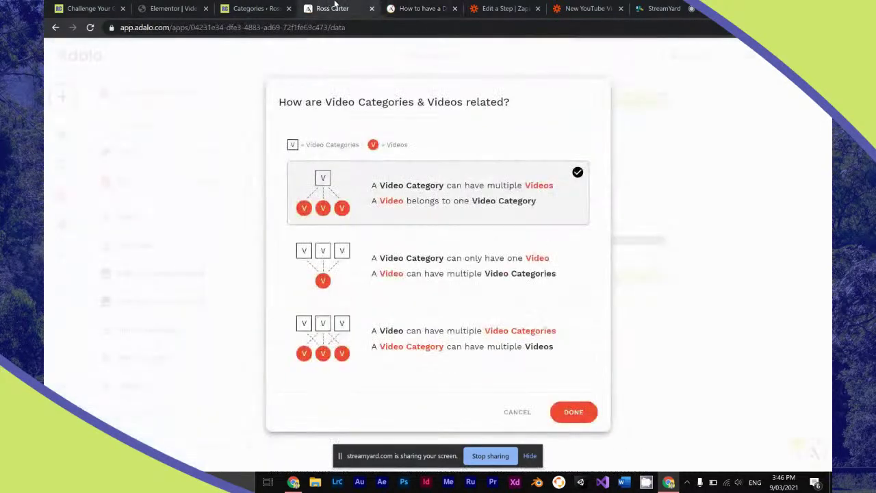
click(408, 7)
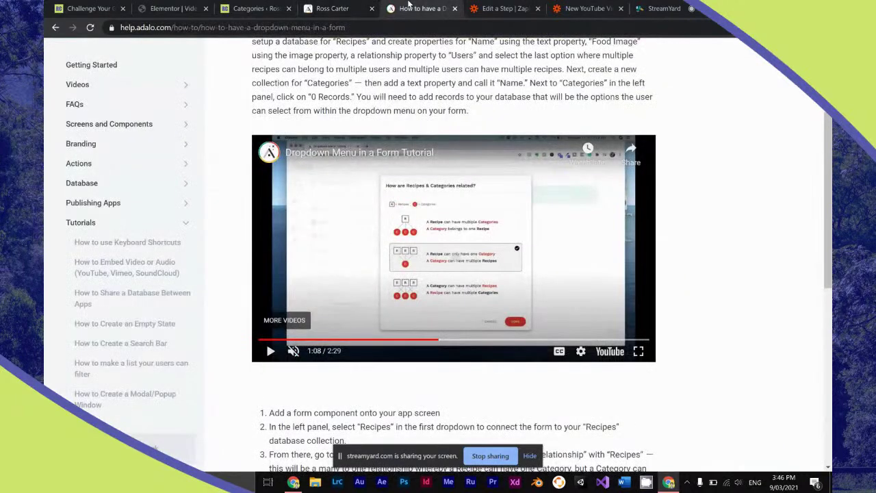
click(334, 7)
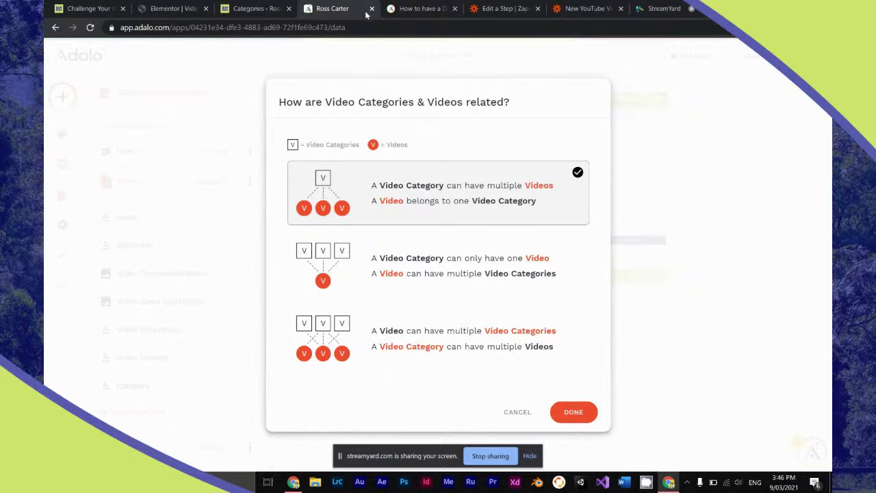
click(573, 412)
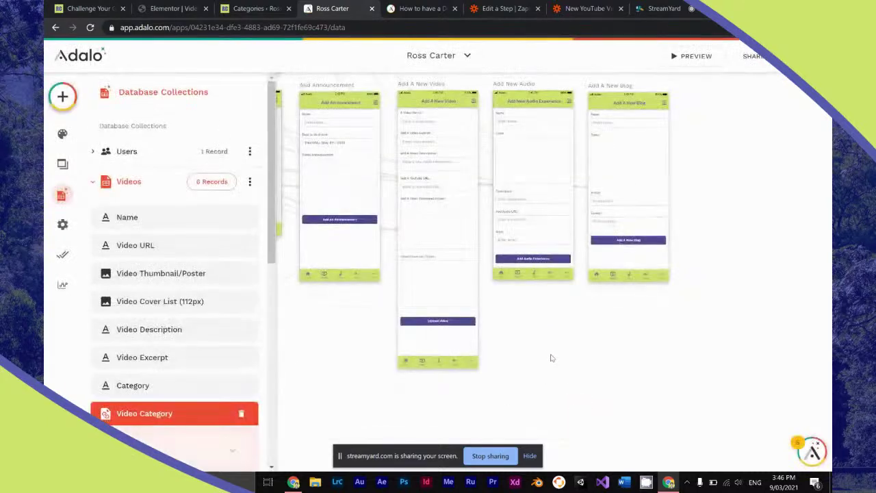
Save Video Category and drag it, Video Excerpt and Video Description under Video URL.
click(228, 409)
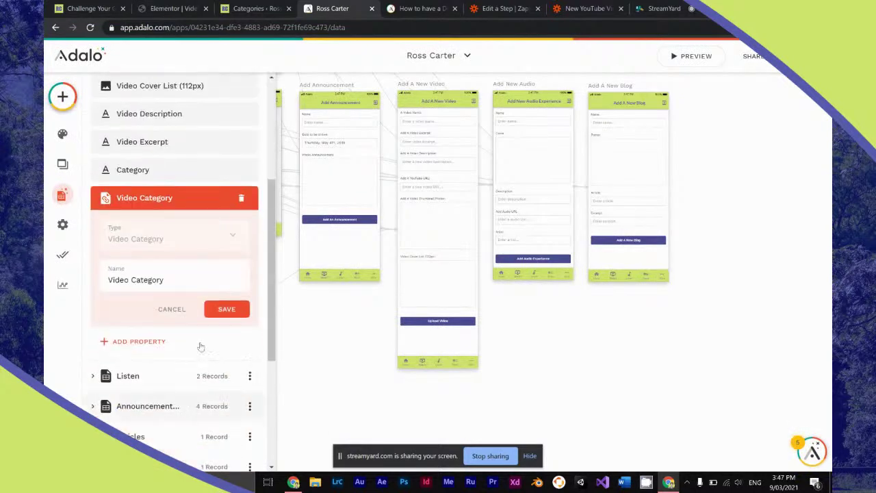
click(221, 309)
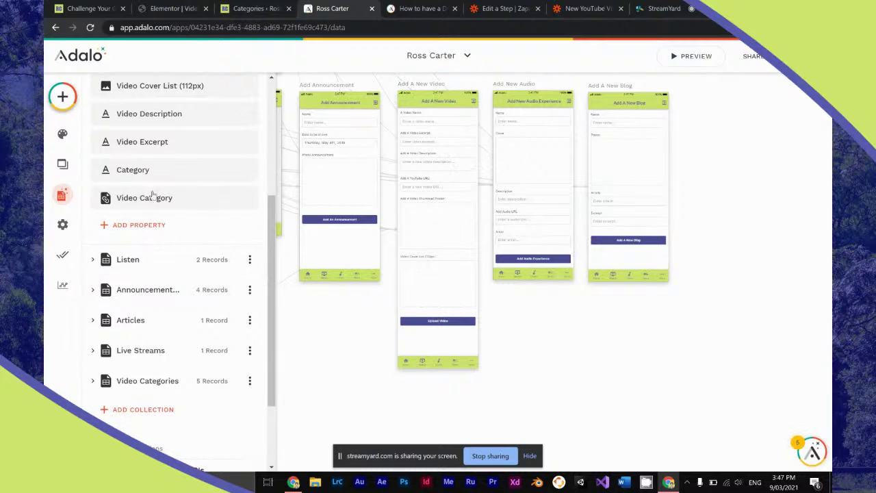
scroll(154, 196, up, 4)
click(203, 182)
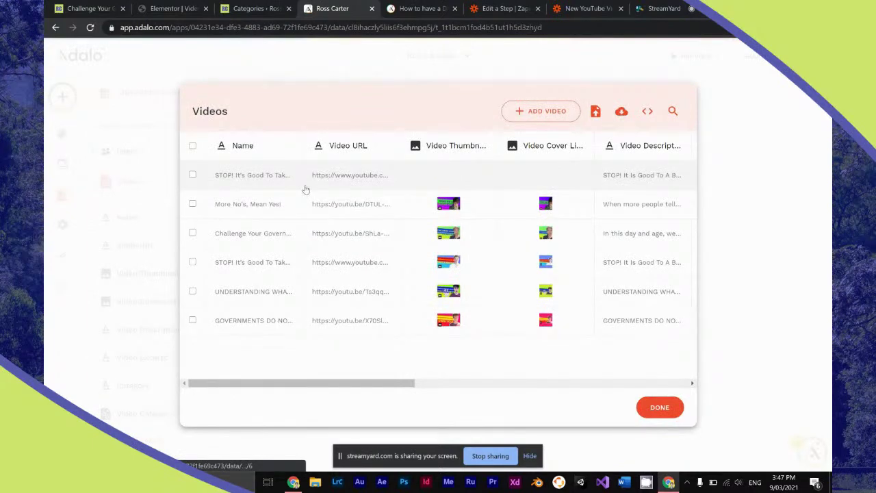
click(107, 248)
drag(147, 414, 150, 271)
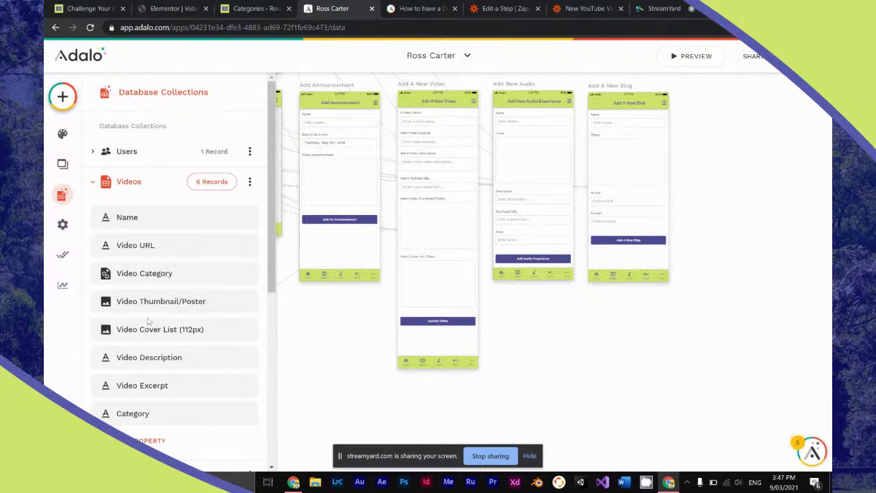
drag(149, 361, 150, 302)
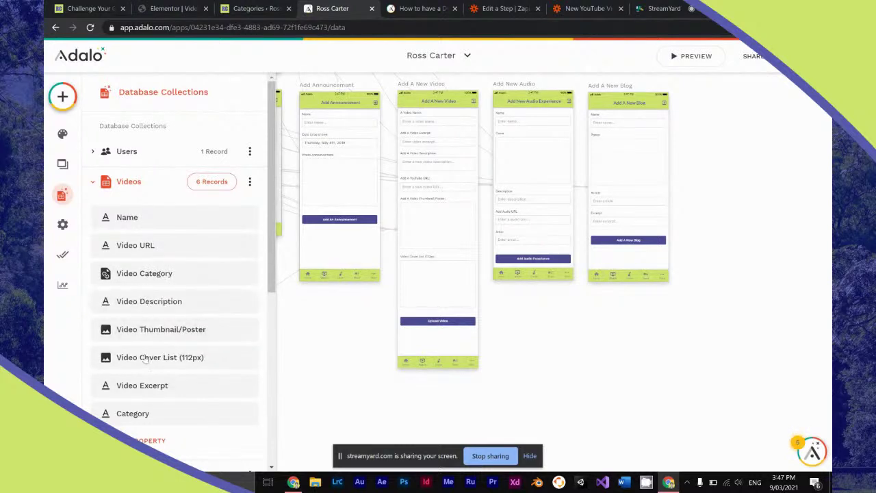
drag(145, 387, 142, 302)
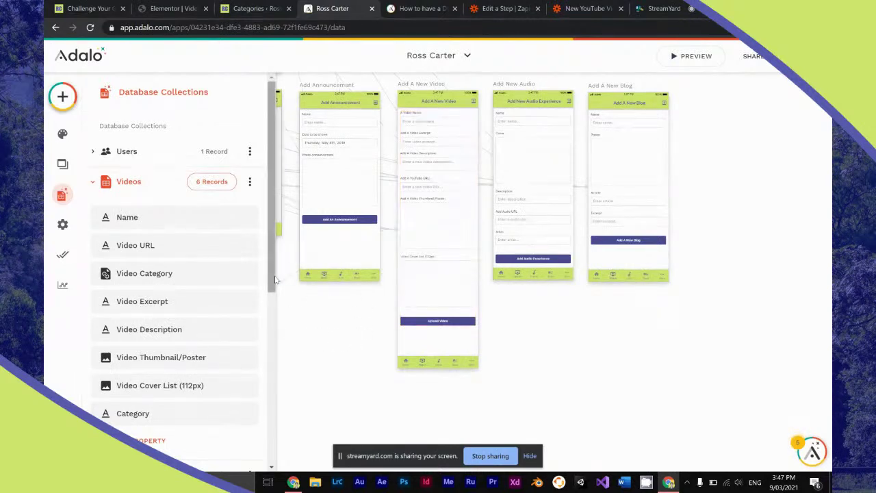
Add a Video Category field to the Add A New Video form.
click(441, 262)
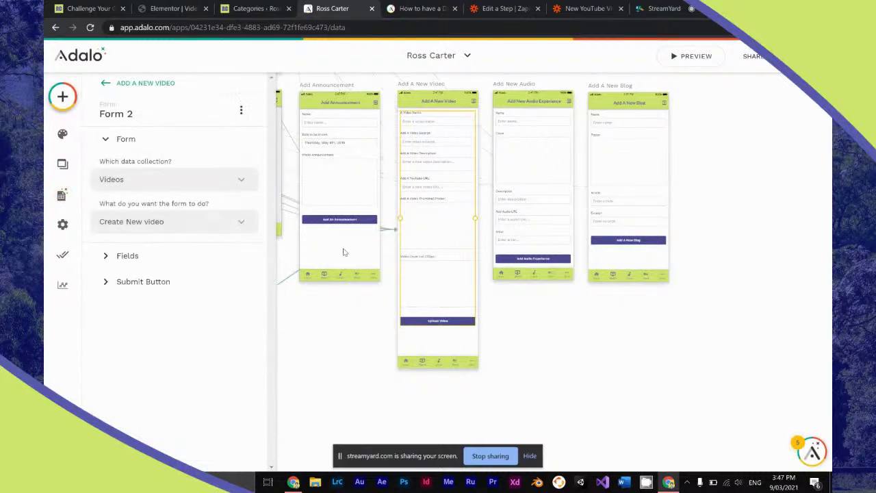
click(170, 258)
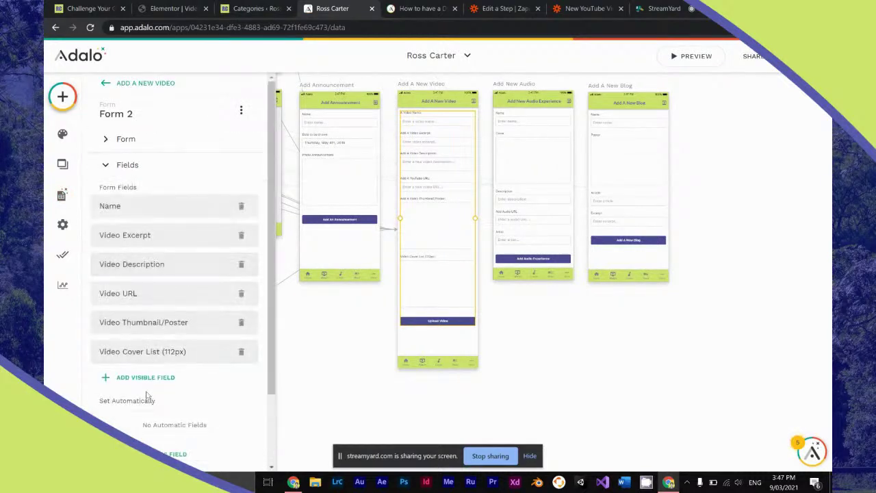
click(156, 377)
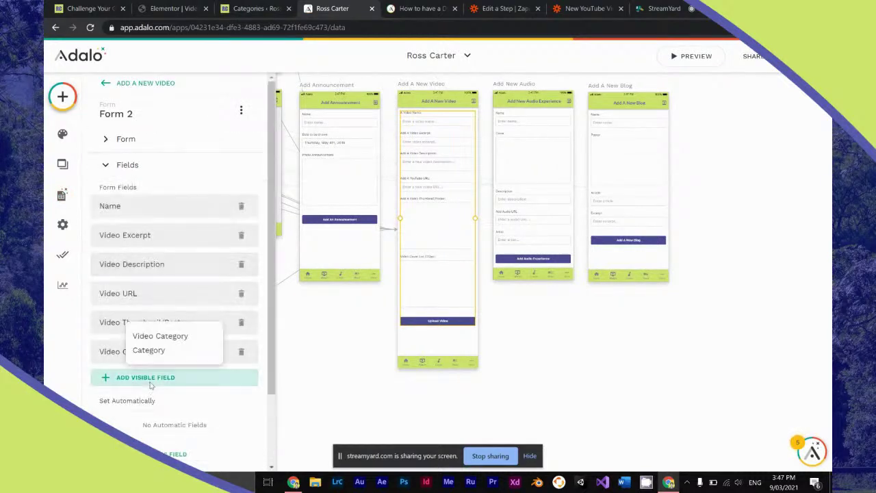
click(165, 335)
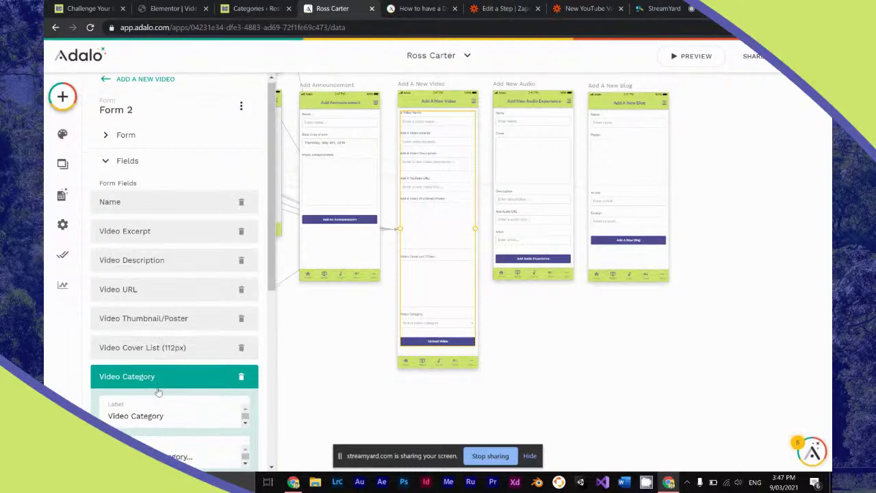
Sort its choices by Category A to Z and drag it directly below Name.
scroll(157, 389, down, 3)
click(233, 310)
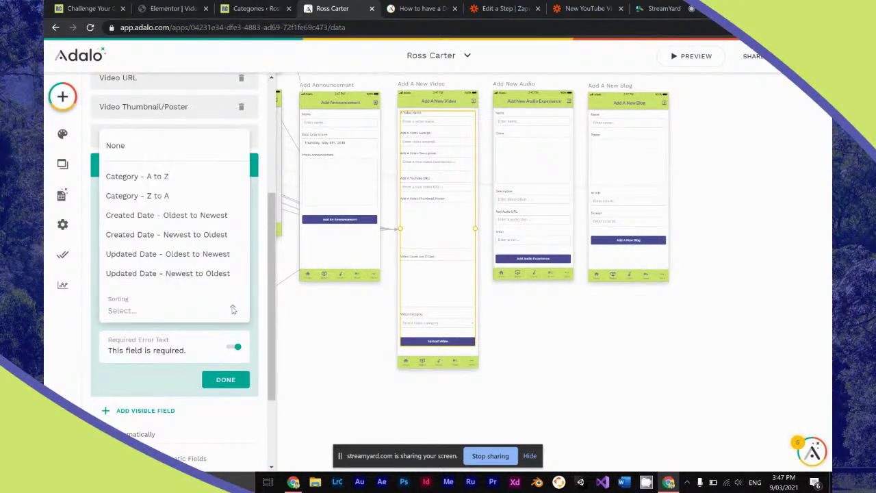
click(202, 178)
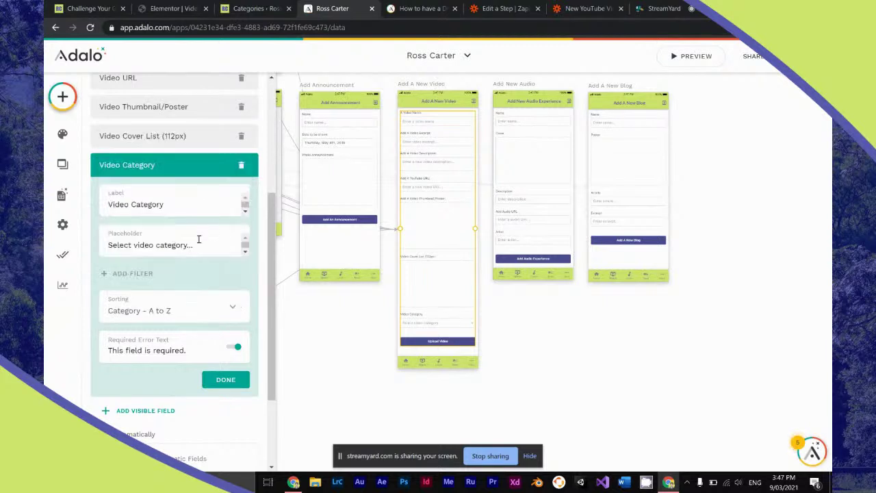
scroll(198, 238, up, 2)
click(185, 219)
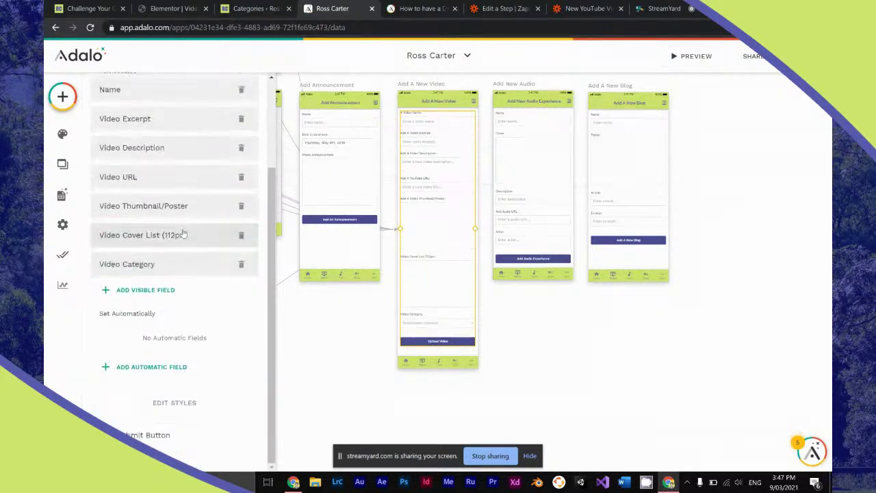
scroll(183, 235, up, 3)
drag(142, 373, 149, 227)
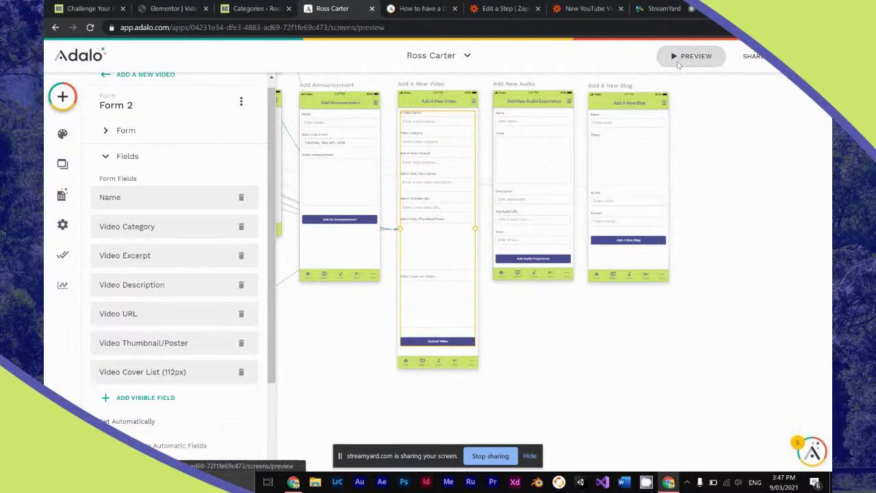
Preview the app, open the STOP! It's Good To Take A Break video, return Home, then open More.
click(689, 56)
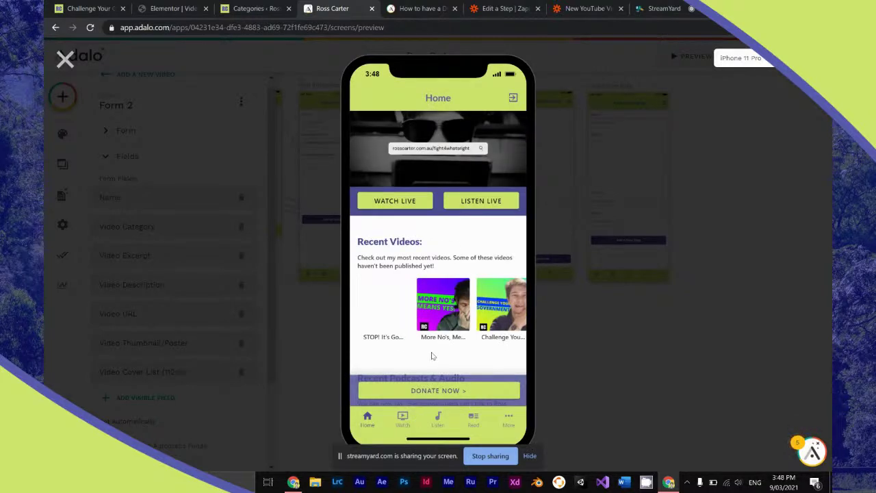
scroll(398, 324, down, 5)
scroll(386, 262, up, 3)
click(384, 222)
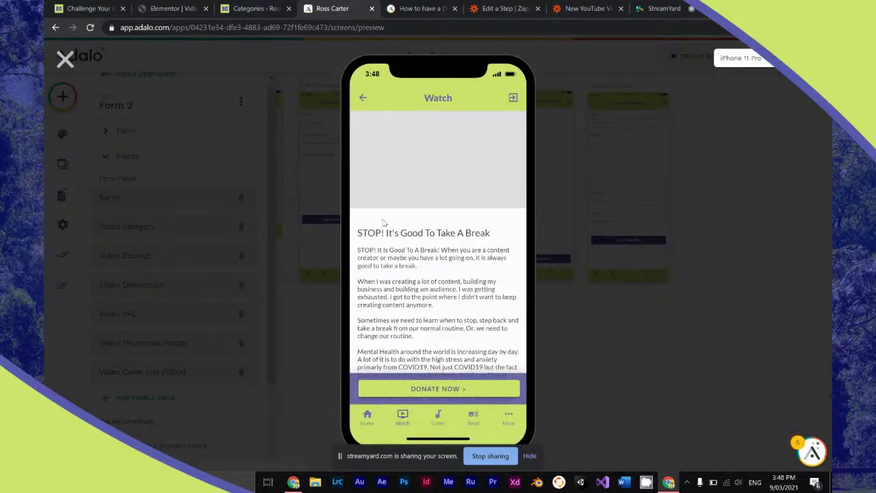
scroll(388, 237, down, 2)
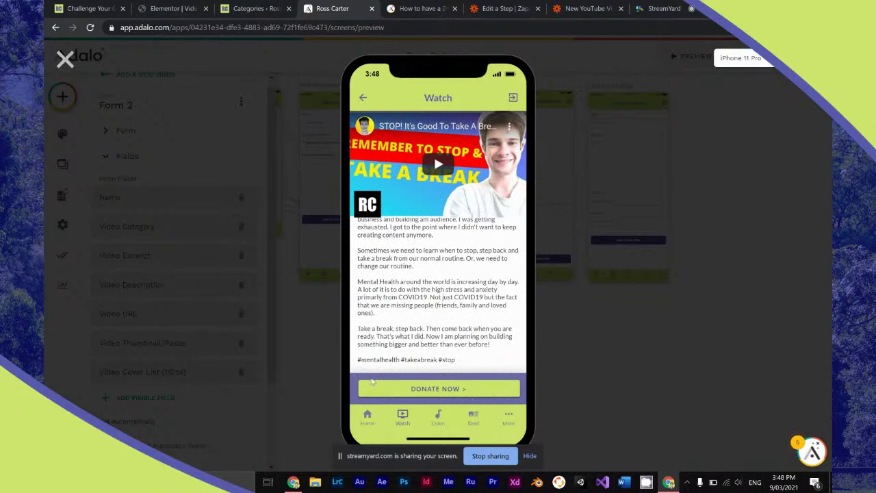
click(368, 416)
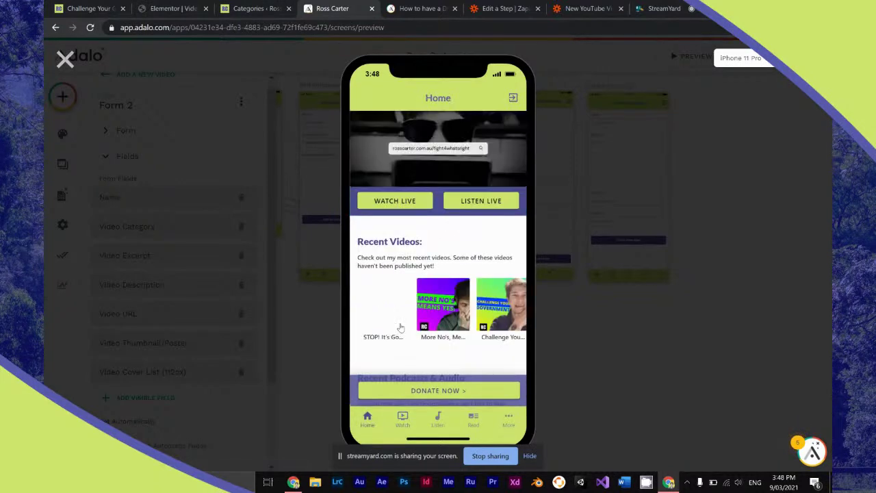
scroll(400, 327, down, 2)
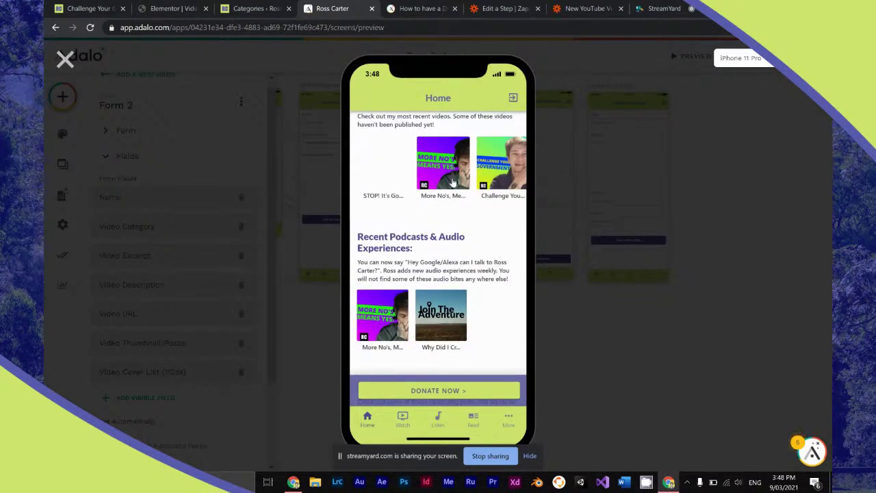
click(509, 417)
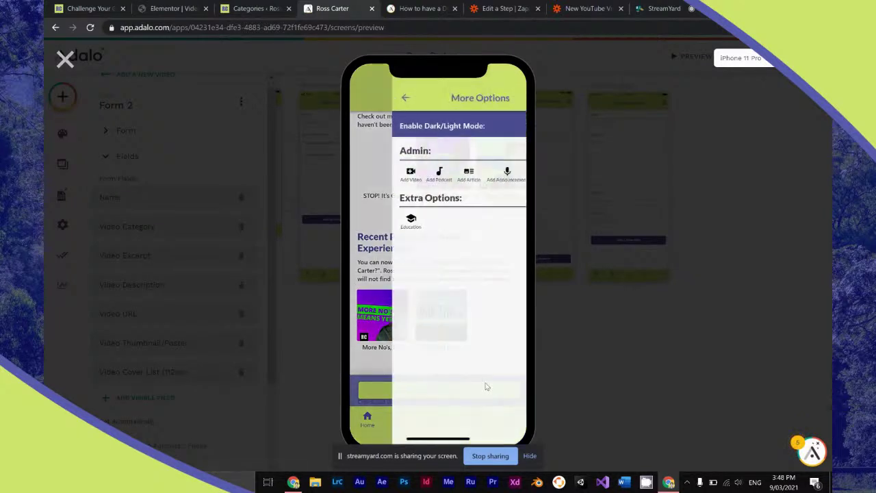
Open Add Video, choose the Entertainment category, and enter a test video name and excerpt.
click(368, 174)
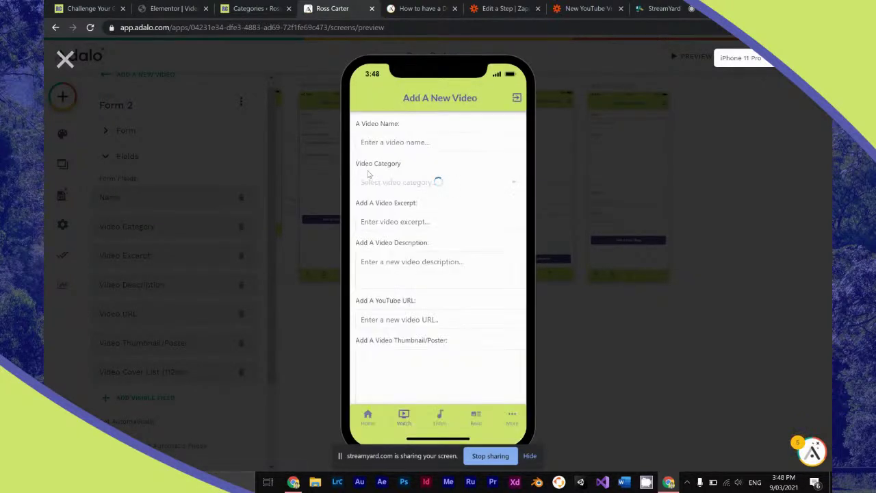
click(513, 183)
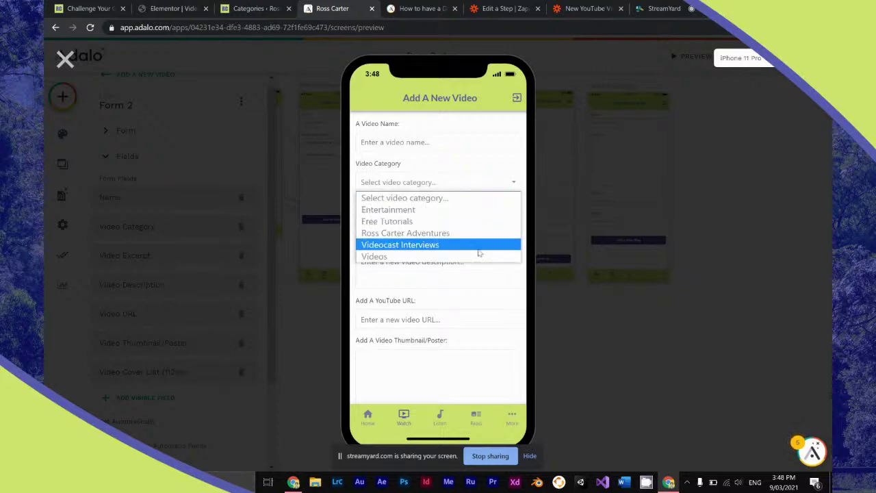
click(467, 212)
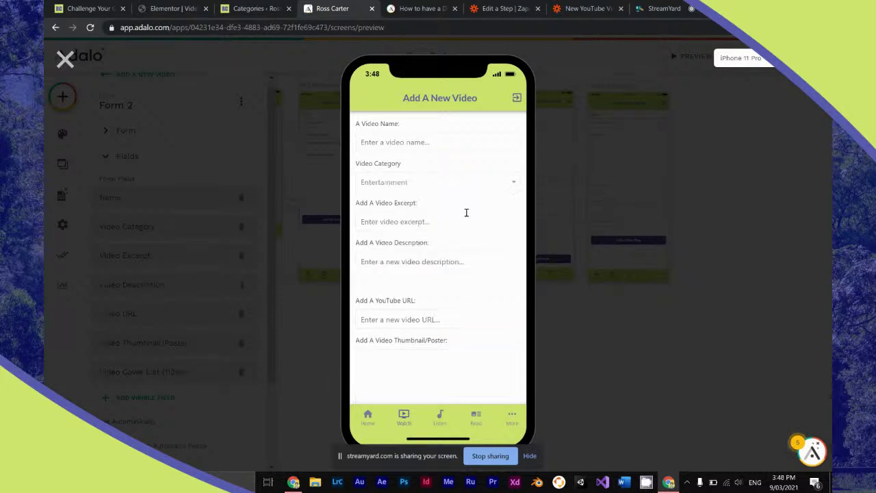
click(434, 140)
text(Te)
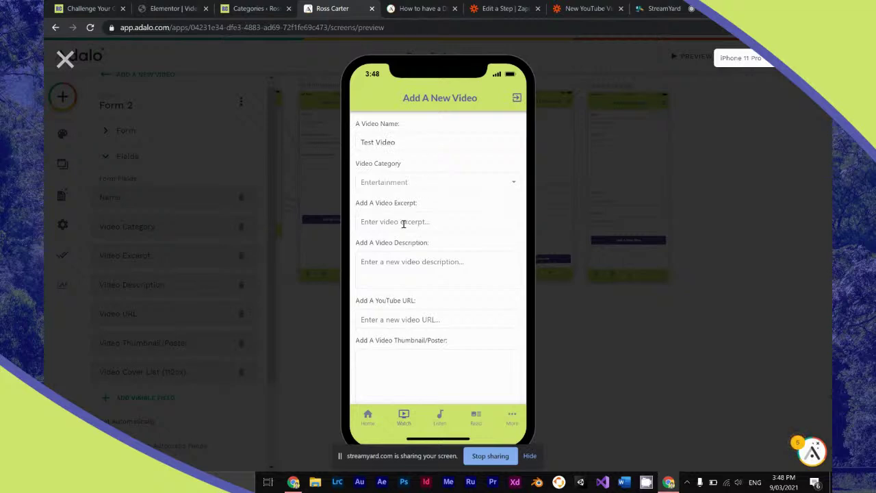
text(T)
text(A)
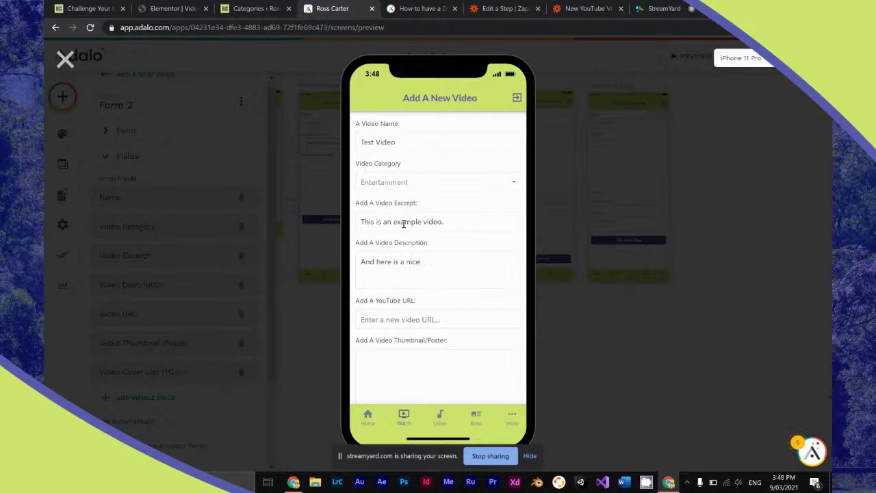
Lengthen the description by pasting the sentence repeatedly, then close the preview.
key(ctrl+a)
key(Right)
key(ctrl+a)
key(ctrl+c)
key(Right)
key(ctrl+v)
key(ctrl+v)
key(ctrl+v)
key(ctrl+v)
key(ctrl+v)
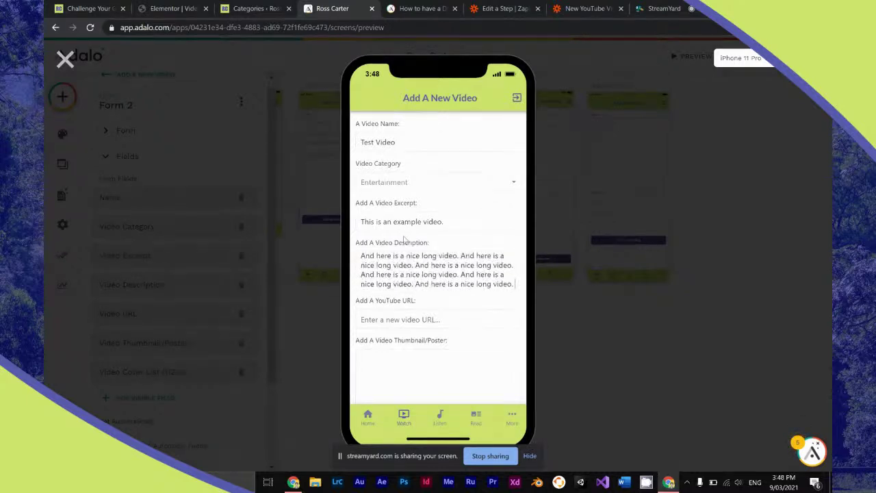
key(ctrl+v)
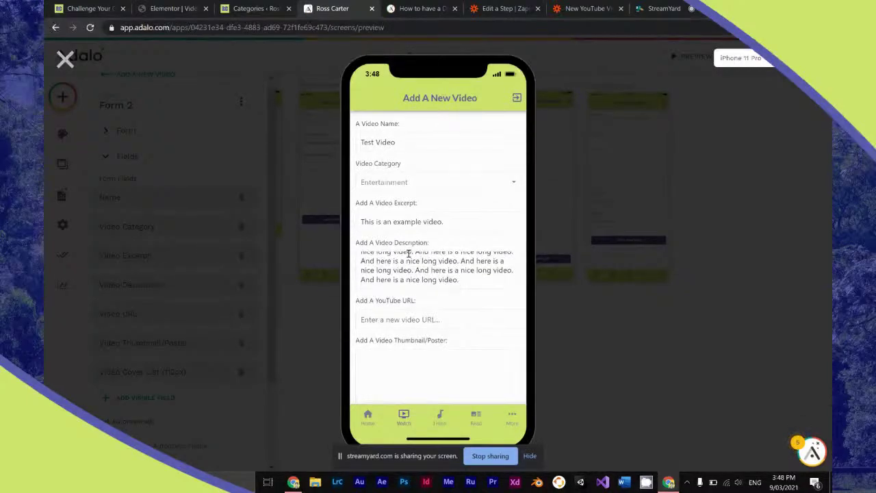
scroll(407, 293, down, 5)
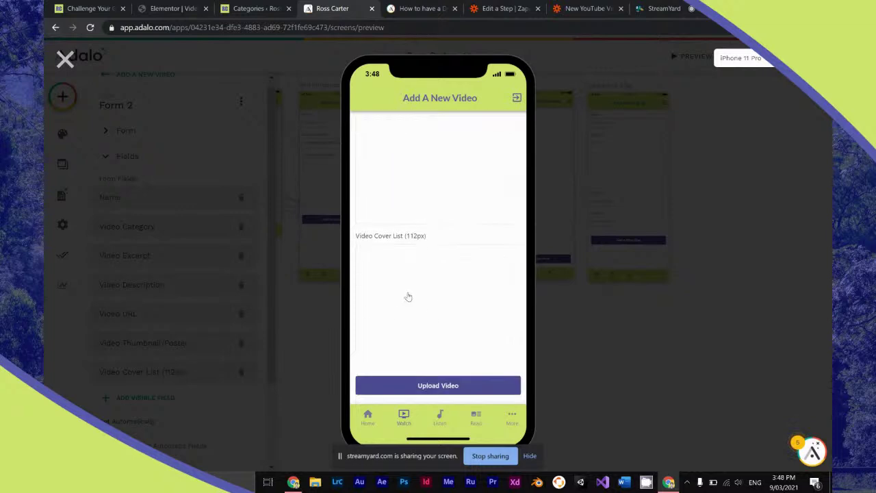
scroll(407, 296, up, 5)
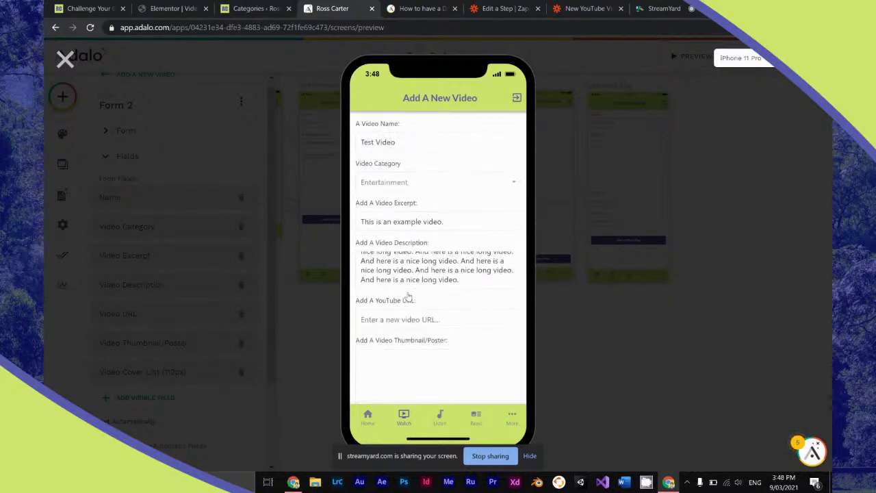
click(65, 59)
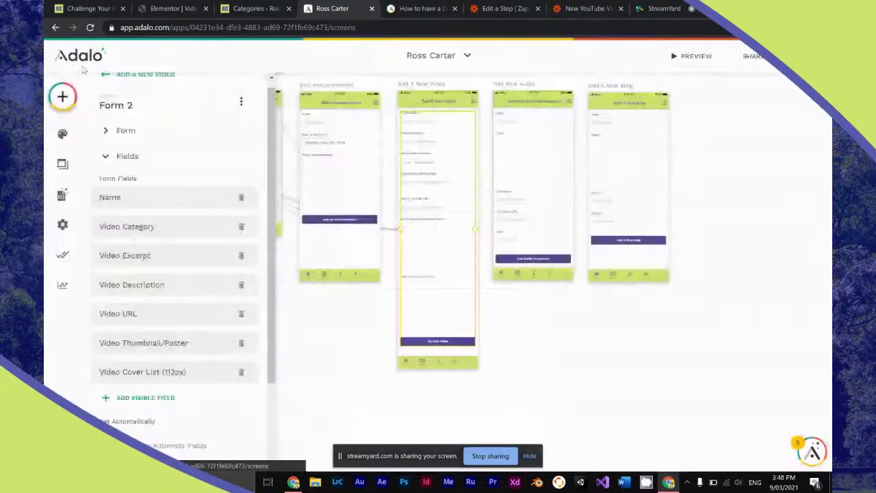
Relabel the category field 'Select A Video Category'.
click(154, 230)
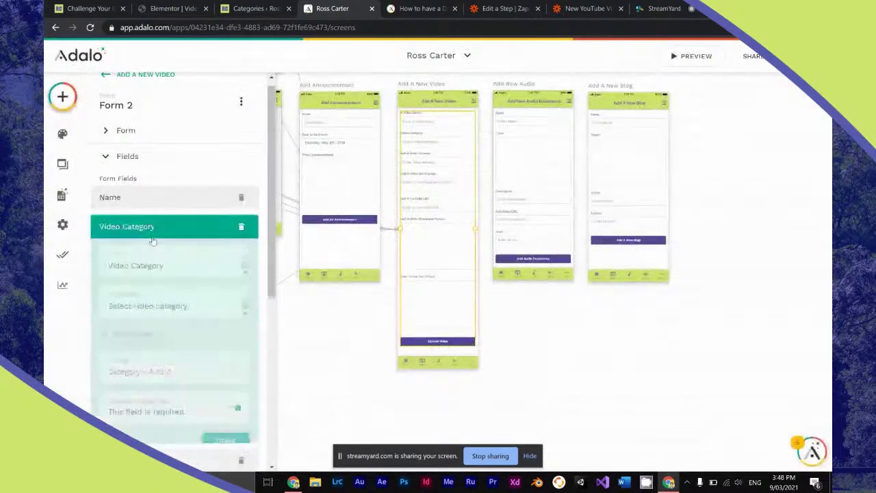
double_click(147, 267)
triple_click(155, 267)
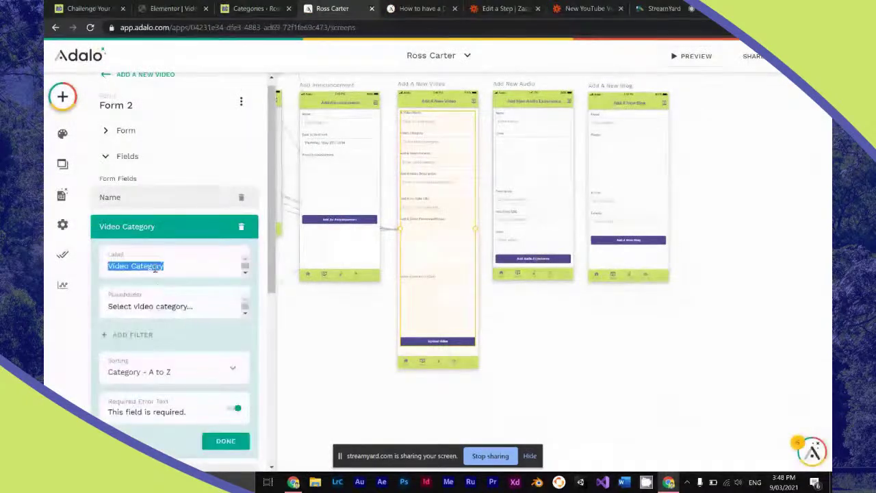
text(Select A)
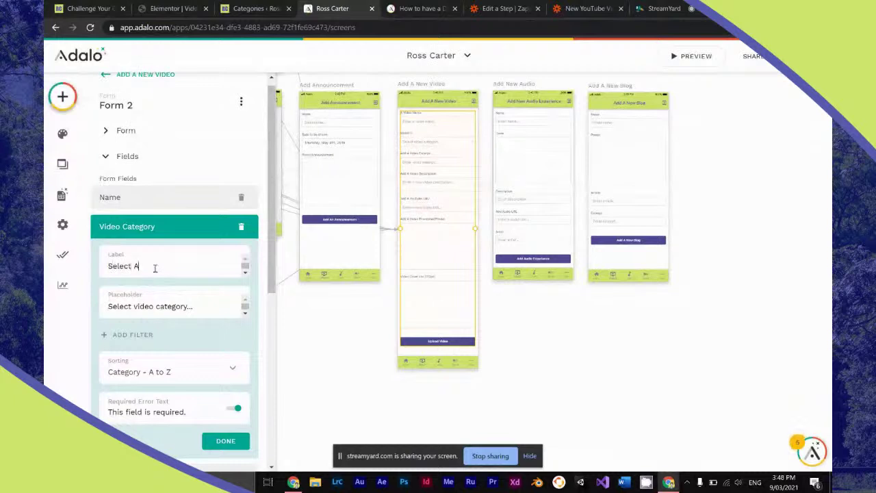
text( Video Category:)
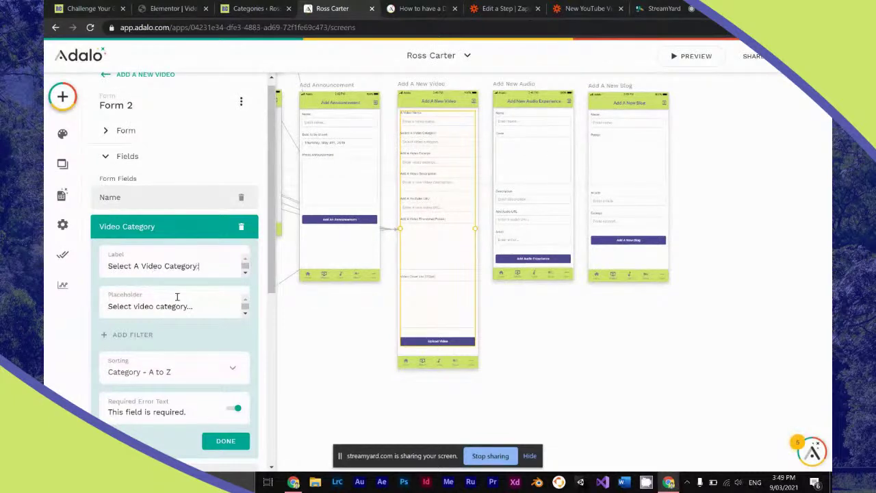
click(220, 440)
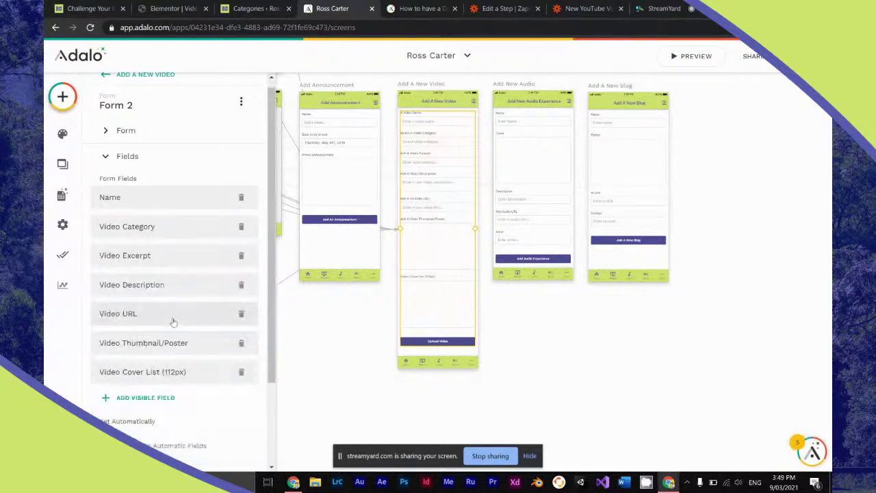
Relabel the Video Cover List field 'Add A Video Cover'.
click(172, 373)
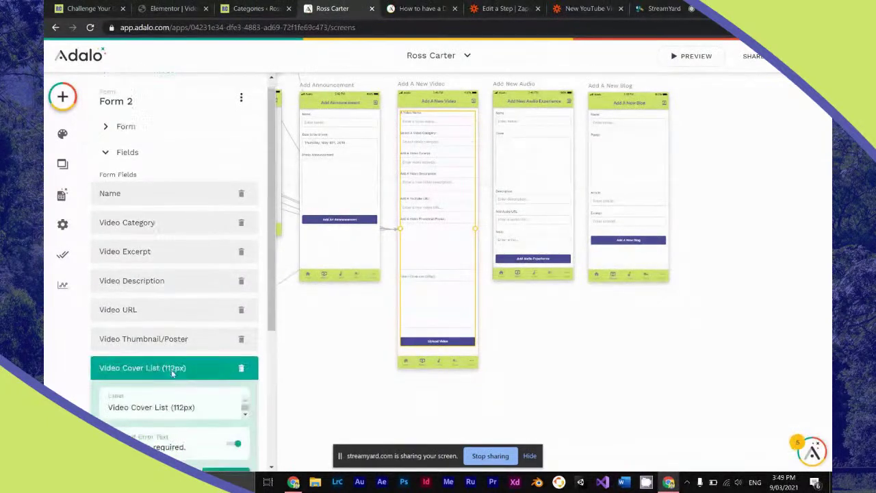
triple_click(170, 359)
text(A)
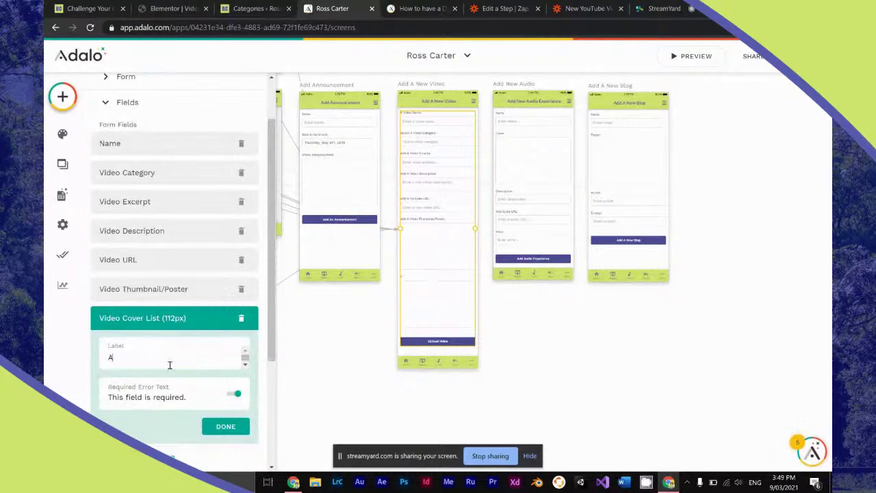
text(dd A Video Cover (1080p x 1080)
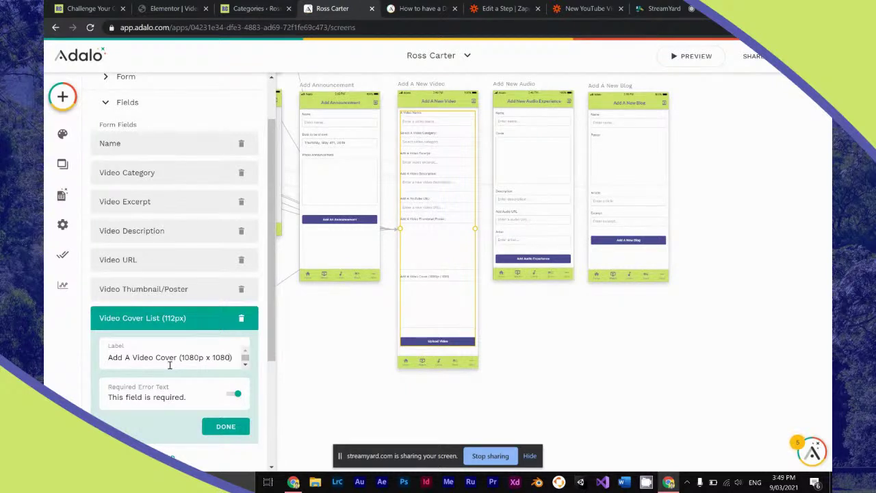
text(p)
click(166, 317)
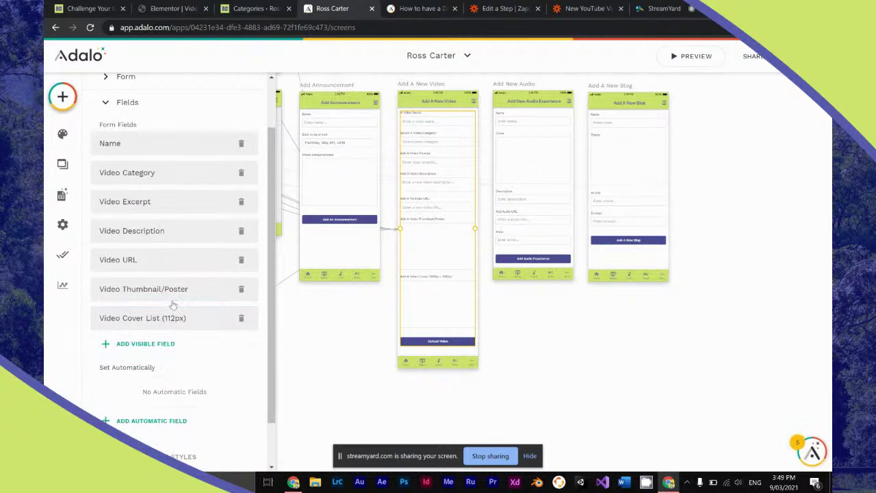
Append '(1920 x 1080p)' to the thumbnail/poster label, then show the database collections.
click(171, 294)
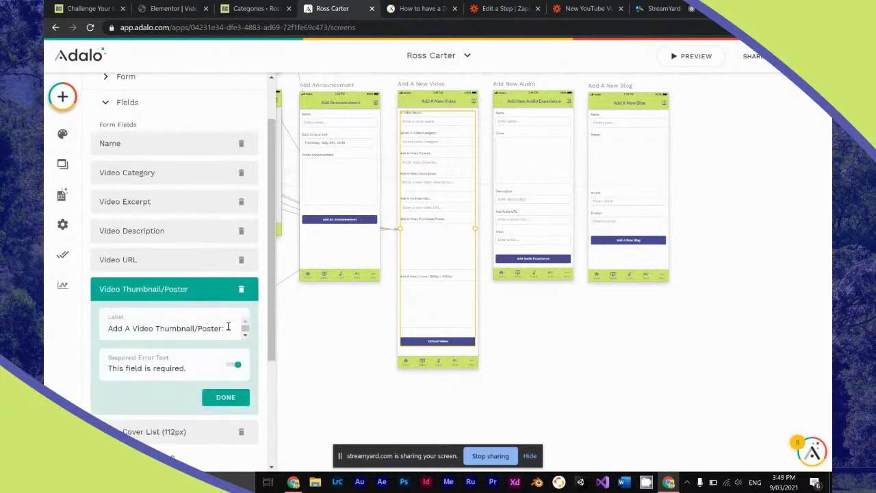
click(228, 328)
text((1920:)
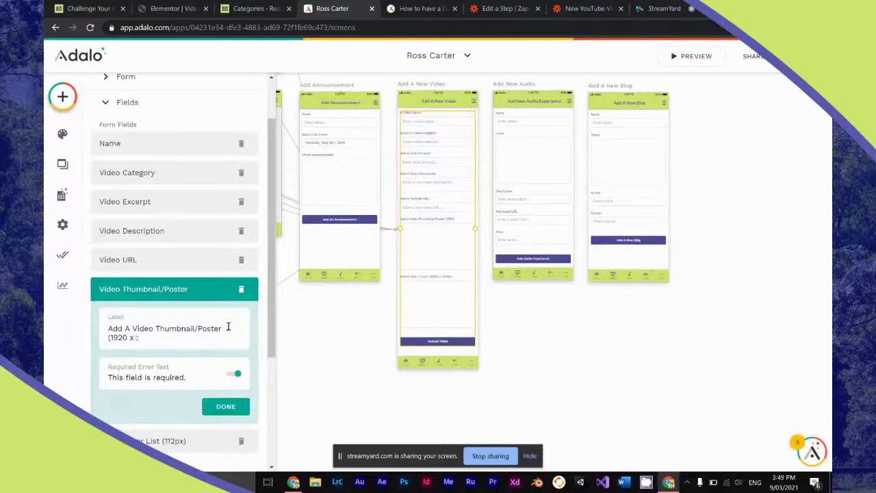
text( x 1080p)
text(p)
click(205, 290)
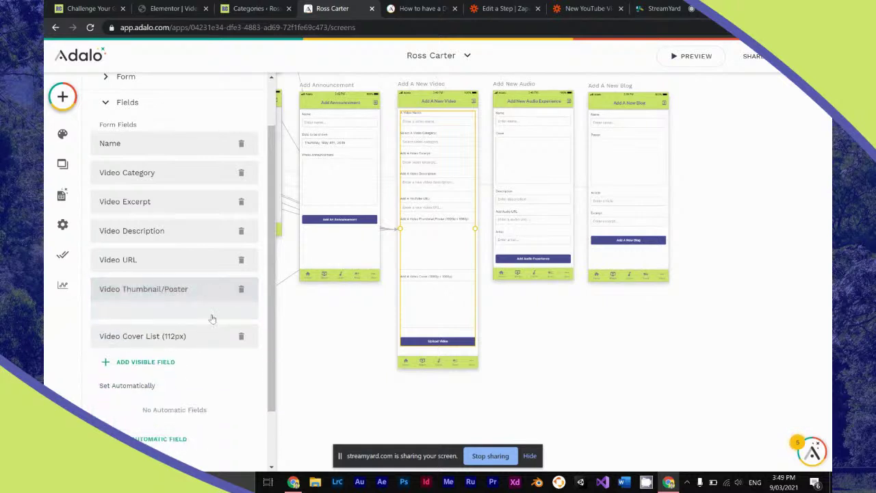
scroll(197, 361, up, 1)
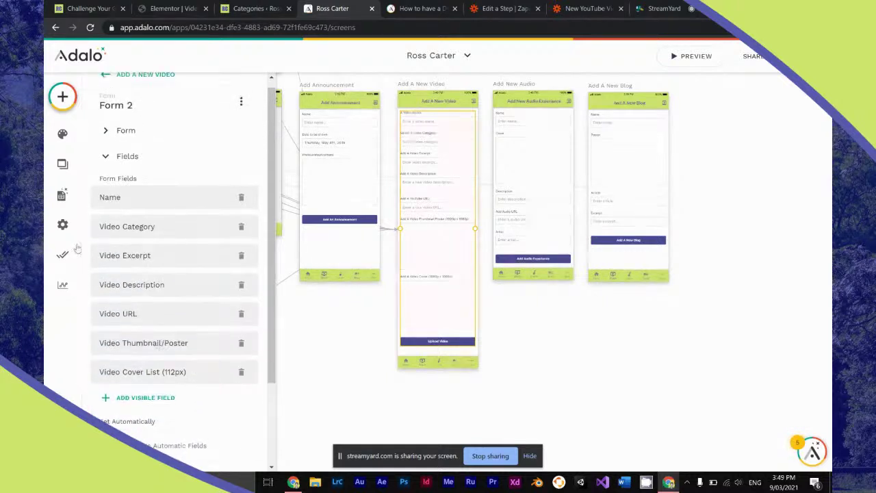
click(61, 195)
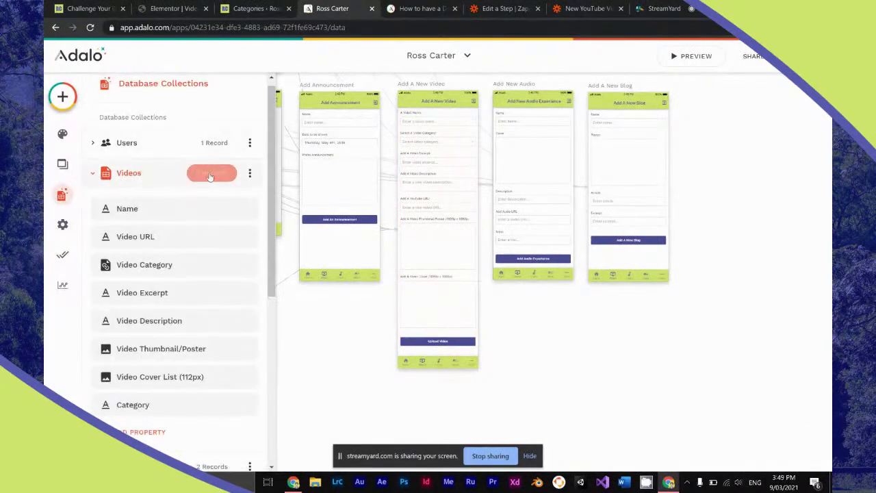
Set the GOVERNMENTS and Agenda21 videos' Video Category to Entertainment.
click(208, 175)
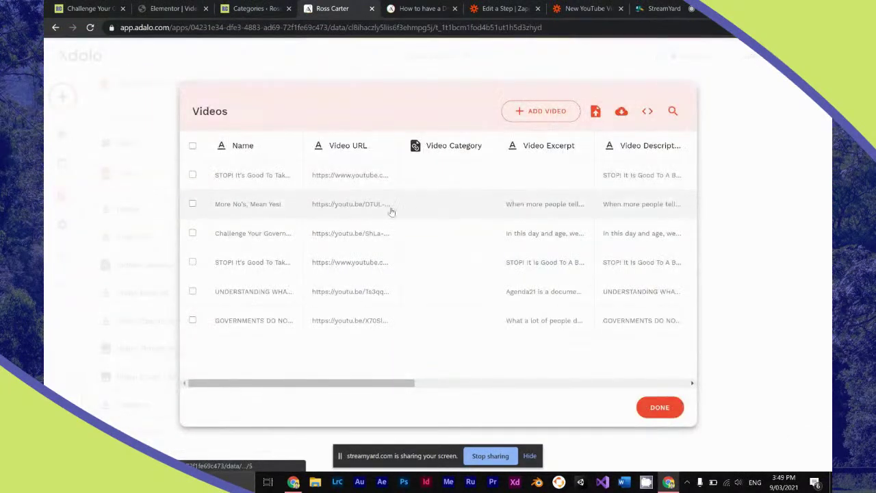
click(353, 326)
click(561, 230)
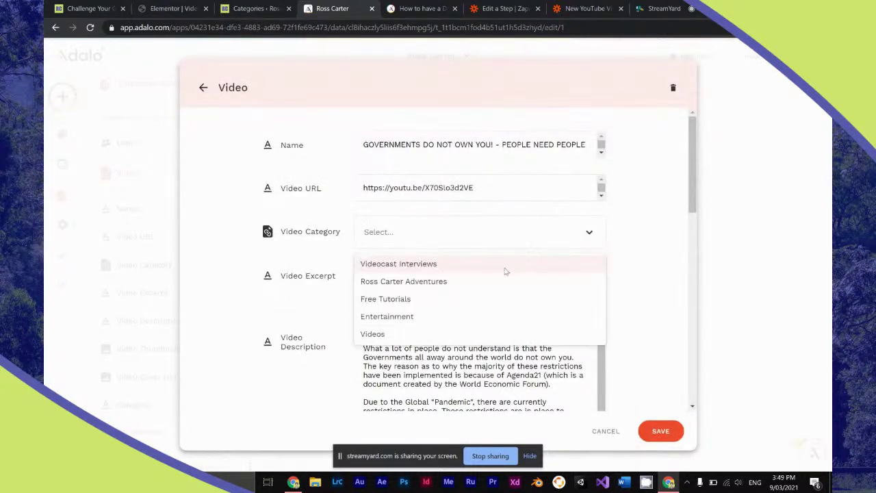
click(472, 315)
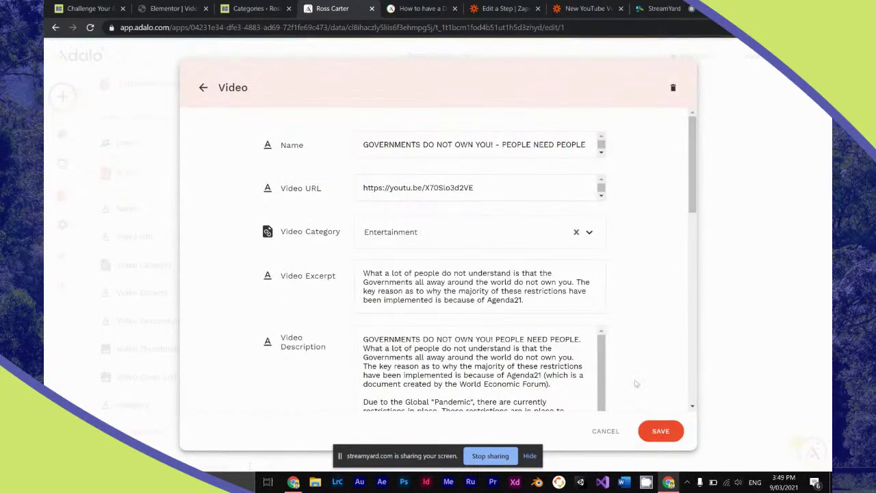
click(658, 433)
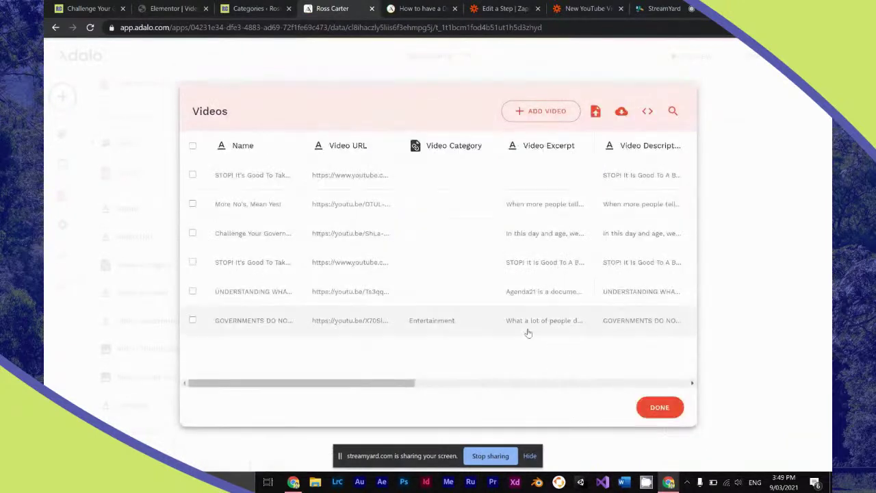
click(363, 289)
click(445, 230)
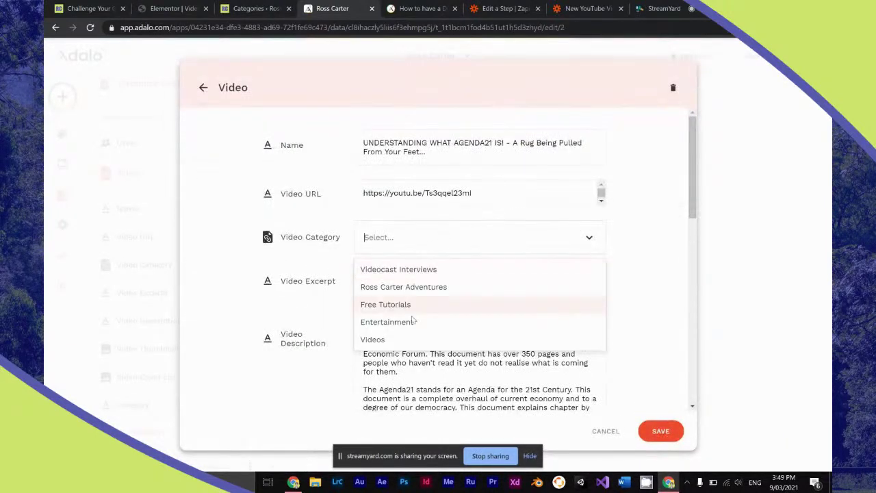
click(401, 322)
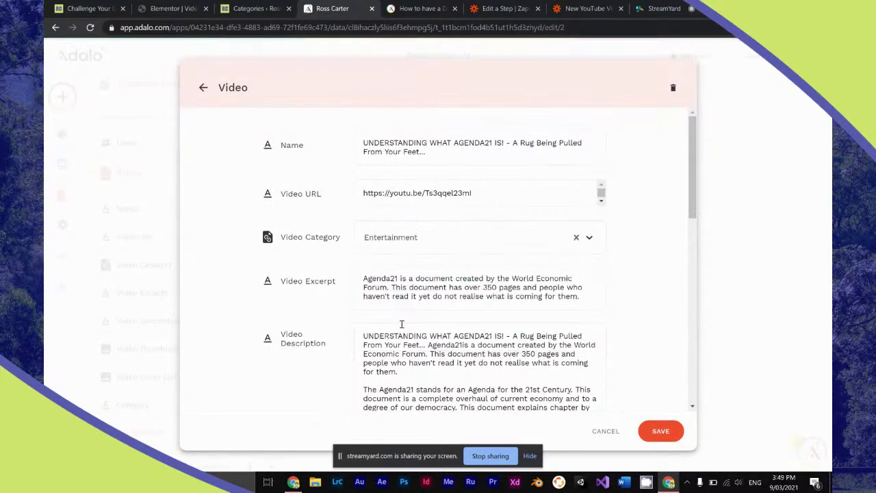
click(661, 430)
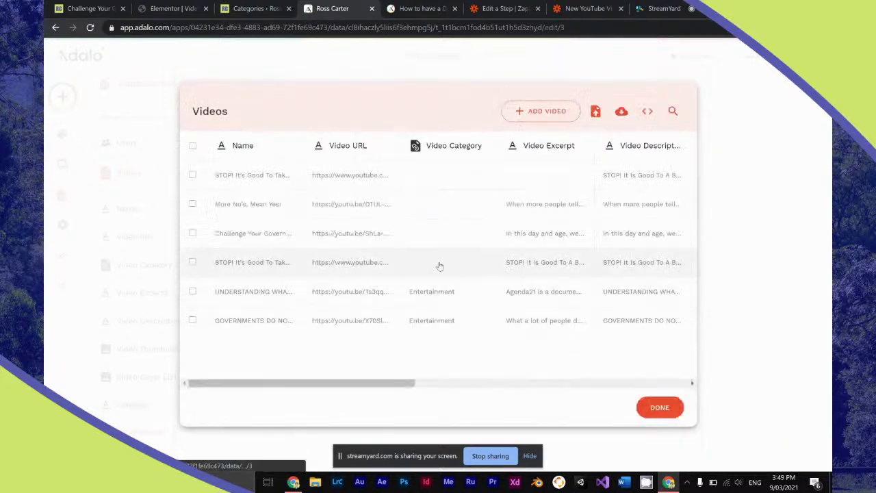
Assign Entertainment to the second STOP! and Challenge Your Government videos.
click(439, 265)
click(442, 230)
click(422, 318)
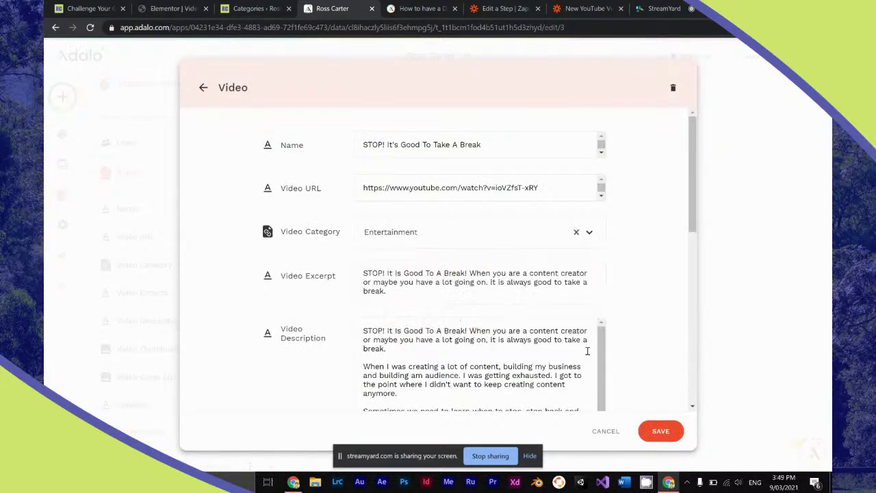
click(660, 430)
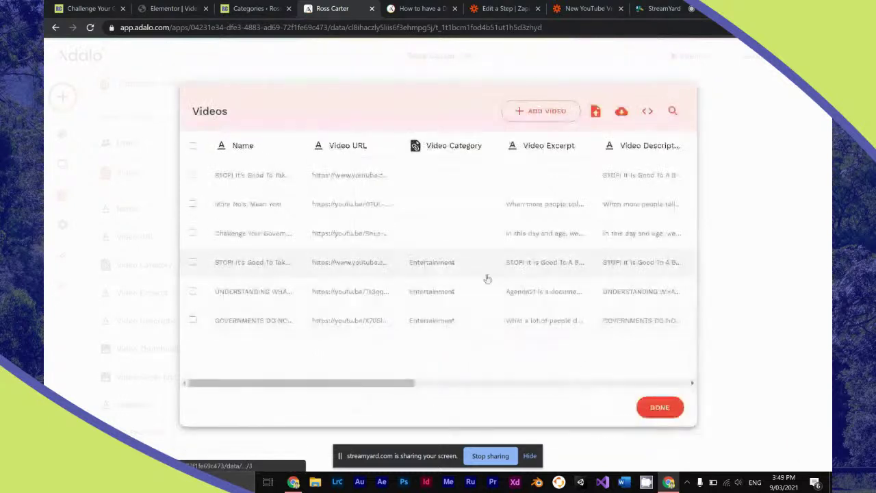
click(454, 229)
click(454, 232)
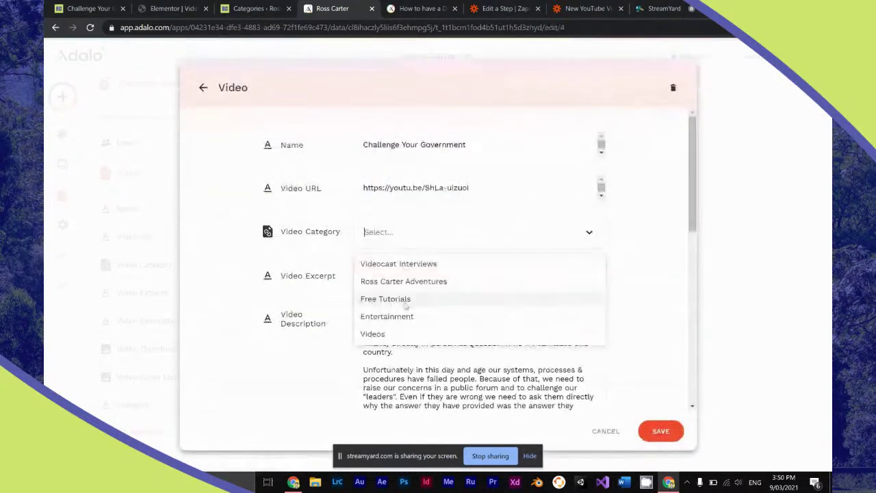
click(386, 316)
click(658, 429)
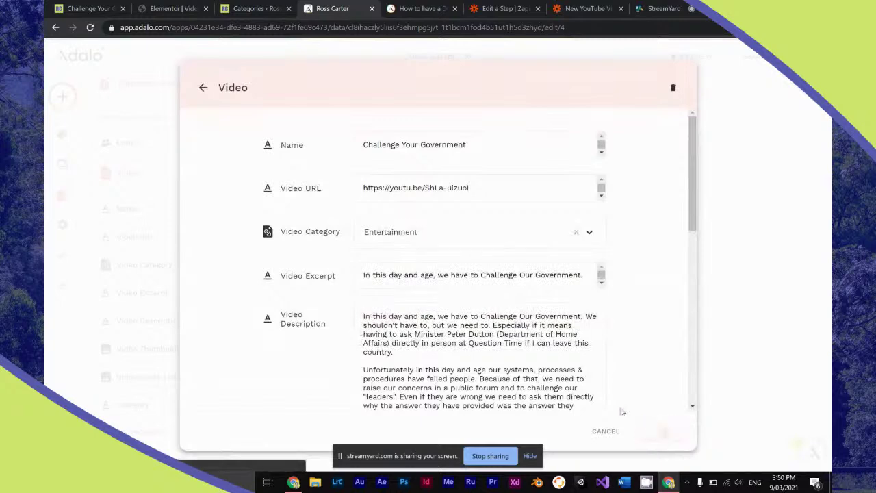
Assign Entertainment to the More No's, Mean Yes! video.
click(446, 215)
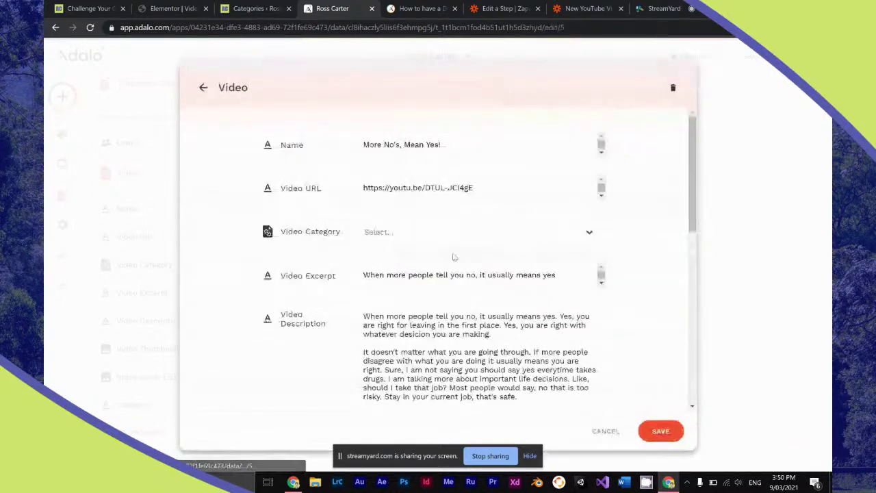
click(451, 233)
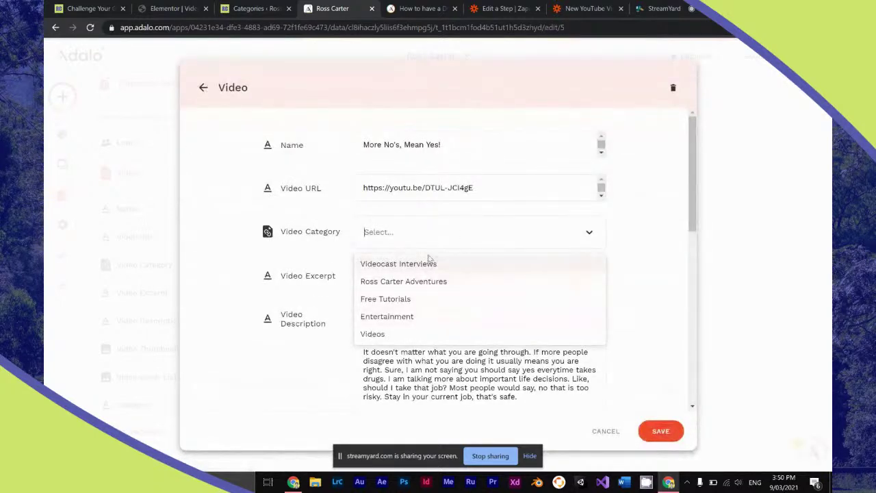
click(415, 316)
scroll(585, 332, down, 10)
scroll(585, 334, up, 2)
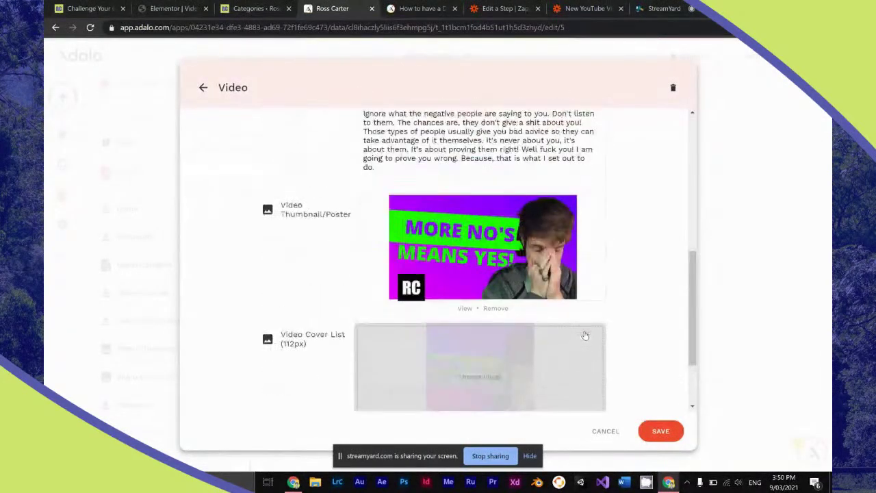
scroll(585, 335, up, 10)
click(661, 430)
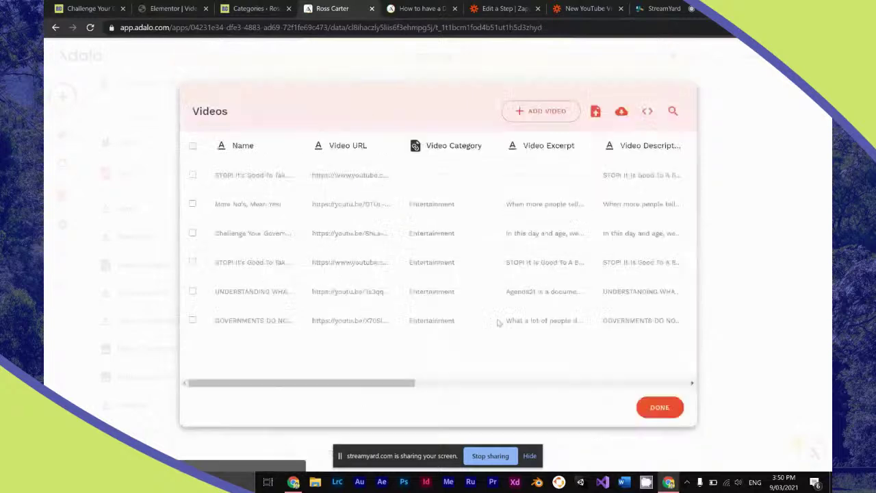
Give the first STOP! video category Entertainment and paste its description's opening sentence as excerpt.
click(416, 180)
click(446, 273)
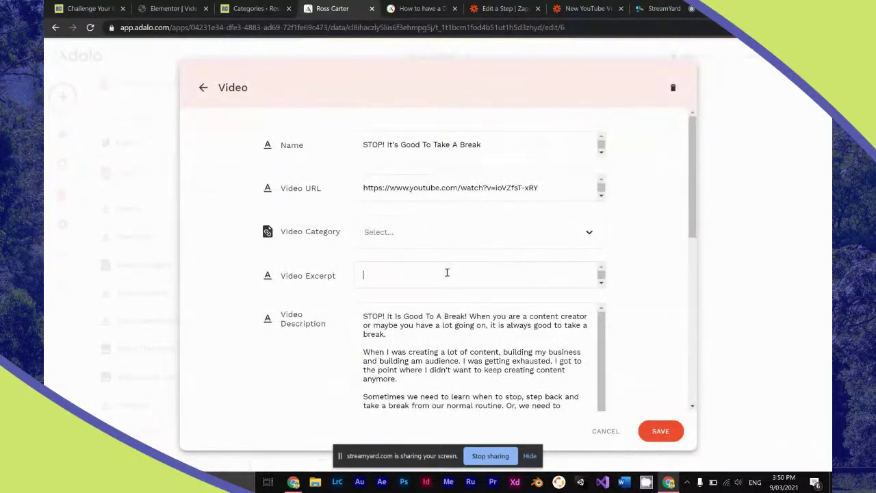
click(455, 237)
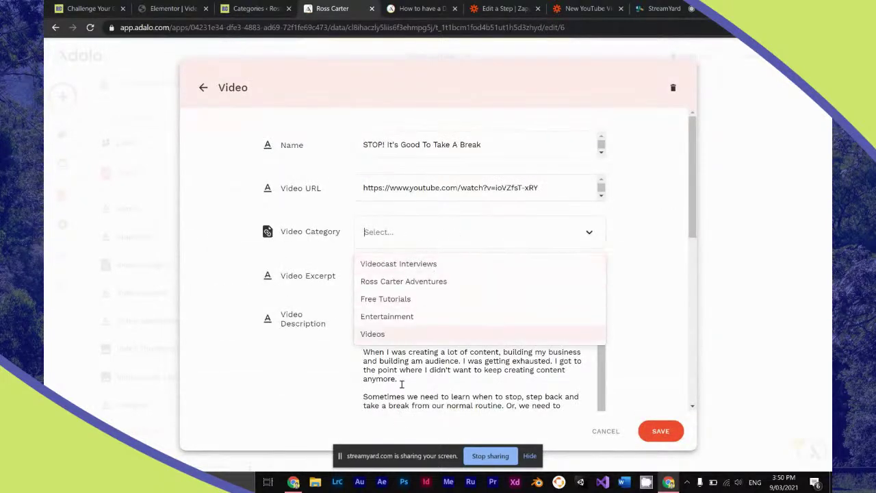
click(406, 316)
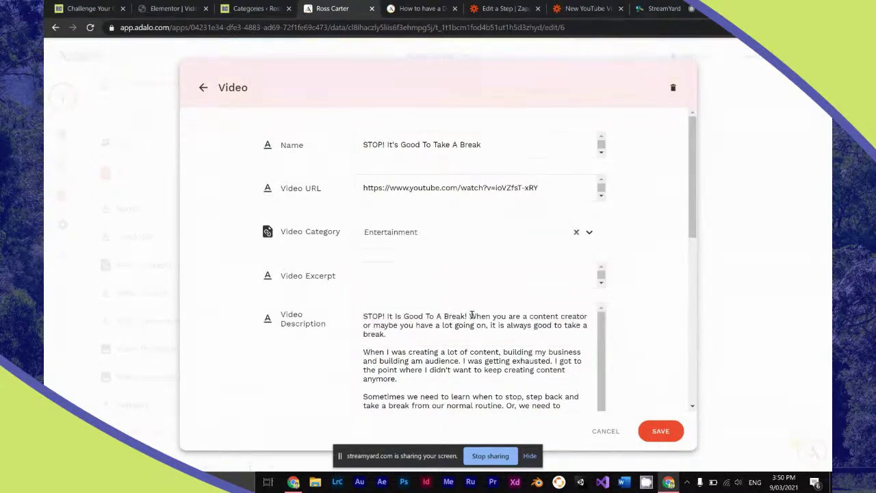
drag(468, 316, 480, 335)
key(ctrl+c)
click(455, 270)
key(ctrl+v)
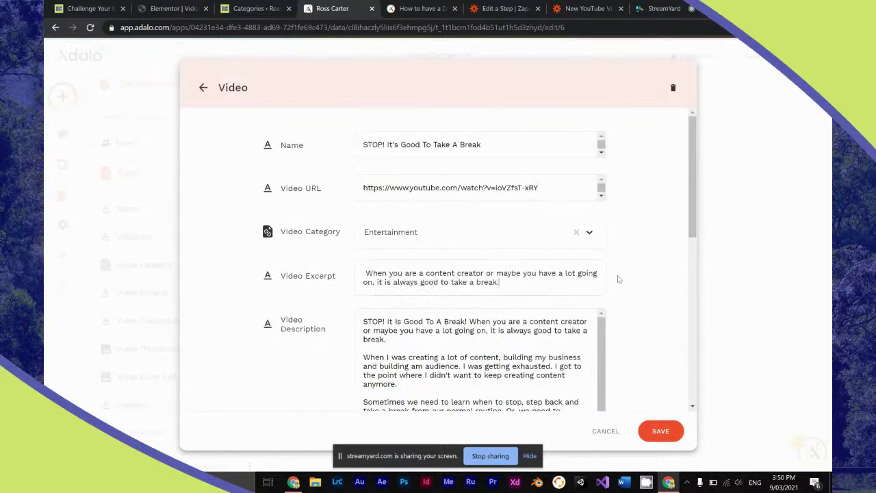
click(659, 430)
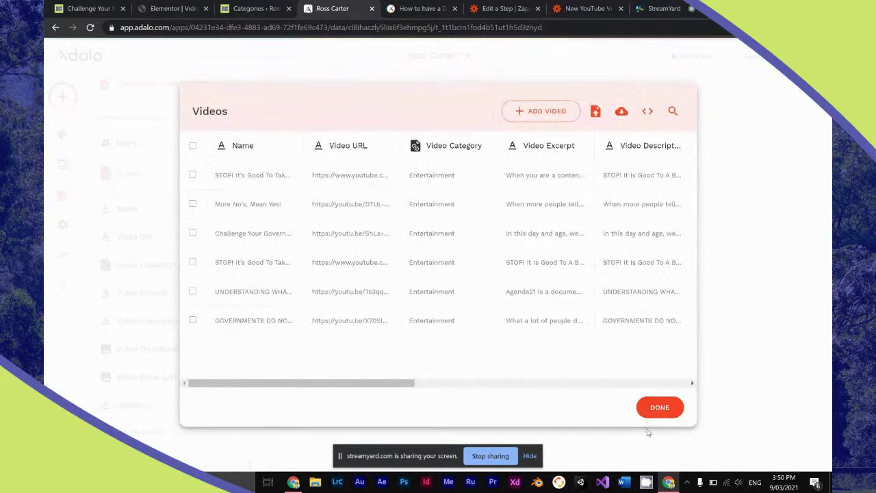
Delete the Videos collection's Category property, then review the Video Categories records.
click(659, 407)
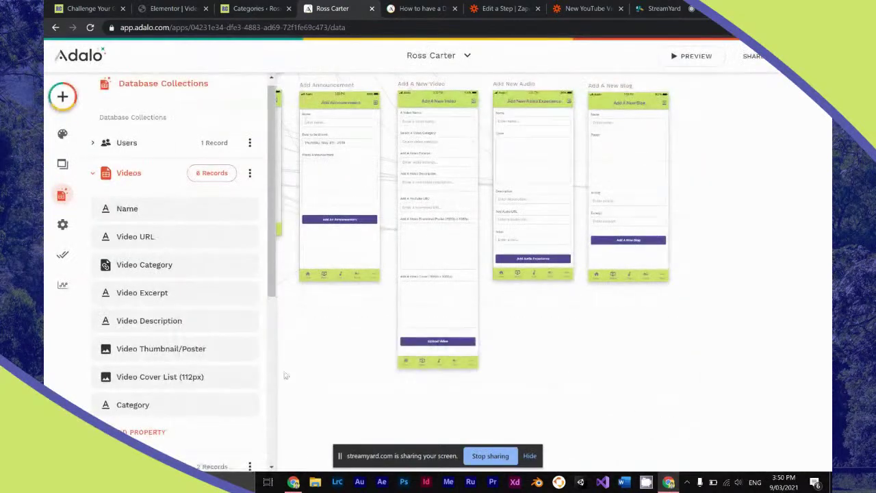
click(242, 405)
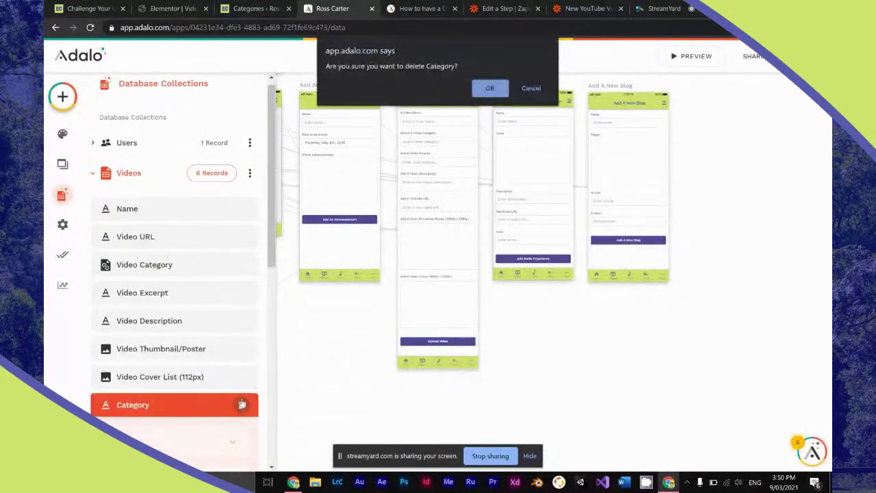
click(491, 87)
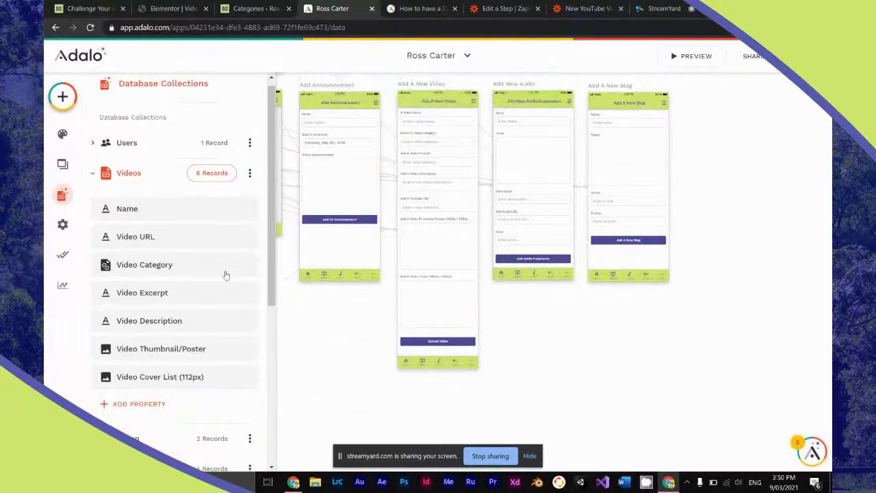
click(100, 176)
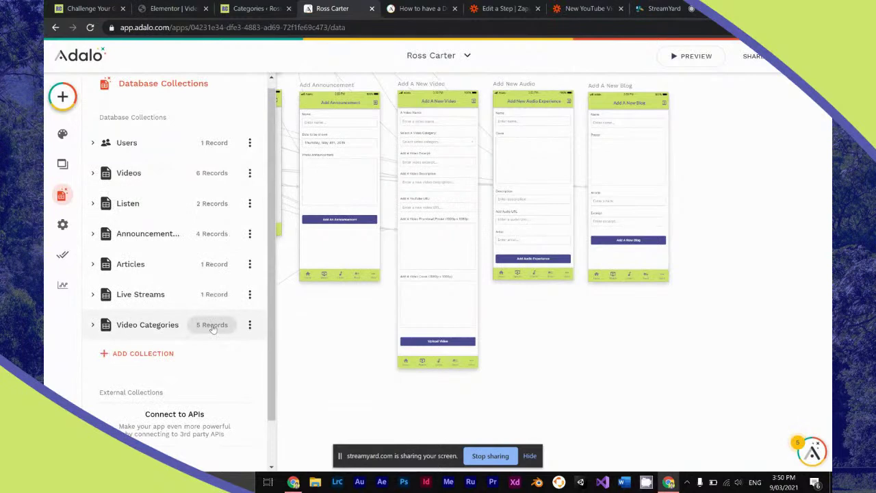
click(213, 325)
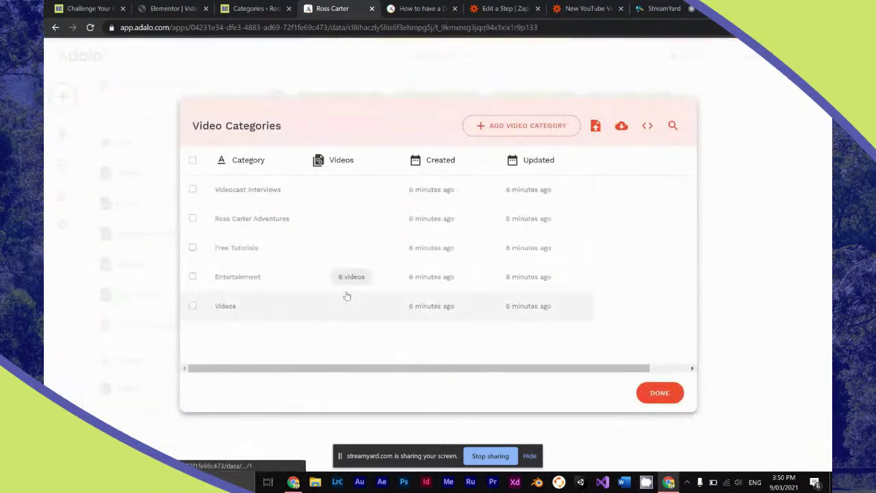
click(656, 395)
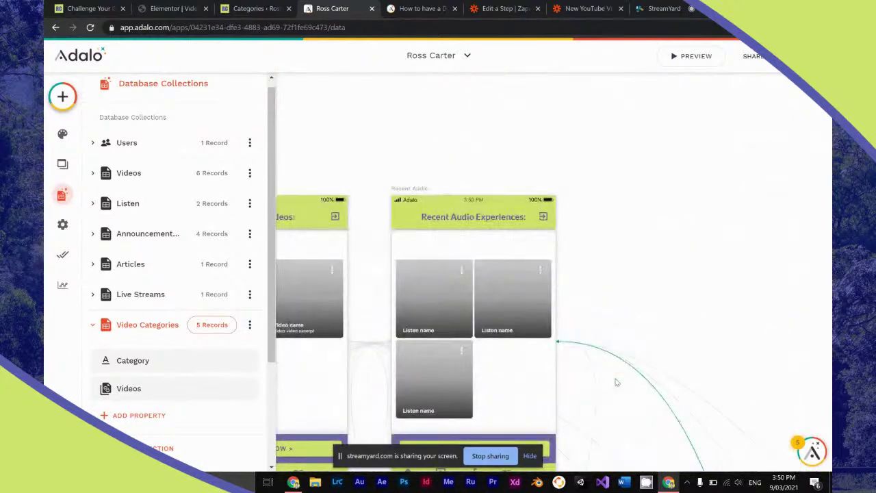
Place a Horizontal Chip List on the Recent Videos screen and adjust its edges.
click(616, 382)
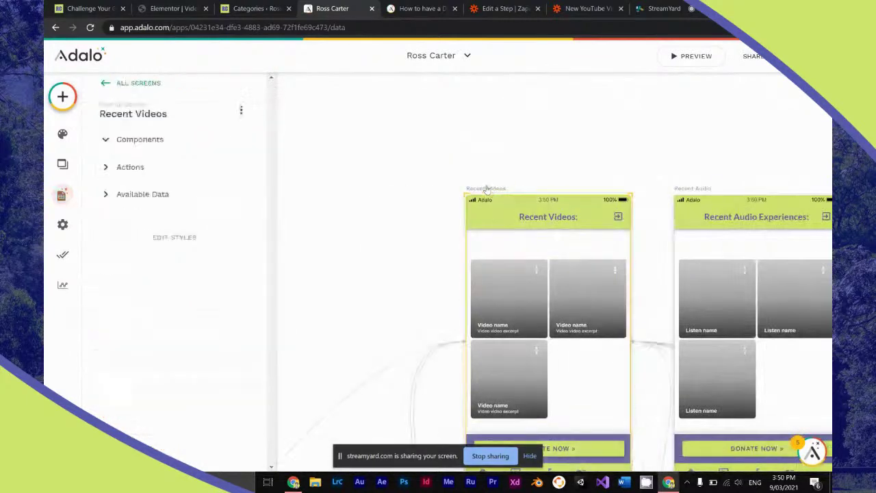
click(62, 97)
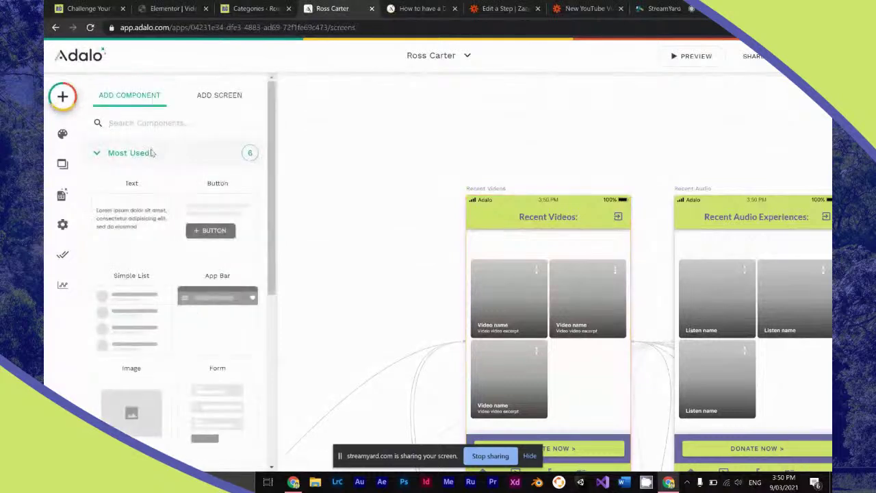
scroll(145, 171, down, 4)
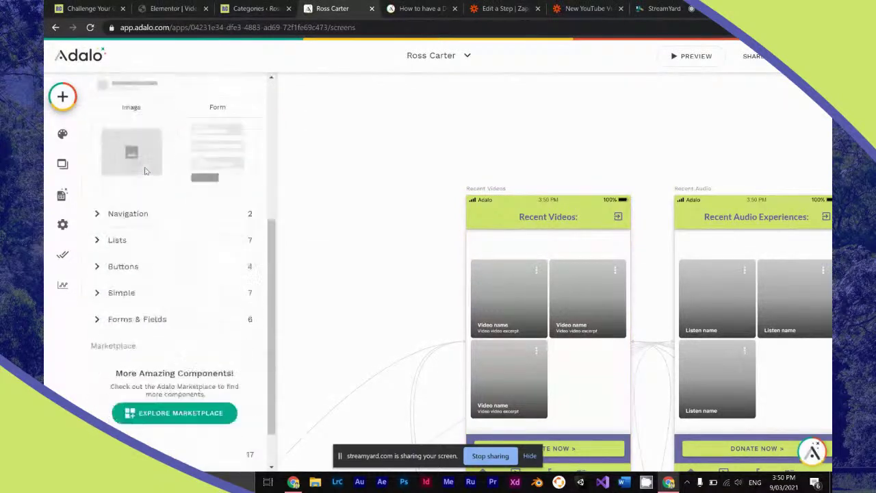
click(135, 239)
scroll(135, 241, down, 4)
drag(205, 179, 553, 252)
drag(467, 248, 472, 238)
drag(471, 239, 471, 240)
drag(632, 241, 624, 241)
Make the chips list Video Categories, sorted by Category A to Z.
click(242, 190)
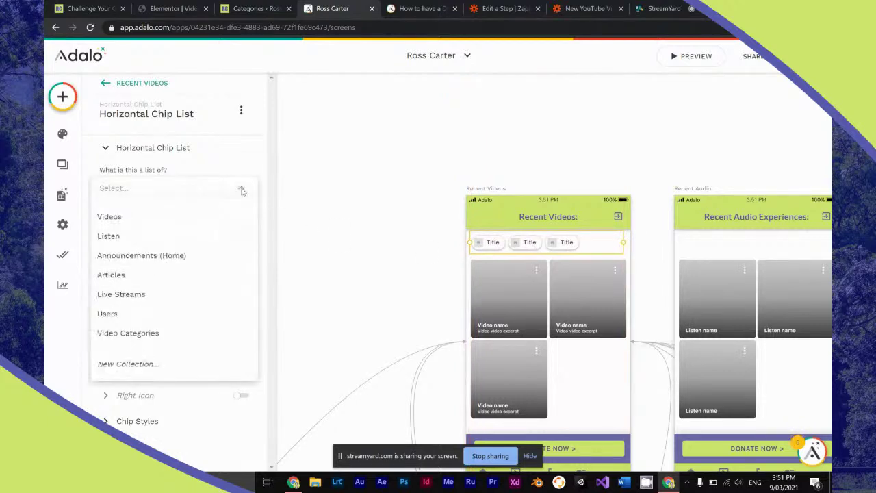
click(175, 335)
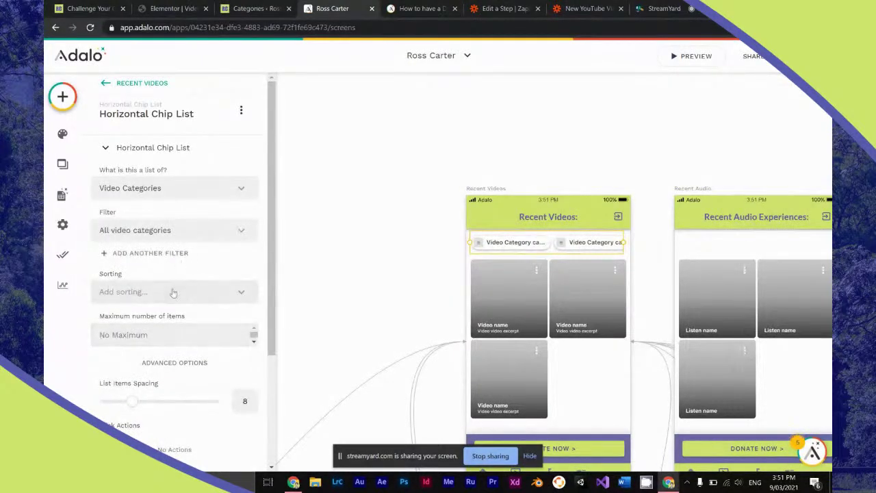
scroll(173, 293, down, 1)
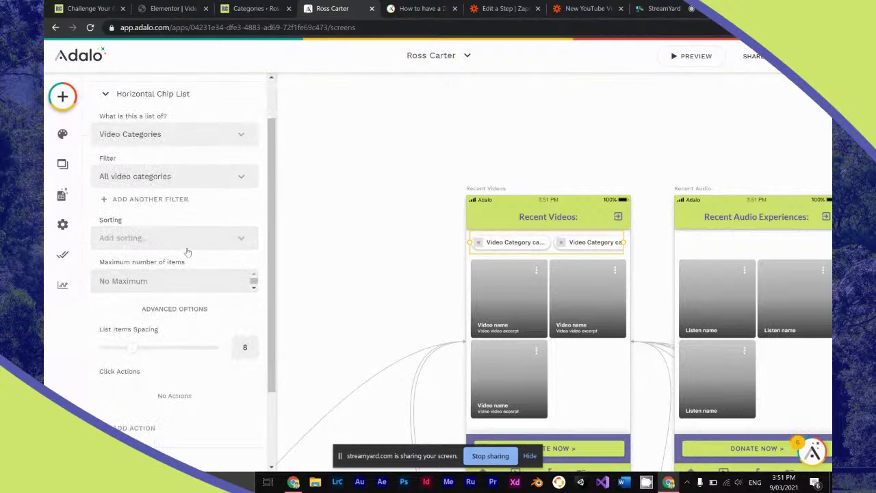
click(185, 247)
click(181, 299)
Turn off images on the category chips.
scroll(168, 332, down, 2)
click(141, 361)
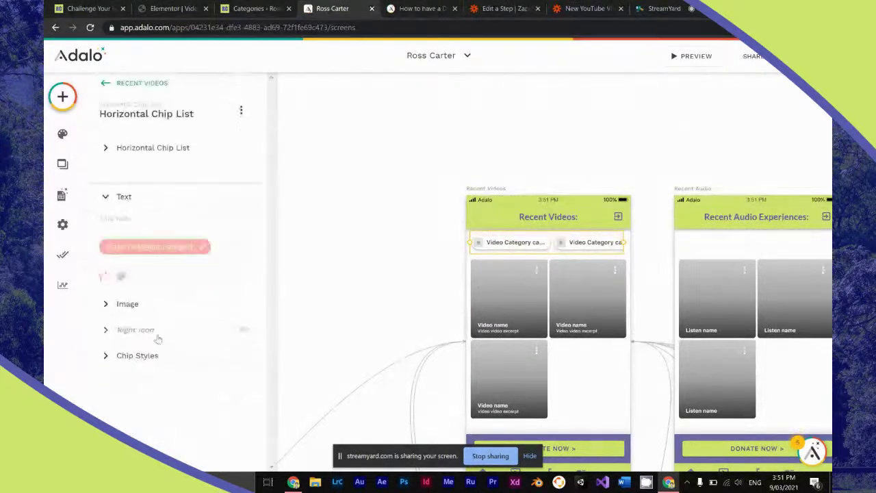
click(158, 297)
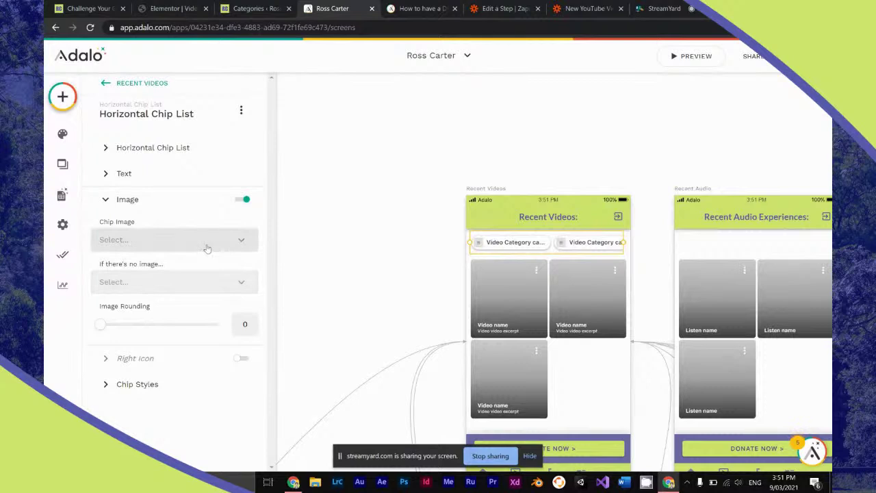
click(244, 200)
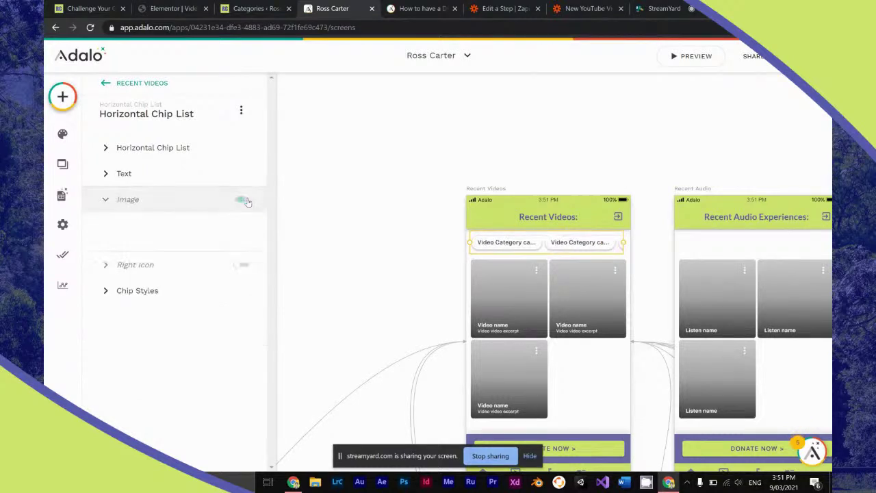
click(164, 159)
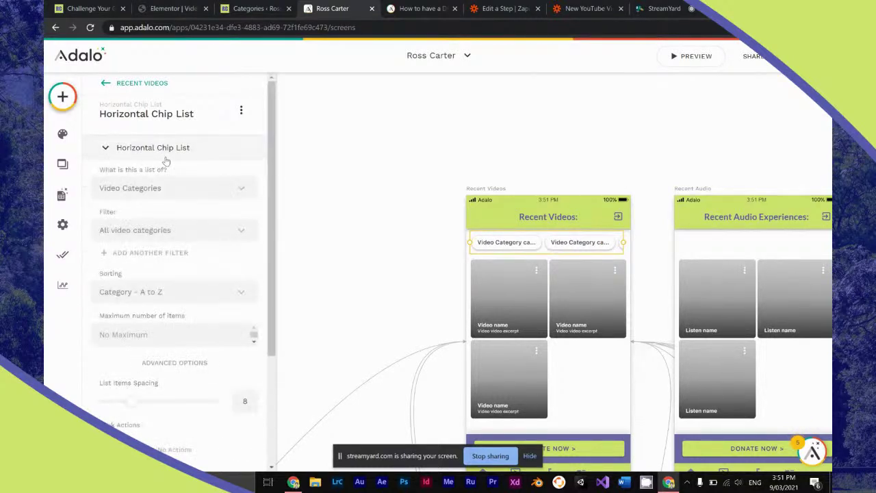
scroll(165, 159, down, 2)
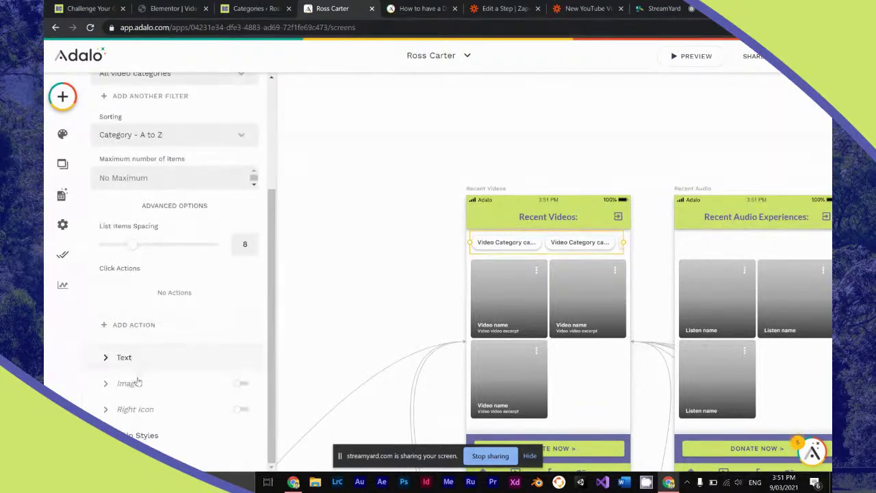
click(142, 434)
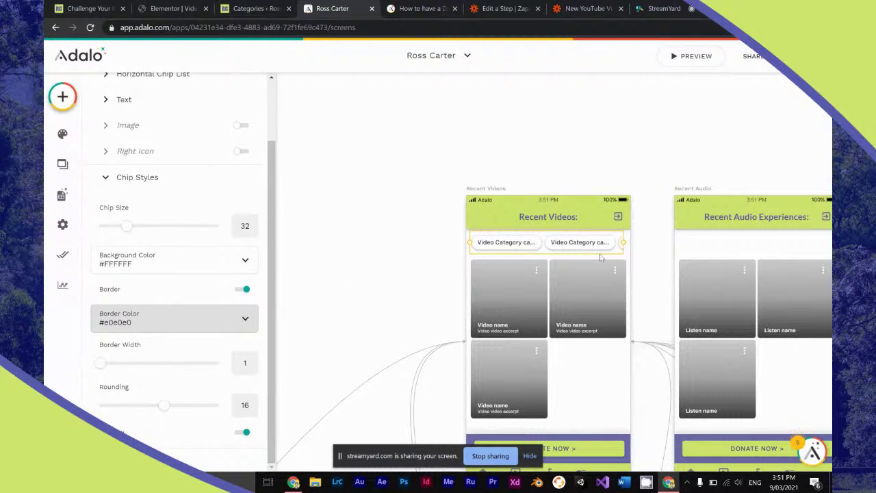
Stretch the chip list to the screen's right edge and start an app preview.
drag(626, 242, 636, 244)
click(401, 250)
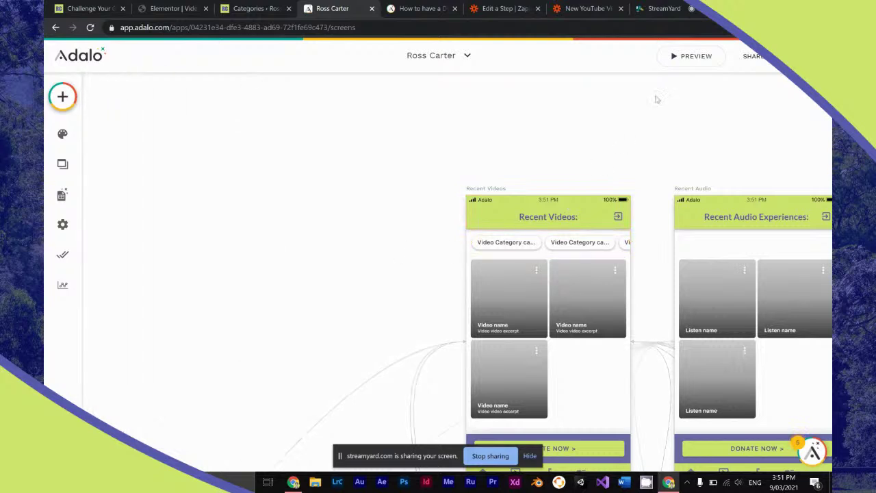
click(684, 59)
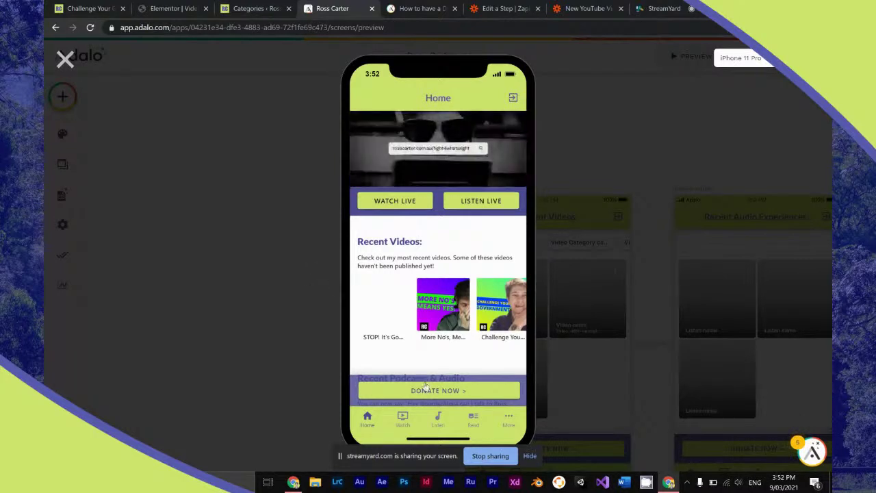
In the preview's Watch section, swipe the category chip row left and right, then close it.
click(402, 416)
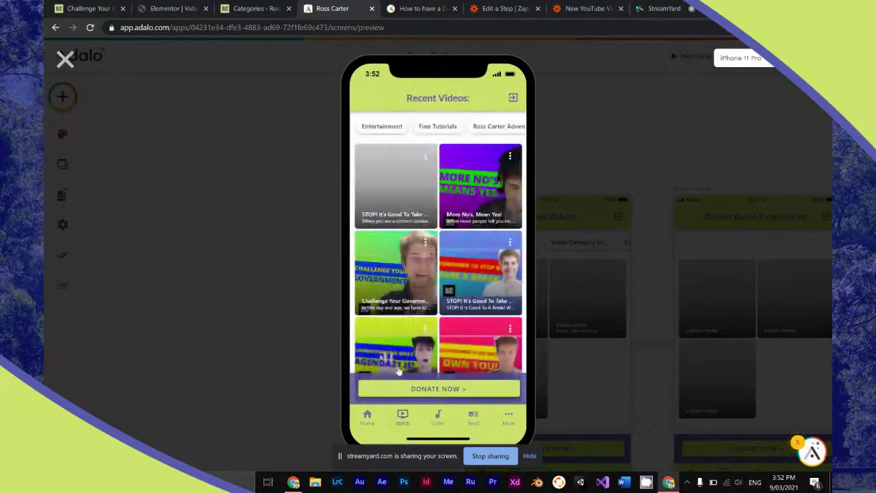
drag(498, 130, 362, 138)
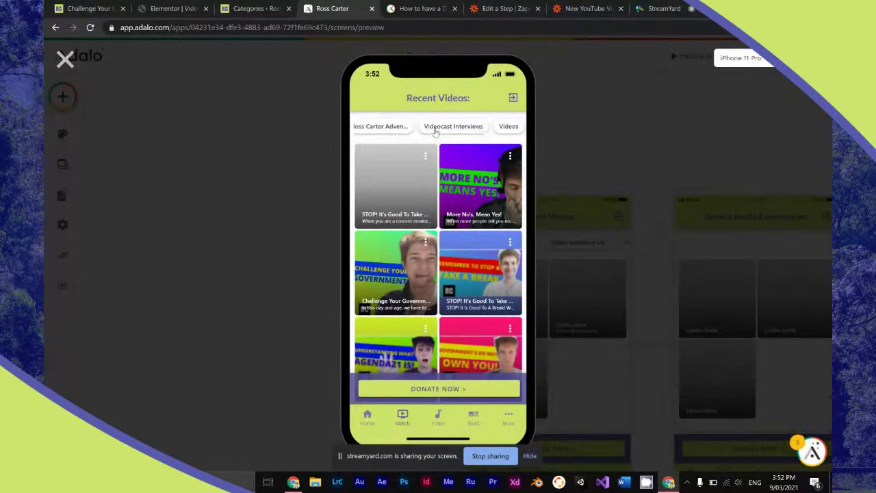
drag(435, 131, 468, 123)
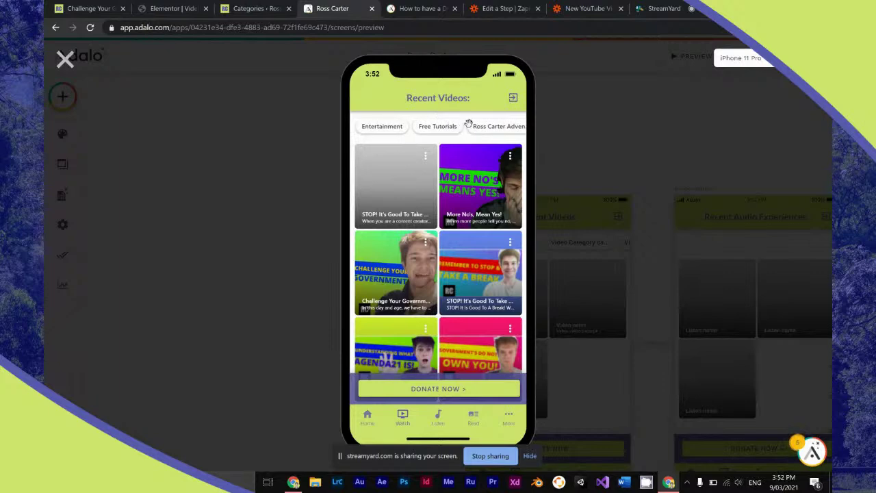
click(65, 58)
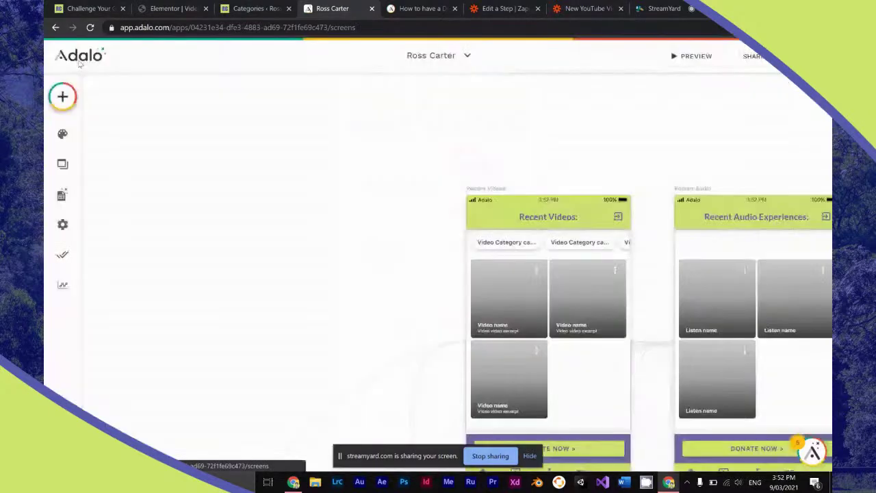
Set the chip list's parent Group 24 to Fixed to Top and preview the app again.
click(471, 243)
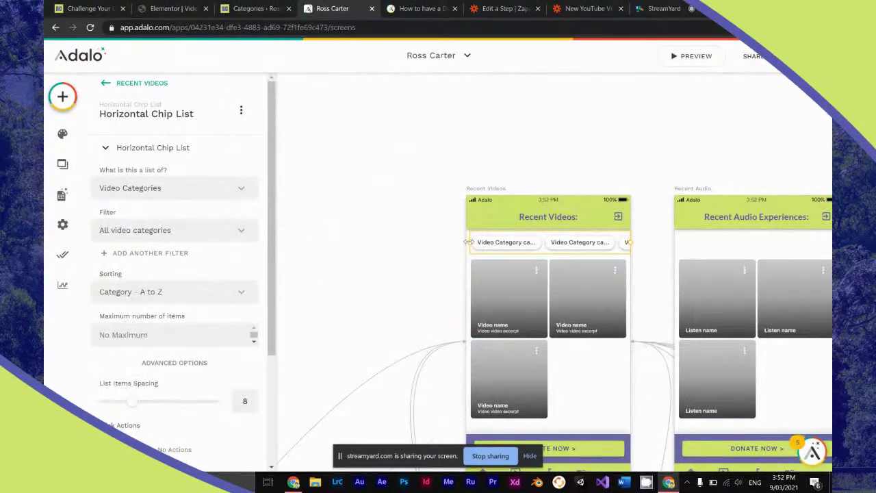
click(468, 243)
click(180, 275)
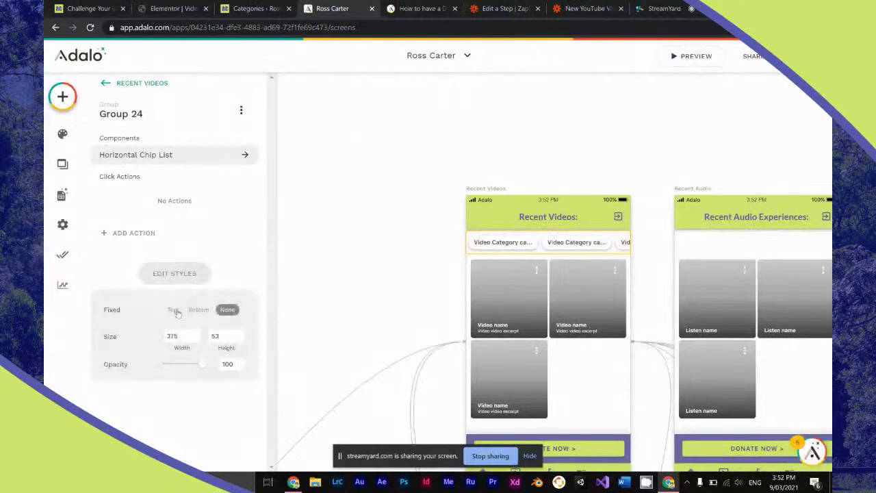
click(172, 309)
click(688, 57)
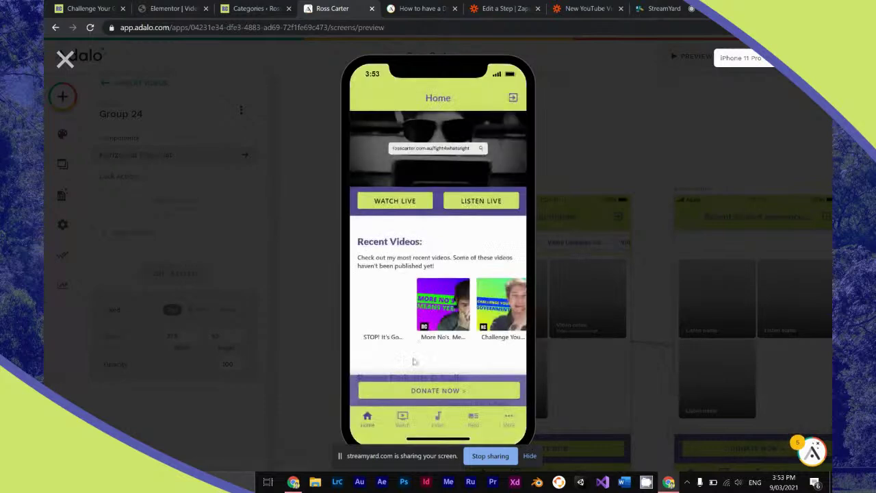
Scroll the Watch video grid and swipe the pinned chips in the preview, then close it.
click(402, 422)
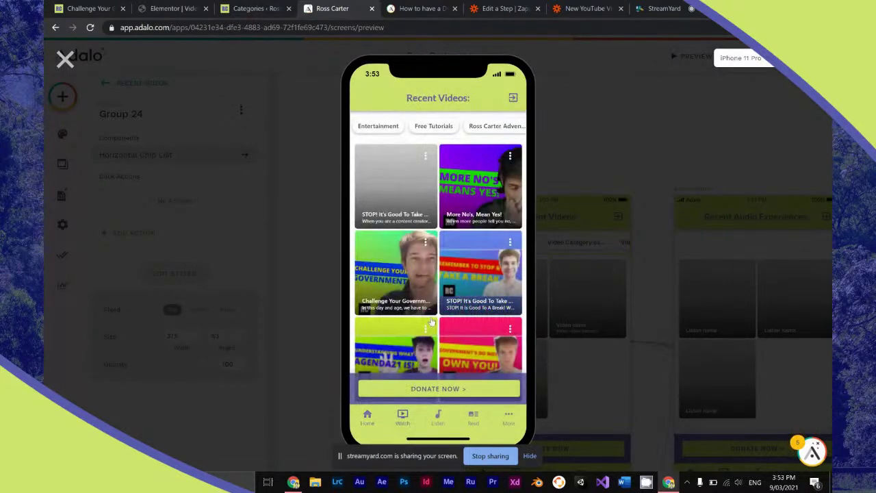
scroll(436, 291, down, 1)
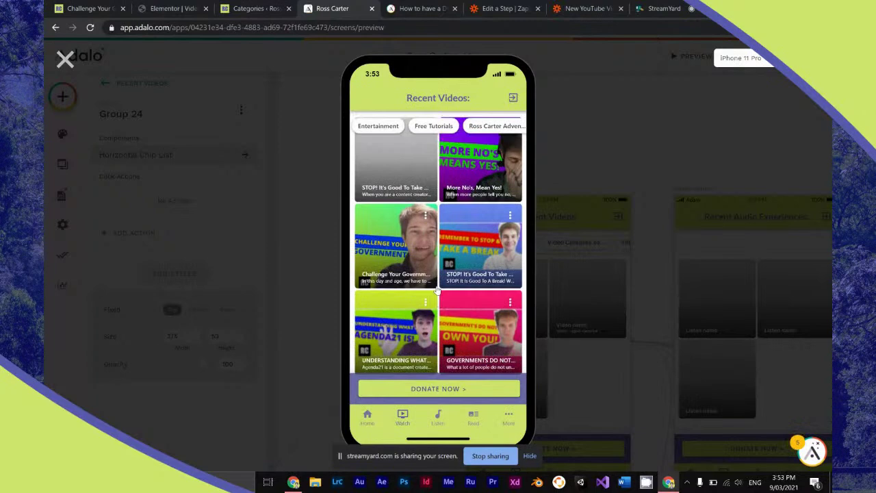
mouse_move(498, 127)
mouse_down()
mouse_move(385, 134)
mouse_move(506, 127)
mouse_up()
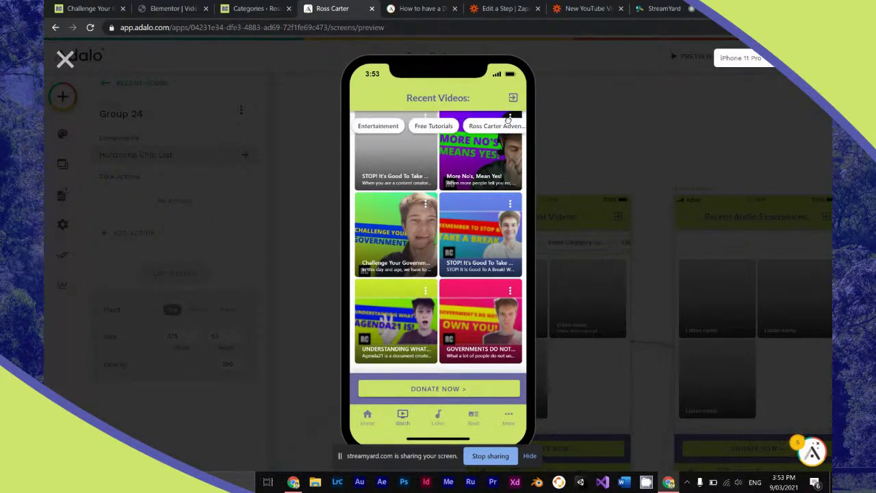
scroll(413, 229, up, 1)
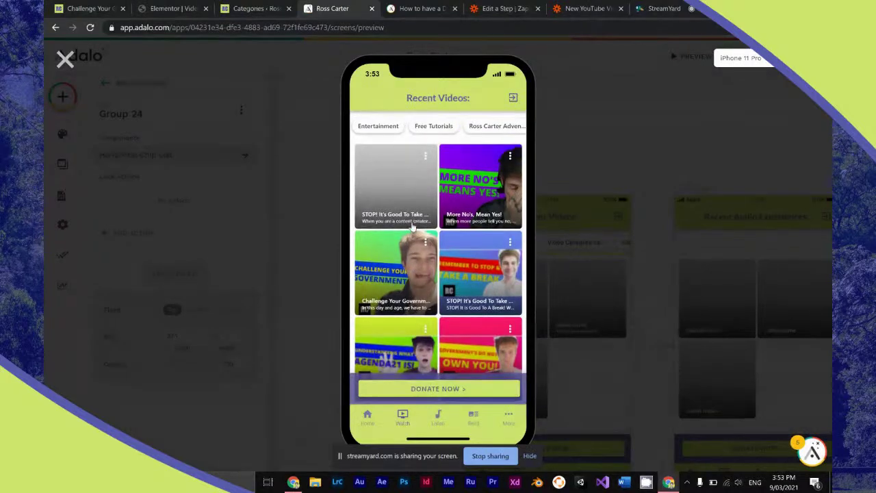
click(65, 60)
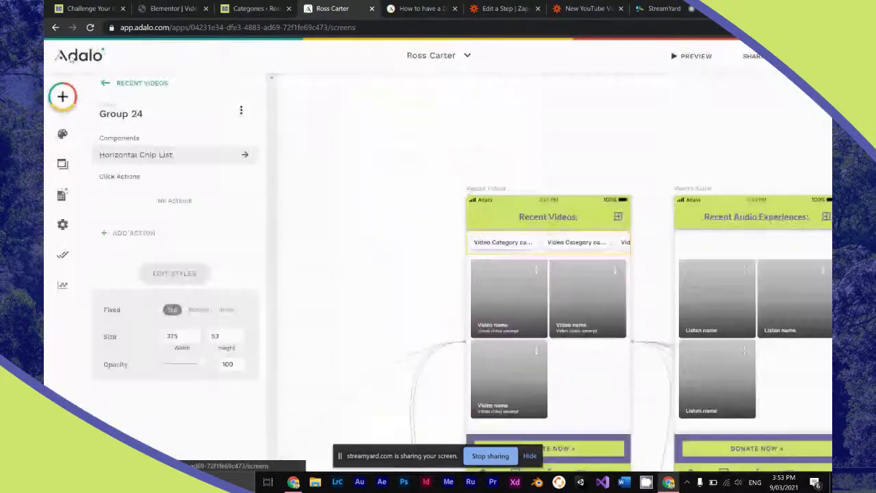
Open the chip list's Click Actions Add Action menu and dismiss it without adding an action.
click(514, 244)
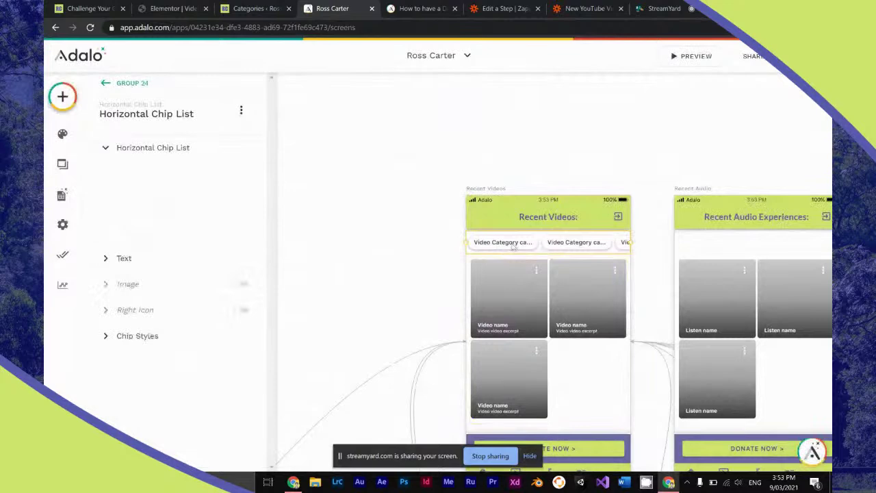
scroll(216, 256, down, 2)
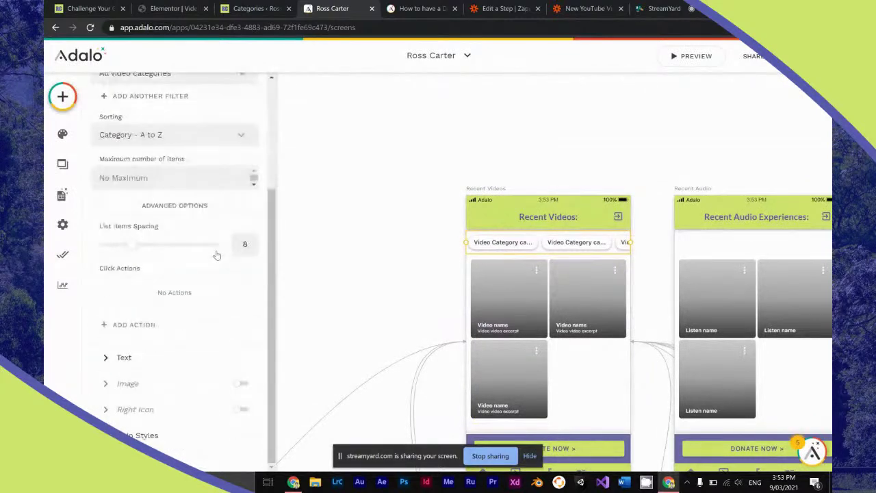
click(140, 324)
mouse_move(198, 128)
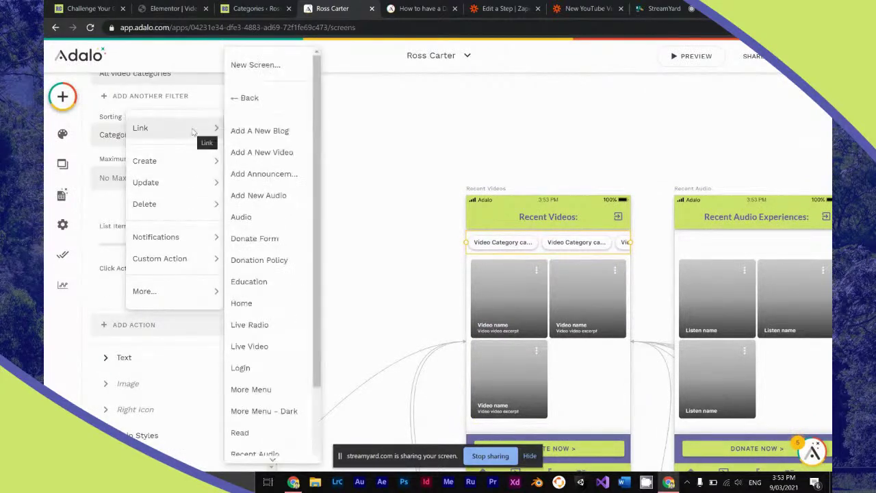
click(521, 157)
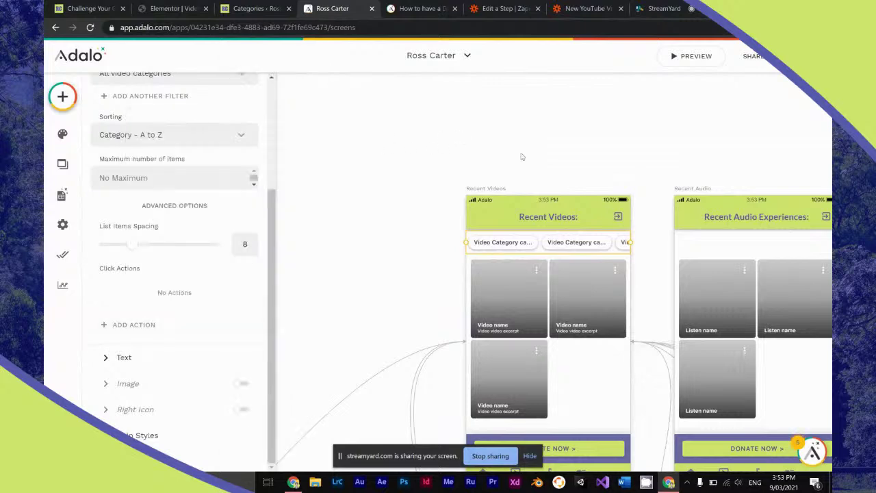
Drag the Recent Videos 2 screen across the canvas to sit beside Recent Videos.
scroll(521, 157, down, 2)
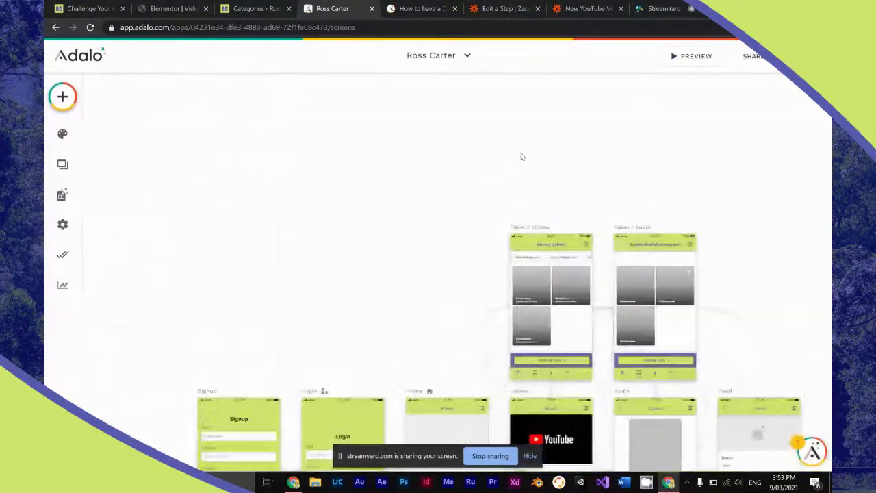
scroll(521, 157, right, 3)
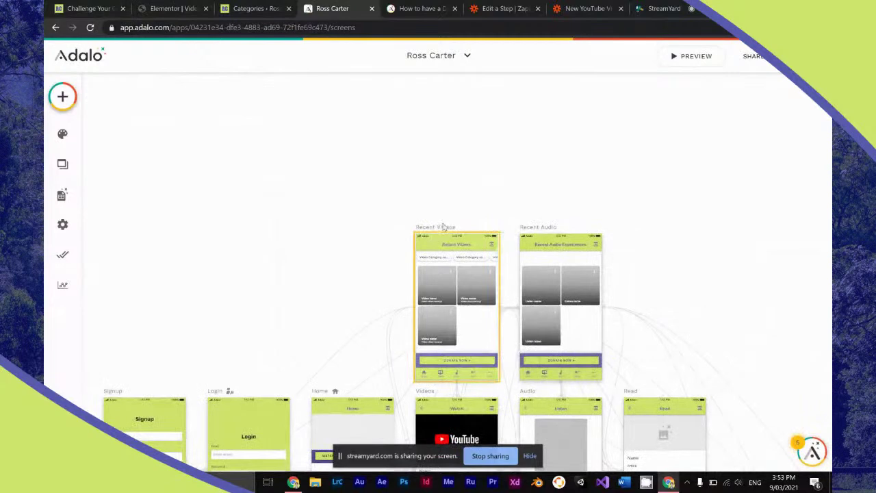
click(454, 227)
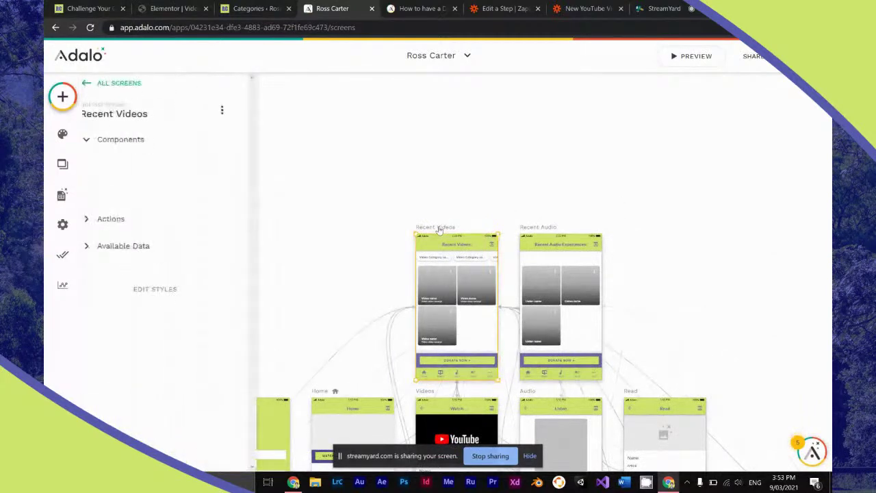
key(Escape)
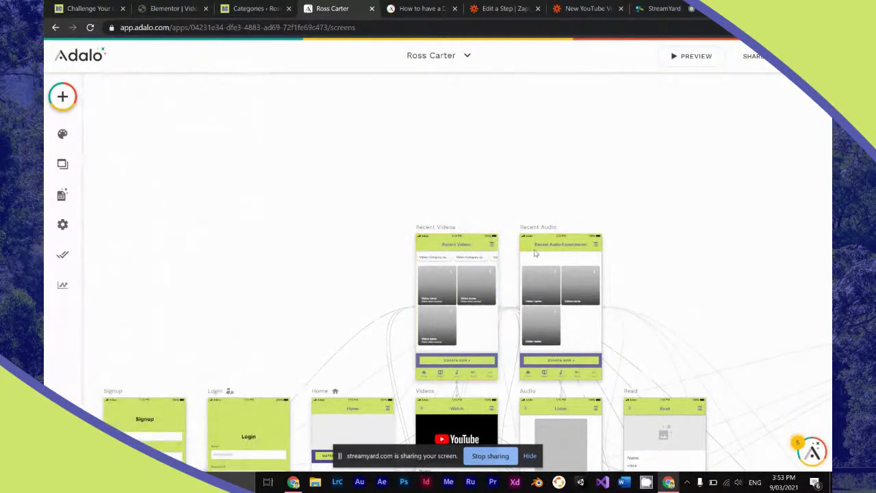
scroll(535, 253, down, 5)
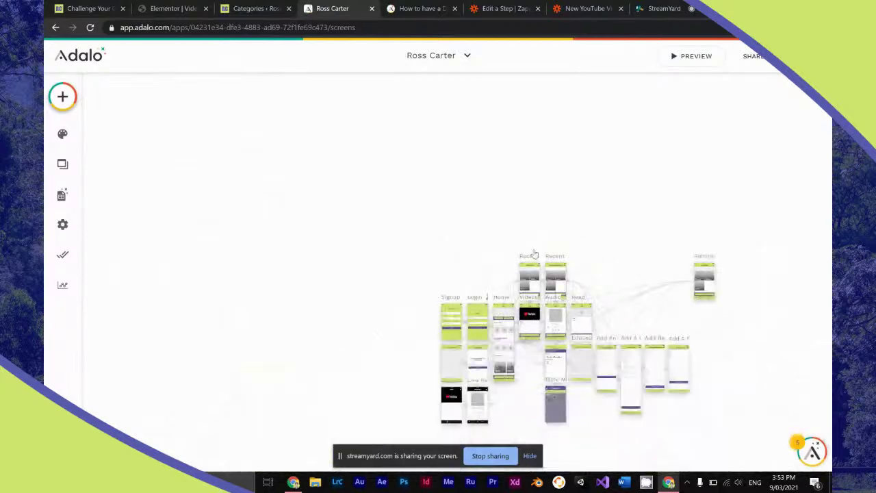
drag(764, 252, 481, 247)
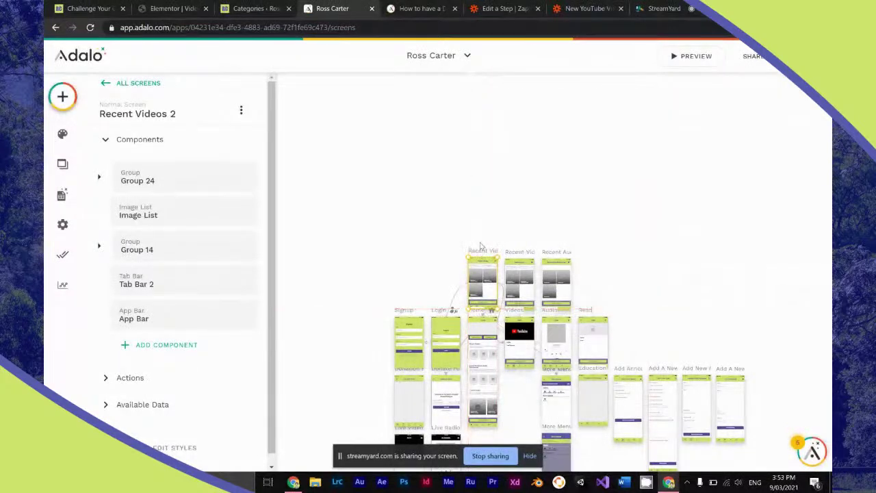
scroll(481, 246, up, 5)
scroll(481, 247, left, 2)
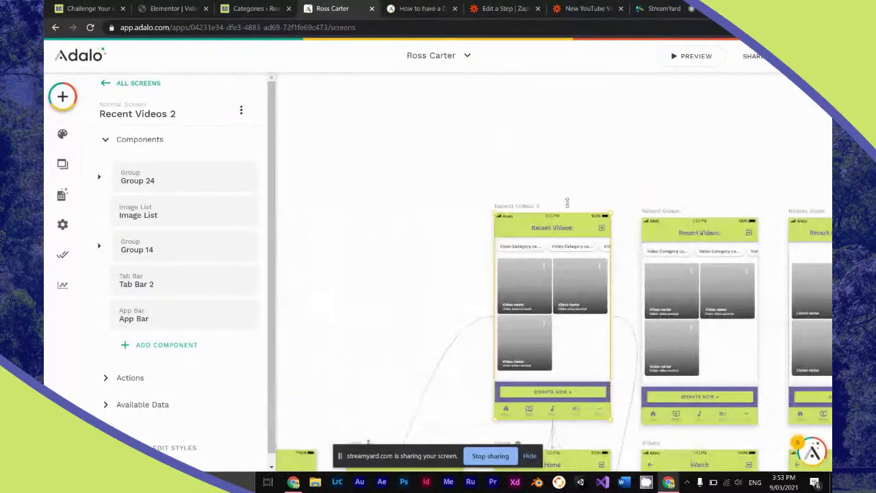
scroll(579, 198, down, 5)
scroll(579, 199, up, 3)
mouse_move(539, 203)
mouse_down()
mouse_move(526, 208)
mouse_move(552, 213)
mouse_move(528, 213)
mouse_up()
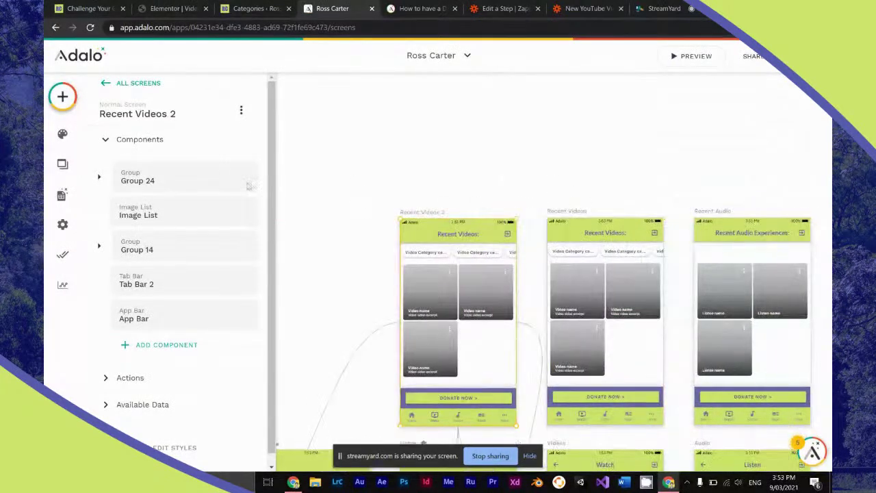
Rename the copied screen to 'Video Category Screen' and select its app bar.
click(186, 112)
triple_click(152, 162)
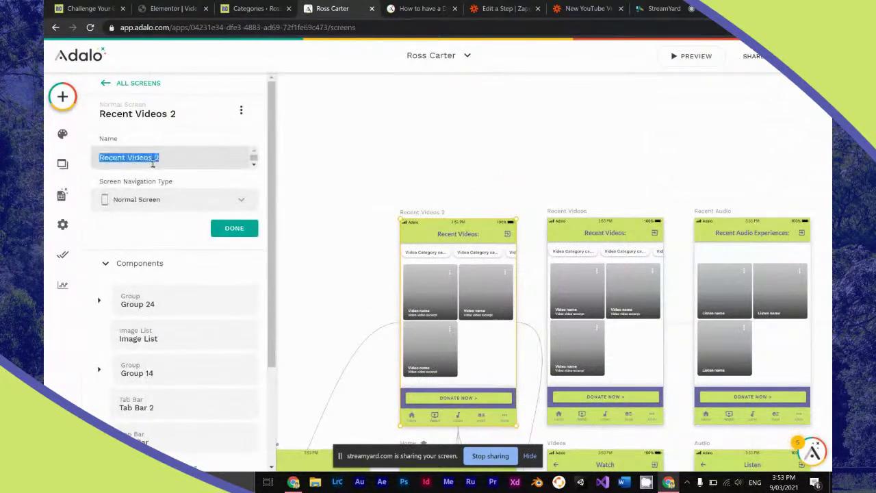
key(BackSpace)
text(Video Catego)
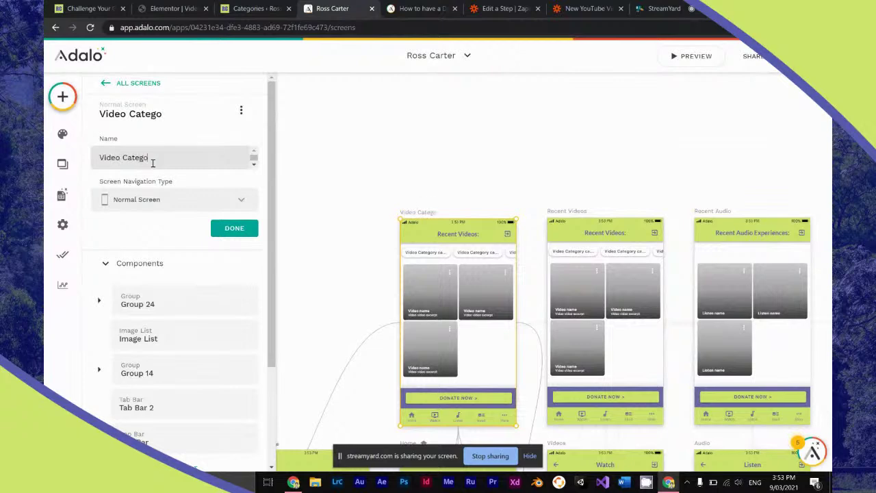
text(ry Screen)
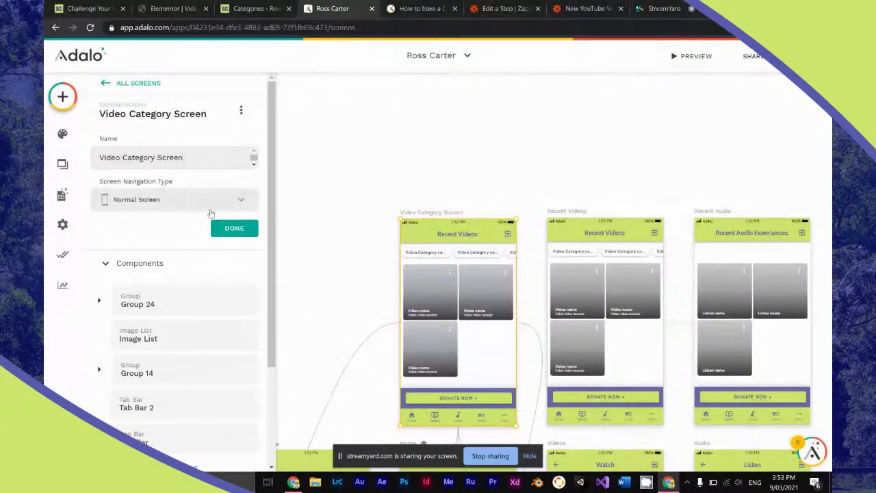
click(230, 229)
click(457, 237)
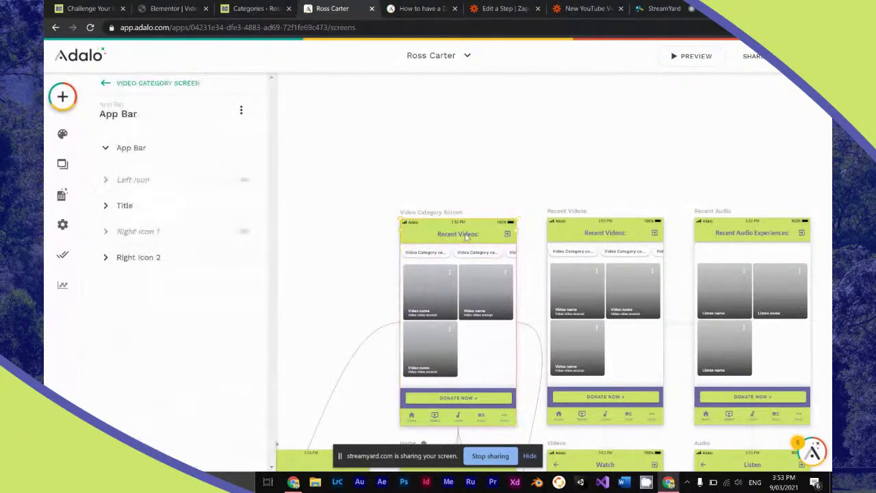
Change the app bar title to 'Video Category:', leaving Magic Text unused, then select the Recent Videos chips.
click(152, 295)
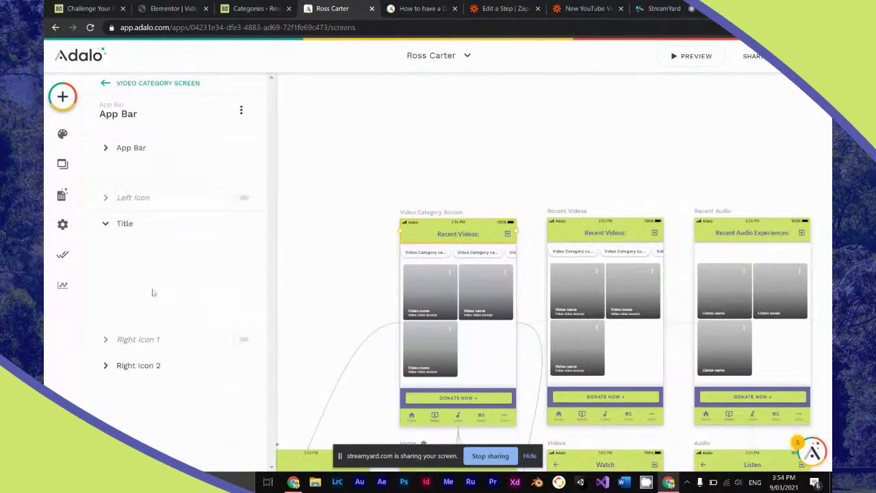
double_click(116, 244)
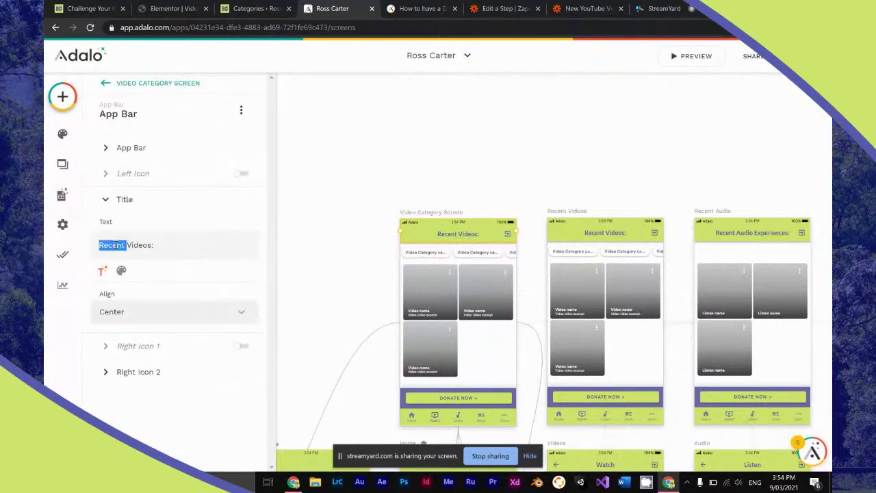
key(BackSpace)
key(BackSpace)
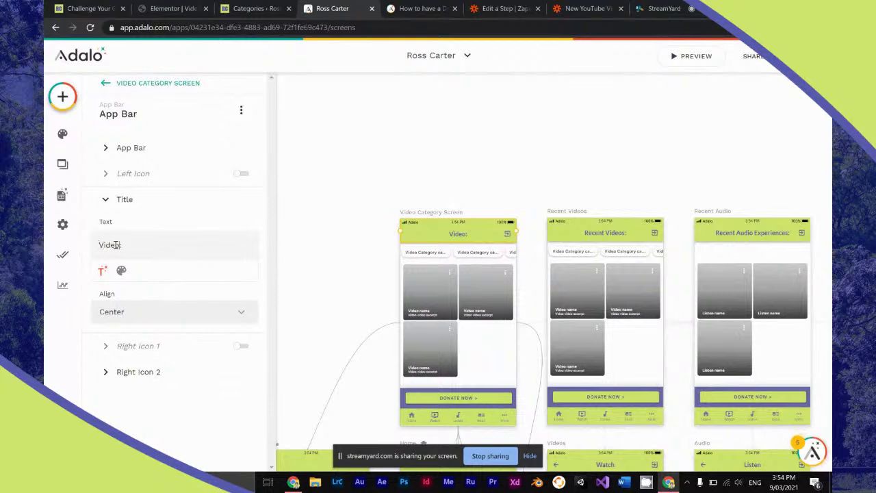
text(C)
text(ategory)
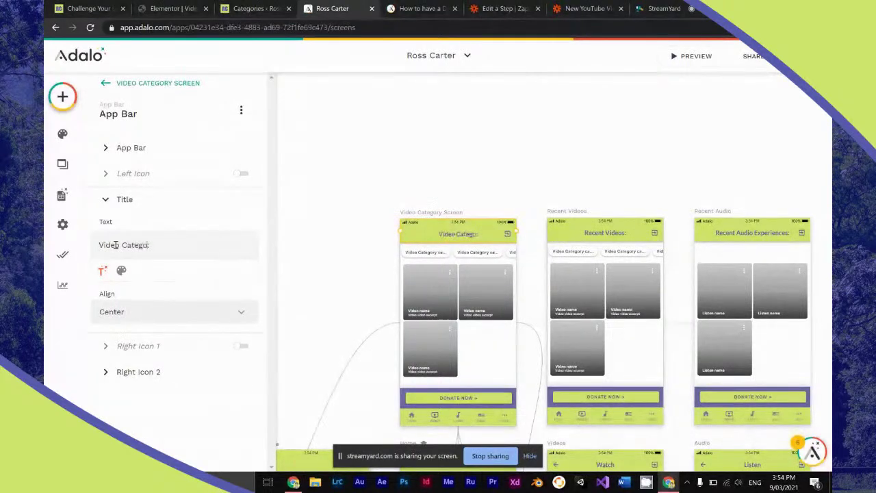
text(:)
click(102, 270)
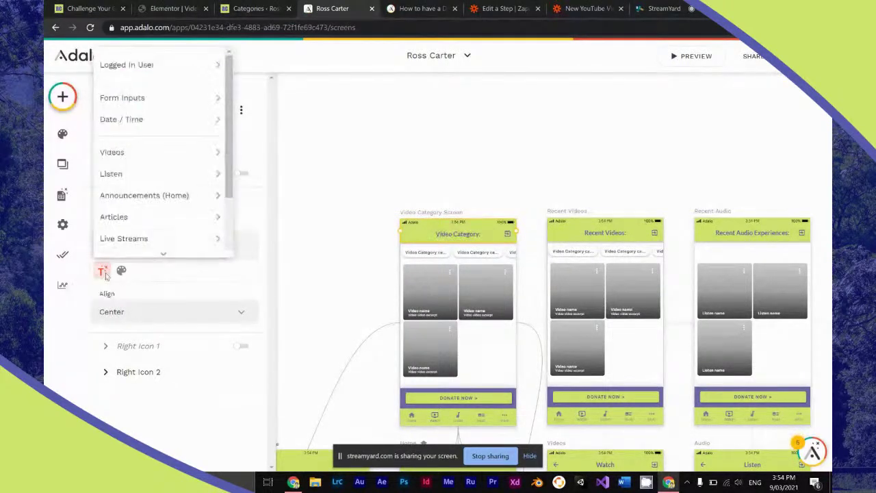
mouse_move(173, 151)
scroll(162, 233, down, 2)
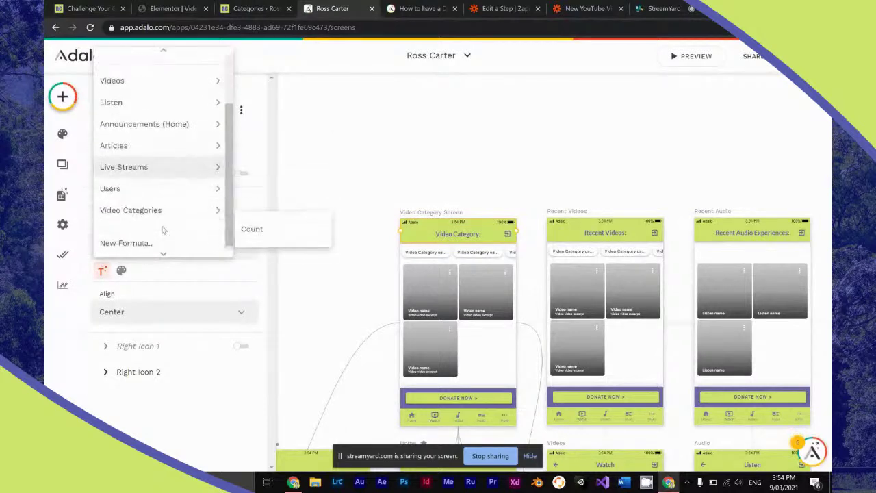
mouse_move(192, 205)
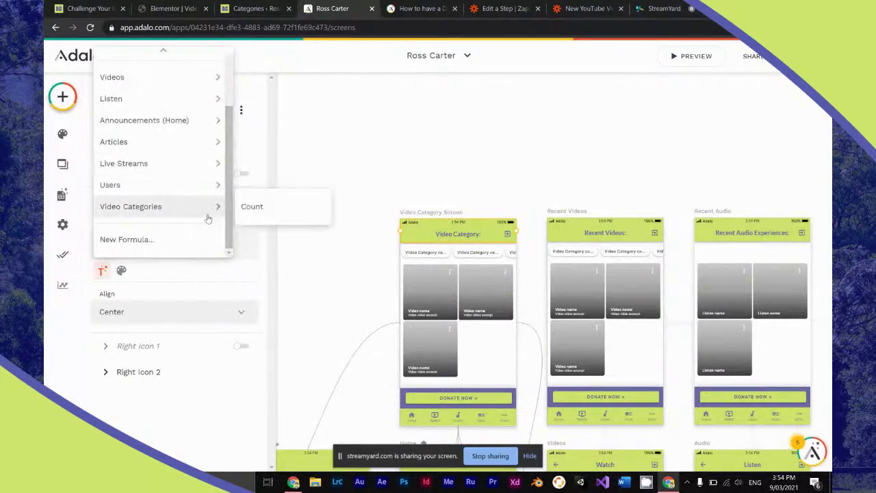
scroll(205, 215, up, 2)
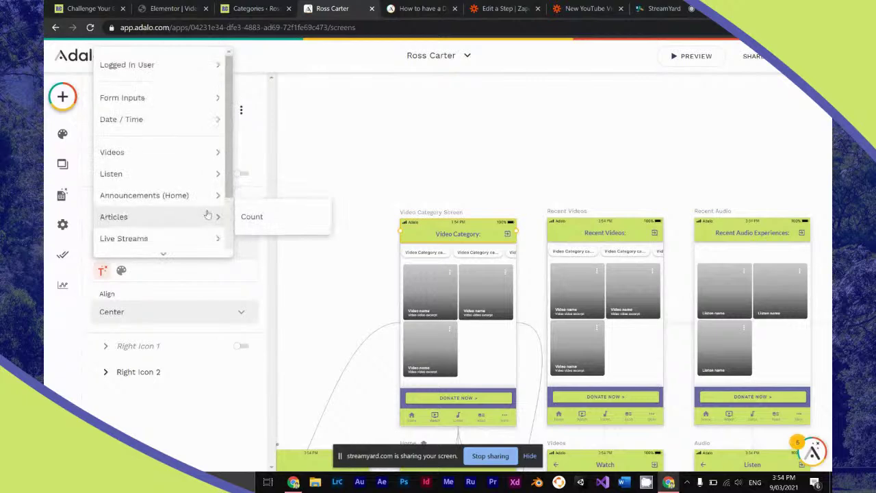
click(425, 160)
click(598, 251)
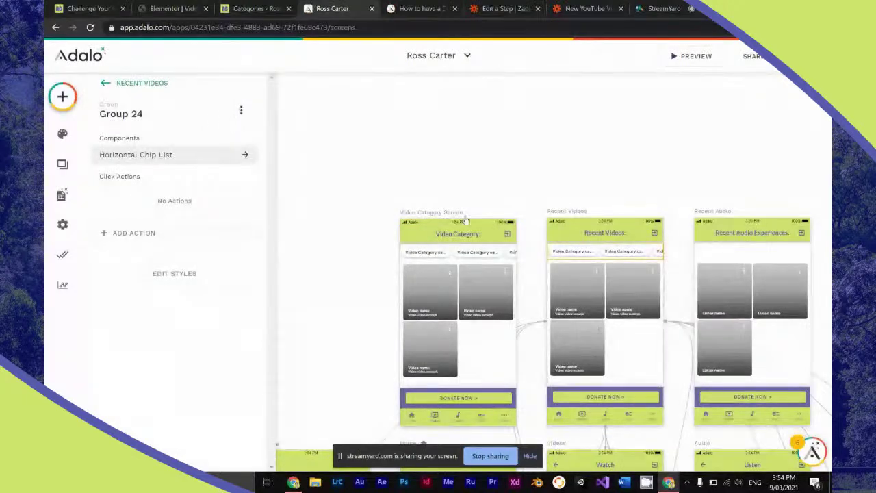
Give the Recent Videos Horizontal Chip List a Link action to Video Category Screen.
click(136, 154)
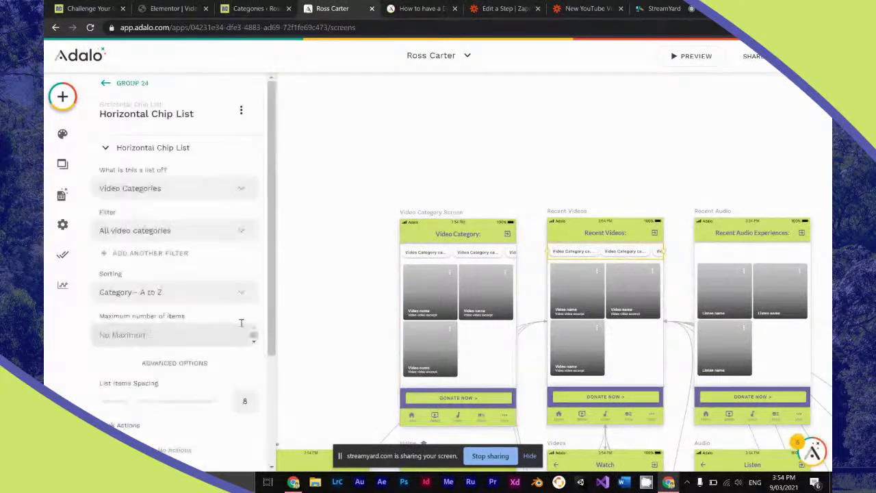
scroll(166, 370, down, 5)
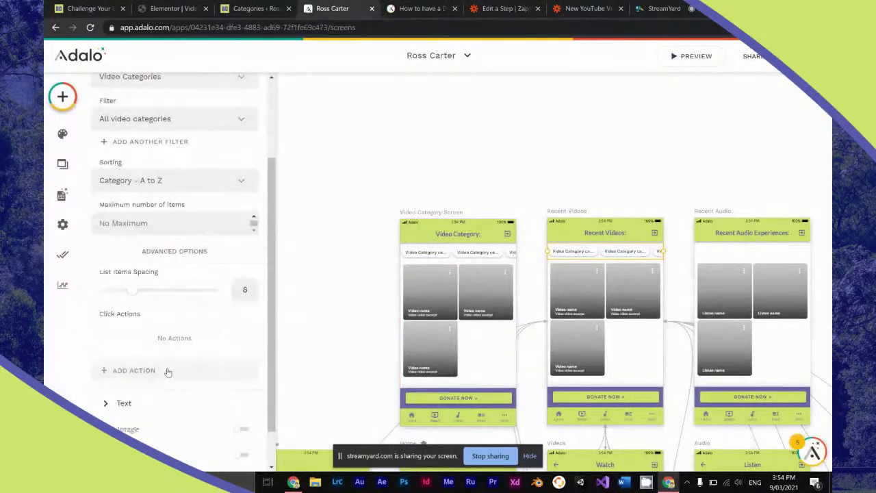
click(162, 362)
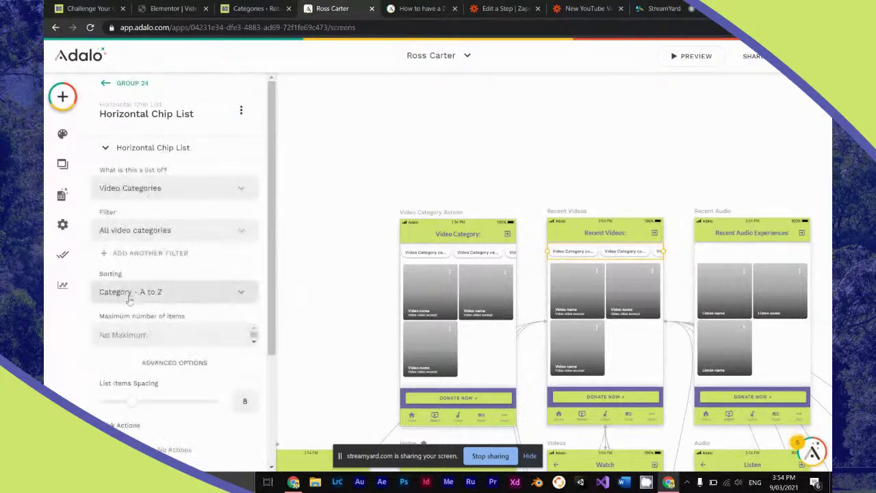
scroll(146, 287, down, 2)
click(130, 323)
mouse_move(195, 127)
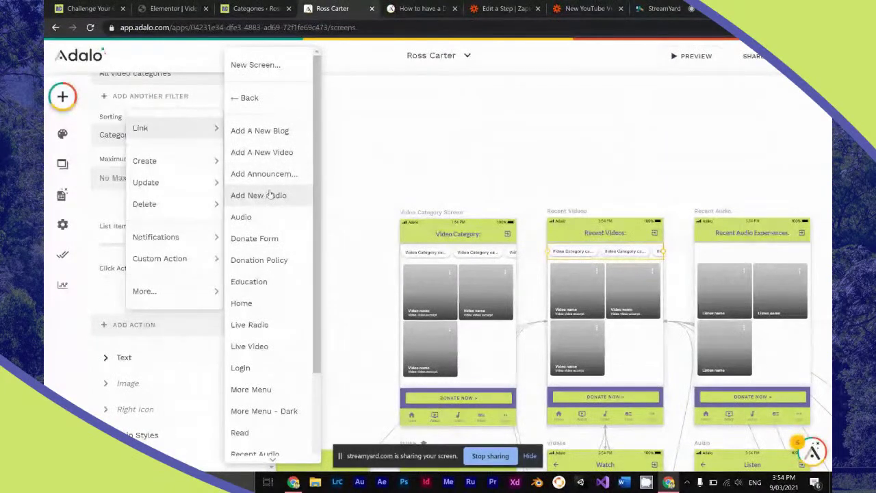
scroll(270, 195, down, 3)
click(277, 333)
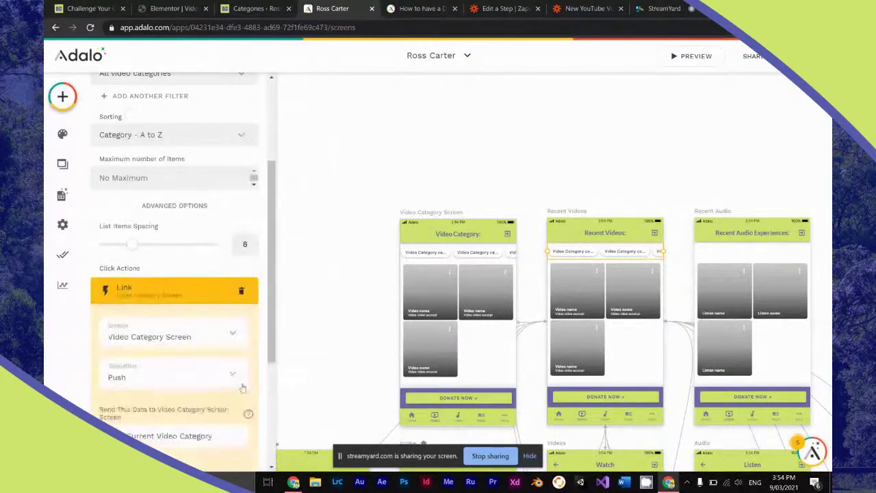
Set the chip link's transition to None and collapse the chip list settings.
click(230, 371)
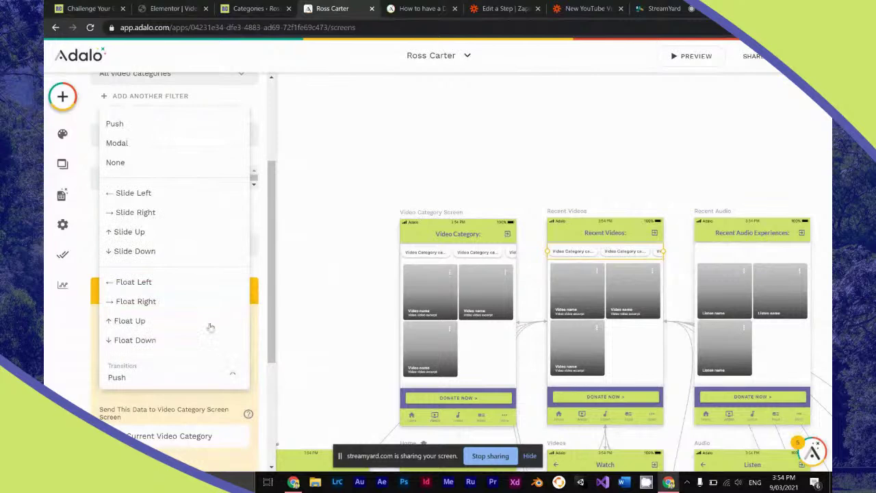
click(192, 164)
scroll(177, 195, up, 5)
click(164, 147)
click(62, 195)
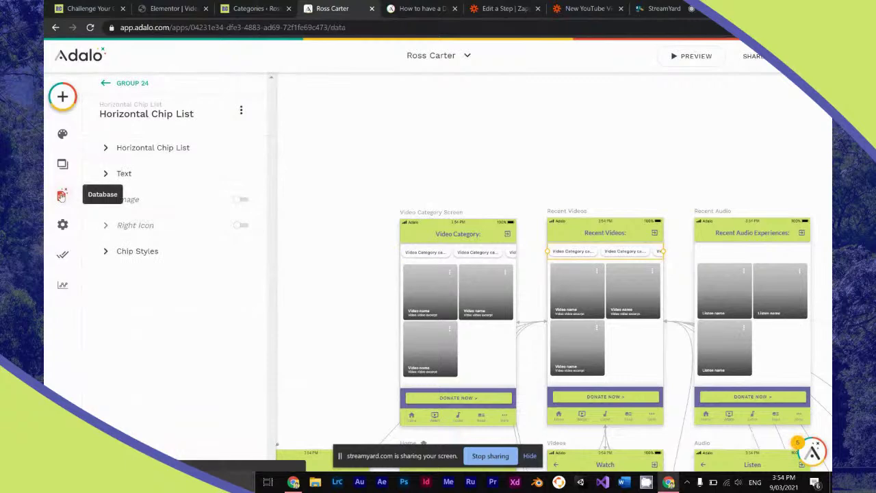
Change the UNDERSTANDING AGENDA21 video's category to Free Tutorials and save the record.
click(212, 182)
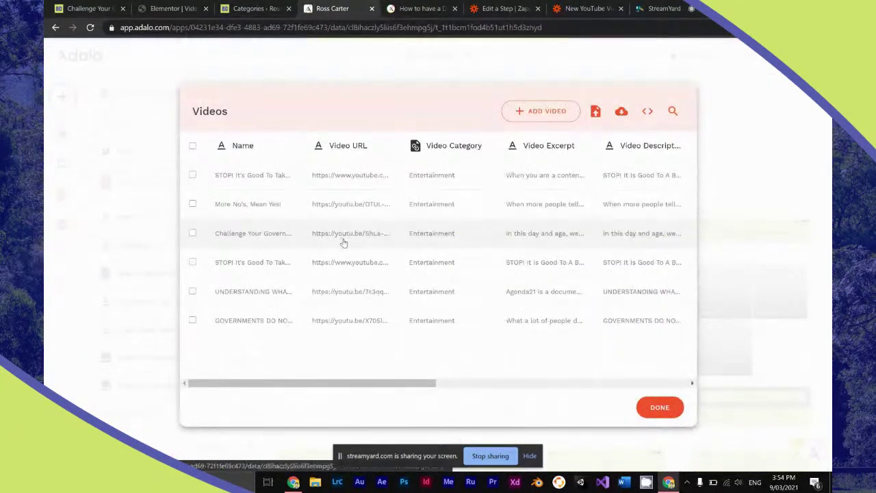
click(319, 299)
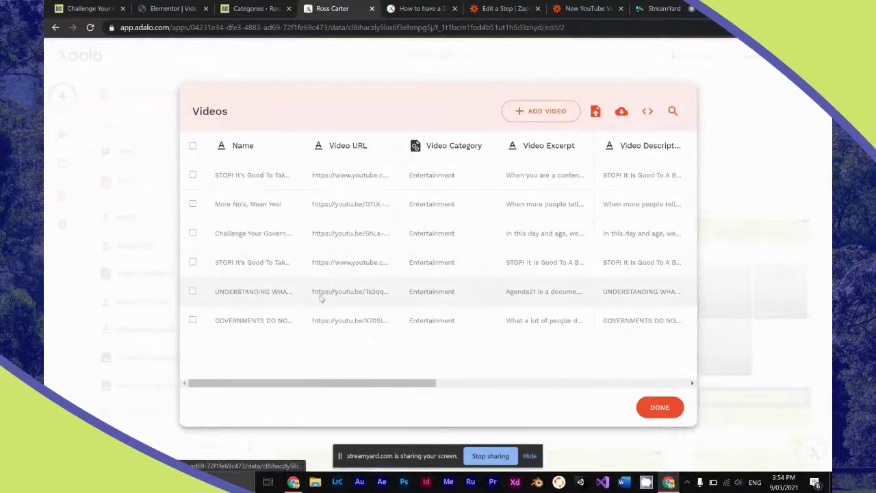
click(591, 237)
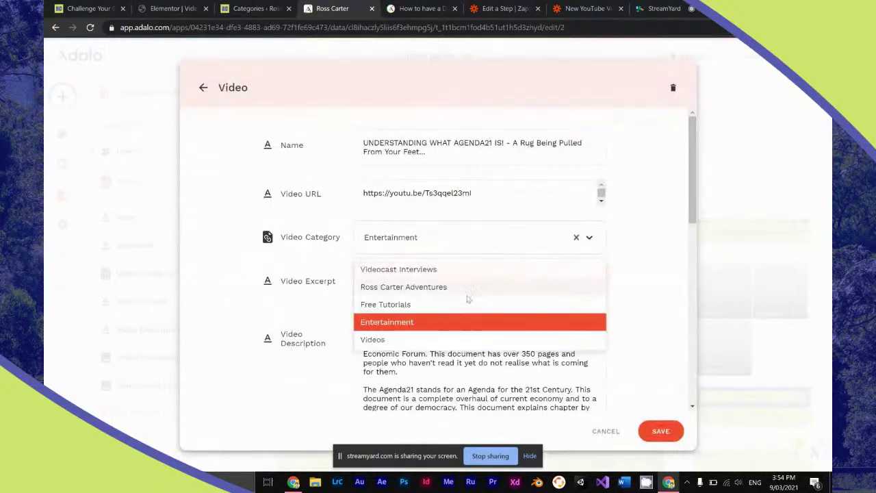
click(415, 309)
scroll(630, 280, down, 10)
click(660, 430)
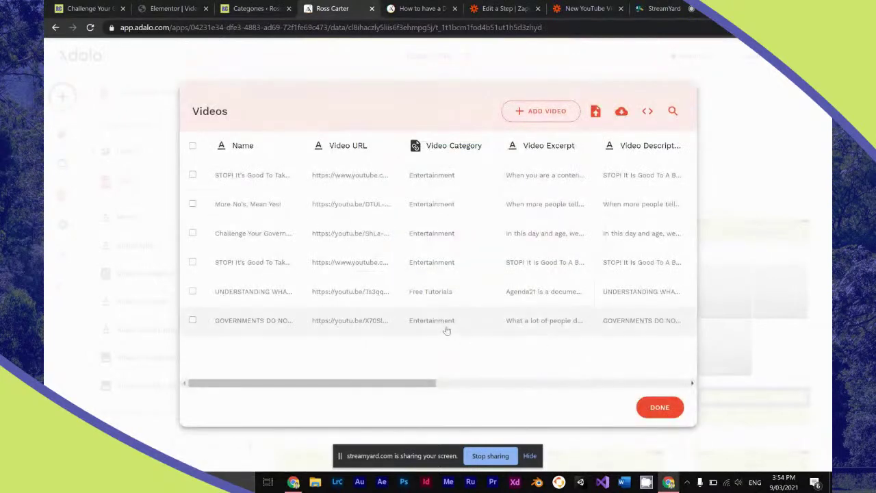
Change the GOVERNMENTS DO NOT OWN YOU video to Free Tutorials, save, and close the Videos table.
click(441, 325)
click(454, 244)
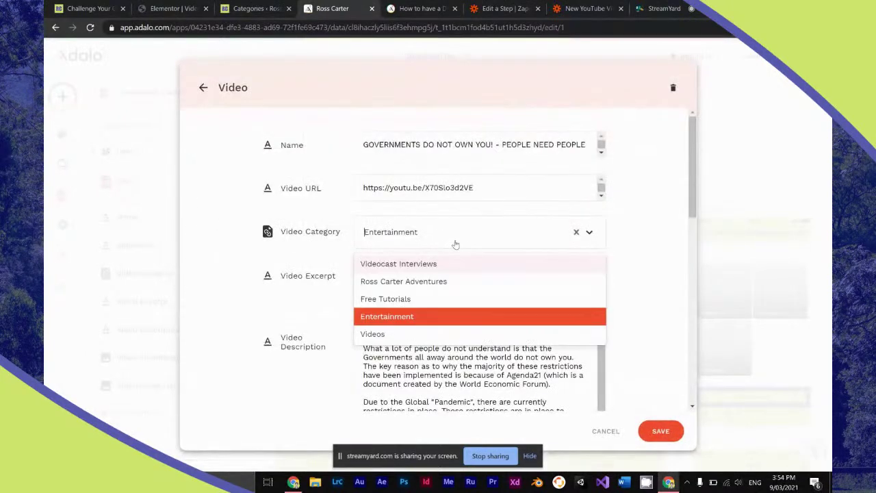
click(420, 298)
click(660, 431)
click(663, 407)
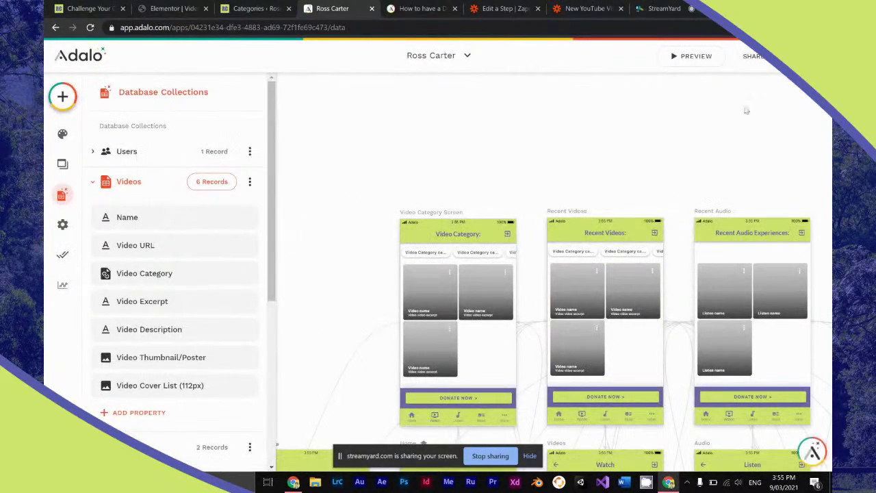
click(692, 58)
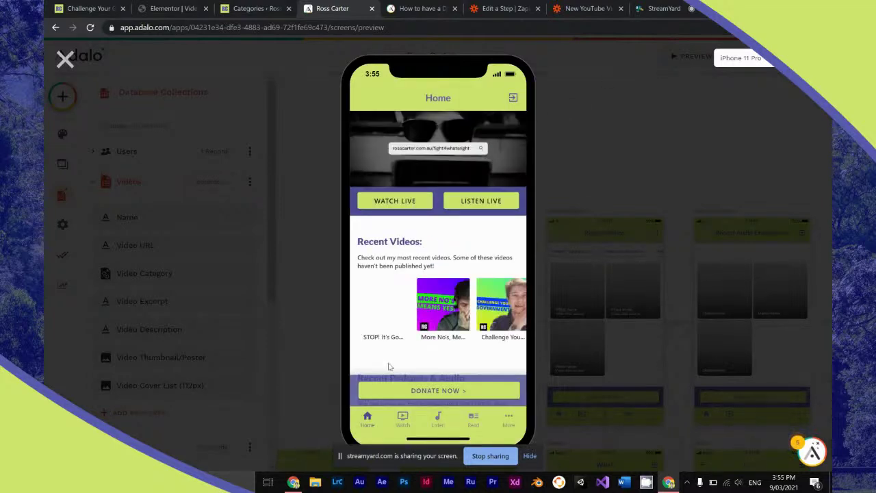
click(403, 417)
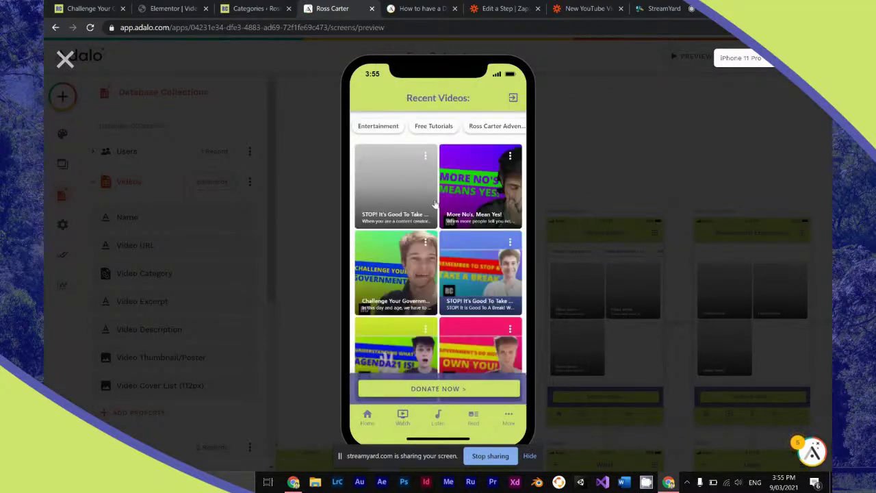
click(434, 127)
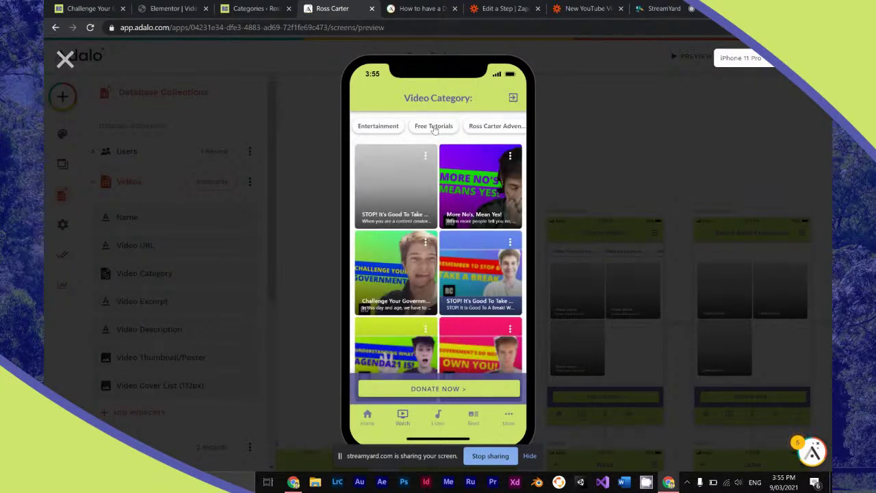
click(65, 59)
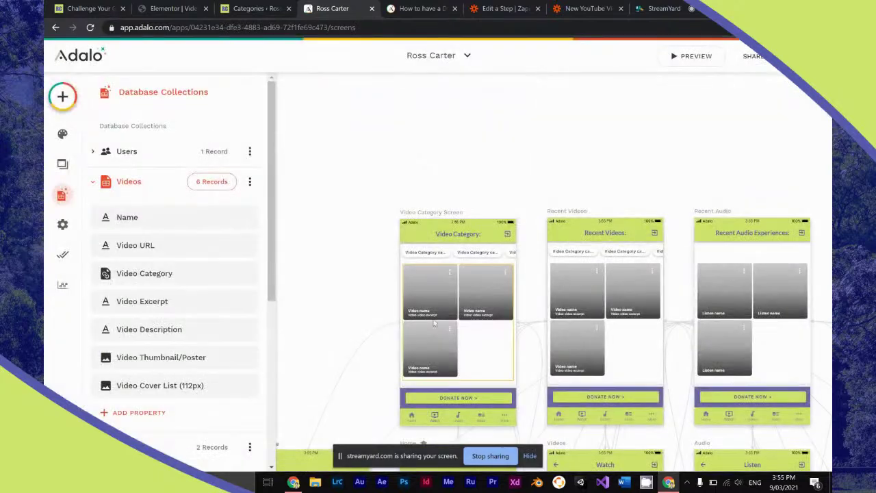
Filter the Video Category screen's image list to the current video category only.
click(458, 311)
scroll(159, 246, down, 1)
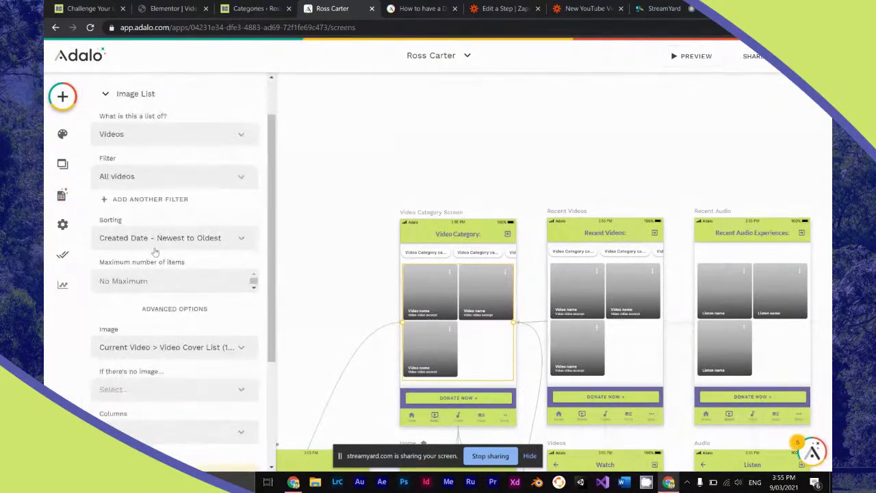
click(172, 176)
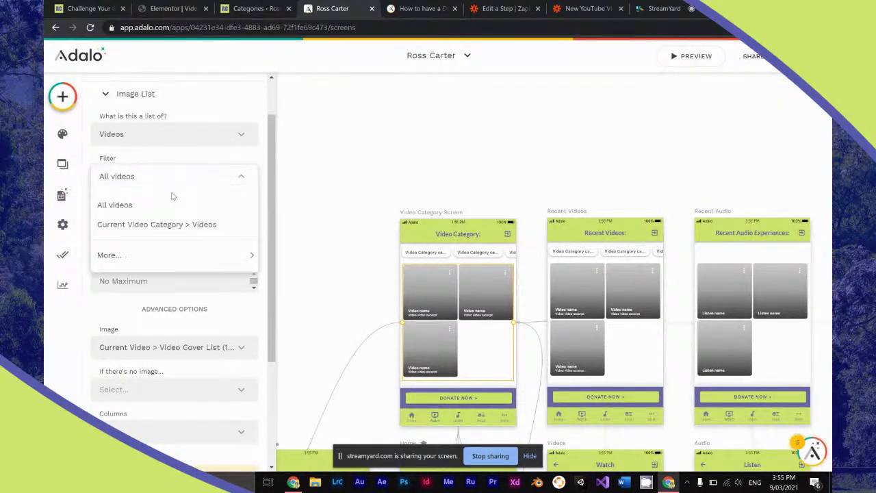
click(168, 225)
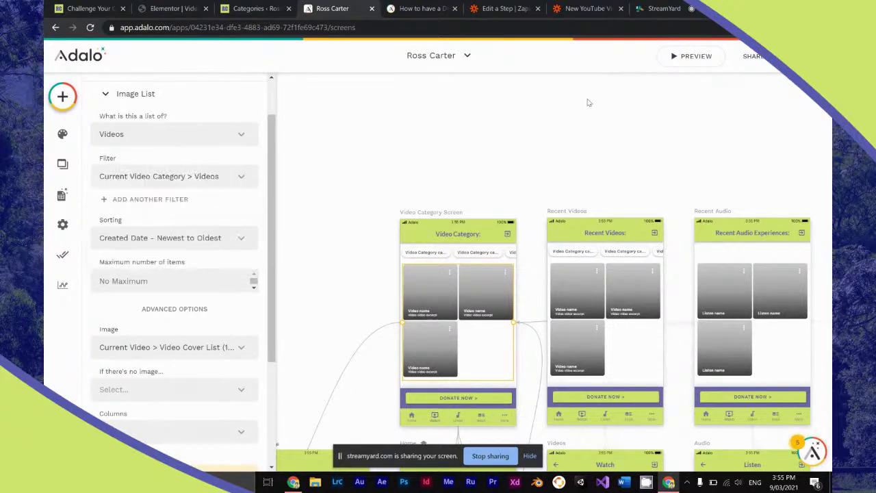
Preview the app and confirm the Free Tutorials chip shows only its two videos.
click(677, 55)
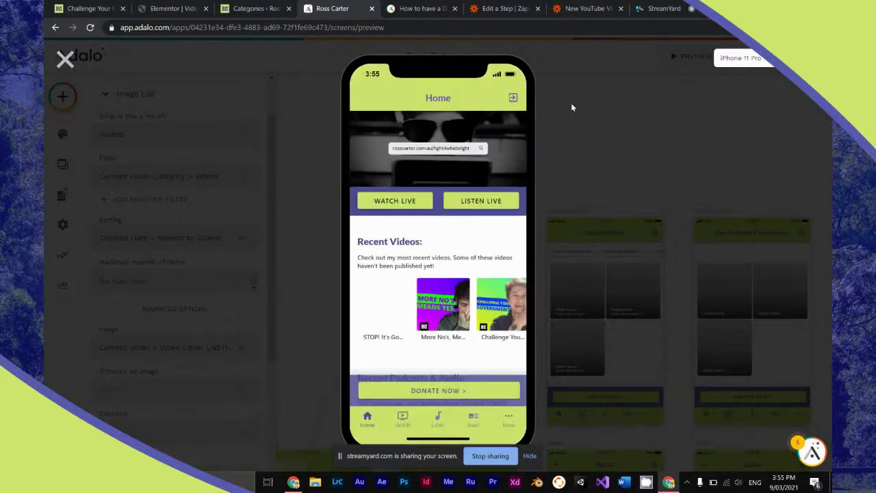
click(405, 420)
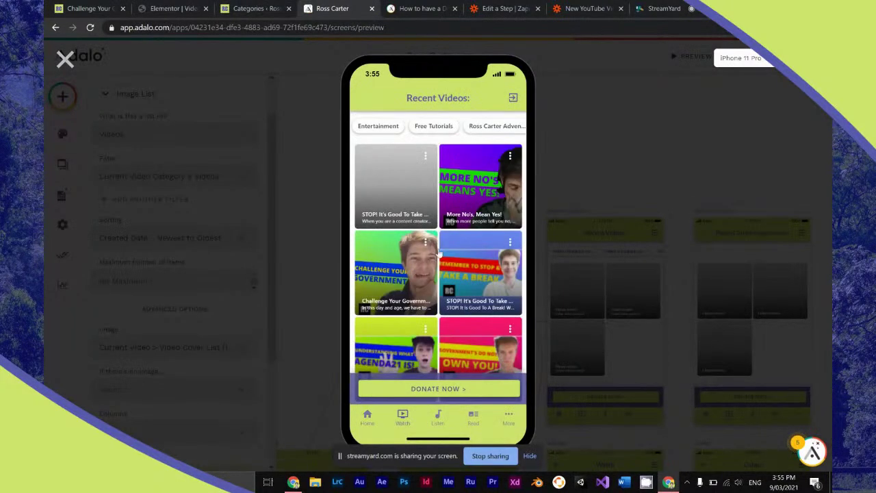
click(441, 129)
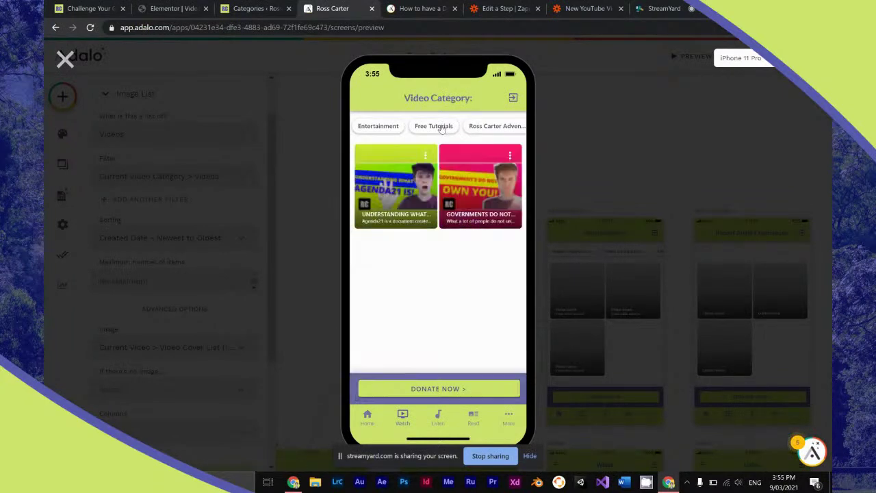
click(65, 60)
click(450, 234)
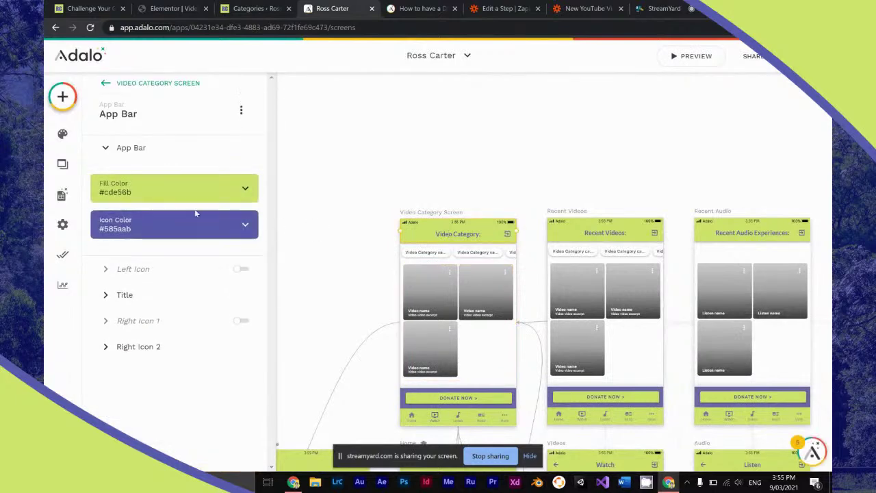
Insert the Current Video Category > Category magic text into the screen title.
click(155, 295)
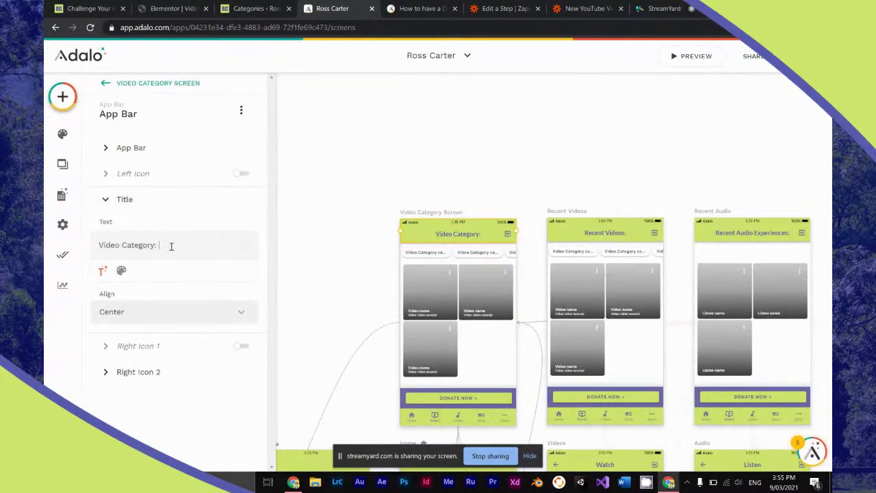
click(112, 268)
mouse_move(199, 66)
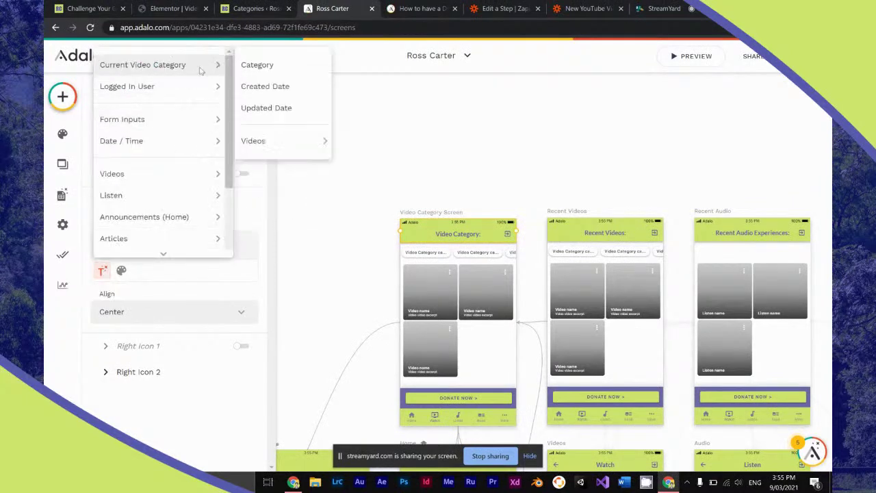
click(280, 69)
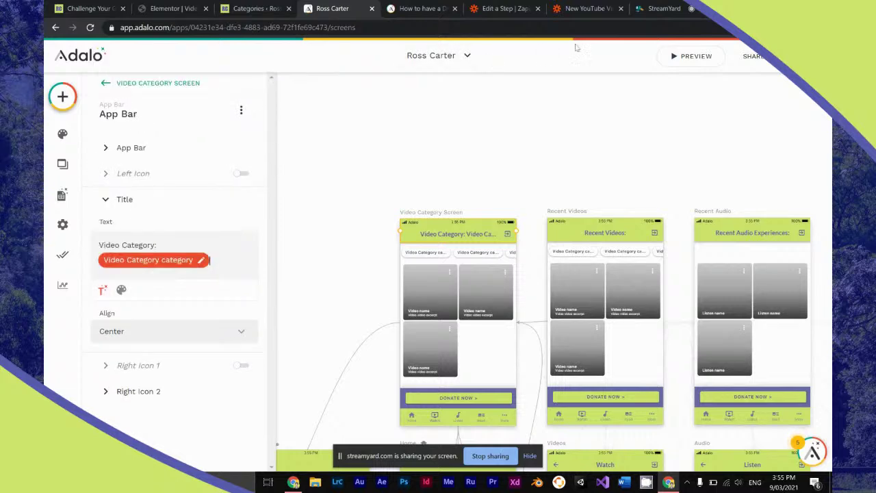
Preview Free Tutorials from Recent Videos to check the title reads 'Video Category: Free Tutorials'.
click(674, 56)
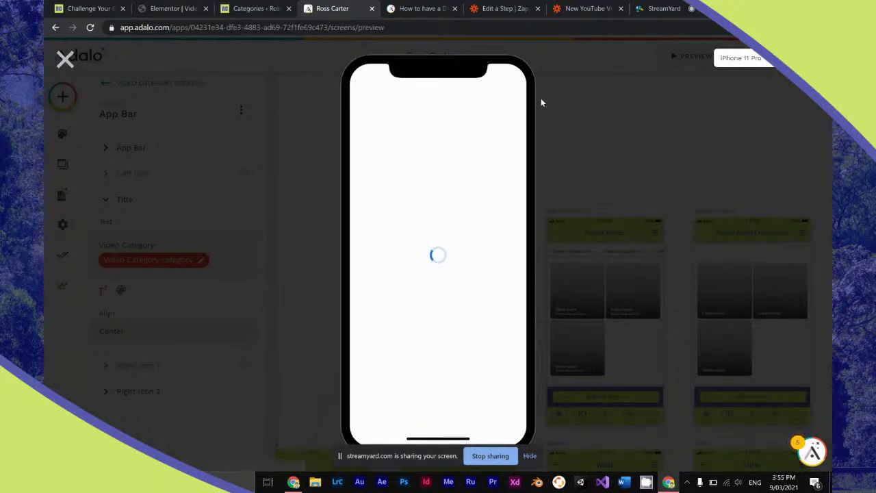
click(403, 418)
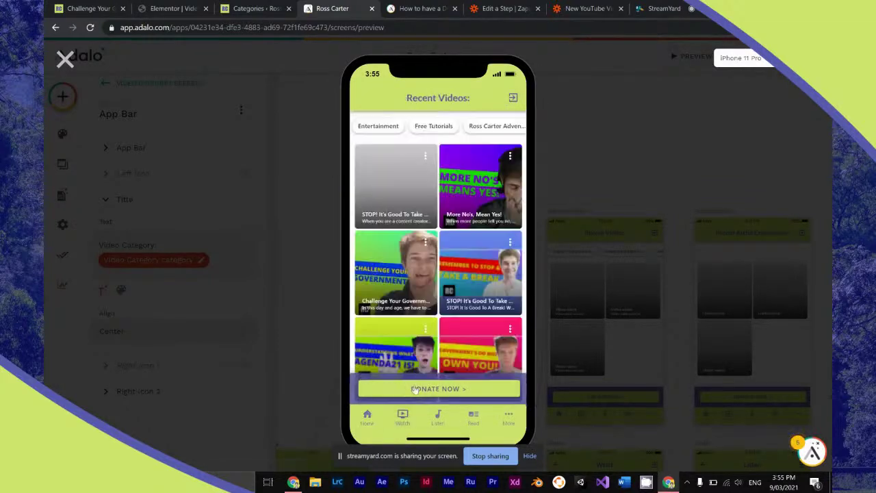
click(444, 127)
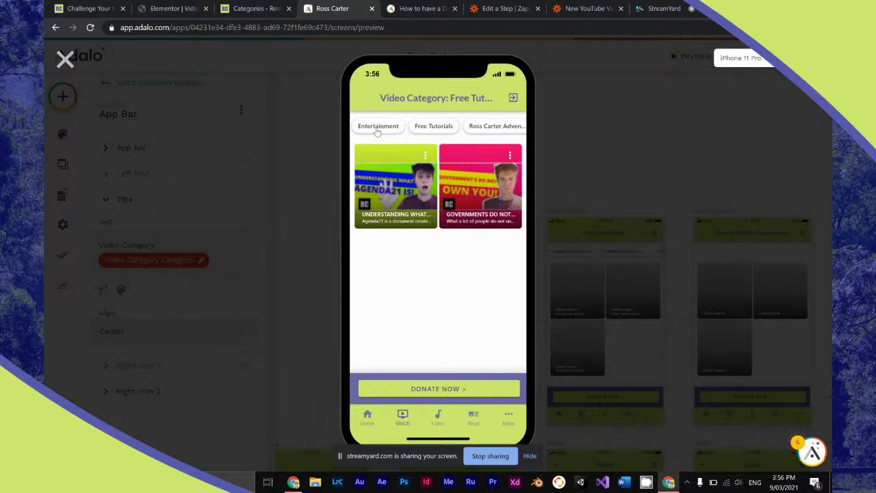
click(65, 60)
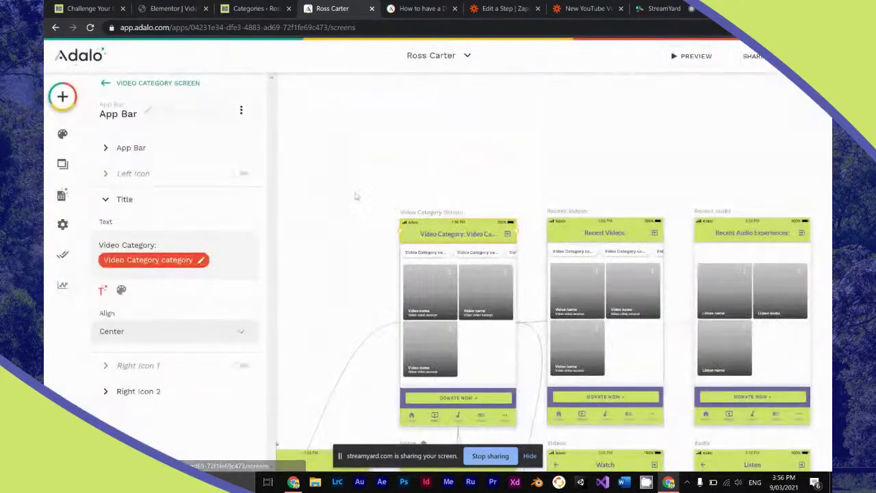
Delete 'Video Category:' from the title, leaving only the category name.
click(166, 243)
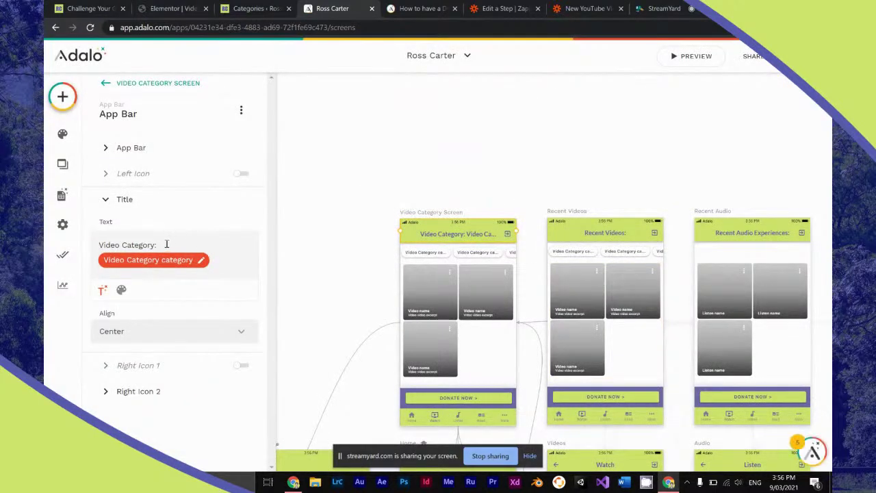
key(BackSpace)
key(BackSpace)
key(BackSpace)
key(BackSpace)
key(BackSpace)
key(BackSpace)
key(BackSpace)
key(BackSpace)
key(BackSpace)
key(BackSpace)
key(BackSpace)
key(BackSpace)
key(BackSpace)
key(BackSpace)
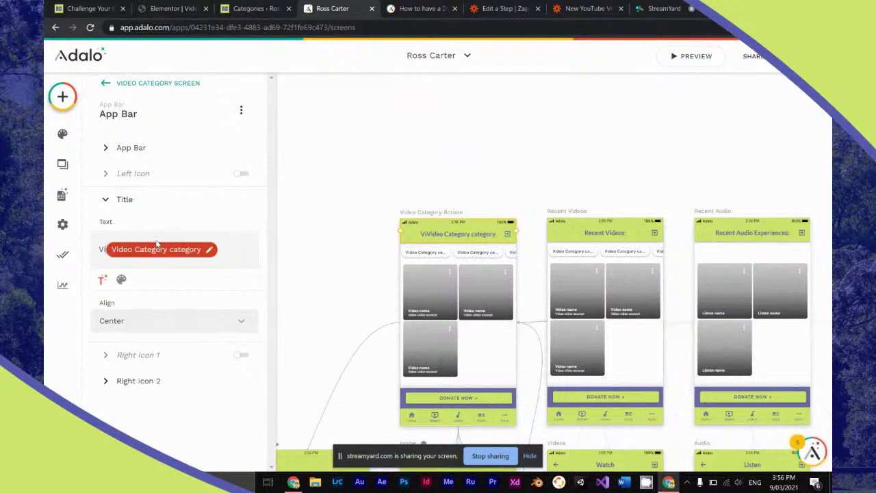
key(BackSpace)
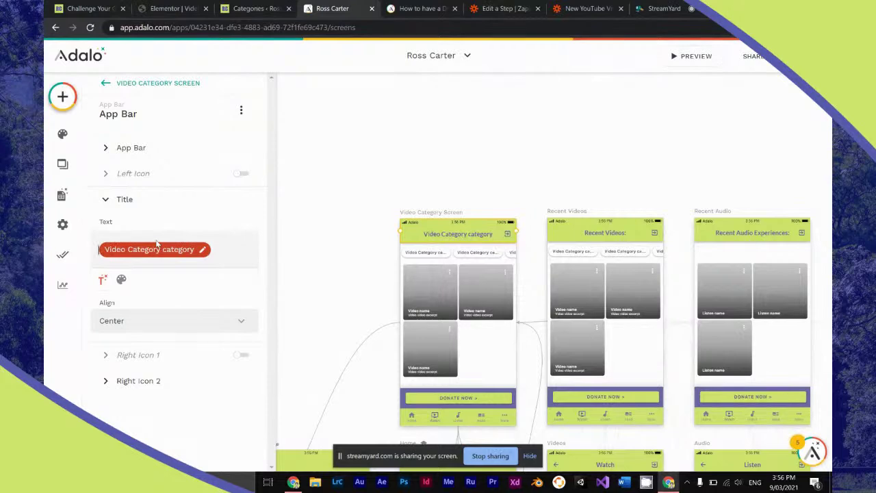
Preview Free Tutorials from Recent Videos to confirm the title reads just 'Free Tutorials'.
click(670, 61)
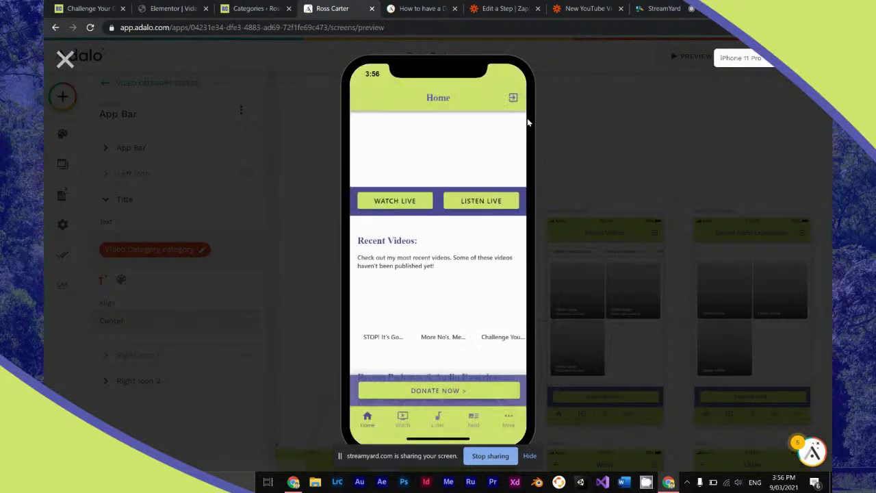
click(402, 419)
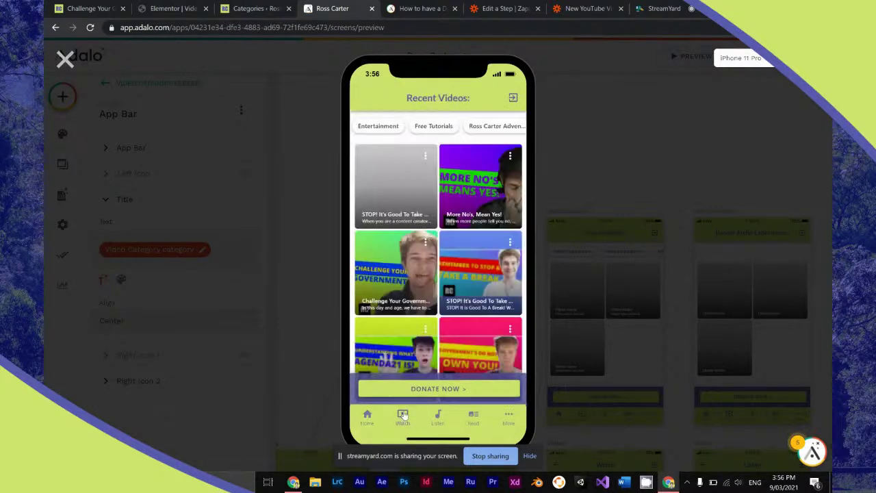
click(439, 128)
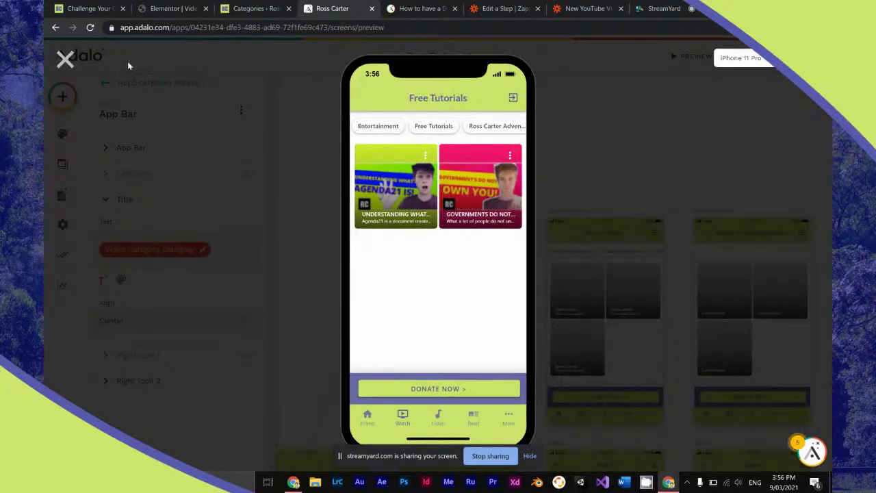
click(65, 60)
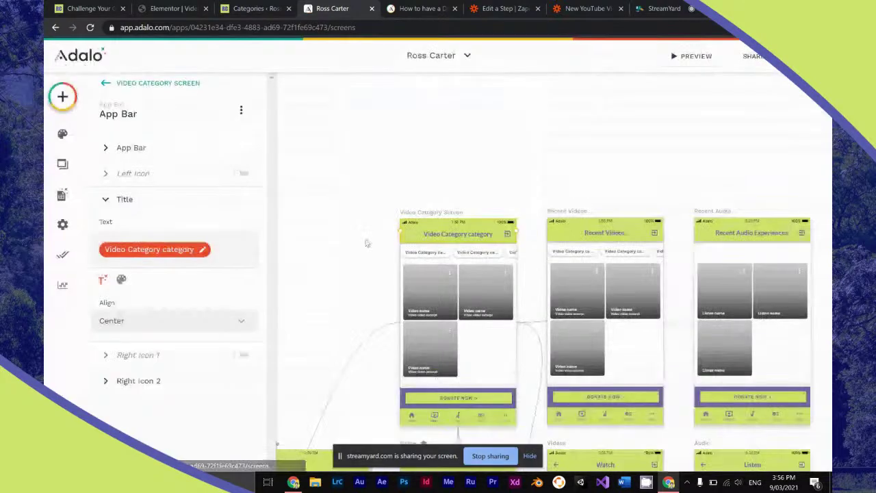
Select the Video Category screen's Horizontal Chip List and start a Link action, showing the available screens.
click(440, 251)
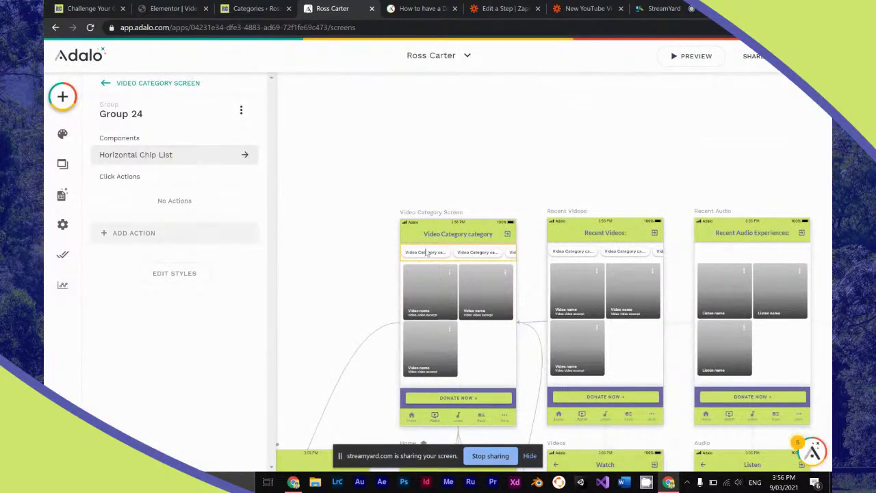
click(492, 251)
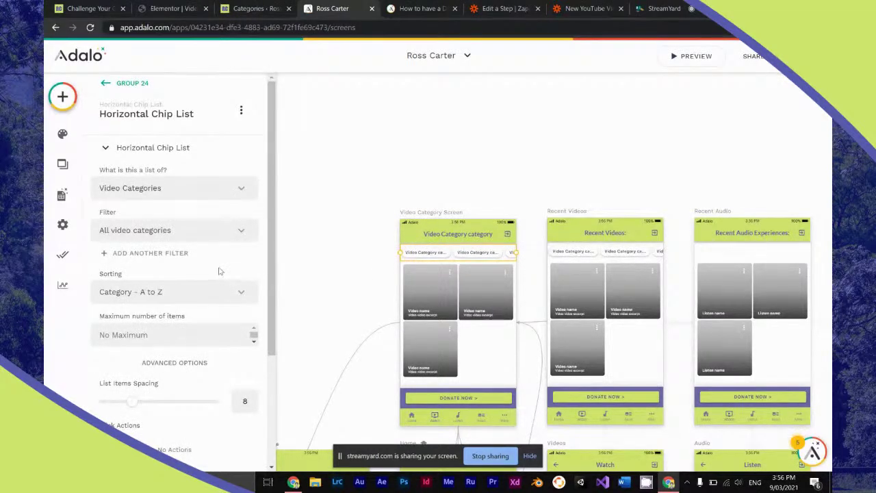
scroll(219, 271, down, 2)
click(160, 333)
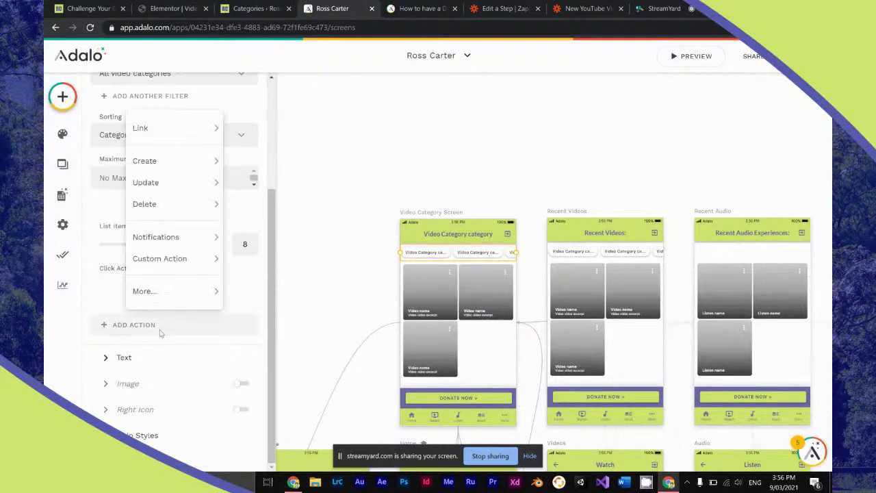
mouse_move(197, 137)
scroll(289, 209, down, 2)
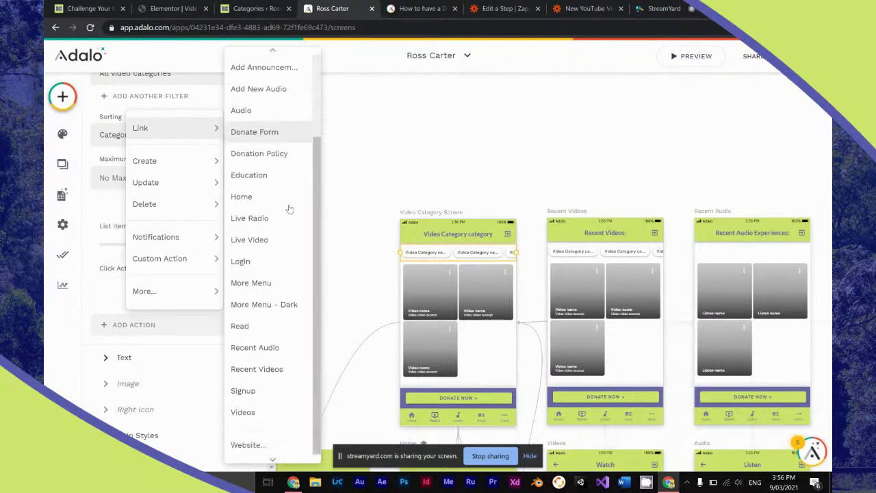
scroll(279, 187, up, 2)
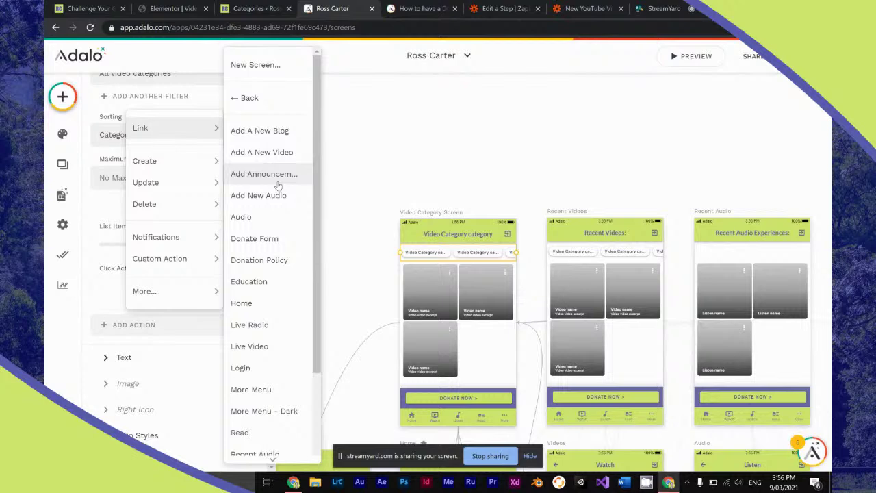
scroll(277, 186, down, 3)
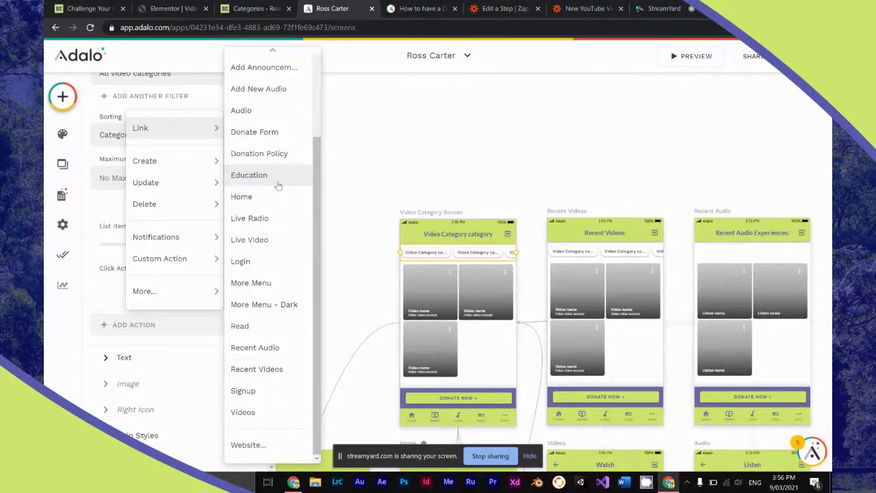
scroll(278, 186, up, 2)
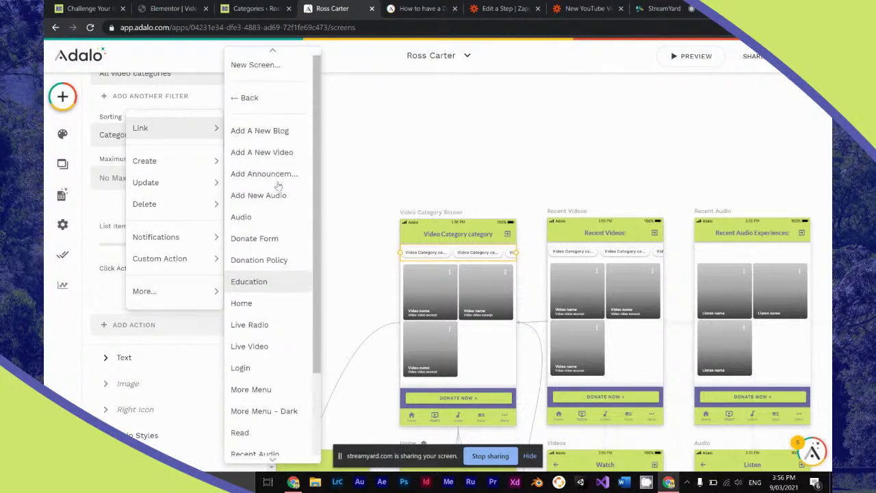
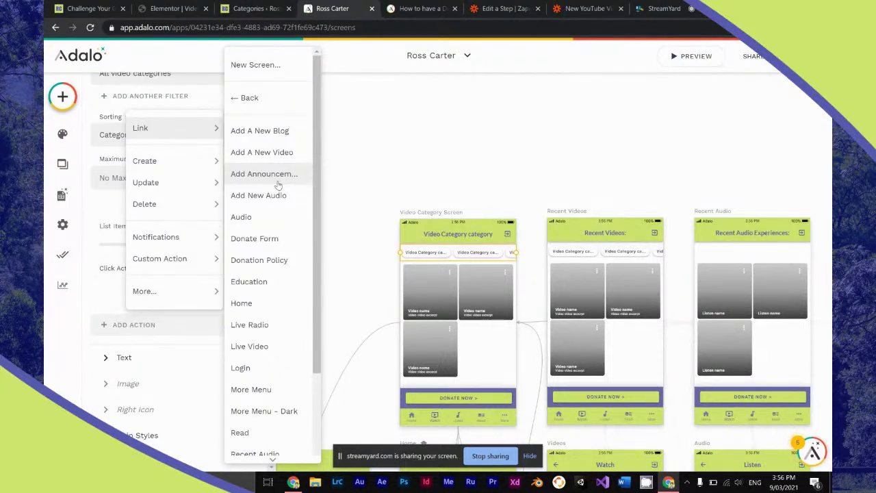
Turn on a left icon in the Video Category screen's app bar and set it to arrow_back.
scroll(278, 185, down, 3)
click(443, 139)
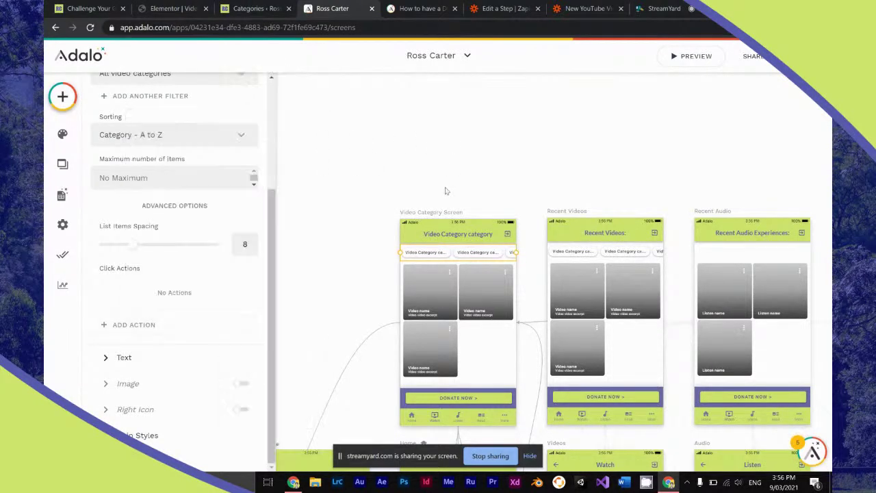
click(445, 233)
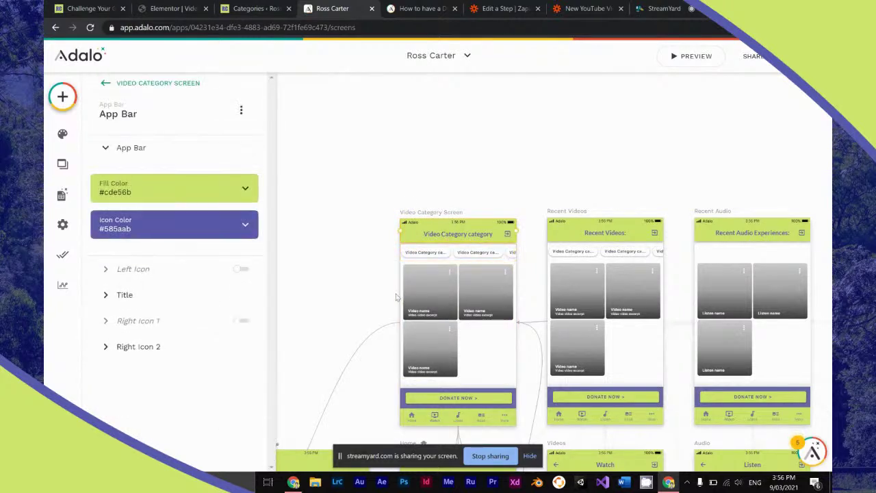
click(152, 298)
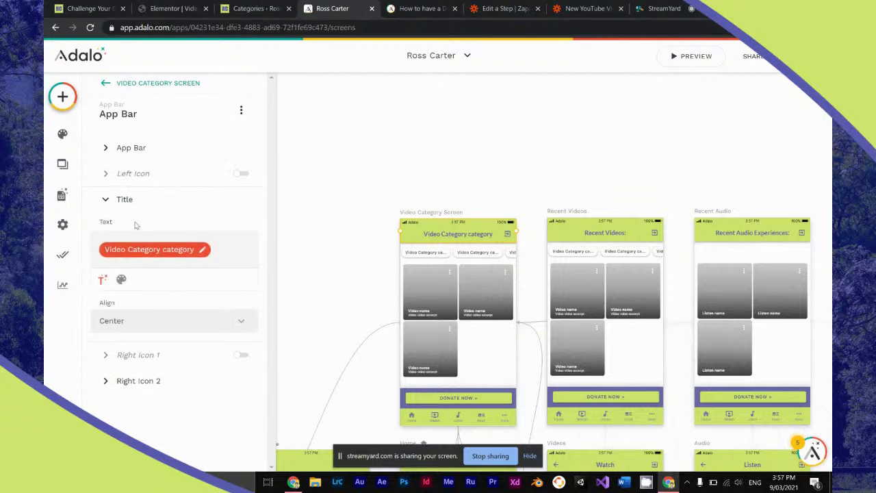
click(132, 201)
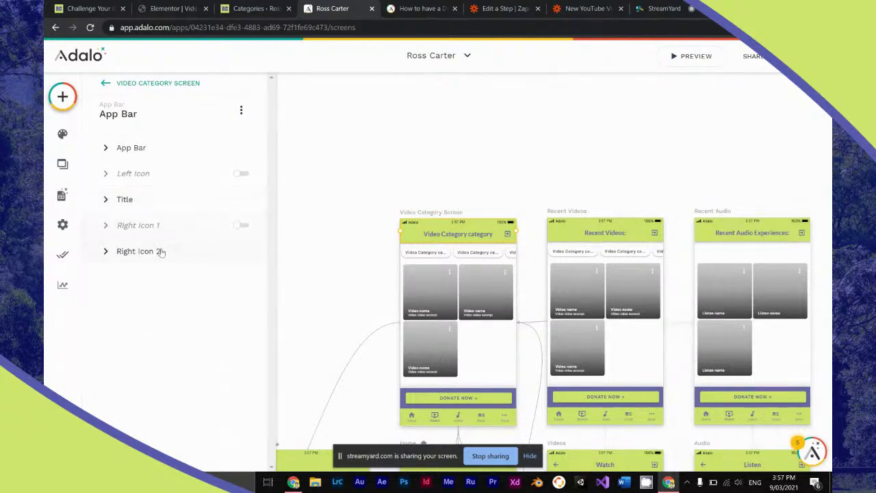
click(242, 173)
click(173, 218)
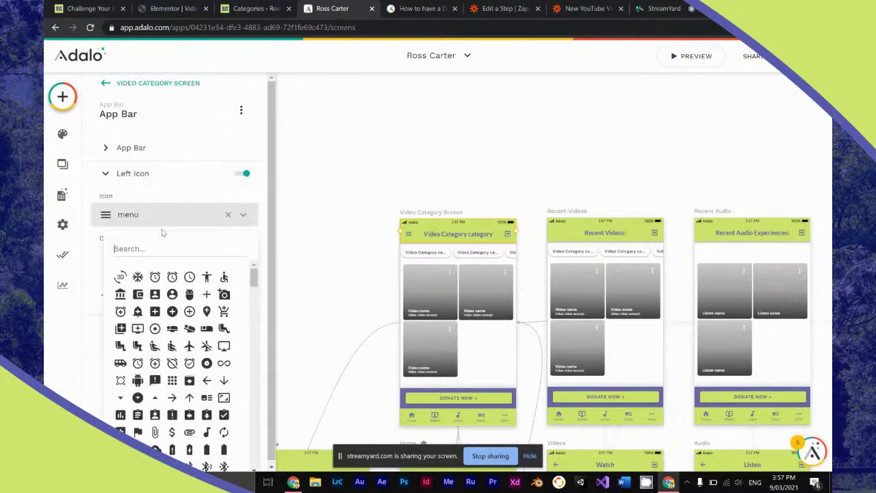
text(back)
click(121, 276)
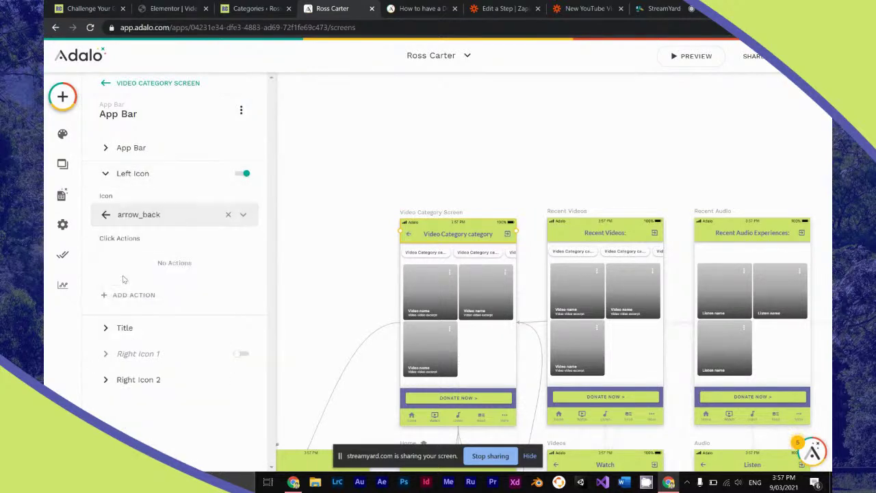
Give the back-arrow icon a Link → Back action to return to the previous screen.
click(177, 279)
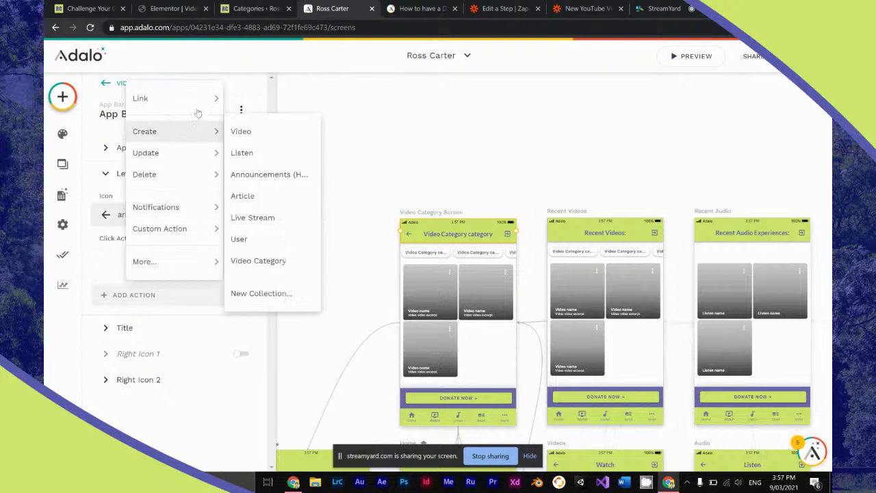
mouse_move(220, 103)
click(261, 102)
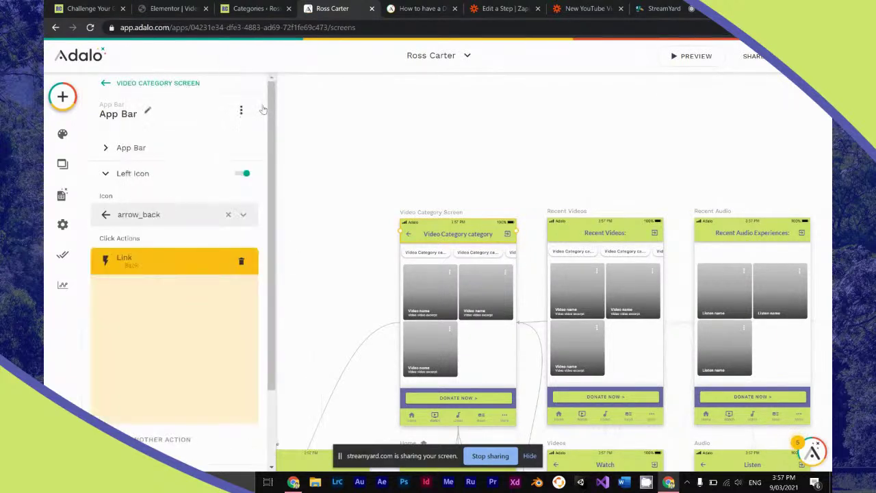
click(226, 405)
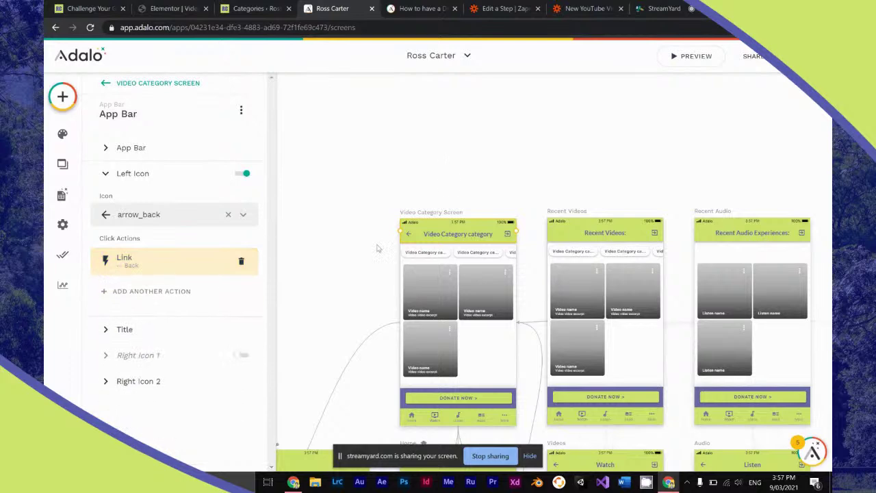
click(687, 57)
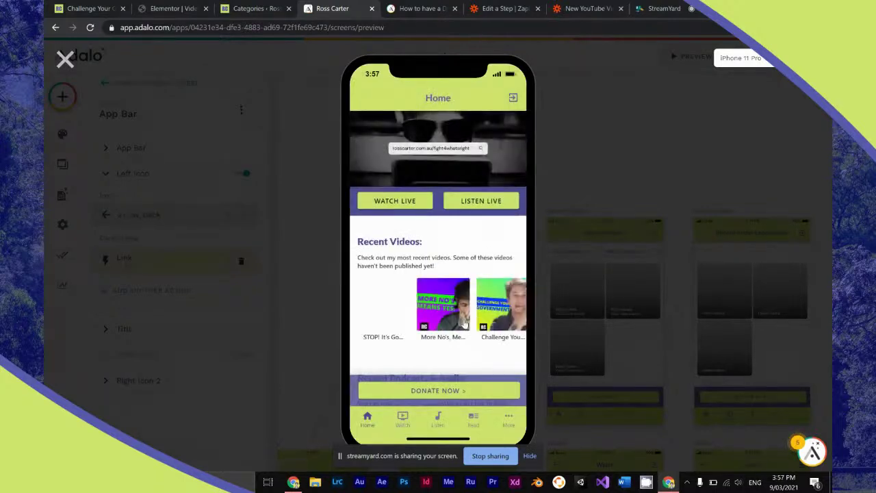
In the preview, open the Entertainment and Free Tutorials category screens from Watch, return with the back arrow, then close the preview.
click(402, 418)
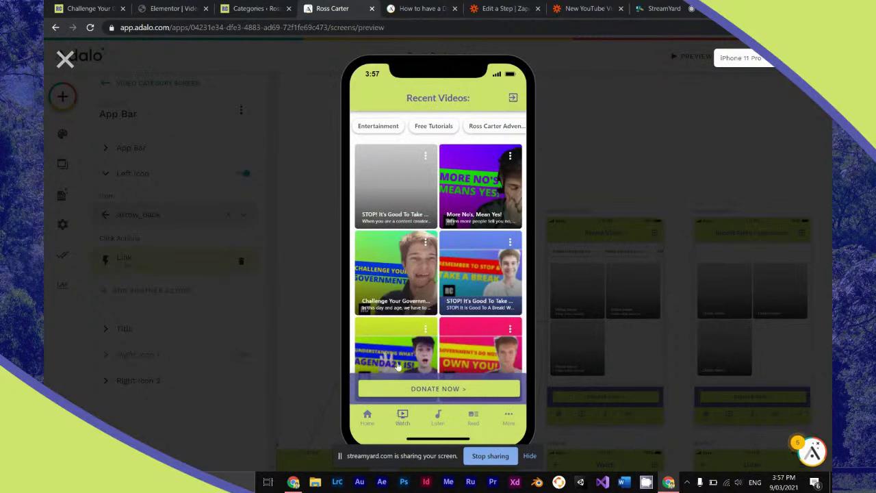
scroll(402, 270, down, 1)
scroll(403, 270, up, 1)
scroll(403, 270, down, 1)
scroll(403, 270, up, 1)
click(380, 127)
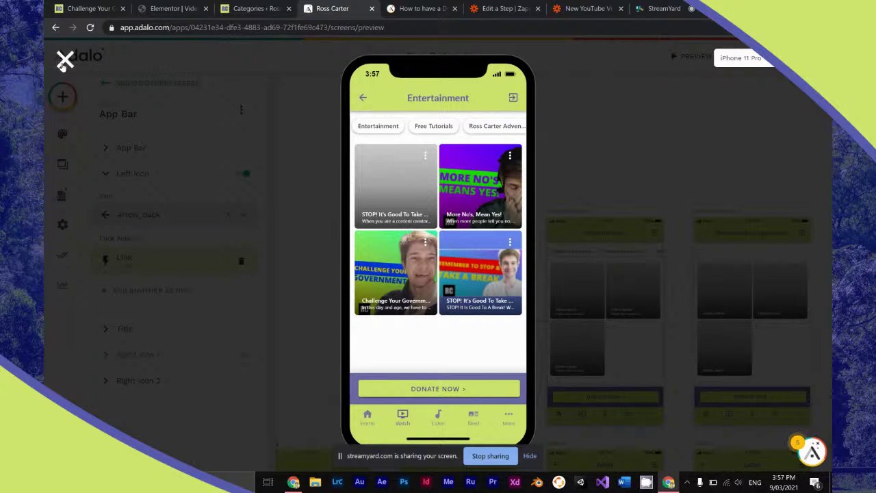
click(431, 129)
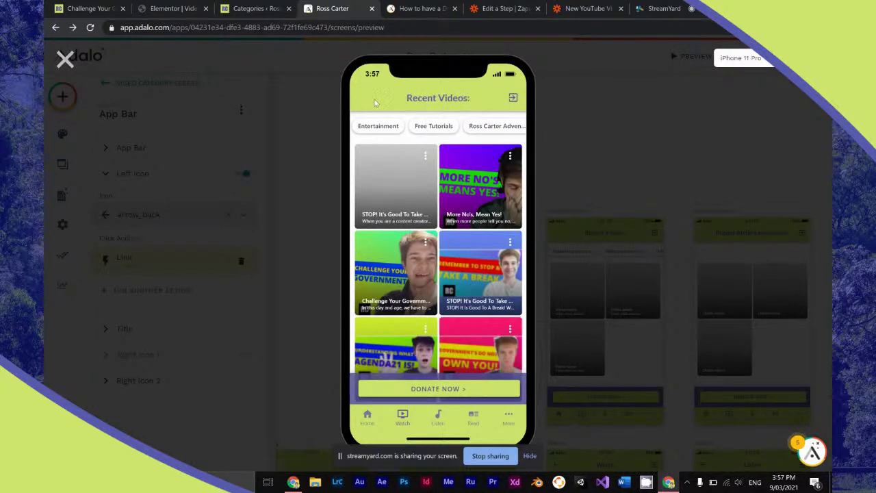
click(433, 128)
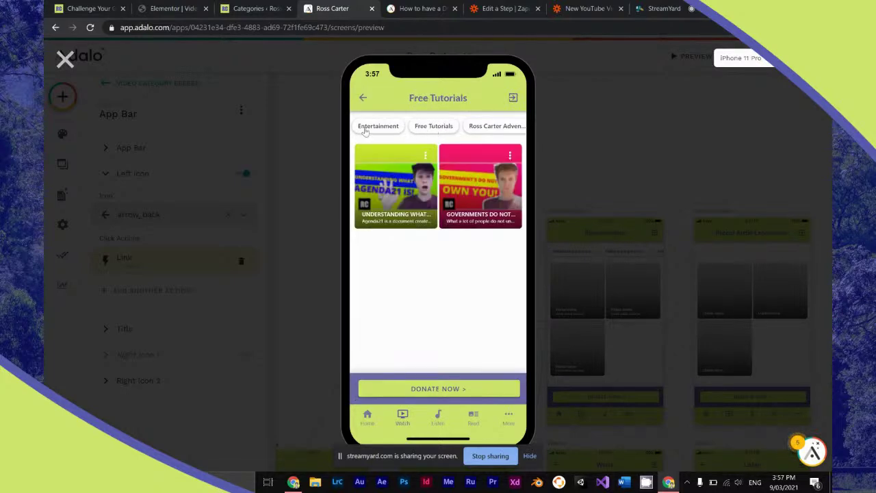
click(64, 59)
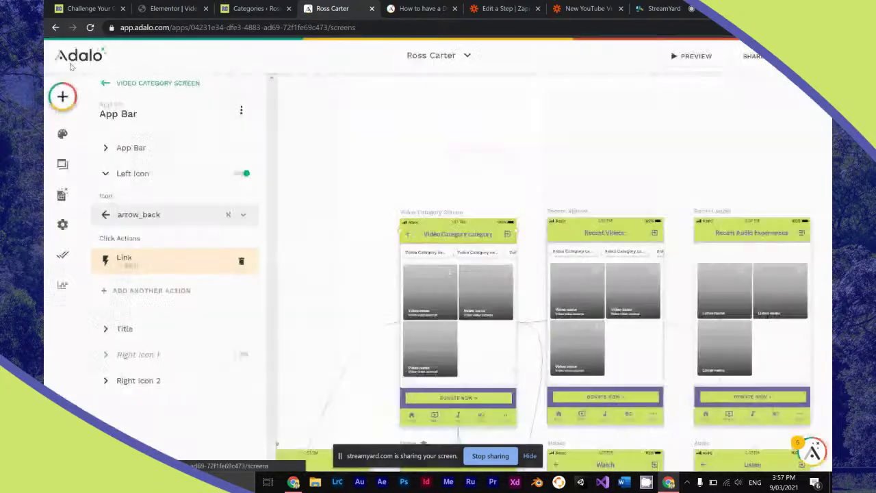
Append ' - Videos' after the category name in the Video Category screen's app bar title.
click(460, 252)
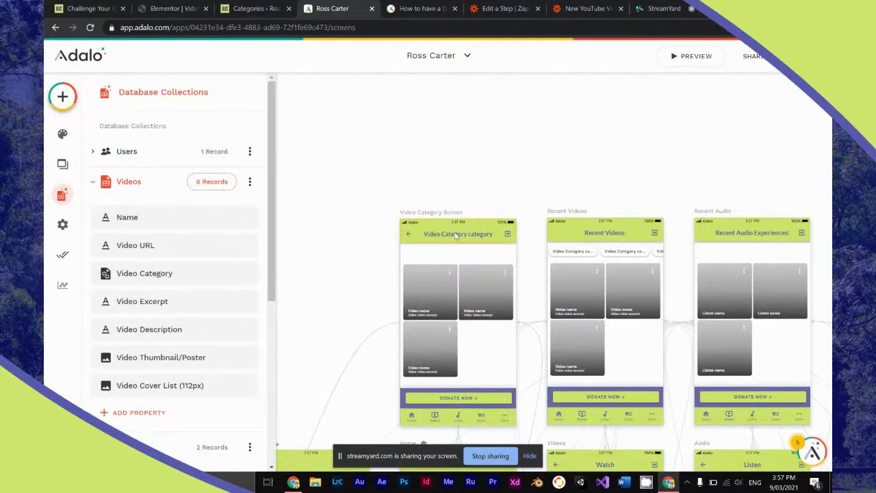
click(457, 234)
click(129, 292)
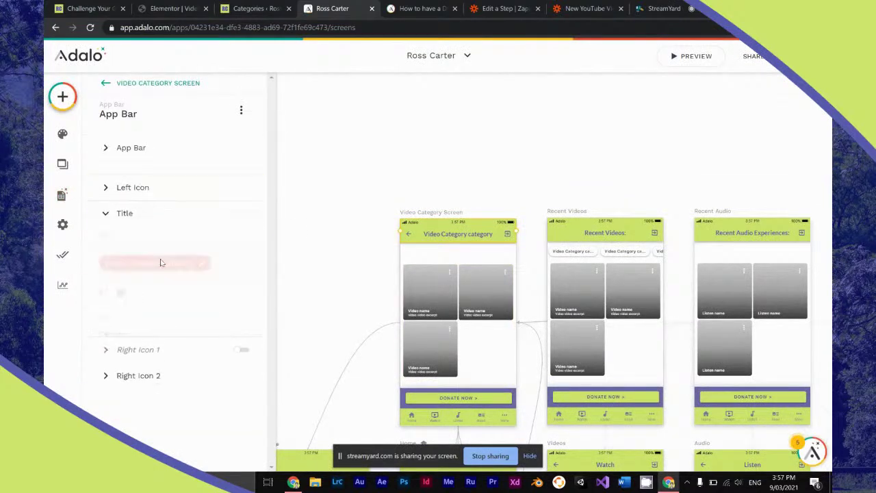
click(230, 249)
text(- Videos)
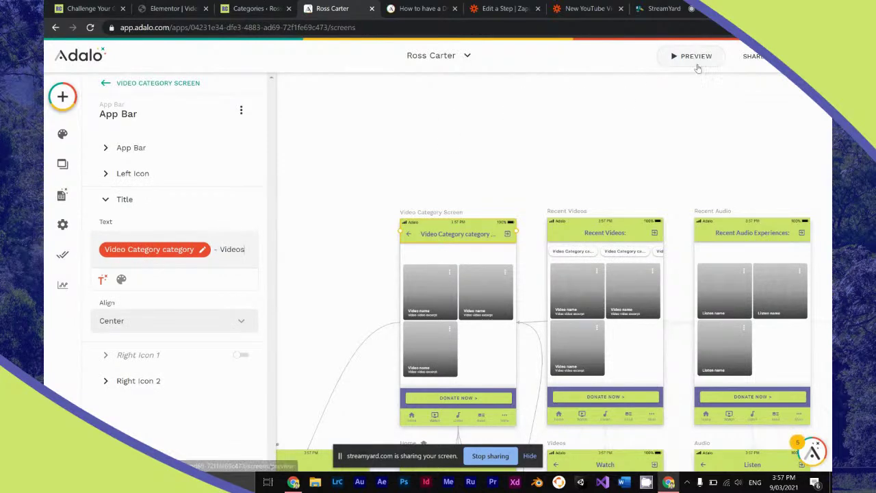
click(693, 57)
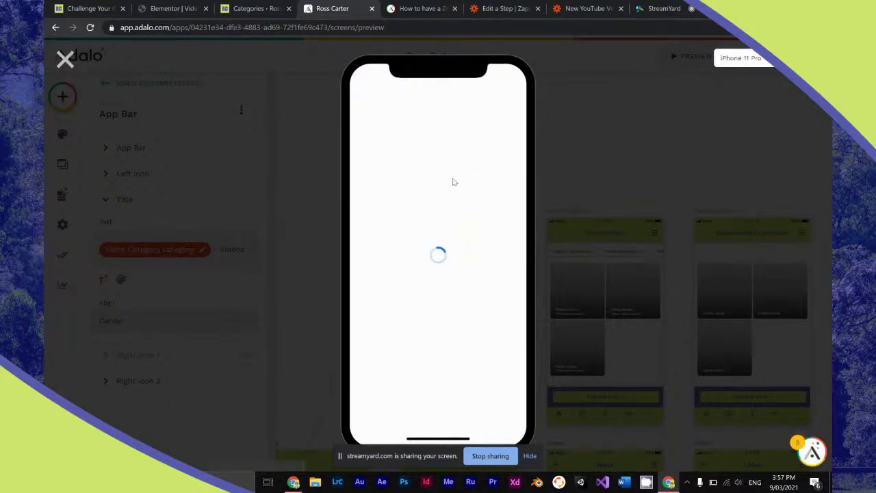
In the preview, check the Free Tutorials category screen and the More No's, Mean Yes! video.
click(402, 418)
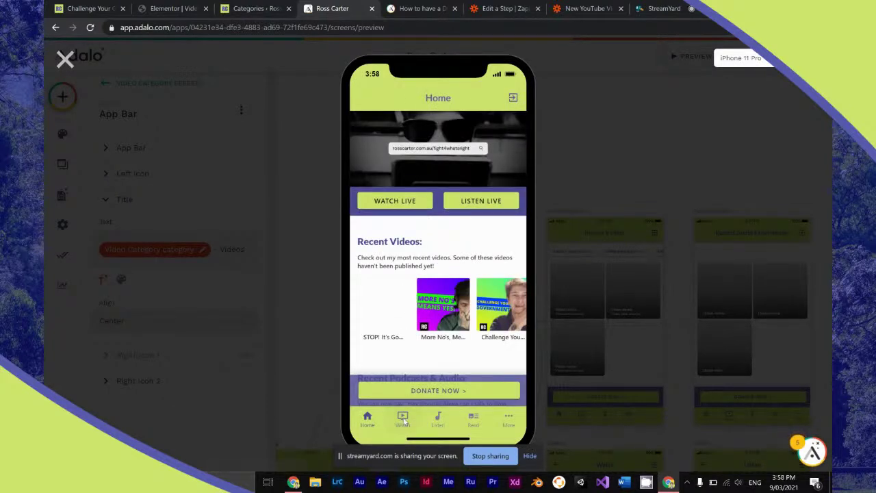
click(426, 130)
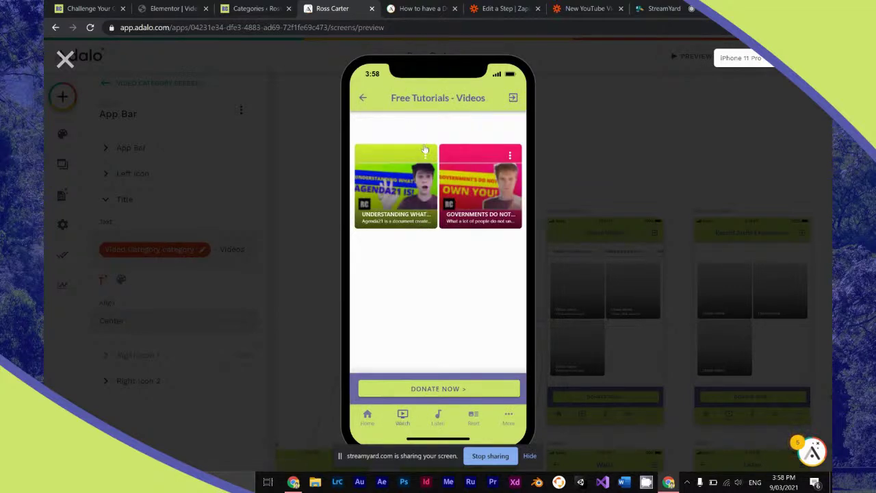
click(363, 100)
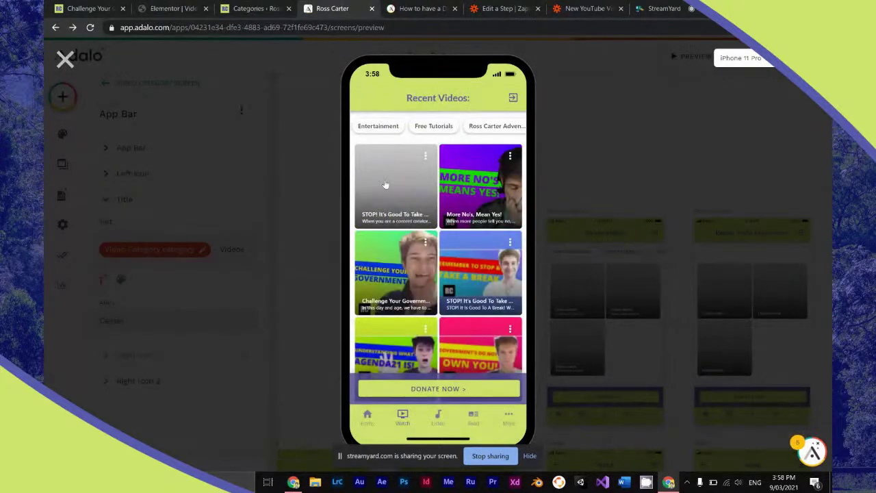
click(459, 183)
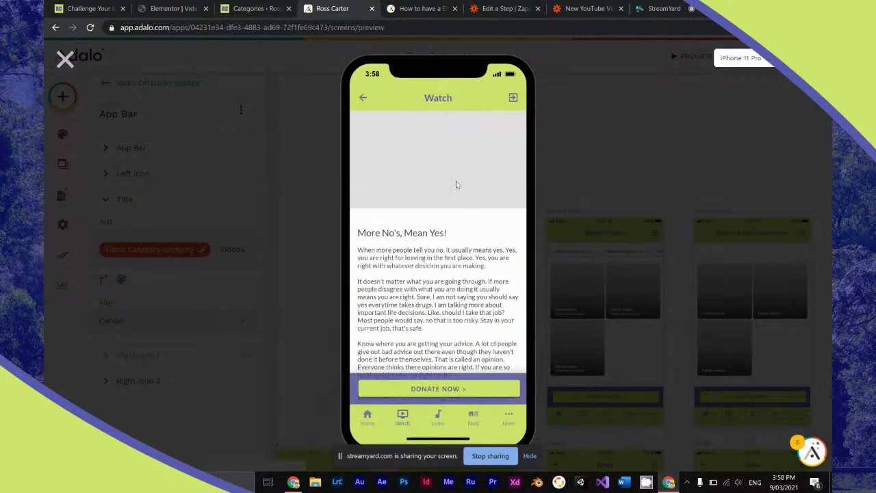
scroll(405, 299, down, 2)
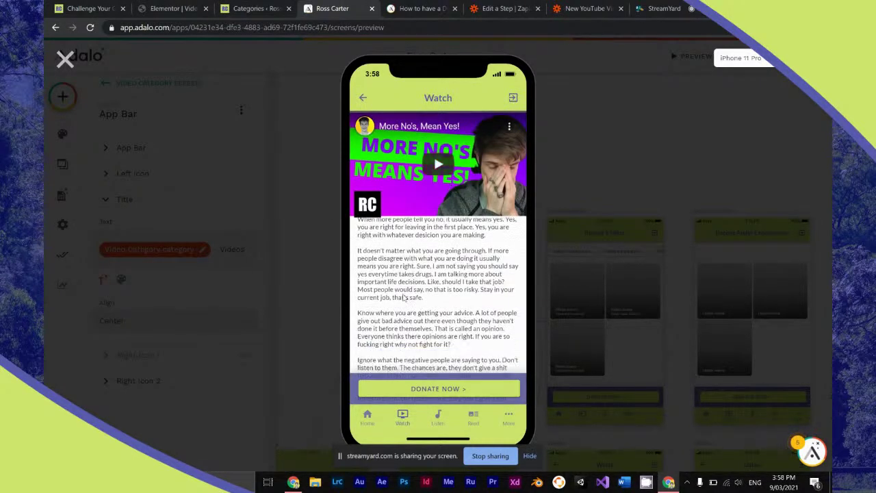
scroll(405, 298, up, 2)
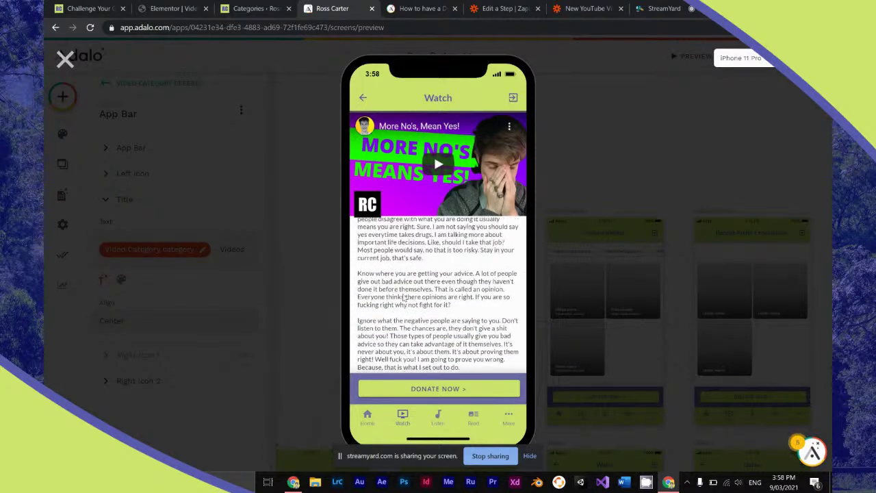
click(363, 98)
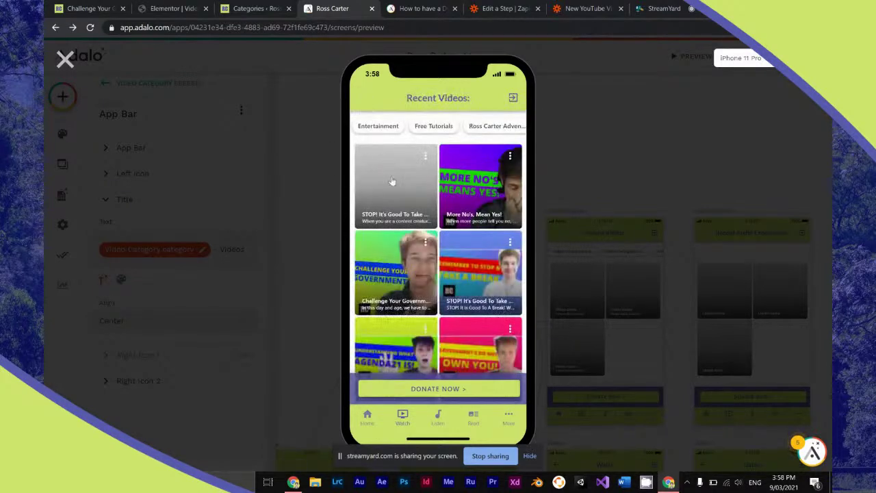
Check the Entertainment, Ross Carter Adventures and Free Tutorials categories and a video, then close the preview.
click(377, 130)
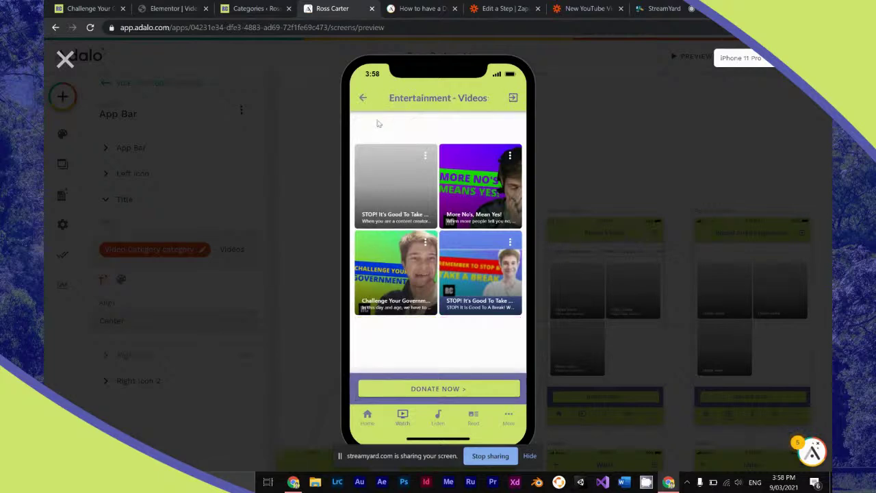
click(362, 98)
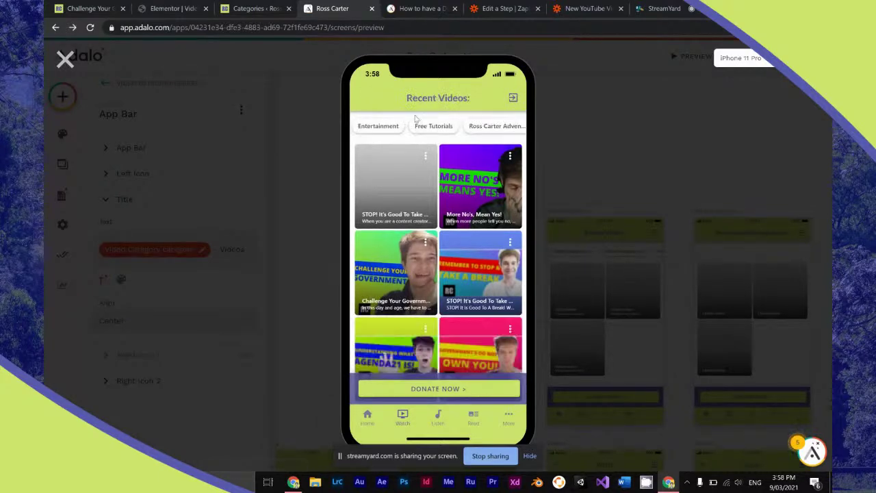
click(478, 129)
click(363, 99)
click(434, 128)
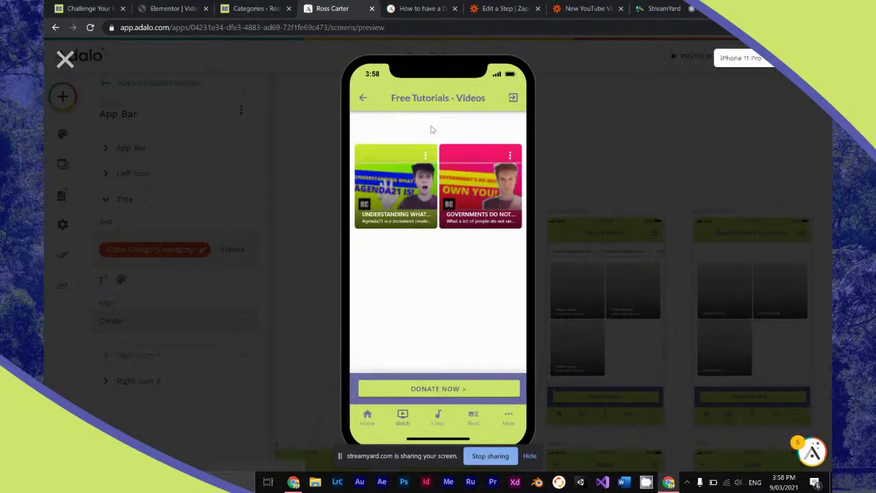
click(483, 198)
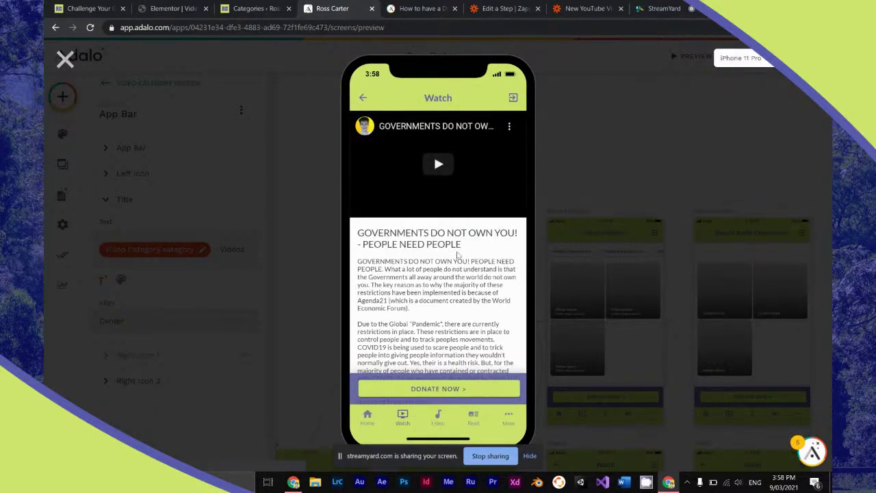
scroll(457, 255, down, 5)
scroll(457, 255, up, 5)
scroll(457, 255, down, 3)
scroll(457, 255, up, 4)
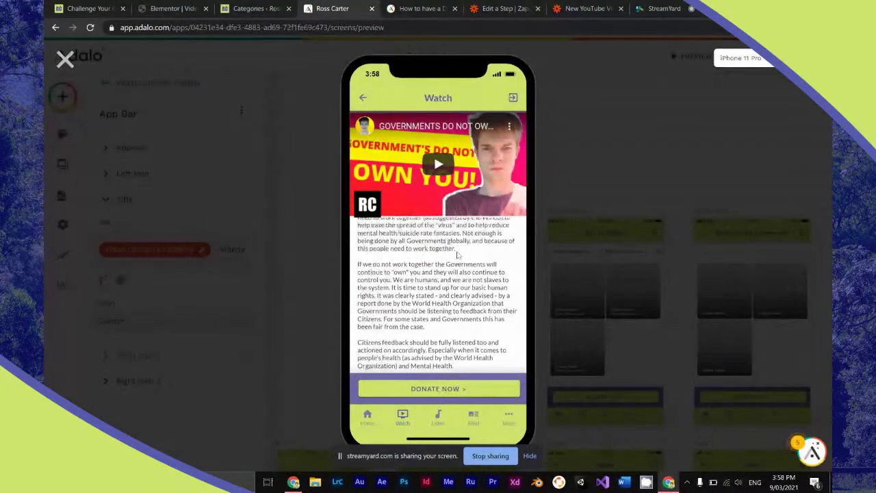
click(402, 415)
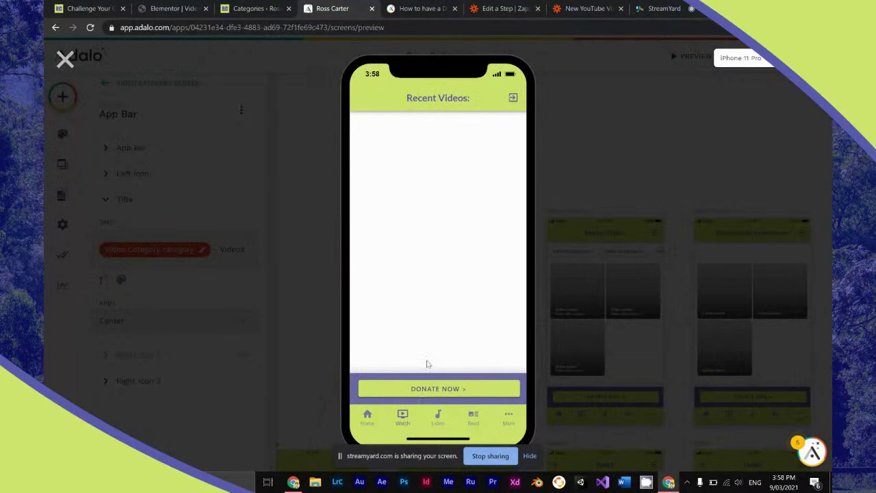
click(65, 60)
Change the Recent Videos app bar title text to 'Latest Videos to Watch'.
click(614, 229)
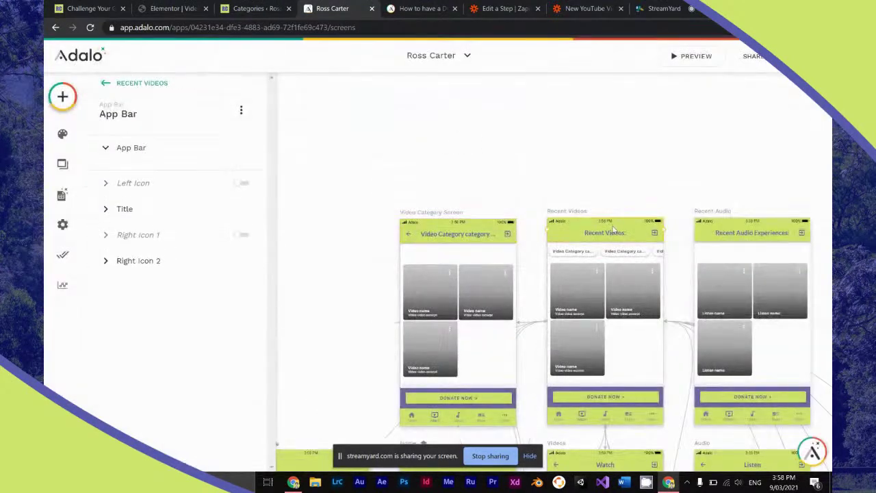
scroll(537, 167, right, 5)
scroll(538, 167, left, 3)
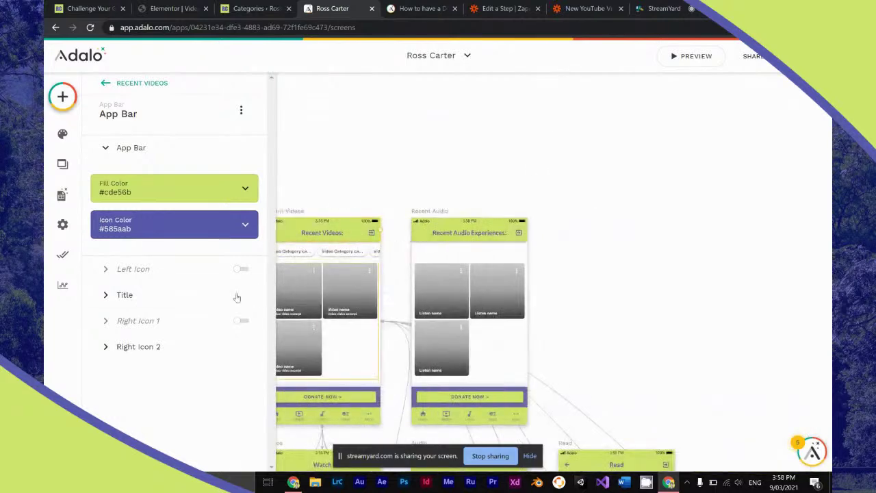
click(171, 296)
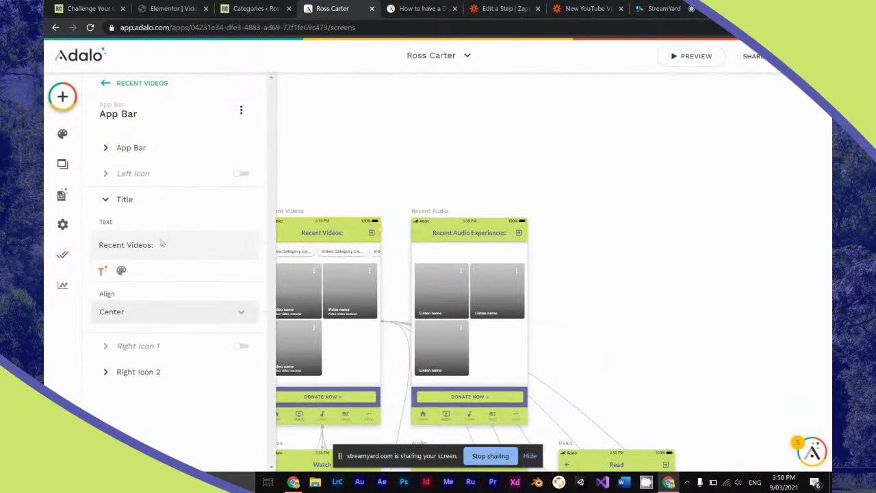
triple_click(126, 250)
text(Latest Videos to Watch)
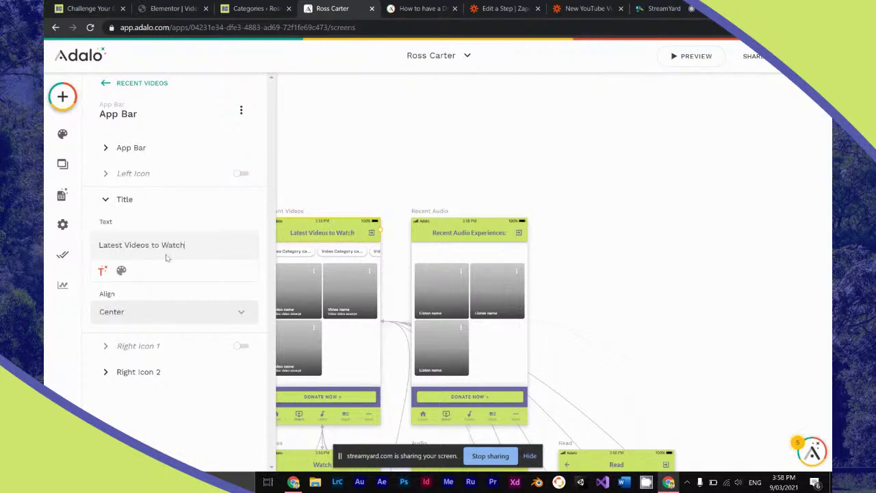
click(368, 177)
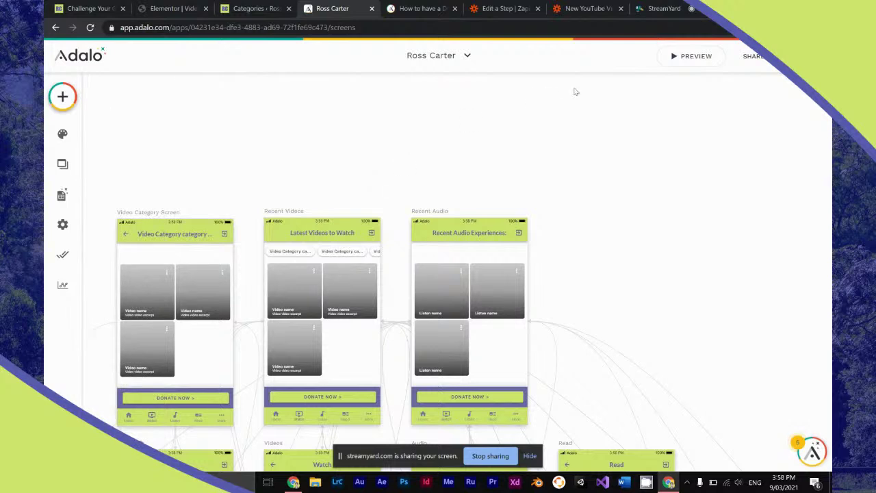
click(692, 55)
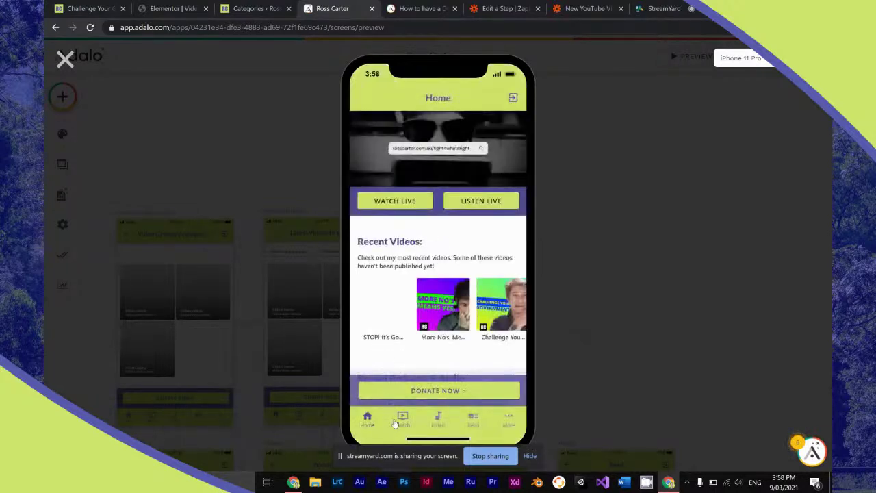
In the preview, open the Free Tutorials, Entertainment and adventures category screens from Latest Videos to Watch and back.
click(403, 421)
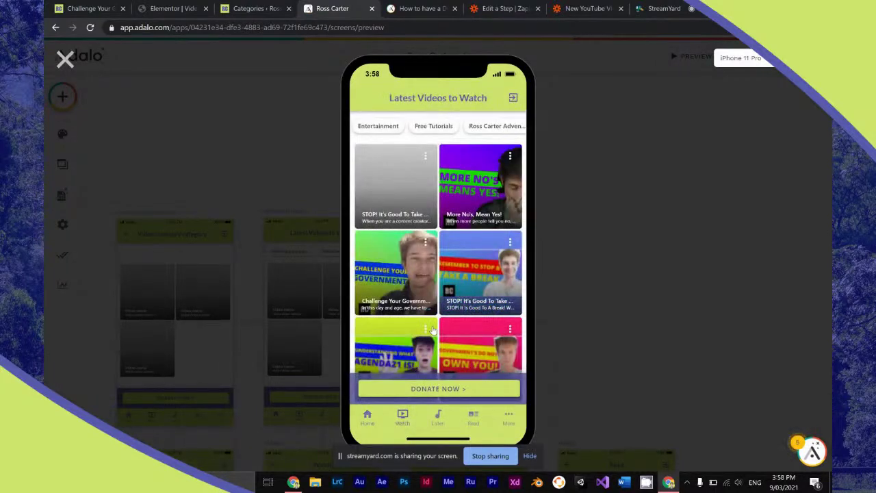
click(430, 130)
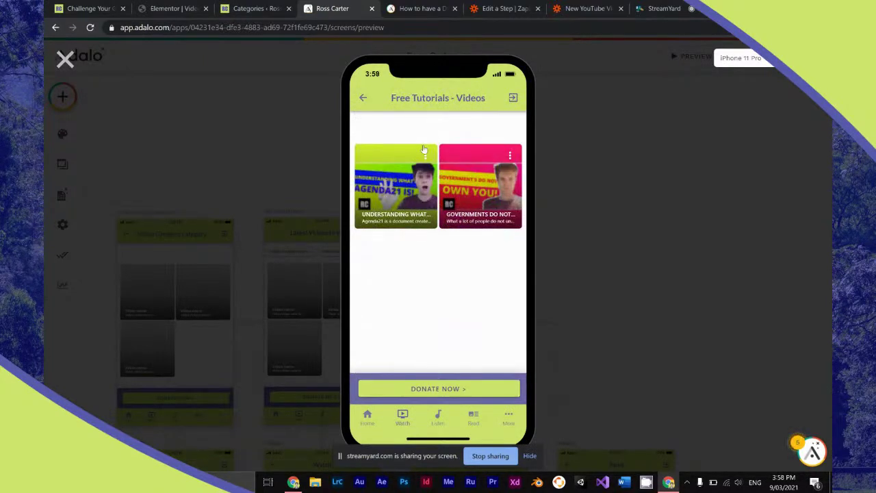
click(363, 100)
click(375, 124)
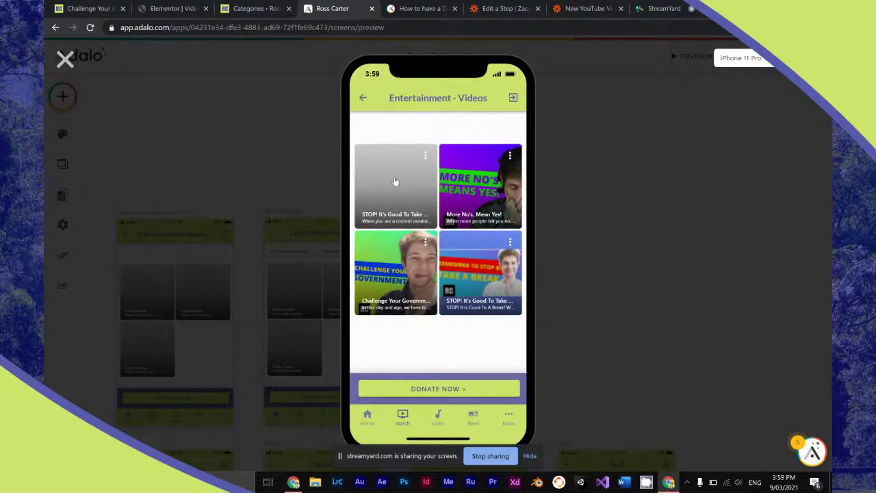
click(364, 99)
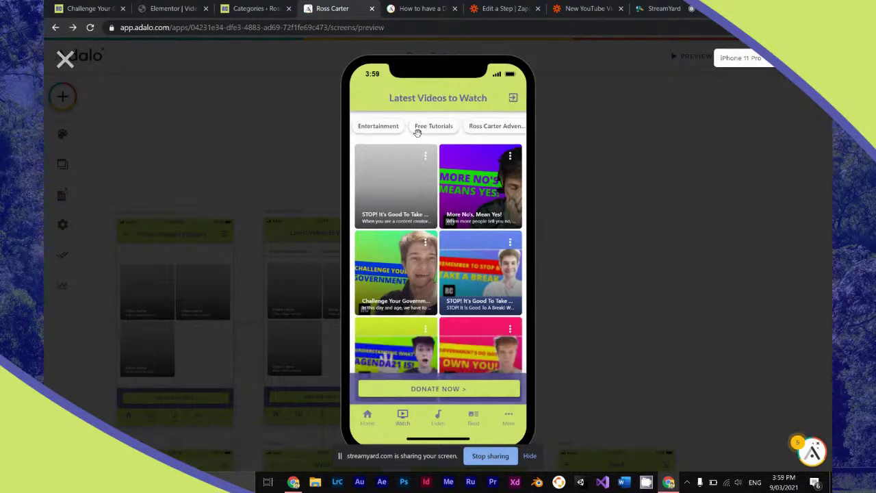
click(438, 130)
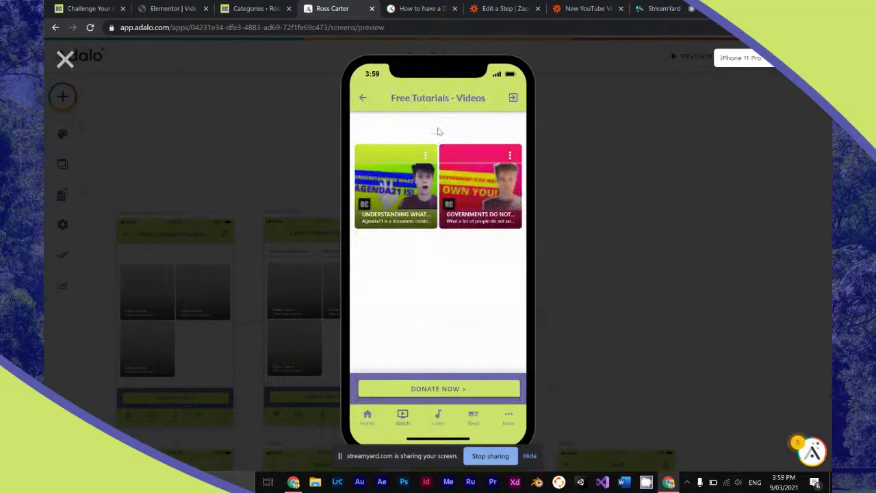
click(362, 100)
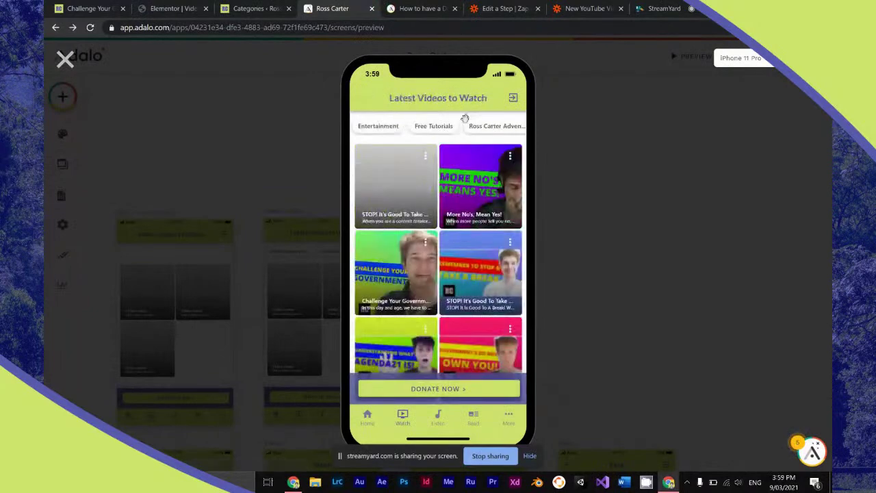
click(500, 131)
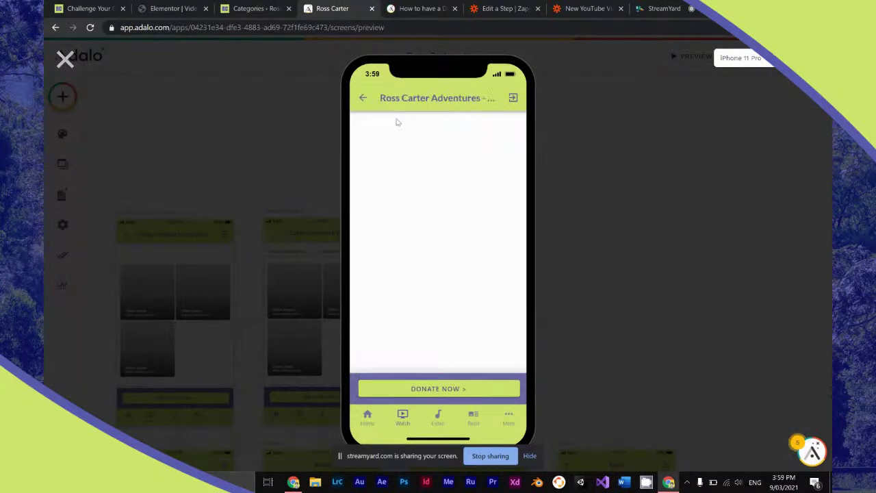
click(364, 100)
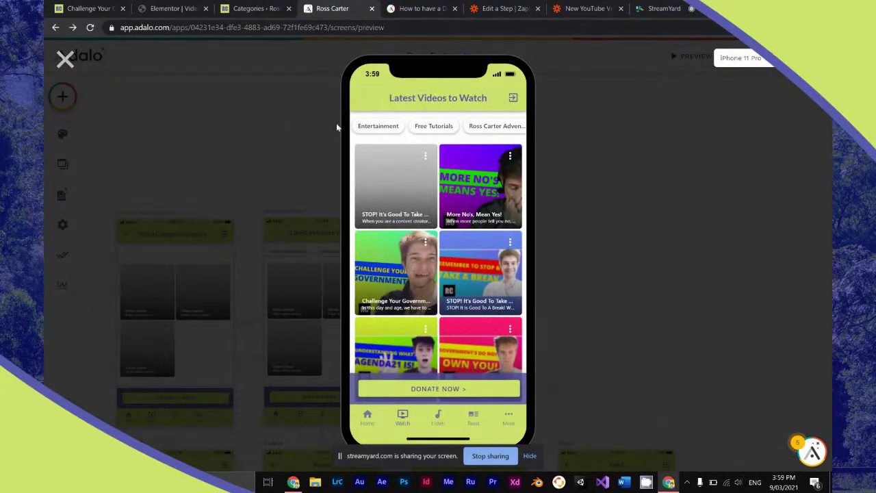
Open the AGENDA21 video's detail screen, then close the preview.
scroll(463, 219, down, 1)
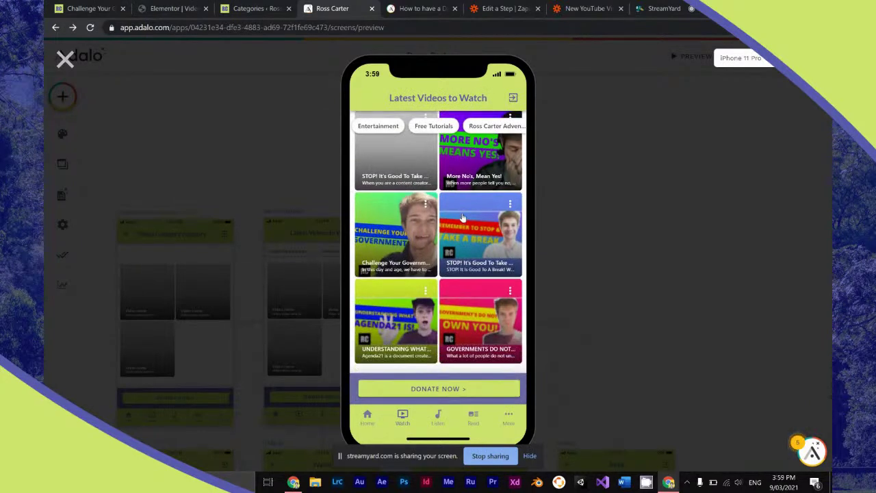
scroll(463, 218, up, 1)
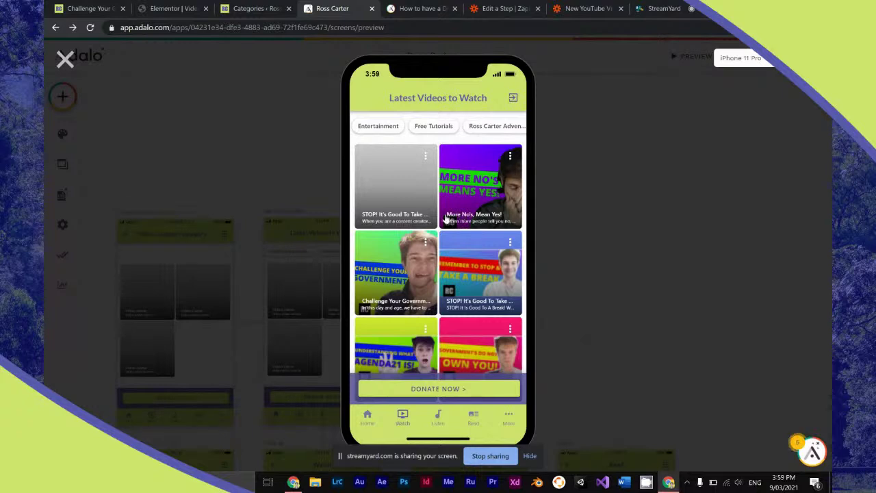
click(412, 357)
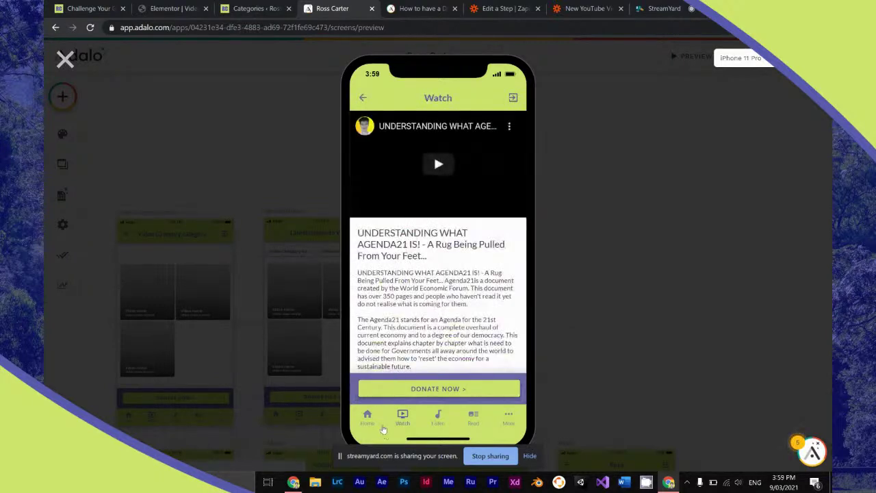
scroll(408, 348, down, 5)
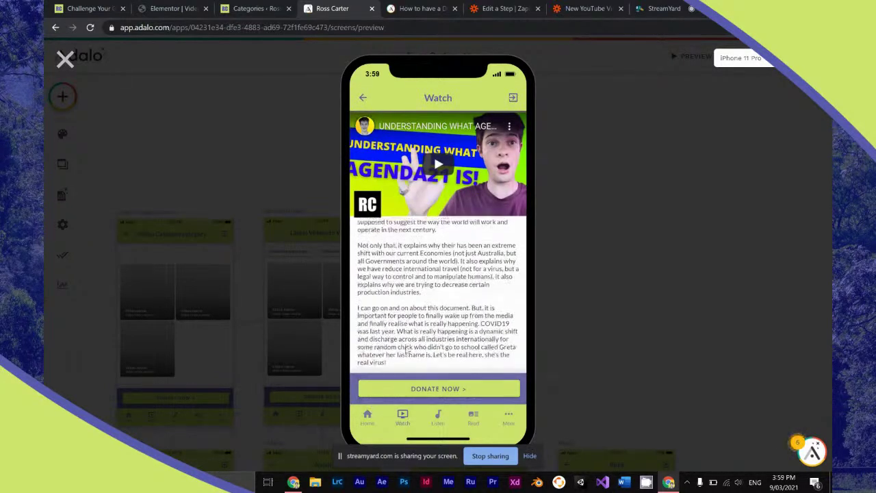
scroll(407, 349, up, 5)
click(65, 59)
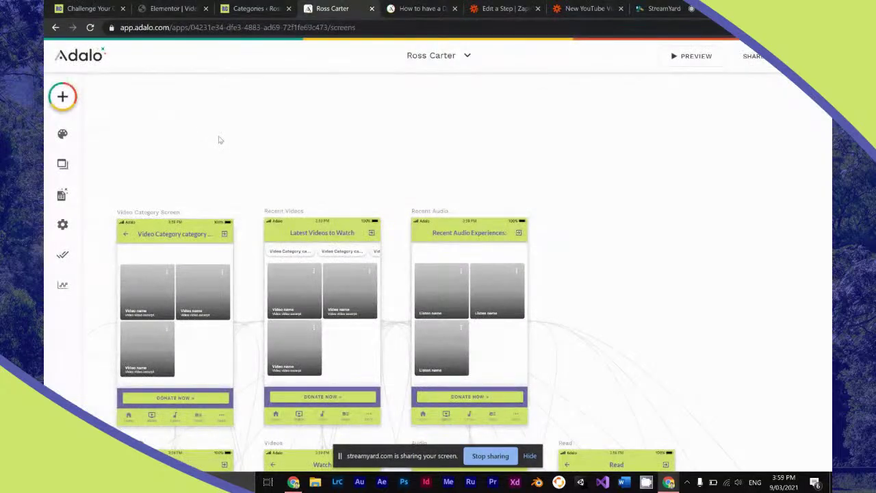
Nudge the Watch screen's Name and Video Description labels down slightly.
scroll(219, 139, down, 10)
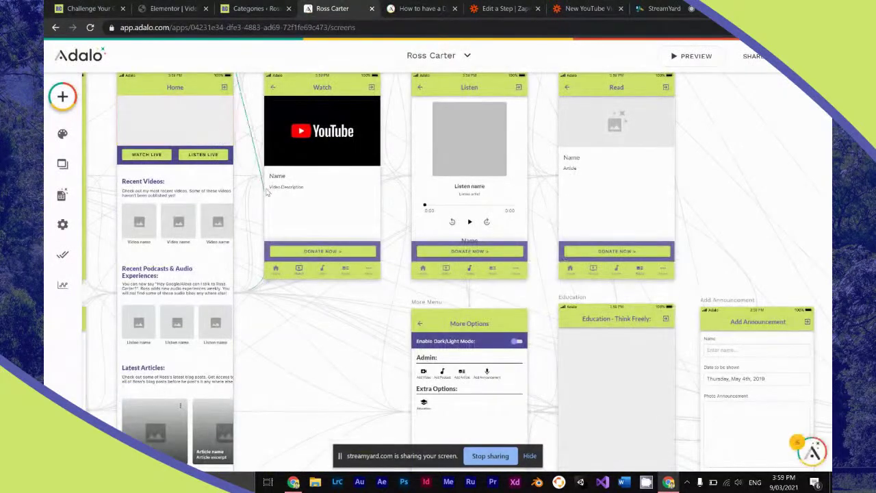
scroll(267, 192, left, 3)
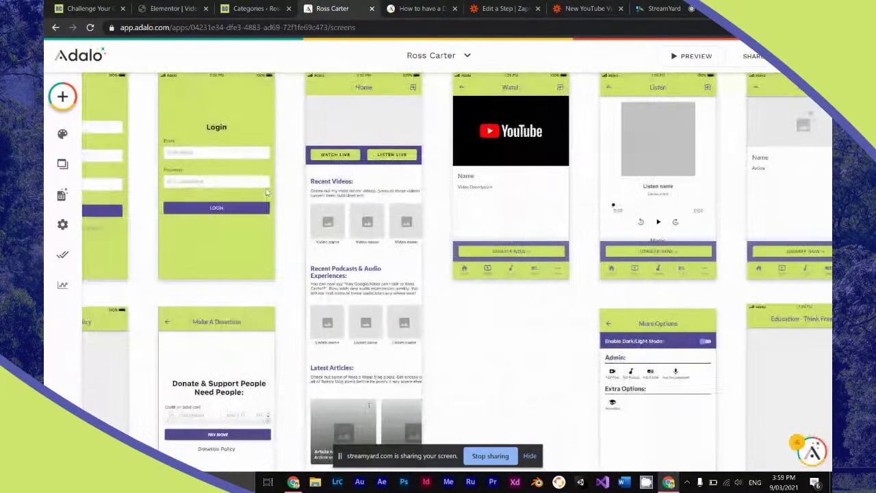
click(474, 176)
shift+click(473, 187)
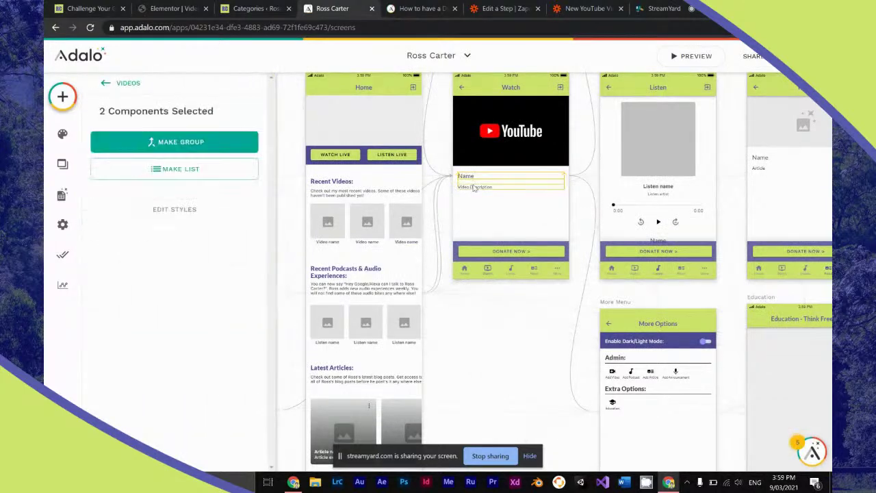
key(Down)
key(Down)
key(Down)
key(Down)
key(Down)
key(Down)
key(Down)
key(Down)
key(Down)
key(Down)
key(Down)
key(Down)
key(Down)
key(Down)
key(Down)
key(Down)
key(Down)
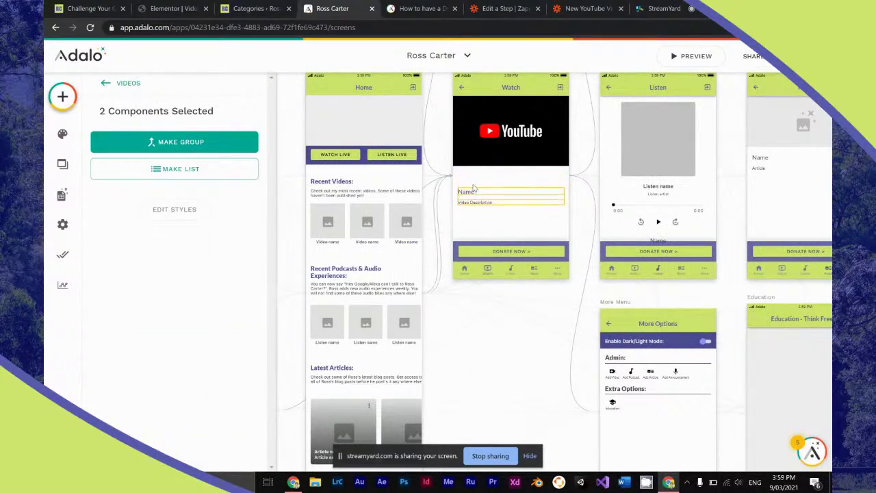
key(Escape)
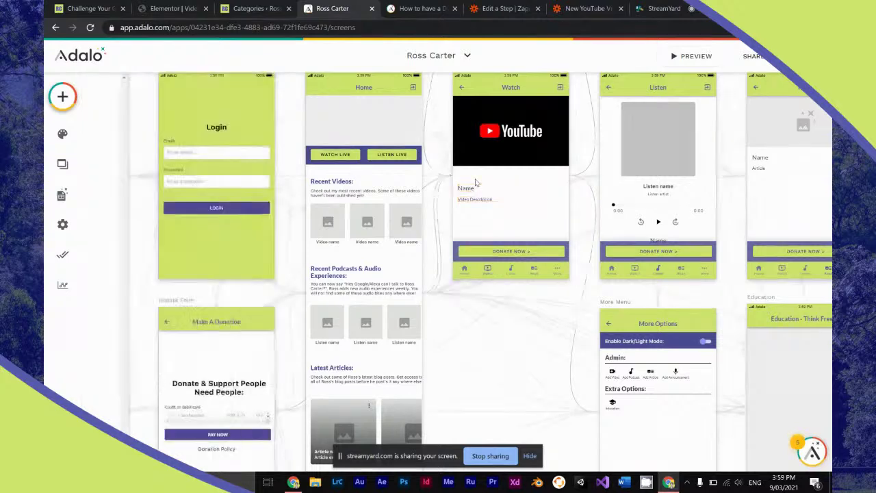
Drag the Recent Videos category chip list down below the video grid.
scroll(475, 182, up, 3)
scroll(476, 182, up, 5)
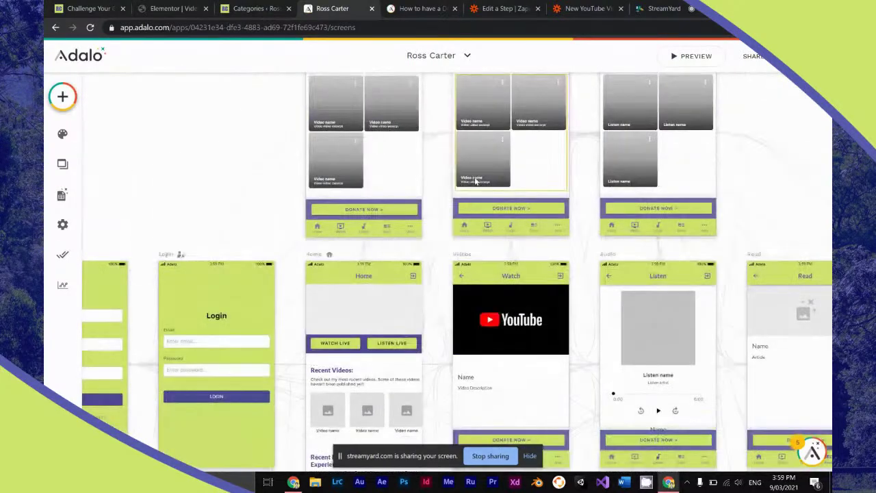
scroll(475, 187, down, 5)
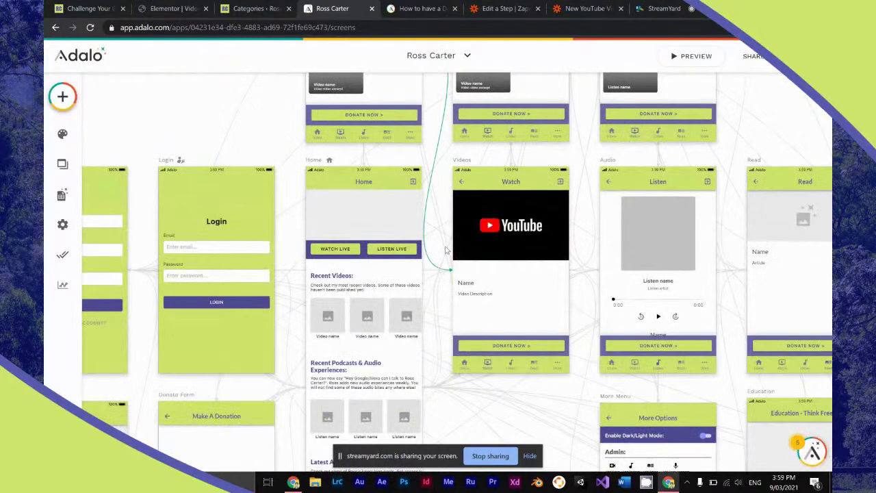
scroll(477, 212, up, 6)
click(494, 167)
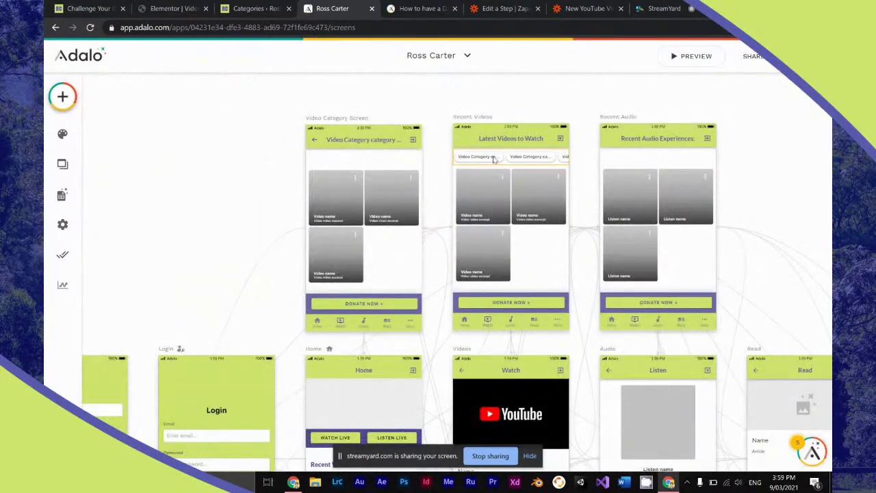
scroll(493, 160, down, 9)
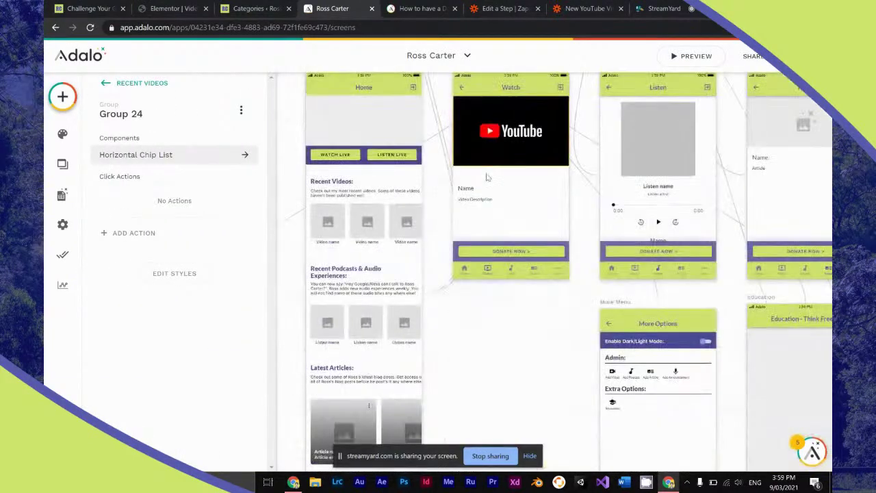
scroll(485, 180, up, 12)
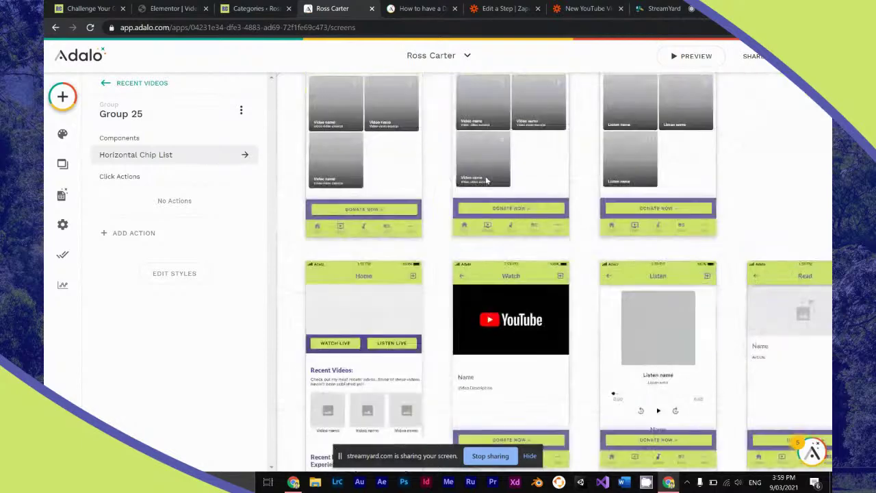
drag(518, 258, 510, 378)
scroll(517, 381, down, 6)
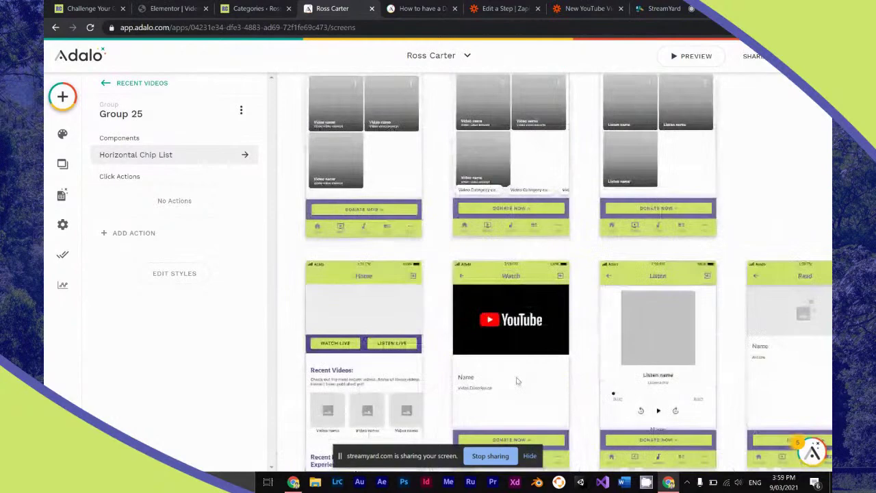
scroll(517, 380, down, 3)
scroll(517, 369, up, 3)
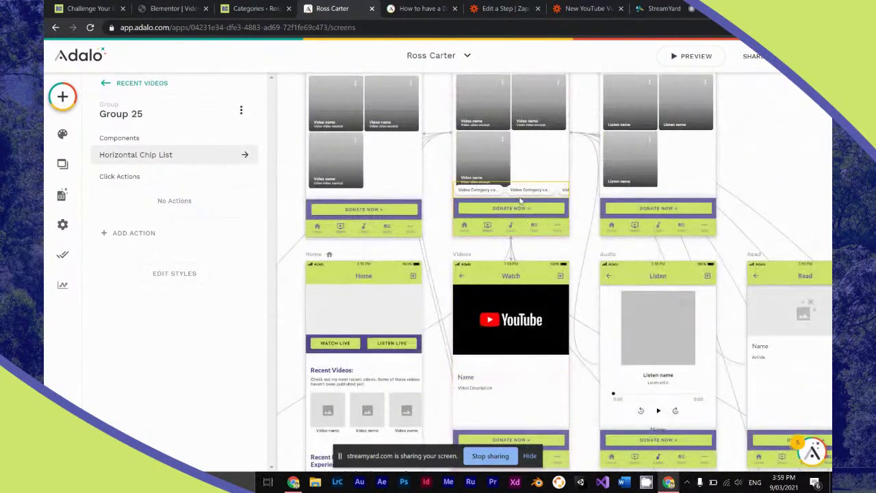
Move the category chip list onto the Watch screen, ungroup it, and keep Video Categories as its list.
drag(520, 200, 526, 365)
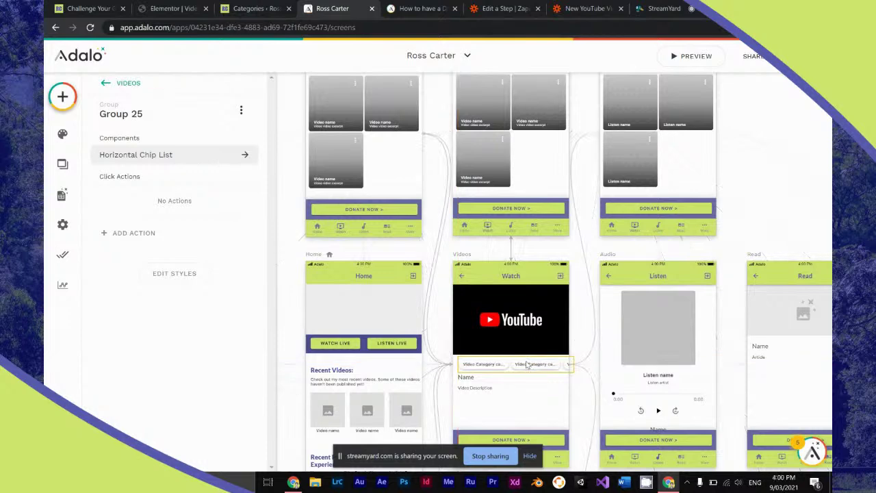
click(241, 112)
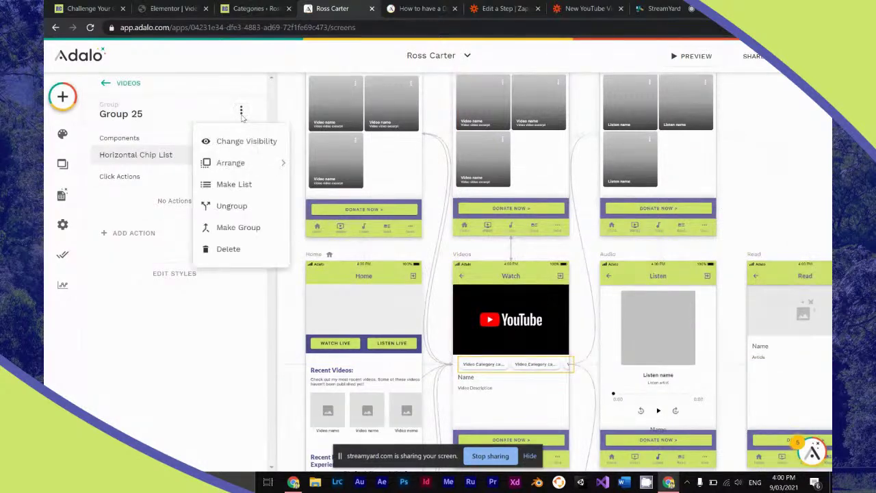
click(231, 205)
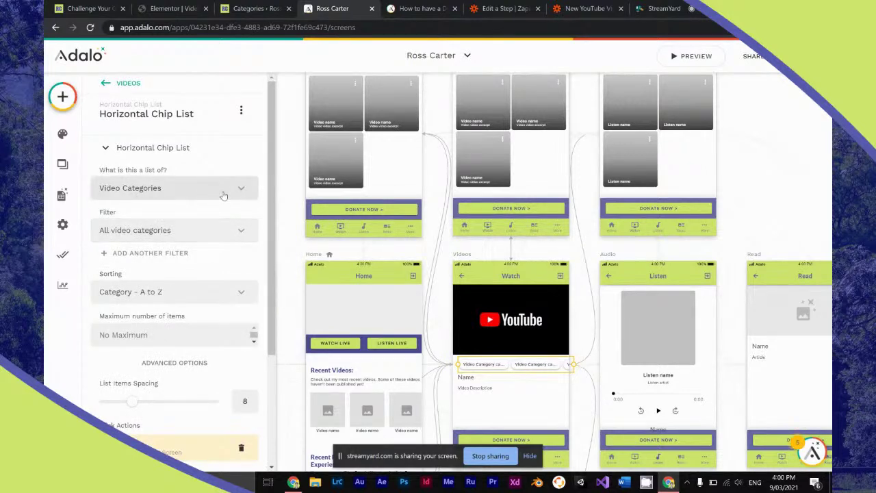
click(223, 196)
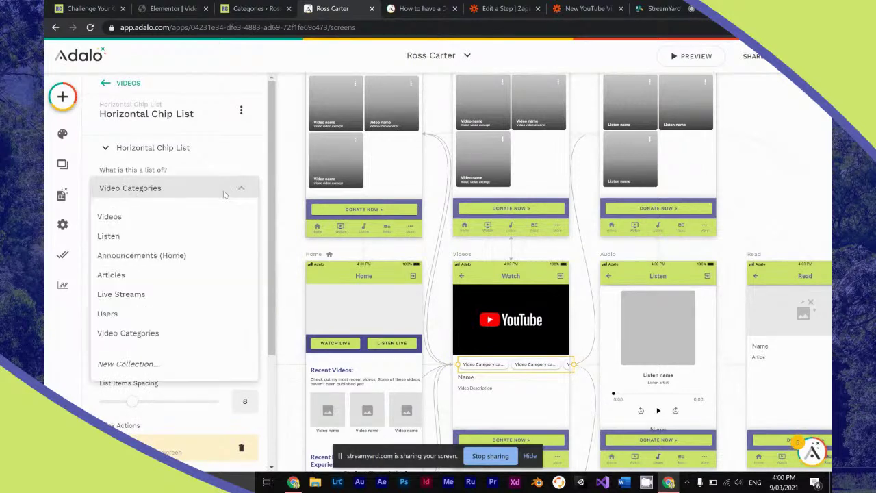
click(249, 155)
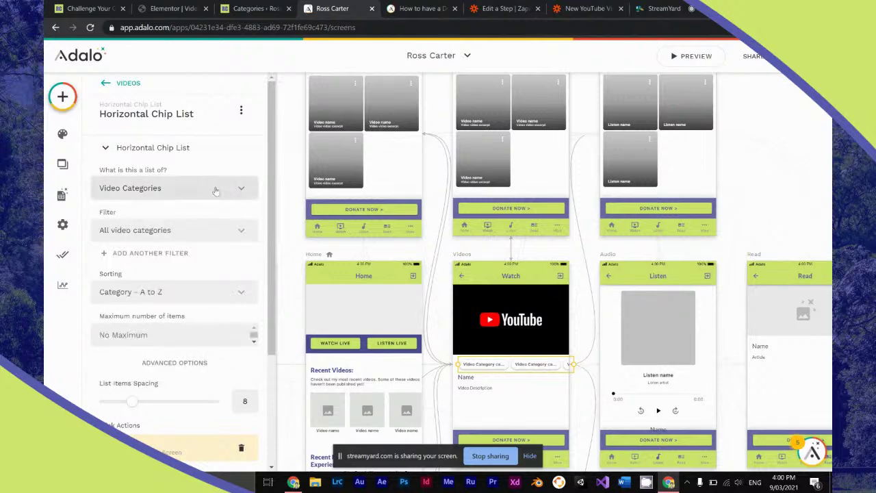
click(215, 189)
click(230, 168)
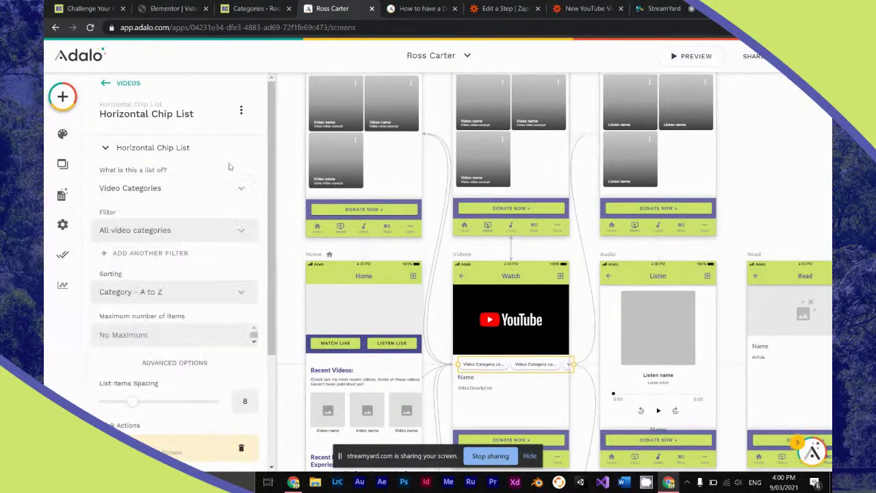
scroll(229, 166, down, 2)
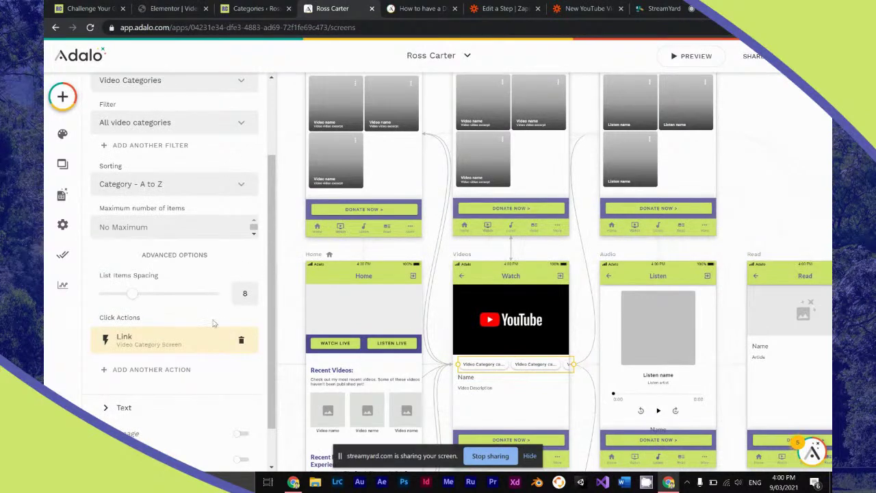
scroll(214, 332, up, 1)
scroll(171, 363, down, 2)
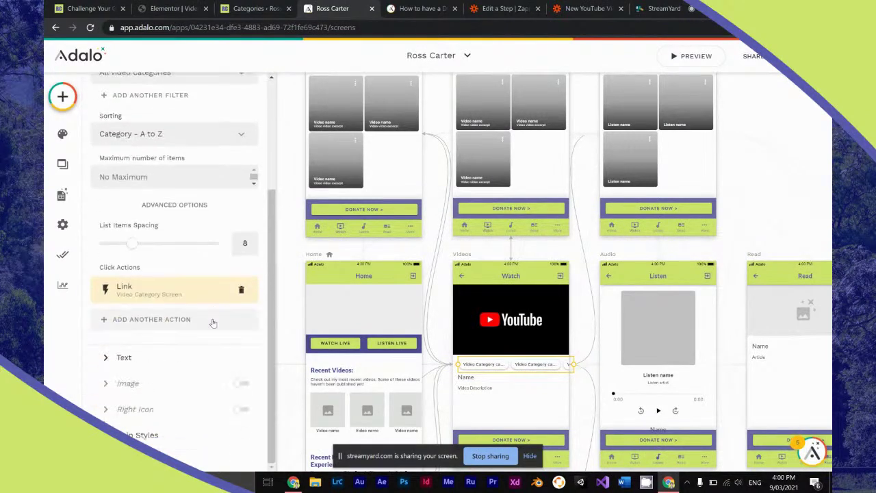
Delete the chip list's Title Text so the chips show no category names.
click(160, 358)
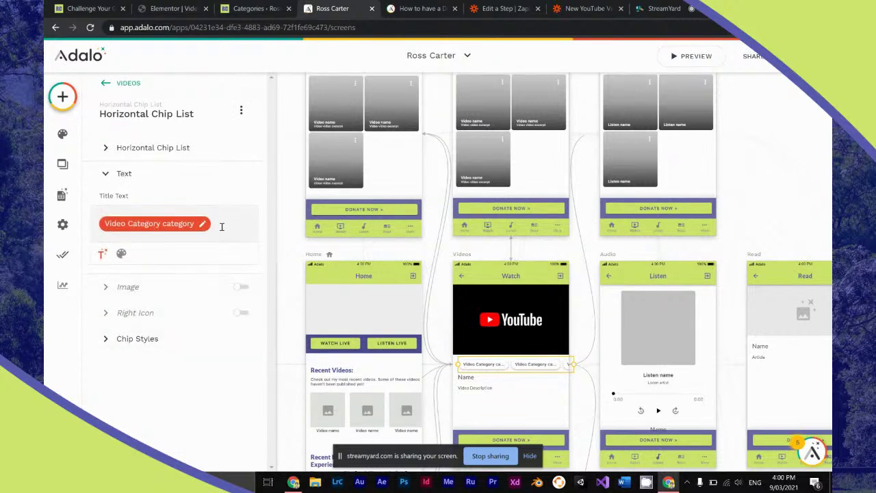
key(BackSpace)
click(102, 245)
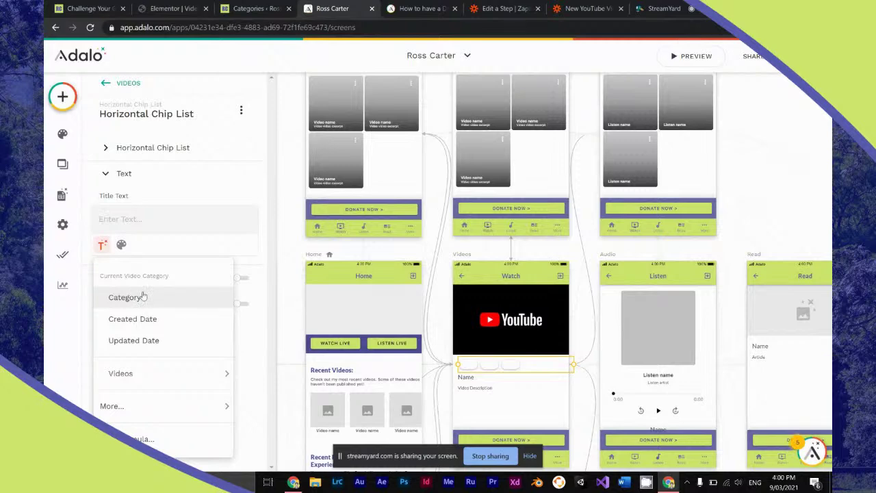
mouse_move(158, 375)
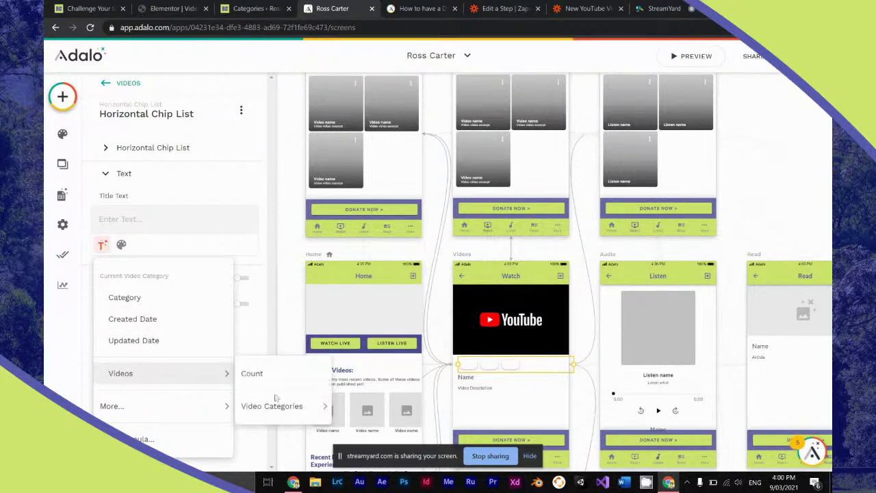
click(526, 405)
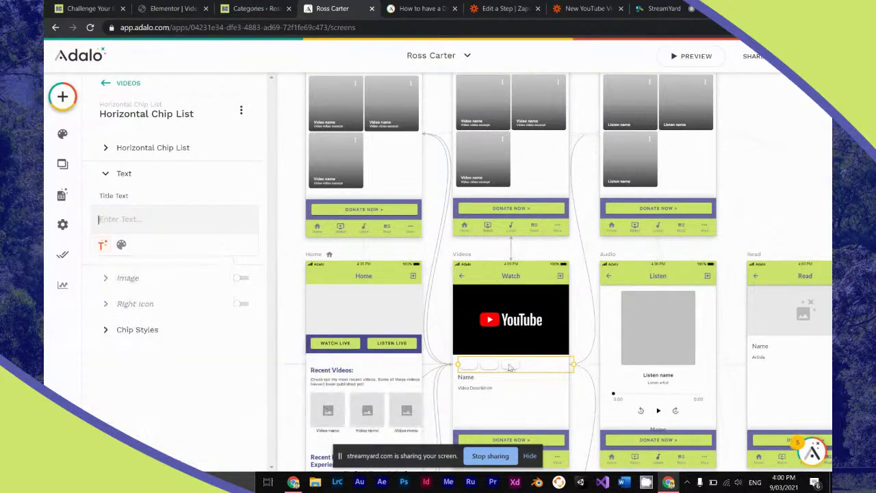
key(Escape)
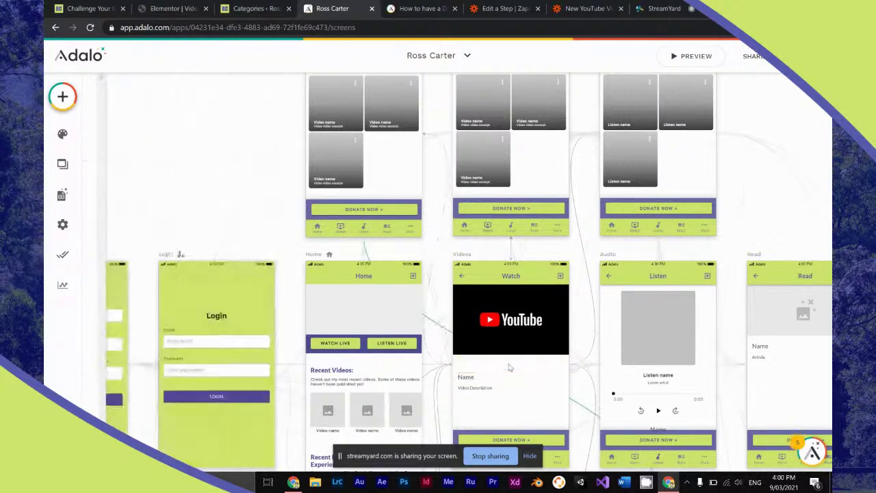
Drag a copy of the Video Description label above Name and change its text to 'Video Category:'.
scroll(507, 367, up, 3)
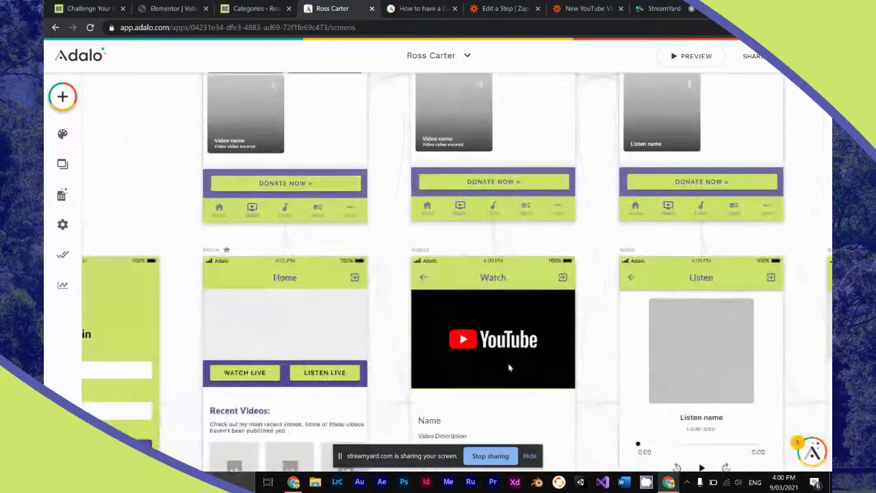
scroll(508, 367, up, 3)
scroll(509, 368, down, 3)
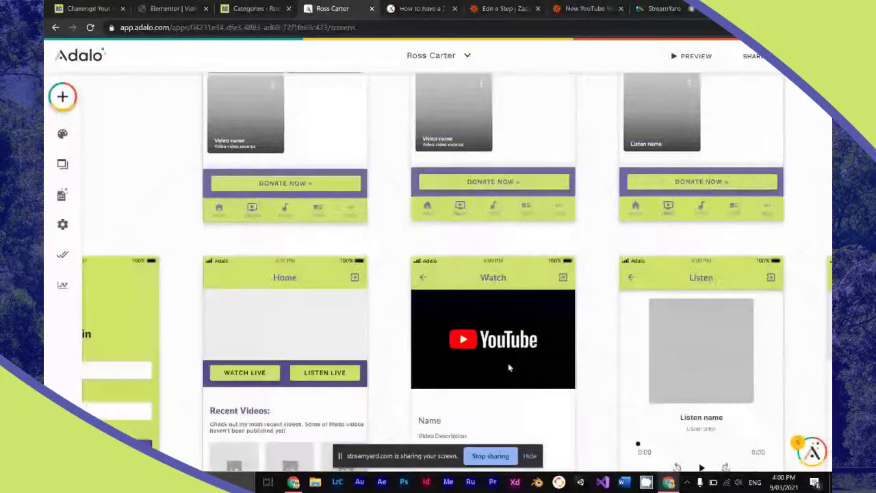
scroll(507, 363, down, 2)
click(441, 342)
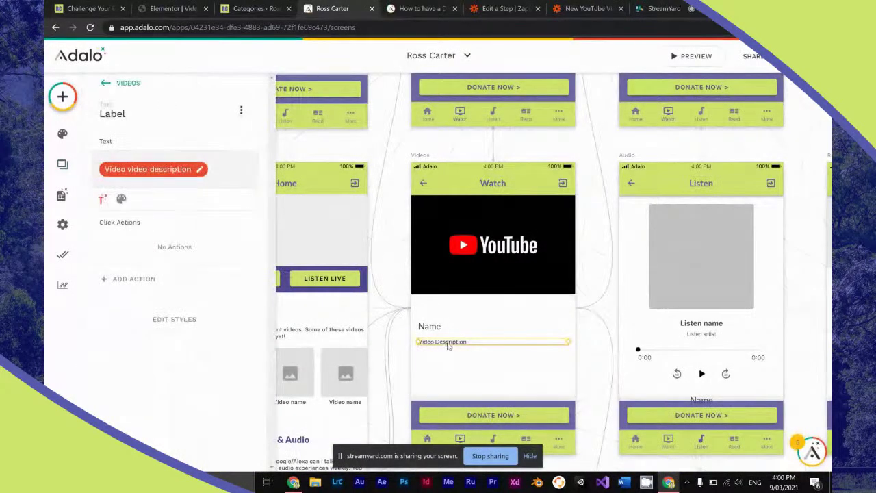
drag(441, 341, 449, 311)
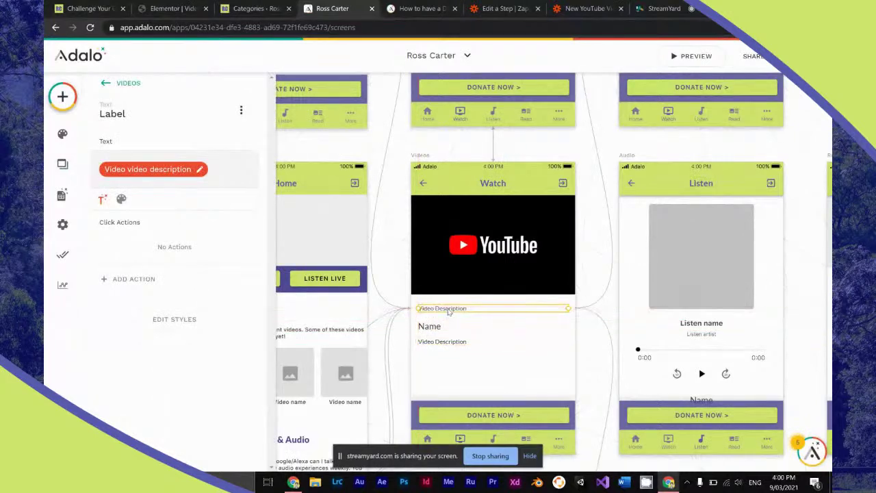
click(233, 168)
key(BackSpace)
text(Video Category:)
Adjust the Video Category: label's width so its text fits on one line.
drag(566, 307, 463, 312)
right_click(463, 309)
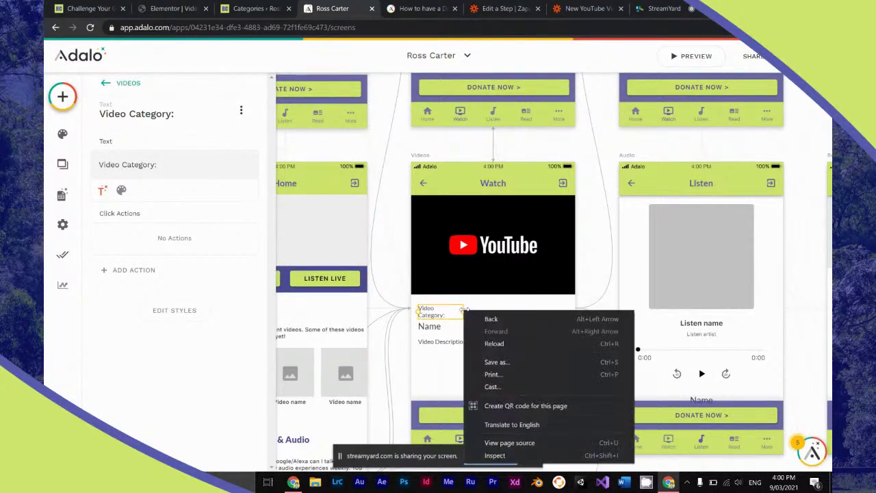
key(Escape)
drag(465, 310, 471, 310)
Duplicate the Video Category: label to its right and make the copy bold.
click(486, 313)
click(441, 309)
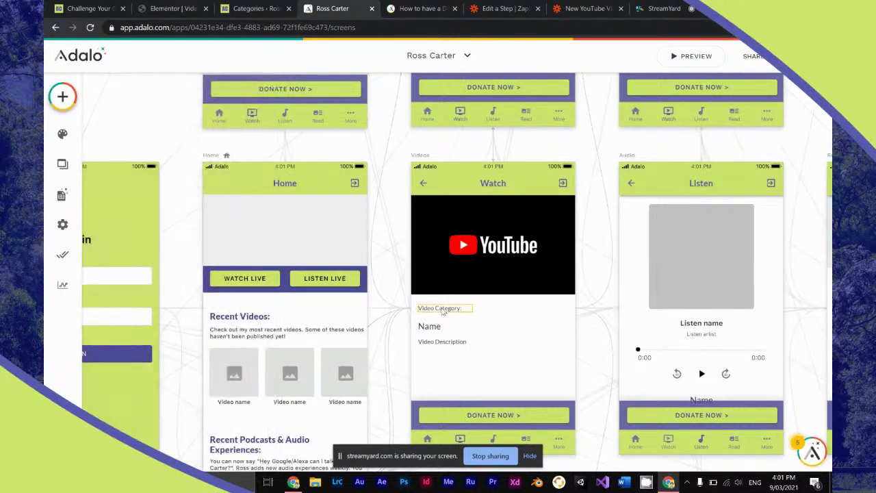
drag(441, 310, 442, 311)
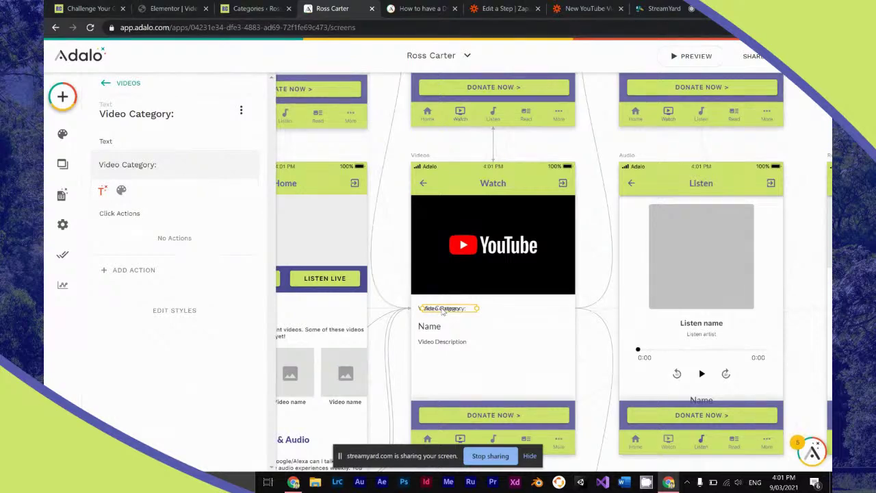
drag(443, 310, 536, 312)
key(shift+Left)
key(shift+Left)
key(shift+Left)
key(shift+Left)
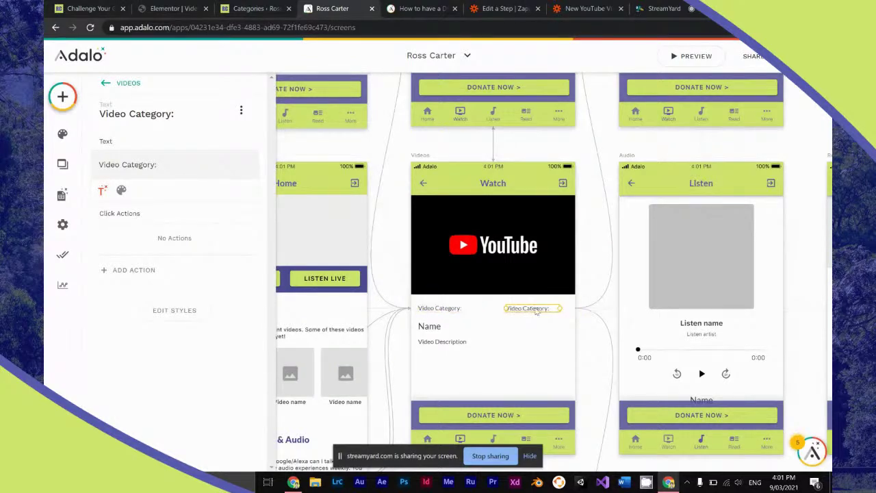
key(shift+Left)
key(shift+Left)
key(shift+Left)
key(shift+Left)
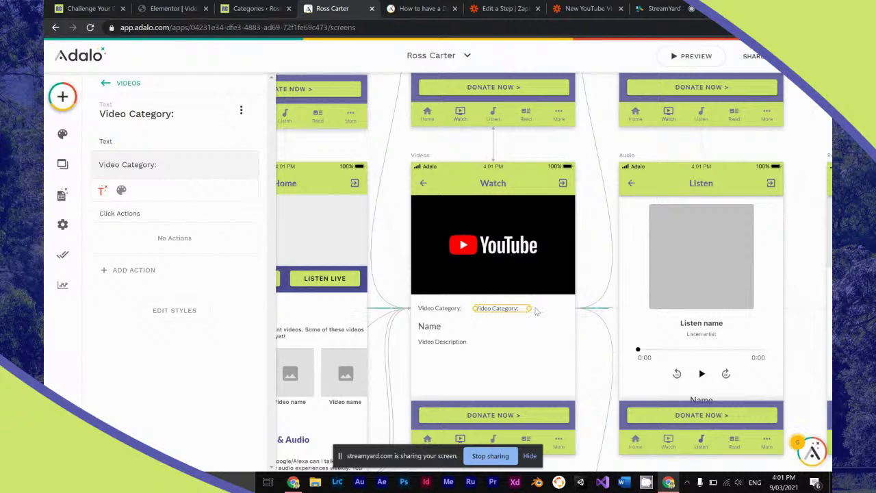
key(Right)
key(Right)
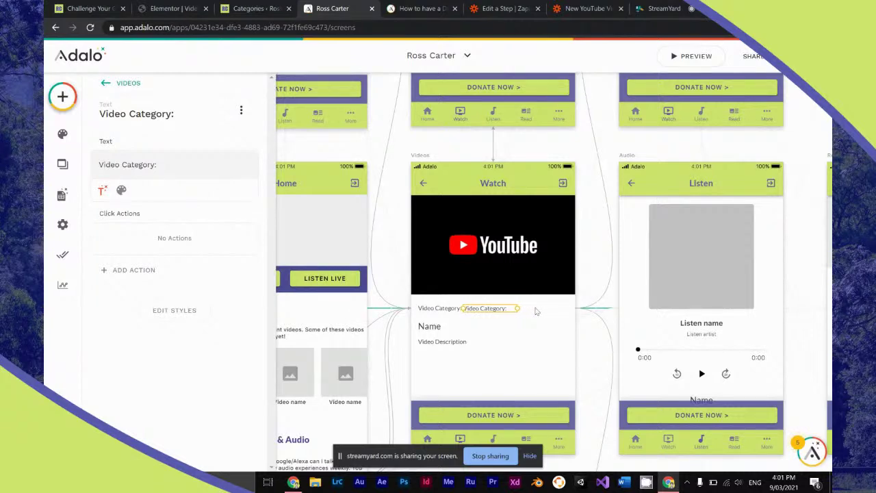
click(122, 191)
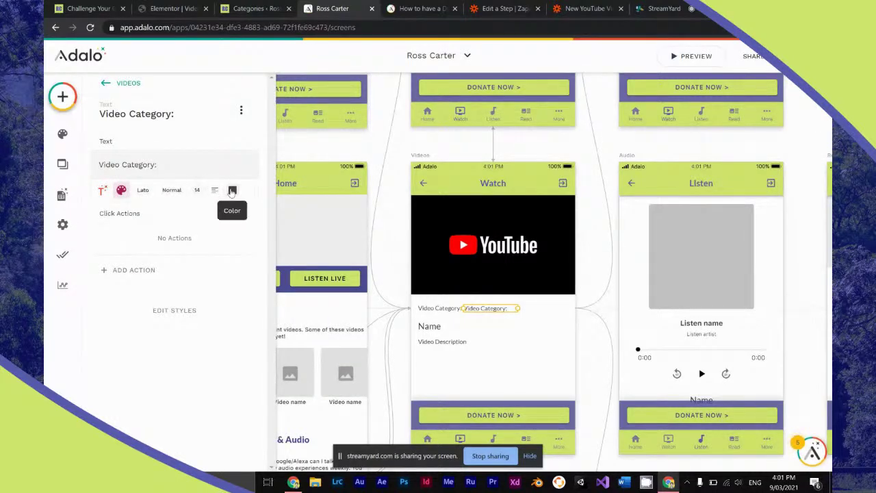
click(172, 189)
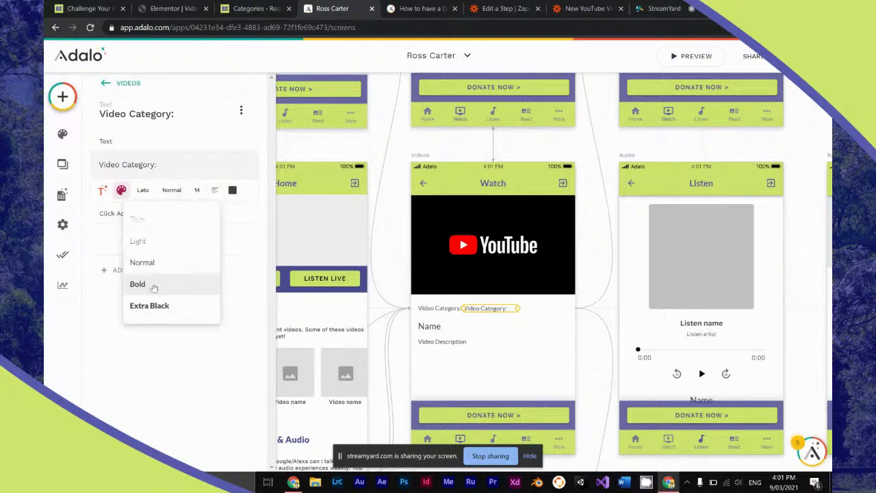
click(154, 286)
Replace the copied label's text with the current video's category as Magic Text.
key(ctrl+a)
key(BackSpace)
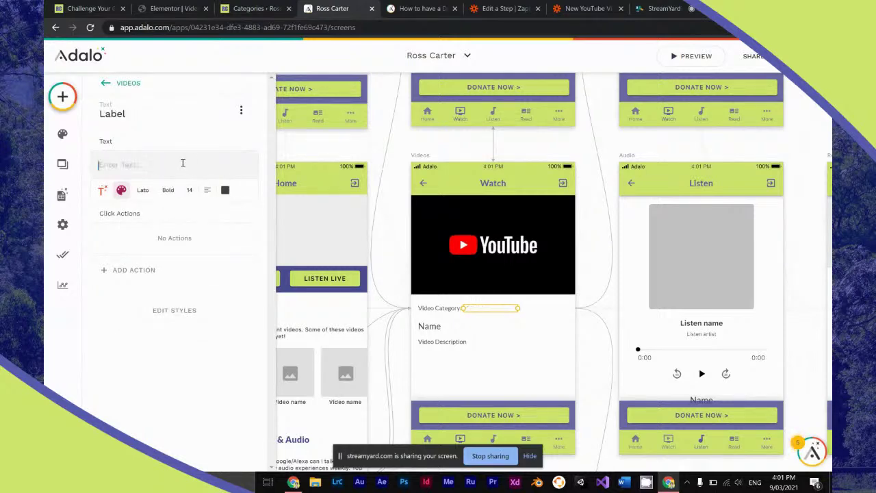
click(102, 190)
mouse_move(134, 223)
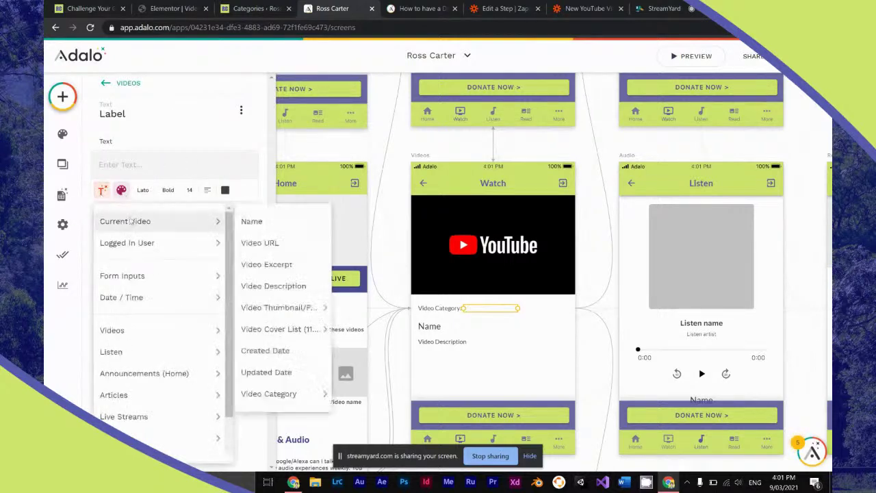
mouse_move(300, 393)
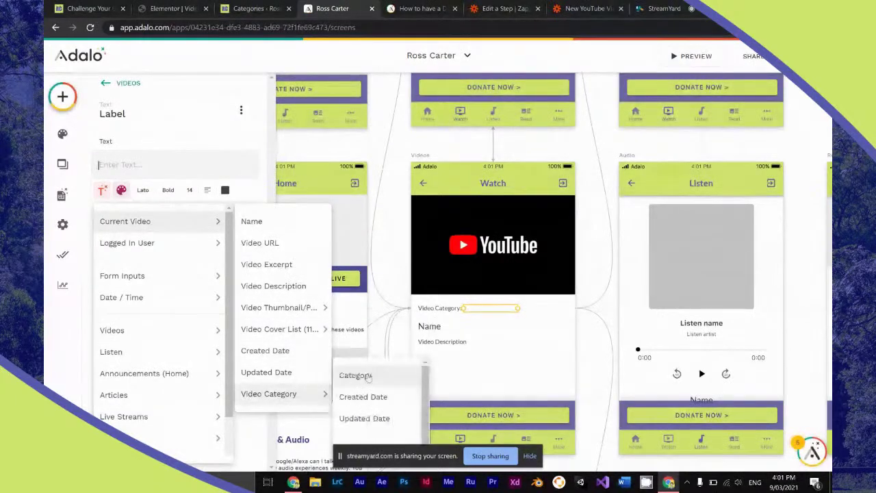
click(354, 375)
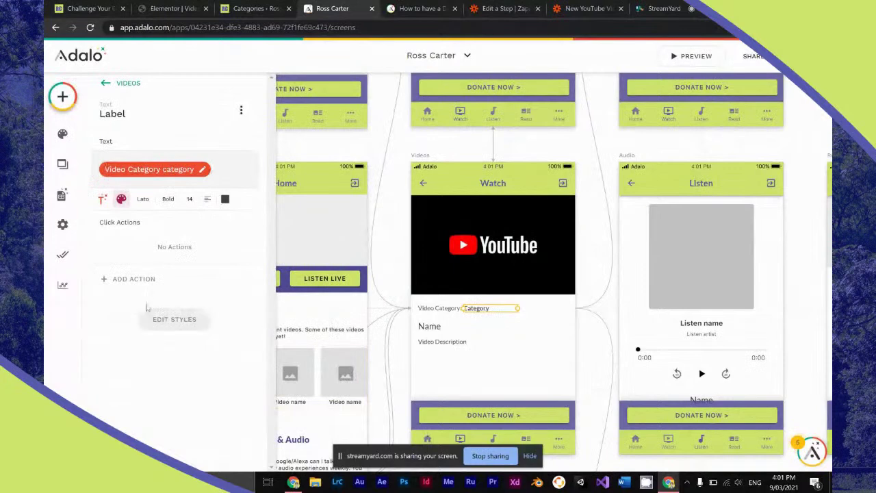
Add a link action to Video Category Screen with the transition set to None.
click(120, 279)
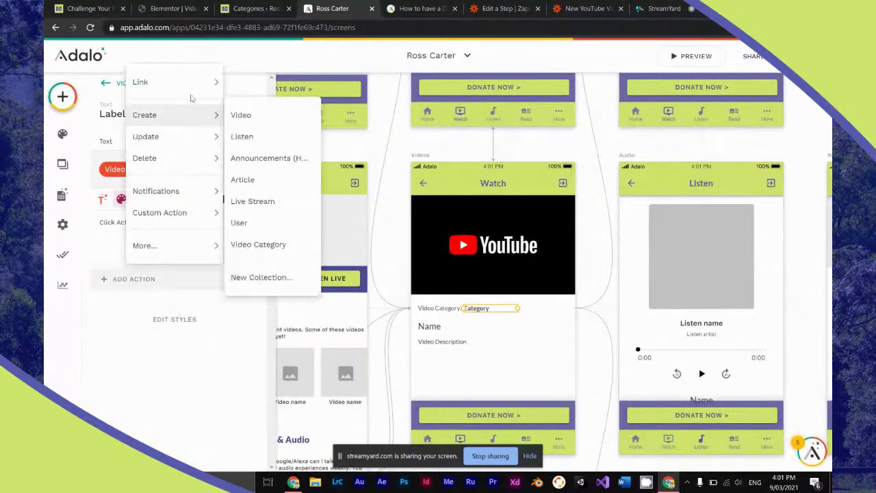
mouse_move(178, 82)
scroll(280, 185, down, 3)
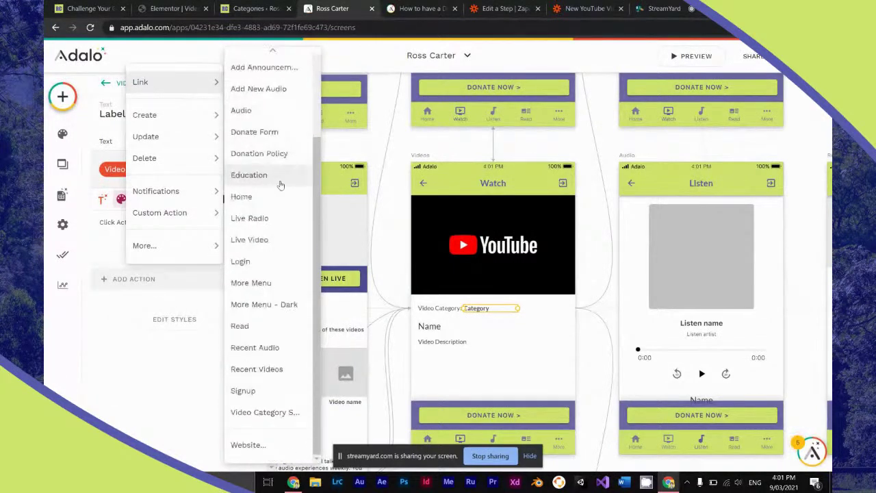
click(290, 413)
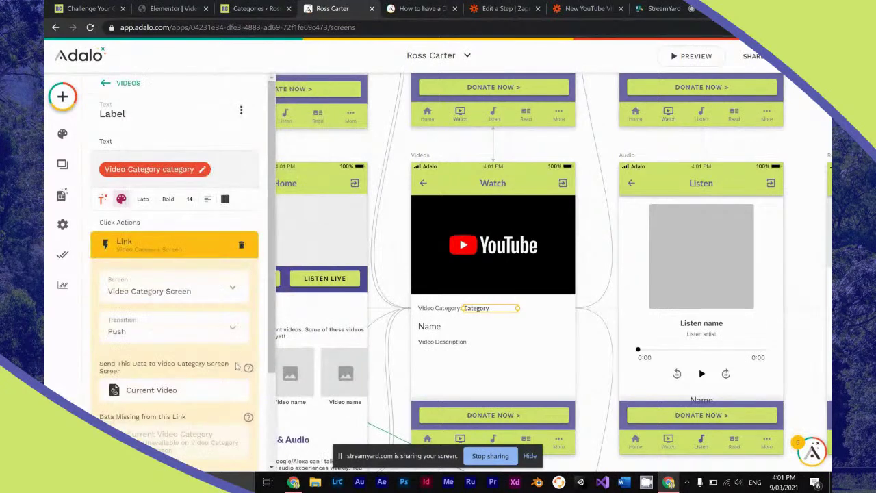
click(214, 331)
click(191, 118)
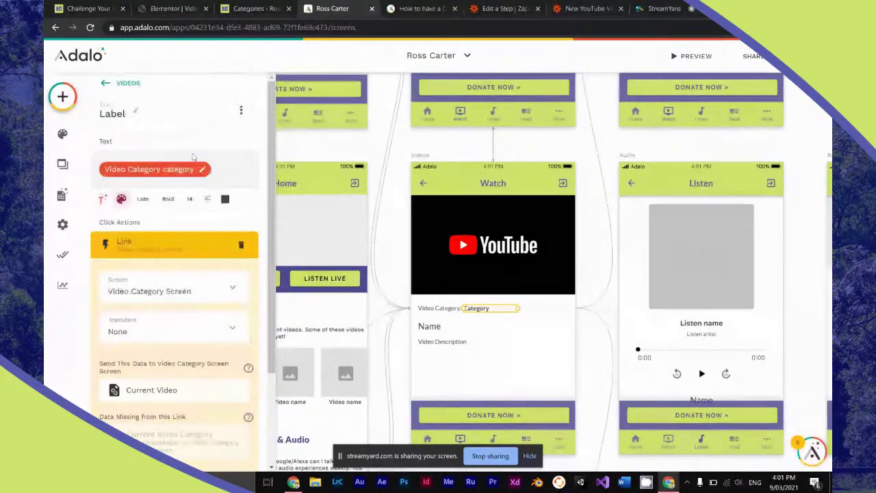
scroll(179, 274, down, 3)
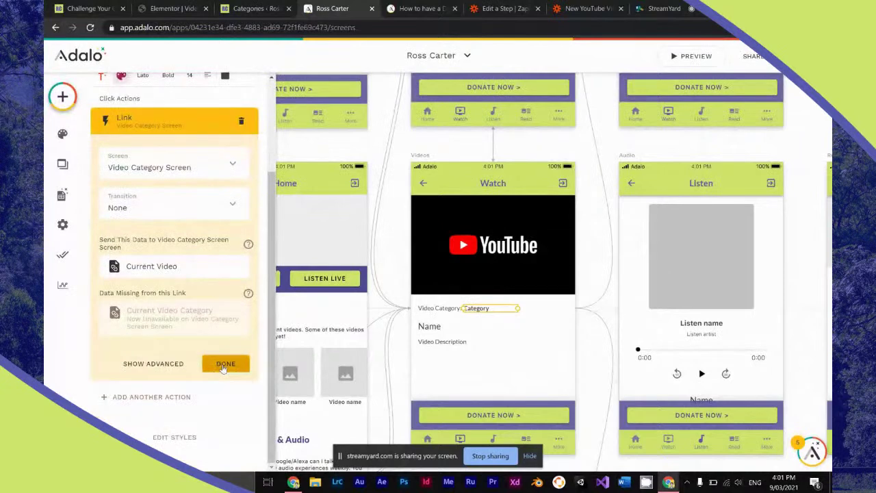
click(227, 361)
Nudge the Name and Video Description labels down to make room.
click(461, 351)
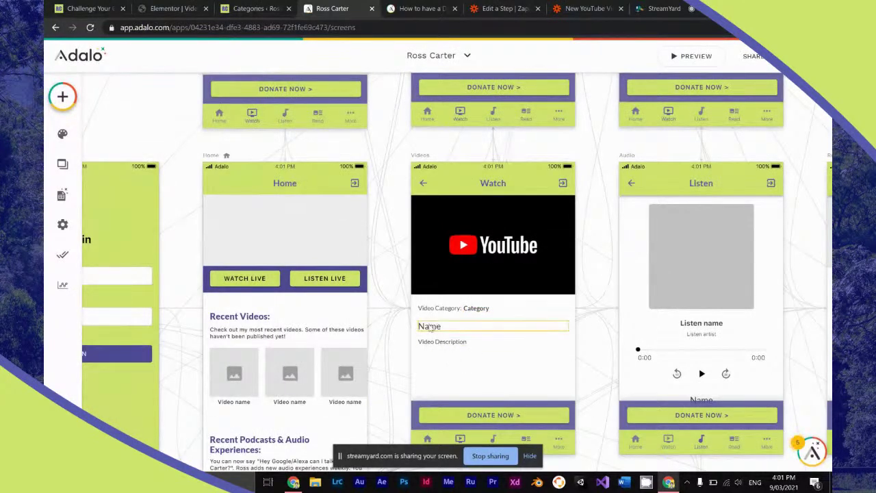
click(430, 327)
shift+click(441, 340)
key(Down)
key(Down)
key(Down)
key(Down)
key(Down)
key(Down)
key(Down)
key(Down)
key(Down)
key(Down)
key(Down)
key(Down)
key(Down)
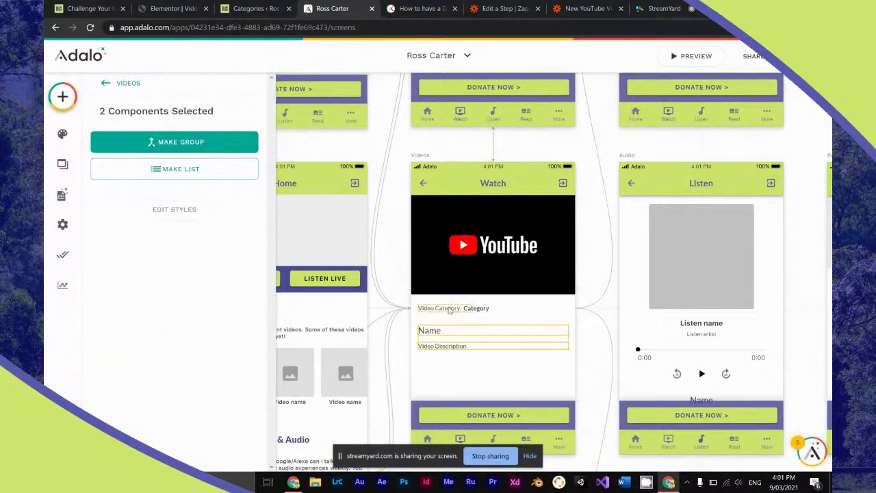
Duplicate the Video Category: text below itself and retype it as 'Published On:'.
click(449, 309)
key(ctrl+d)
key(Down)
key(Down)
key(Down)
key(Down)
key(Down)
key(Down)
key(Down)
key(Down)
key(Down)
key(Down)
key(Down)
key(Down)
key(Down)
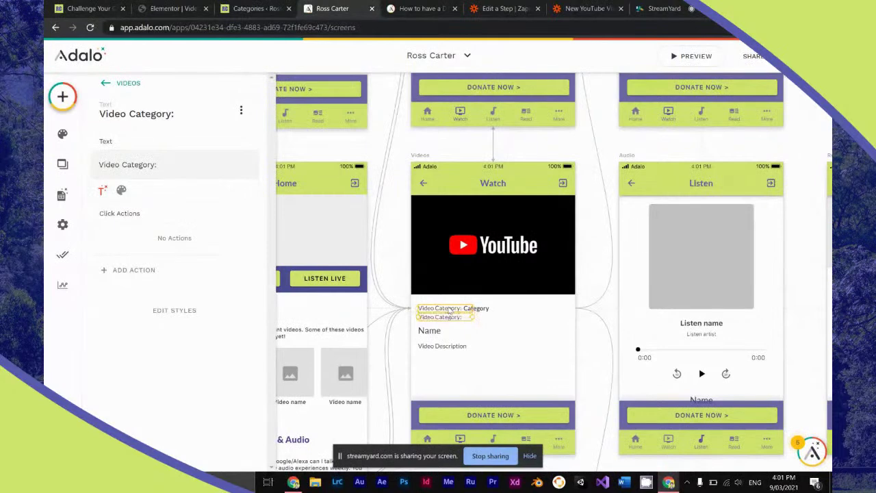
triple_click(167, 166)
text(Published On:)
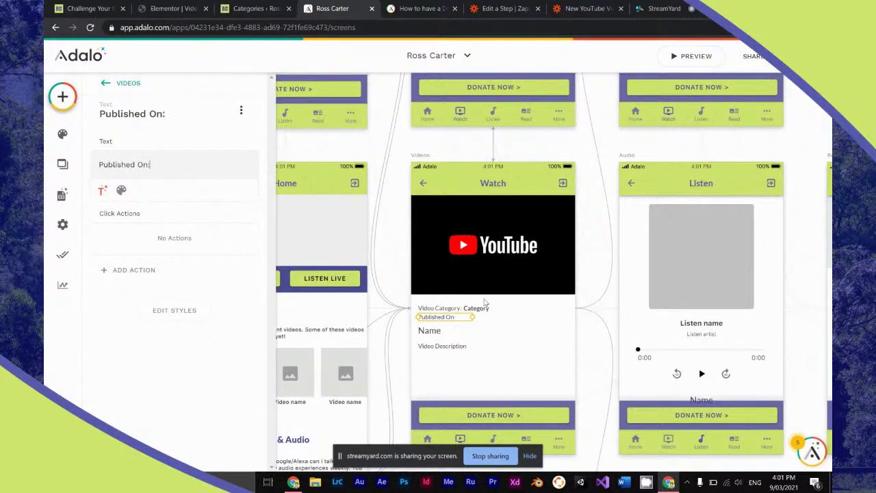
Duplicate the category value label beside Published On: and clear its text.
click(480, 309)
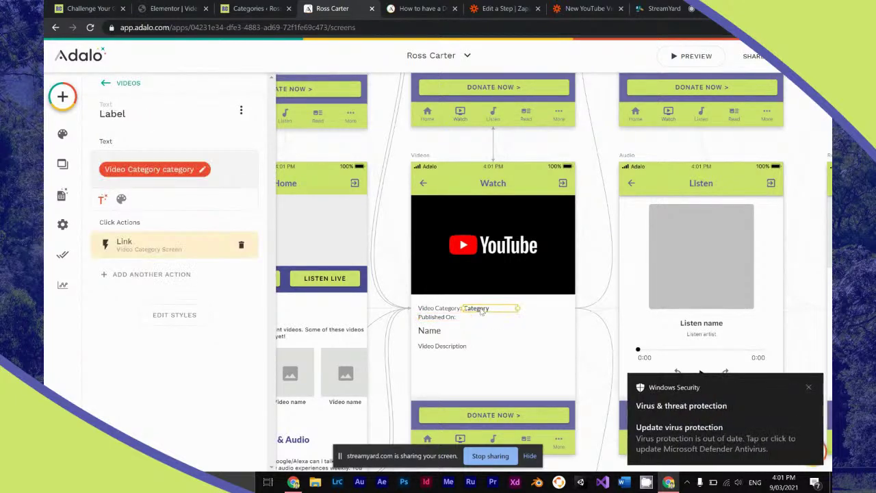
key(ctrl+d)
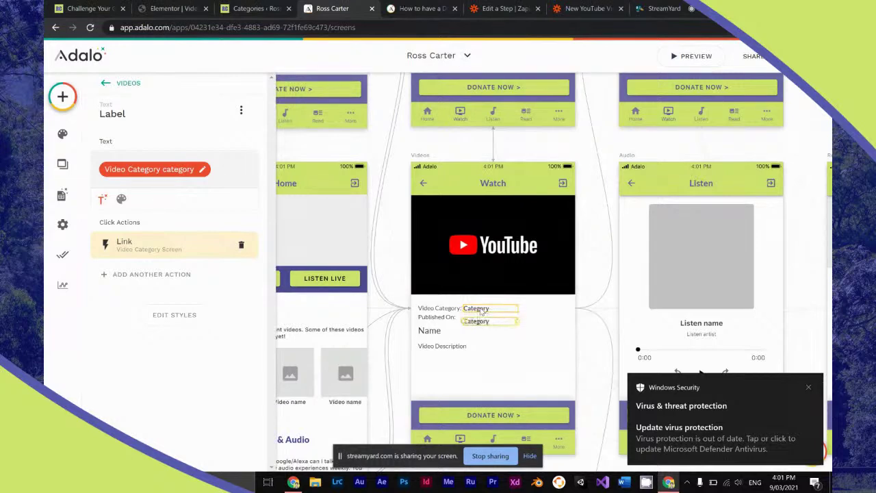
key(Left)
key(Left)
key(Left)
key(Left)
key(Left)
key(Left)
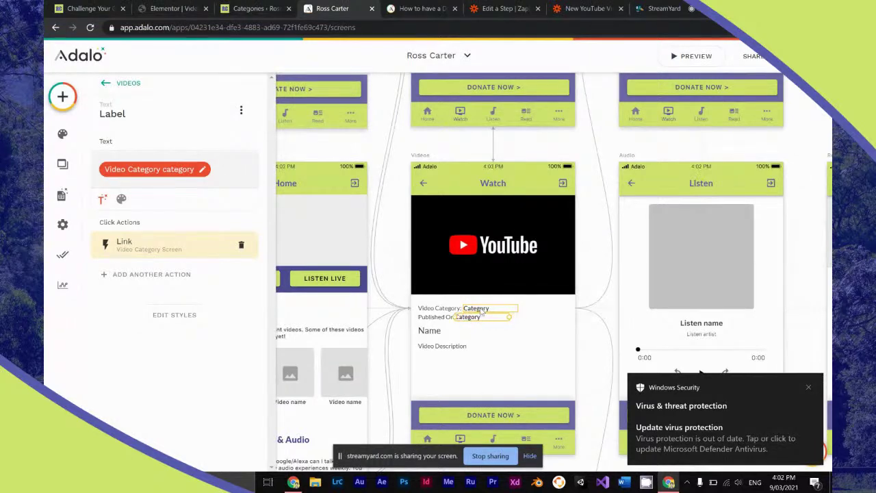
click(516, 347)
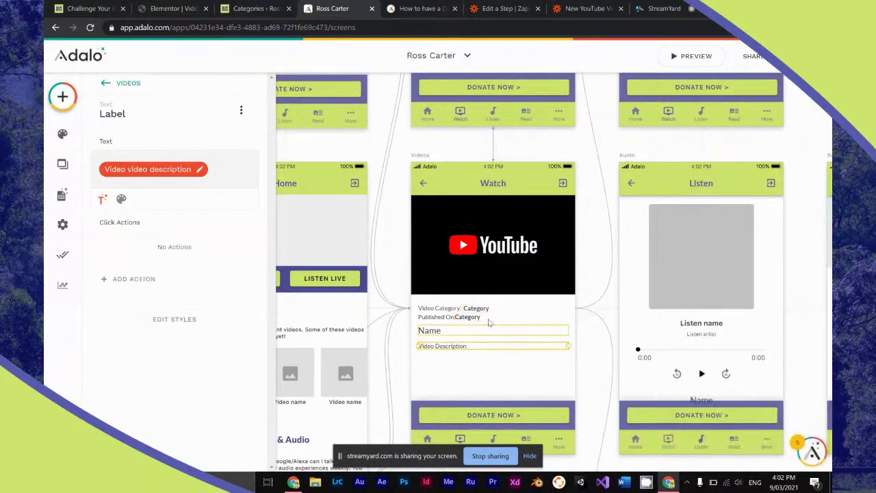
click(477, 318)
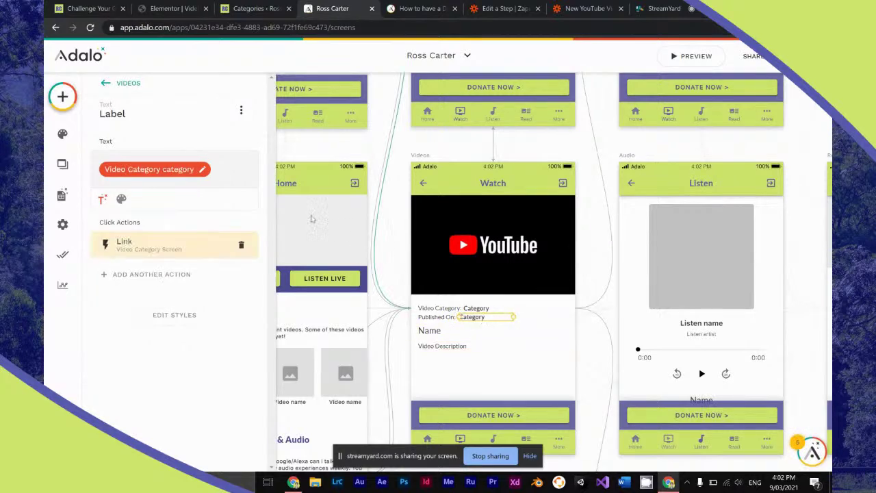
click(220, 172)
key(BackSpace)
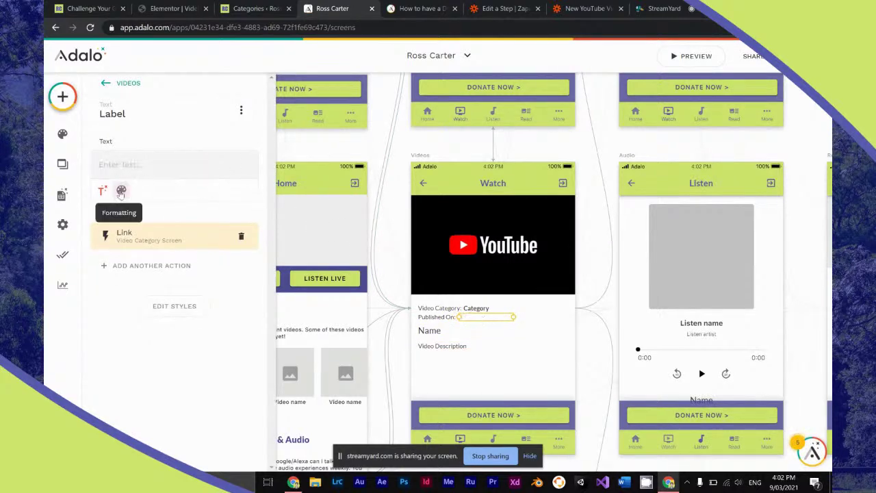
Insert the current video's Created Date into the label and remove its leftover link.
click(102, 190)
mouse_move(206, 223)
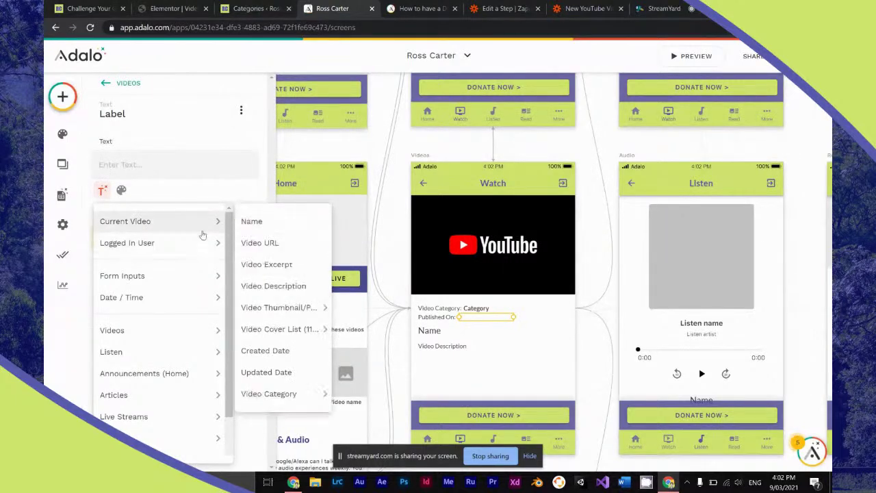
click(264, 350)
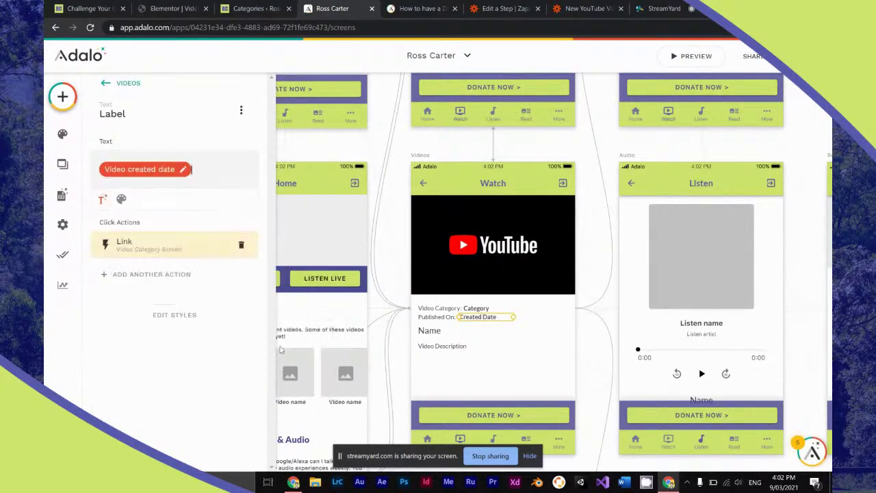
click(540, 320)
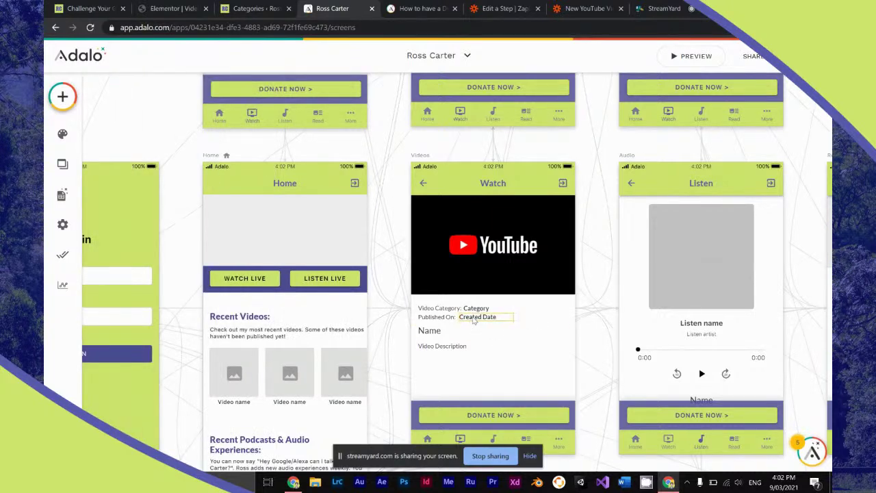
click(241, 245)
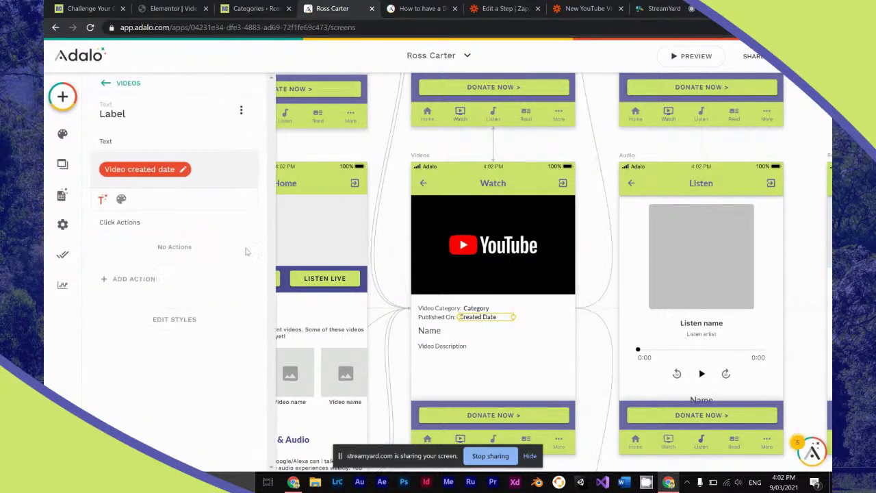
click(448, 352)
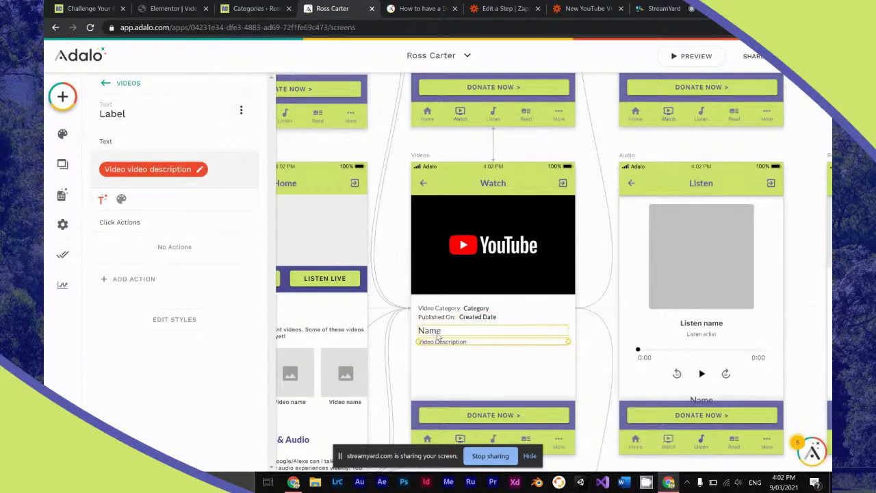
shift+click(436, 335)
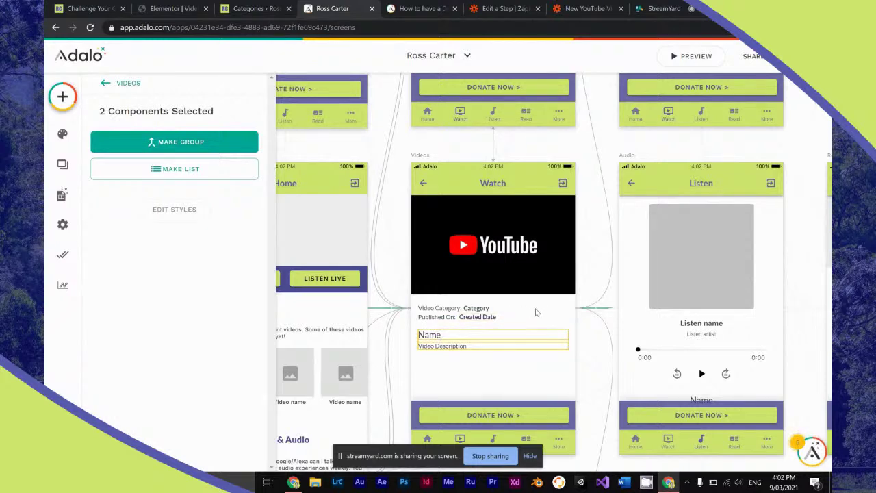
click(445, 309)
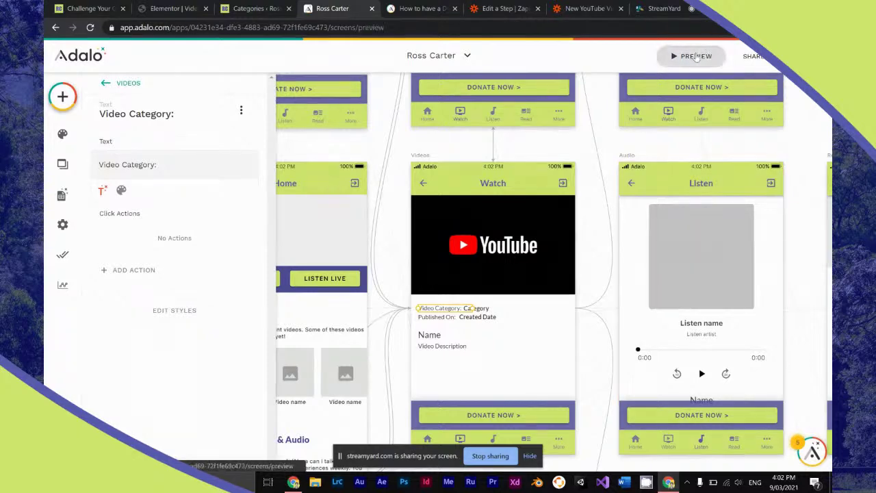
Preview the app and open the More No's, Mean Yes! video to check category and publish date.
click(692, 56)
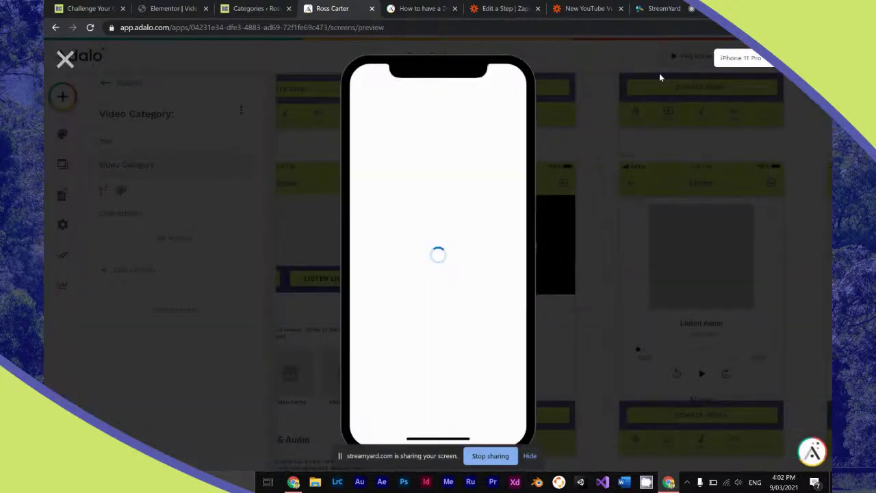
click(664, 9)
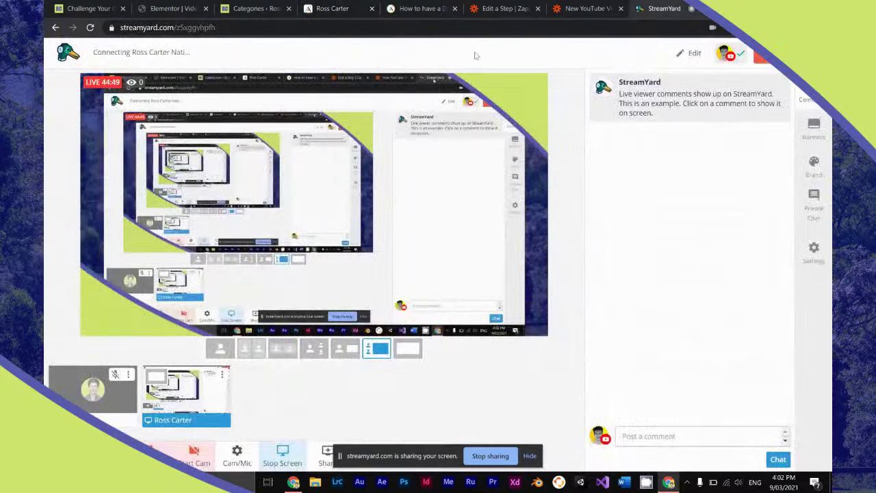
click(339, 8)
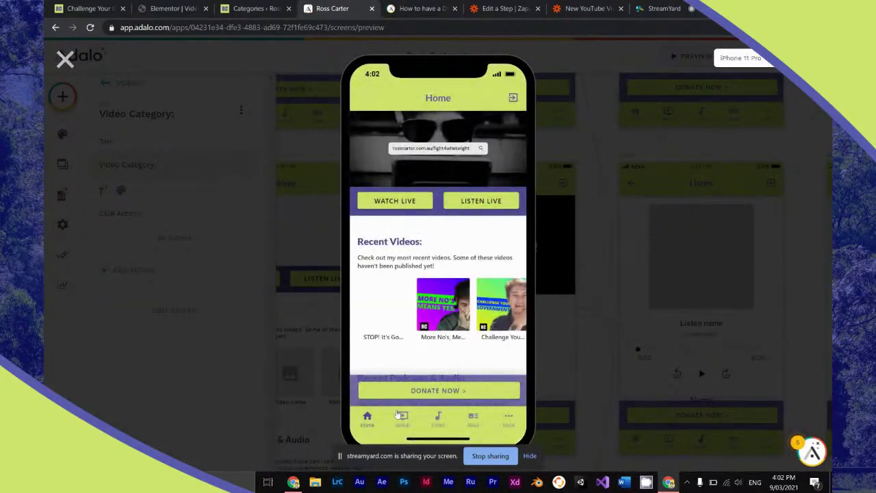
click(401, 415)
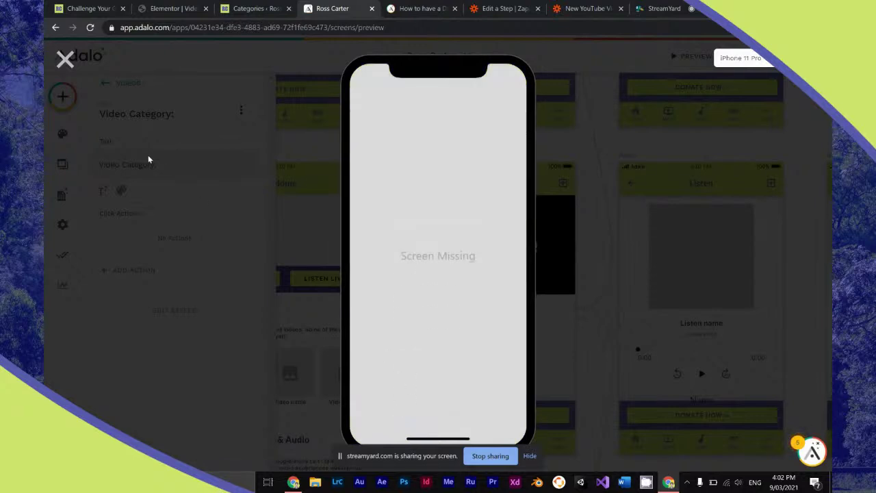
click(65, 59)
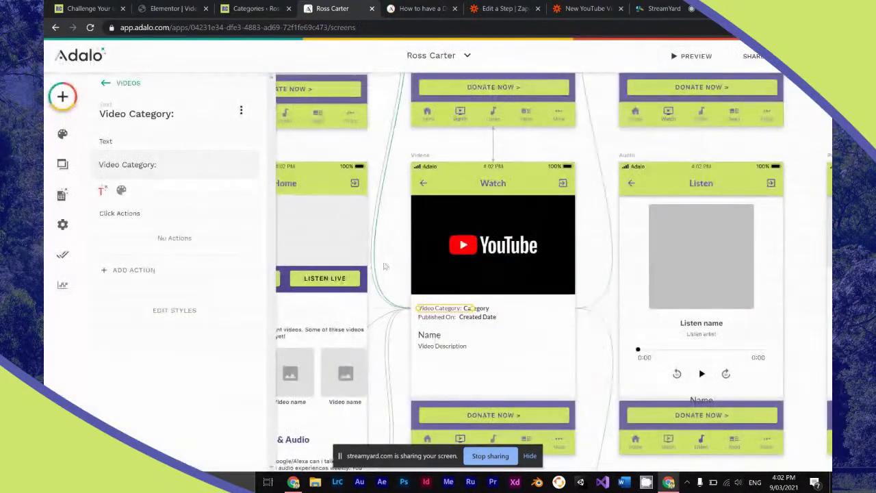
click(691, 56)
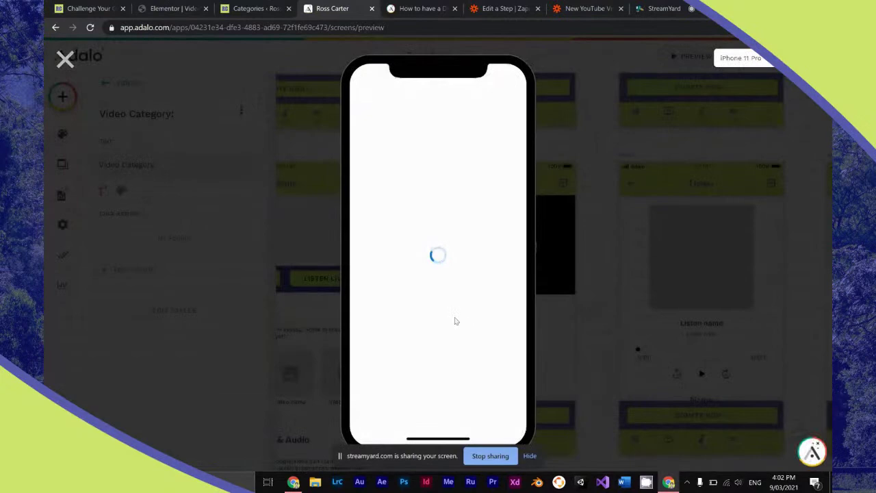
click(403, 421)
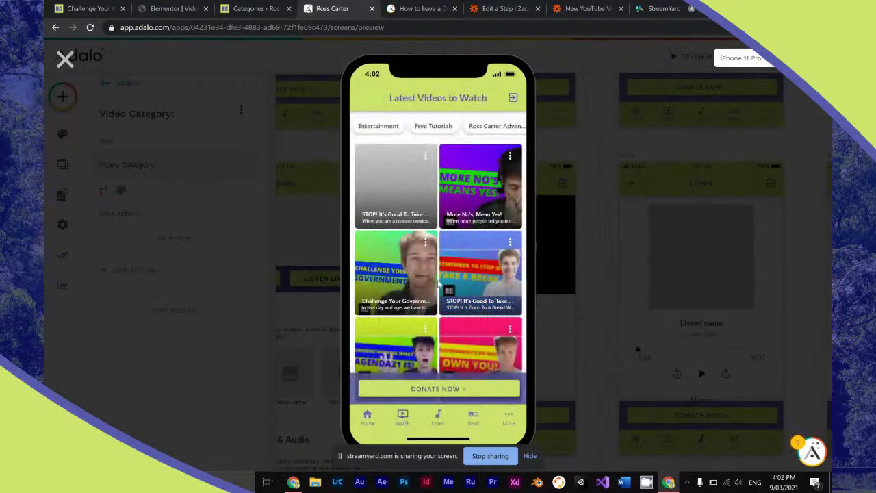
click(470, 208)
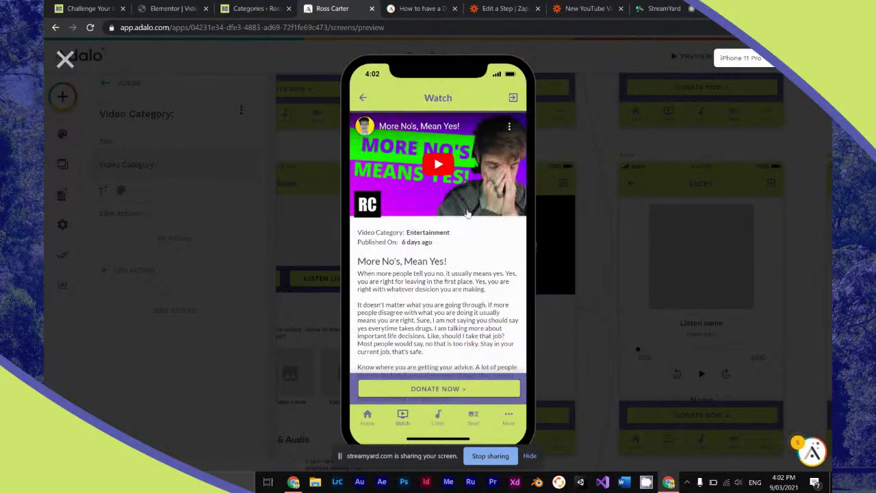
click(65, 60)
Set the Created Date label's date format to a plain Date.
click(477, 317)
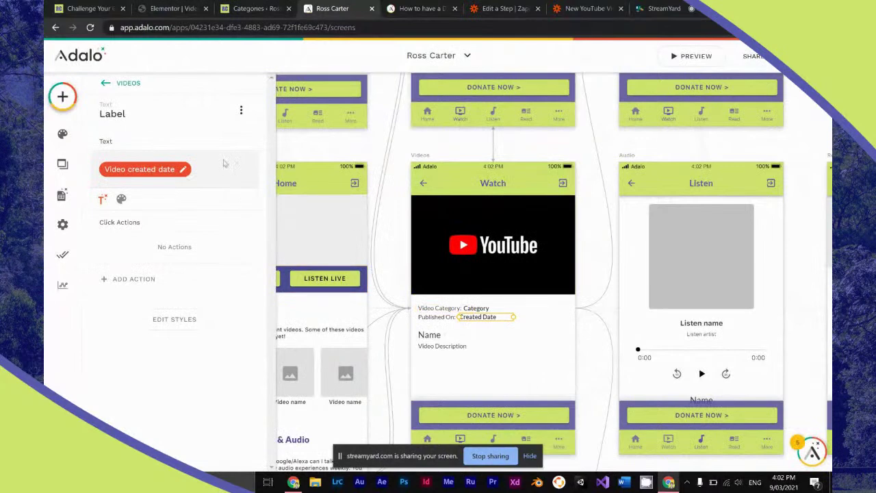
click(184, 170)
click(183, 232)
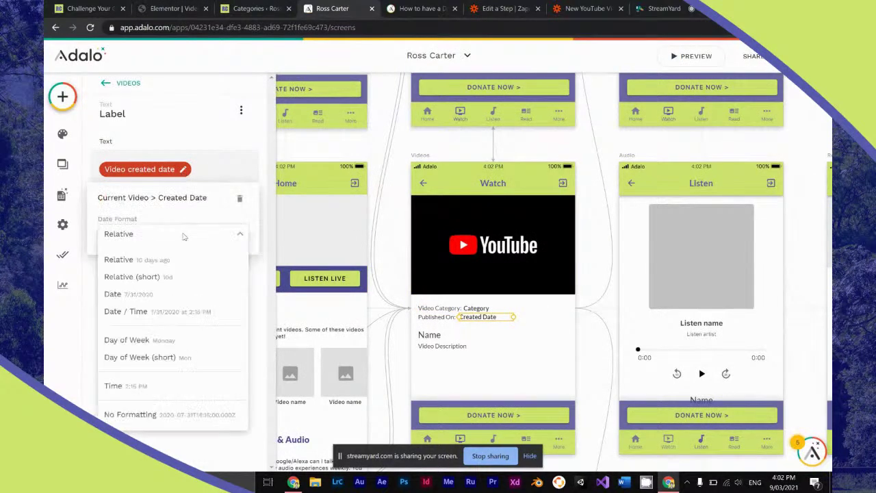
click(160, 295)
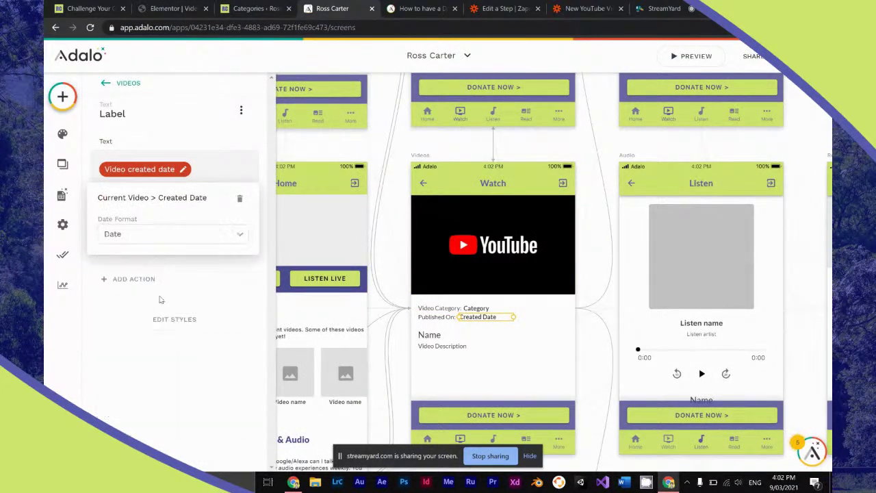
click(200, 289)
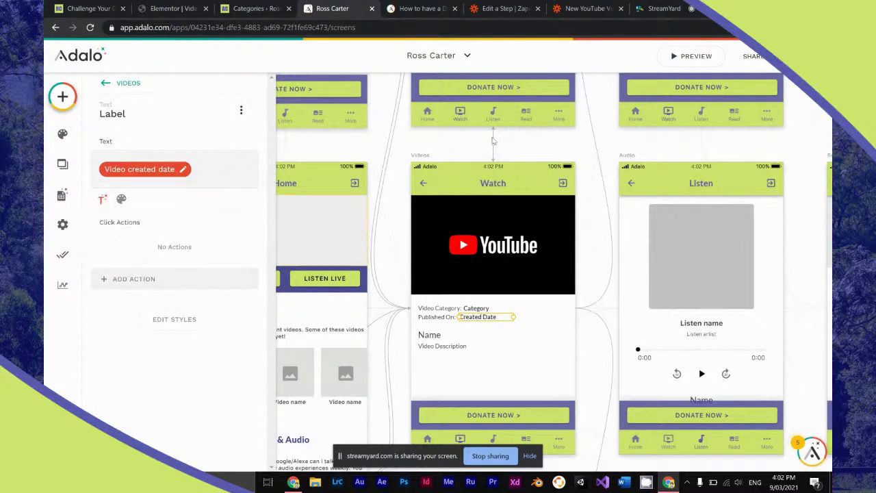
In preview, browse More No's, Mean Yes!, the Entertainment category and Challenge Your Government.
click(690, 55)
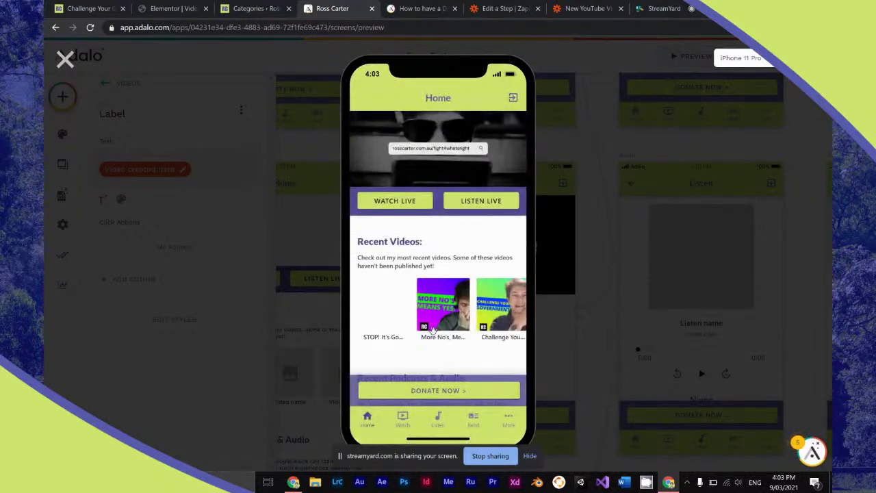
click(429, 331)
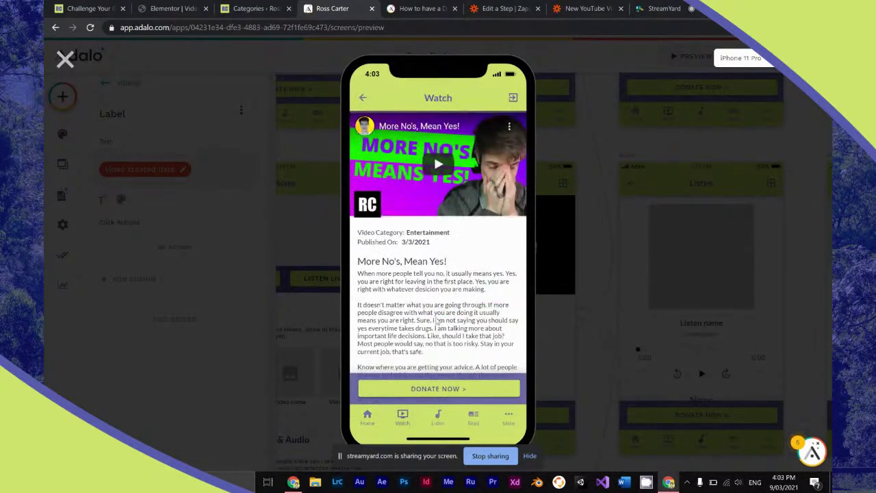
click(430, 232)
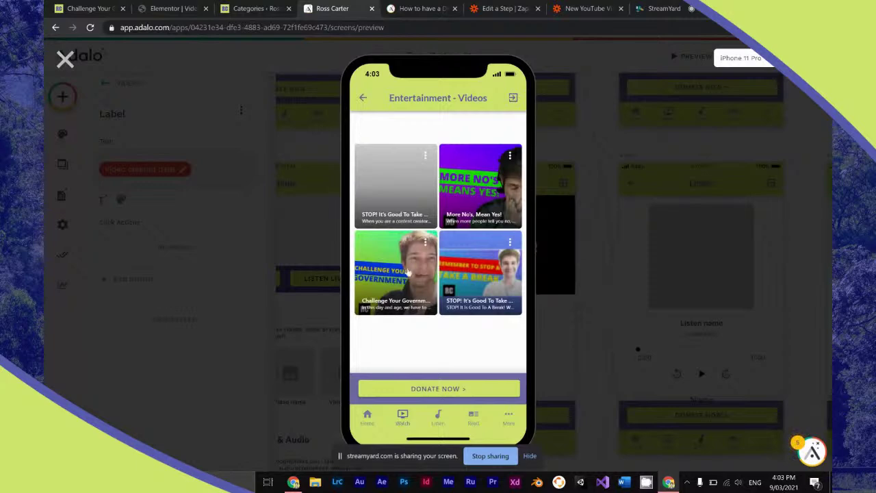
click(405, 270)
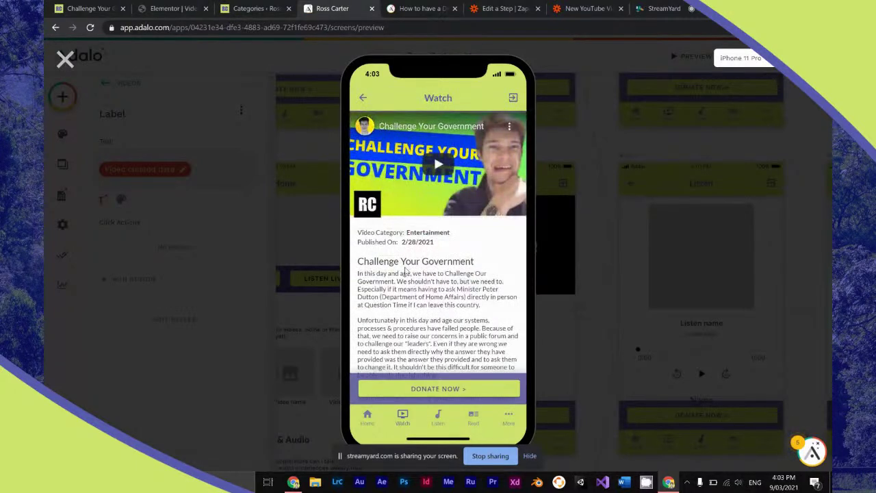
scroll(405, 272, down, 2)
scroll(404, 272, up, 2)
scroll(405, 272, down, 2)
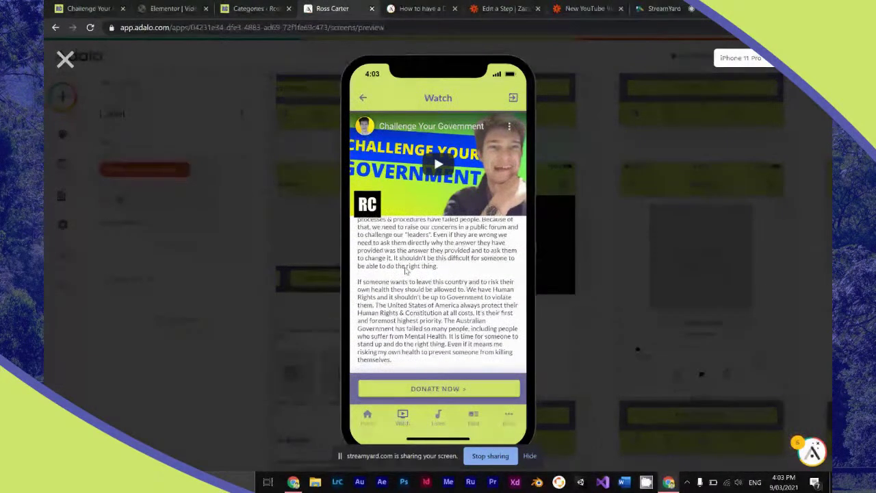
scroll(405, 271, up, 2)
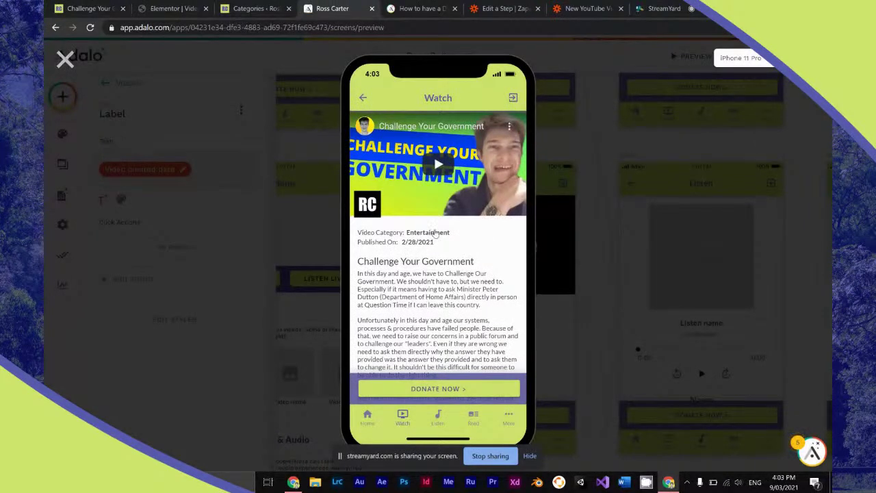
click(435, 233)
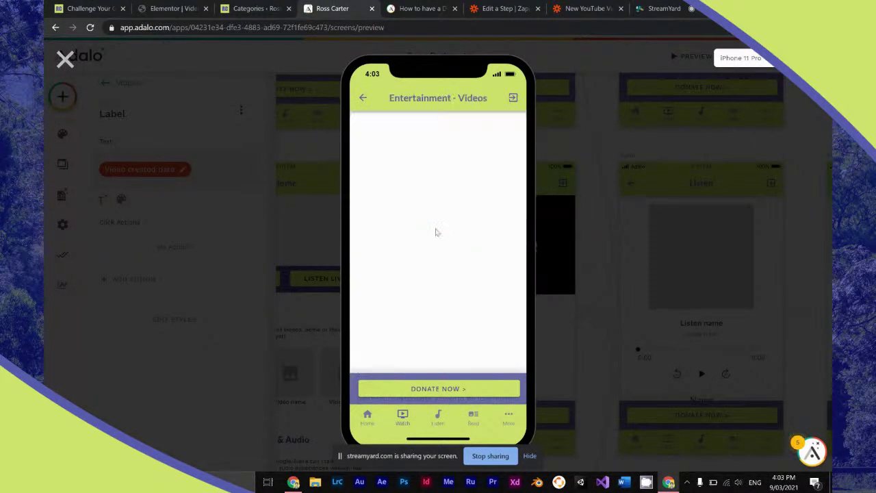
click(366, 98)
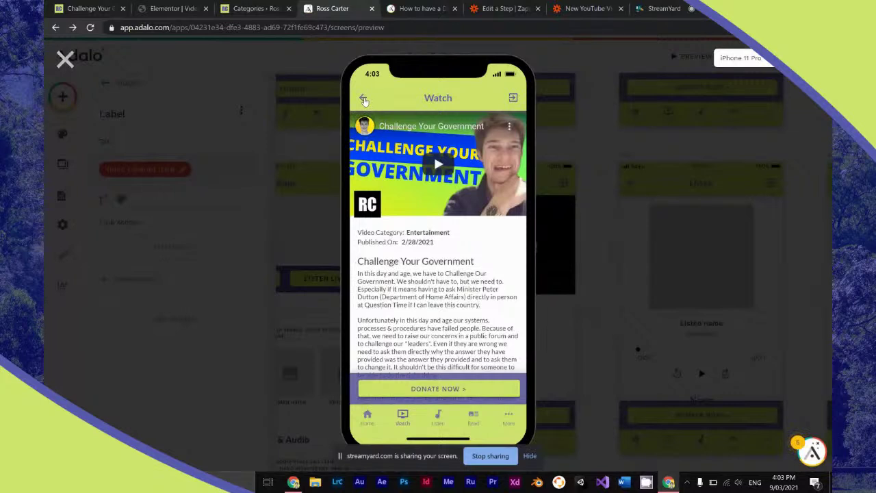
click(364, 99)
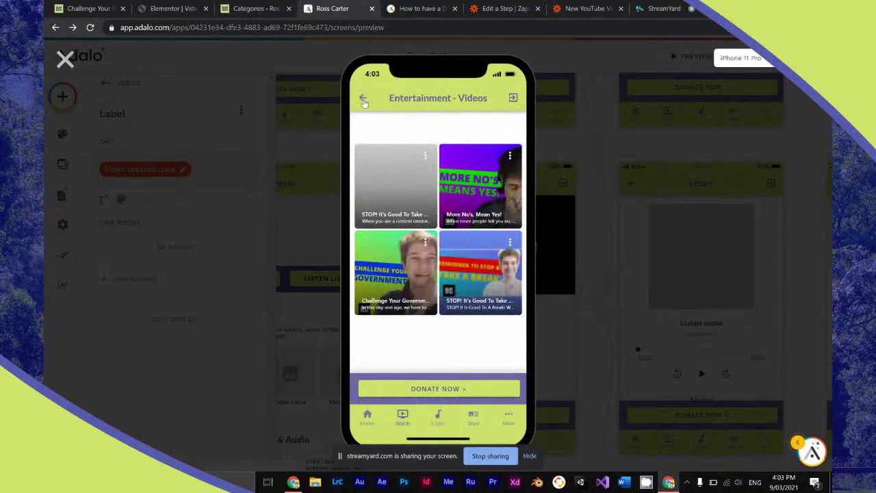
click(363, 99)
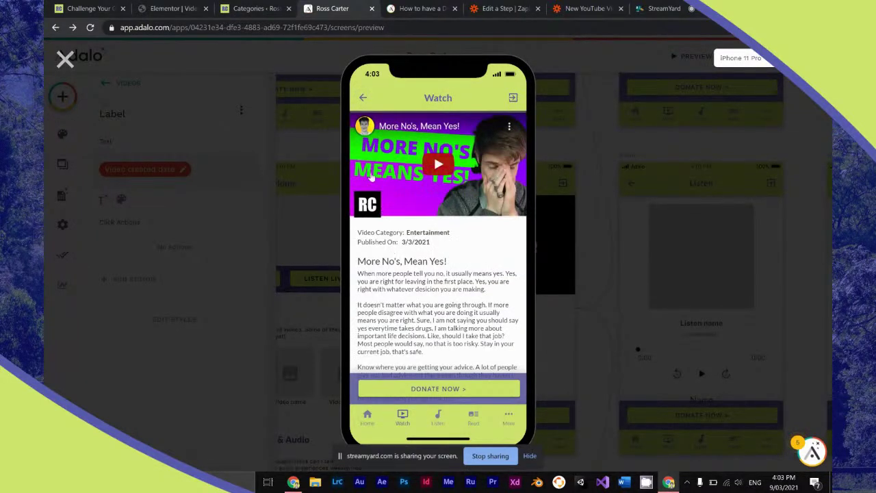
click(362, 99)
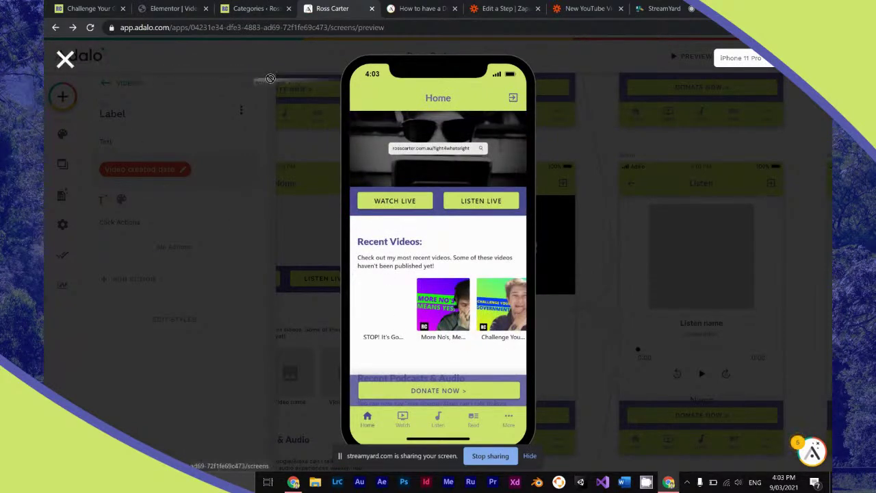
Check the Add A New Video form, keeping category Entertainment, then close the preview.
click(509, 420)
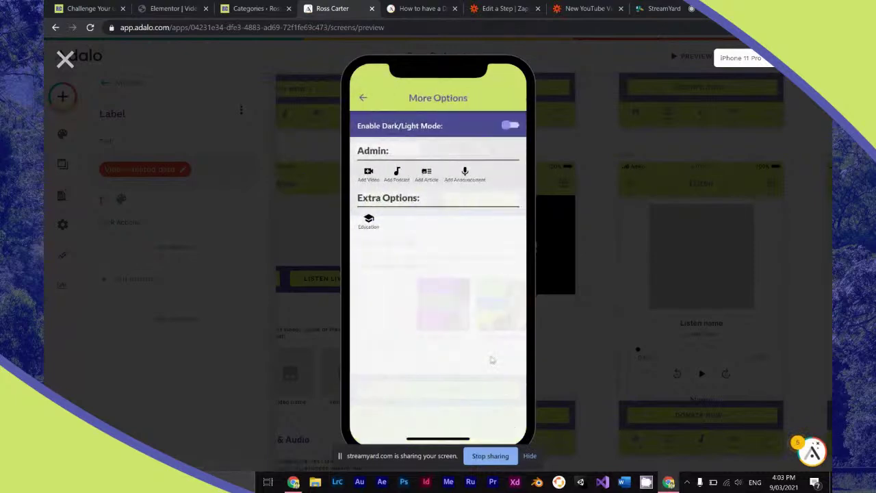
click(368, 172)
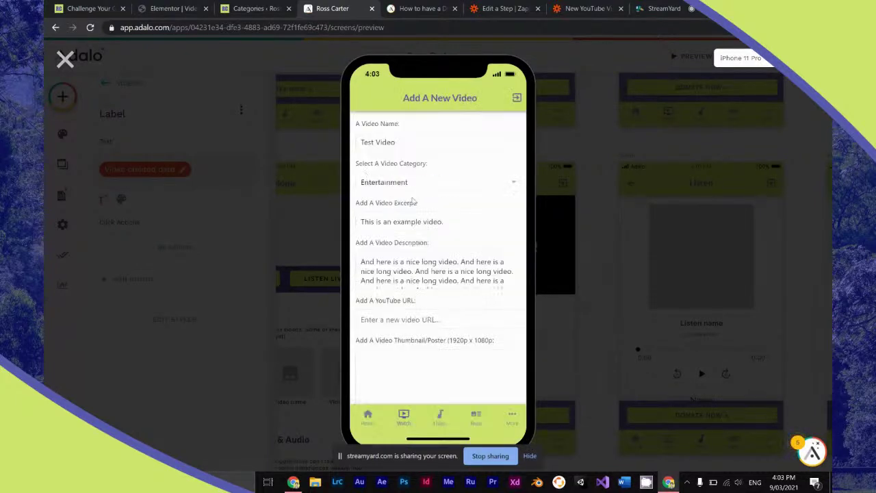
scroll(414, 223, down, 4)
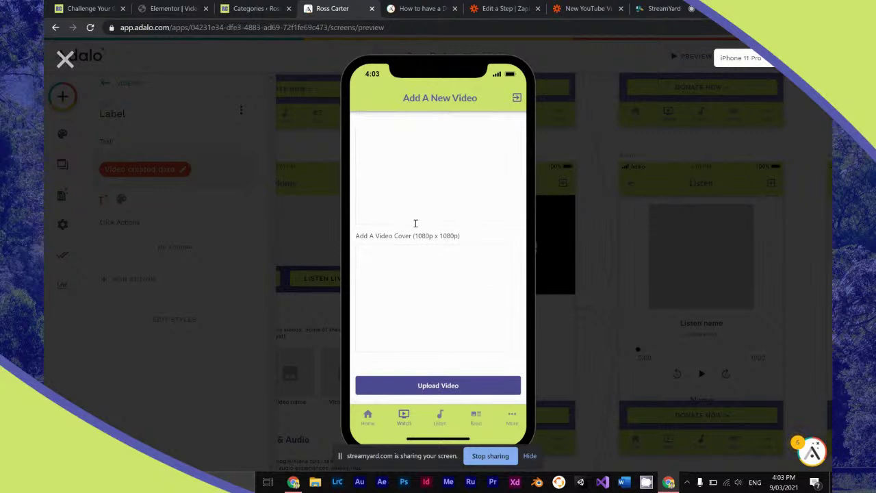
scroll(414, 222, up, 3)
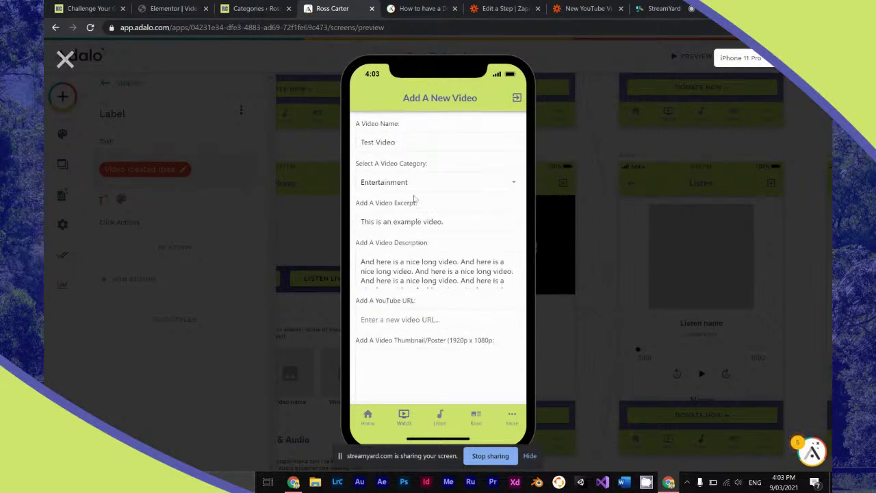
click(439, 186)
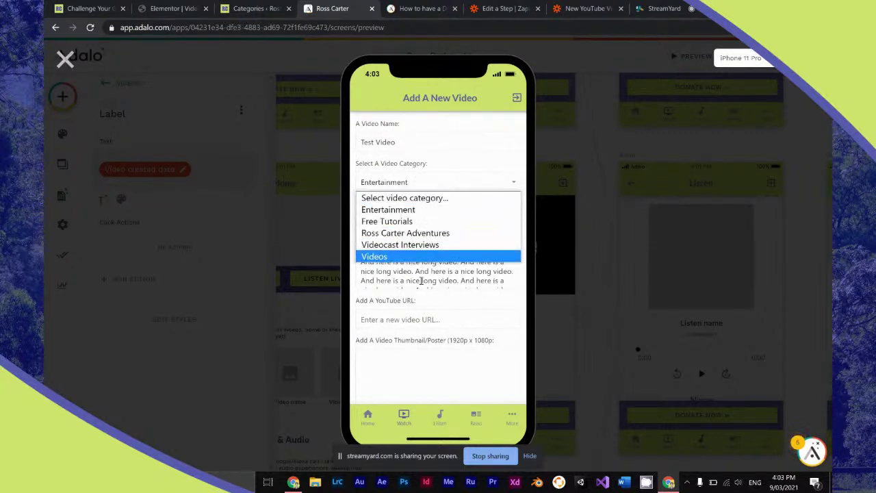
click(421, 280)
scroll(420, 280, down, 1)
scroll(419, 294, down, 6)
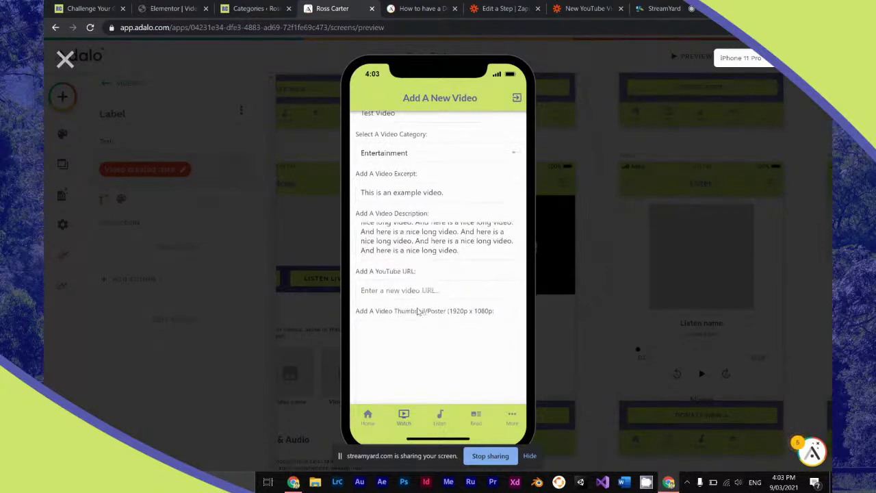
click(63, 60)
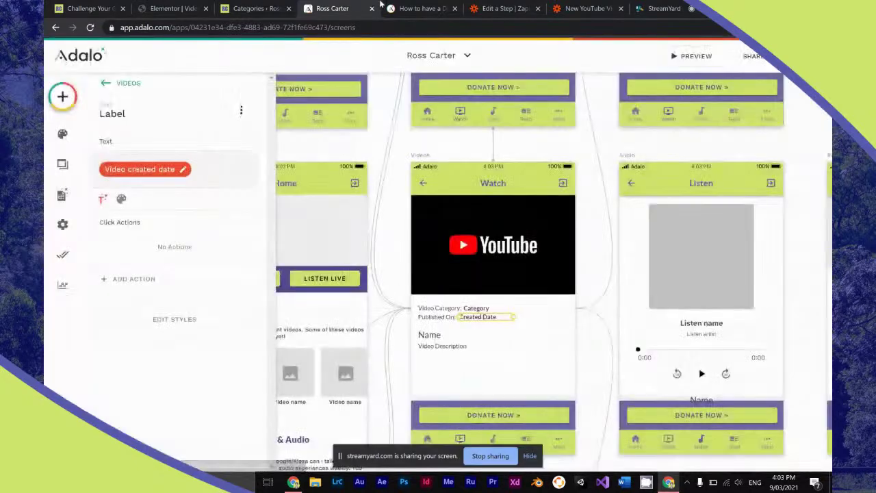
click(409, 8)
Name the zap 'New video added to Adalo - Upload to WordPress'.
key(ctrl+w)
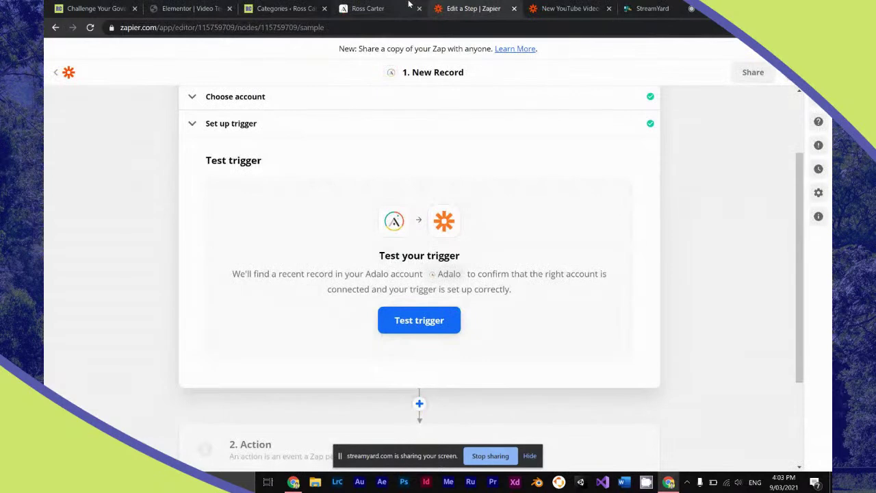
click(562, 8)
click(482, 9)
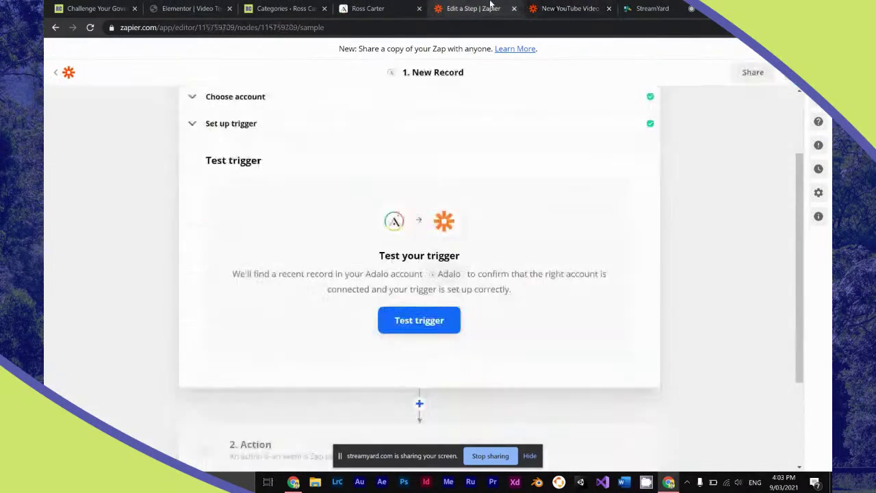
scroll(427, 280, up, 1)
scroll(426, 280, up, 1)
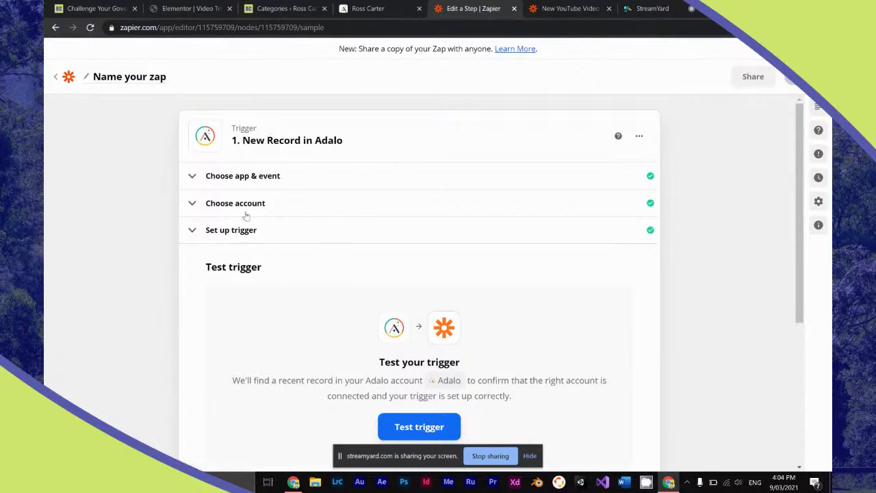
scroll(245, 212, down, 3)
scroll(240, 210, up, 3)
click(138, 77)
text(Ne)
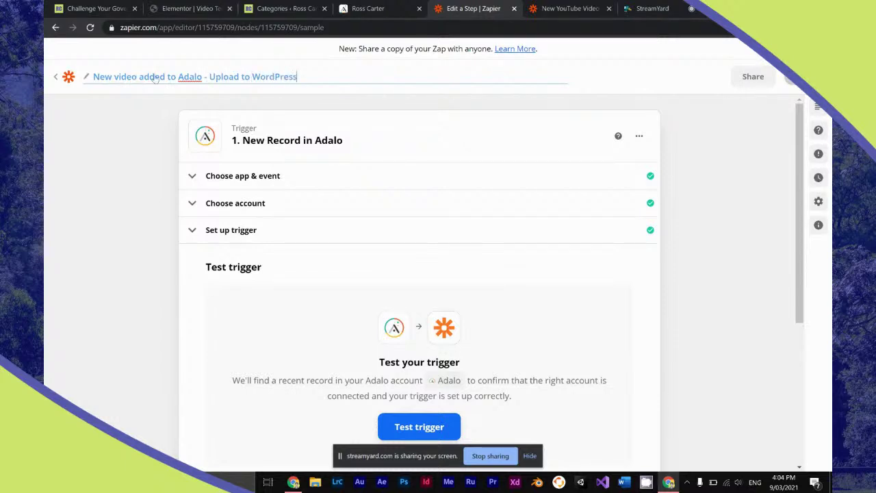
Test the Adalo new record trigger and set the action to WordPress Create Post.
scroll(379, 240, down, 4)
click(398, 189)
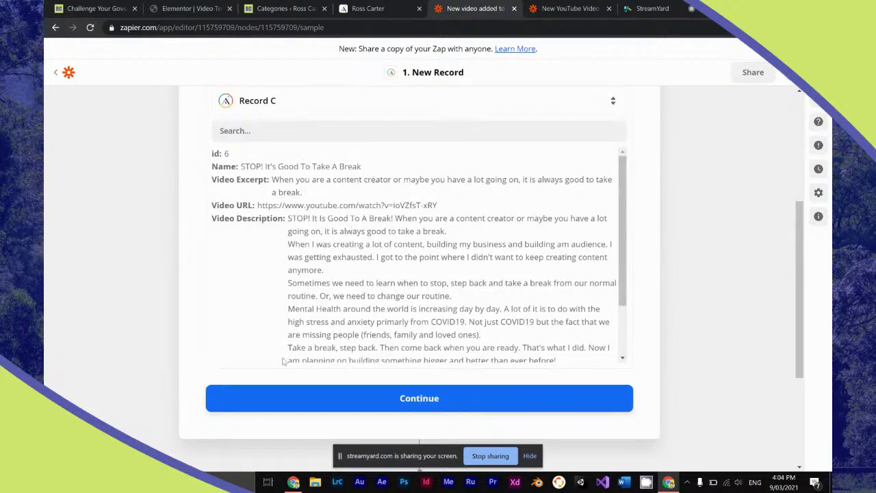
click(274, 397)
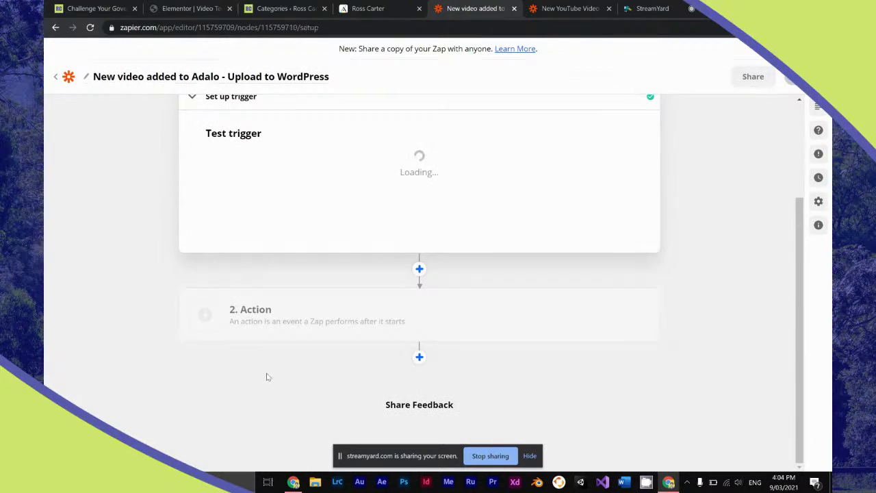
text(WordPress)
click(280, 225)
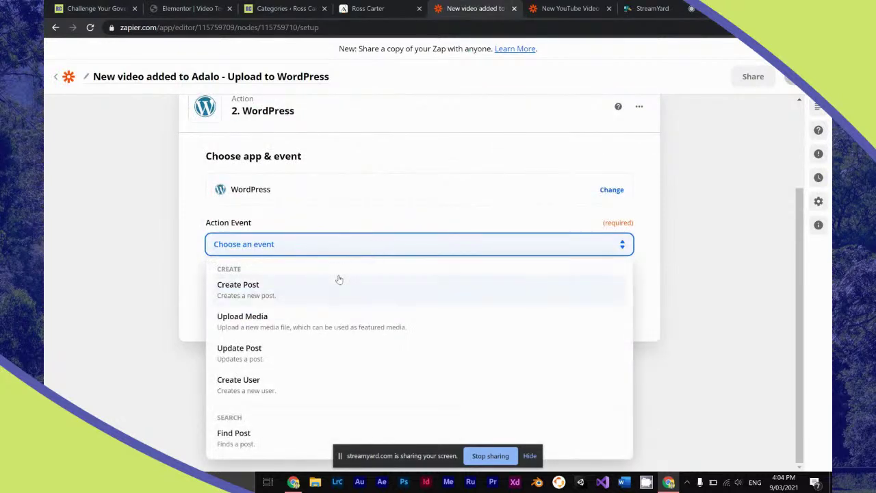
click(327, 291)
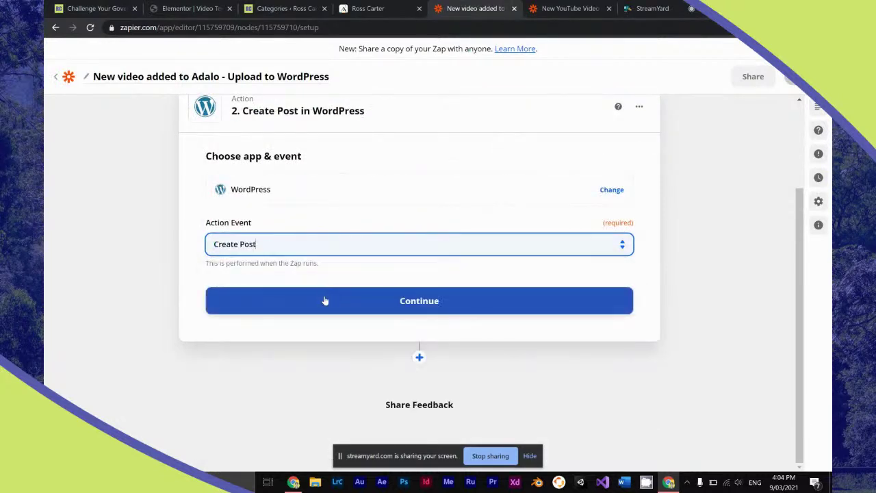
click(325, 299)
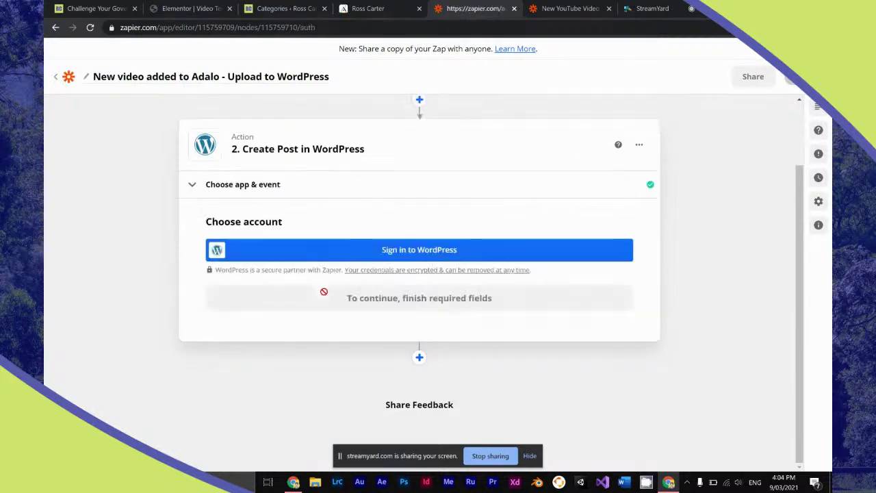
Connect a WordPress account using the site's wp-admin URL, username admin and the account password.
click(381, 251)
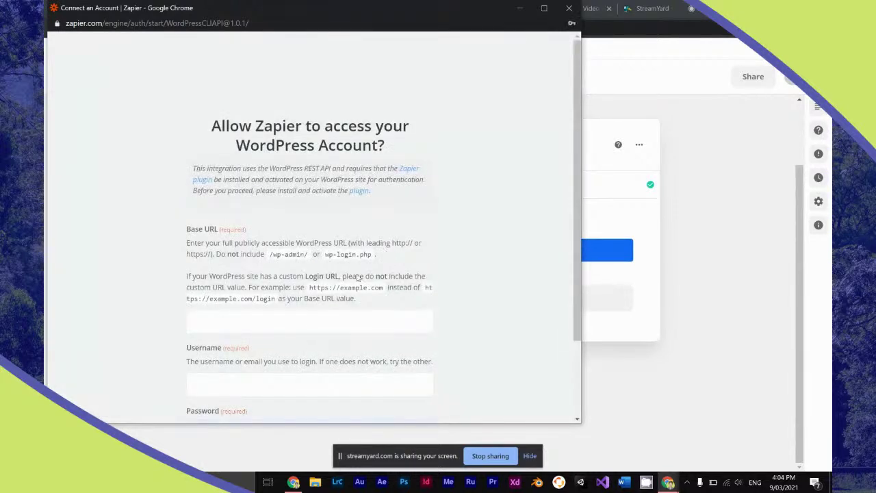
text(htt)
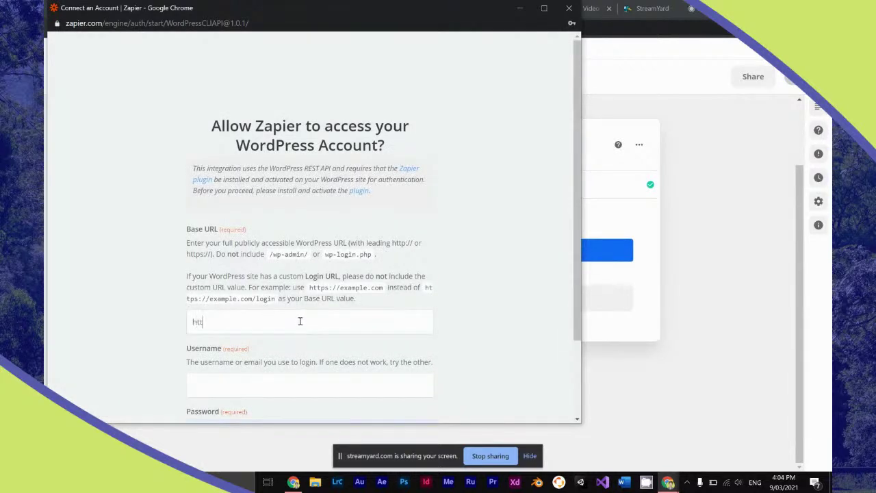
text(ps://rosscarter.com.au/wp-admin)
key(Tab)
text(admin)
key(Tab)
key(BackSpace)
text(••••)
key(BackSpace)
key(BackSpace)
key(BackSpace)
text(•)
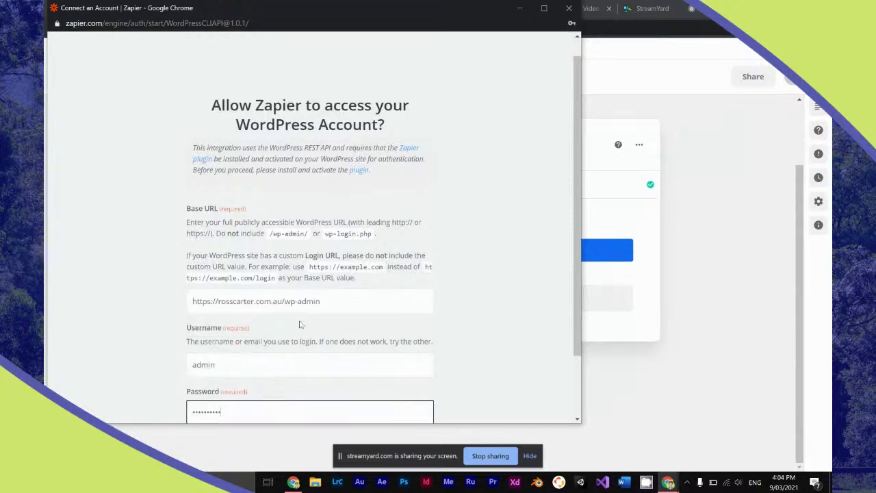
text(•••••••)
scroll(299, 325, down, 2)
click(288, 365)
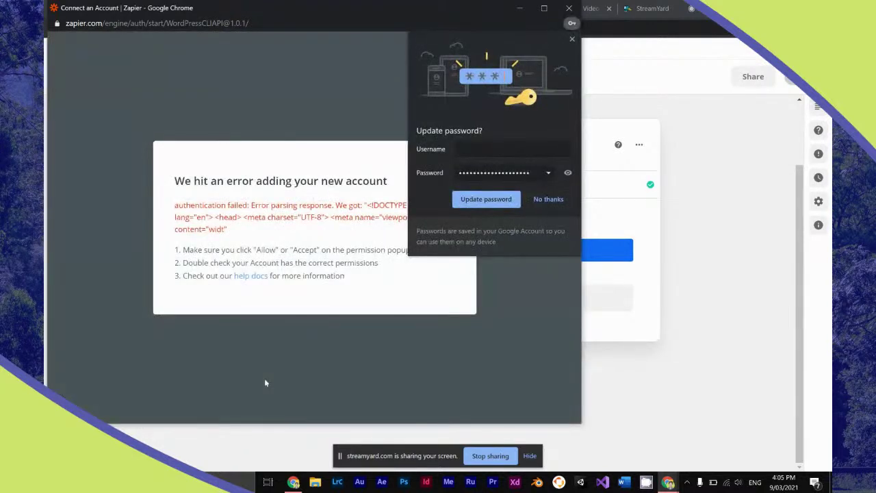
click(572, 40)
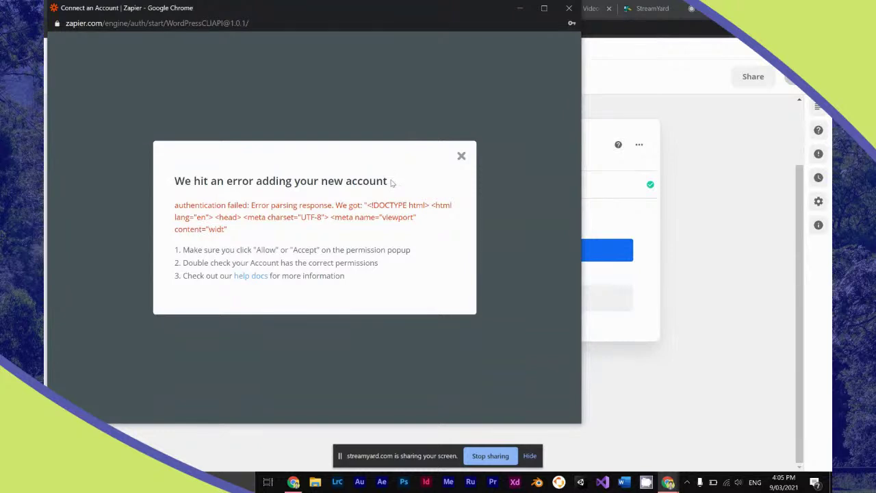
Clear the password and change the Base URL to the site's plain http root address.
click(461, 156)
scroll(448, 169, down, 2)
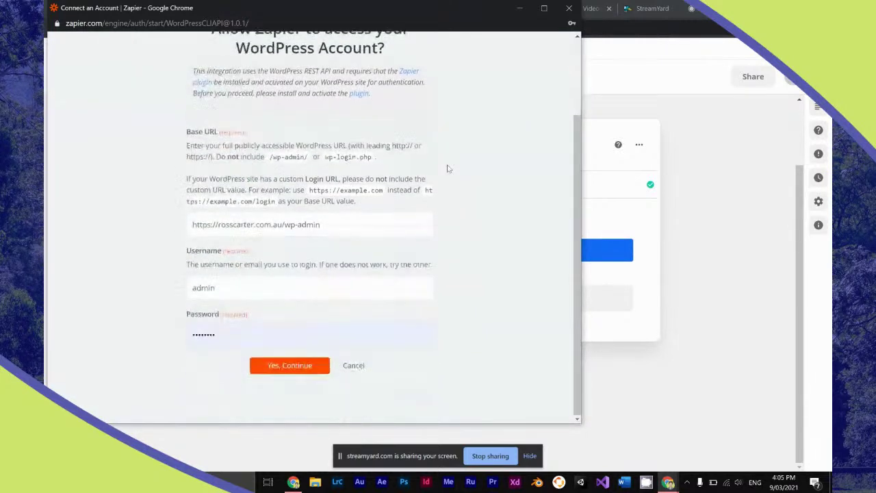
click(238, 326)
key(ctrl+a)
key(BackSpace)
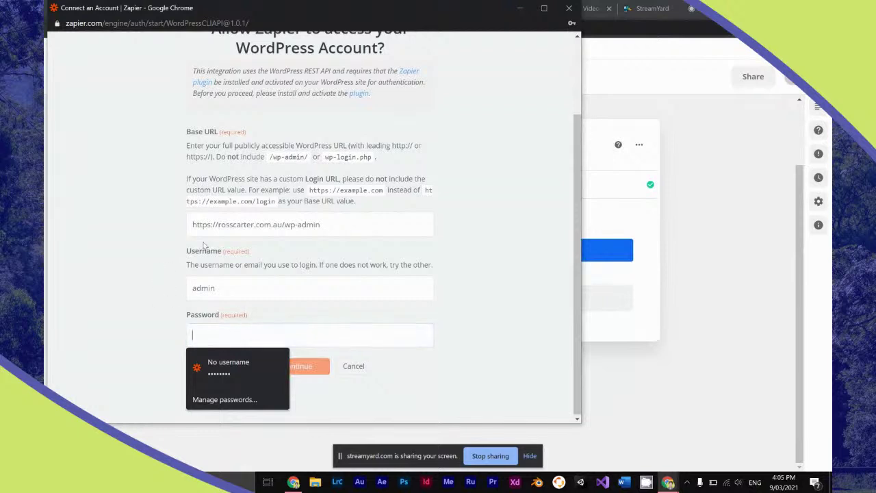
click(312, 225)
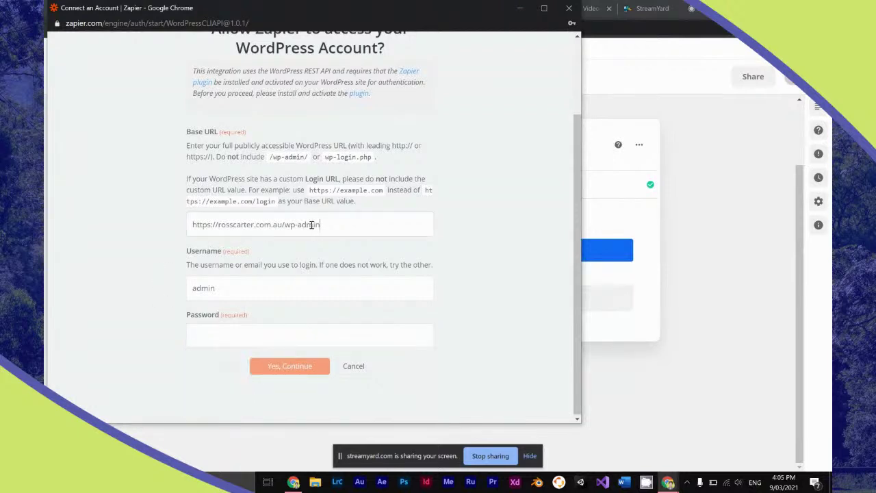
key(BackSpace)
key(BackSpace)
text(login.php)
shift+click(285, 225)
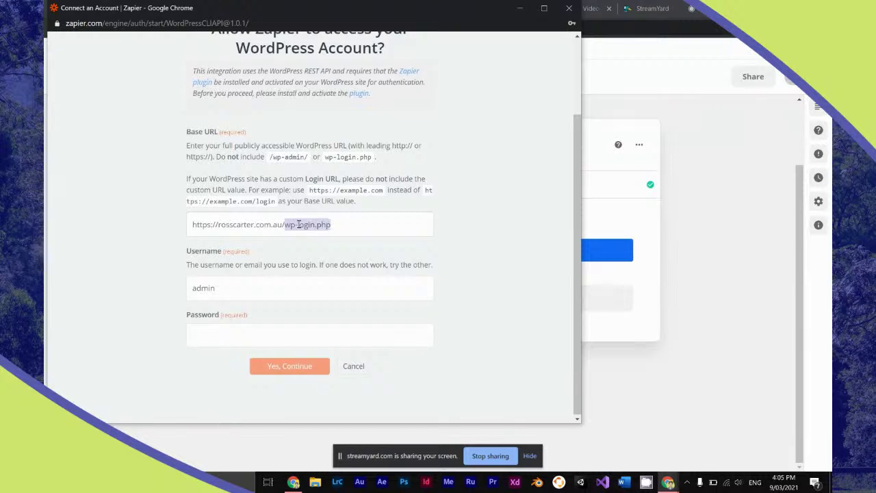
key(BackSpace)
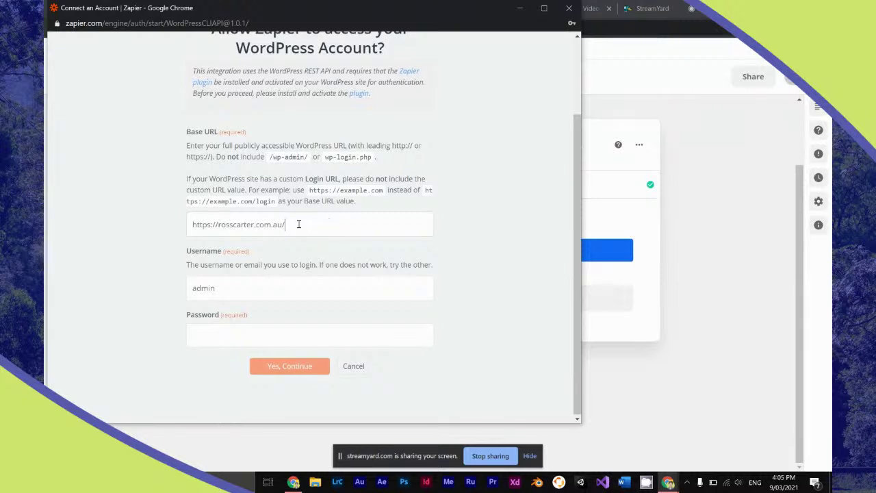
click(213, 224)
key(BackSpace)
Re-enter the password and retry the connection, which requires the Zapier plugin on WordPress.
key(Tab)
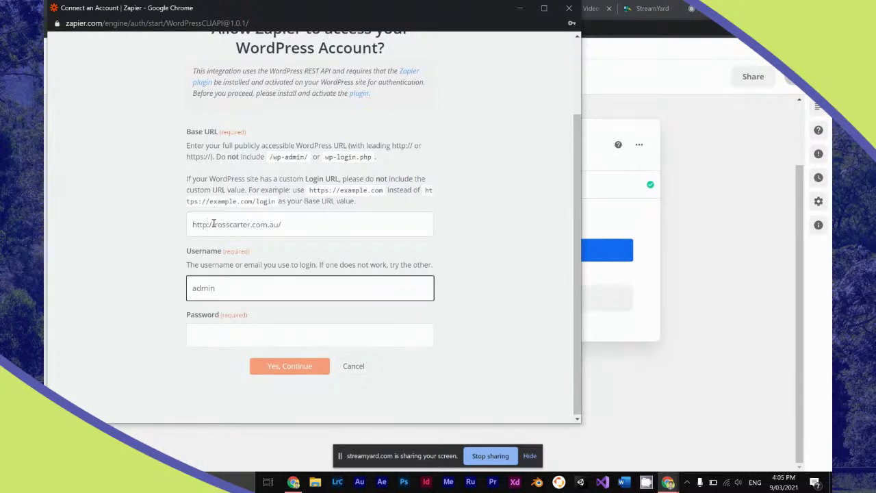
click(219, 333)
text(a)
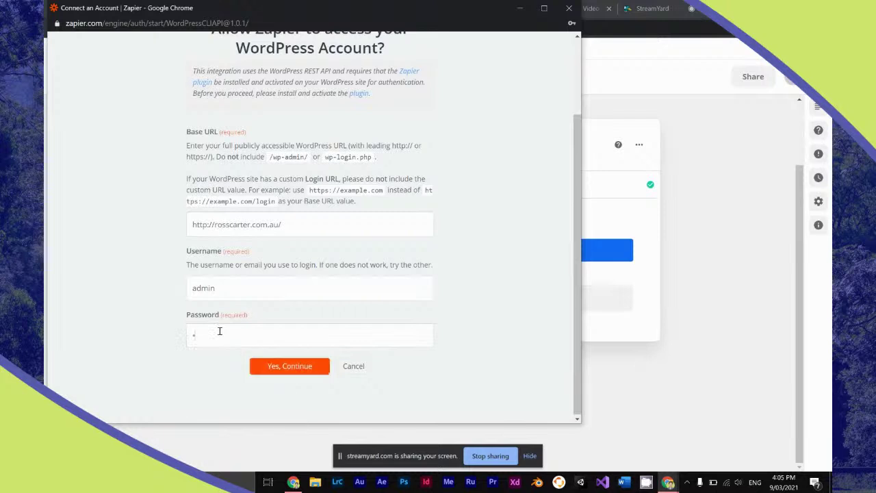
text(a)
click(297, 368)
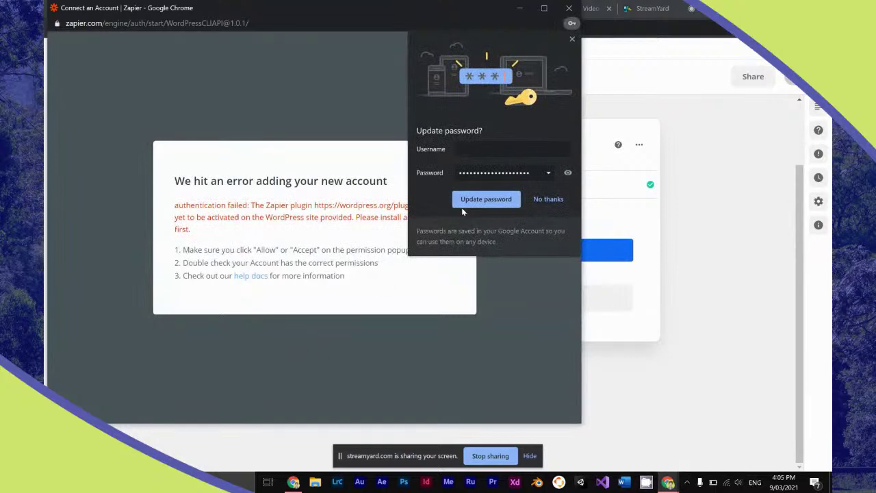
click(572, 40)
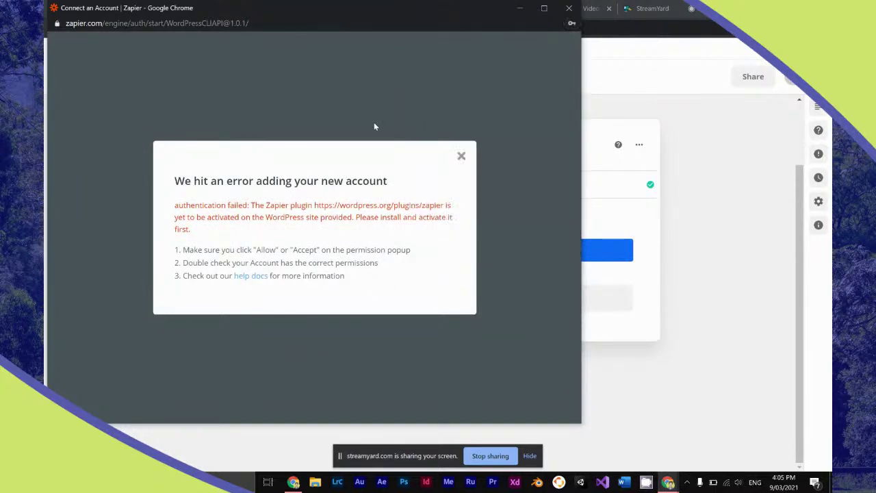
double_click(324, 205)
click(596, 114)
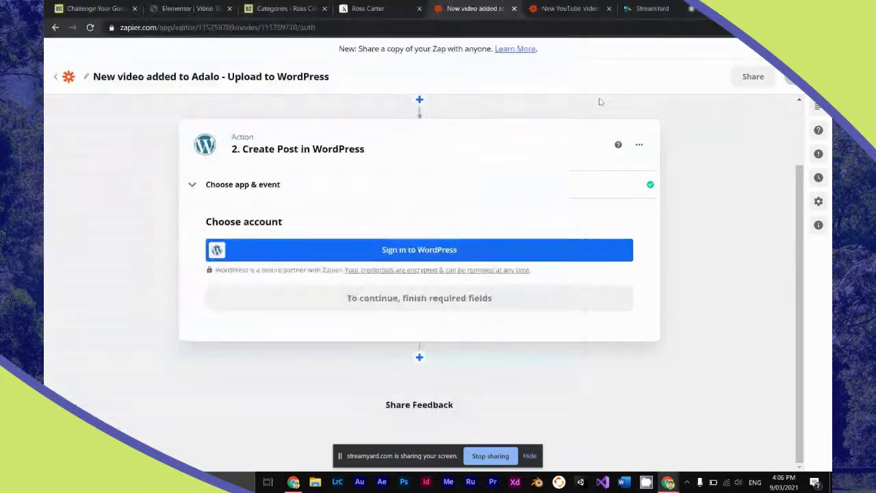
Search the WordPress plugin directory for 'Zapier' and install Zapier for WordPress.
click(284, 9)
click(223, 8)
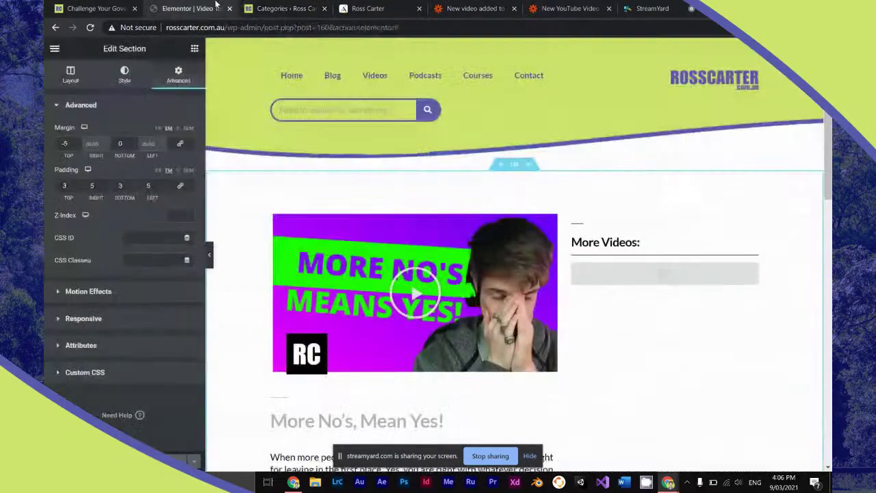
click(277, 8)
mouse_move(85, 328)
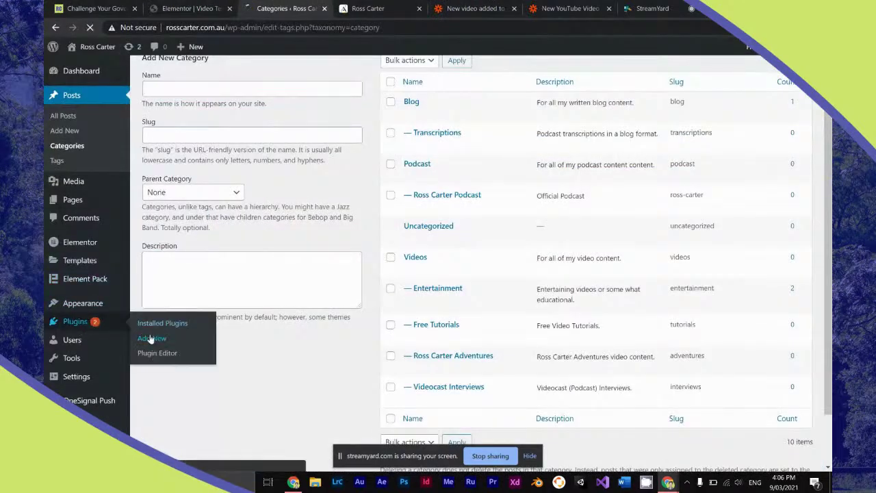
click(147, 336)
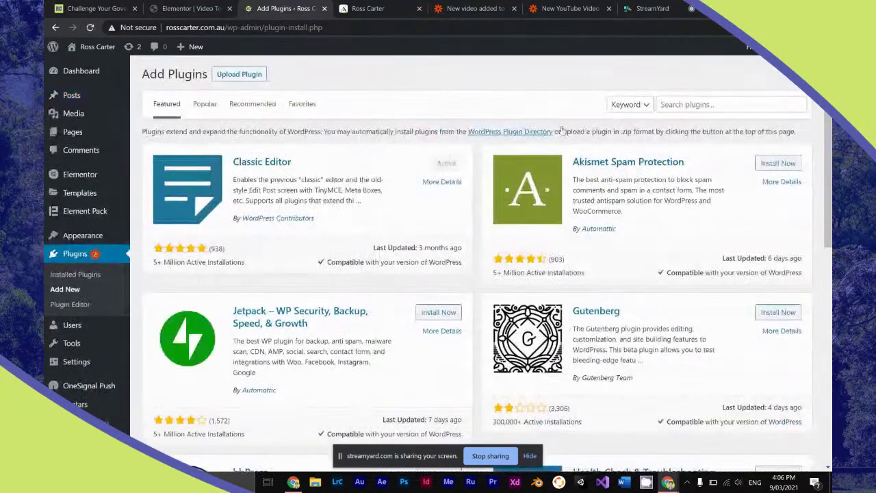
click(709, 103)
text(Zapier)
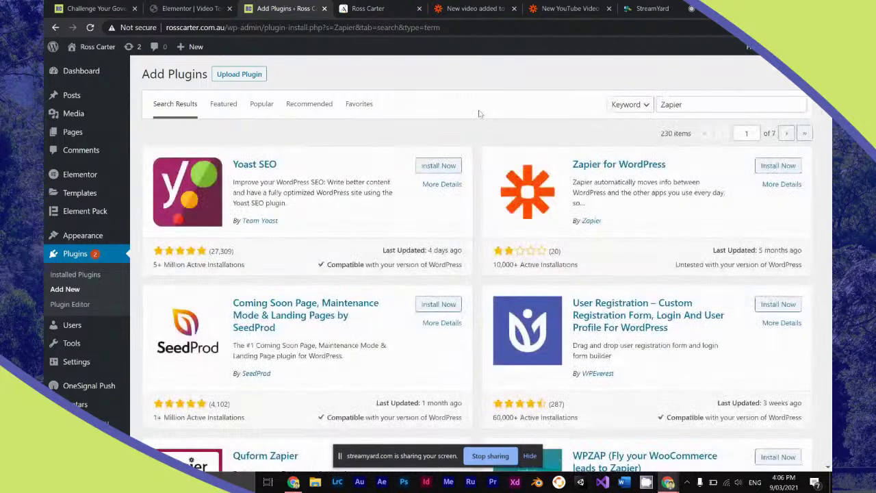
click(765, 167)
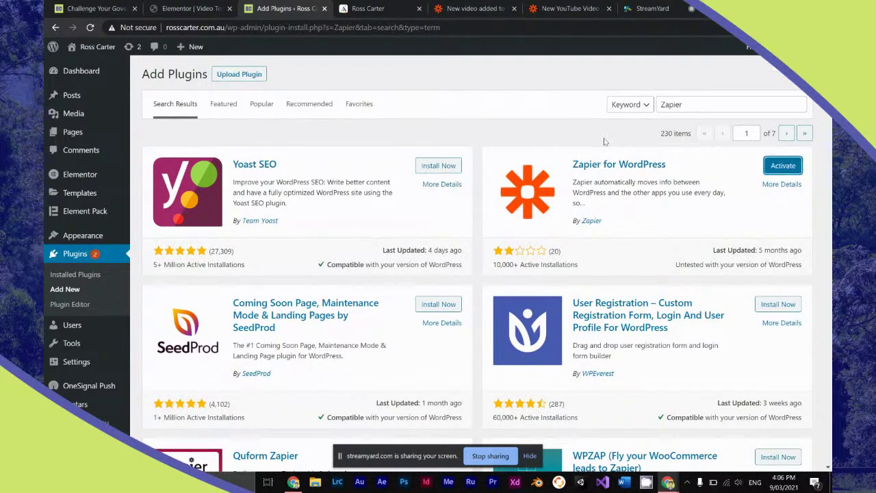
Try activating the Zapier plugin from the search results, retrying after checking Zapier.
click(782, 166)
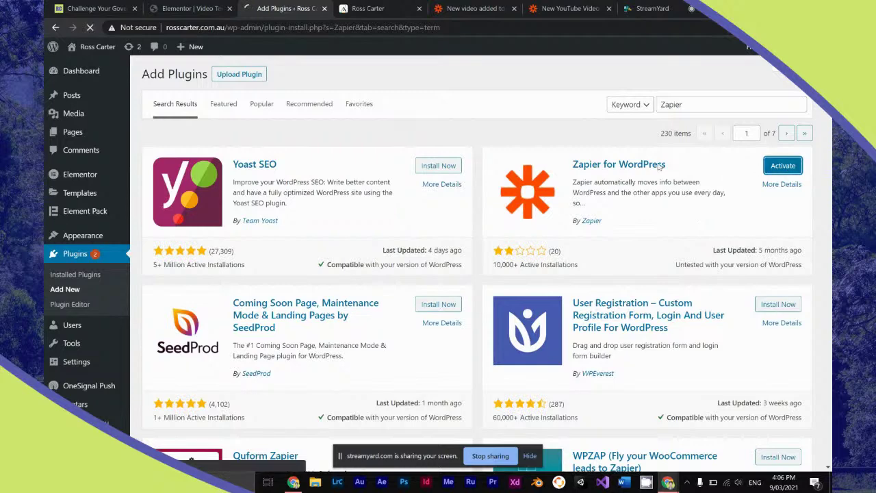
click(368, 8)
click(295, 6)
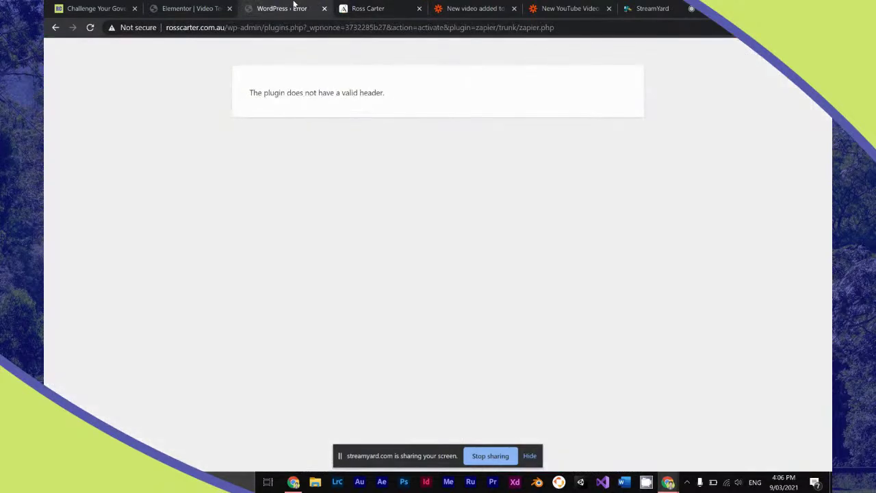
click(54, 27)
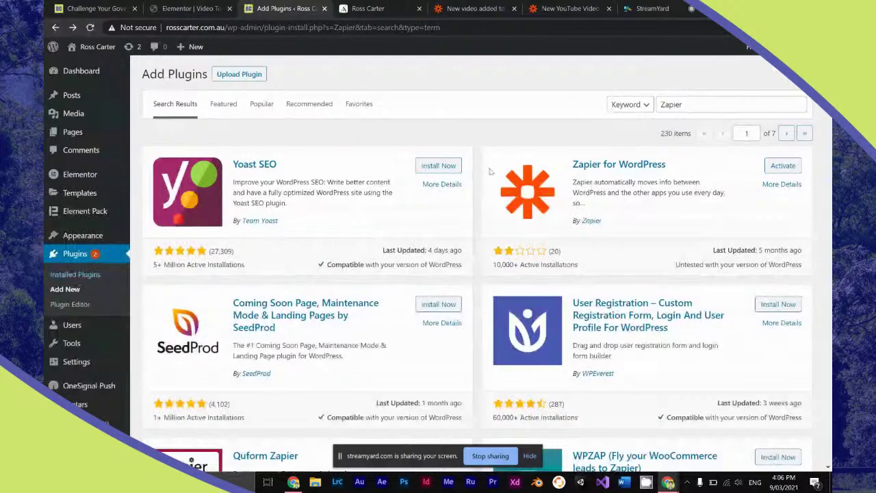
click(782, 165)
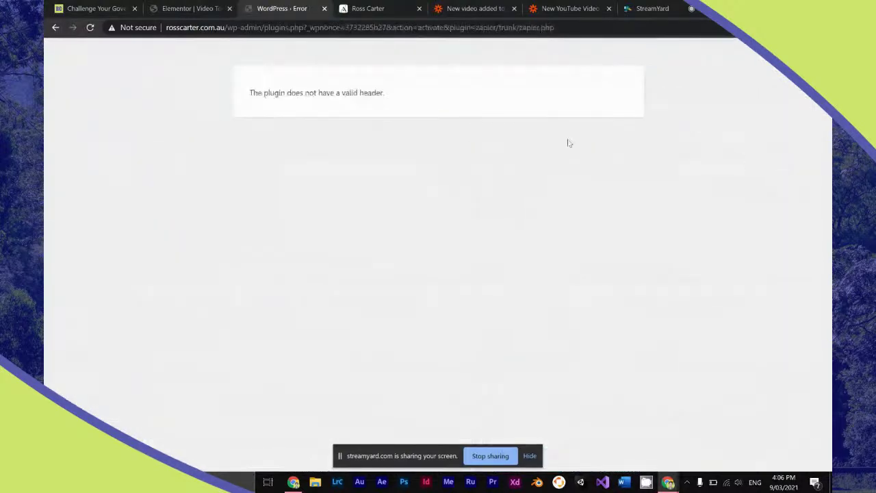
click(54, 28)
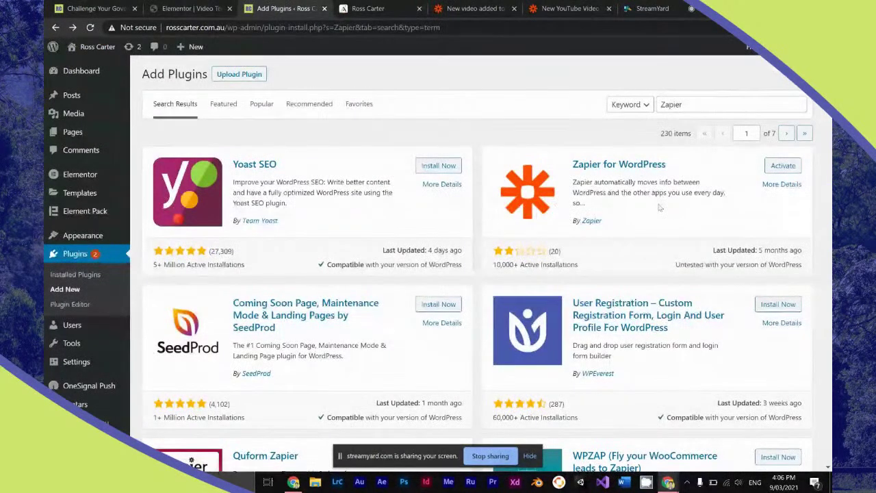
Activate Zapier for WordPress from the Installed Plugins list.
click(106, 277)
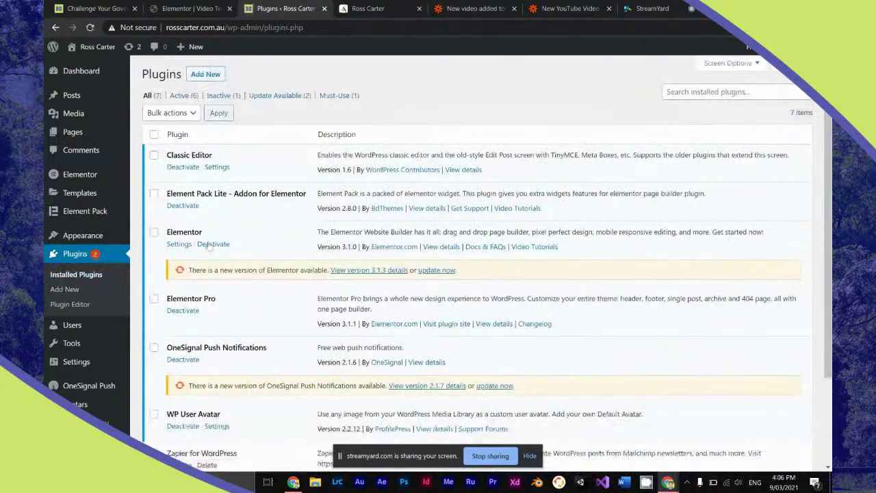
scroll(209, 245, down, 1)
scroll(209, 245, down, 3)
click(178, 353)
scroll(137, 349, down, 4)
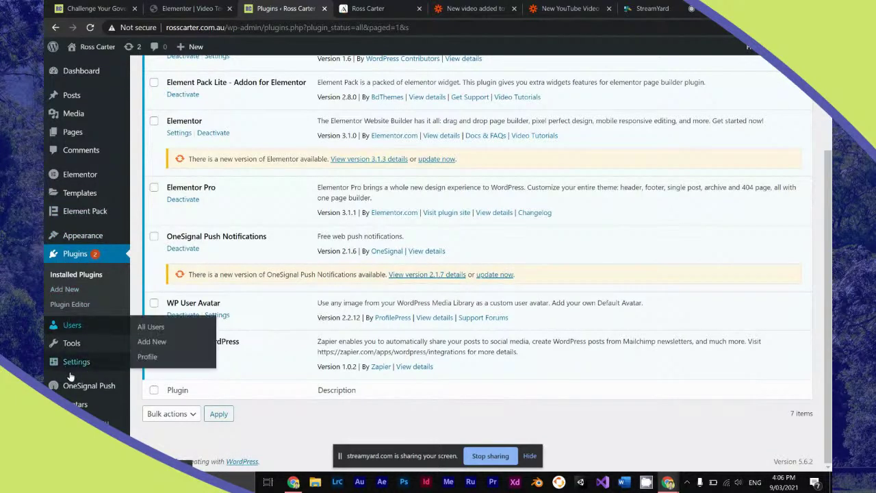
mouse_move(75, 404)
mouse_move(80, 349)
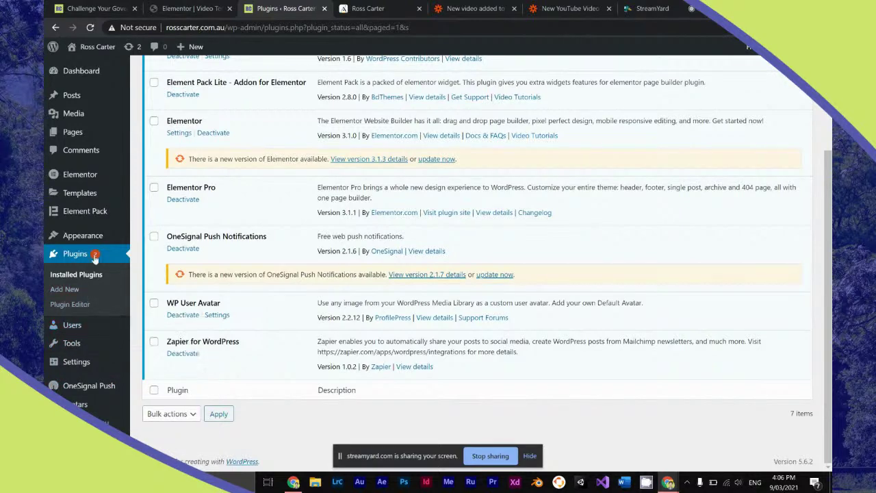
mouse_move(106, 216)
In Zapier's connect window, close the error, re-enter the account password and retry connecting.
mouse_move(671, 483)
click(715, 431)
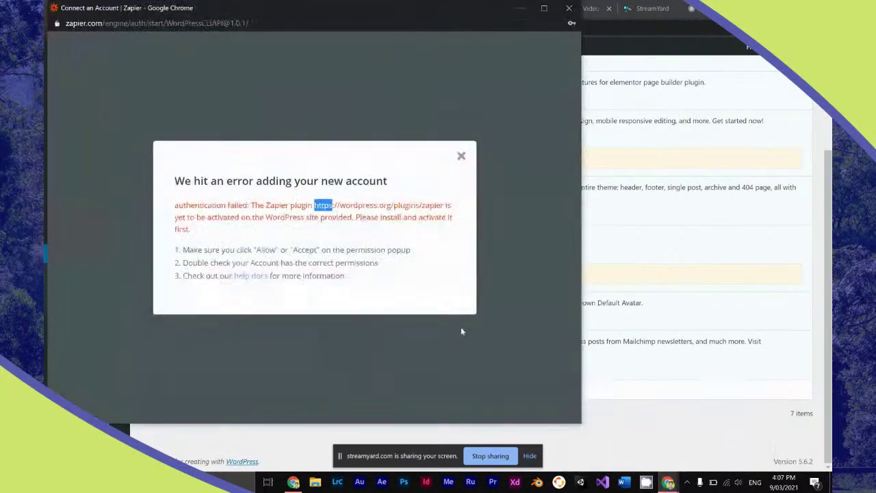
click(461, 158)
scroll(283, 342, down, 3)
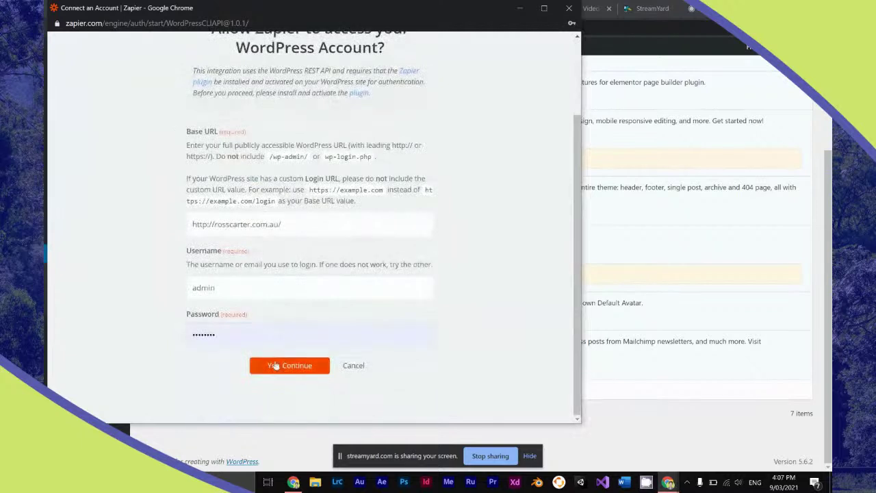
double_click(265, 342)
text(p)
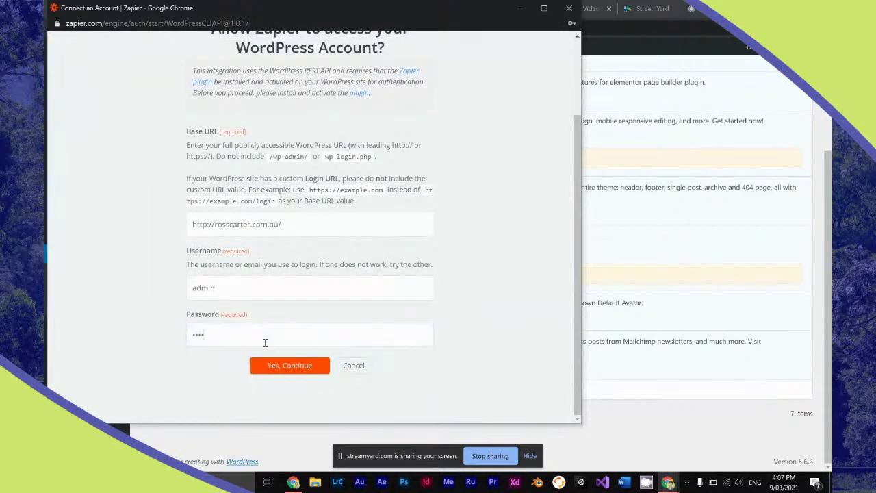
text(••••)
click(272, 370)
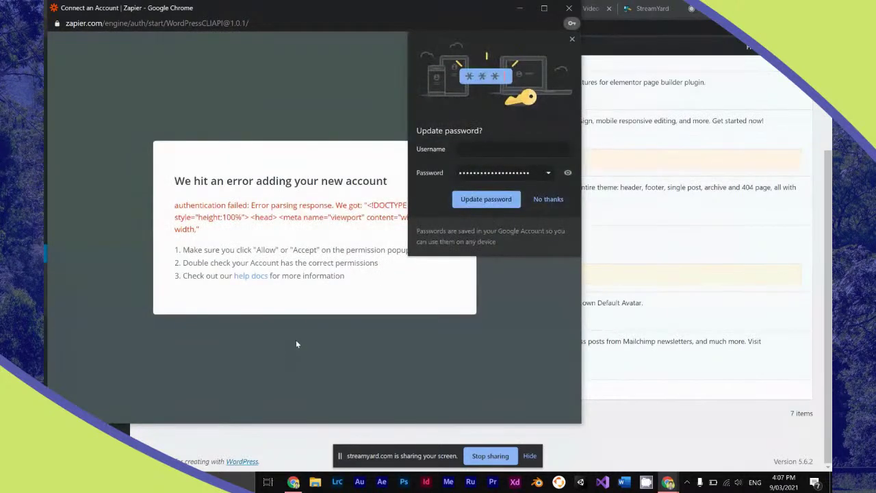
Dismiss the new connection error and the save-password prompt, then bring WordPress Plugins forward.
click(292, 345)
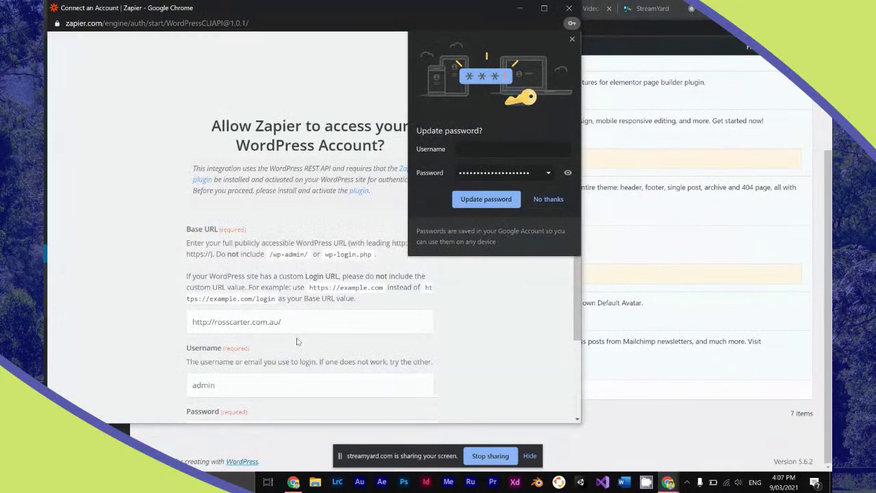
click(572, 39)
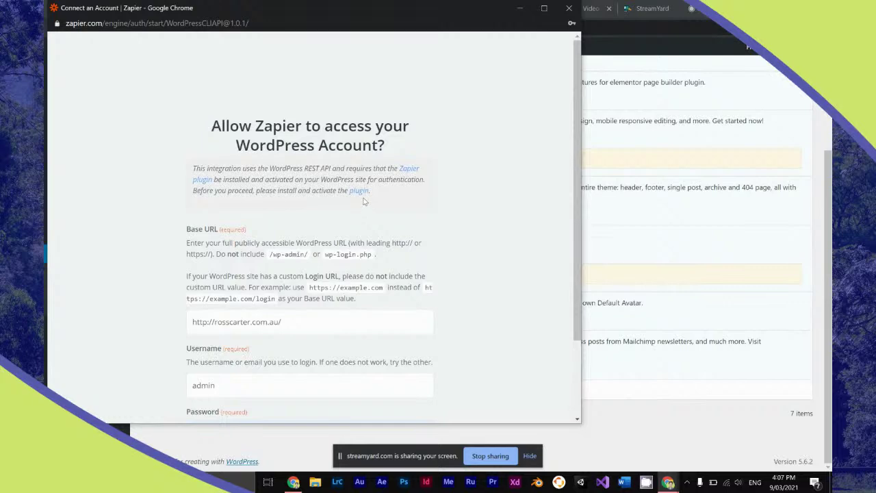
click(688, 228)
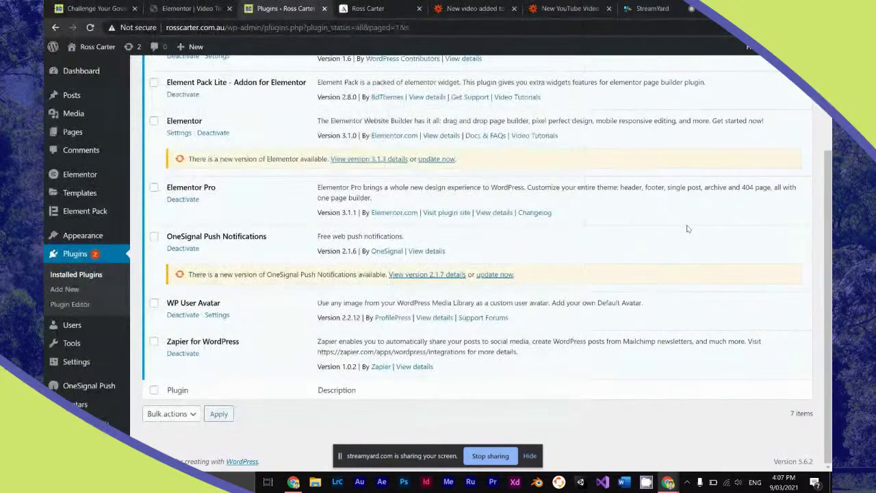
Go to the WordPress dashboard and dismiss the MailOptin promotion notice.
scroll(249, 338, up, 3)
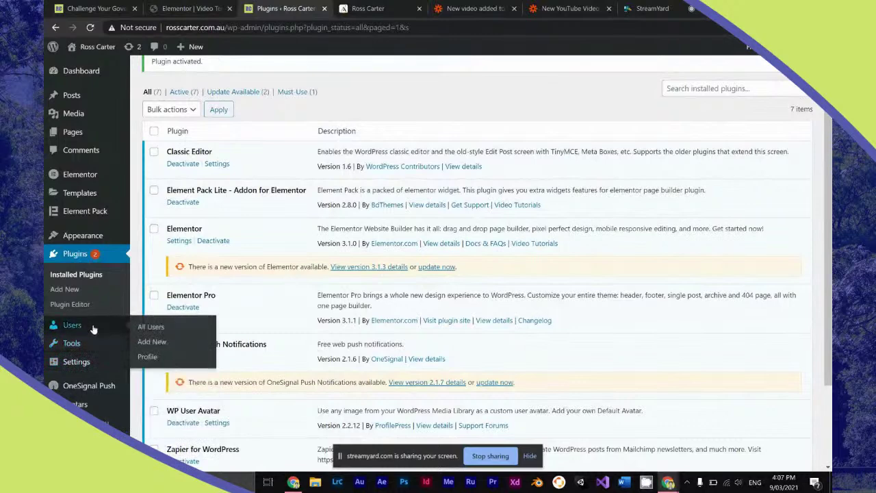
mouse_move(94, 244)
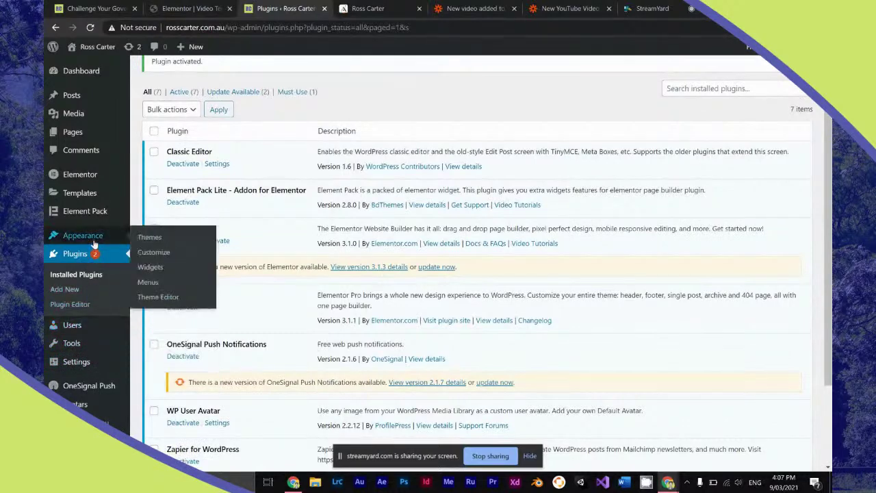
mouse_move(94, 213)
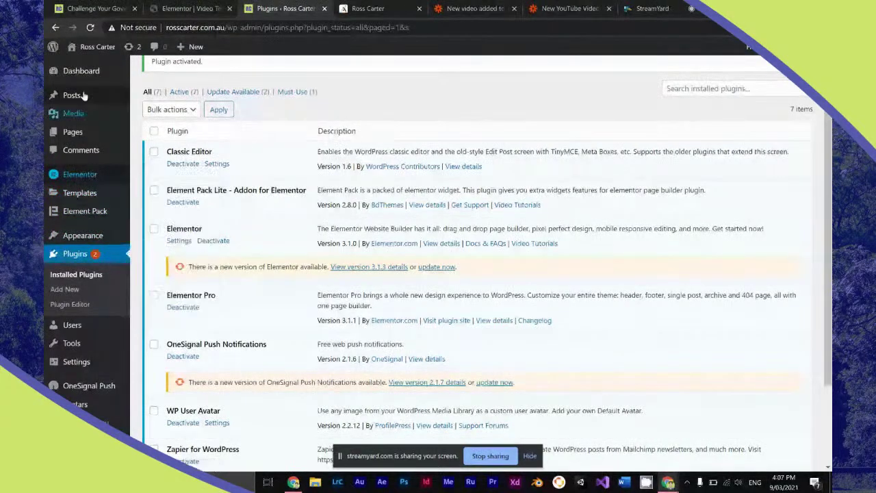
click(76, 71)
scroll(380, 158, down, 1)
scroll(380, 158, up, 1)
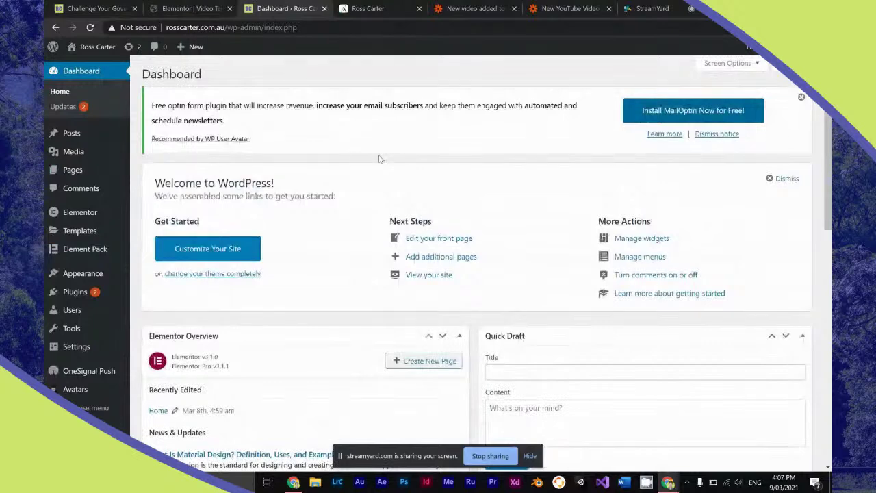
click(802, 98)
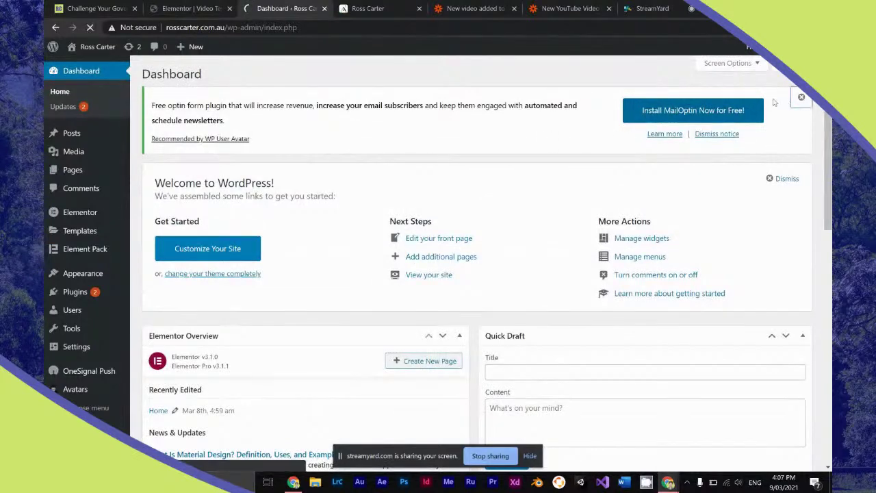
Recheck the installed plugins list, then return to Zapier's Connect an Account window.
scroll(705, 121, down, 10)
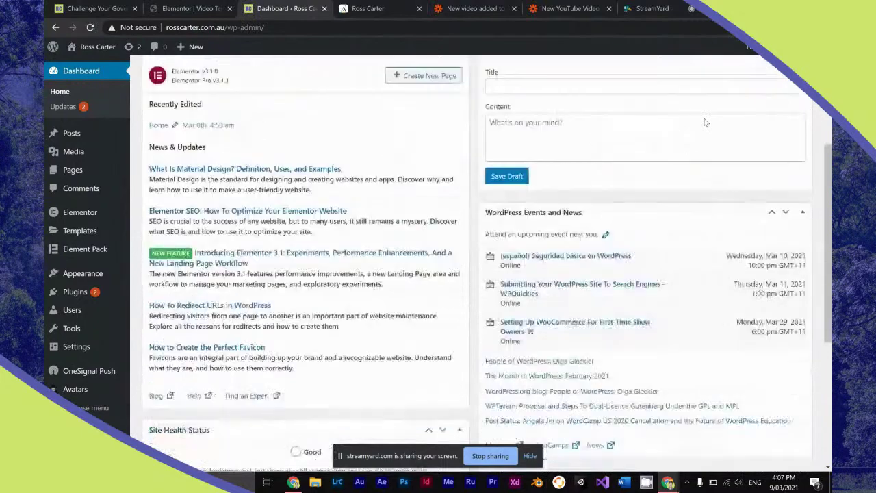
scroll(705, 122, up, 1)
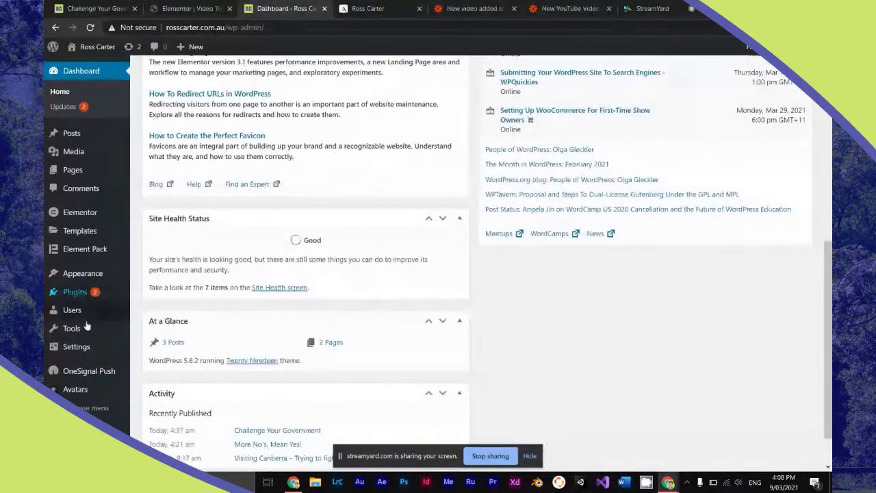
mouse_move(75, 346)
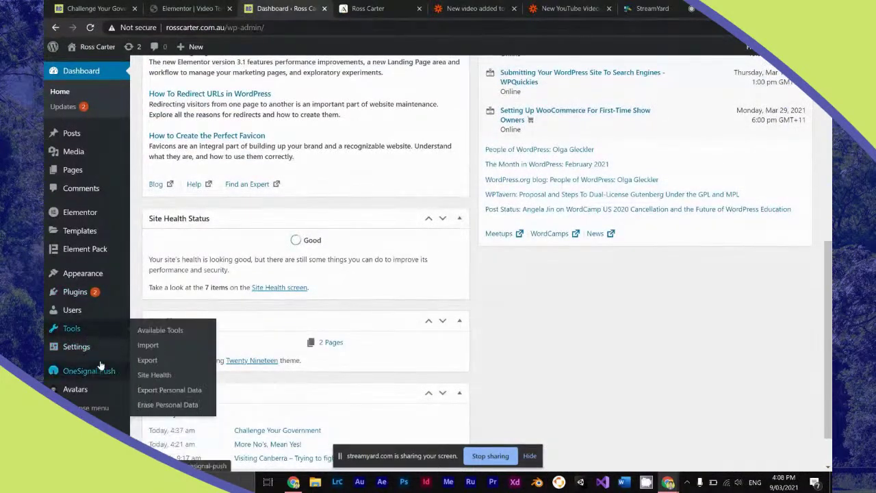
click(88, 299)
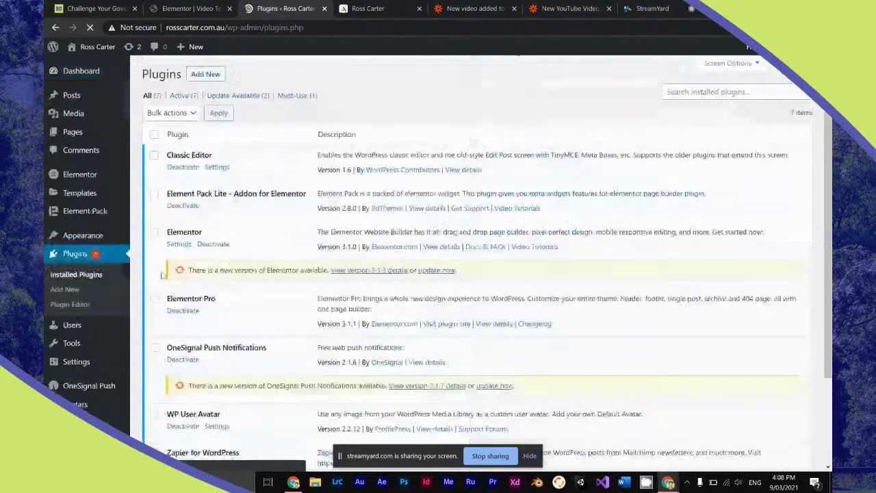
scroll(325, 280, down, 2)
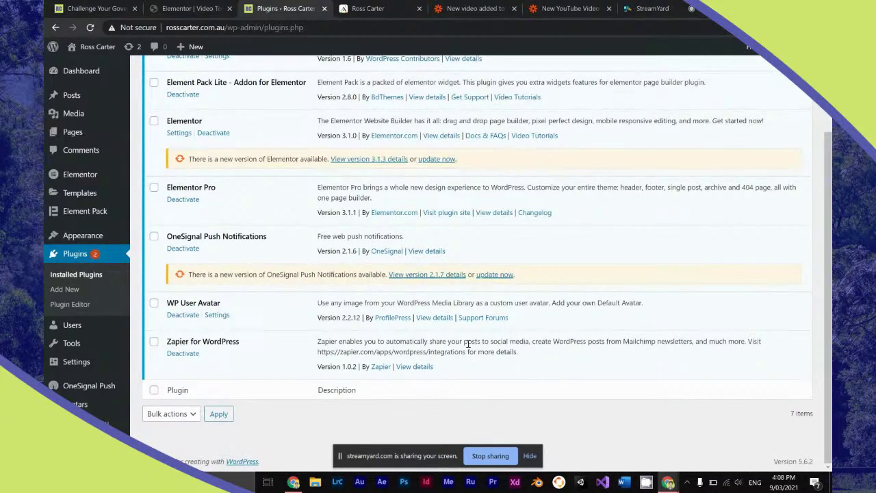
mouse_move(667, 481)
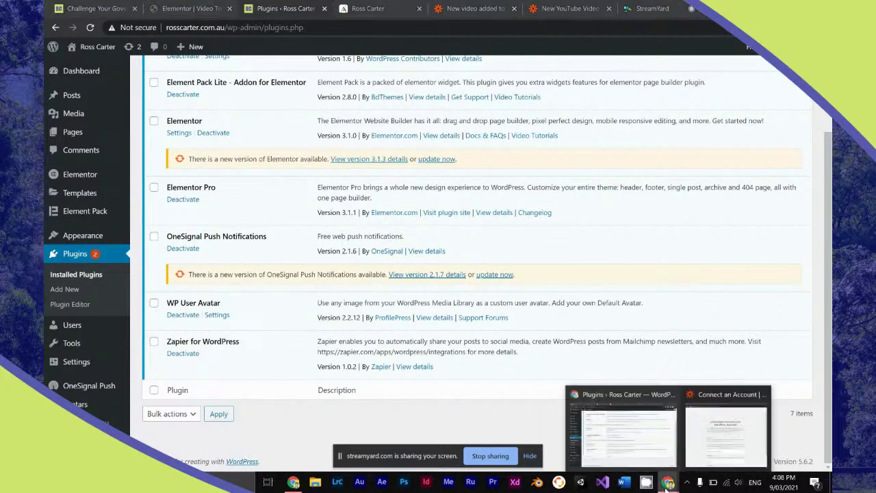
click(720, 447)
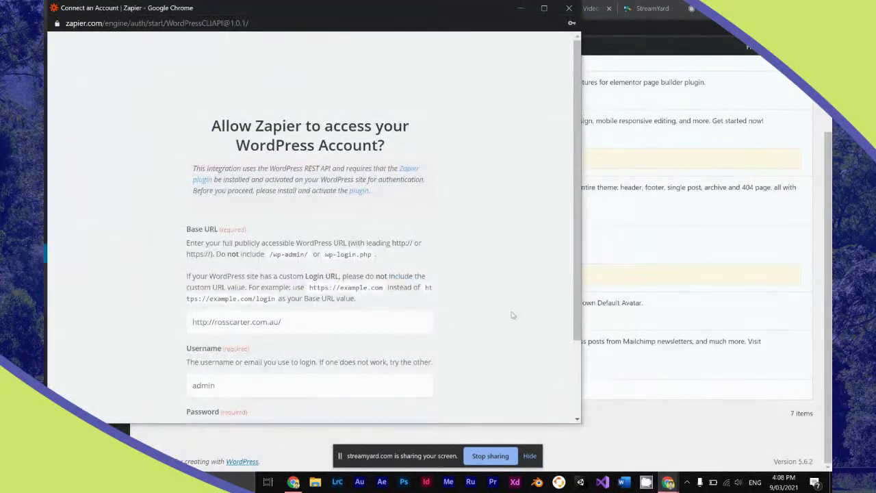
Insert a new action step in the zap using the WordPress (Legacy) app.
click(569, 8)
click(474, 8)
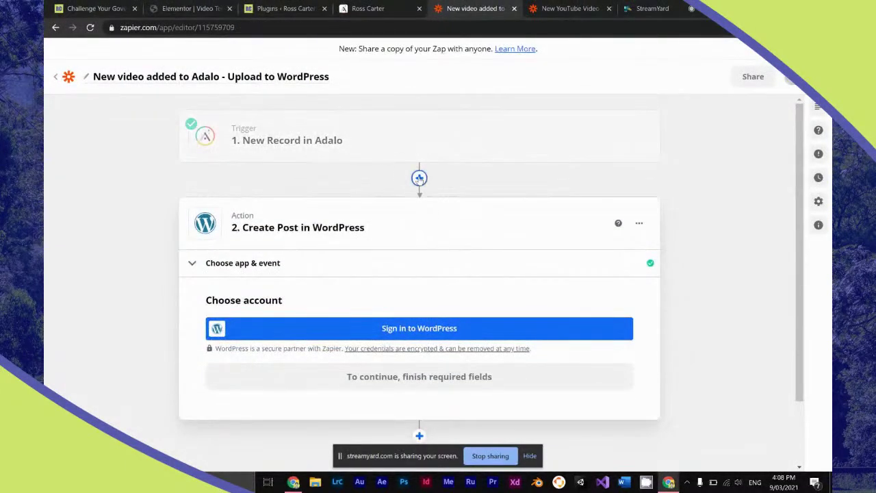
click(419, 178)
text(Wor)
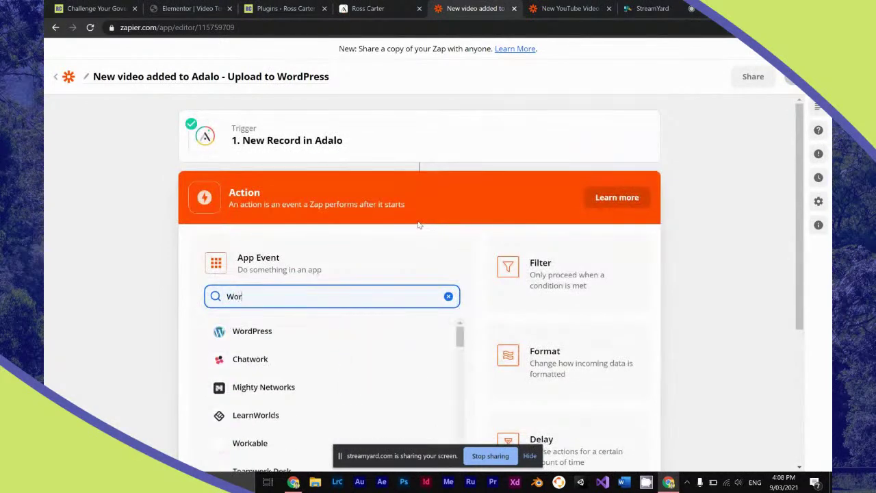
text(dPress)
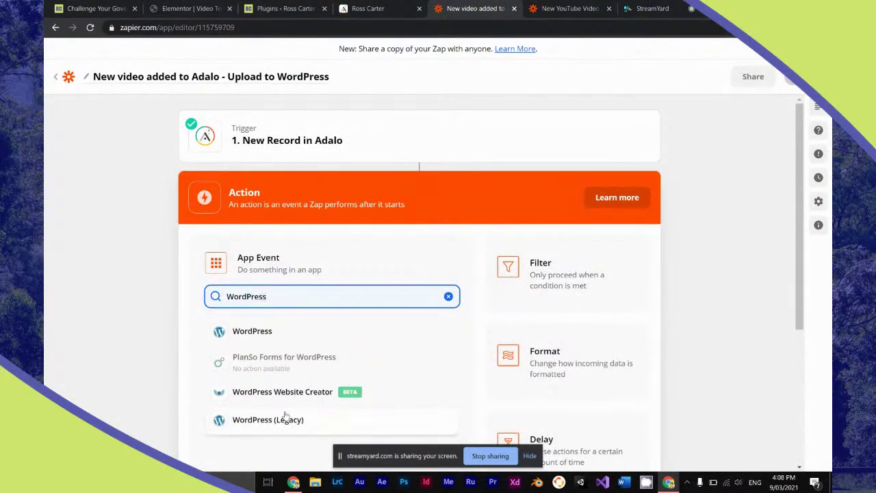
click(286, 418)
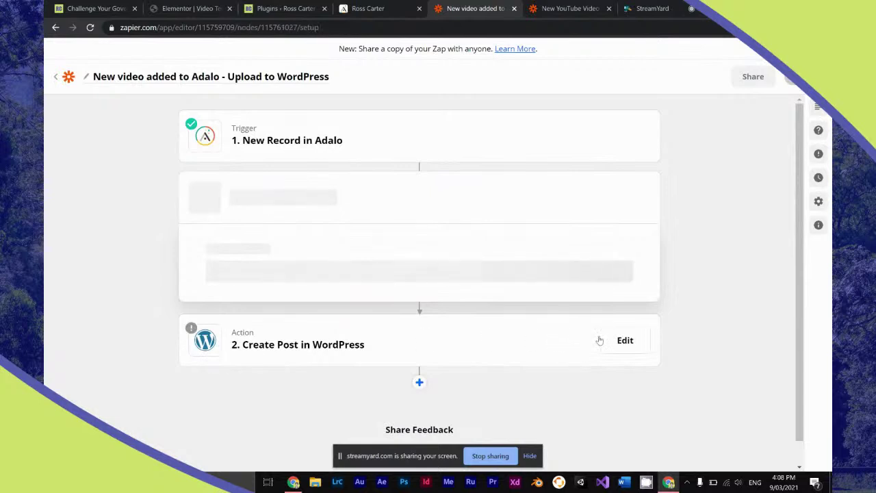
Delete the old Create Post in WordPress step from the zap.
scroll(614, 342, down, 3)
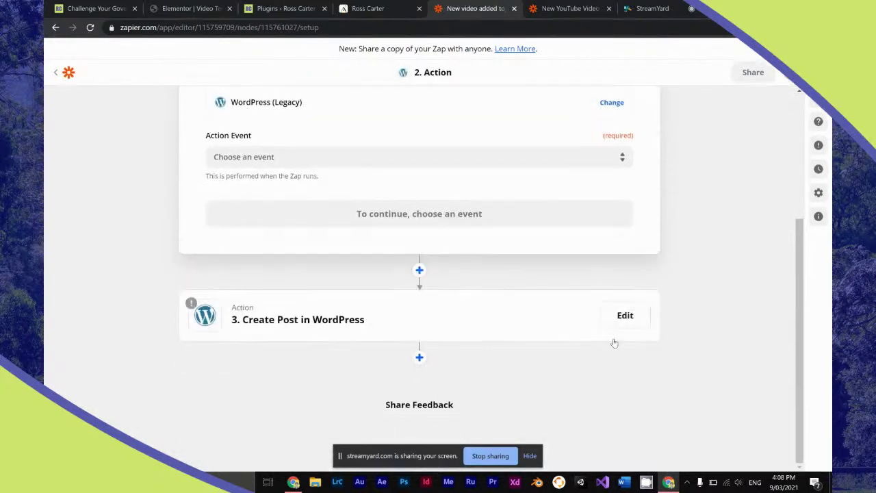
click(623, 319)
click(639, 144)
click(600, 193)
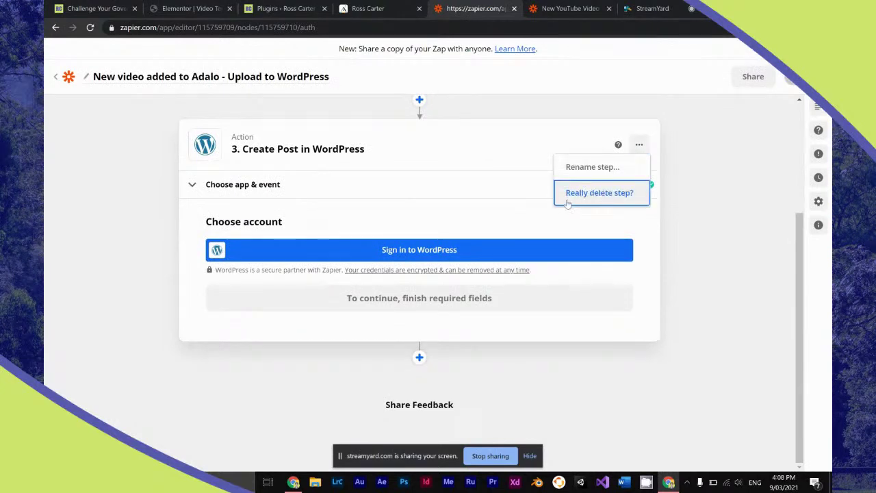
click(573, 203)
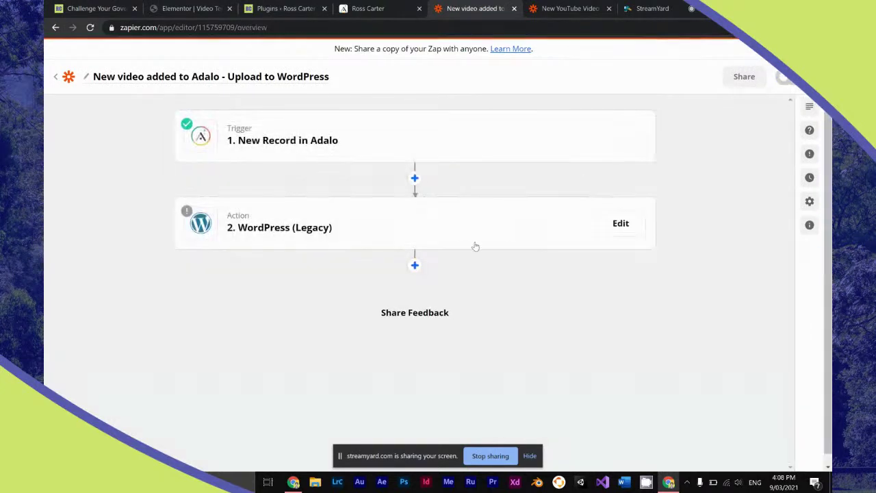
Set the WordPress (Legacy) step's action event to Create Post and continue.
click(633, 224)
click(465, 256)
click(401, 306)
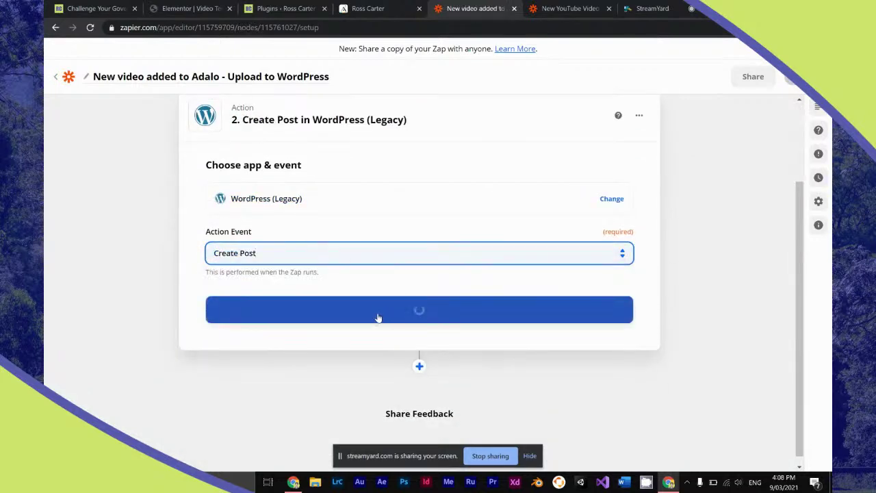
click(384, 317)
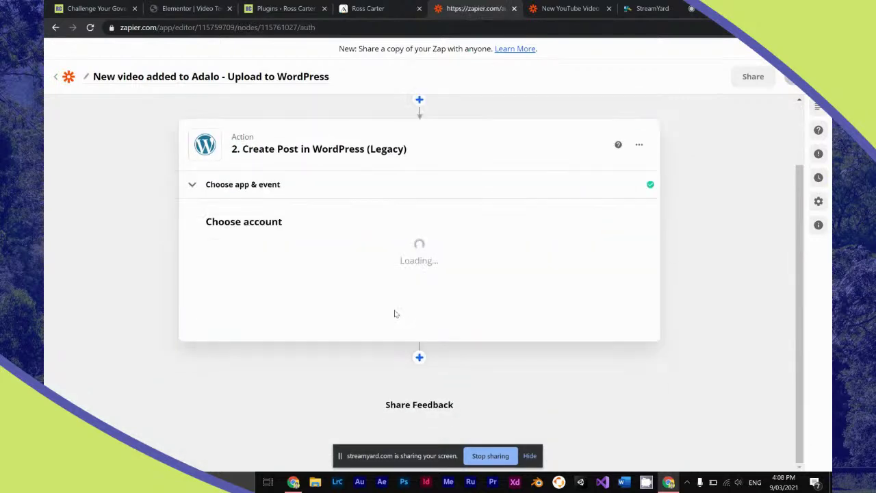
Sign in to WordPress (Legacy) with the site's base URL, admin username and account password.
click(417, 251)
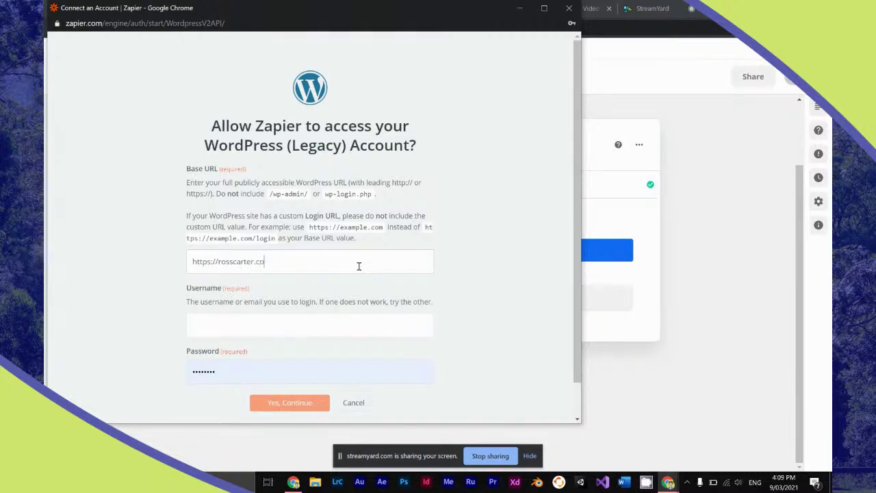
key(Tab)
text(admi)
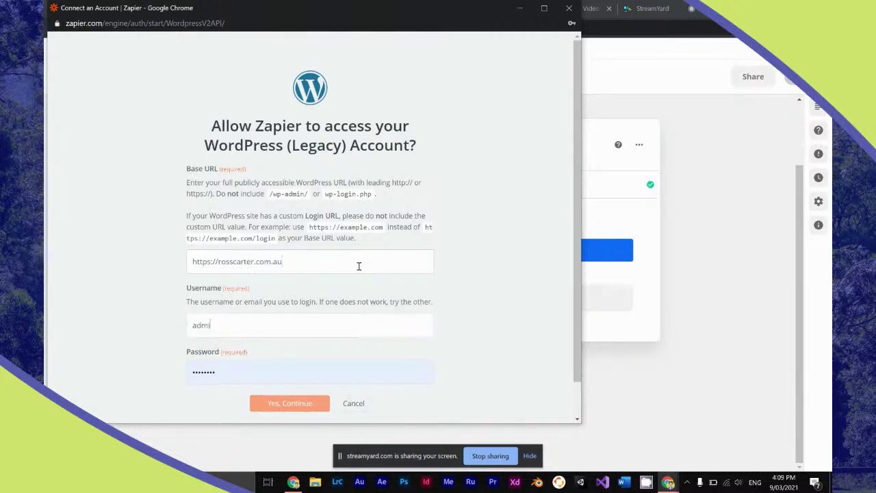
text(n)
key(Tab)
key(BackSpace)
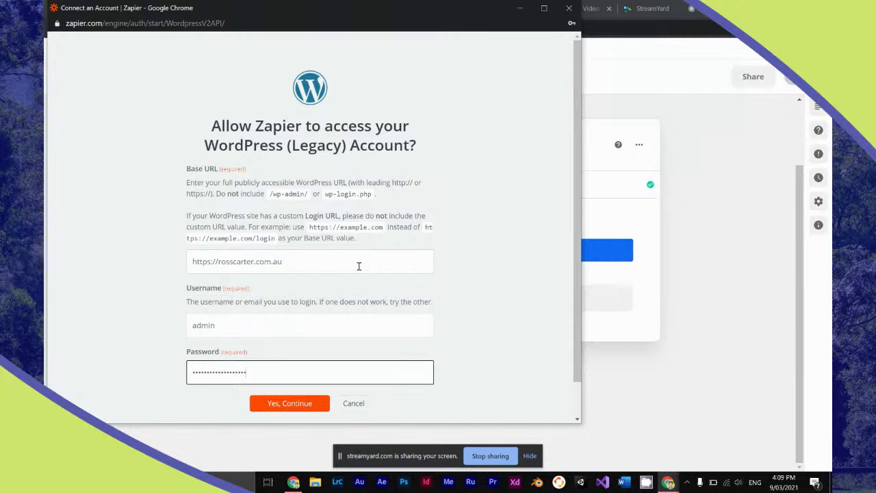
click(304, 403)
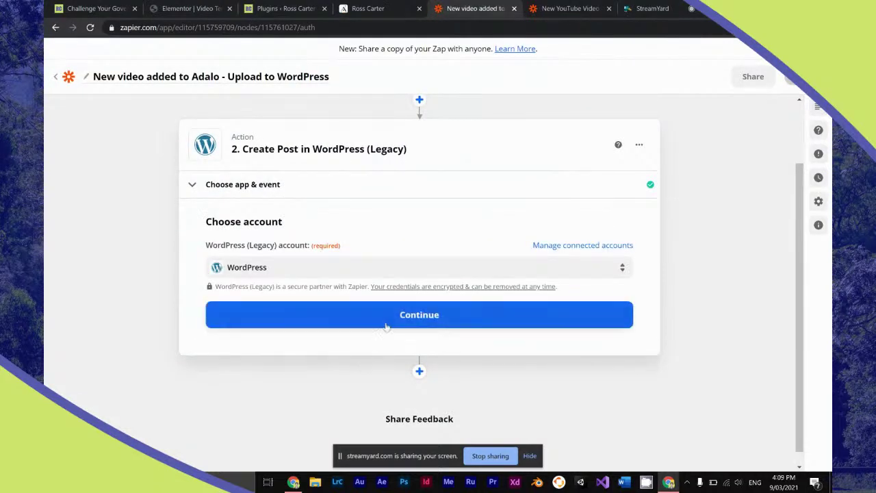
Map the post Title to the Adalo '1. Name' value and open Featured Media's value choices.
click(354, 323)
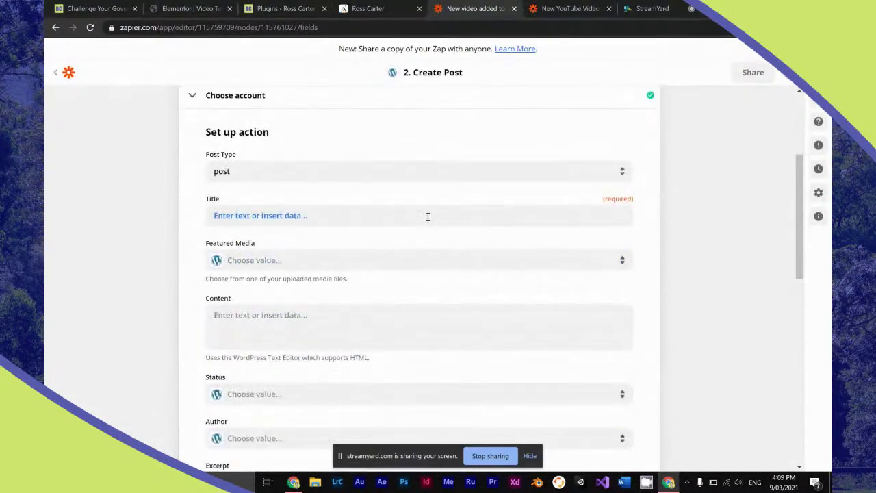
click(428, 216)
click(328, 319)
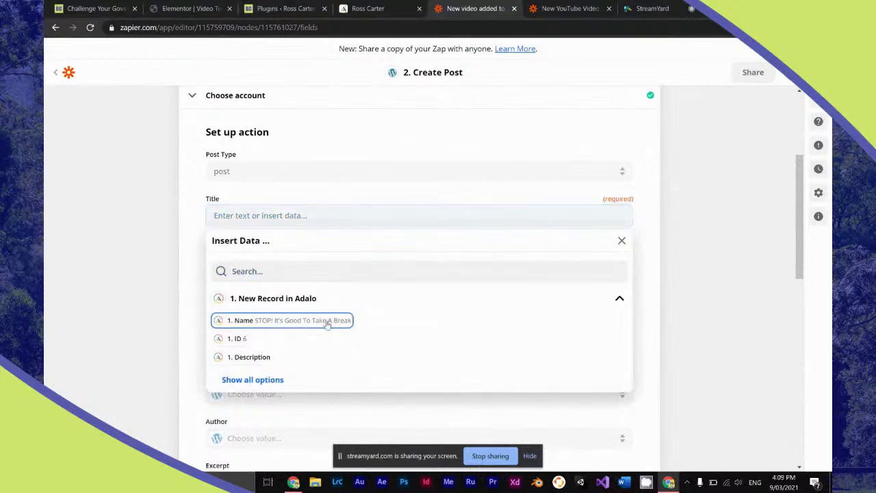
click(199, 281)
click(262, 262)
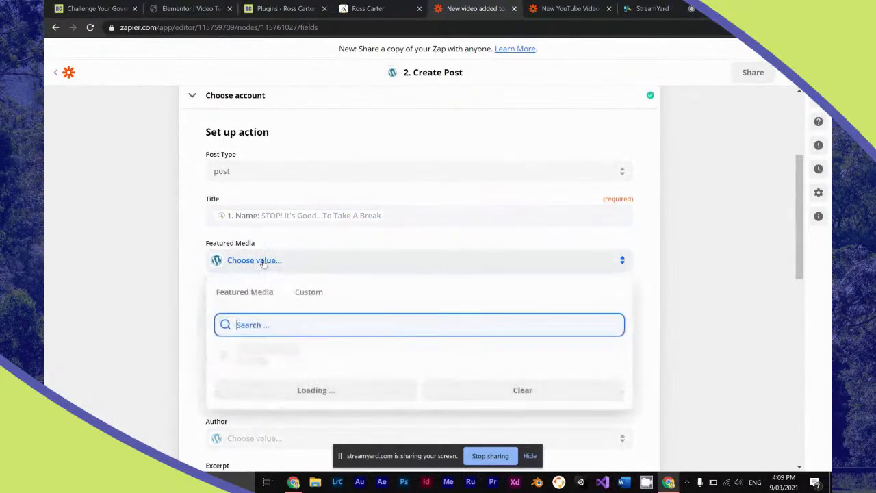
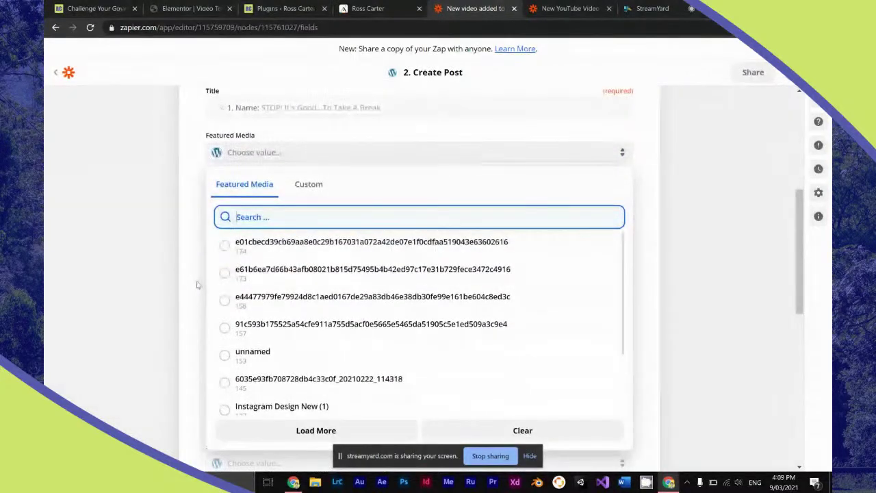
Check the image fields of the first Adalo Videos record, then return to Zapier's Create Post step.
scroll(196, 284, down, 2)
scroll(197, 284, up, 1)
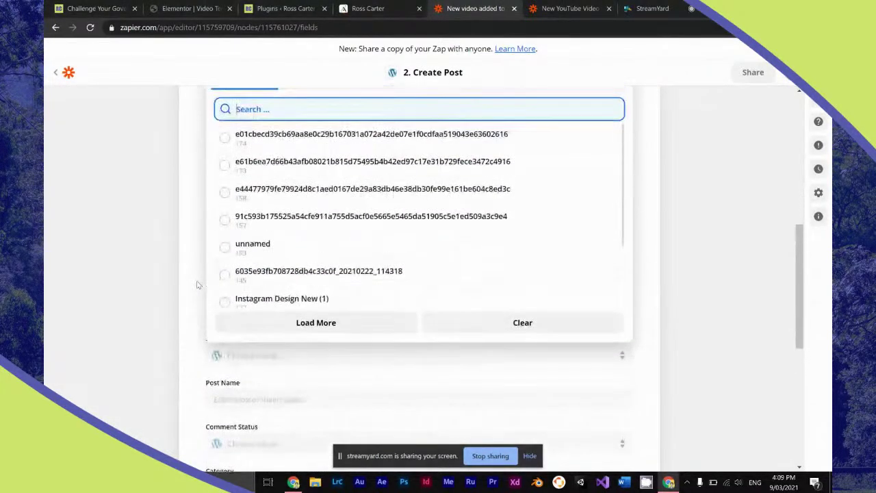
scroll(343, 228, down, 10)
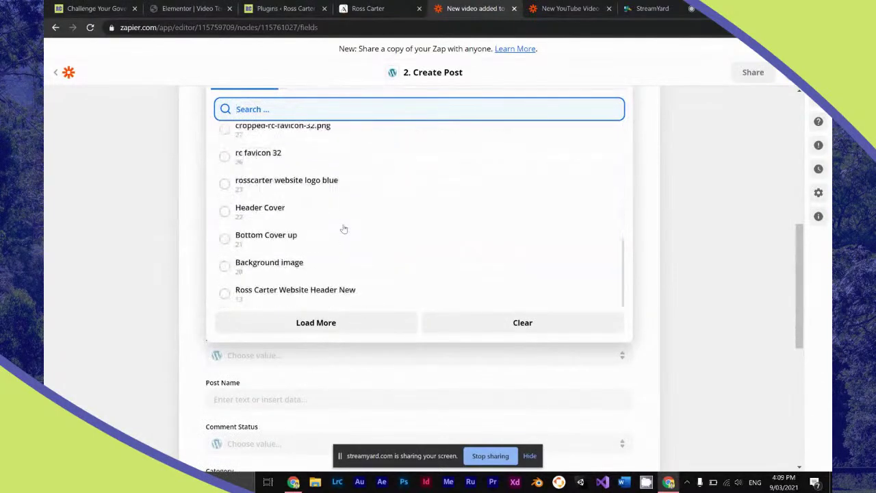
click(373, 8)
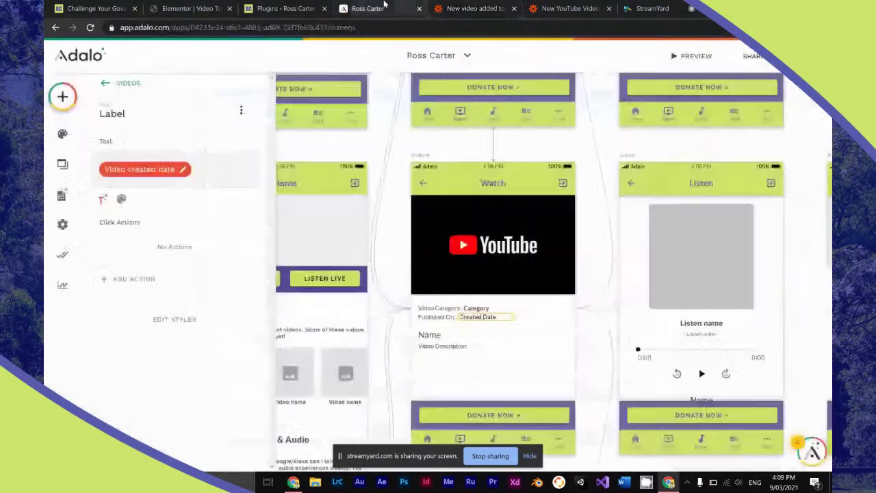
click(51, 203)
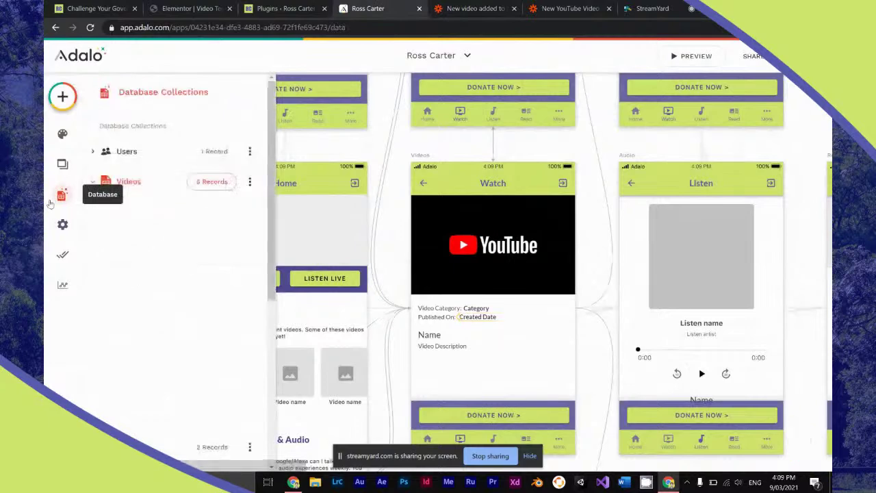
click(211, 182)
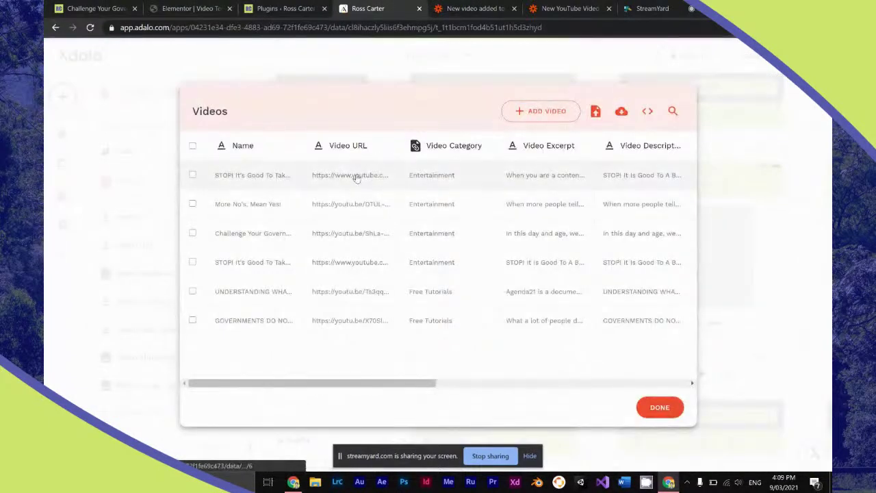
click(355, 178)
scroll(248, 280, down, 5)
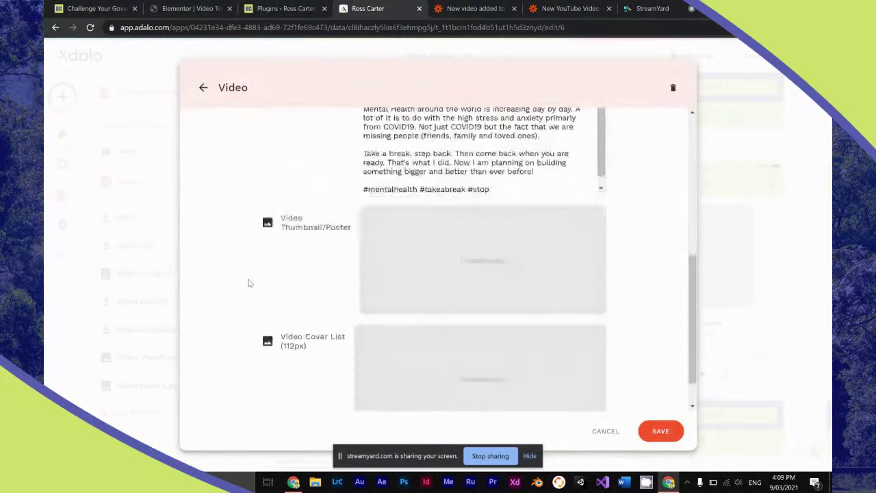
click(475, 8)
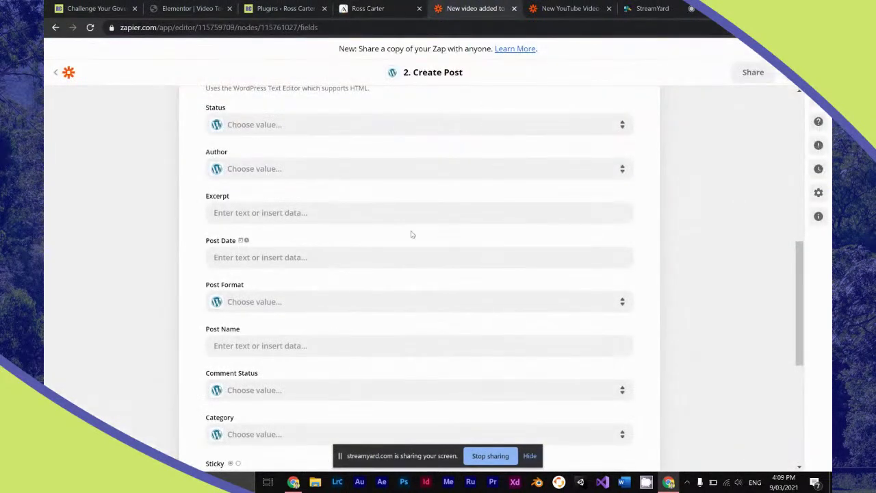
Set the WordPress post's Post Format to Standard.
click(313, 305)
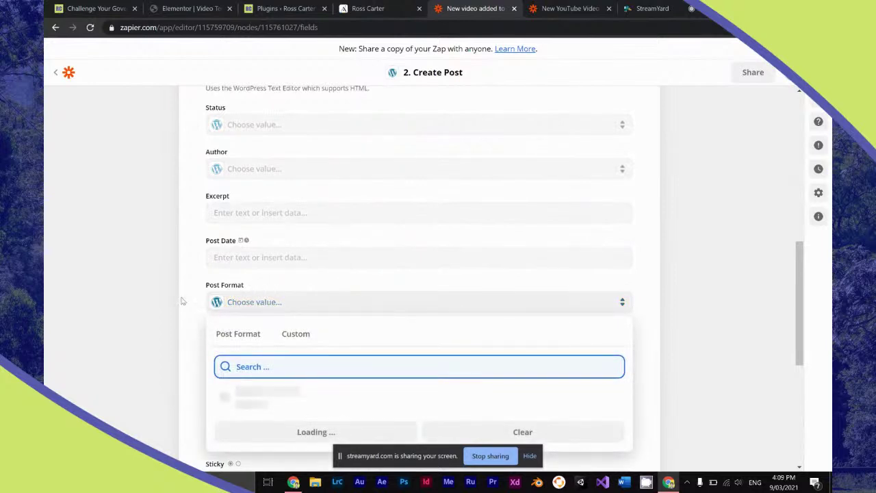
scroll(181, 301, down, 3)
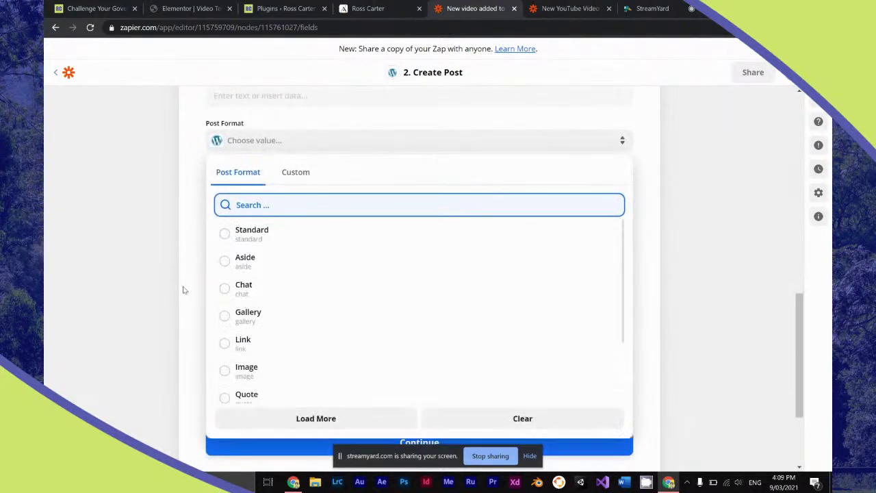
click(223, 234)
click(275, 227)
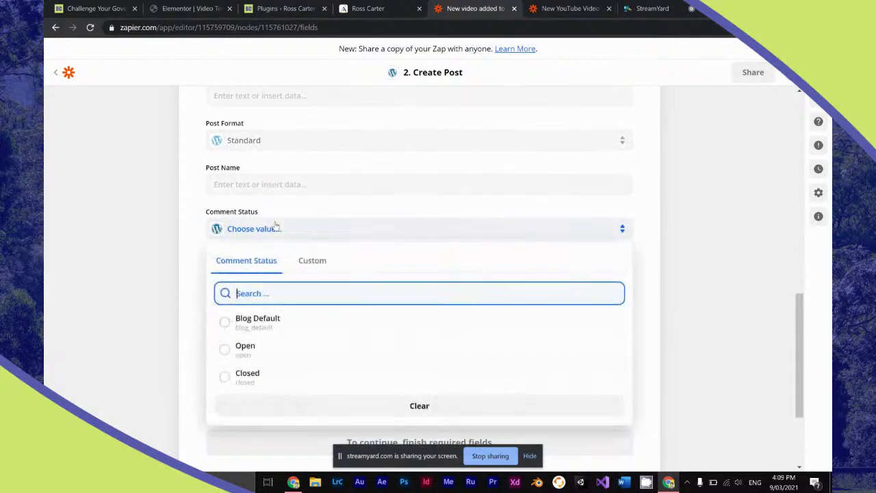
click(188, 272)
Browse the available Category choices for the post.
click(280, 272)
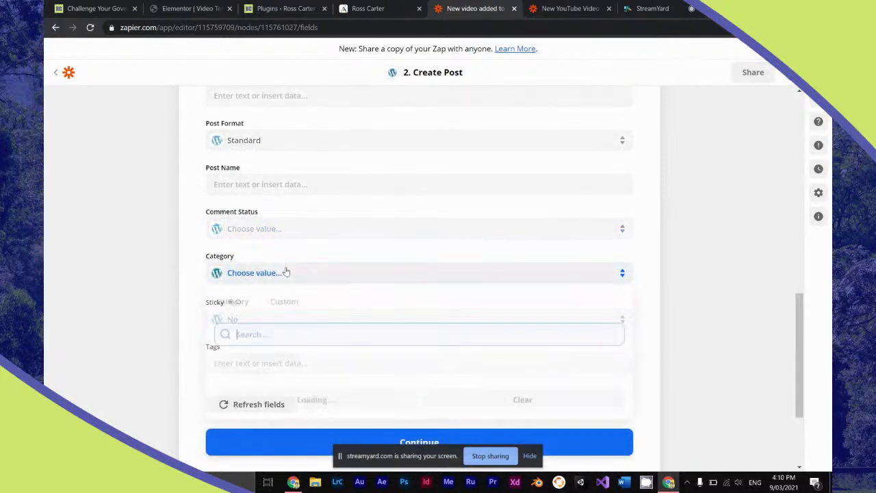
scroll(188, 292, down, 2)
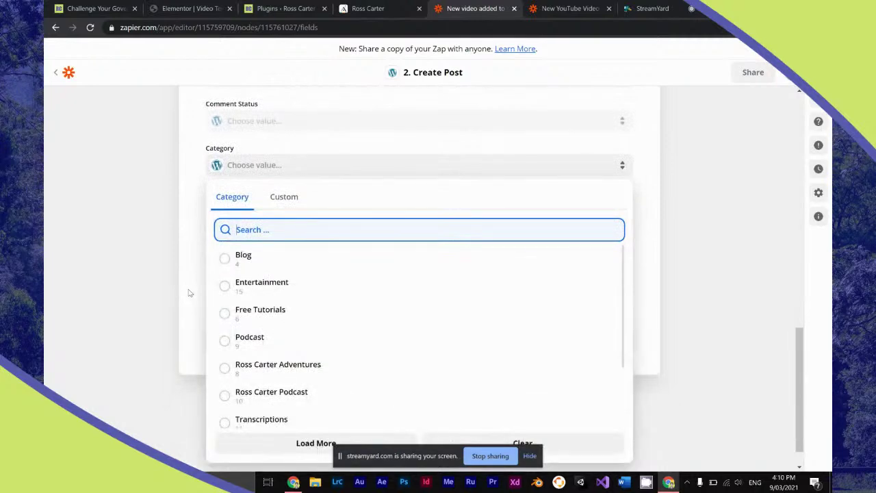
scroll(304, 273, down, 4)
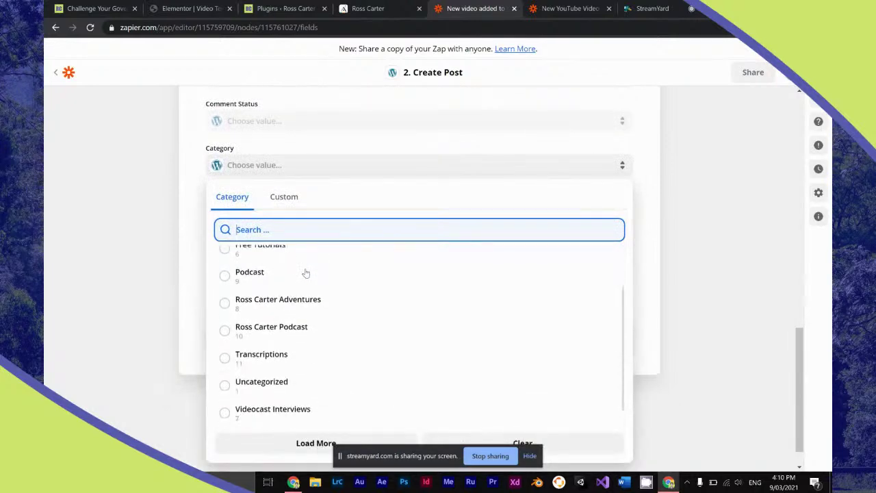
scroll(305, 271, down, 1)
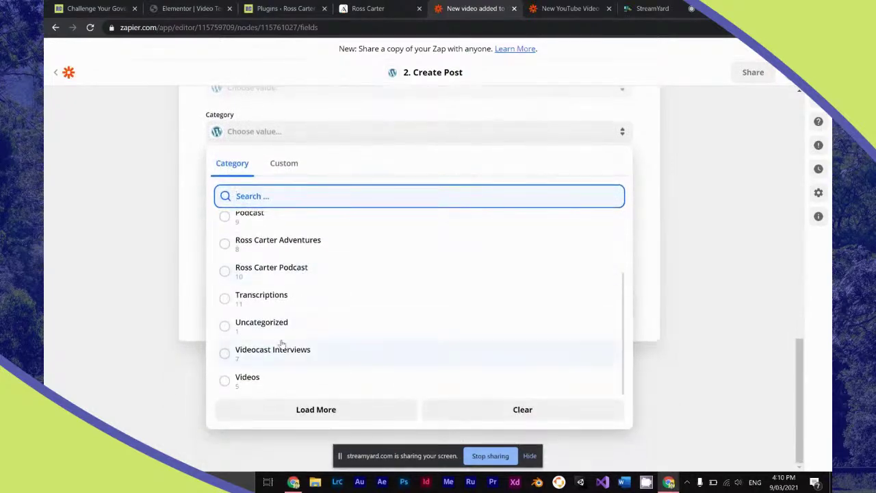
scroll(281, 342, up, 3)
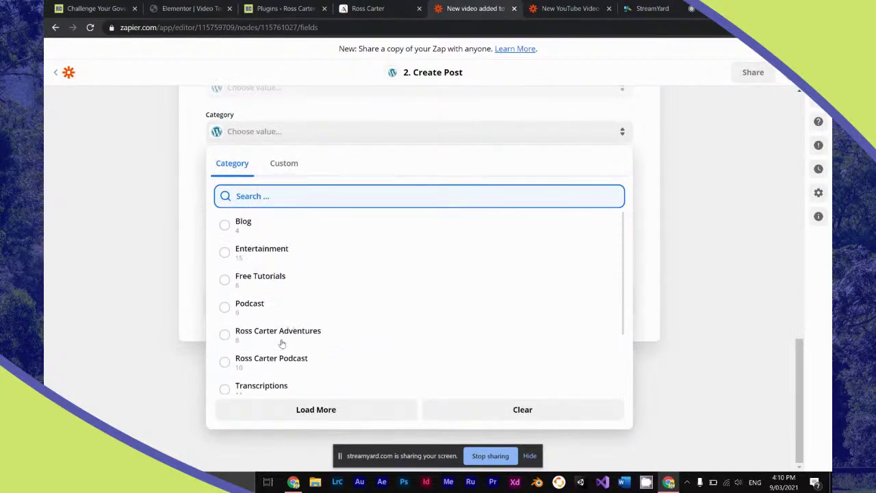
scroll(281, 343, down, 3)
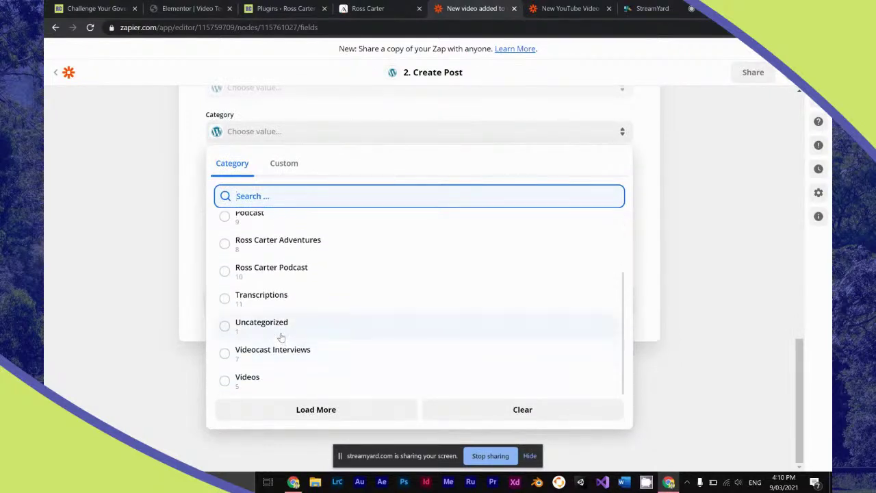
Check the WordPress plugins and the Adalo video record, then return to Zapier.
click(286, 8)
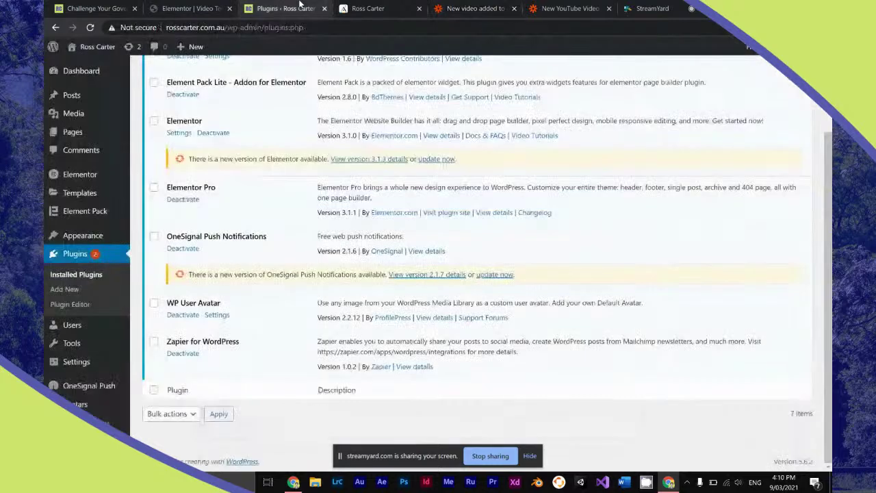
click(217, 6)
click(368, 7)
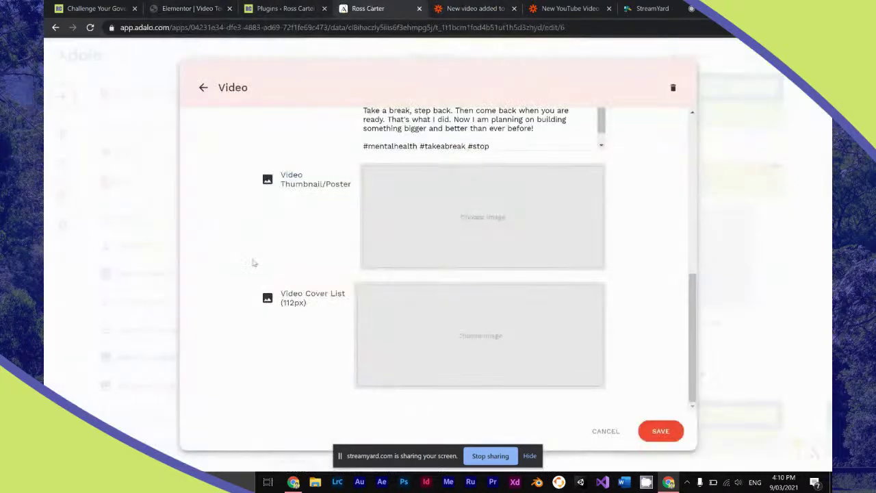
scroll(253, 263, up, 10)
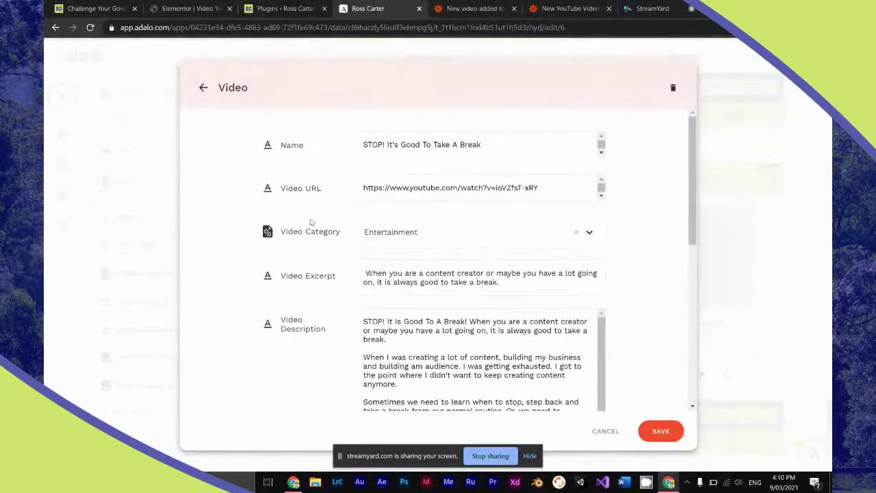
click(453, 8)
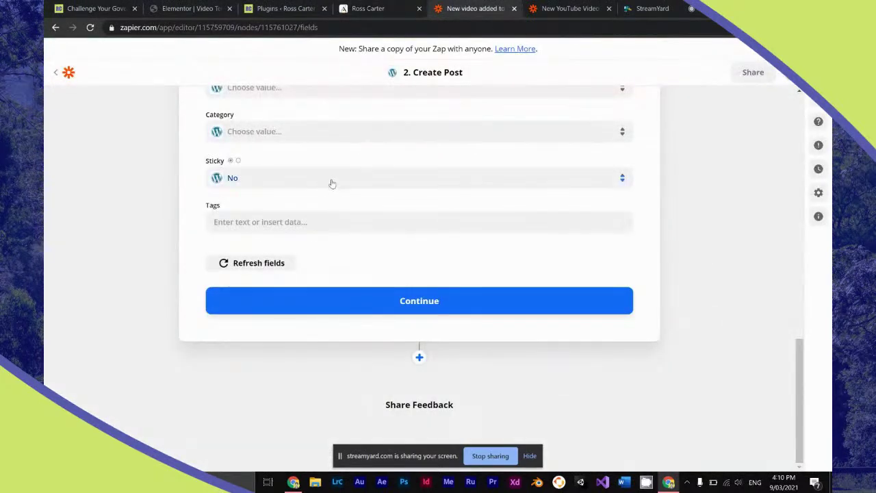
Search the Category choices for 'video', then clear the search.
scroll(329, 219, up, 2)
click(318, 243)
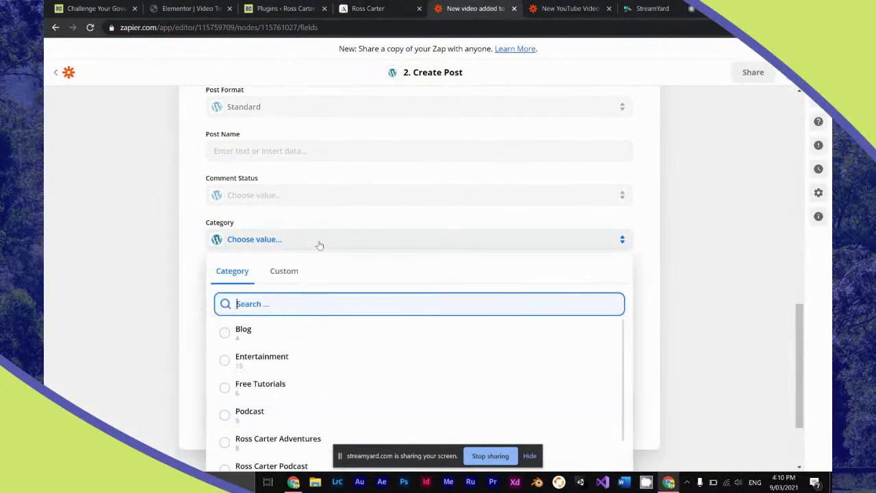
text(video)
key(ctrl+a)
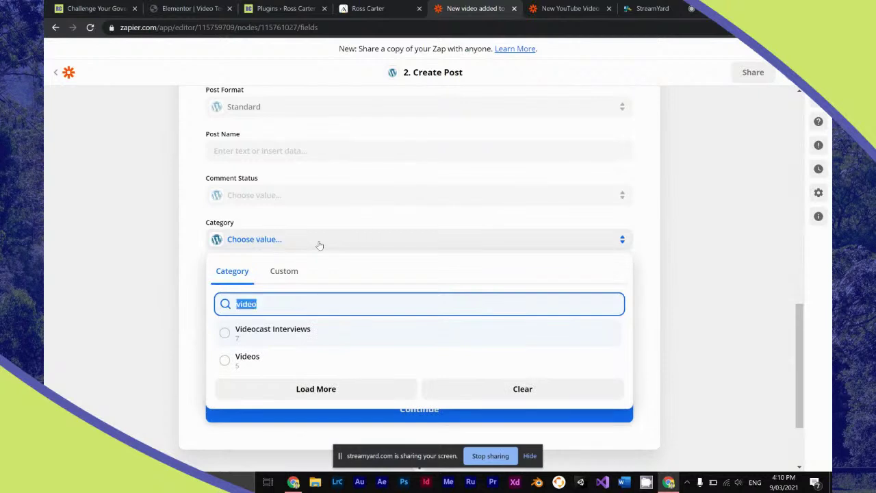
key(BackSpace)
Map Category to the Adalo field '1. Video Category > Category' (Entertainment).
click(283, 271)
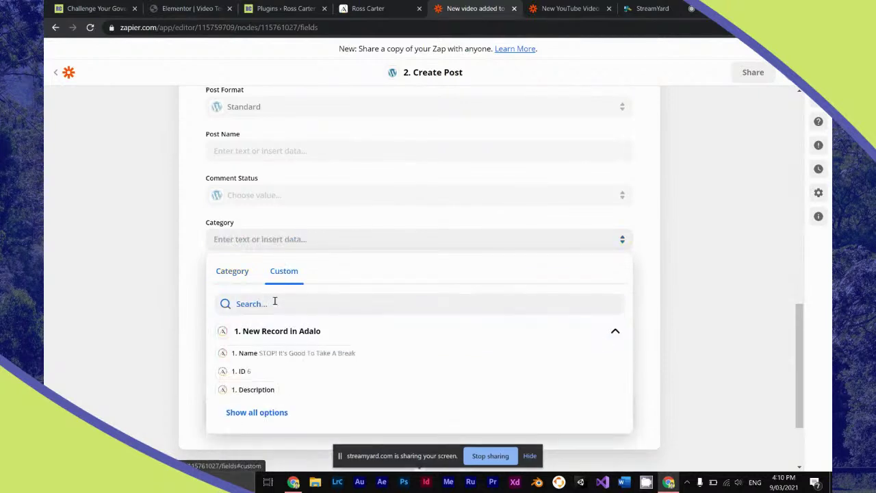
click(259, 414)
scroll(303, 367, down, 1)
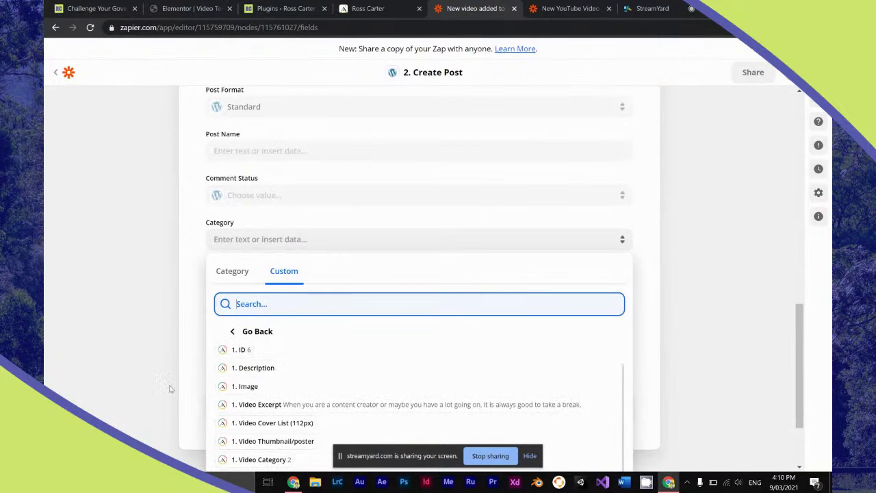
scroll(171, 389, down, 2)
click(236, 369)
click(177, 312)
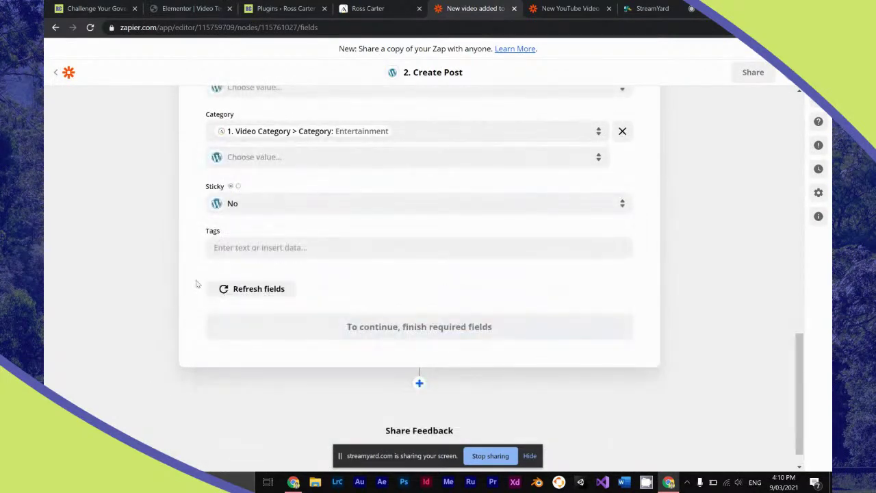
click(339, 162)
click(163, 206)
scroll(171, 204, up, 1)
scroll(170, 204, up, 2)
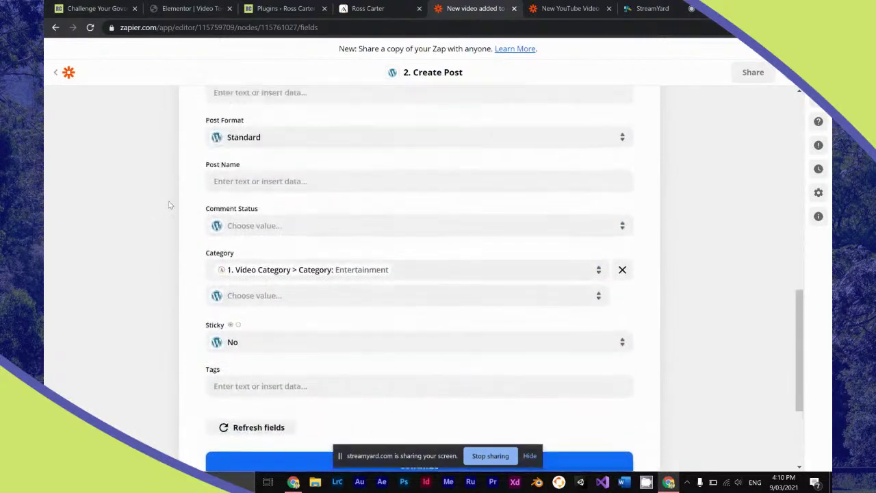
Map Post Name to the Adalo record's '1. Name' field.
click(249, 203)
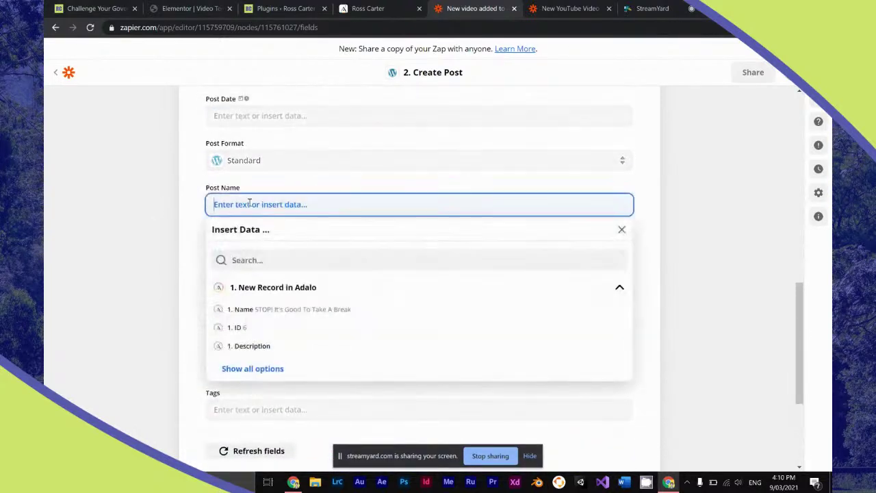
click(258, 310)
click(179, 277)
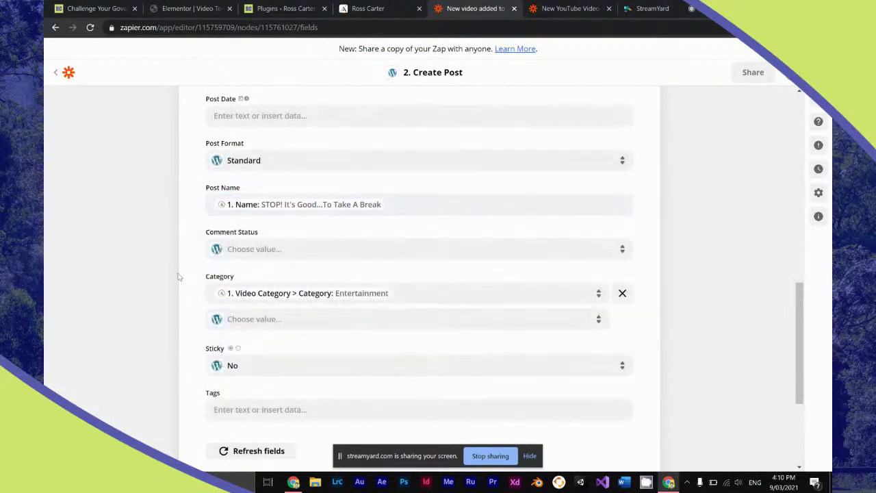
scroll(178, 277, up, 2)
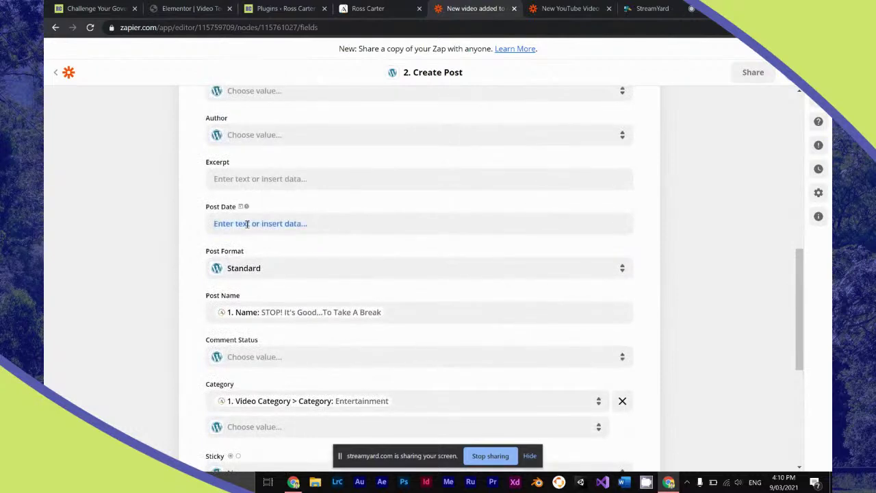
Map Excerpt to the Adalo record's '1. Video Excerpt' field.
click(254, 180)
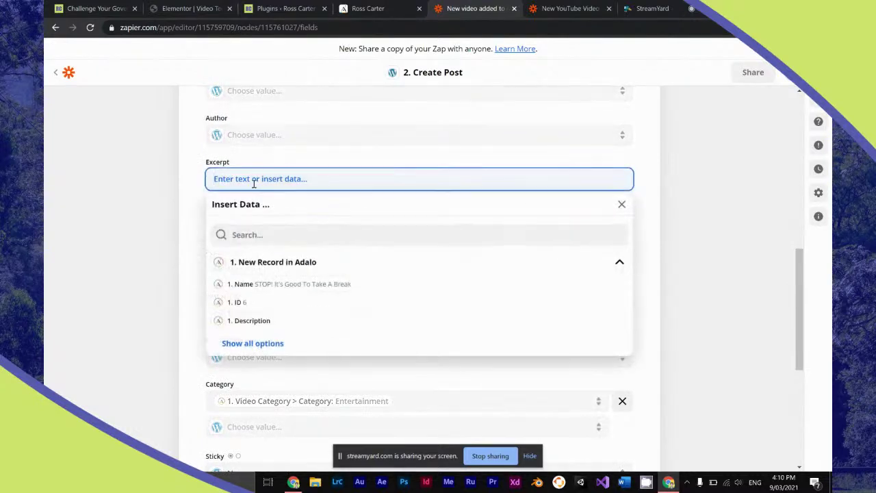
click(253, 345)
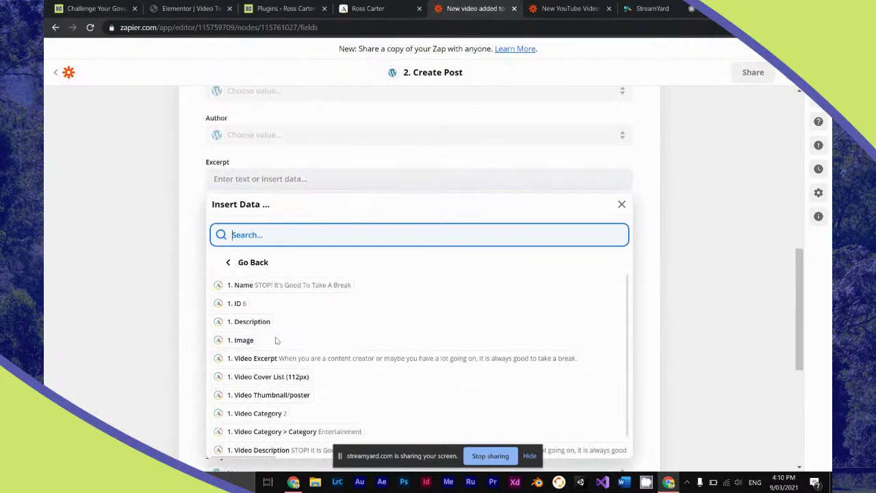
click(264, 359)
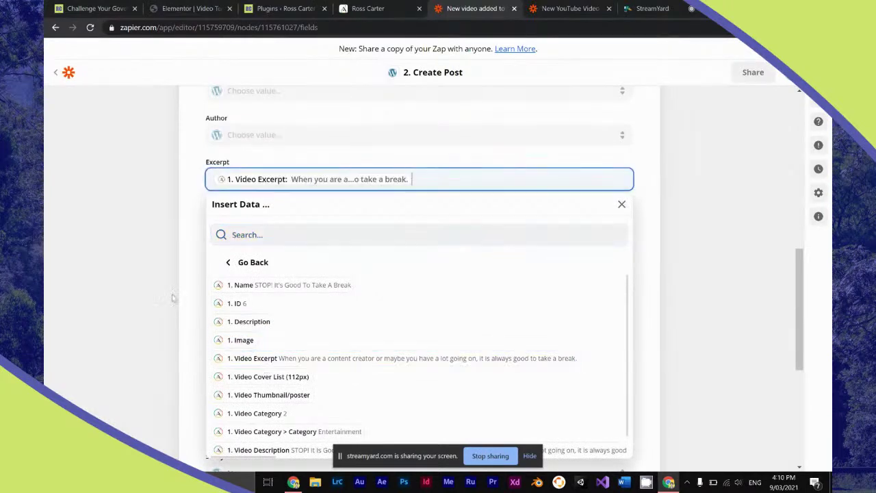
scroll(177, 293, up, 2)
Set the post author to the site's user account and the status to Published.
click(273, 248)
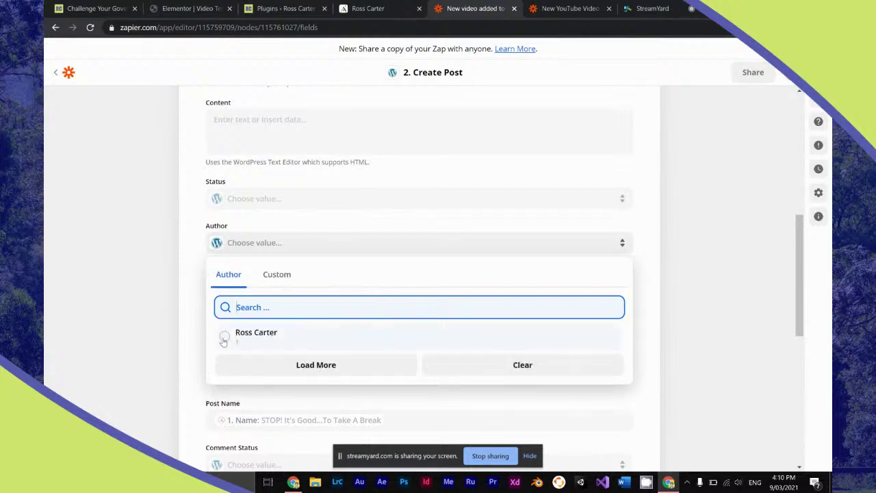
click(223, 340)
click(261, 205)
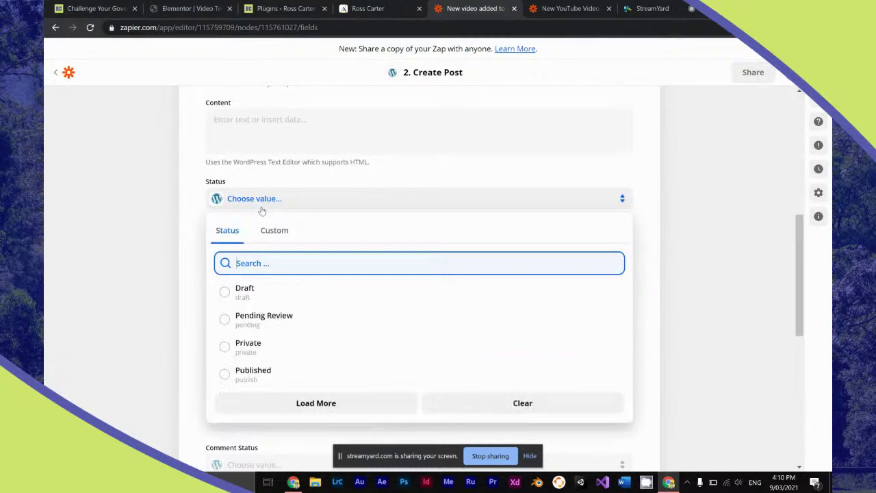
click(226, 370)
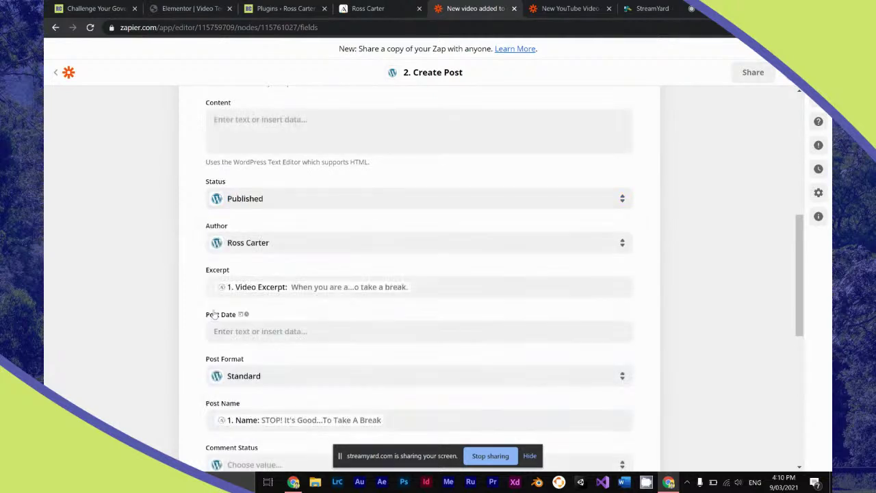
scroll(246, 287, up, 2)
Map the post Content to the Adalo record's '1. Video Description' field.
click(262, 228)
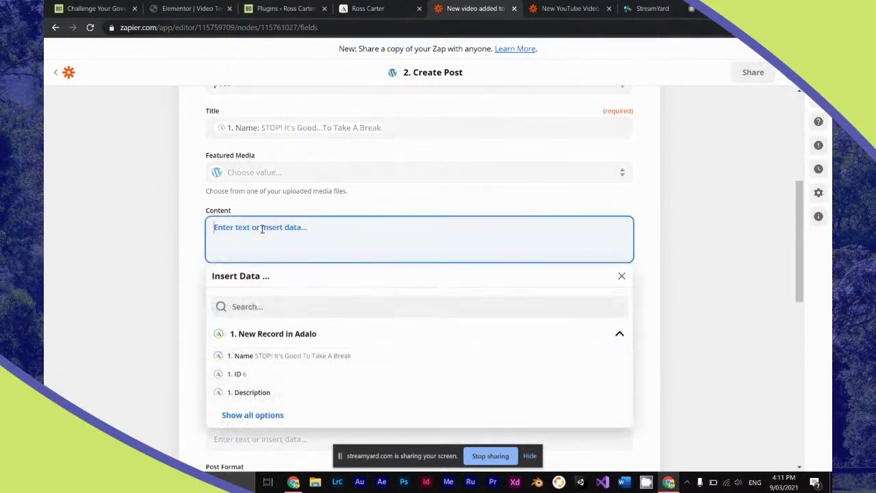
click(252, 415)
scroll(185, 413, down, 2)
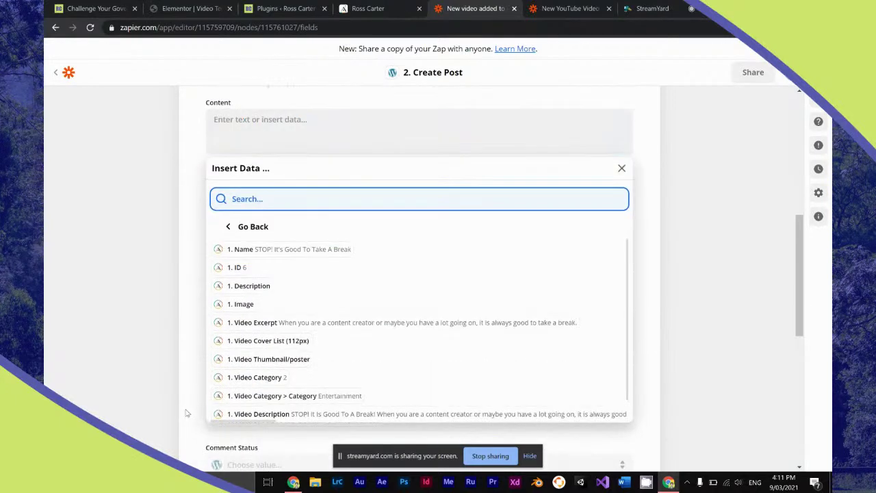
scroll(249, 370, down, 1)
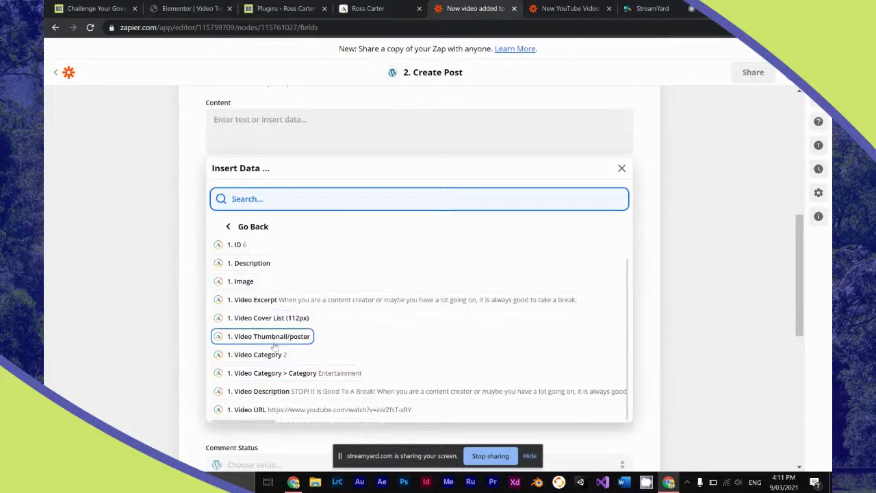
click(267, 392)
click(196, 309)
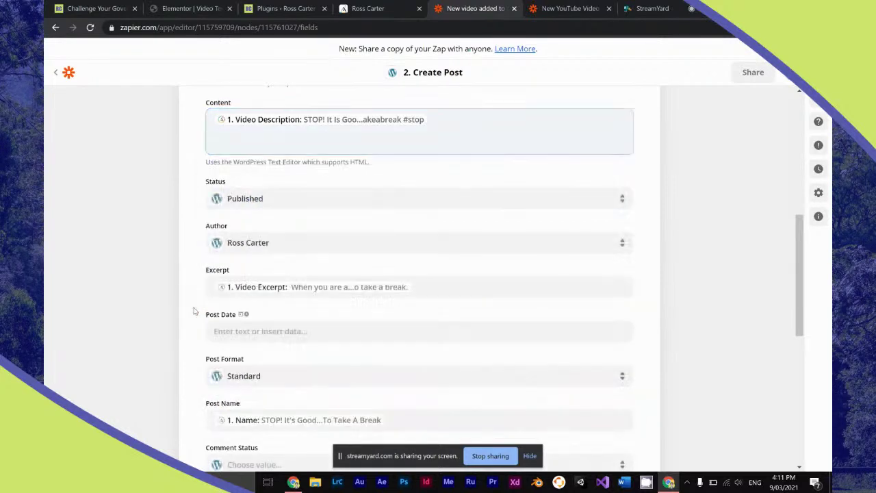
scroll(196, 301, up, 3)
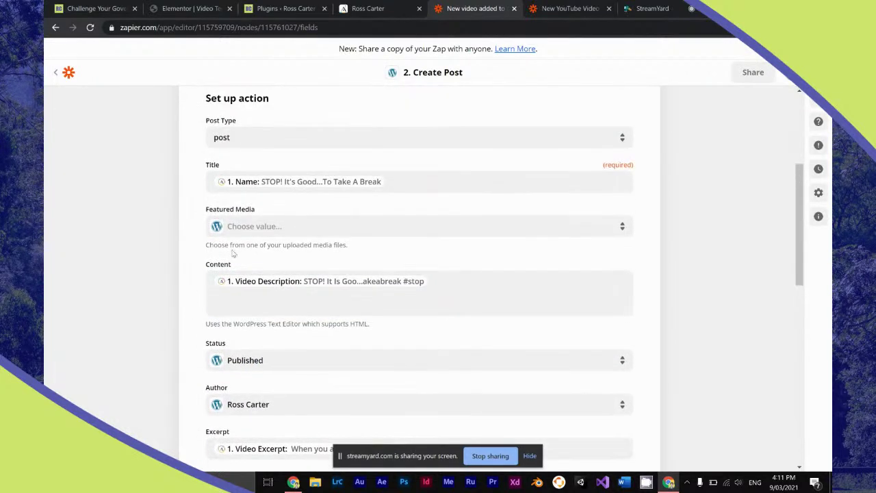
click(271, 223)
scroll(195, 248, down, 3)
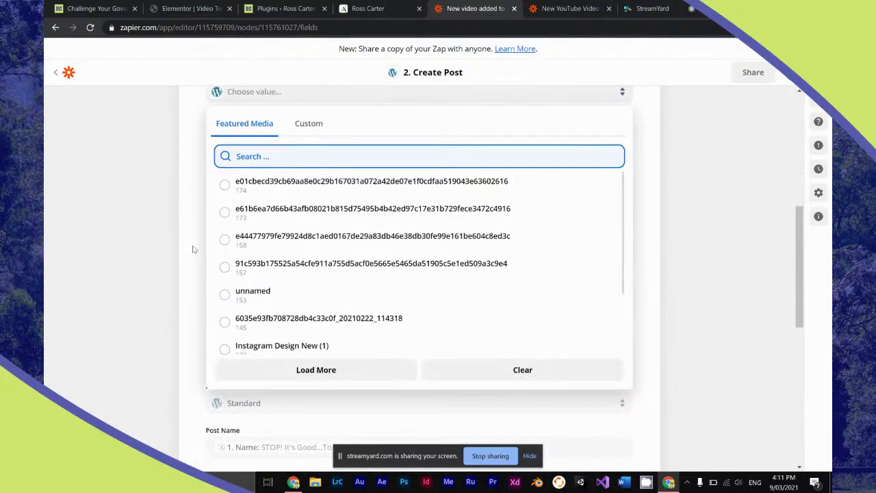
scroll(193, 249, down, 1)
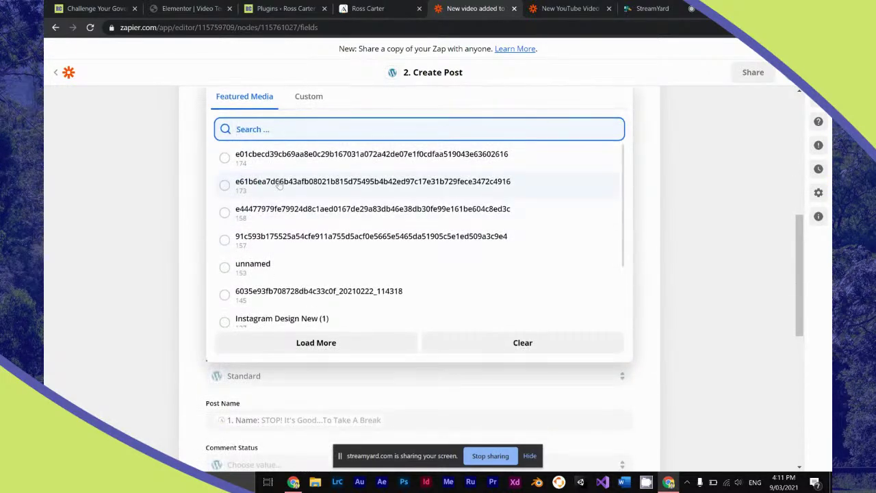
click(309, 96)
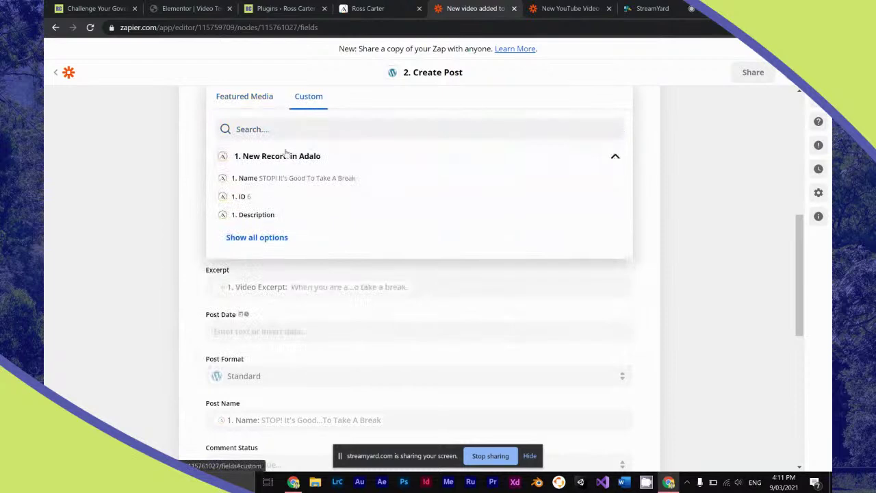
click(254, 237)
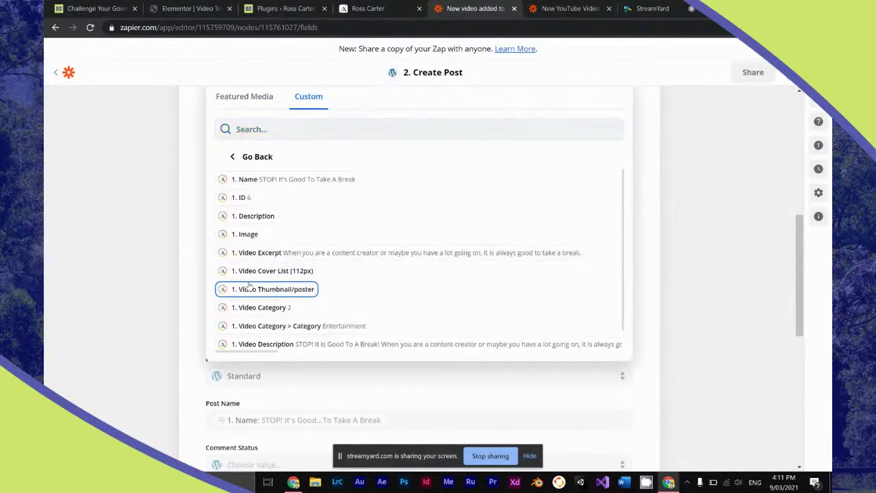
click(214, 288)
click(202, 257)
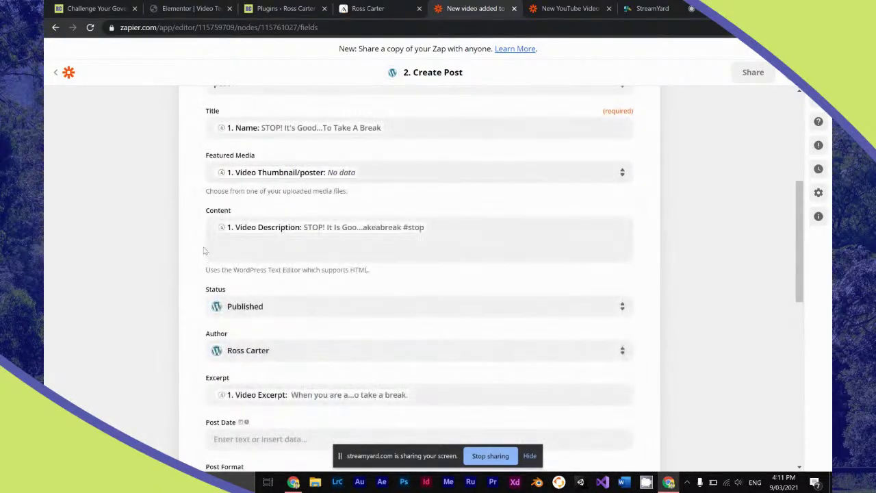
click(373, 173)
key(BackSpace)
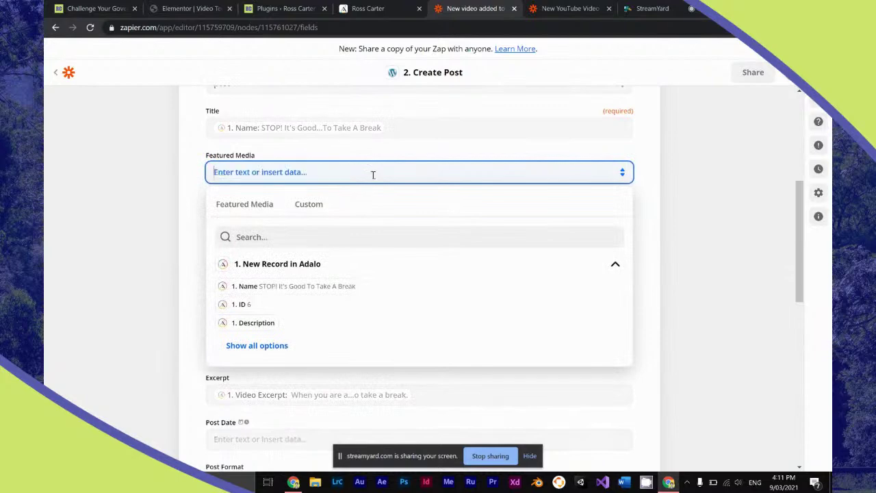
click(277, 346)
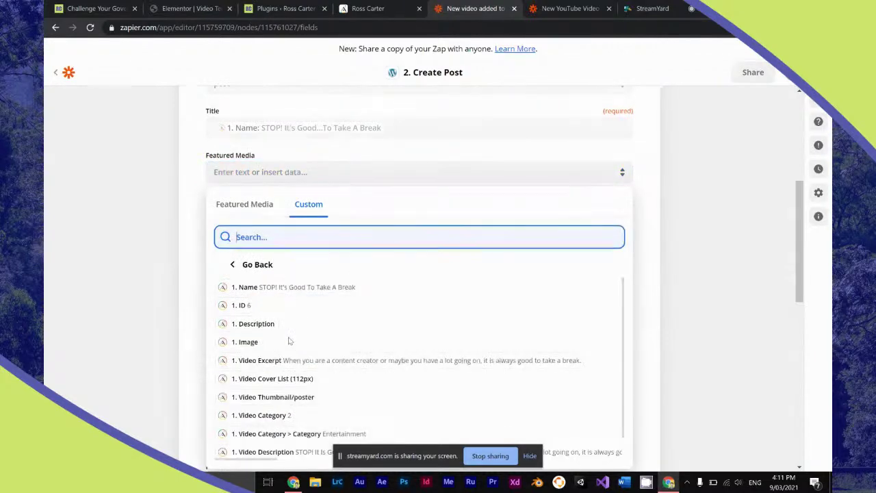
scroll(191, 349, down, 1)
scroll(192, 349, down, 1)
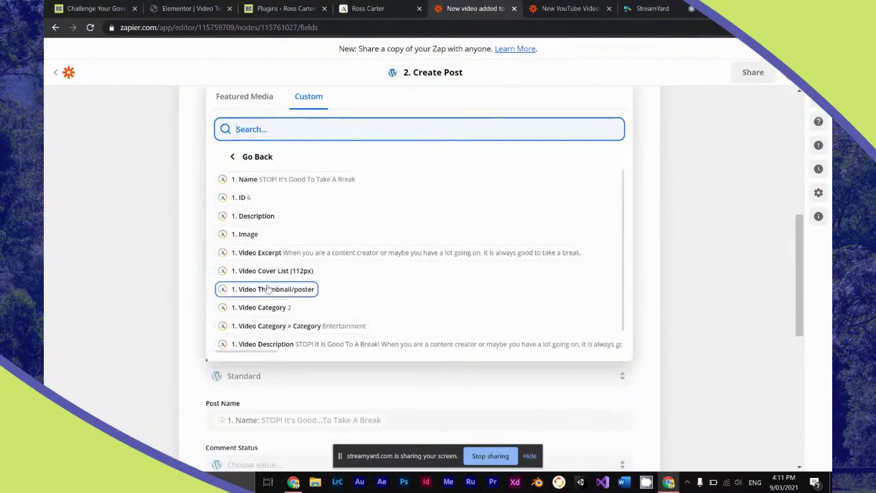
scroll(267, 288, down, 1)
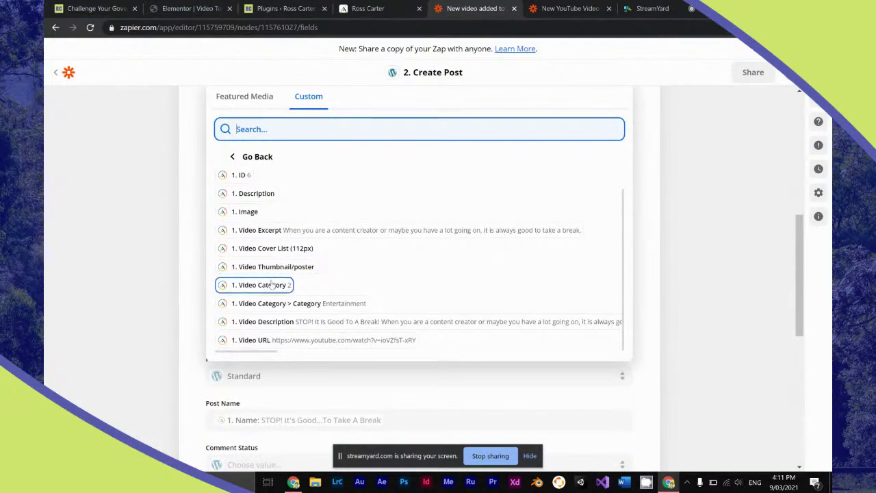
click(246, 212)
scroll(196, 232, up, 3)
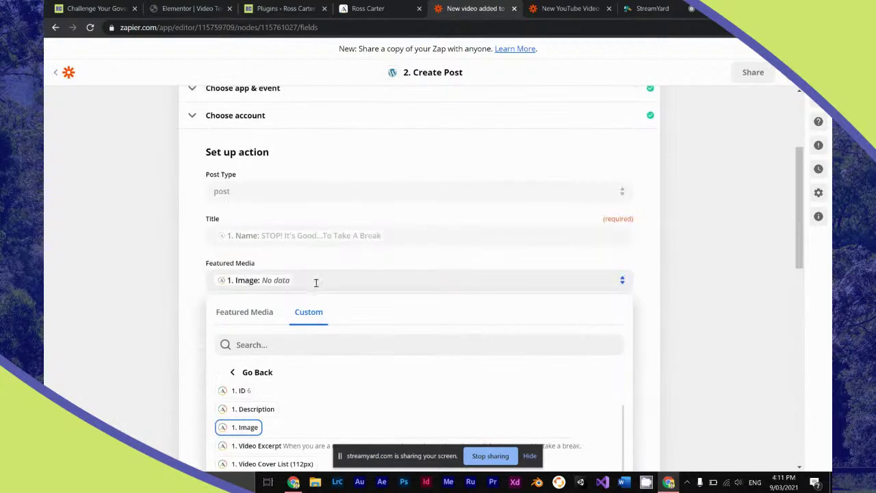
click(315, 282)
key(BackSpace)
scroll(187, 367, down, 2)
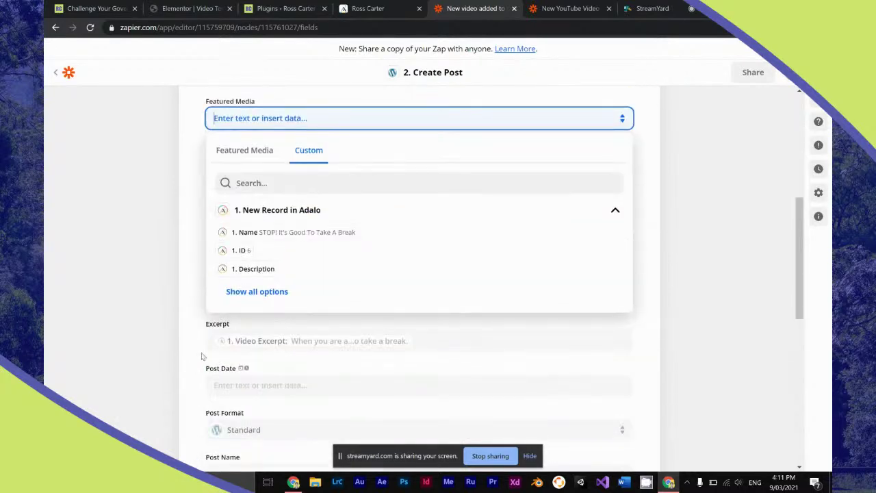
click(258, 299)
scroll(258, 301, down, 1)
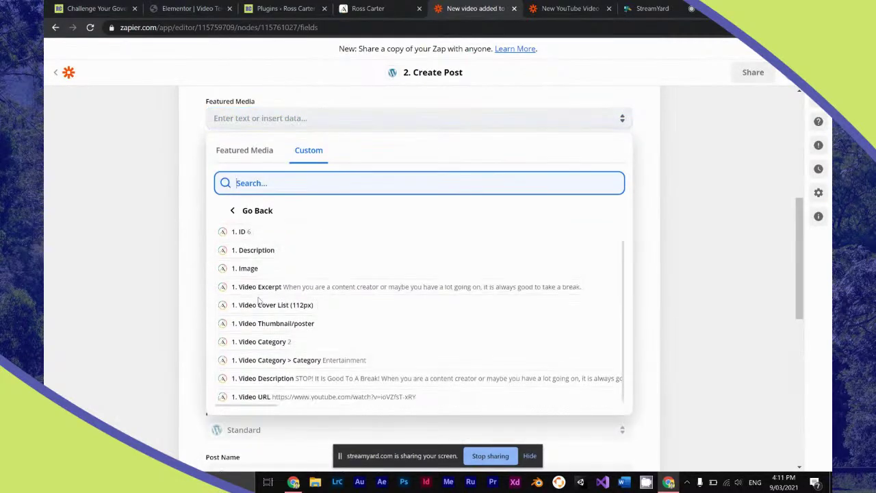
click(259, 326)
scroll(180, 303, up, 4)
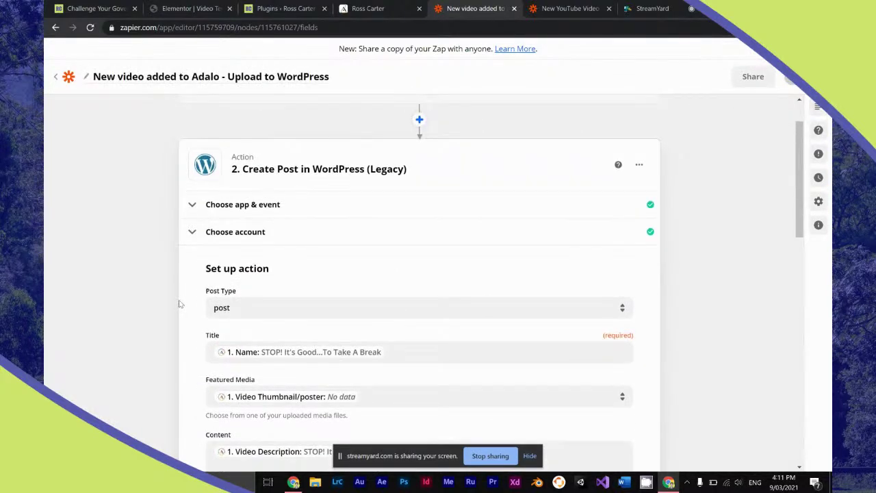
scroll(179, 303, down, 3)
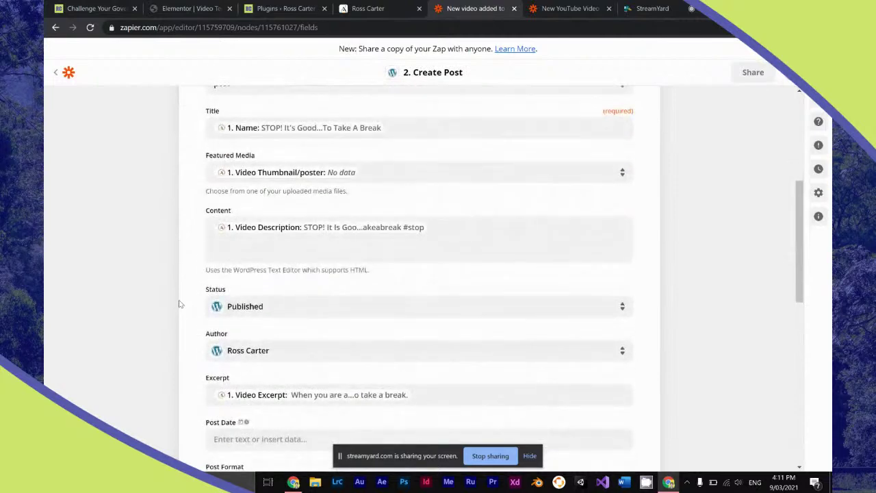
scroll(179, 303, down, 2)
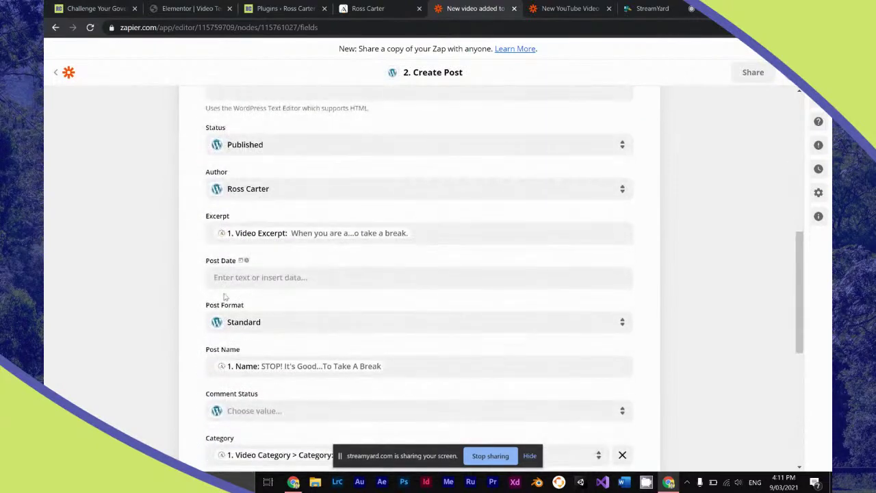
Browse the Adalo fields available for Post Date without mapping one.
click(252, 277)
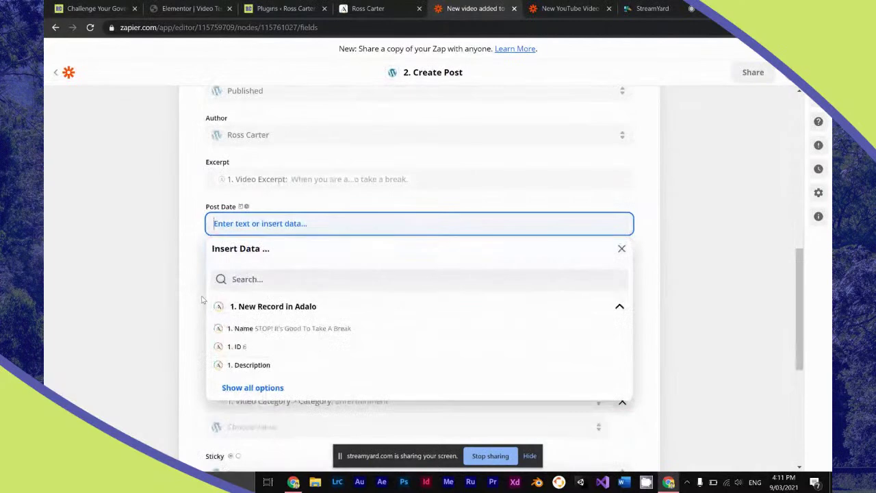
click(248, 388)
scroll(166, 385, down, 3)
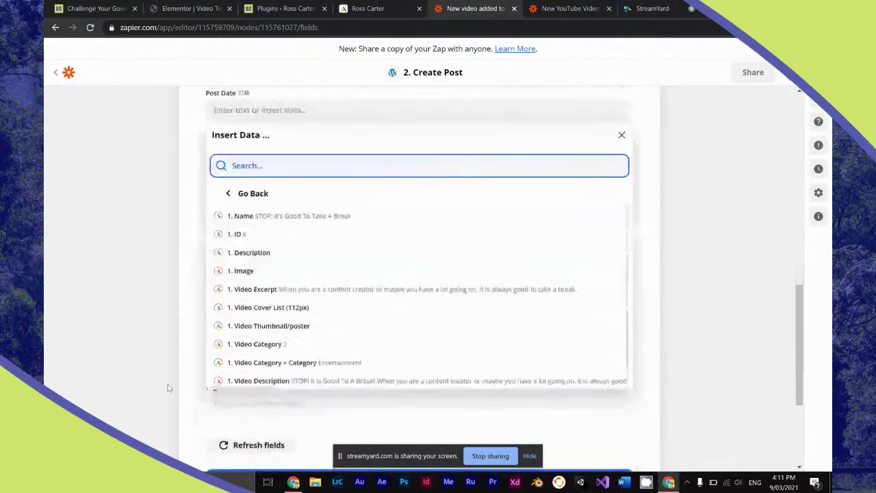
scroll(253, 302, down, 1)
click(191, 297)
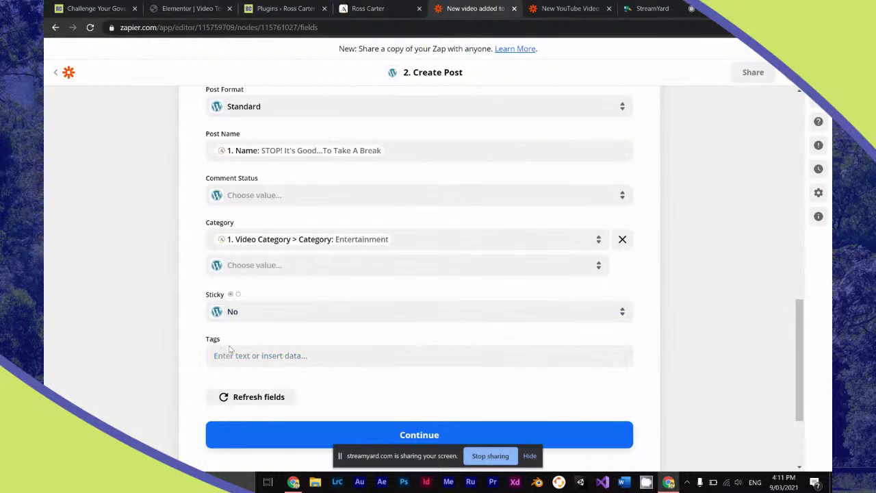
Refresh the WordPress post fields, then switch to the New YouTube Video Add To Adalo zap.
scroll(230, 349, up, 10)
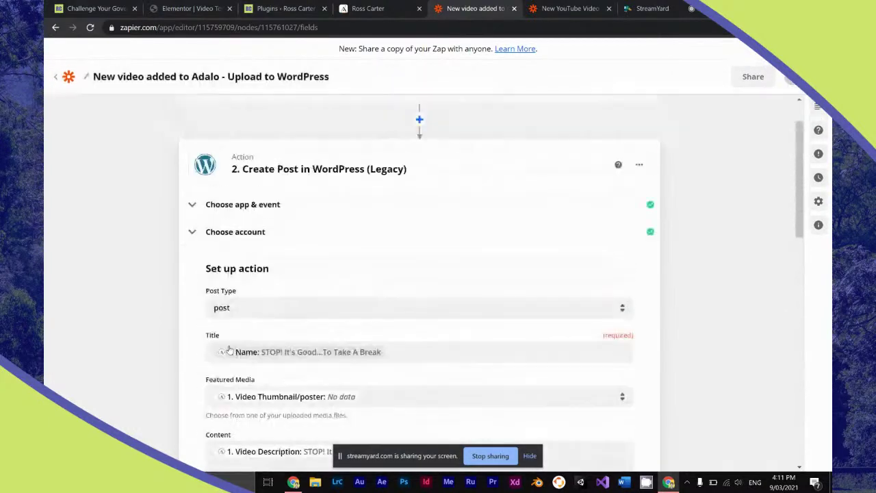
scroll(230, 350, down, 10)
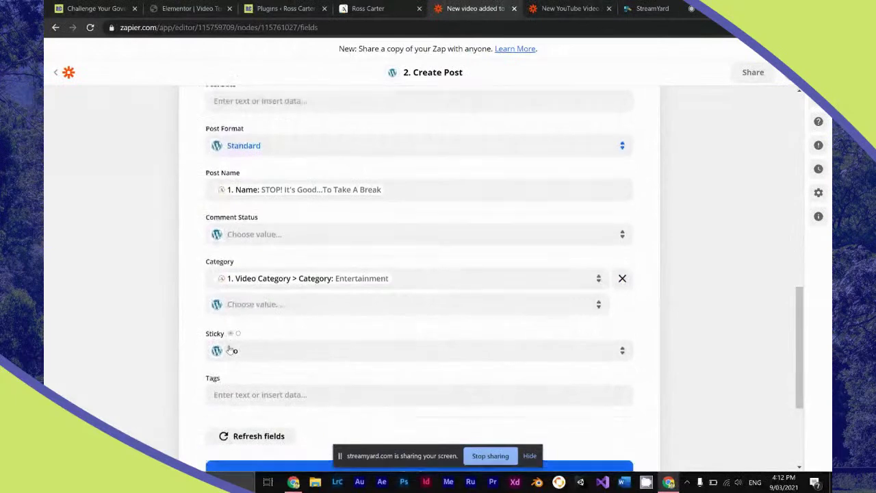
scroll(230, 350, down, 2)
click(224, 344)
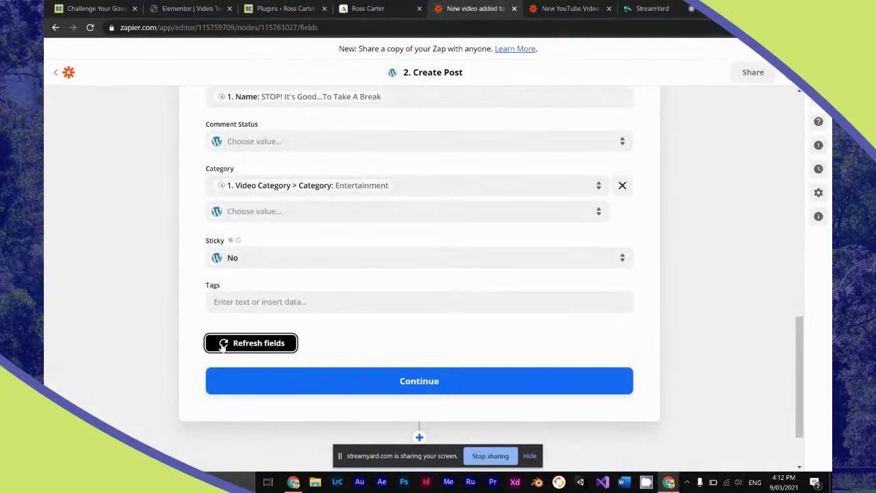
scroll(215, 356, up, 2)
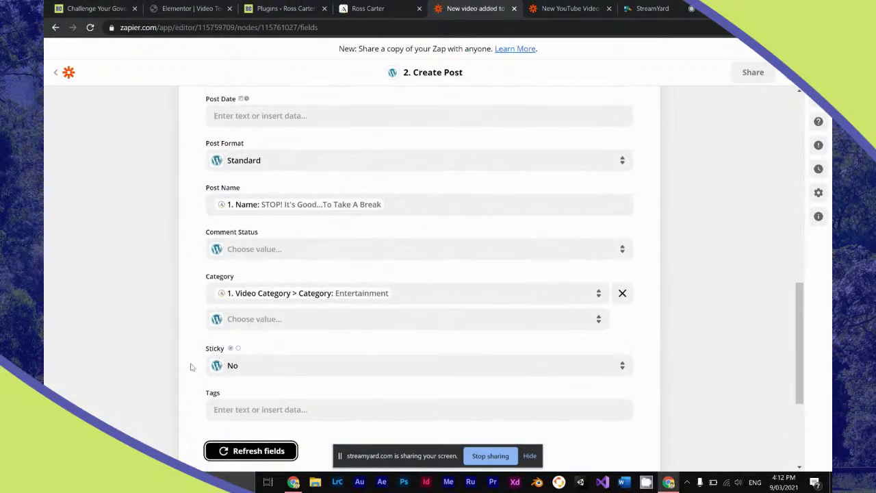
scroll(191, 367, up, 6)
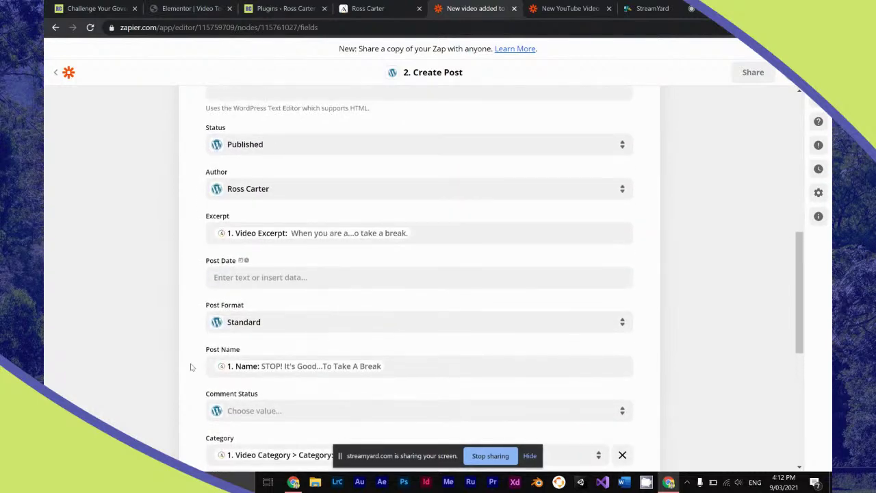
scroll(191, 367, up, 5)
click(548, 8)
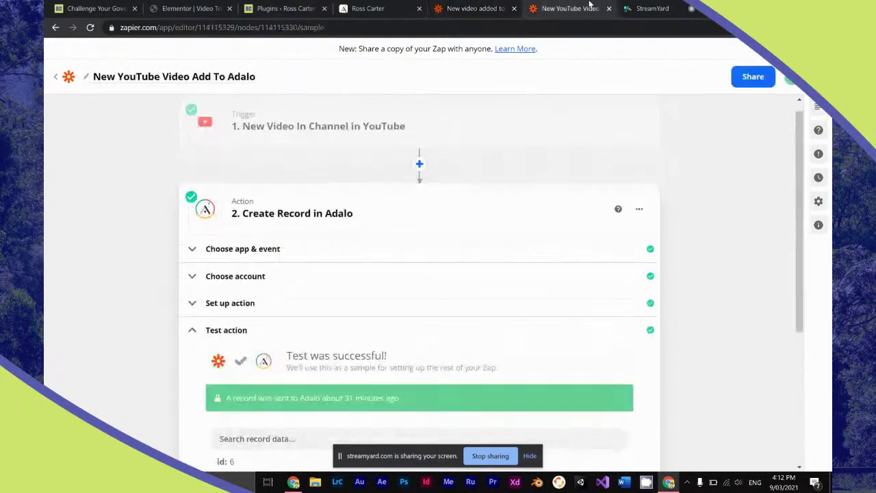
Search the web for 'zapier custom wordpress fields'.
key(ctrl+l)
text(zapie)
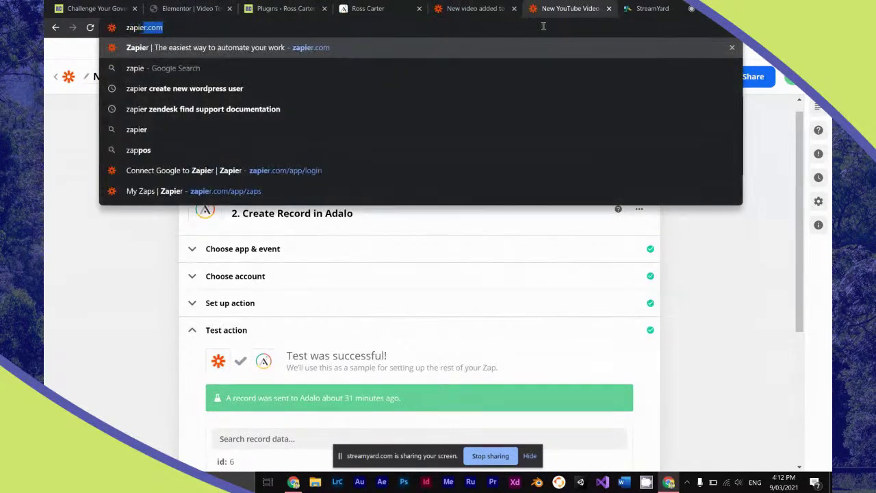
text(r custom wordpre)
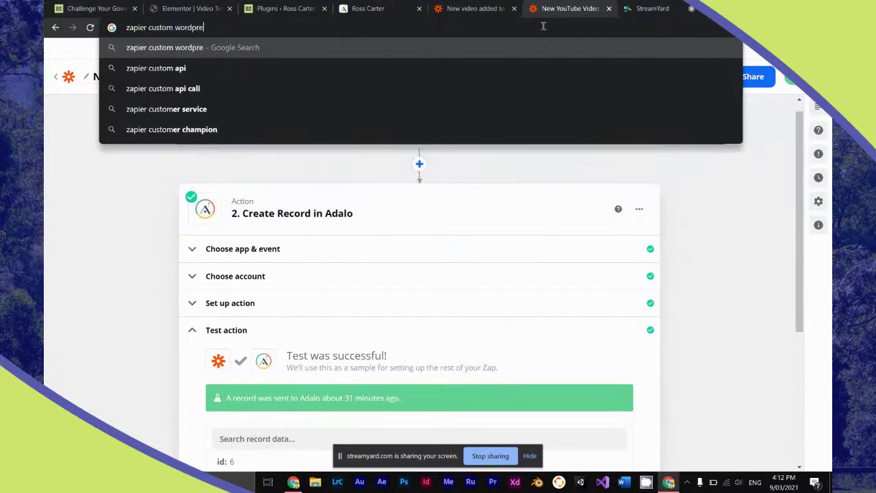
text(ss fields)
key(Return)
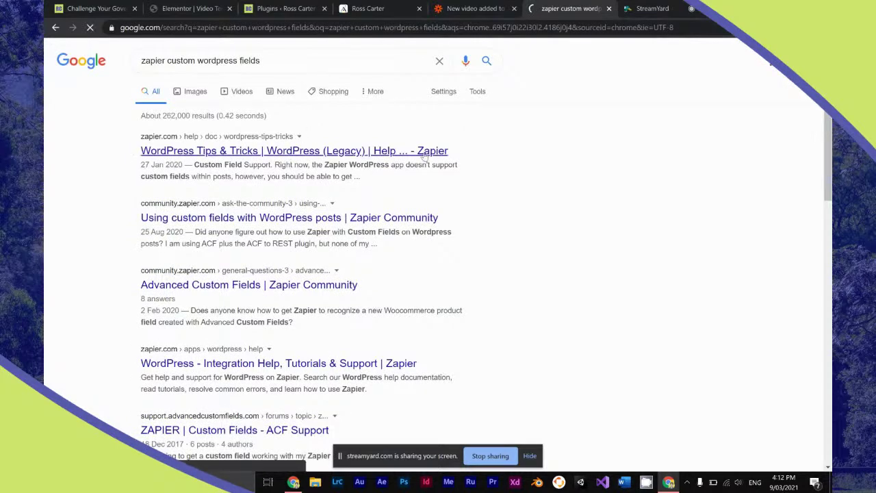
Open Zapier's WordPress Tips & Tricks article and its recommended plugin link in a new tab.
click(429, 152)
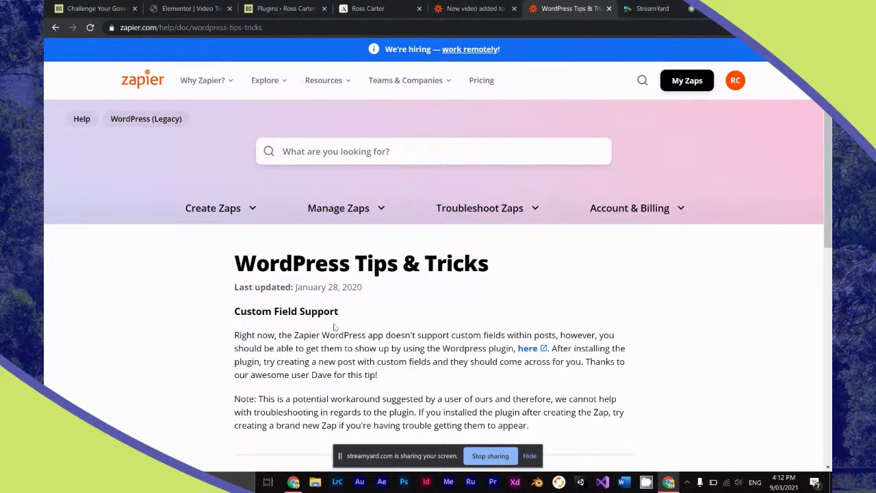
scroll(334, 327, down, 1)
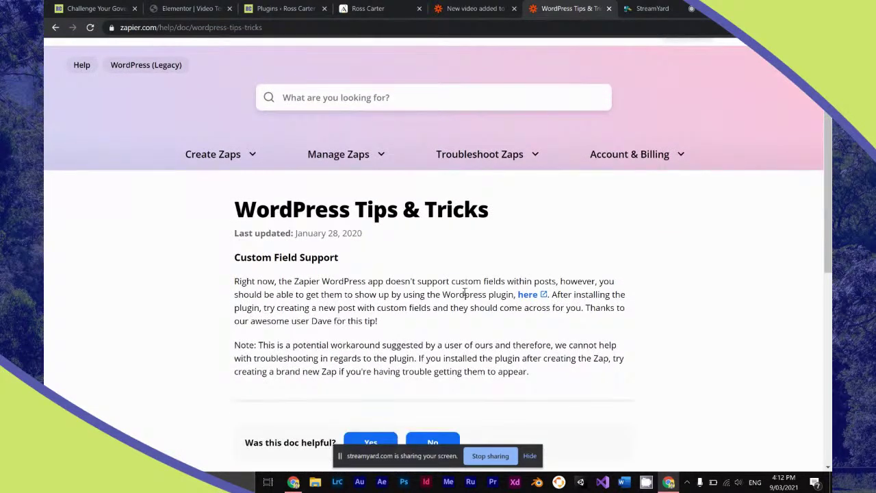
right_click(526, 299)
click(533, 300)
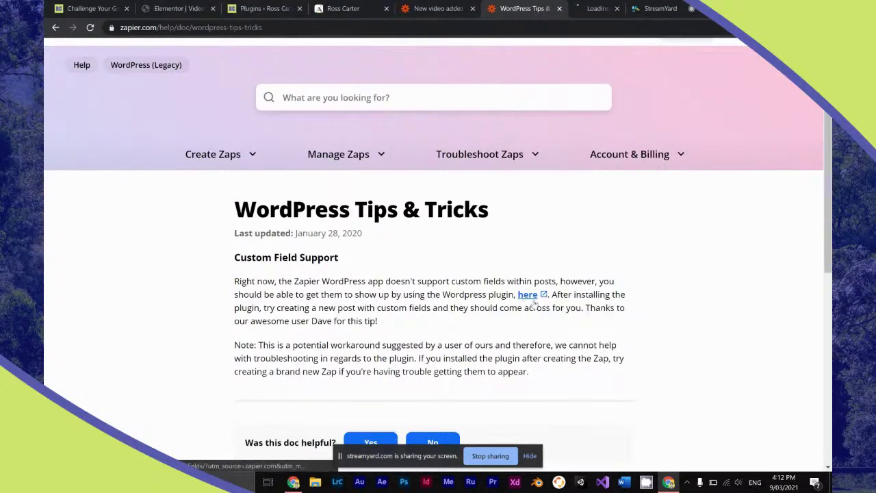
Copy the Advanced Custom Fields plugin name from its plugin page.
click(588, 8)
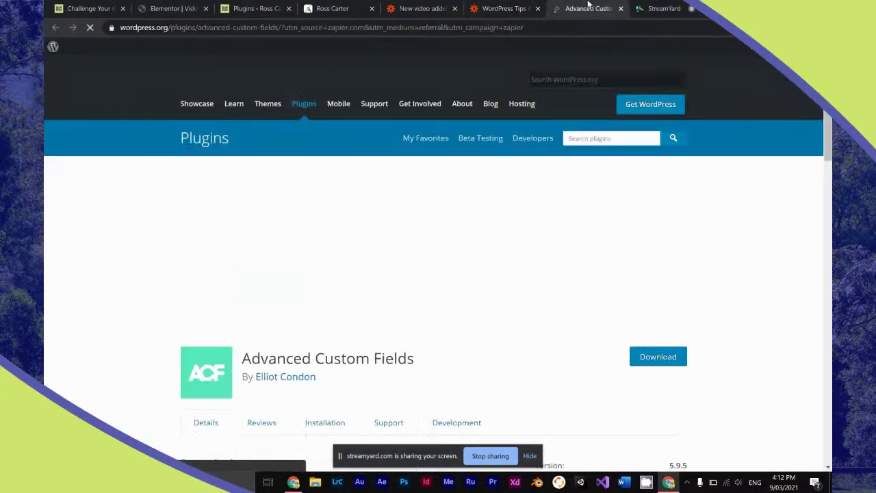
scroll(501, 174, down, 3)
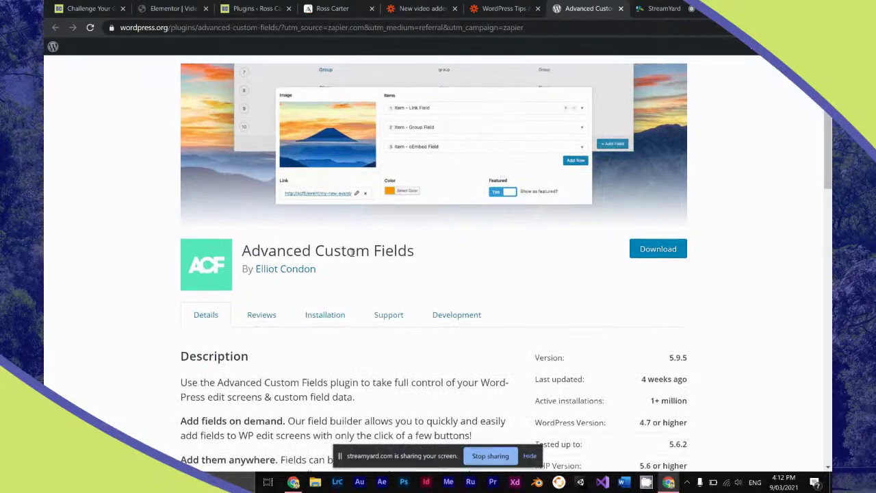
triple_click(352, 252)
key(ctrl+c)
click(499, 8)
Search WordPress's Add Plugins page for Advanced Custom Fields and install it.
click(280, 8)
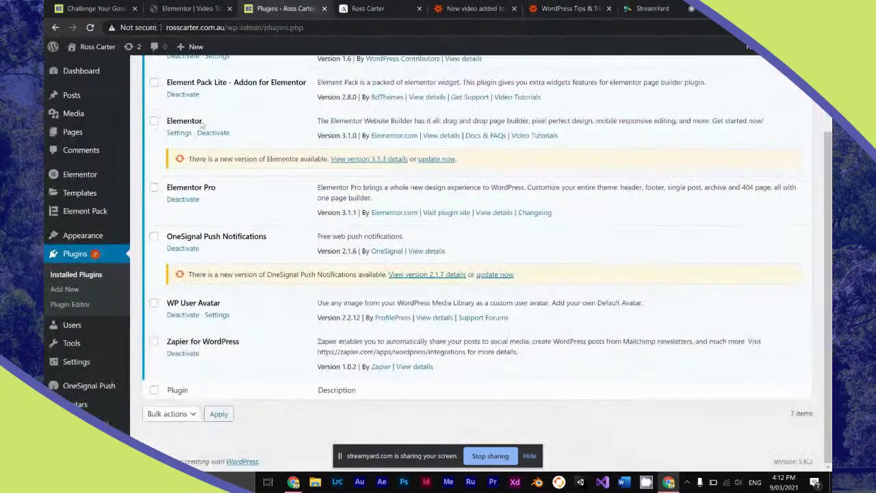
click(79, 295)
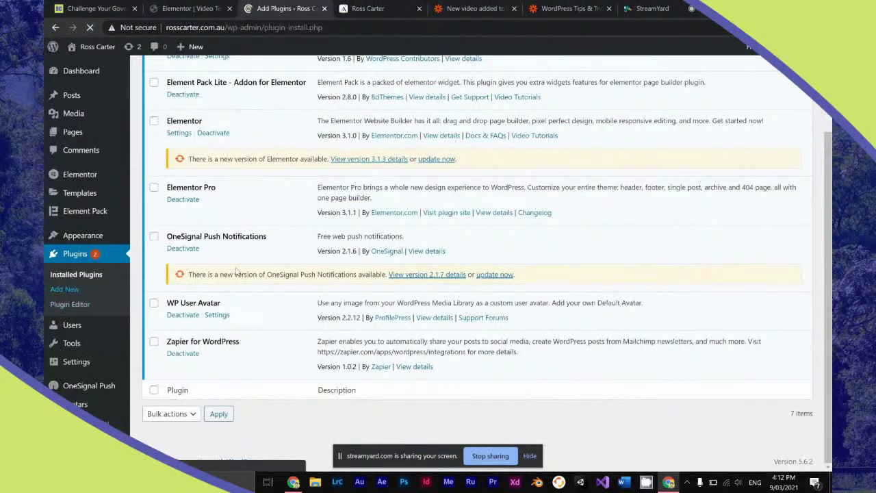
click(694, 104)
key(ctrl+v)
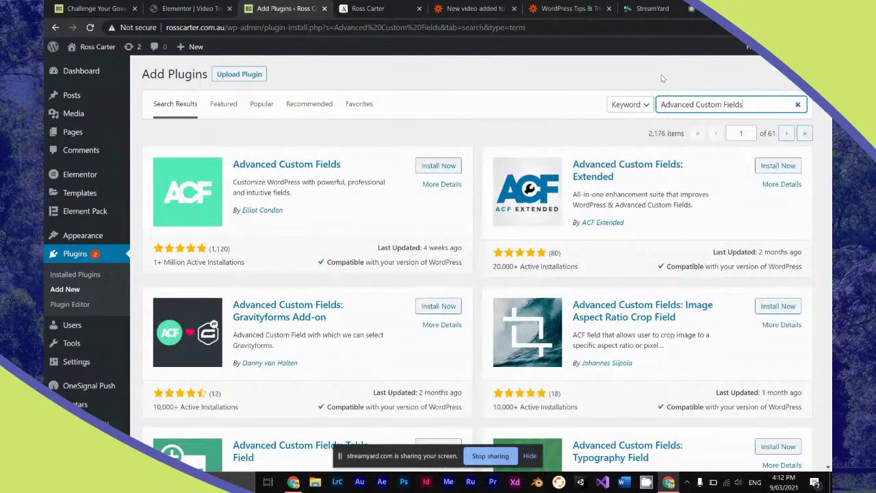
click(439, 166)
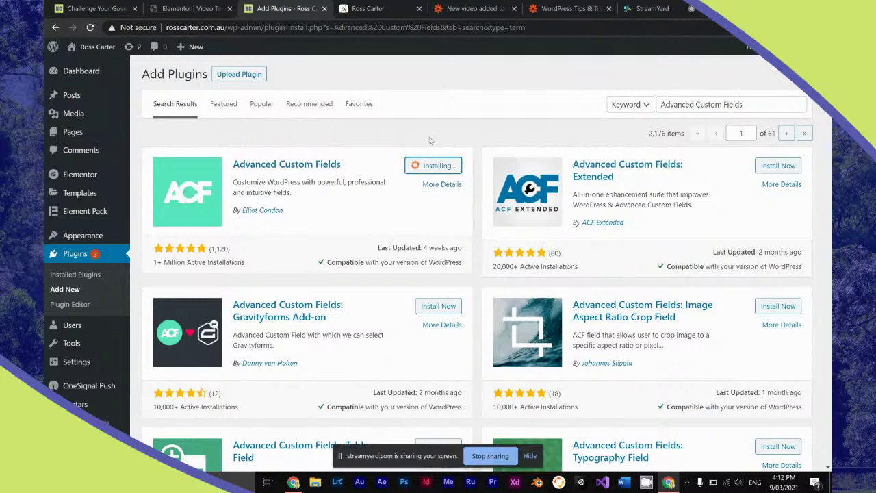
Return to the Adalo video record's edit form.
click(367, 8)
scroll(280, 231, down, 3)
scroll(279, 231, down, 3)
scroll(279, 231, up, 8)
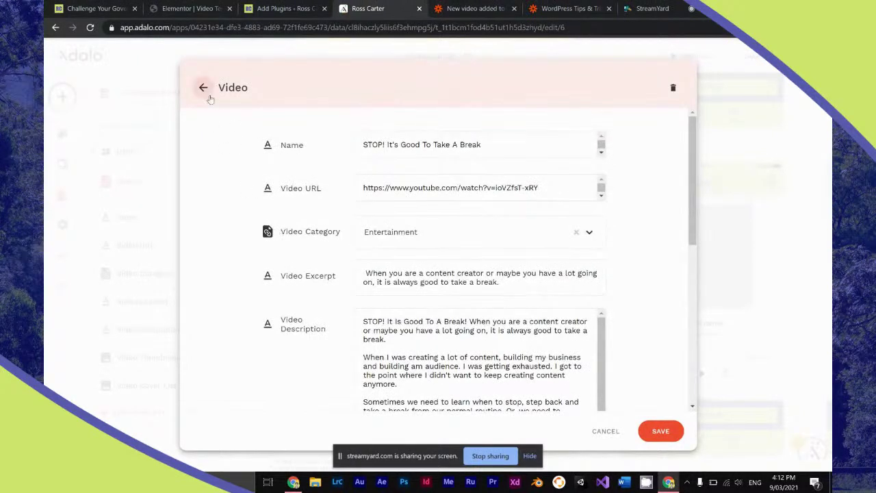
Set the video's Thumbnail/Poster to the fourth and Cover List to the third desktop image, then save.
scroll(219, 180, down, 8)
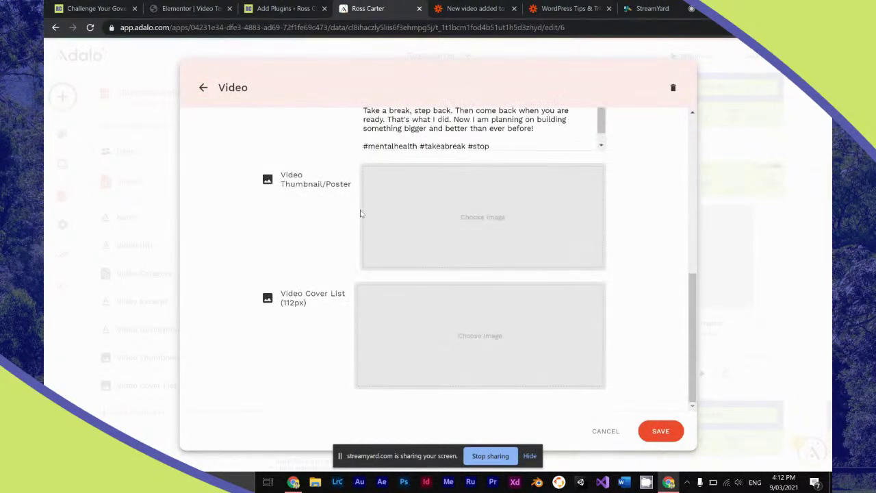
click(402, 217)
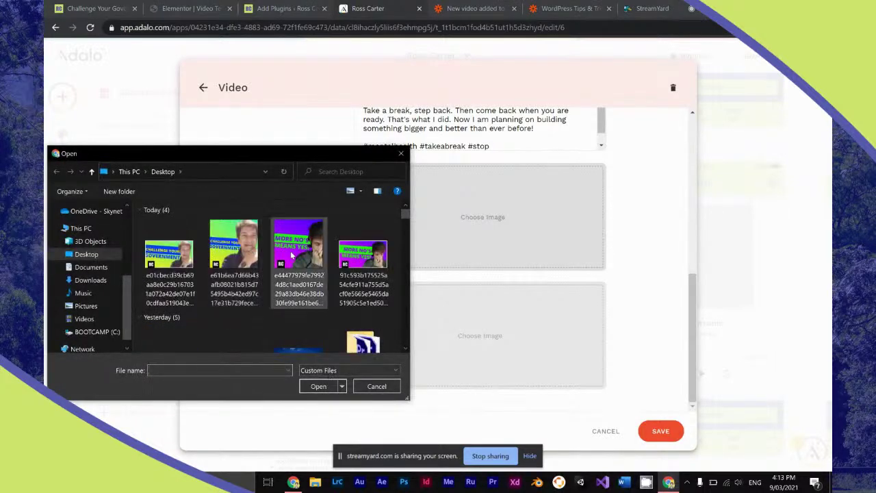
drag(320, 158, 219, 209)
click(277, 307)
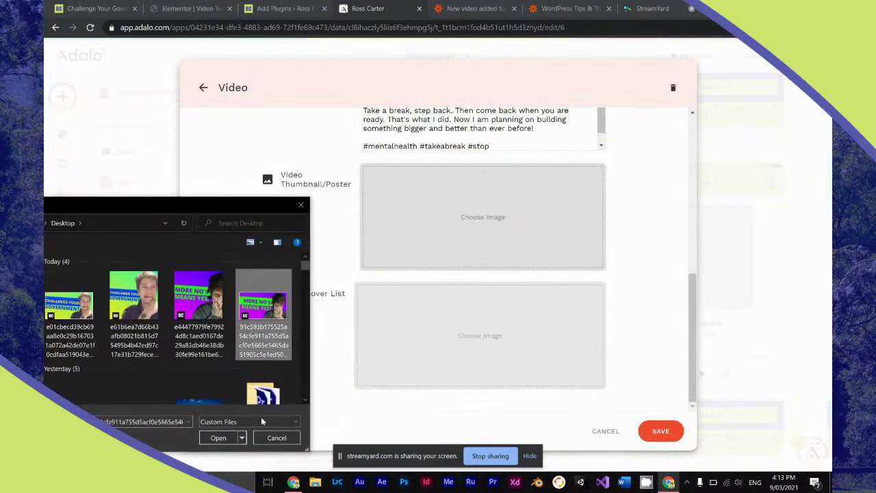
click(217, 437)
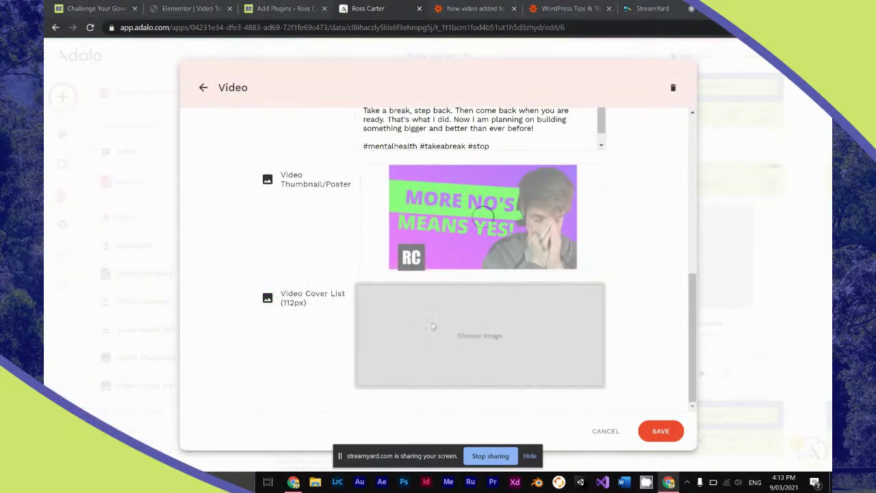
click(305, 305)
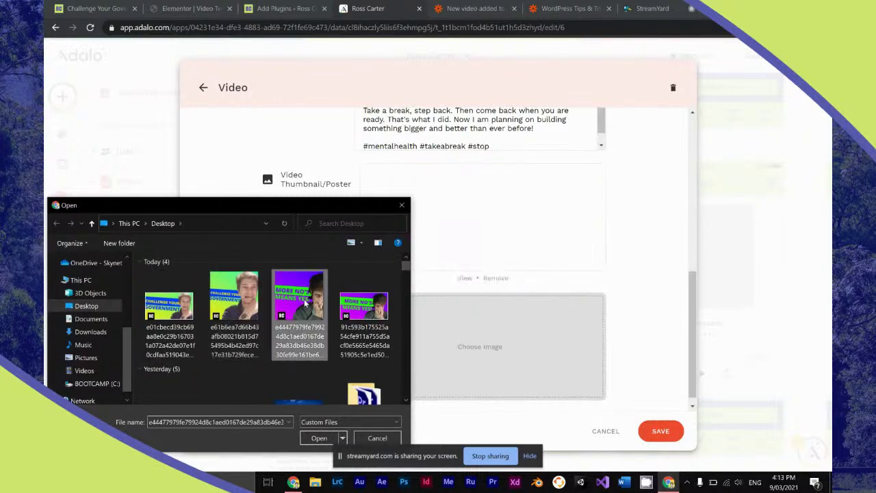
click(318, 437)
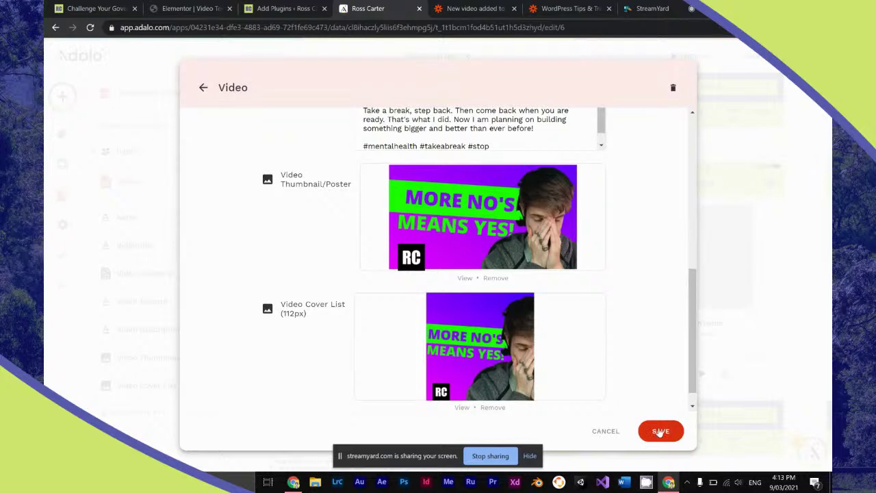
click(658, 431)
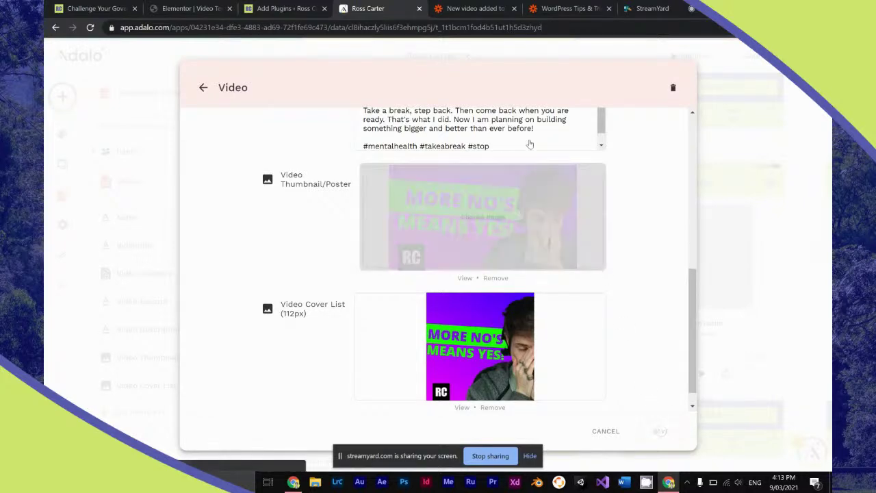
Reopen the first Adalo video record, then go back to WordPress's plugin search results.
key(ctrl+Tab)
scroll(474, 131, down, 10)
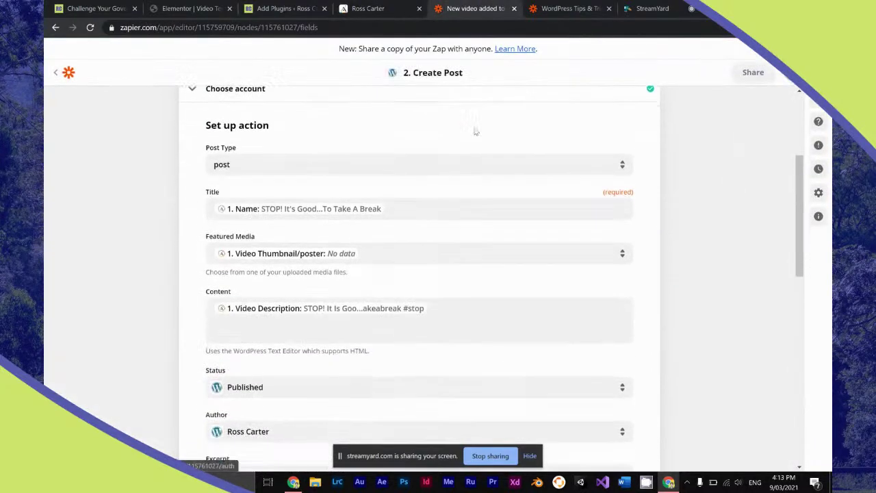
scroll(474, 132, down, 2)
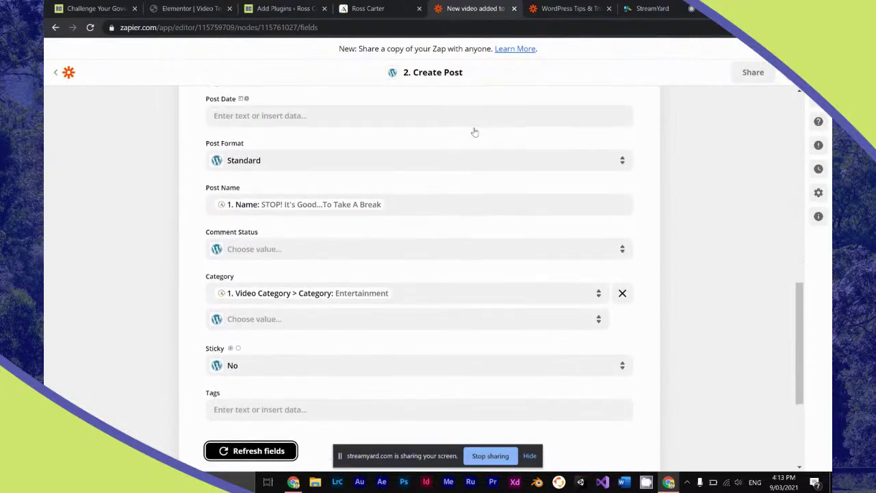
click(395, 7)
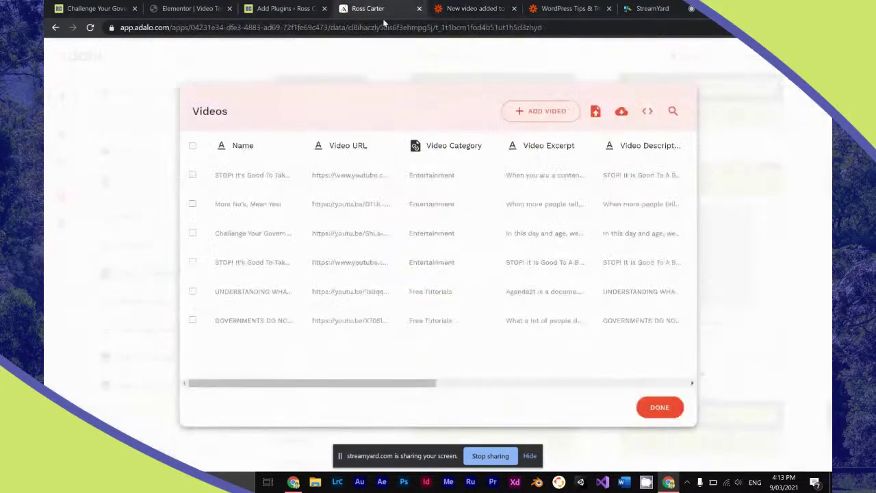
click(332, 186)
scroll(333, 184, down, 3)
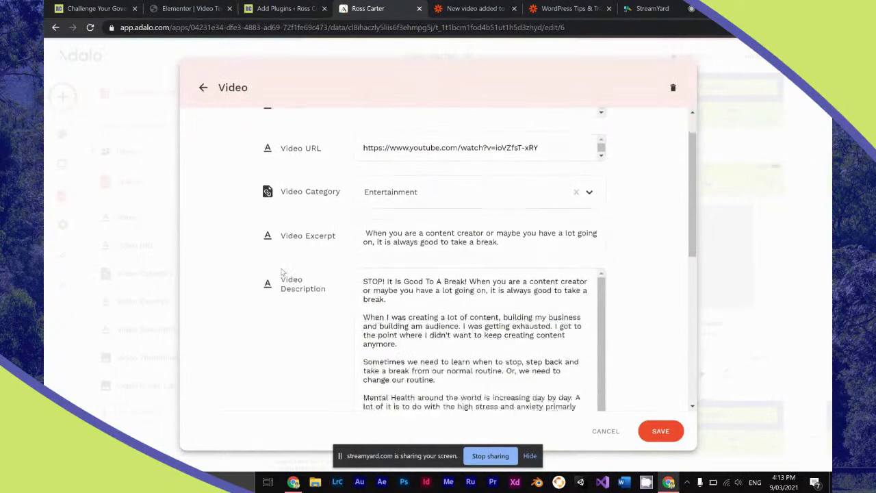
click(304, 8)
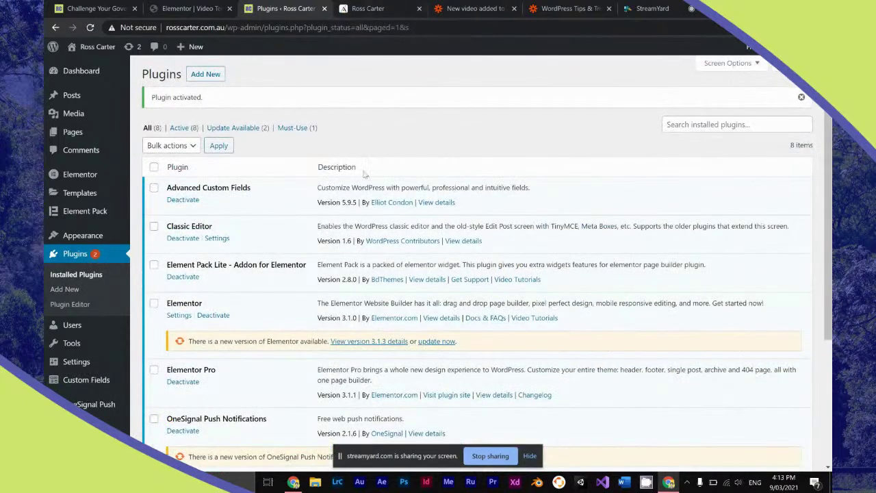
Open the ACF Field Groups list and start a new field group.
scroll(371, 154, down, 5)
mouse_move(113, 388)
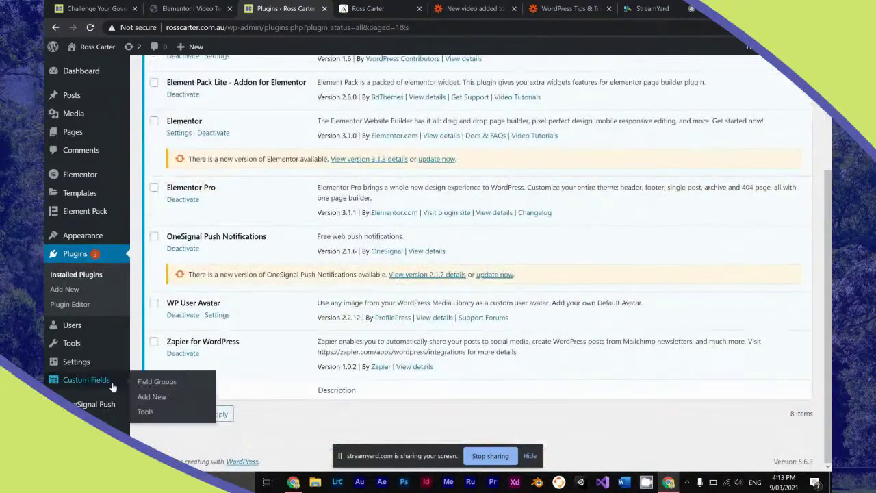
click(156, 382)
click(227, 103)
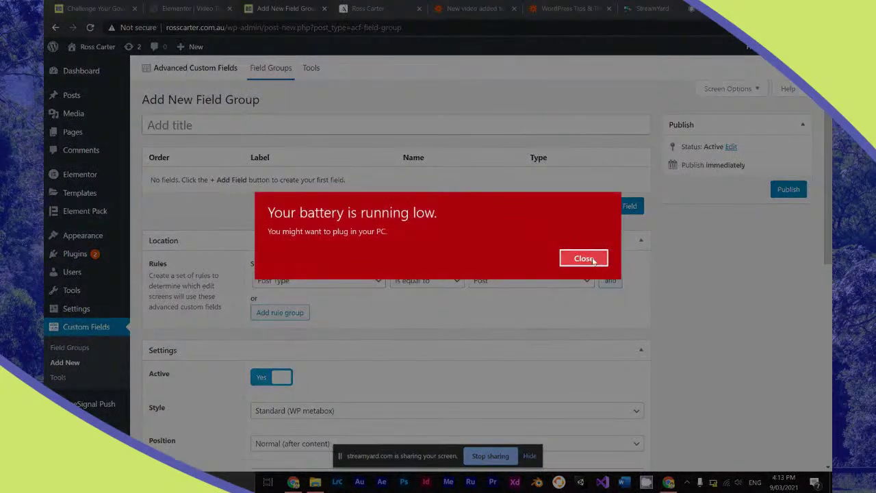
click(587, 260)
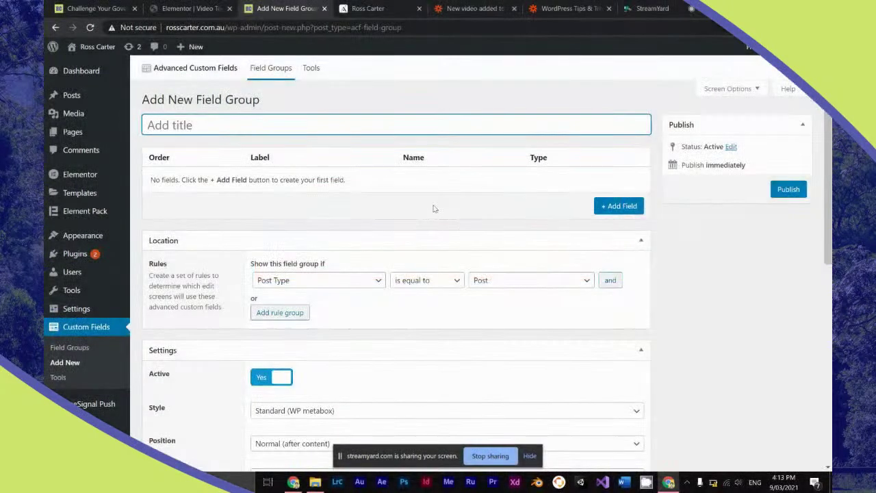
Title the field group 'Squared Featured Image' and add its first field.
key(ctrl+a)
text(Squared Featured Ima)
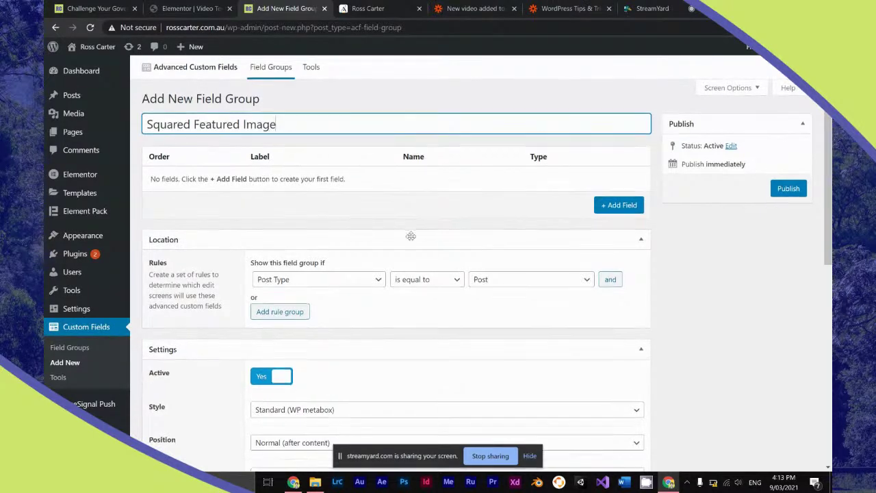
scroll(413, 236, down, 5)
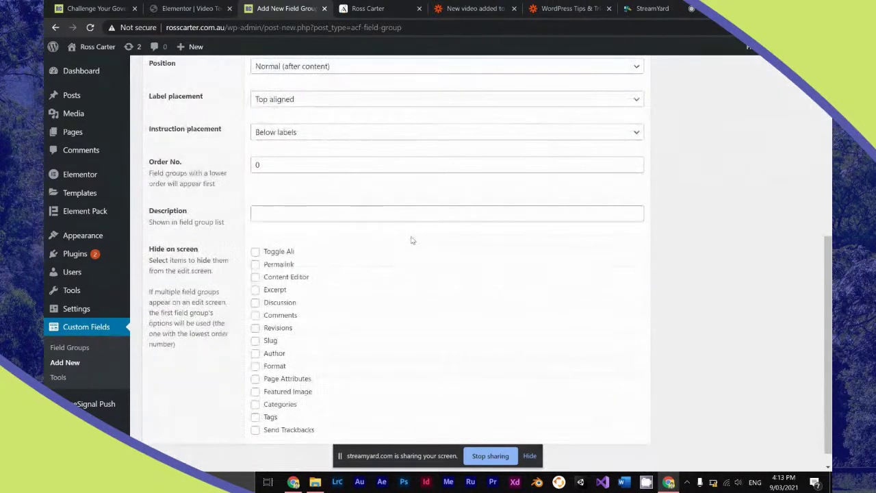
scroll(412, 236, up, 2)
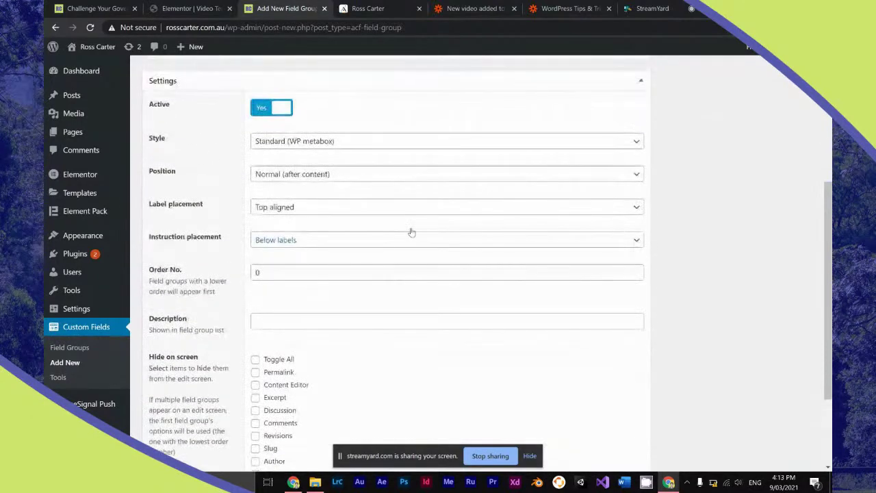
scroll(412, 233, down, 2)
scroll(411, 231, up, 2)
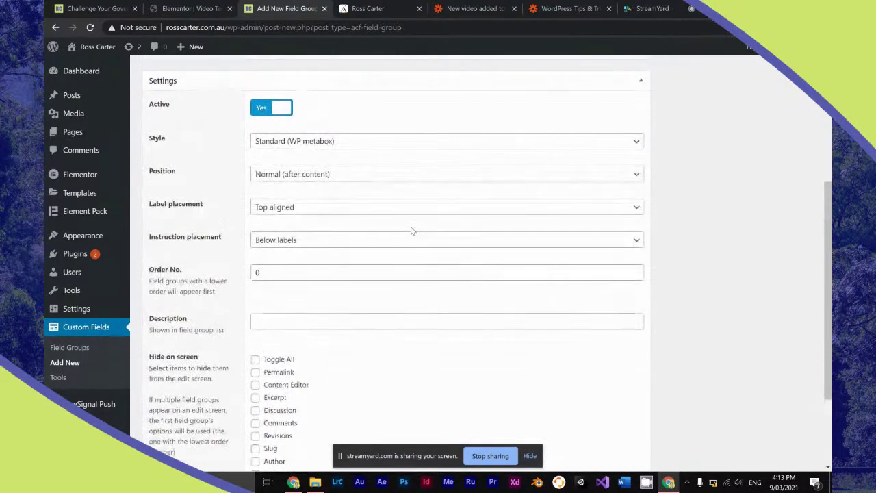
scroll(411, 232, up, 1)
scroll(412, 231, up, 2)
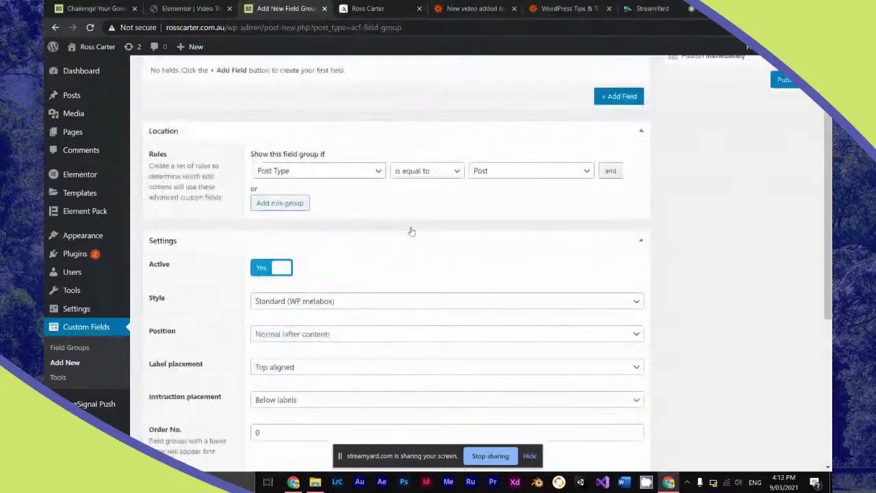
scroll(412, 231, up, 2)
scroll(412, 231, up, 1)
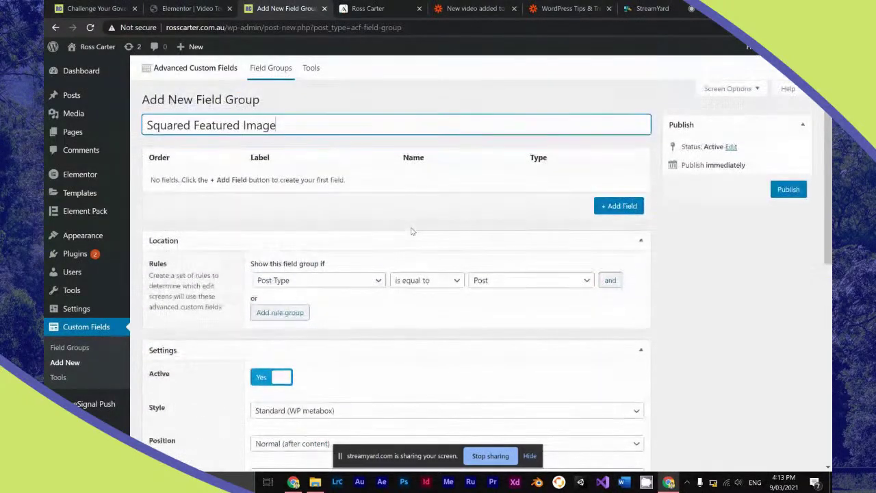
click(622, 206)
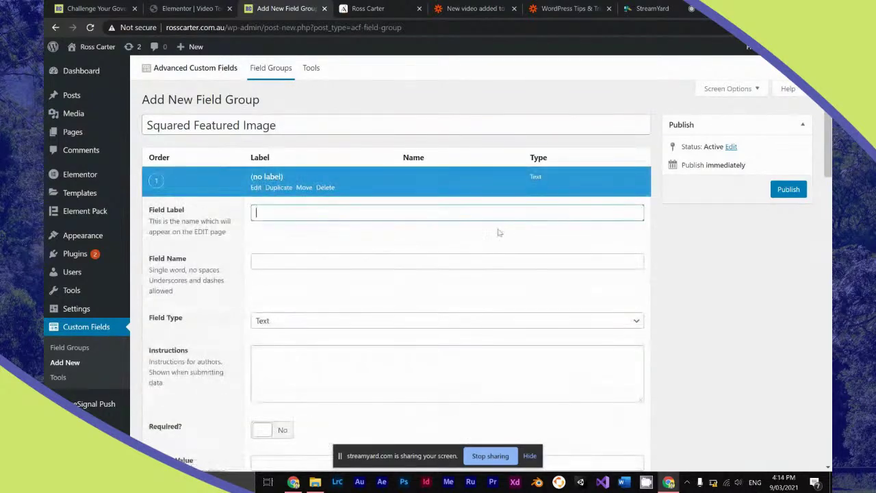
scroll(448, 253, down, 2)
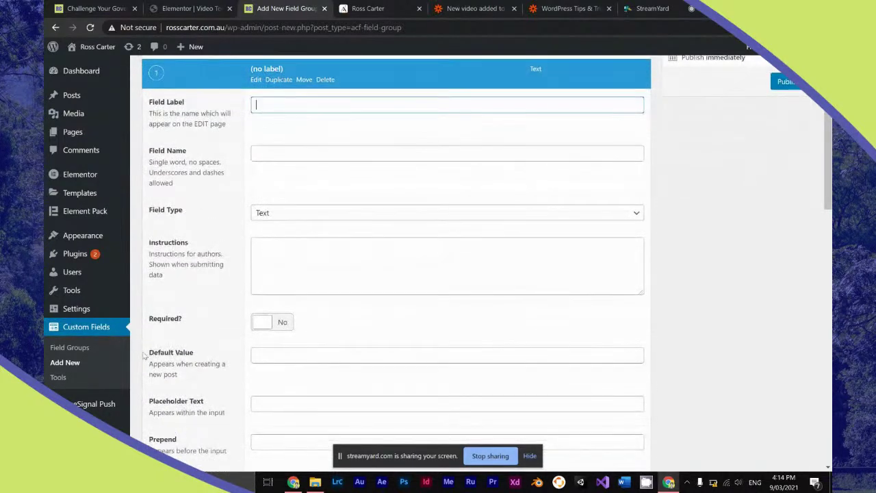
Save the Adalo video record, close the Videos table, and switch to the StreamYard studio.
click(392, 7)
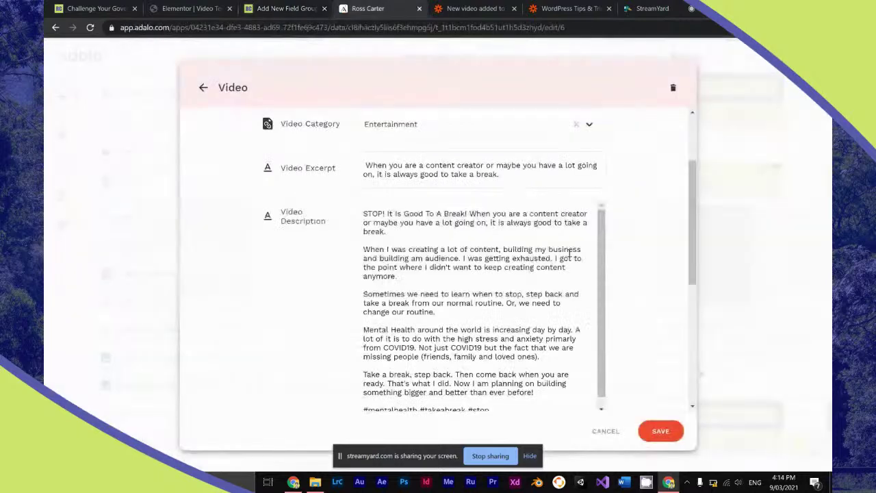
click(652, 428)
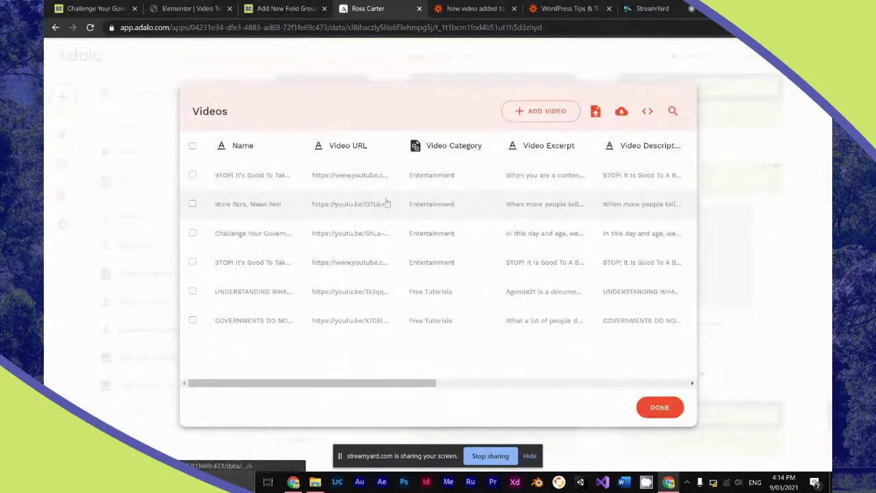
click(157, 246)
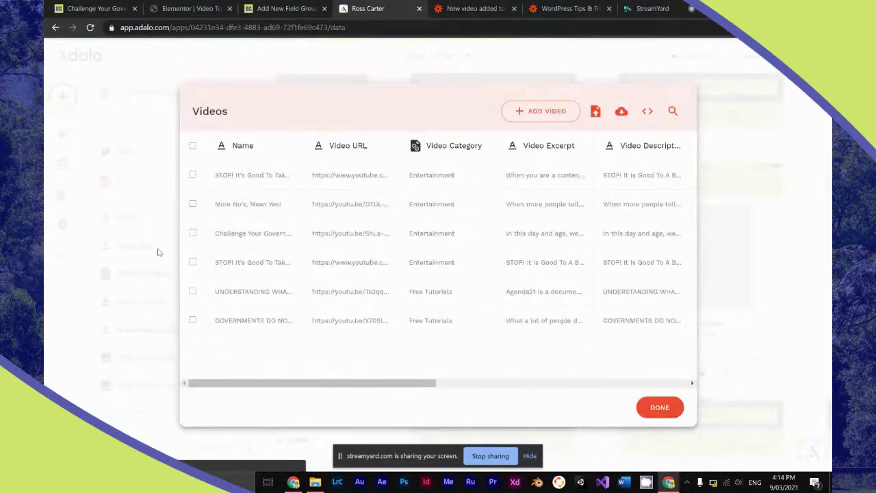
click(653, 8)
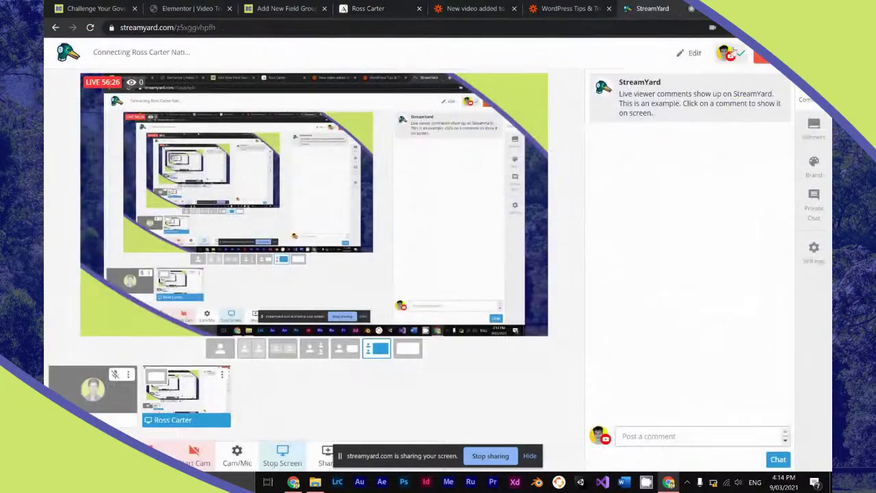